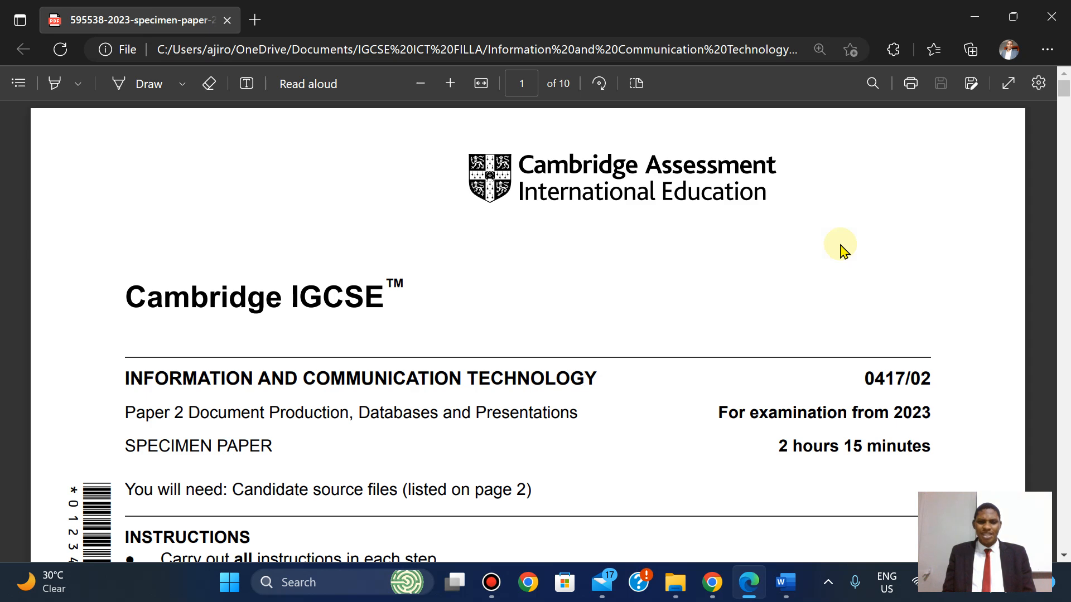
# Scroll the specimen paper PDF to page 6, Task 3 – Database, question 18.
pyautogui.scroll(-1, 842, 248)
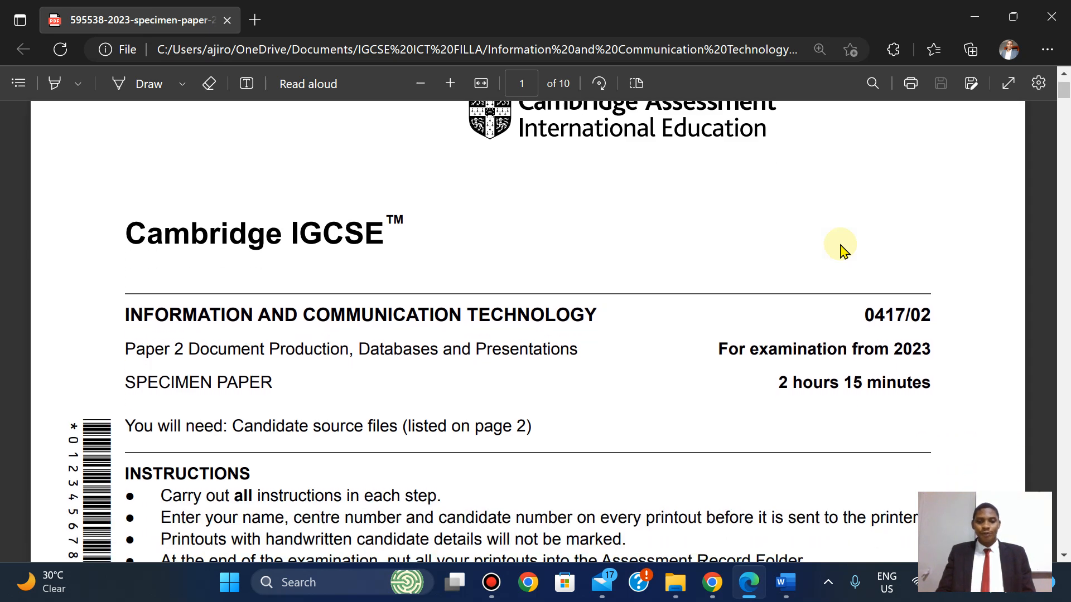
pyautogui.scroll(-4, 842, 249)
pyautogui.scroll(-20, 842, 248)
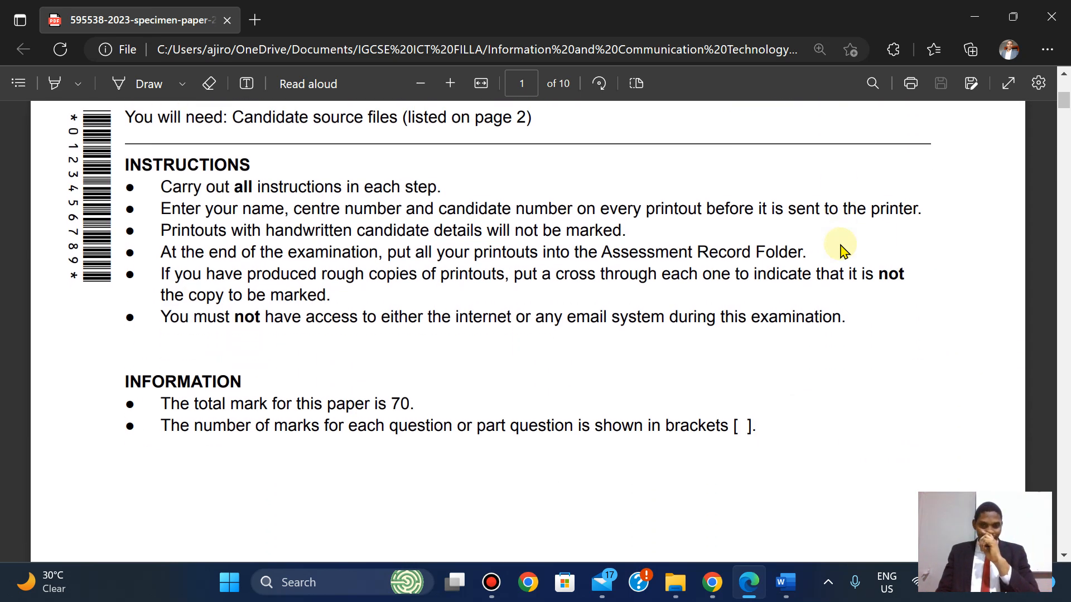
pyautogui.scroll(-10, 842, 248)
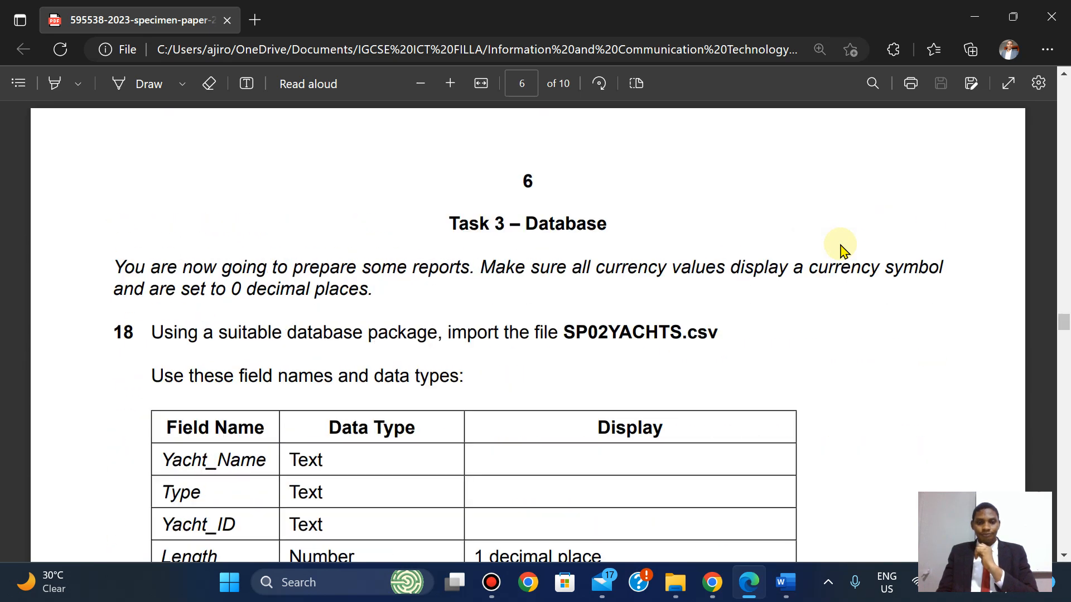
pyautogui.scroll(7, 842, 248)
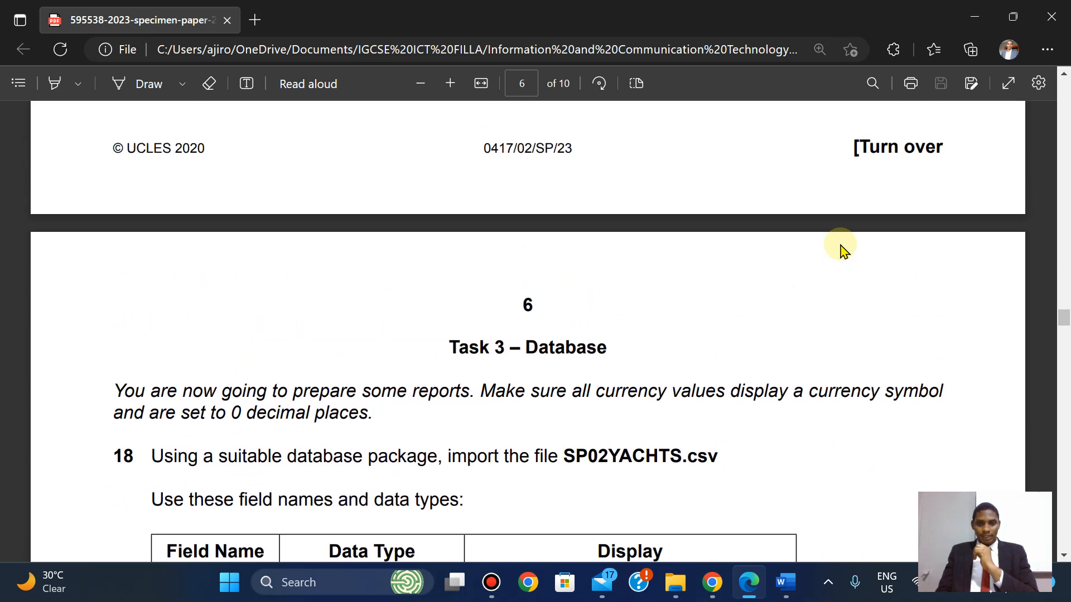
pyautogui.scroll(4, 842, 248)
pyautogui.scroll(-3, 842, 248)
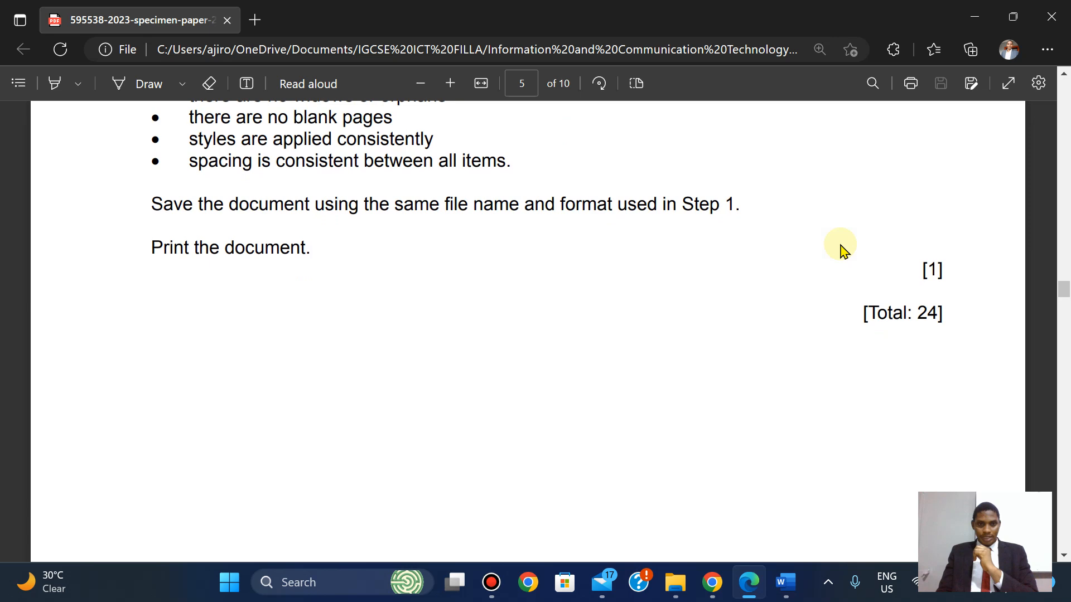
pyautogui.scroll(3, 842, 249)
pyautogui.scroll(-8, 843, 248)
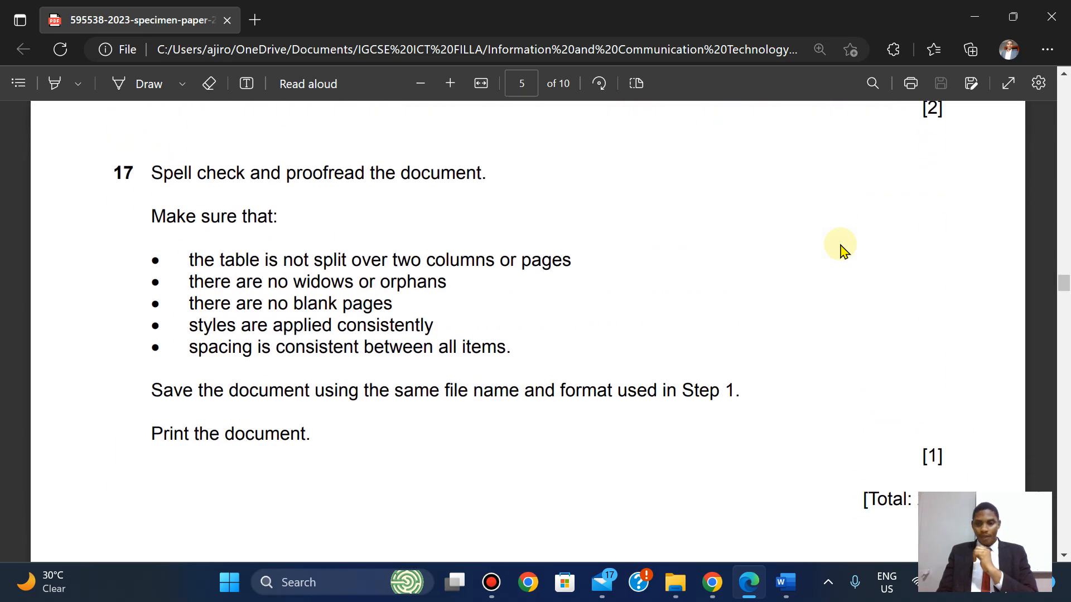
pyautogui.scroll(-5, 842, 249)
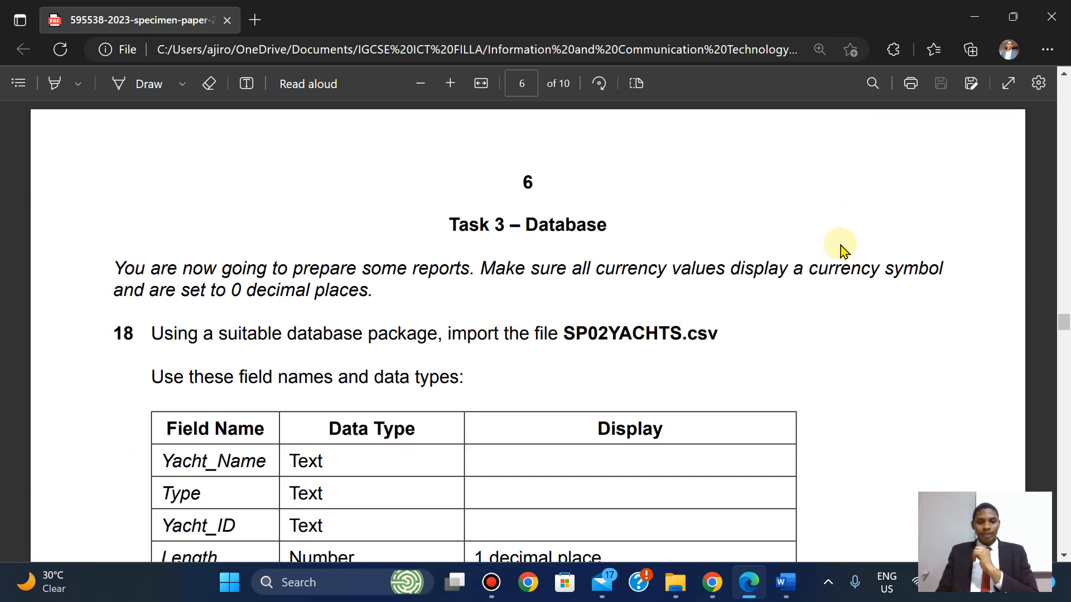
pyautogui.scroll(1, 842, 248)
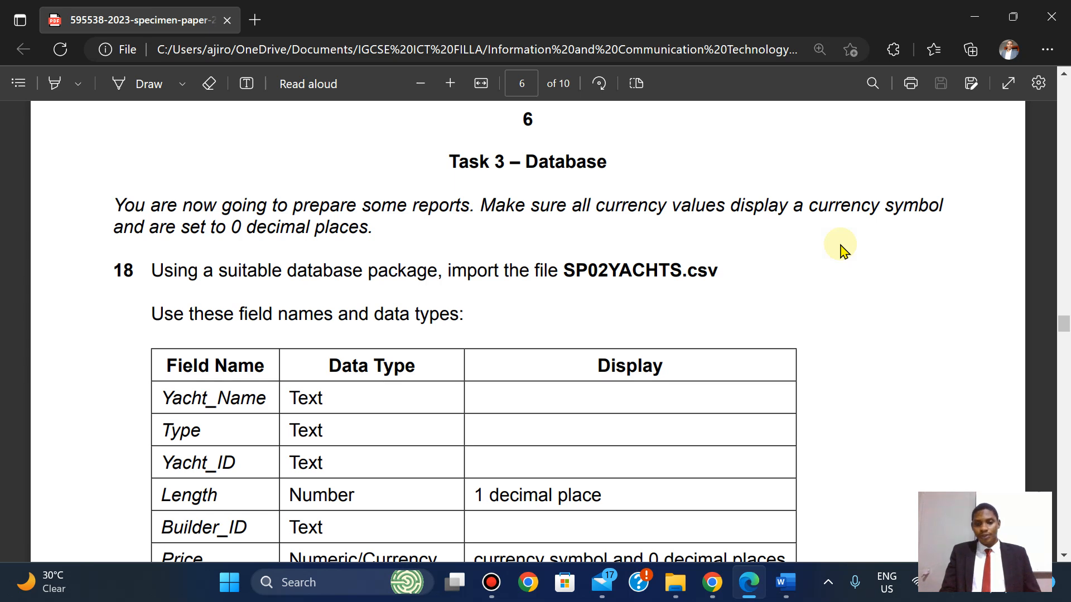
# Add a new Microsoft Access Database file in 0417_y23_ss_2 and name it 'Yatch 2023'.
pyautogui.click(675, 582)
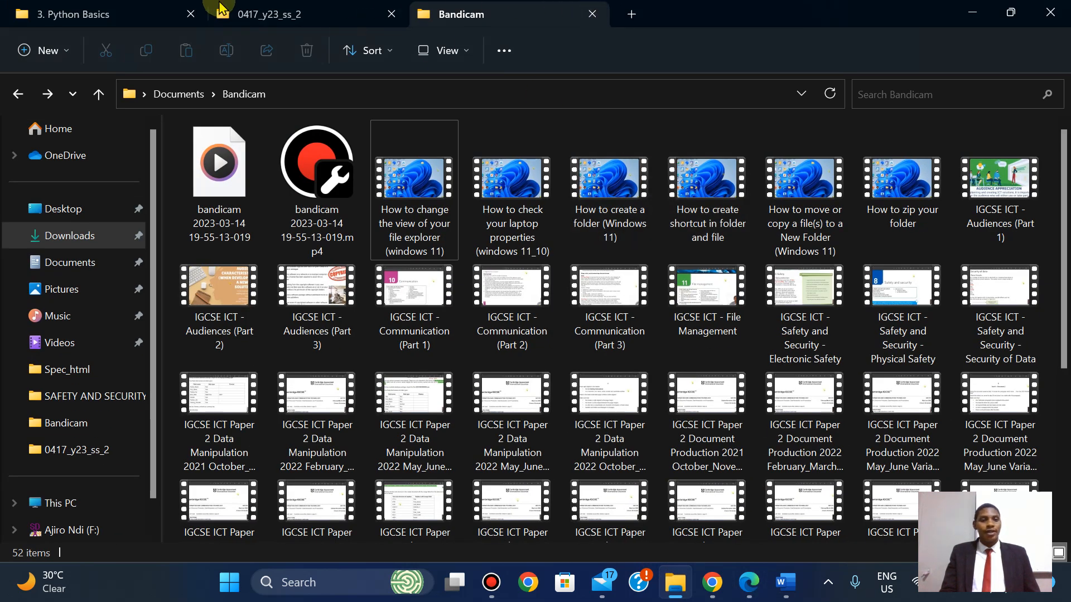
pyautogui.click(273, 21)
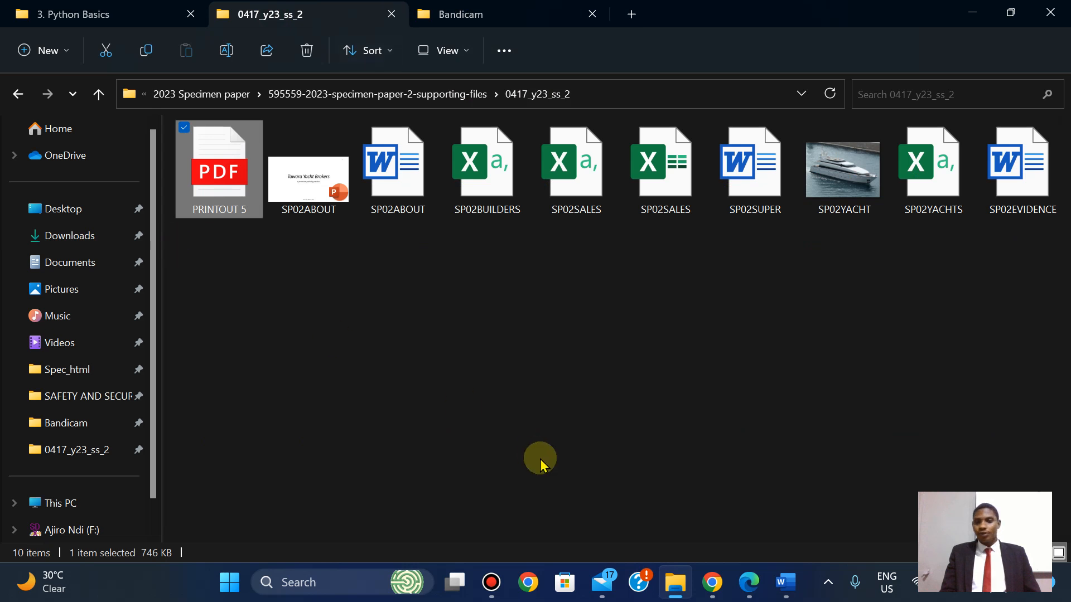
pyautogui.rightClick(347, 287)
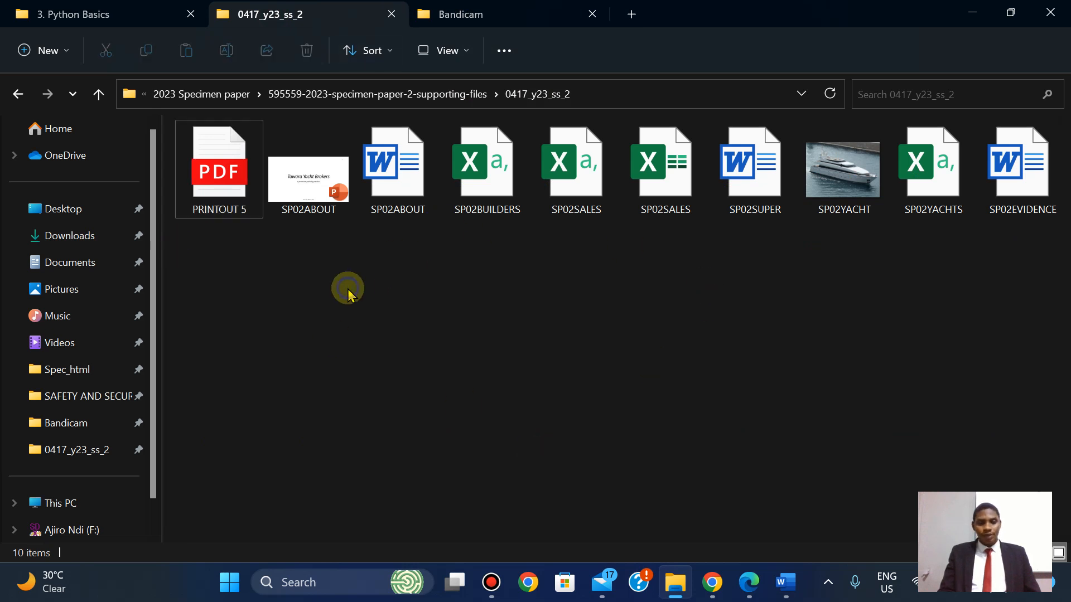
pyautogui.moveTo(413, 216)
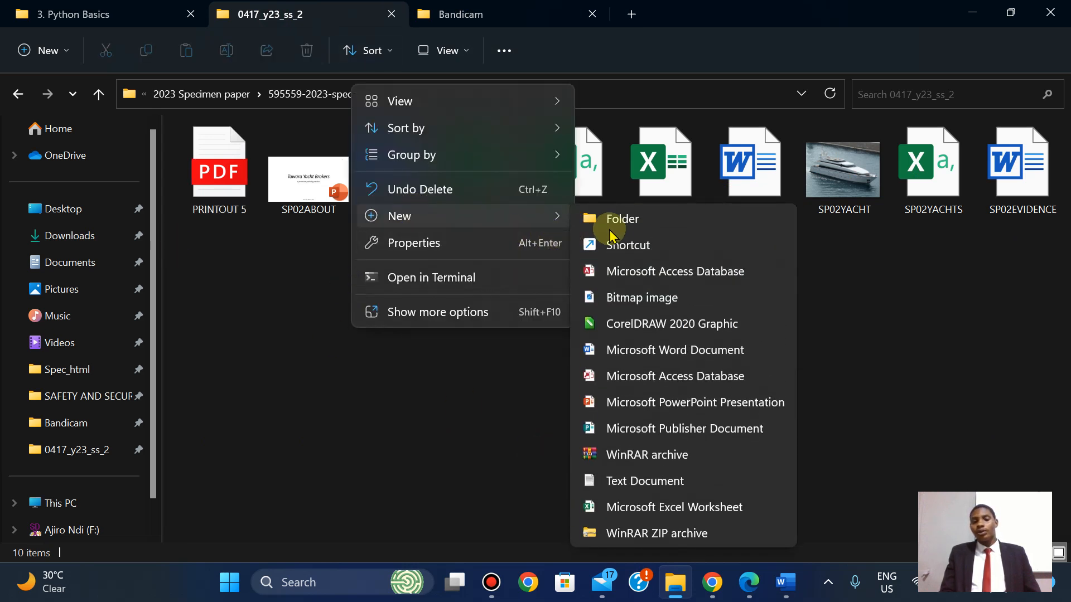
pyautogui.click(627, 271)
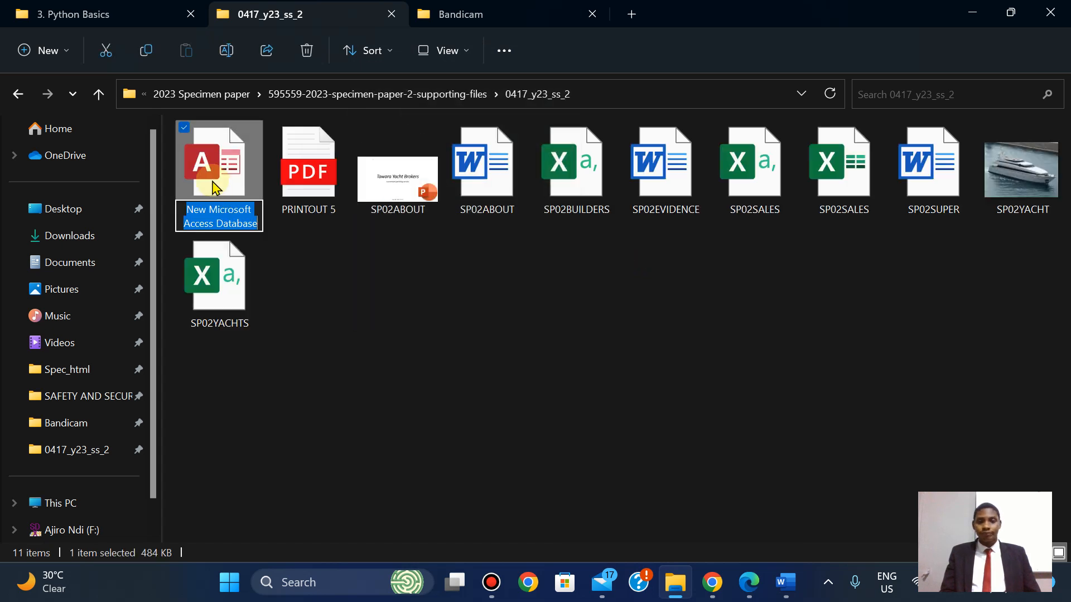
pyautogui.write('Y')
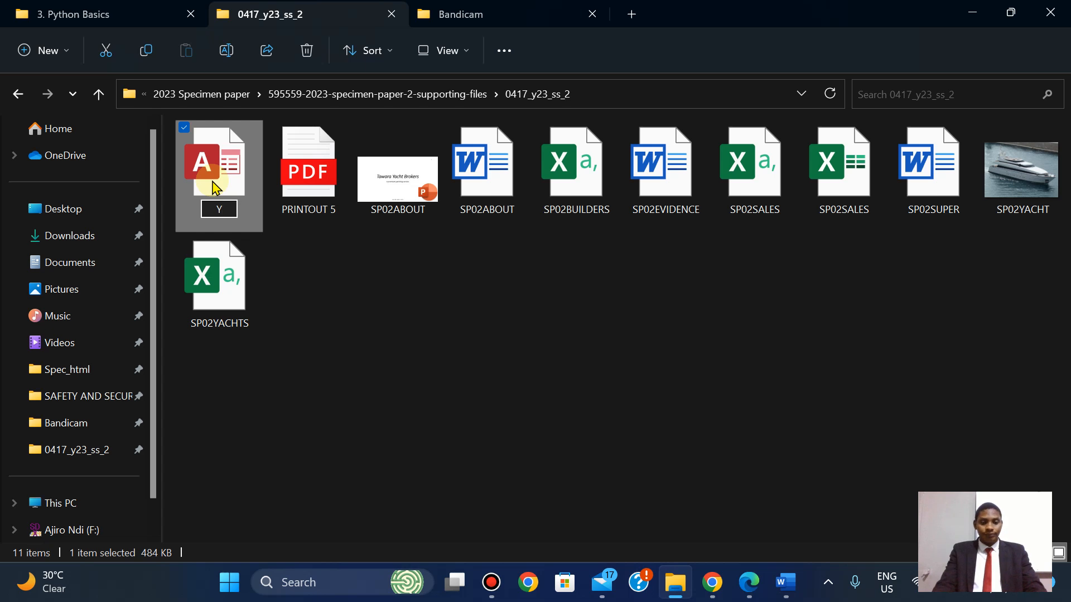
pyautogui.write('atch')
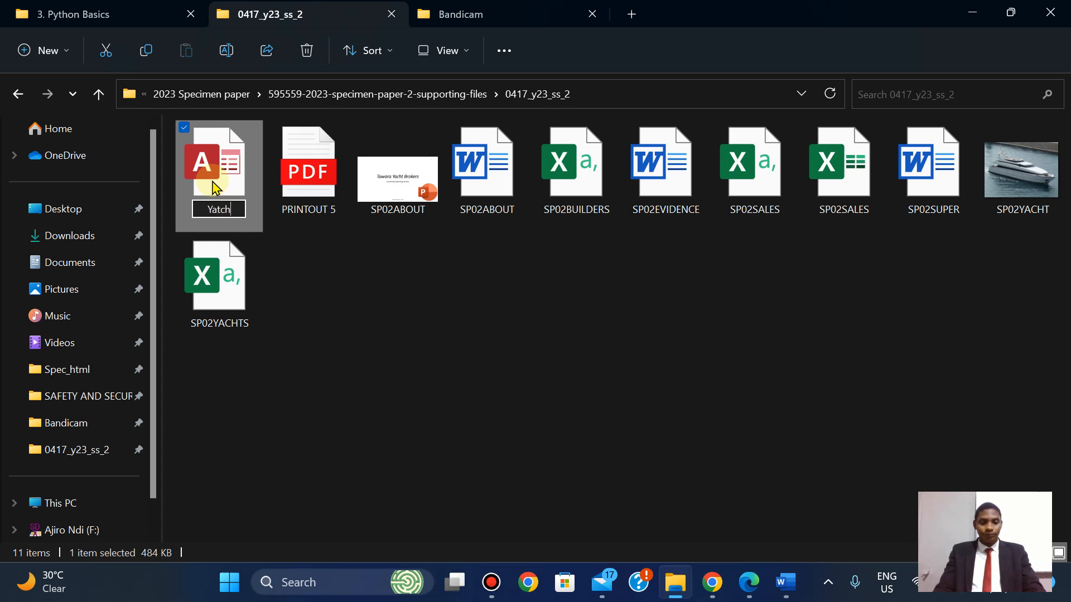
pyautogui.write(' 2023')
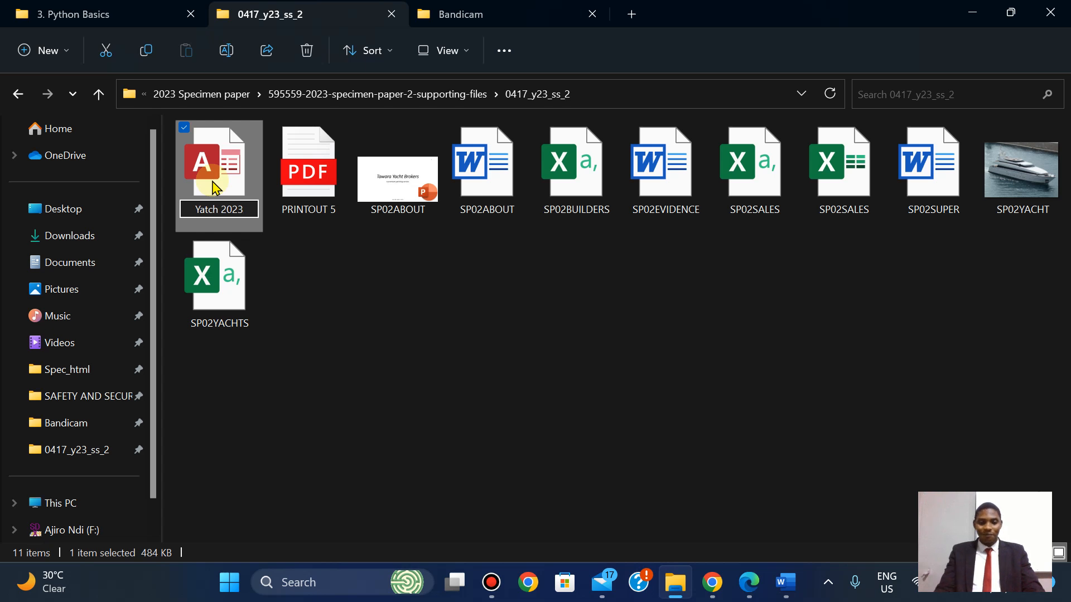
pyautogui.press('Return')
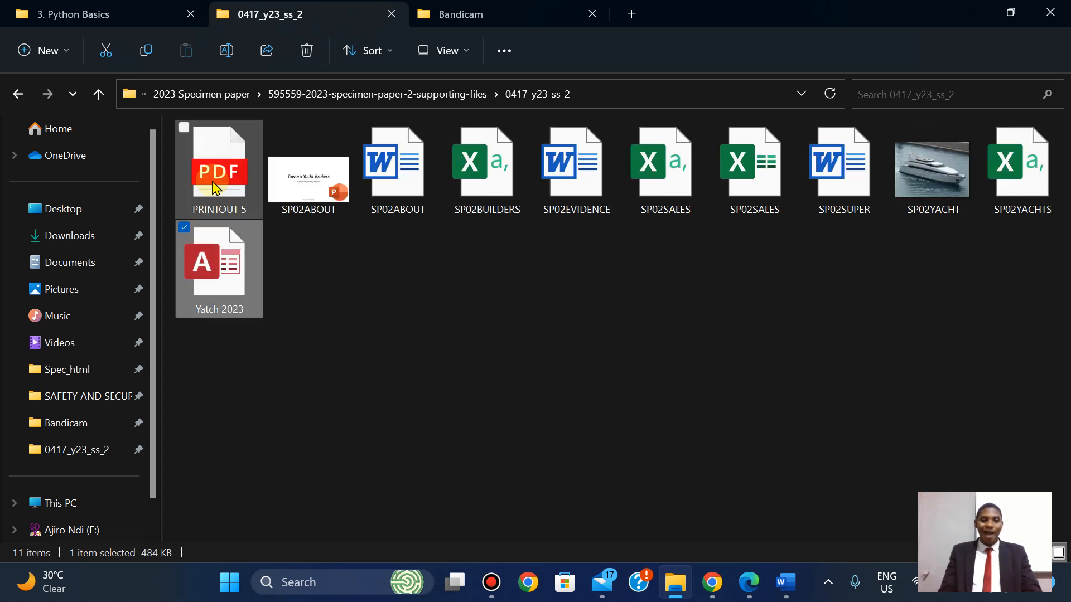
# Open Yatch 2023, enable its content, and start a text-file import from External Data.
pyautogui.doubleClick(217, 281)
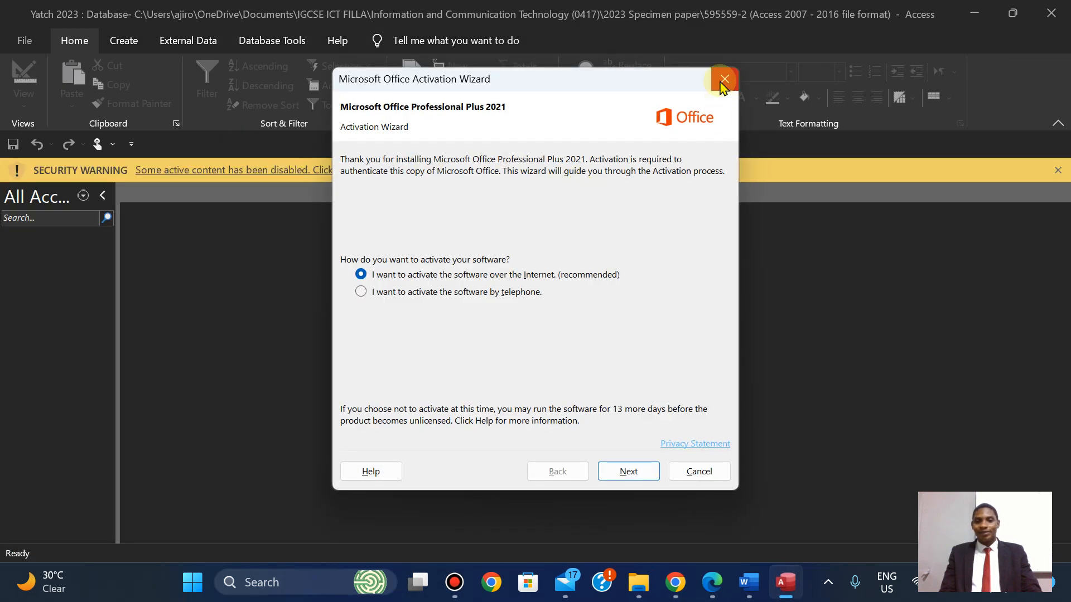
pyautogui.click(724, 83)
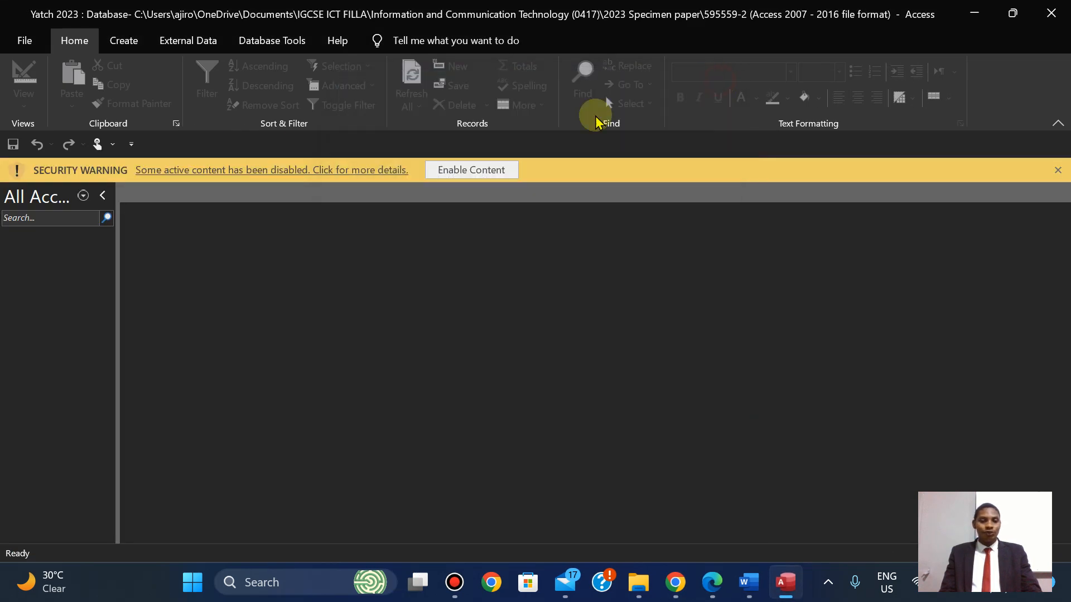
pyautogui.click(477, 171)
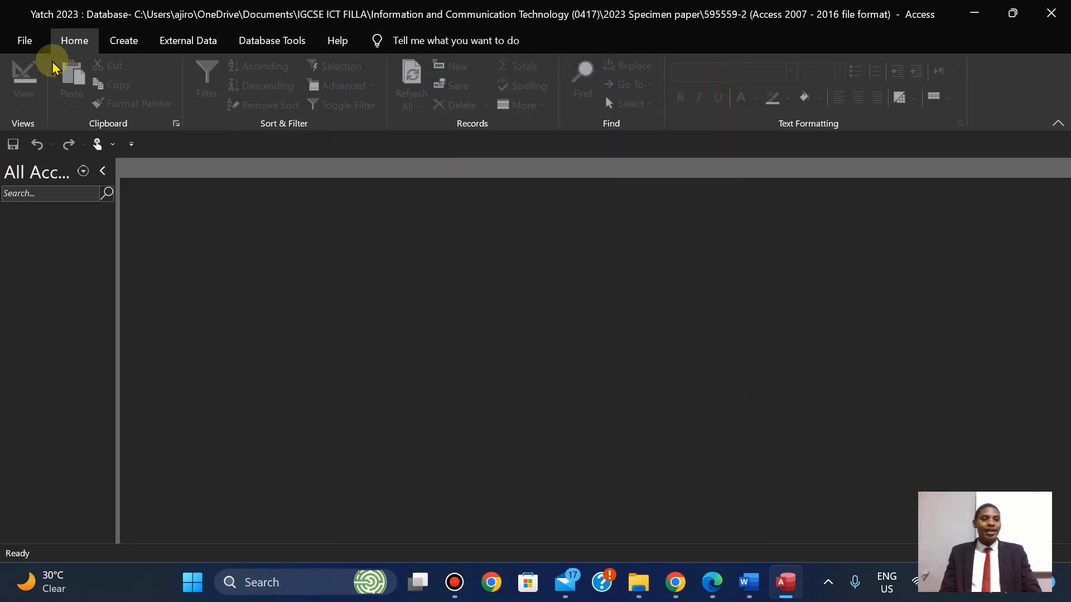
pyautogui.click(219, 49)
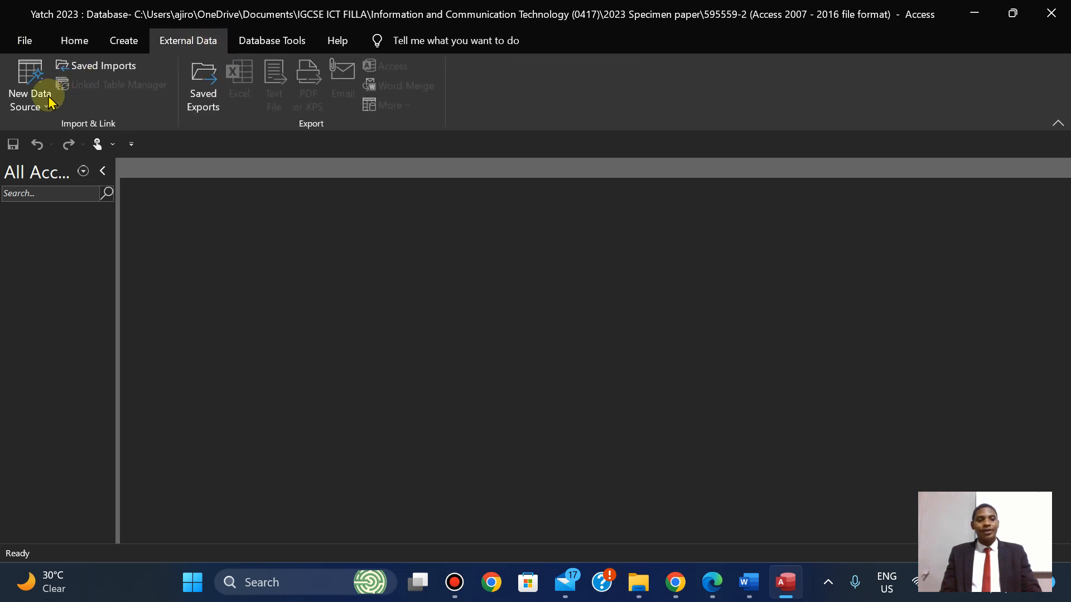
pyautogui.click(34, 110)
pyautogui.moveTo(79, 136)
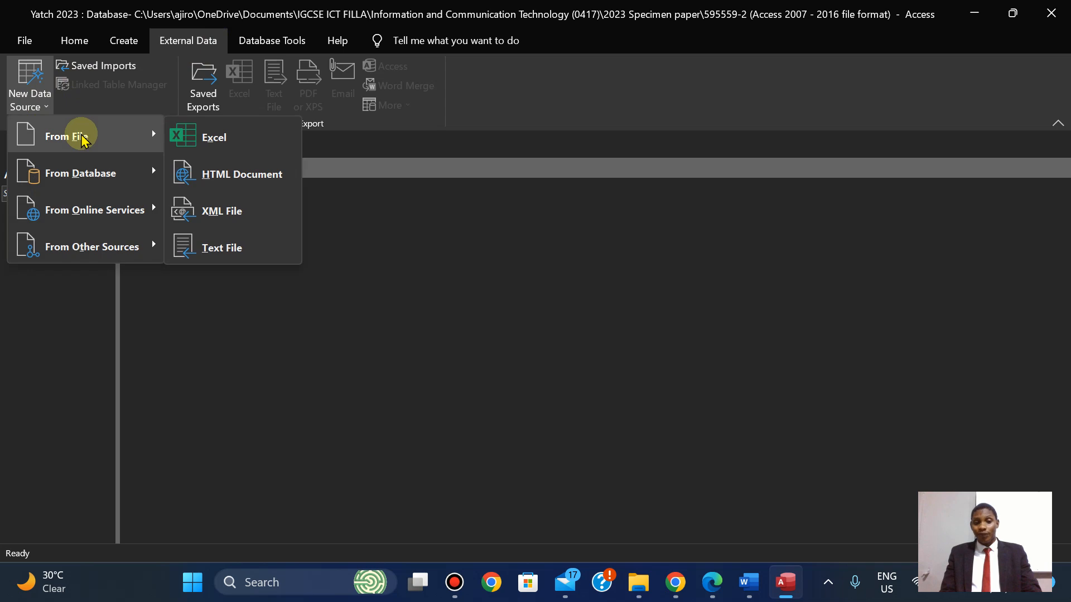
pyautogui.click(205, 248)
# Browse through the 2023 Specimen paper folders to 0417_y23_ss_2 and select SP02YACHTS.
pyautogui.click(785, 172)
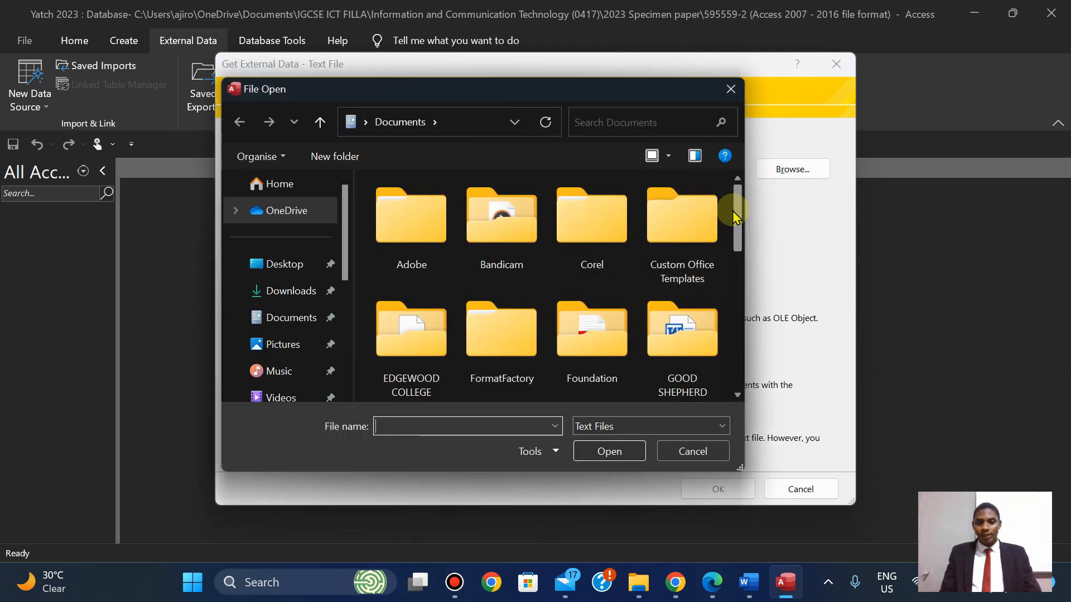
pyautogui.moveTo(737, 213); pyautogui.dragTo(737, 263)
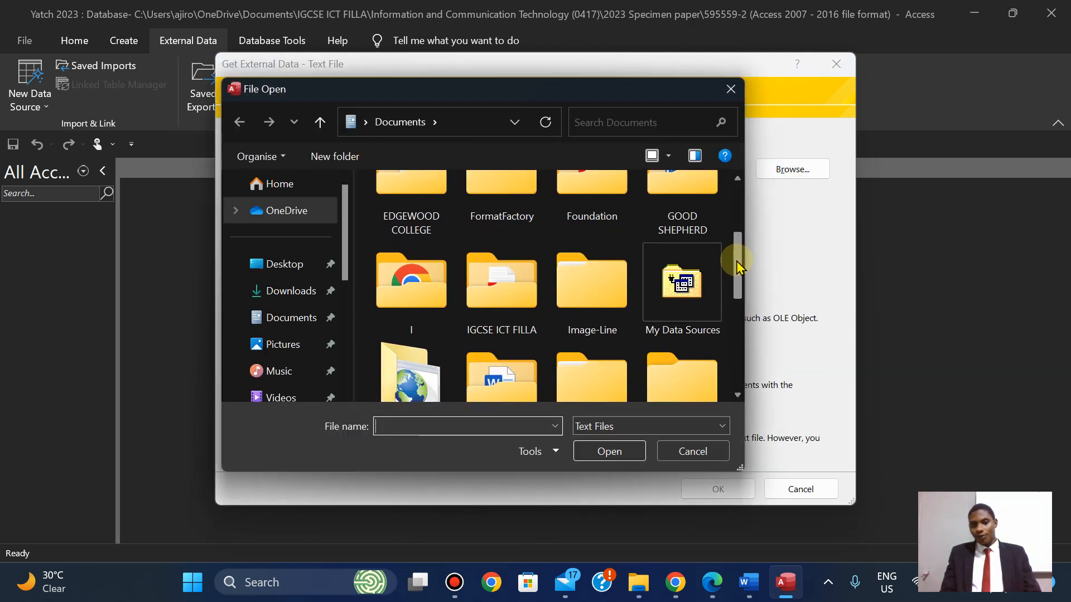
pyautogui.doubleClick(530, 281)
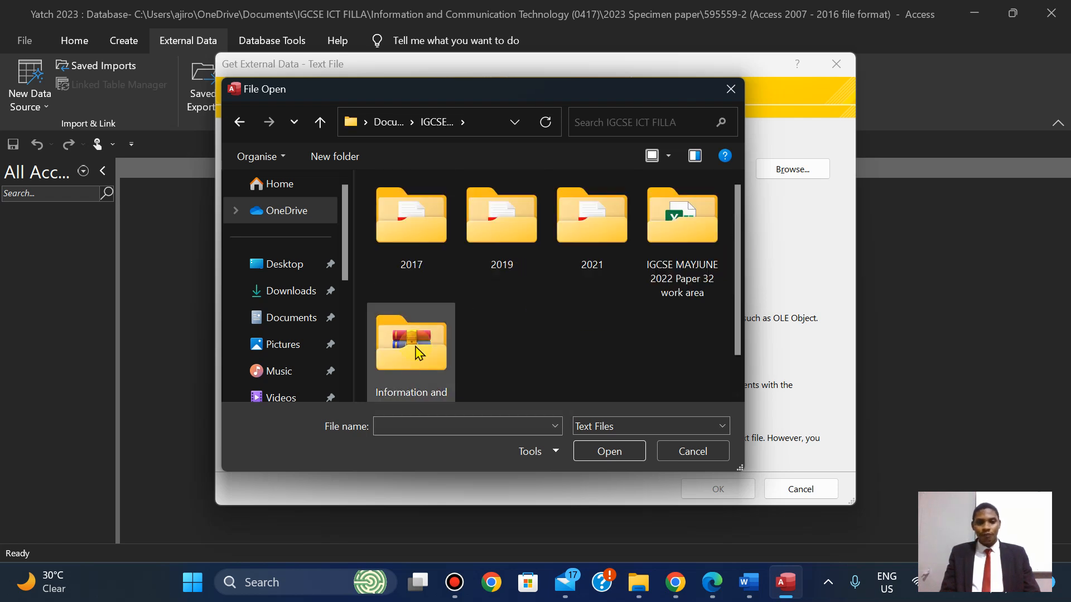
pyautogui.scroll(5, 415, 346)
pyautogui.moveTo(738, 227); pyautogui.dragTo(732, 322)
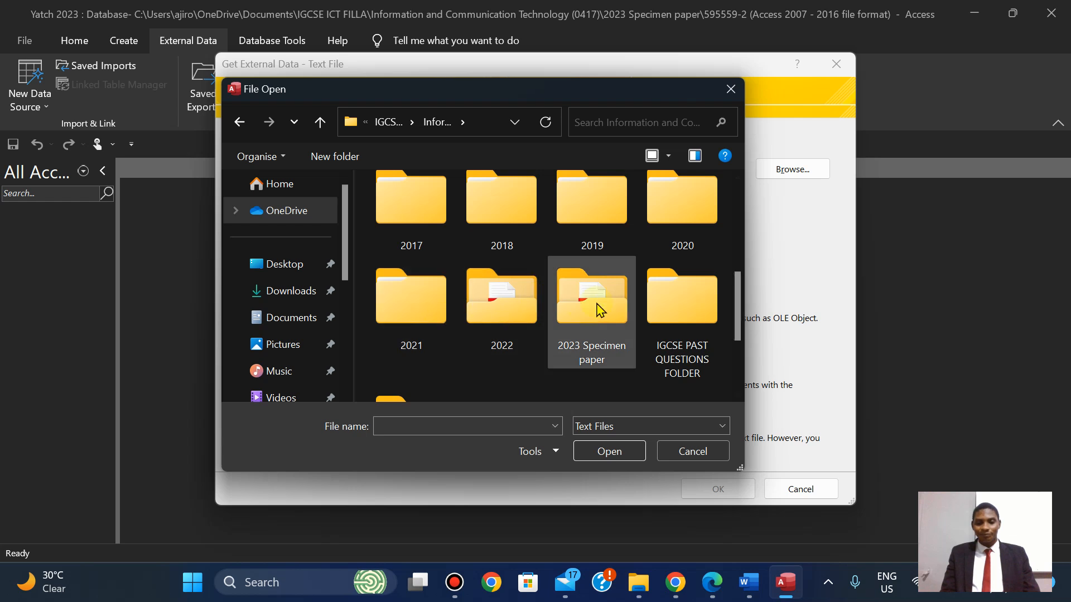
pyautogui.doubleClick(597, 306)
pyautogui.doubleClick(424, 232)
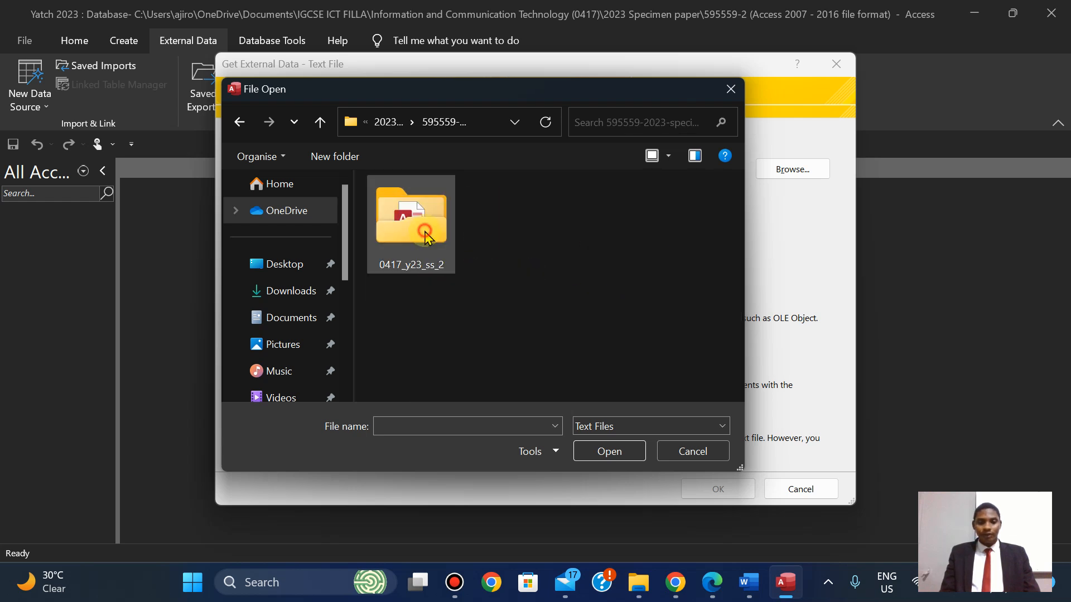
pyautogui.doubleClick(423, 232)
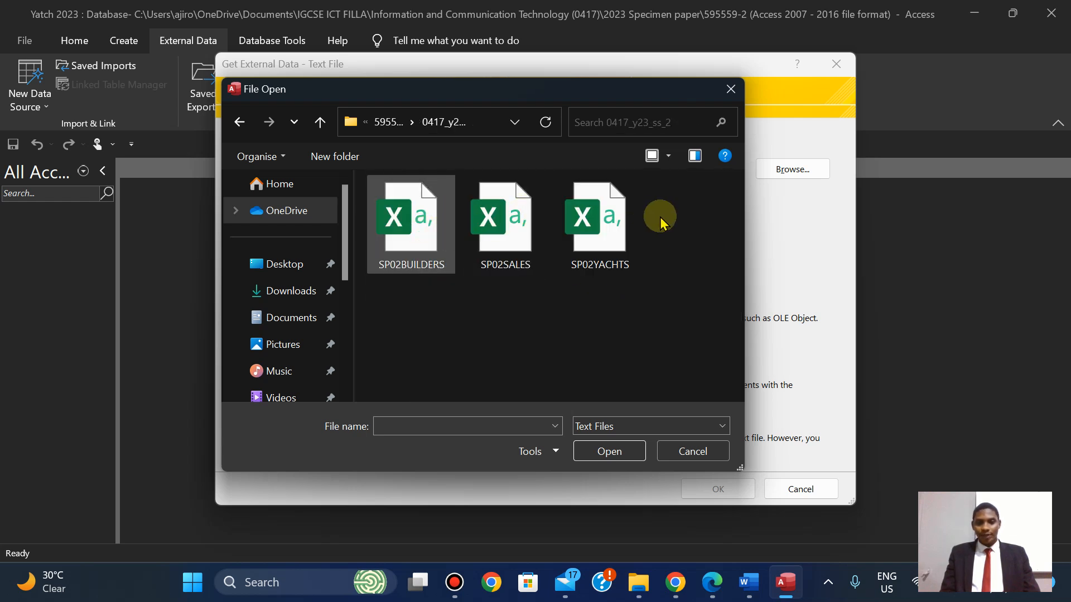
pyautogui.click(607, 229)
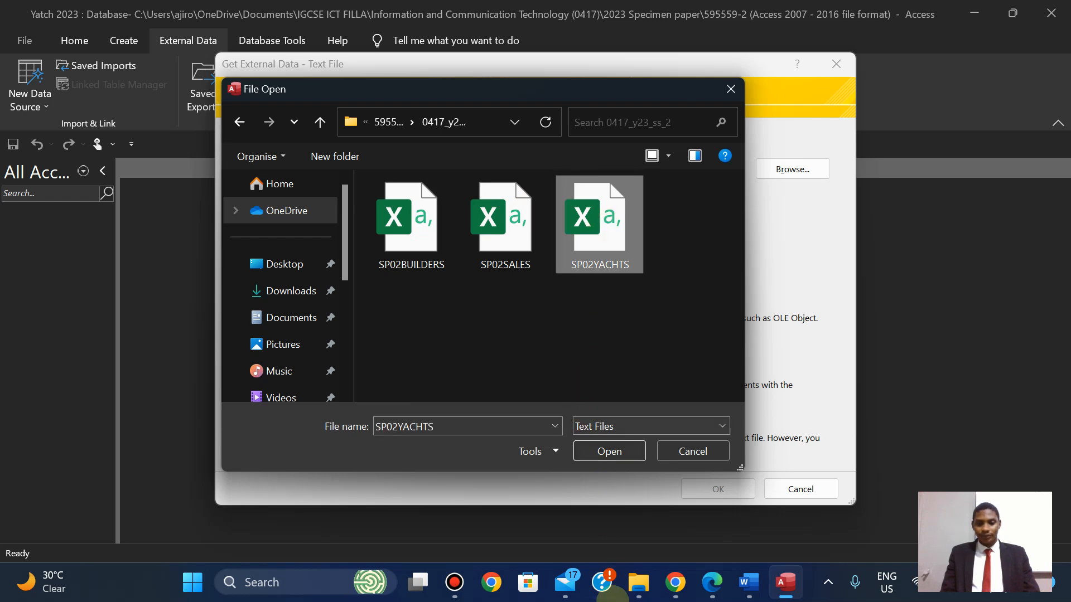
pyautogui.click(712, 583)
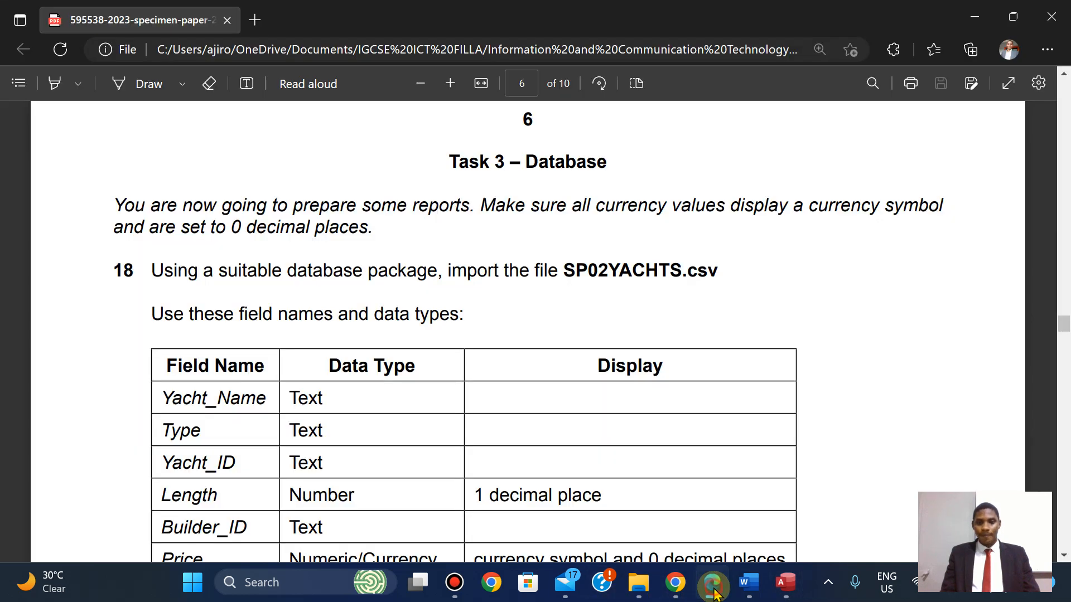
pyautogui.click(712, 582)
pyautogui.click(609, 450)
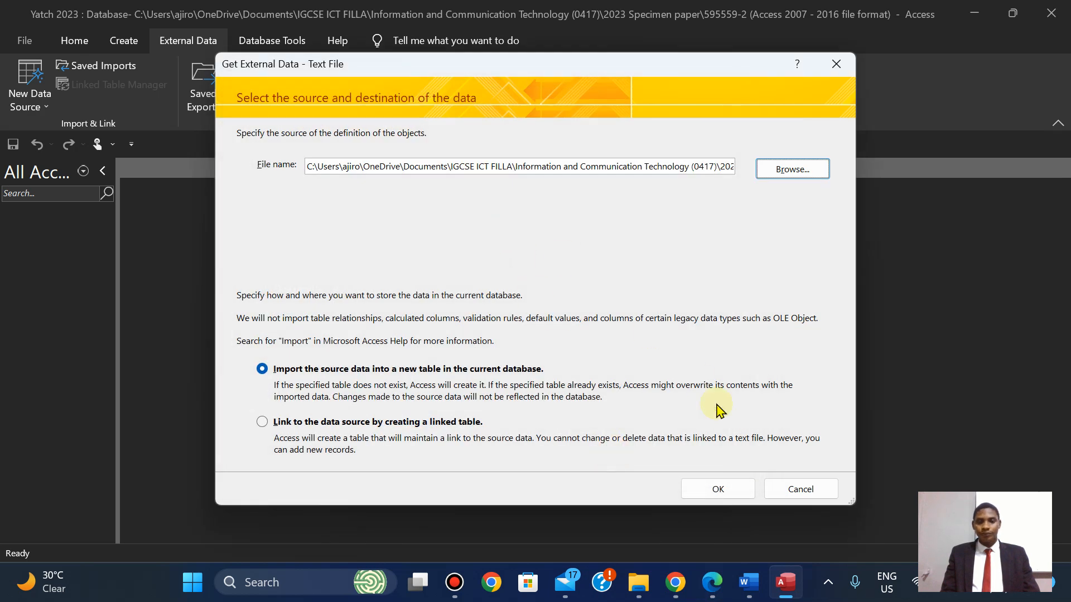
# Read SP02YACHTS as comma-delimited with first-row field names, advancing to the field options step.
pyautogui.click(718, 489)
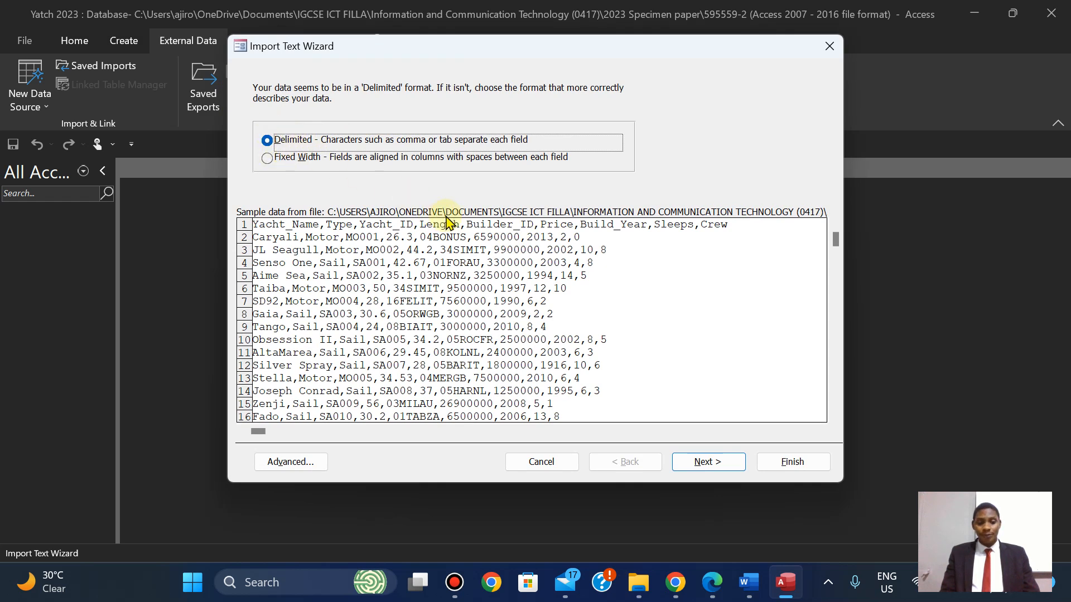
pyautogui.click(706, 461)
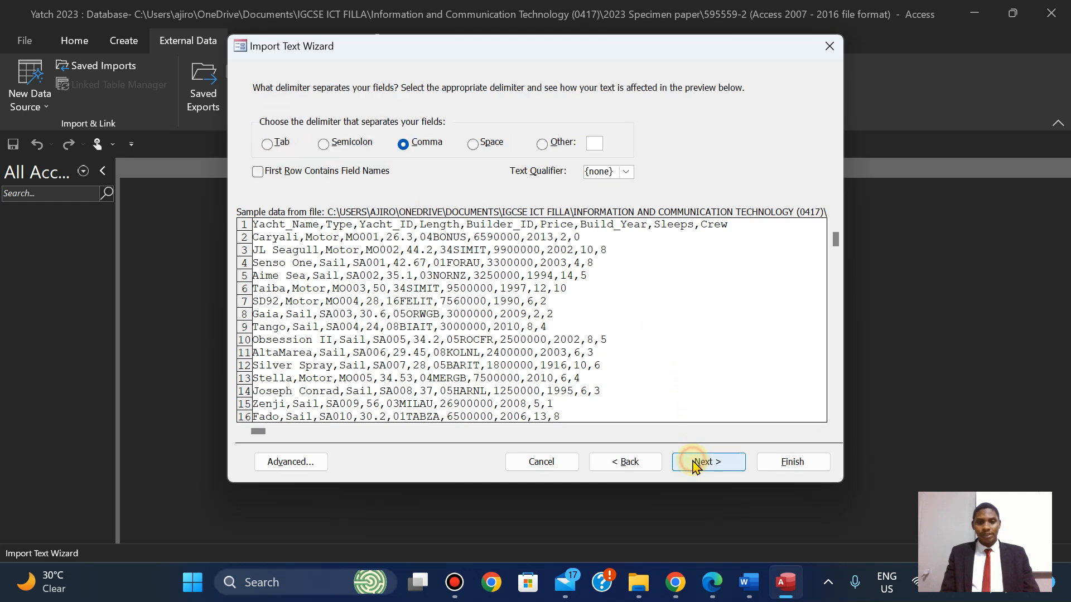
pyautogui.click(257, 172)
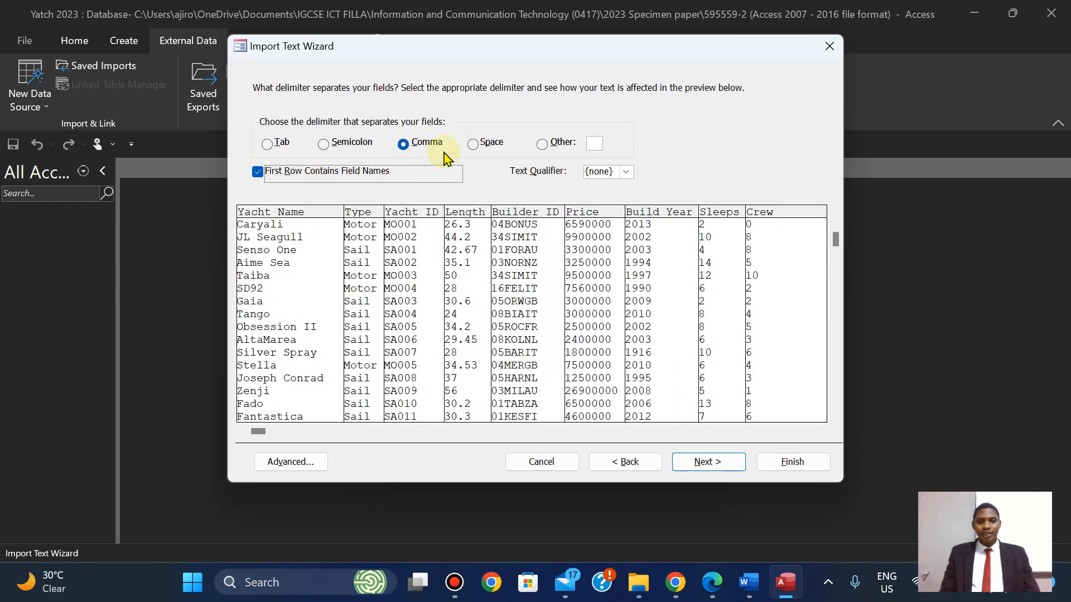
pyautogui.click(697, 466)
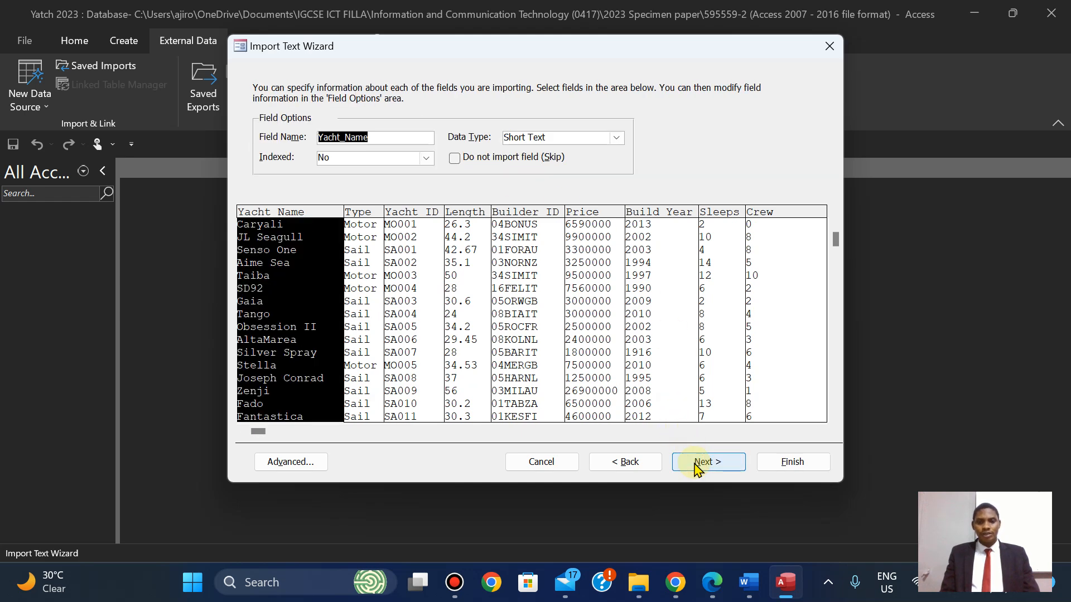
pyautogui.click(697, 466)
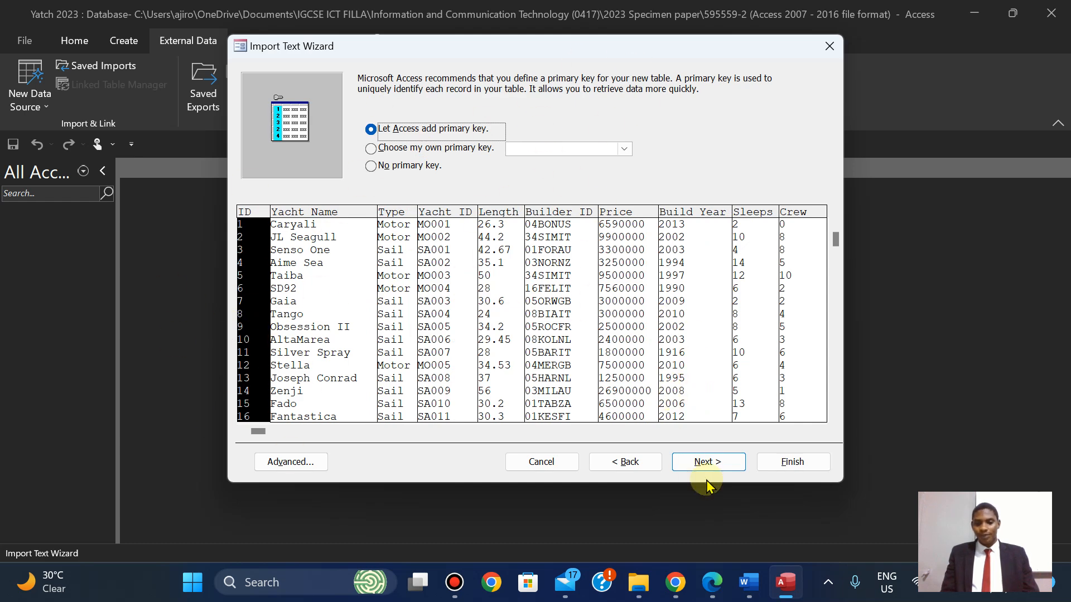
# Check the exam paper's field table, then open the Advanced import specification.
pyautogui.click(711, 585)
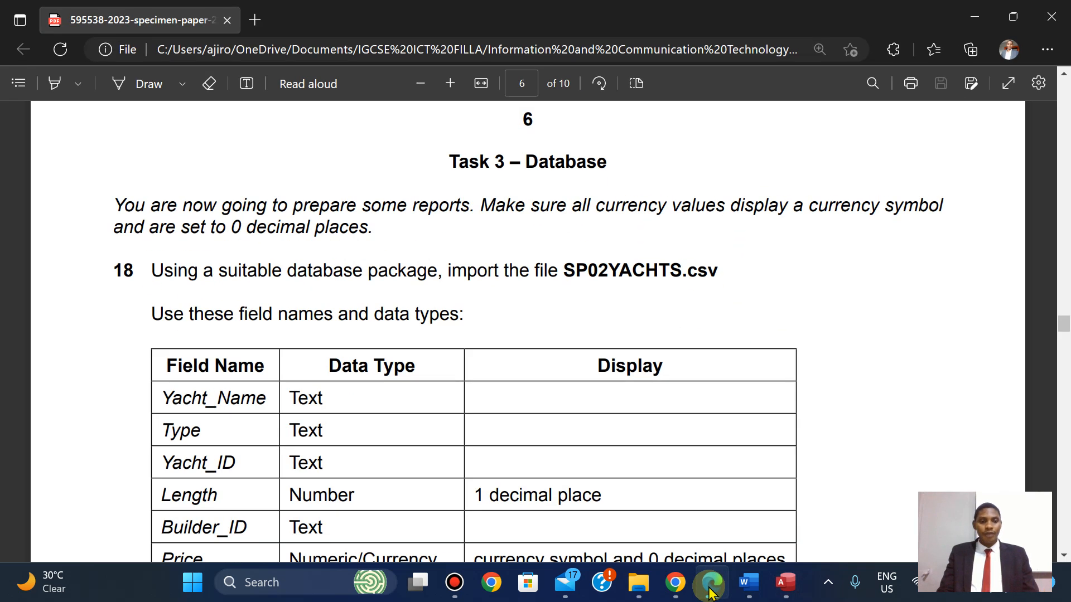
pyautogui.press('Down')
pyautogui.press('Down')
pyautogui.press('Down')
pyautogui.press('Down')
pyautogui.press('Down')
pyautogui.press('Down')
pyautogui.press('Down')
pyautogui.press('Down')
pyautogui.press('Up')
pyautogui.press('Up')
pyautogui.press('Up')
pyautogui.click(711, 591)
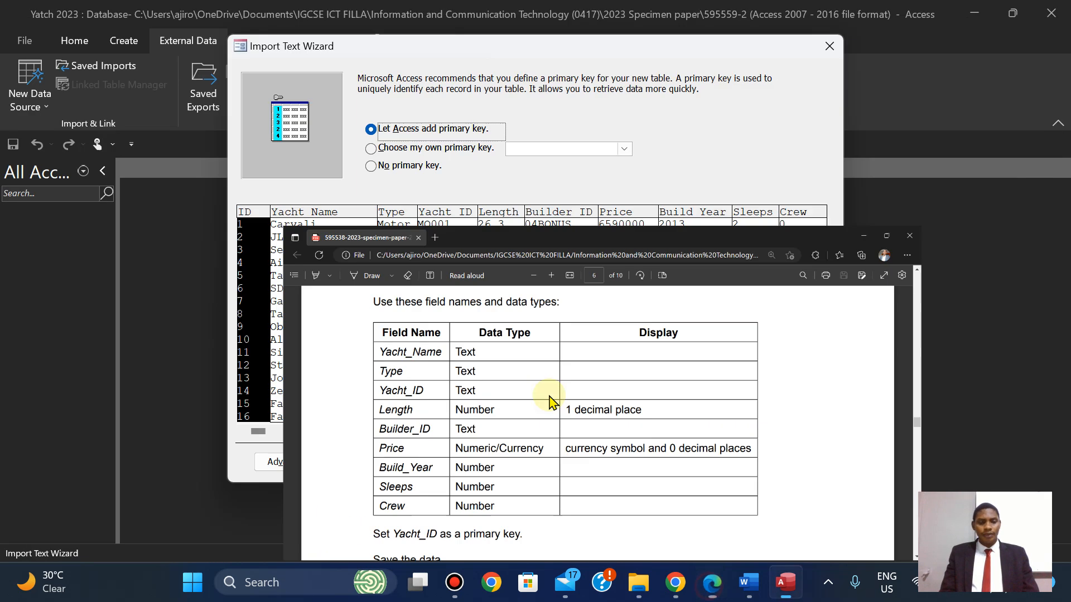
pyautogui.click(275, 462)
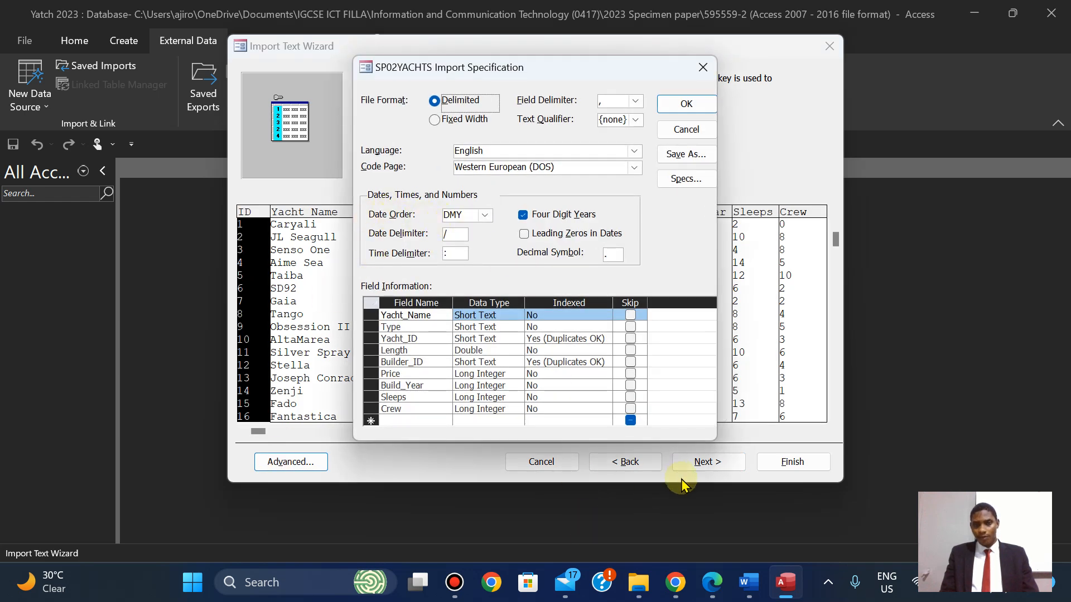
# Compare the import specification's field types against those required in the exam paper.
pyautogui.click(709, 585)
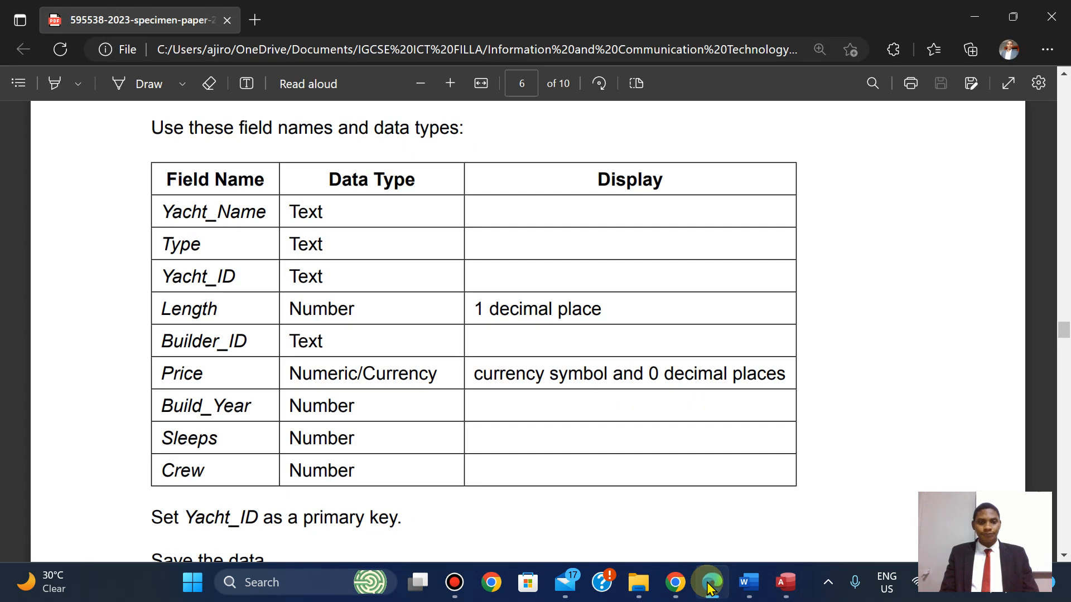
pyautogui.click(708, 585)
pyautogui.click(708, 586)
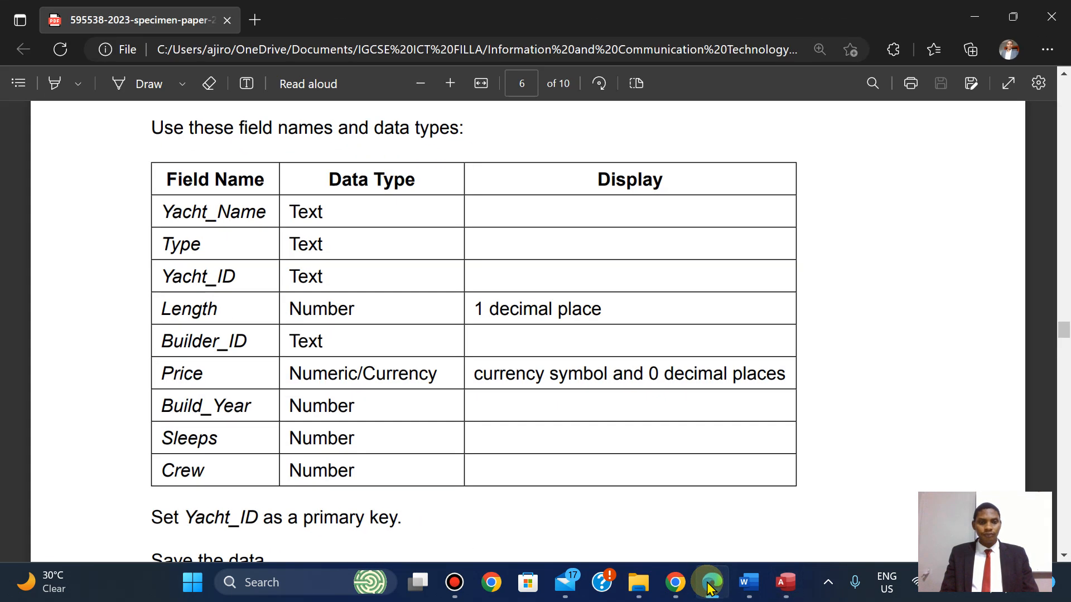
pyautogui.click(708, 586)
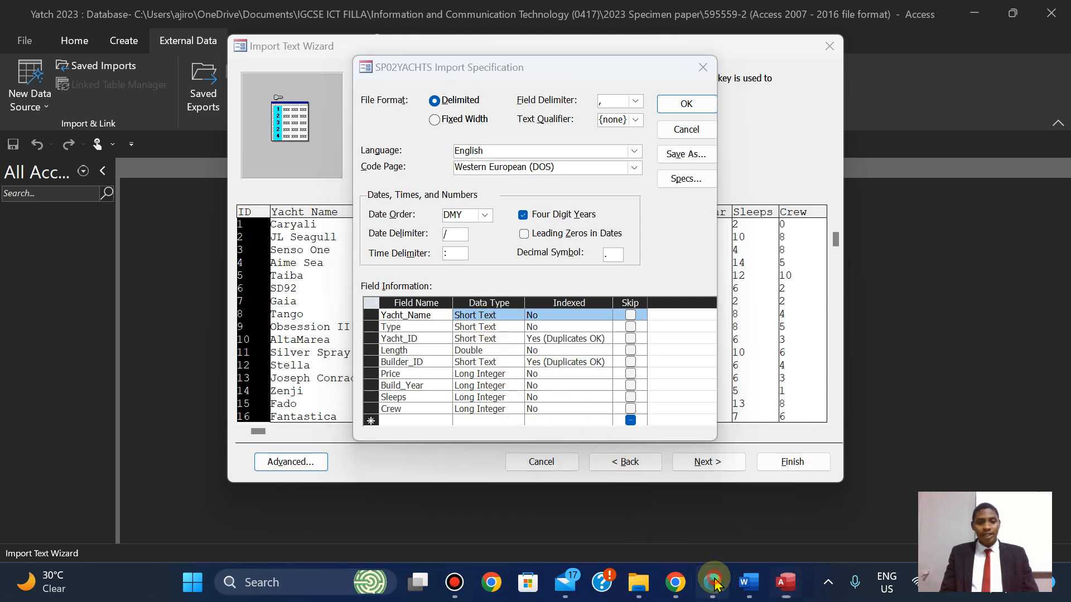
pyautogui.click(712, 584)
pyautogui.click(714, 583)
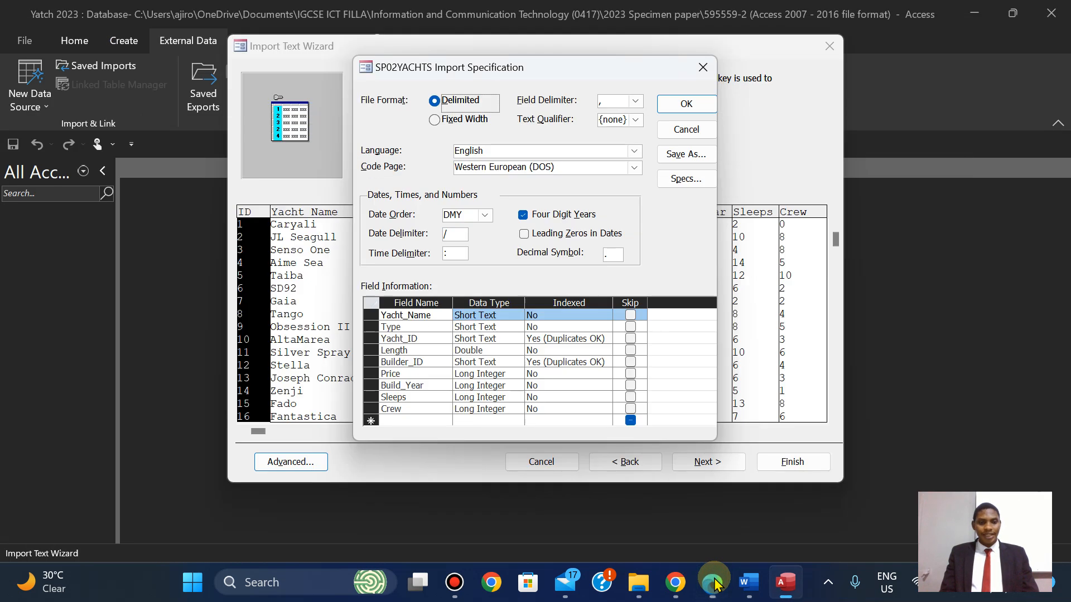
pyautogui.click(714, 584)
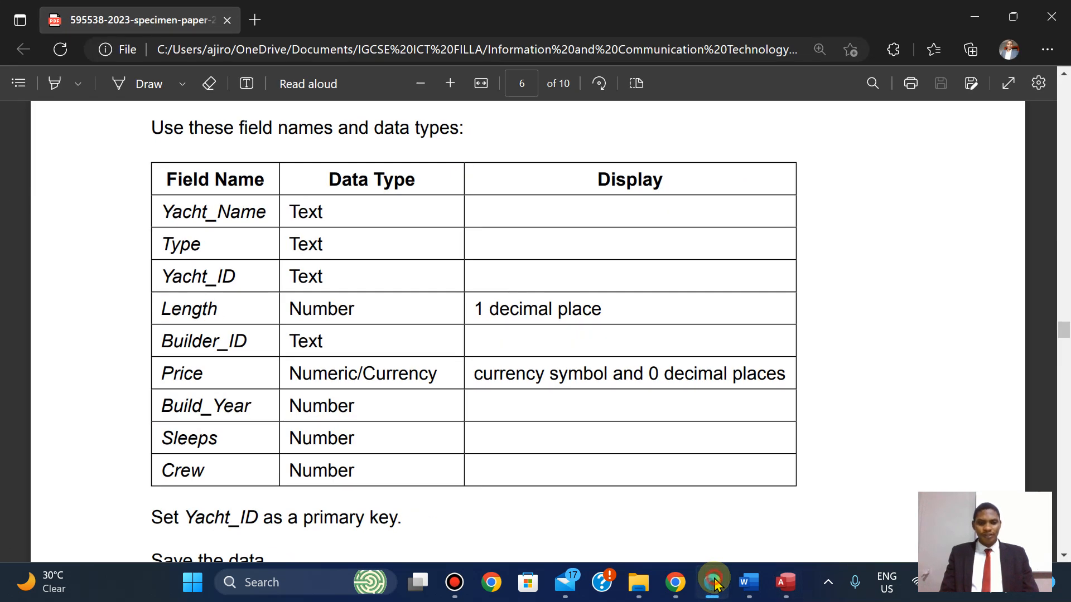
pyautogui.click(714, 584)
pyautogui.click(713, 584)
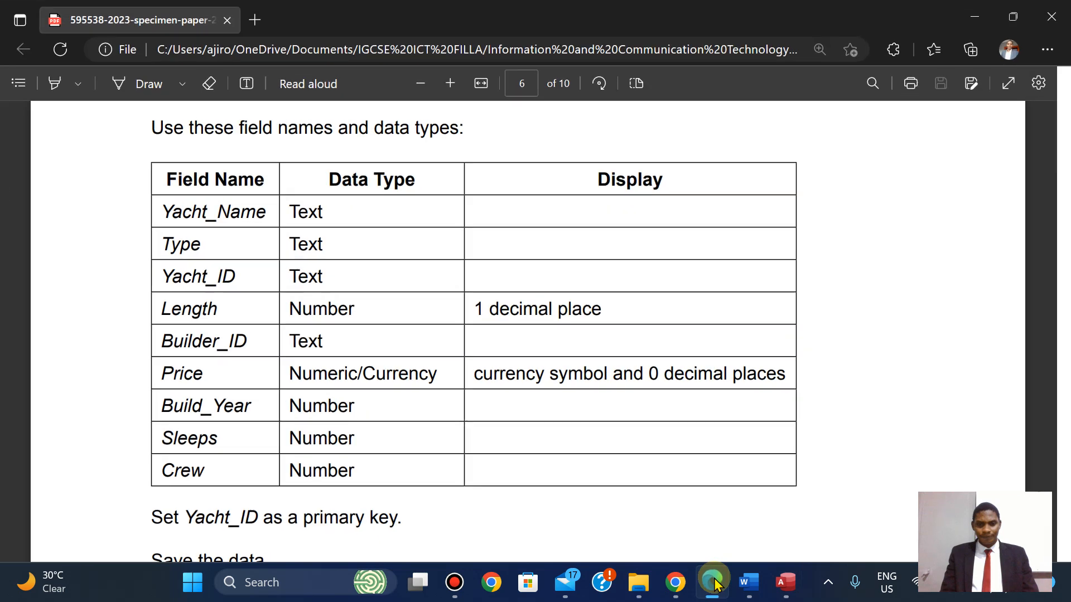
pyautogui.click(714, 583)
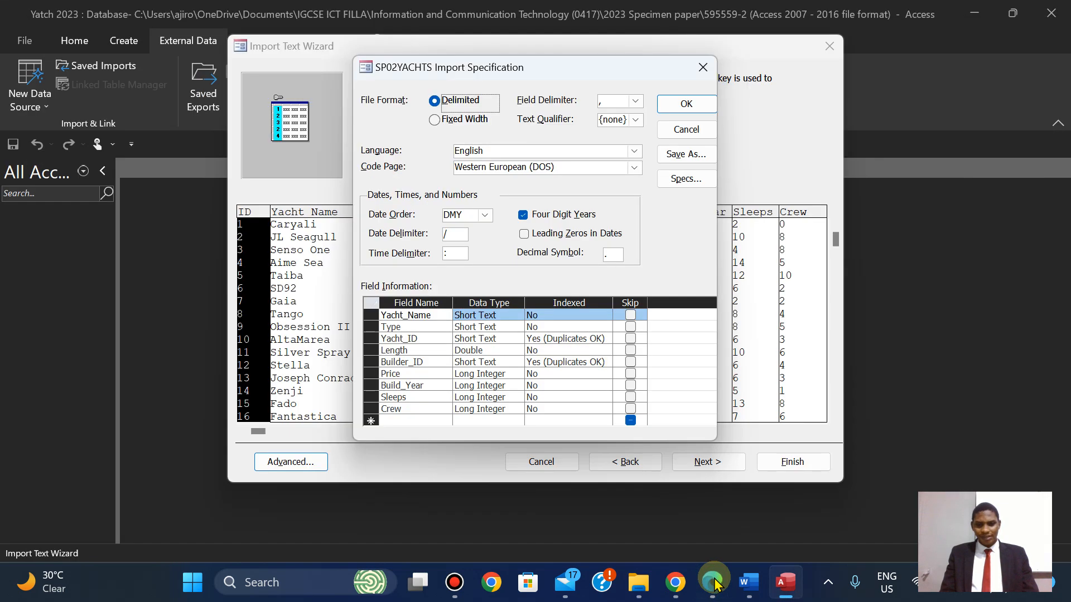
pyautogui.click(716, 584)
pyautogui.click(717, 587)
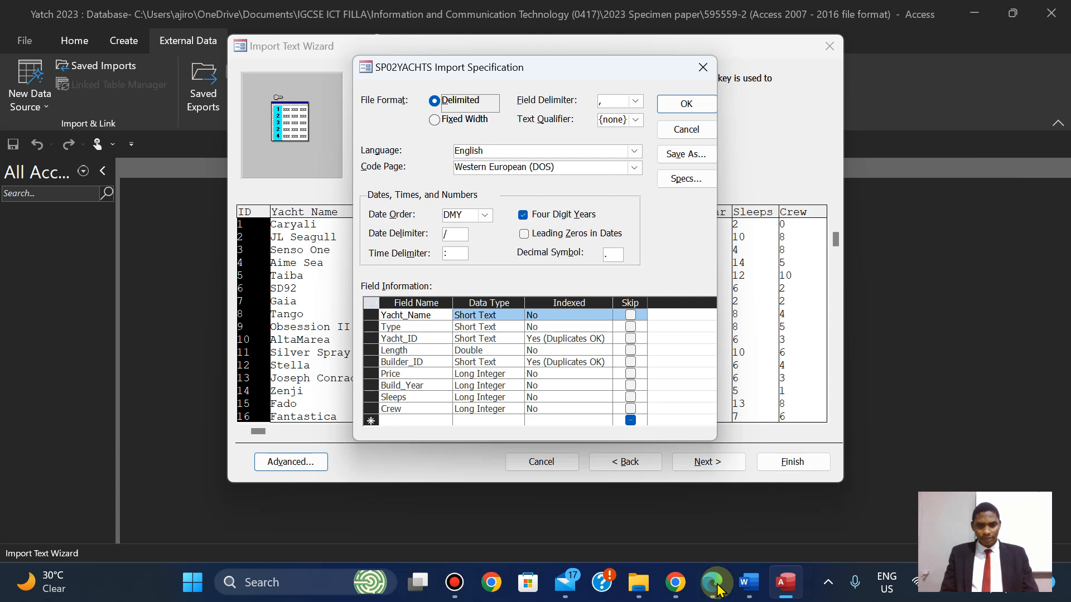
pyautogui.click(719, 587)
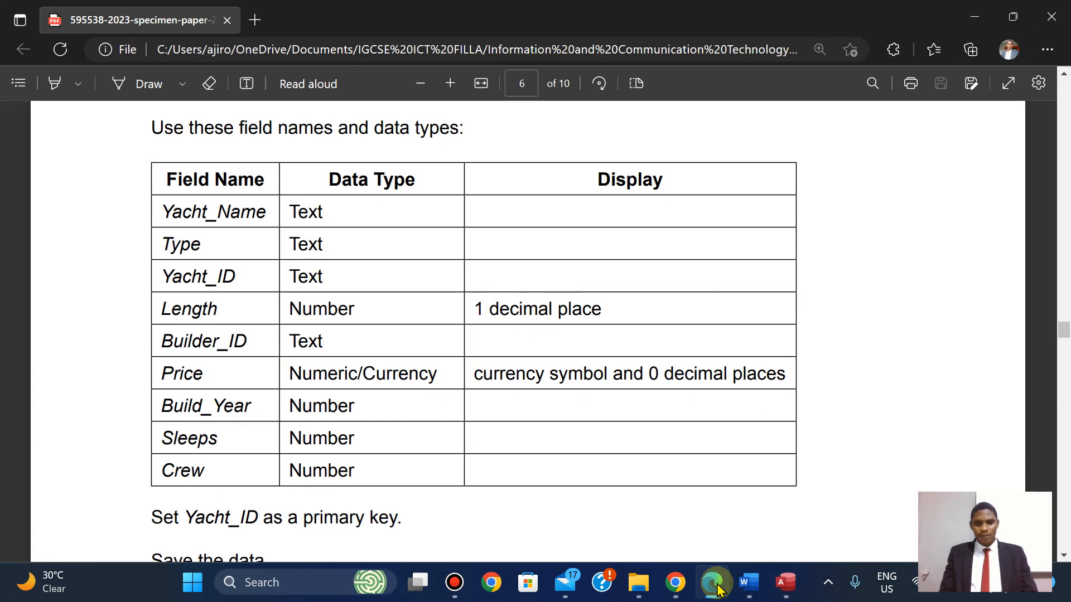
pyautogui.click(717, 586)
# Set the Price field's data type to Currency in the import specification.
pyautogui.click(506, 375)
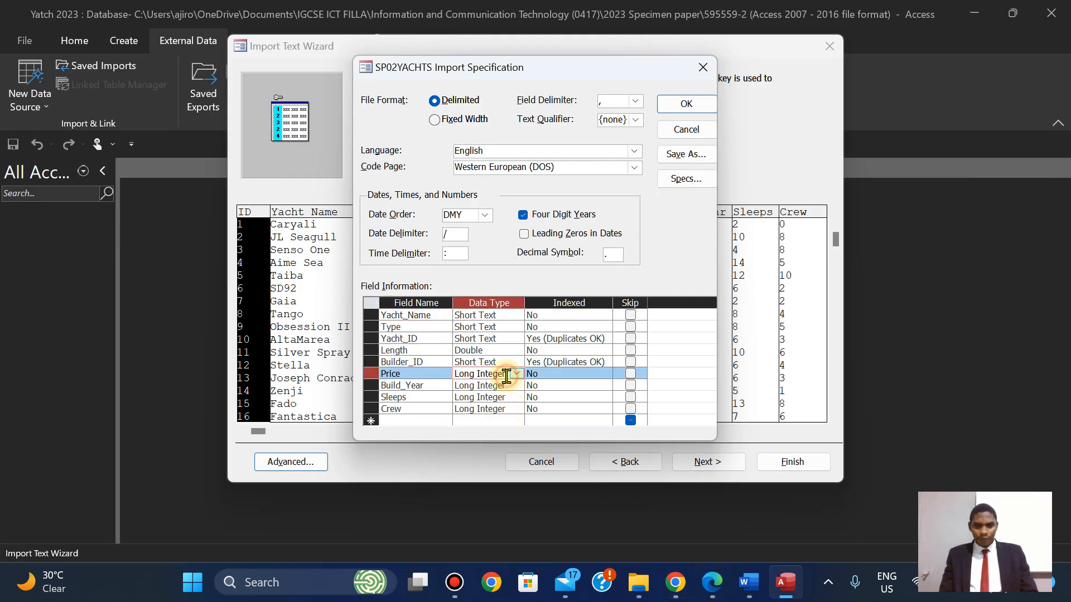
pyautogui.click(517, 374)
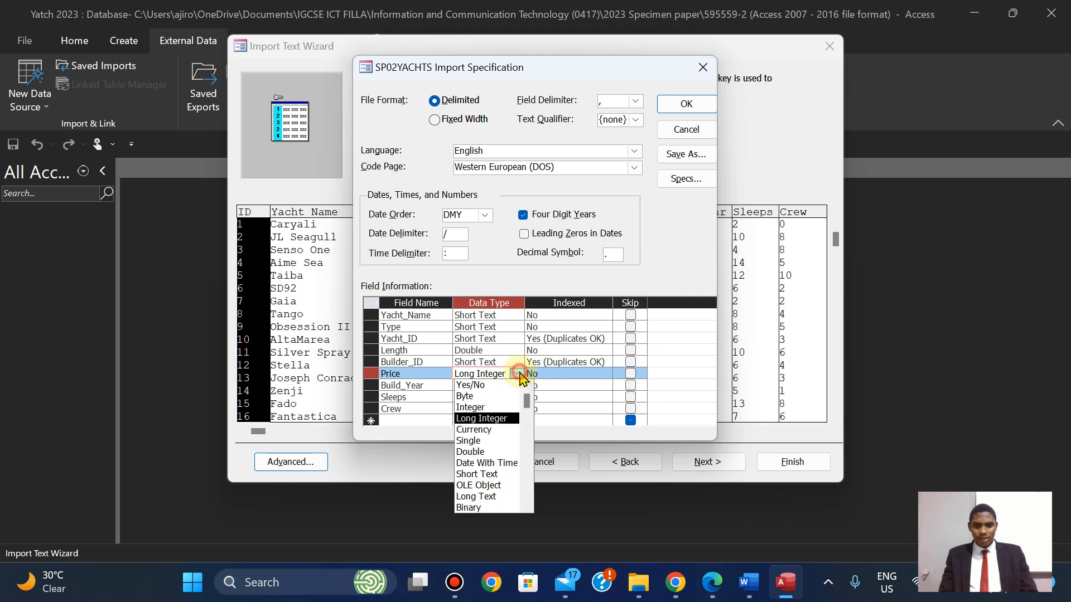
pyautogui.click(494, 430)
pyautogui.click(711, 584)
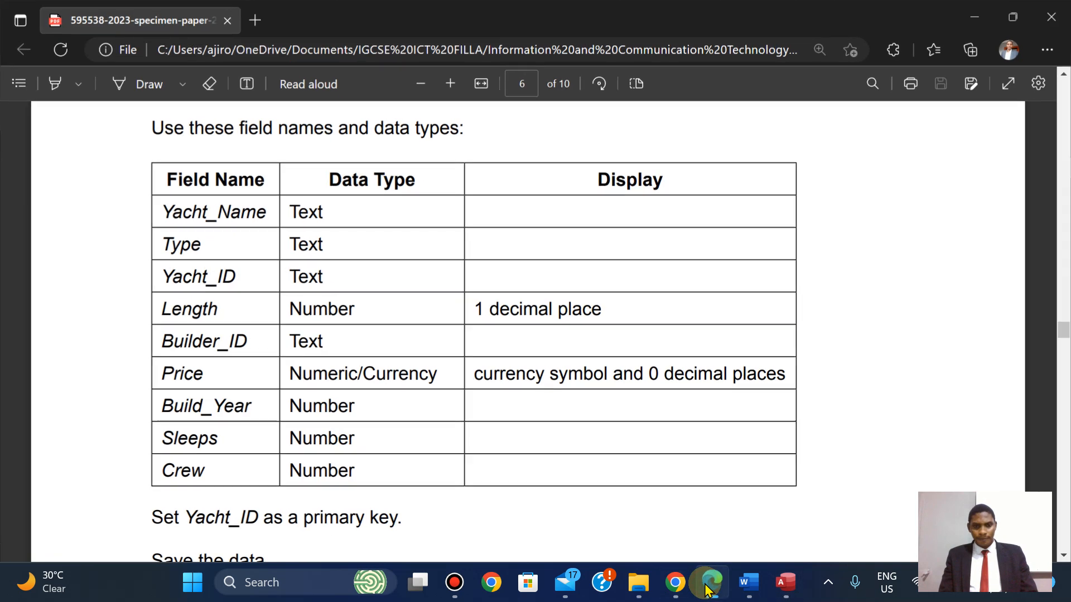
pyautogui.click(709, 585)
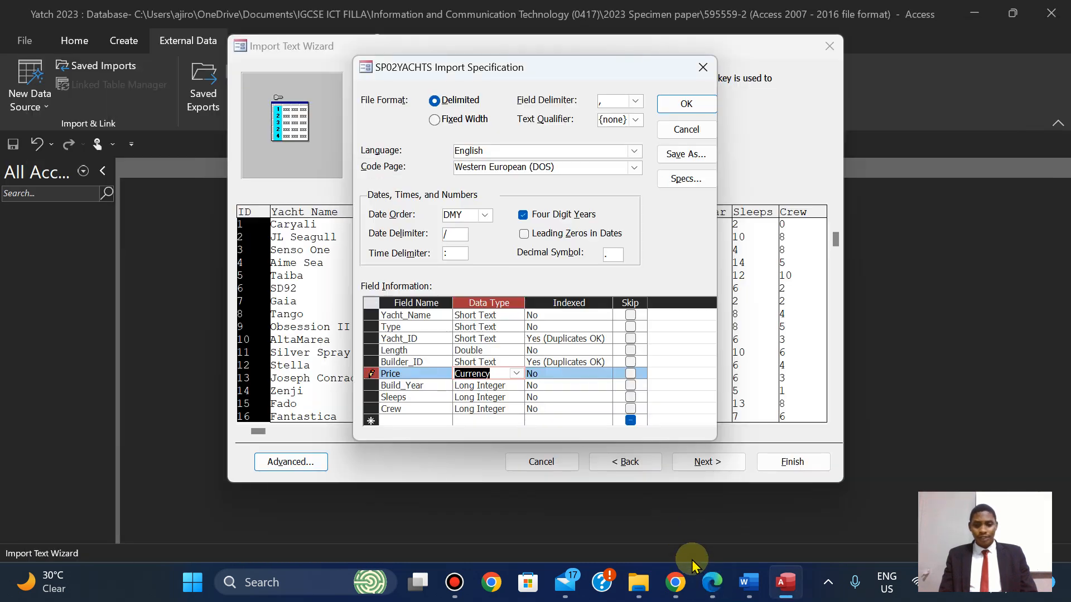
pyautogui.click(705, 587)
pyautogui.click(701, 586)
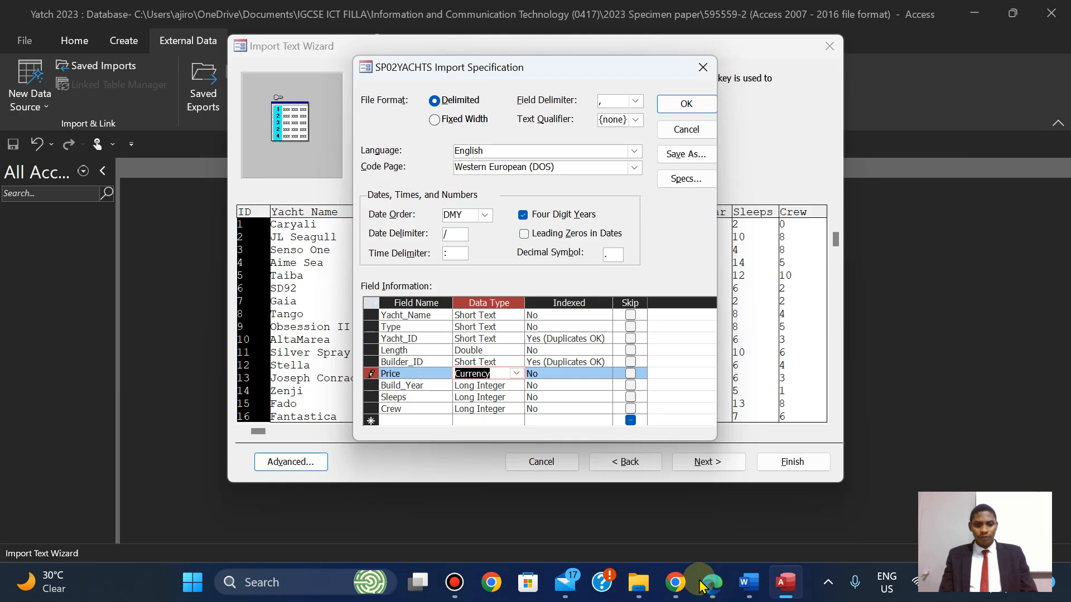
# Accept the import specification and choose Yacht_ID as your own primary key.
pyautogui.click(672, 106)
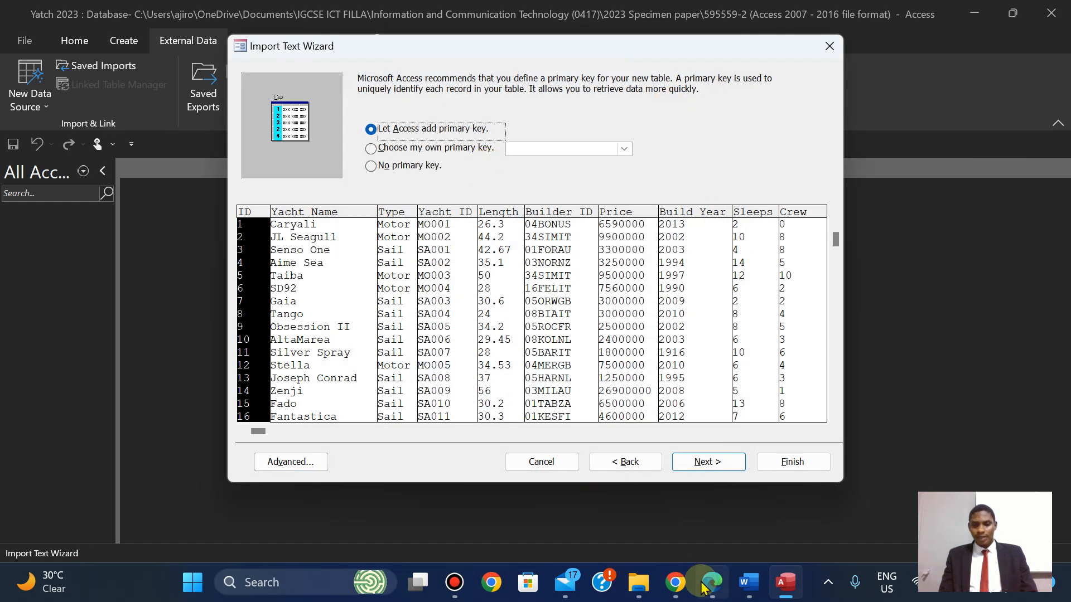
pyautogui.click(704, 586)
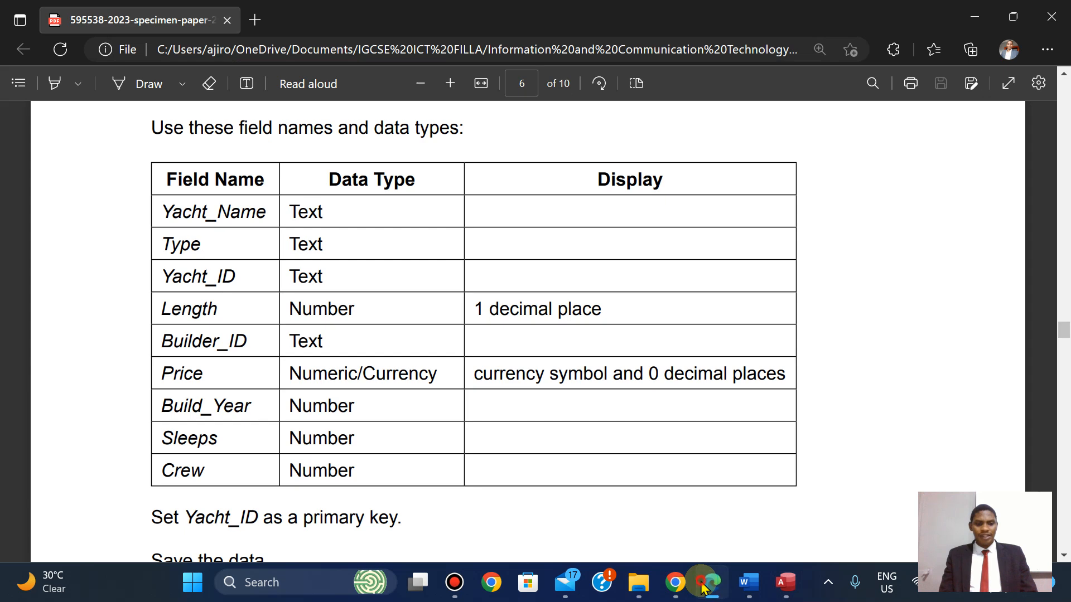
pyautogui.click(704, 587)
pyautogui.click(371, 149)
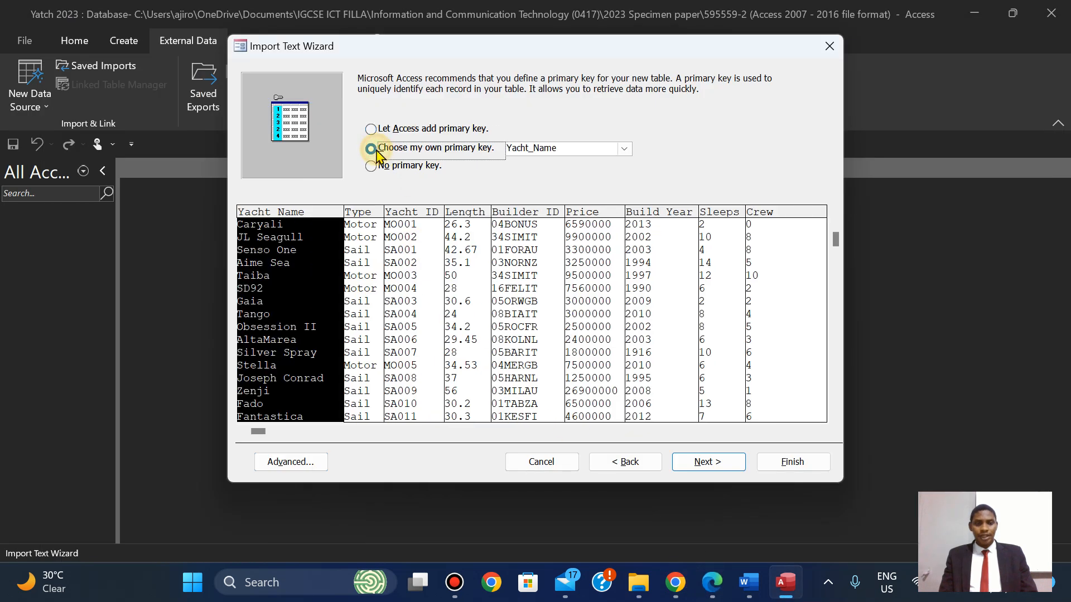
pyautogui.click(417, 219)
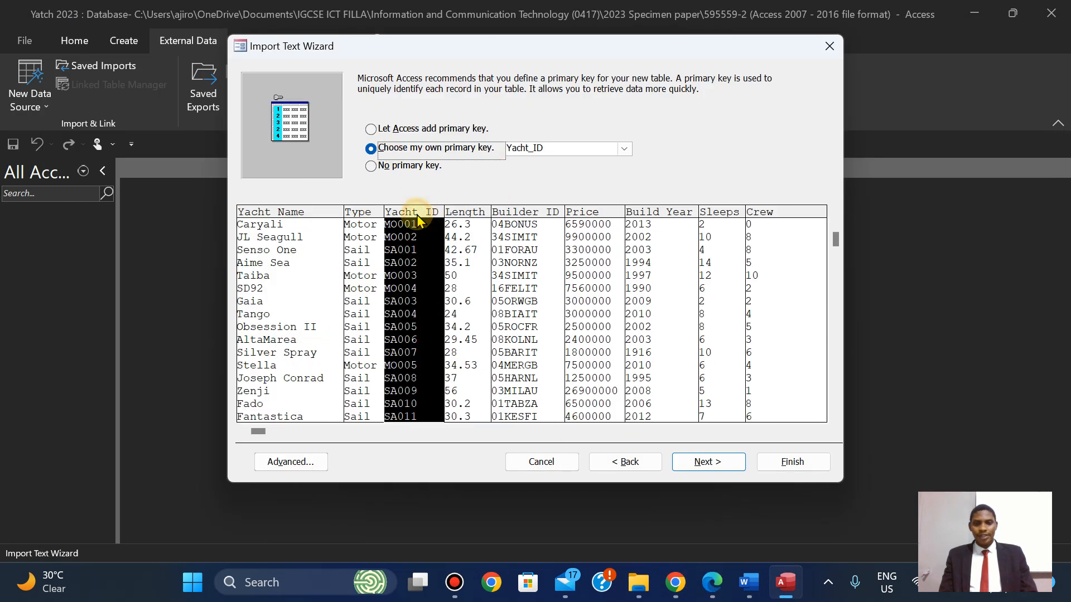
pyautogui.click(629, 152)
pyautogui.click(630, 156)
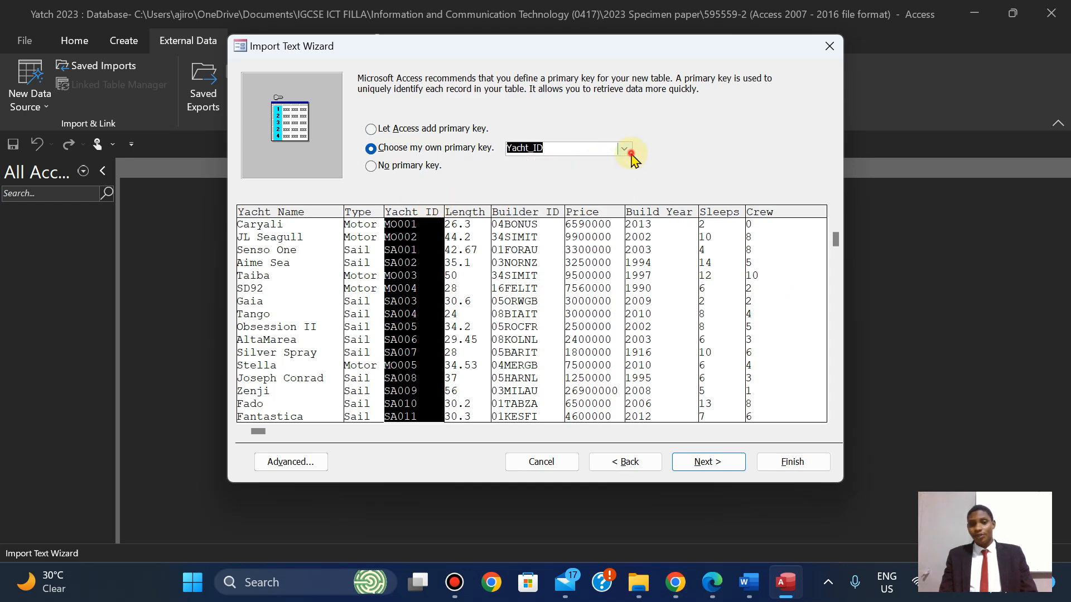
# Verify the primary key requirement in the exam paper, keeping Yacht_ID as the key.
pyautogui.click(708, 585)
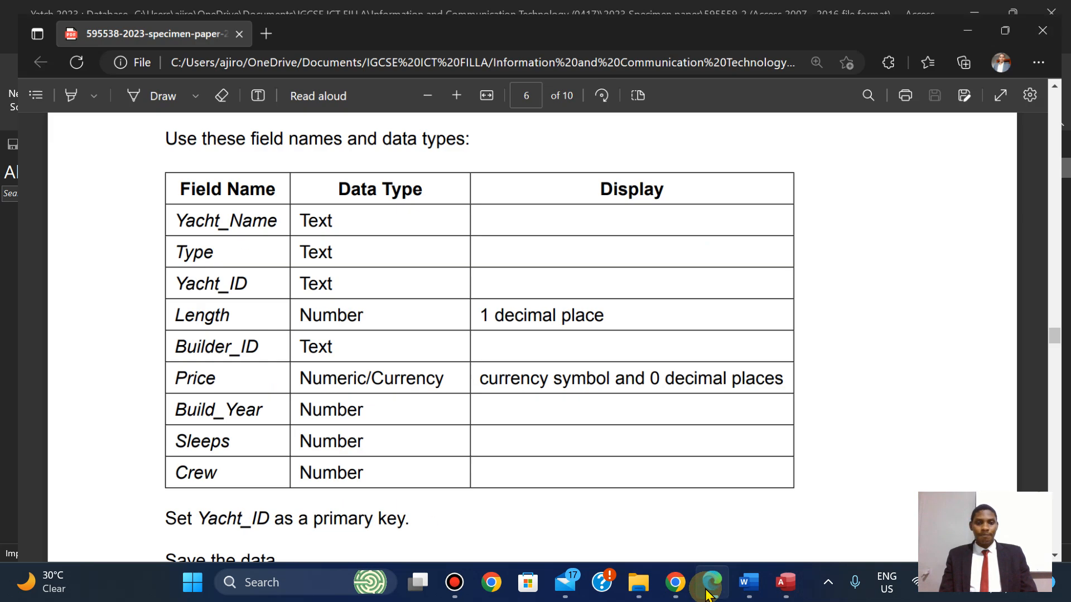
pyautogui.press('Down')
pyautogui.press('Down')
pyautogui.press('Down')
pyautogui.press('Down')
pyautogui.press('Down')
pyautogui.press('Down')
pyautogui.press('Down')
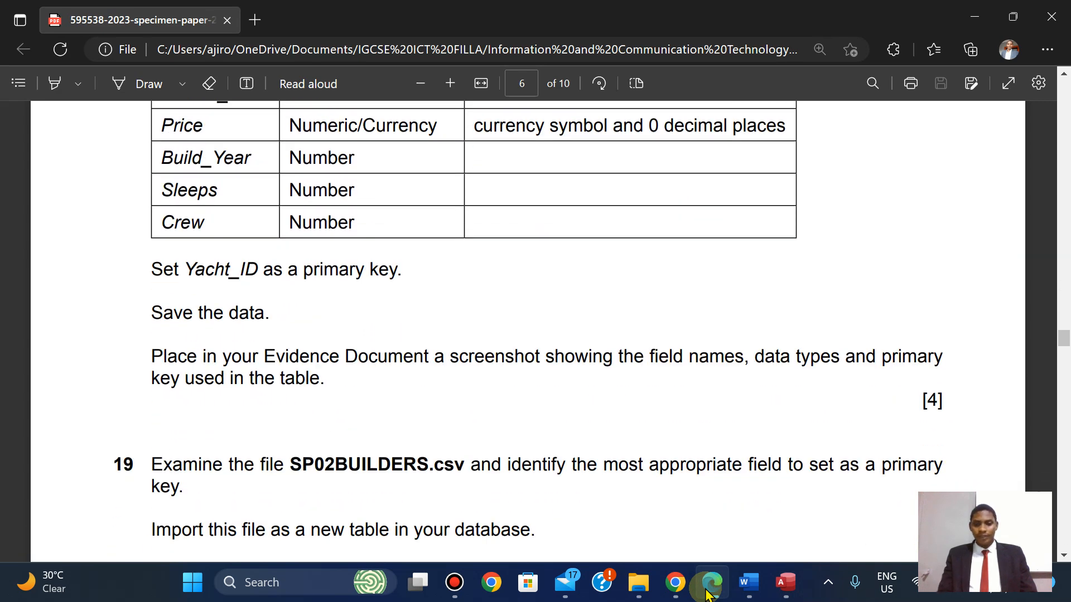
pyautogui.click(708, 592)
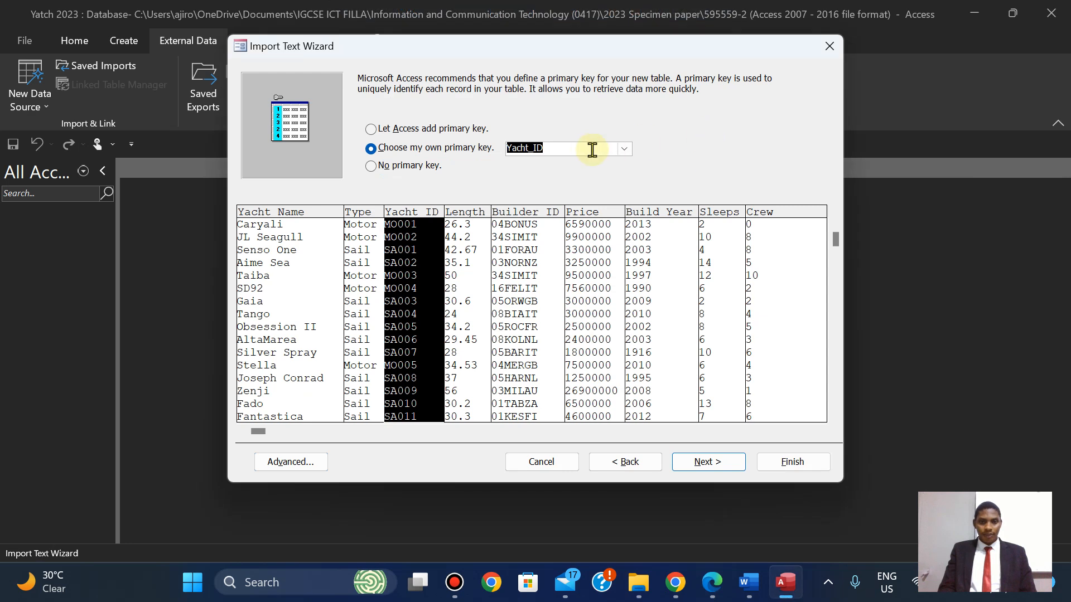
pyautogui.click(624, 149)
pyautogui.click(625, 149)
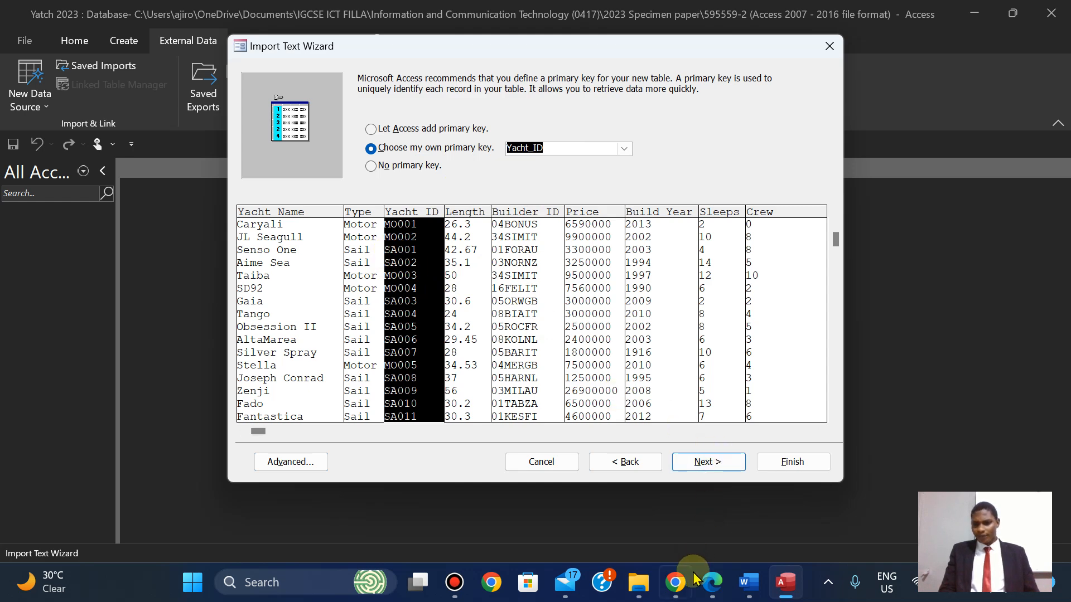
pyautogui.click(712, 583)
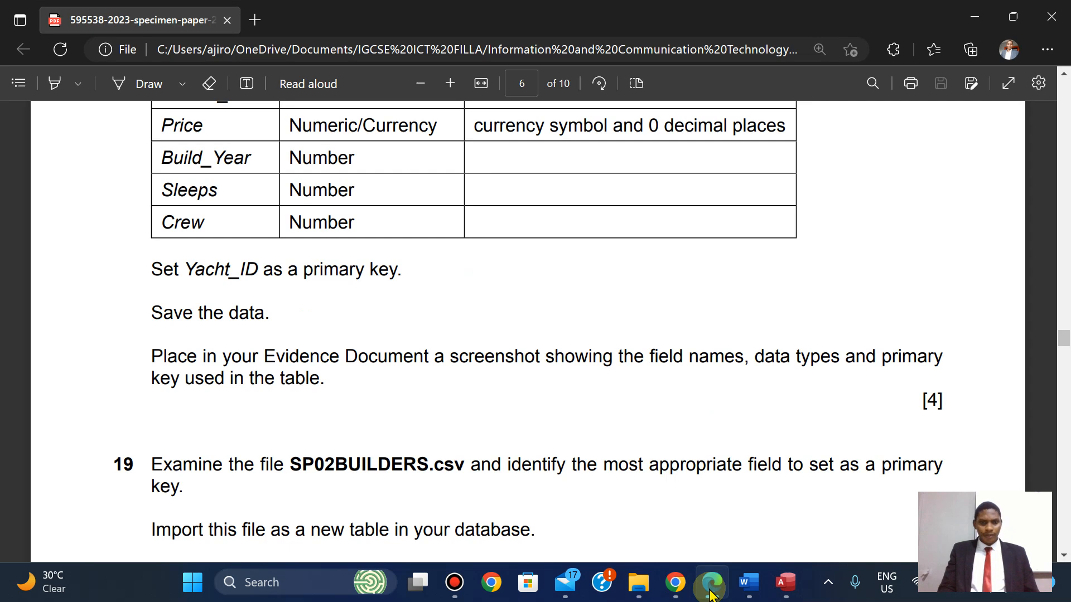
pyautogui.click(711, 592)
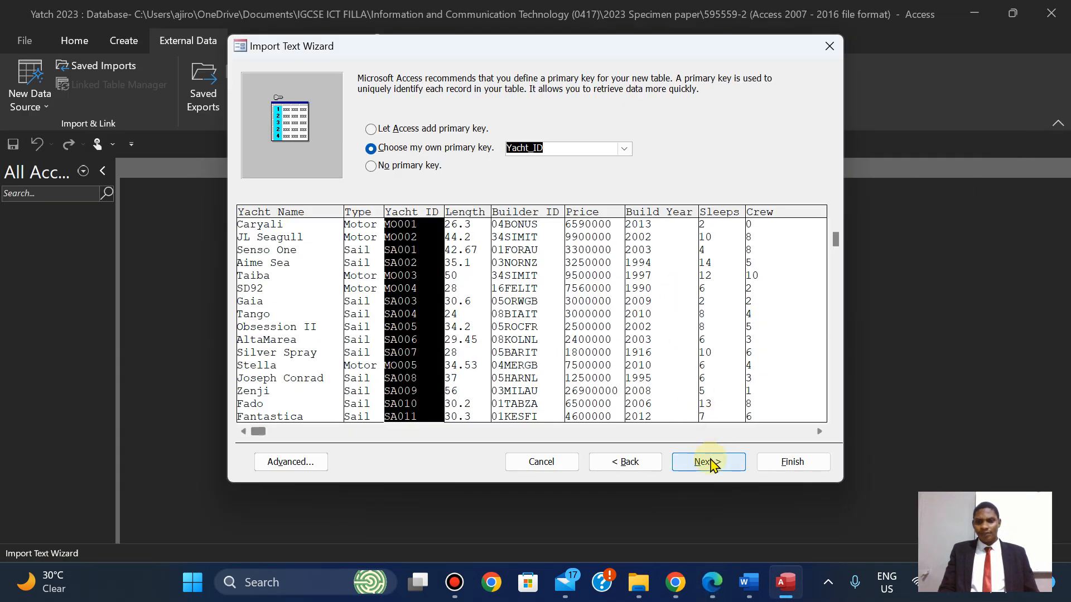
# Finish importing into table SP02YACHTS and close without saving the import steps.
pyautogui.click(707, 462)
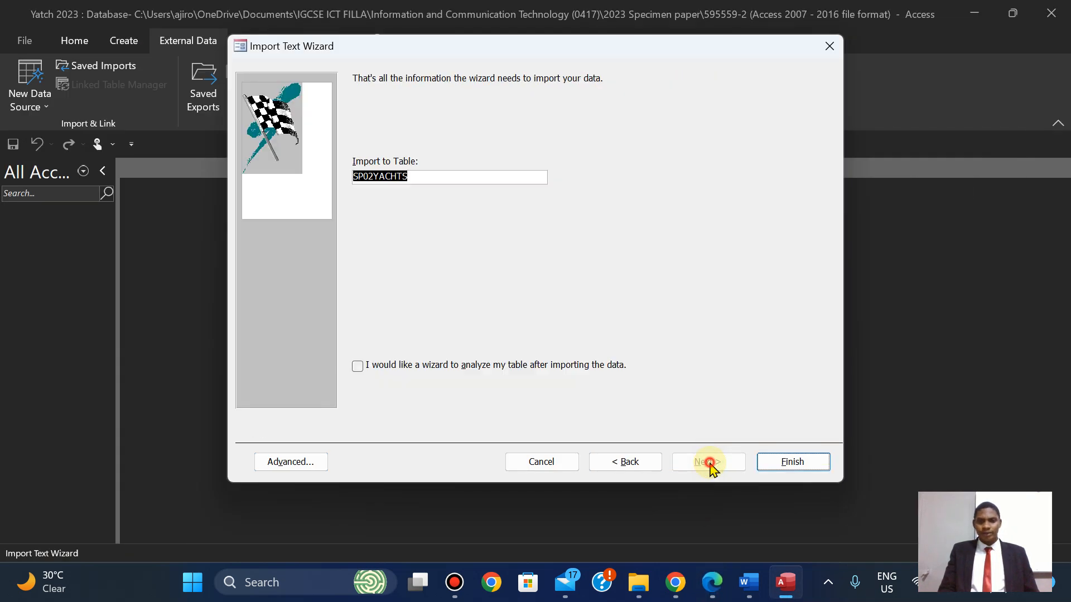
pyautogui.click(772, 463)
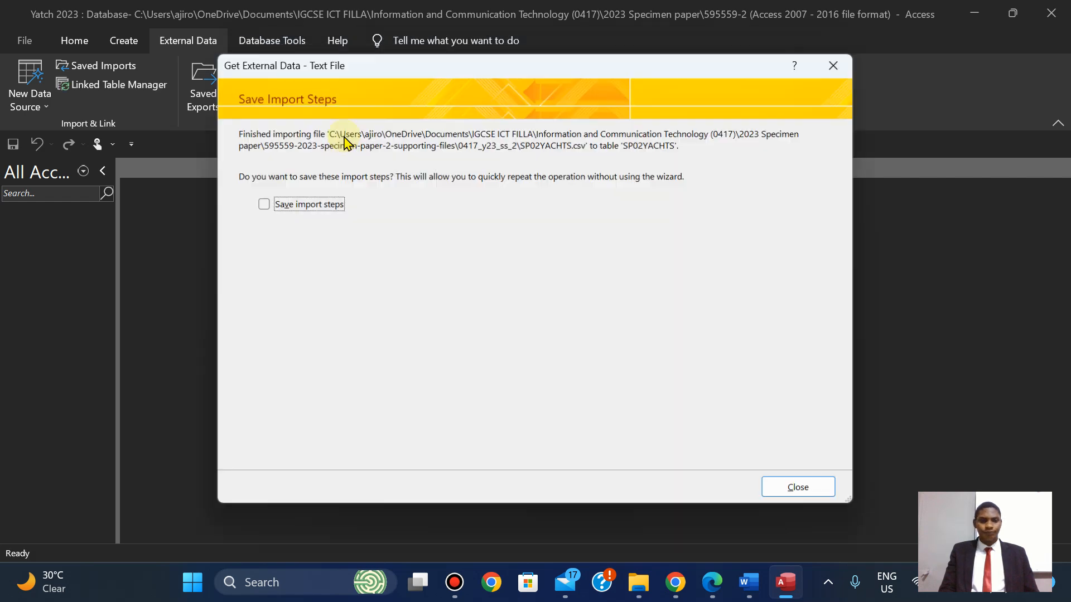
pyautogui.click(823, 493)
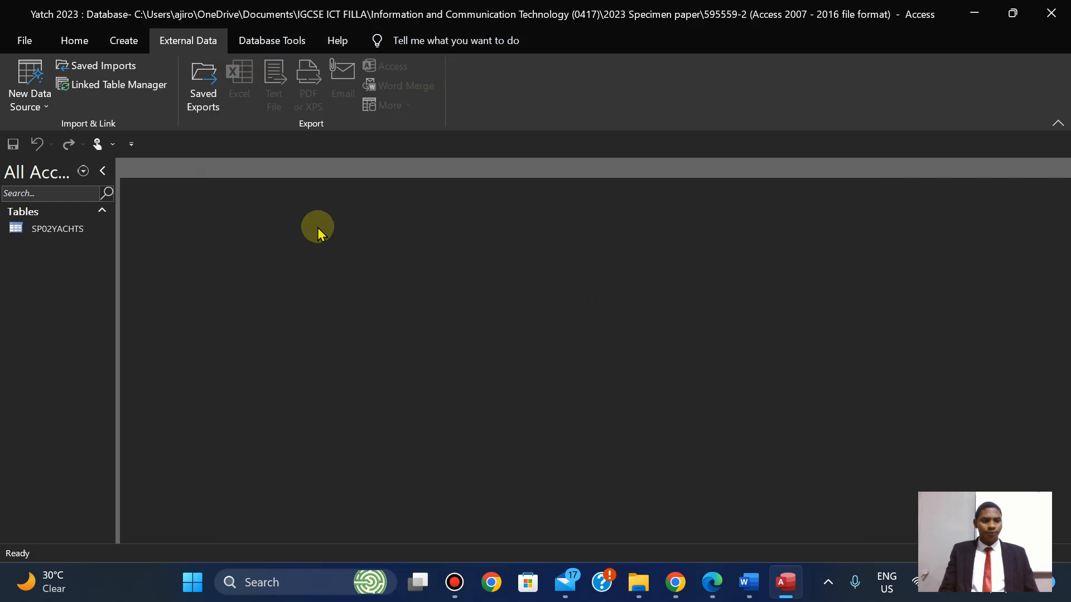
# Open SP02YACHTS and auto-fit all column widths so every price is fully visible.
pyautogui.doubleClick(56, 236)
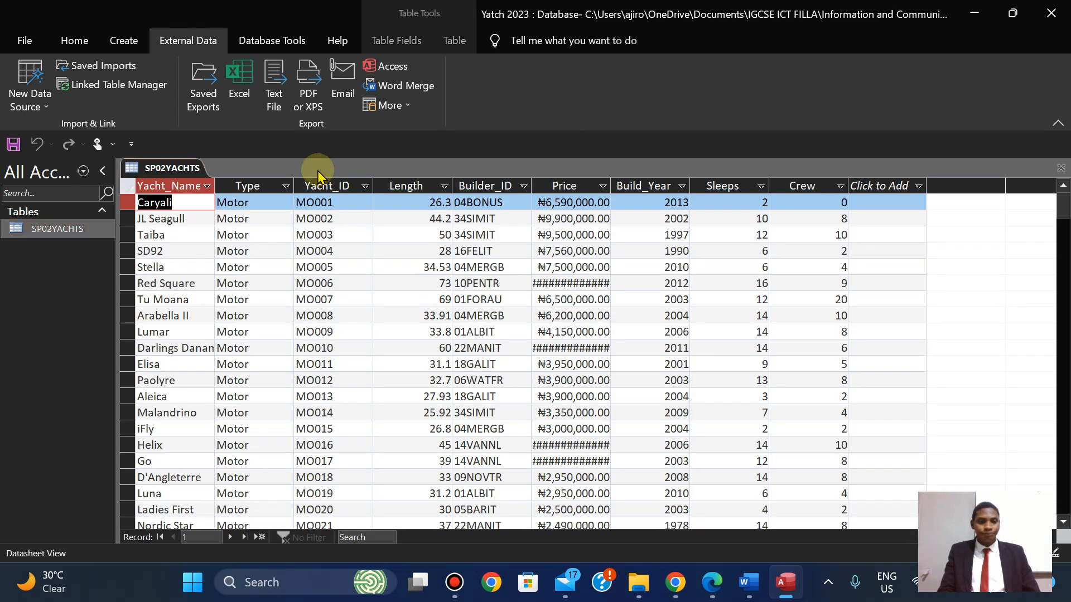
pyautogui.click(126, 187)
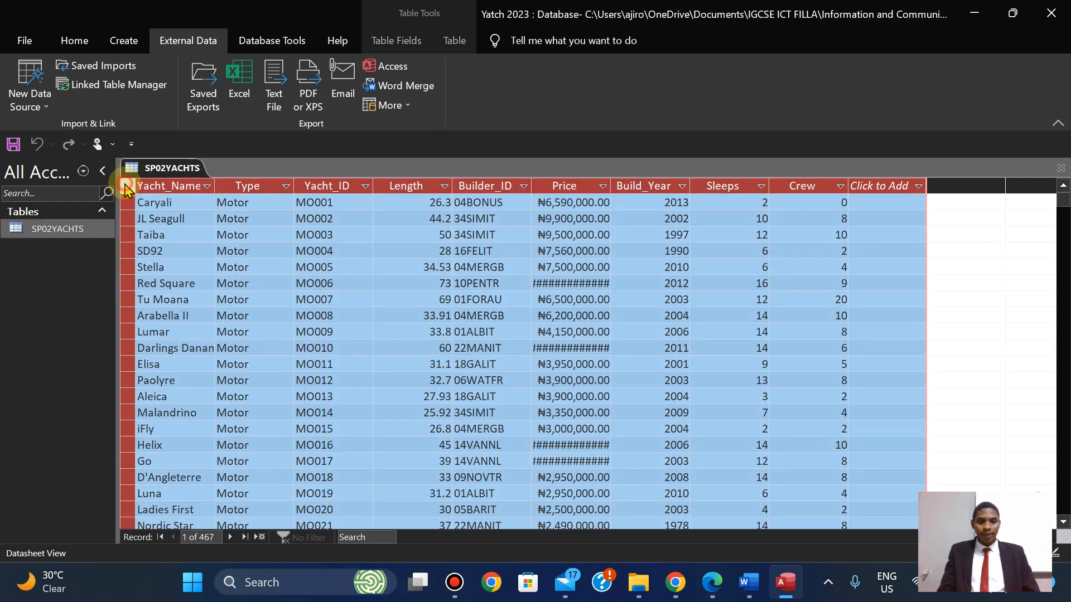
pyautogui.click(207, 186)
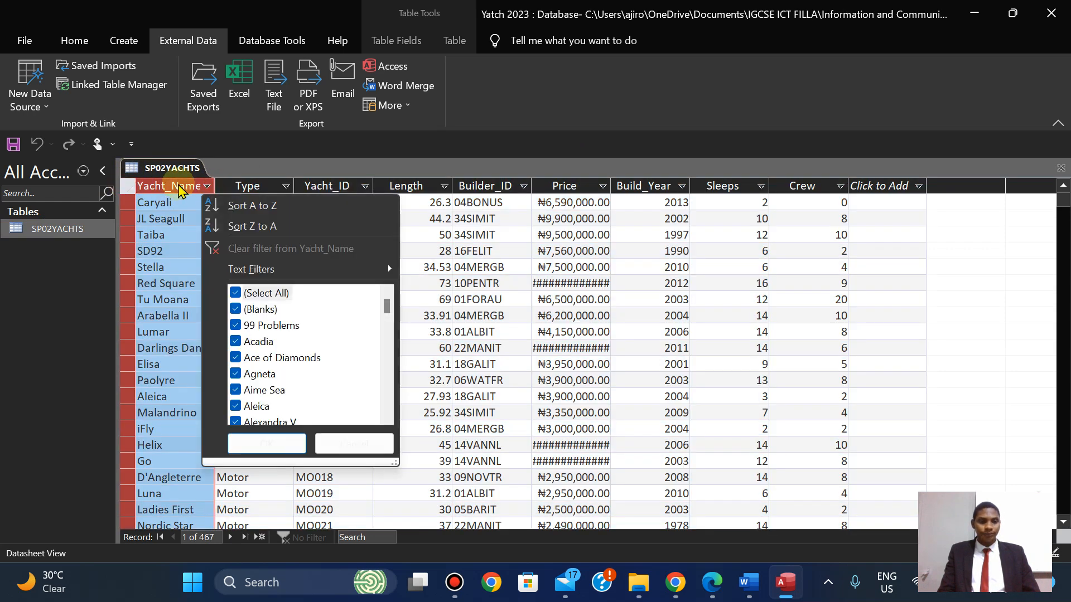
pyautogui.click(127, 186)
pyautogui.click(127, 186)
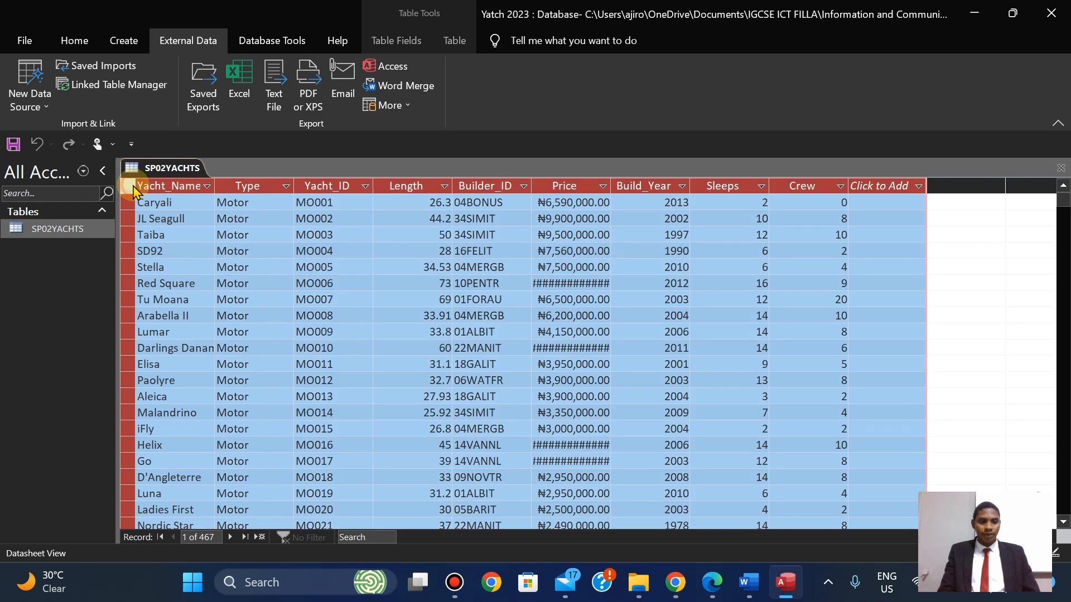
pyautogui.doubleClick(216, 184)
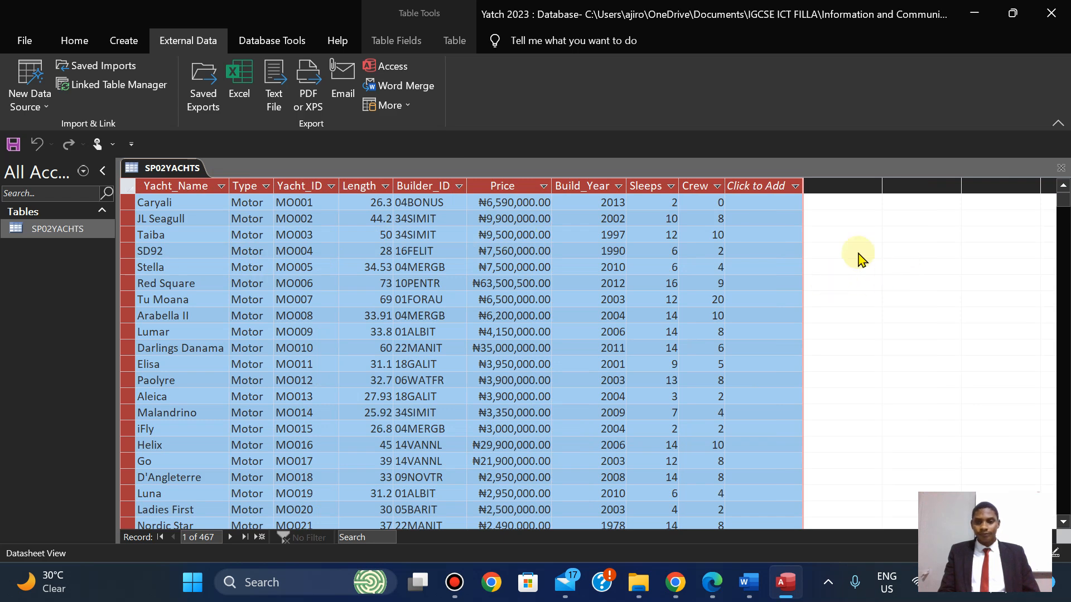
pyautogui.click(333, 229)
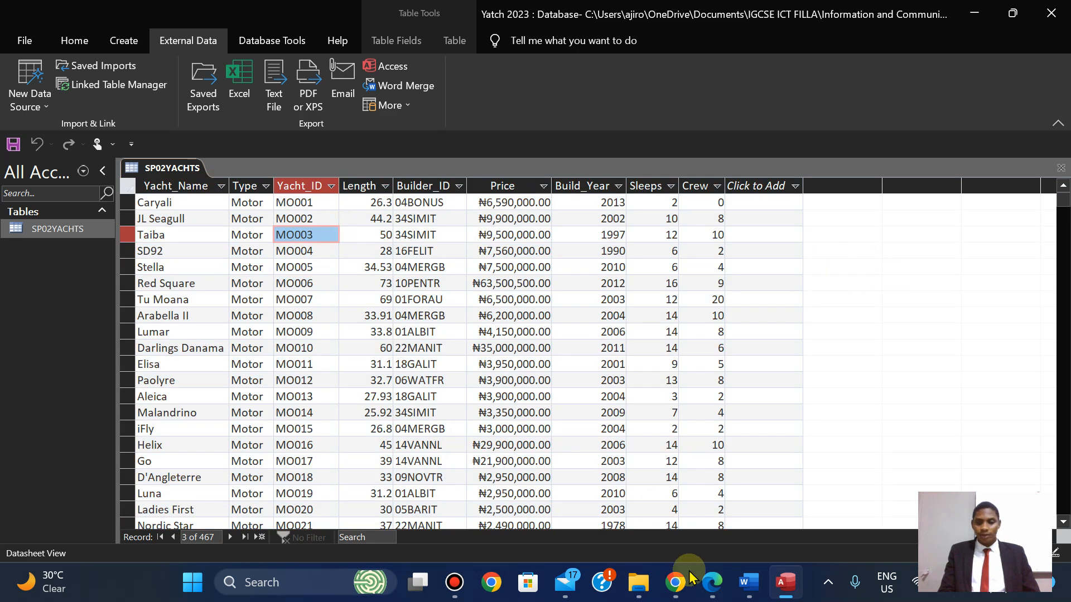
pyautogui.click(714, 591)
pyautogui.scroll(5, 715, 596)
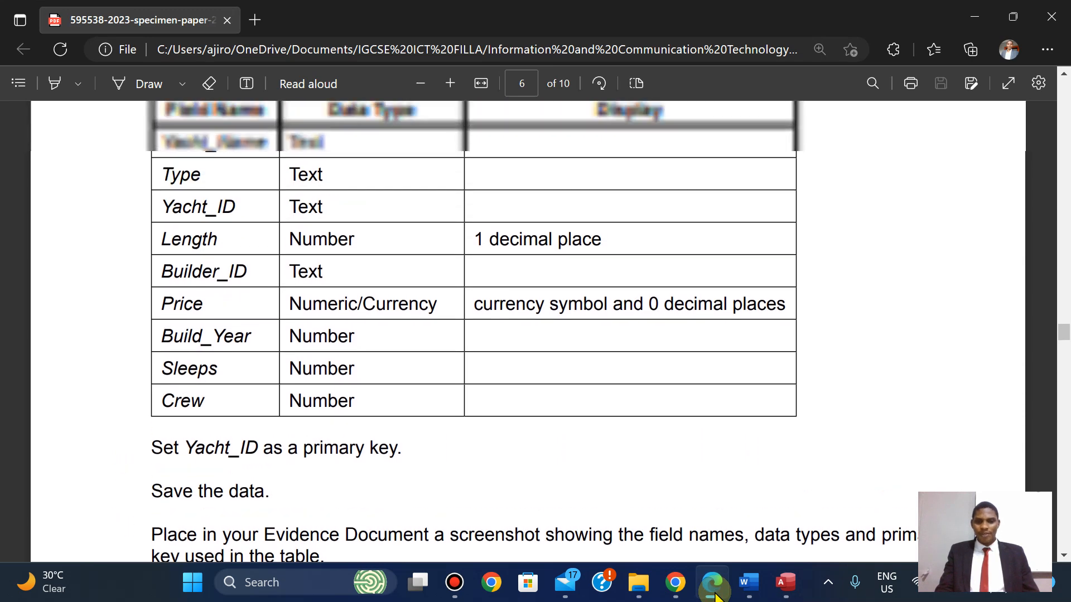
pyautogui.click(714, 593)
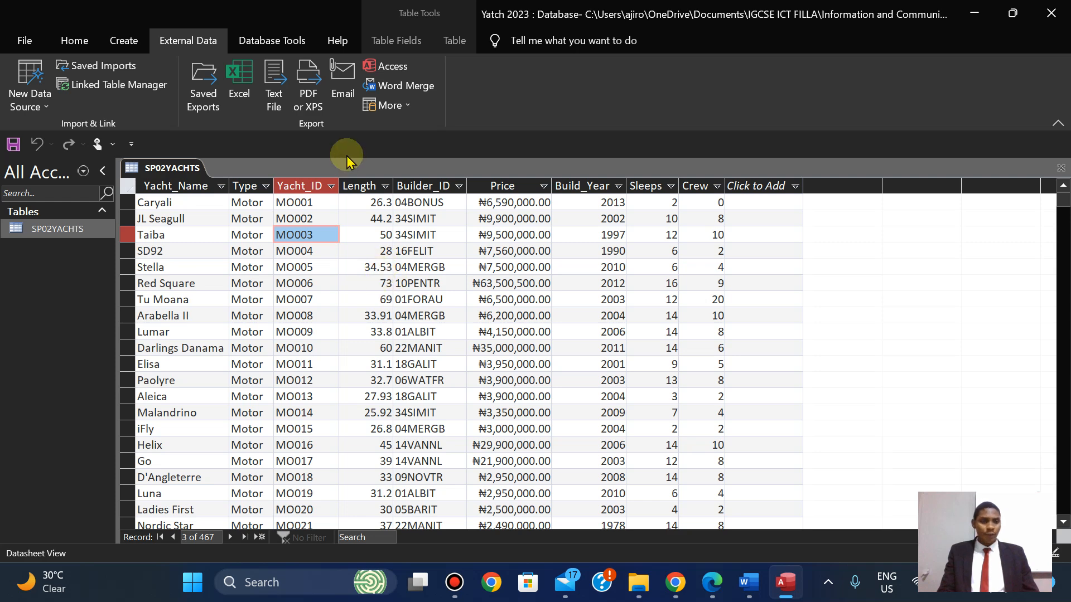
# Switch the SP02YACHTS table to Design View.
pyautogui.click(76, 40)
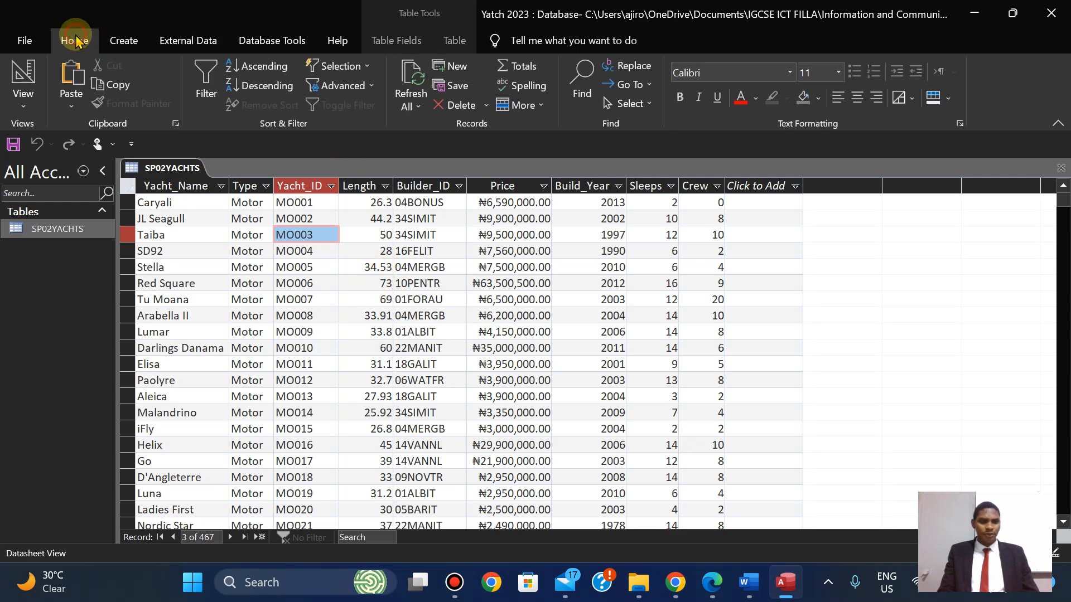
pyautogui.click(24, 106)
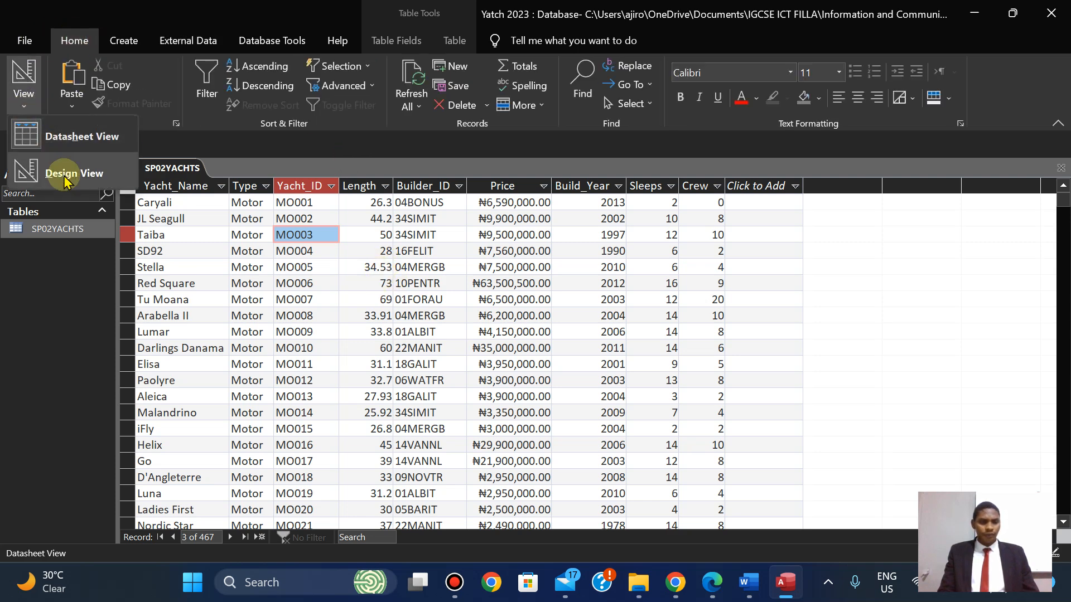
pyautogui.rightClick(164, 171)
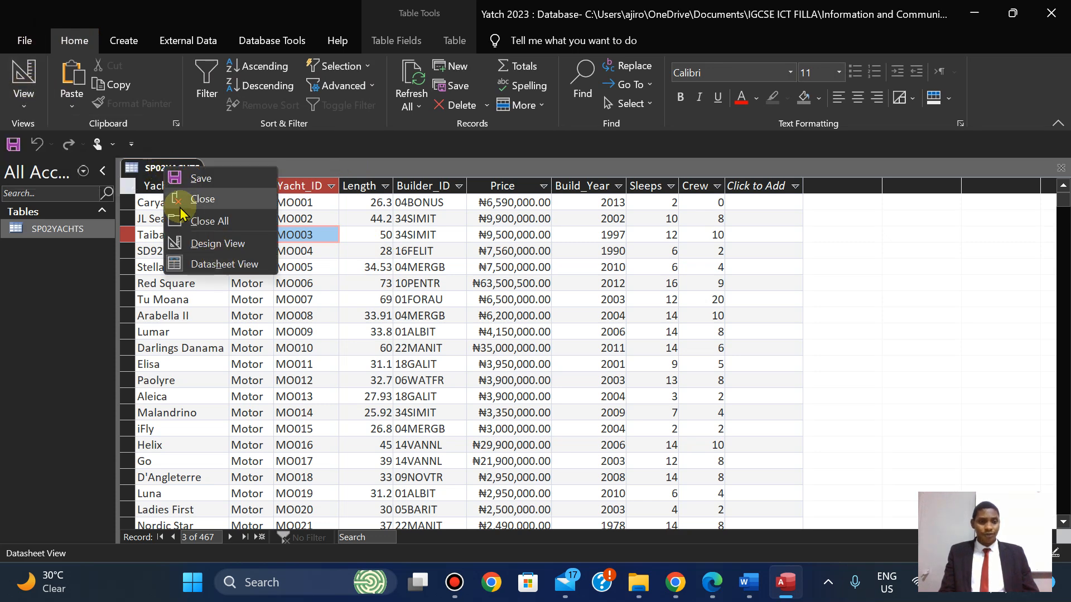
pyautogui.click(11, 85)
pyautogui.click(24, 106)
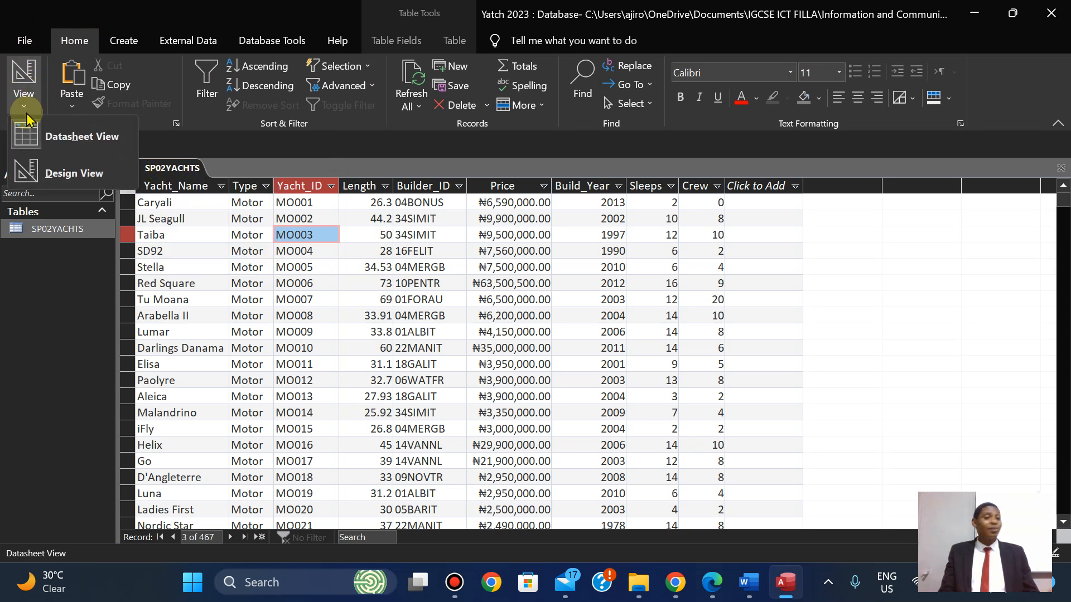
pyautogui.click(61, 180)
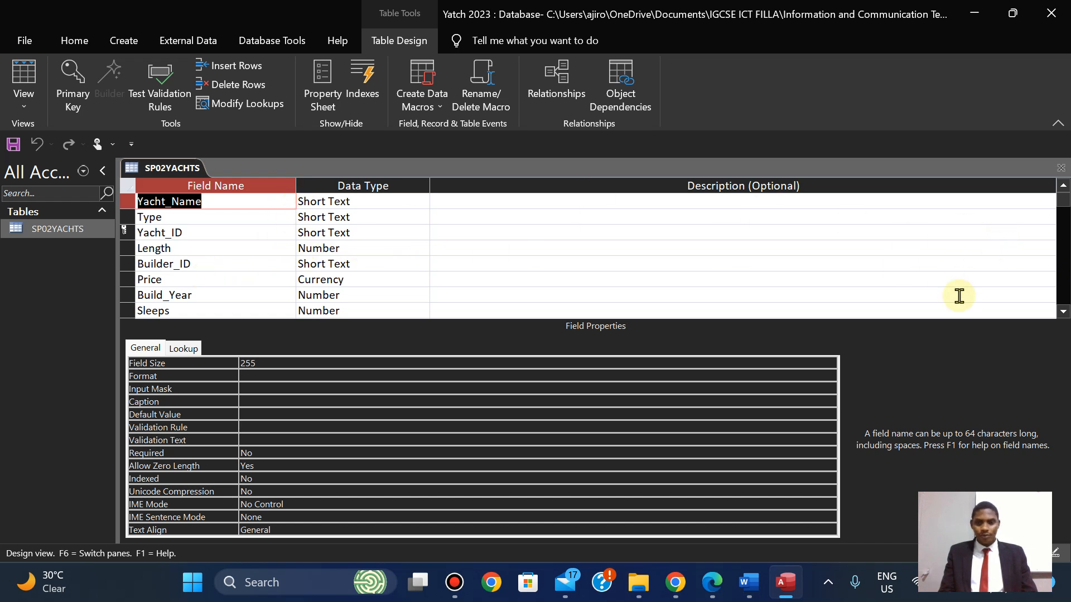
pyautogui.click(1064, 312)
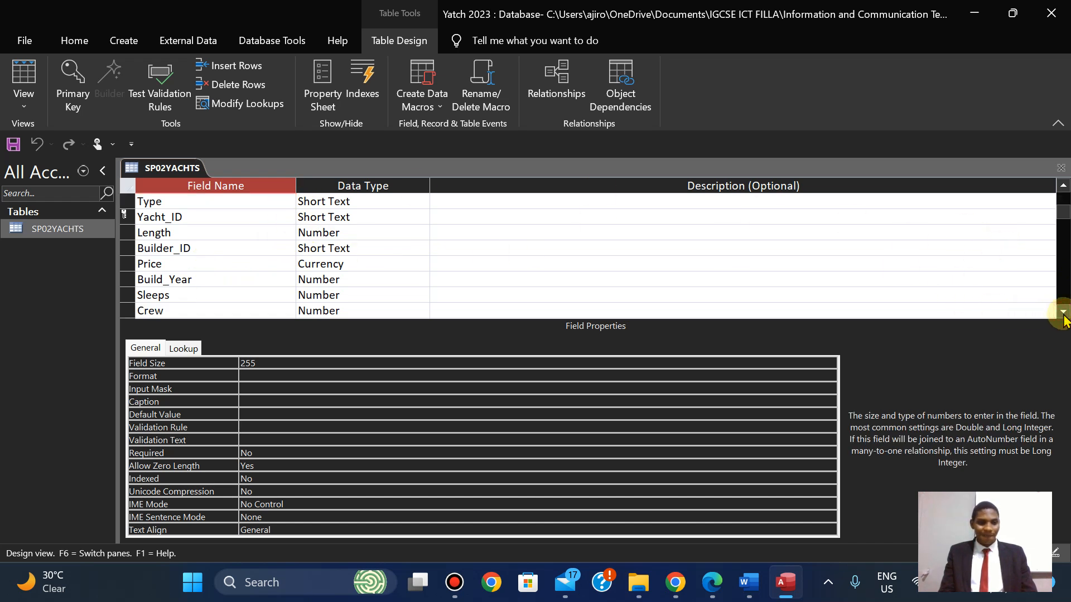
pyautogui.click(1064, 317)
# Give the Length field 1 decimal place and Standard format.
pyautogui.click(346, 219)
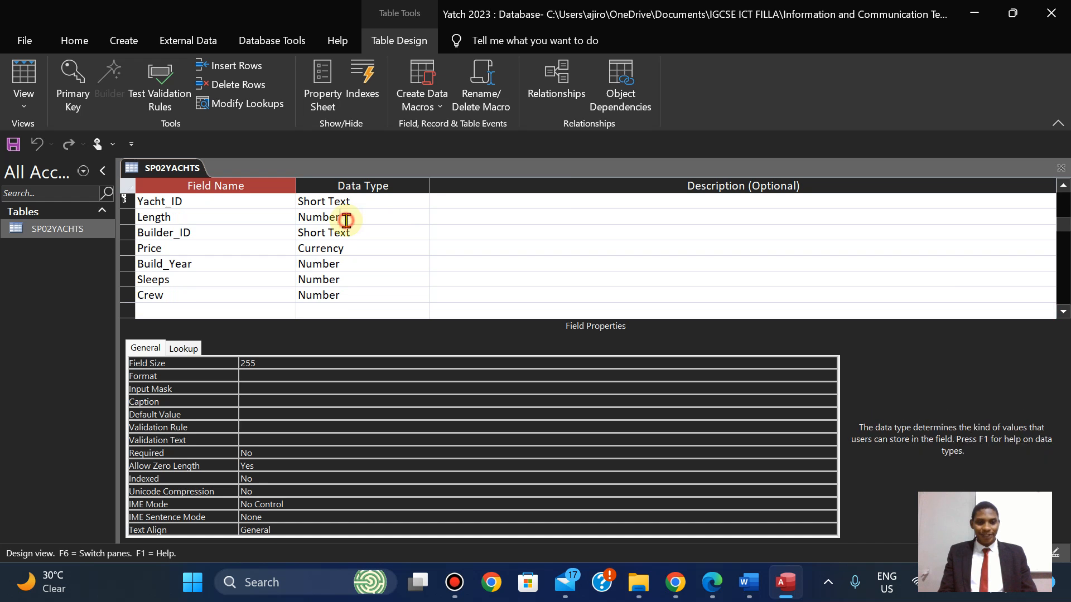
pyautogui.click(268, 389)
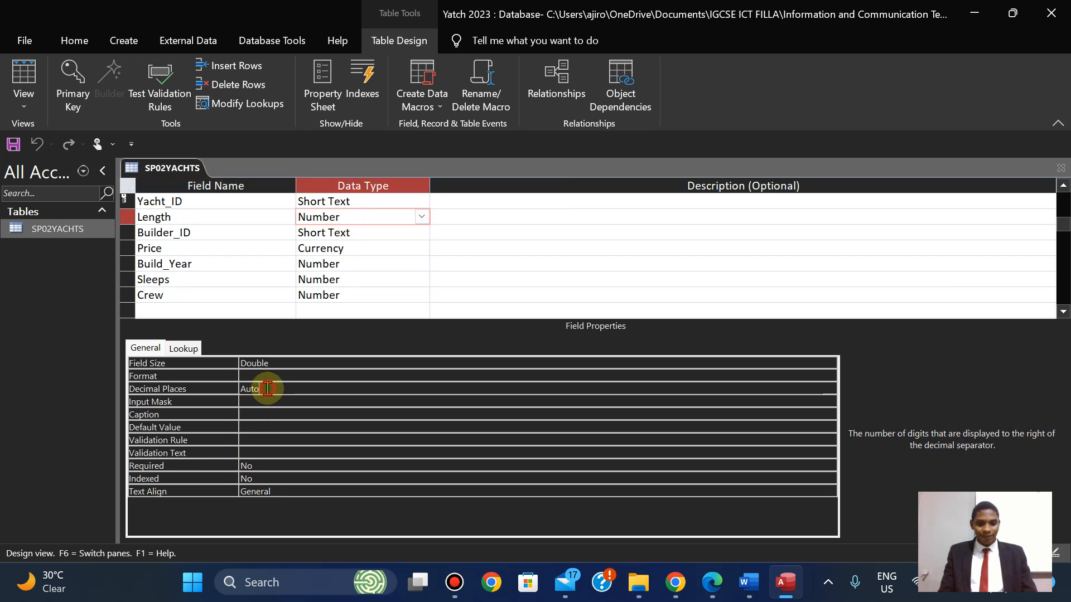
pyautogui.click(829, 388)
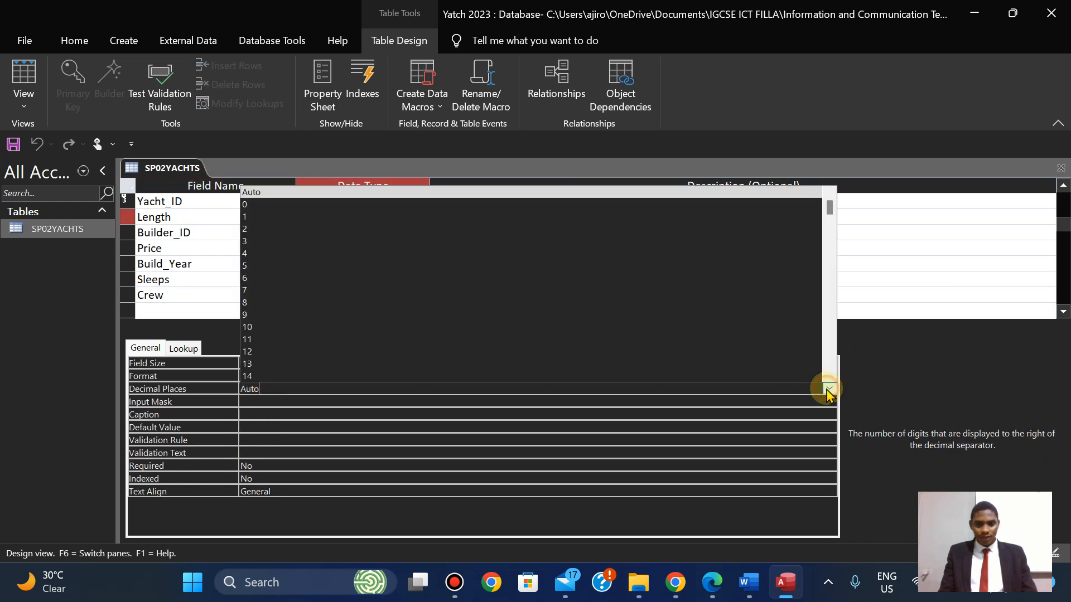
pyautogui.click(305, 217)
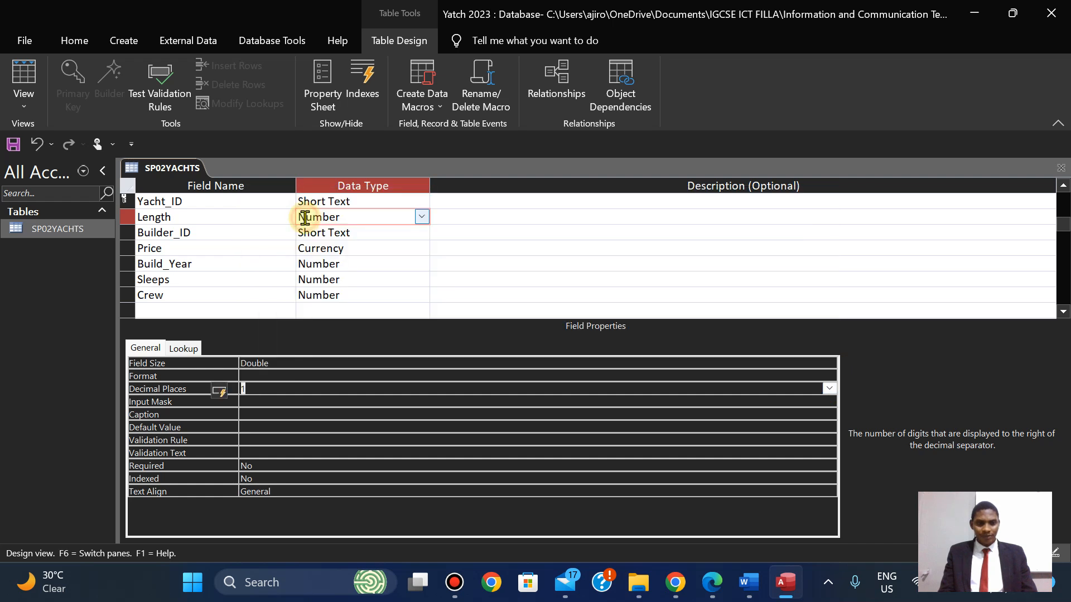
pyautogui.click(725, 376)
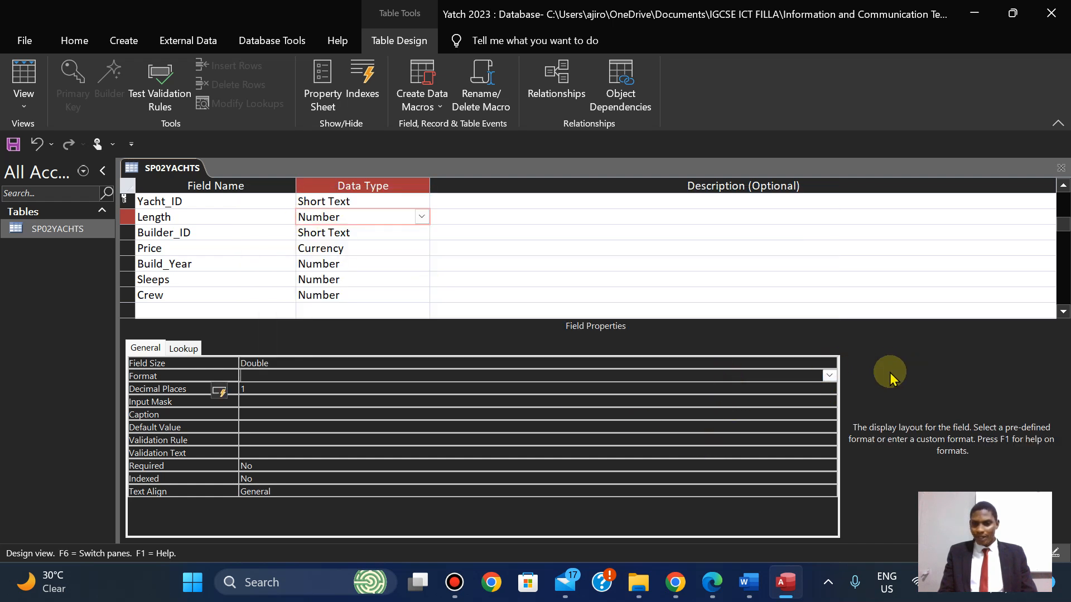
pyautogui.click(829, 376)
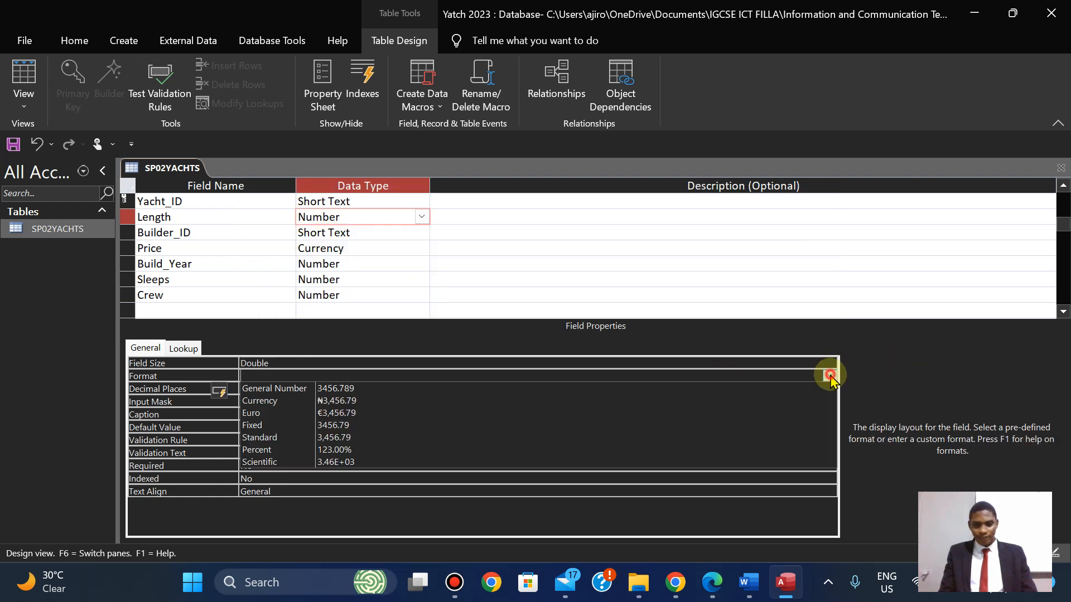
pyautogui.click(646, 439)
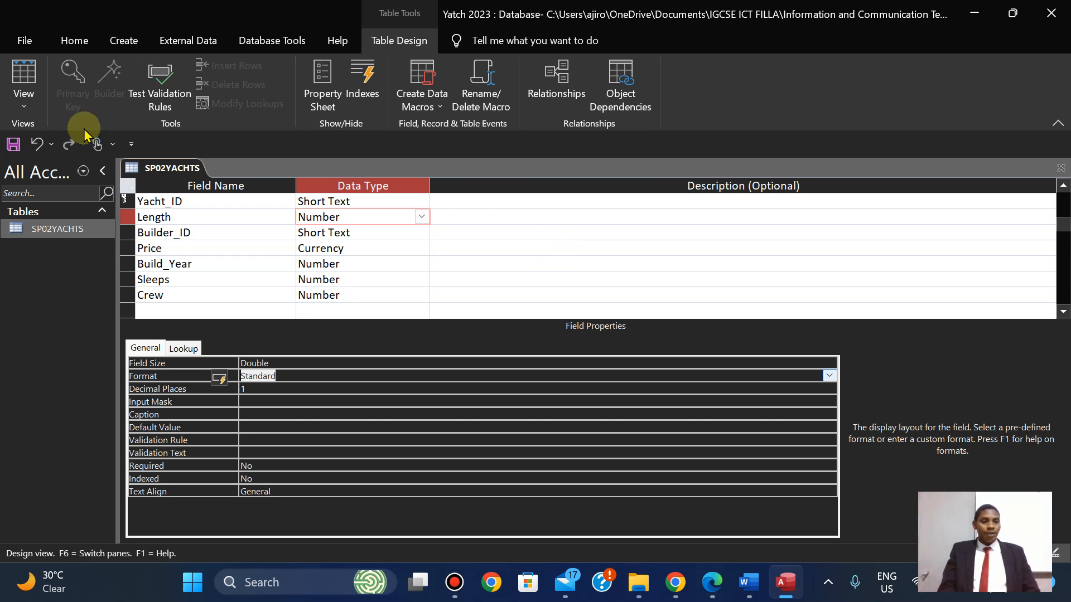
# Return SP02YACHTS to Datasheet View.
pyautogui.rightClick(162, 167)
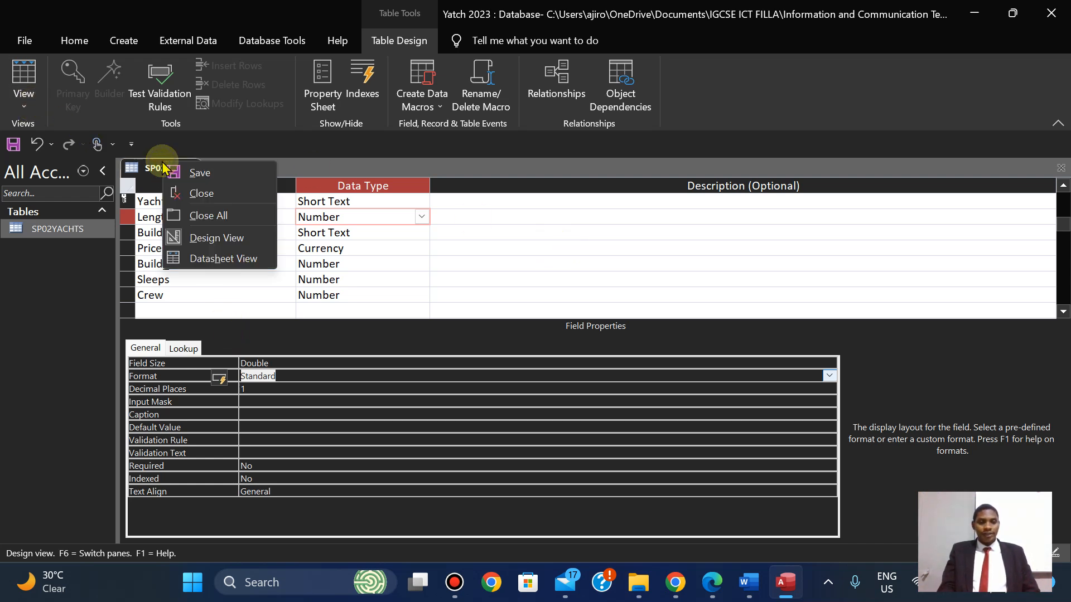
pyautogui.click(191, 181)
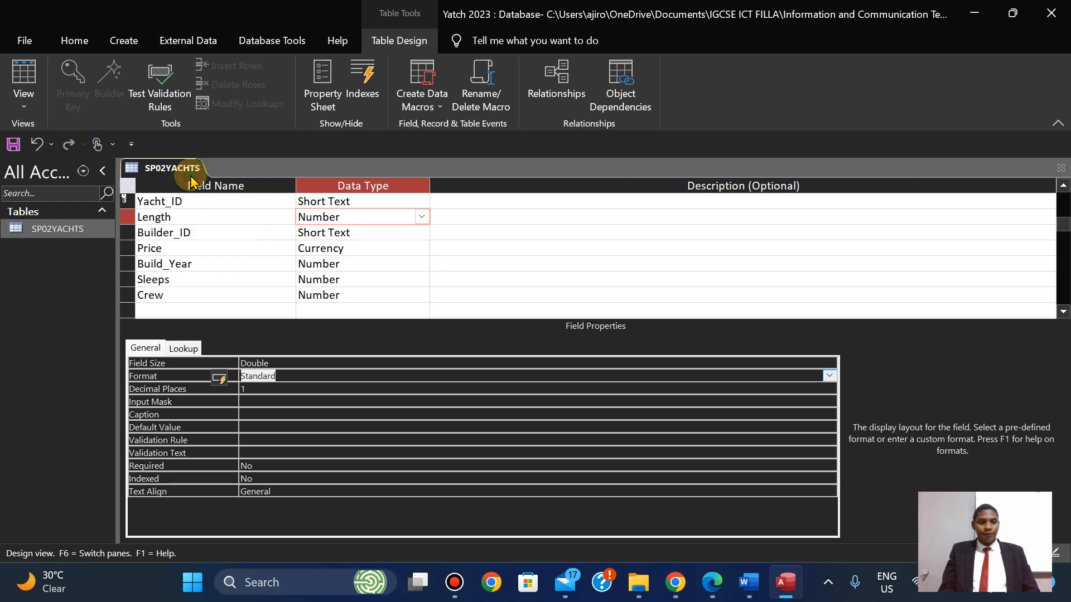
pyautogui.click(24, 103)
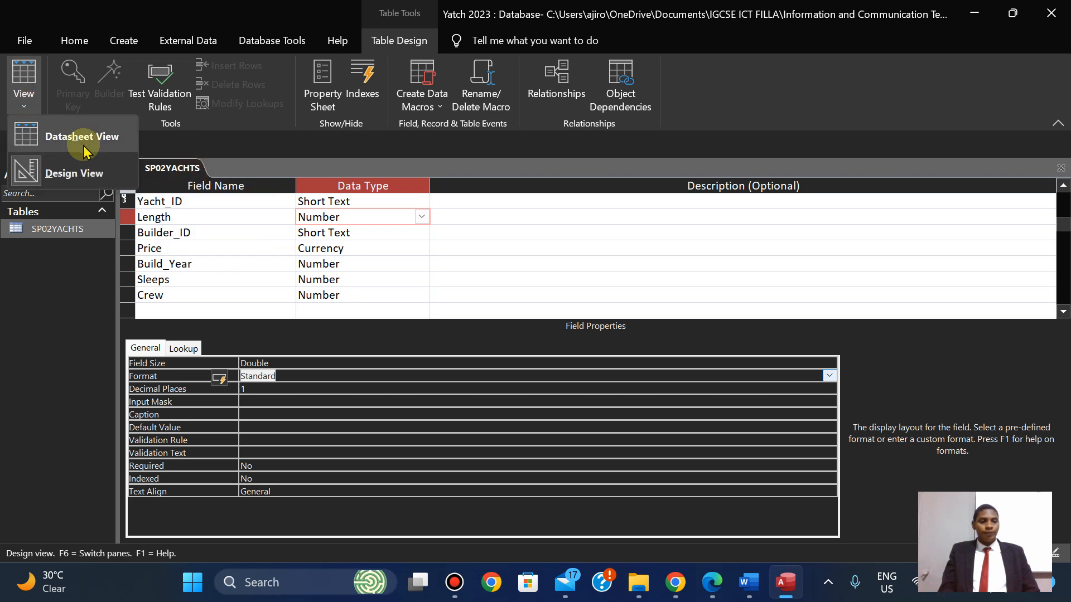
pyautogui.click(84, 147)
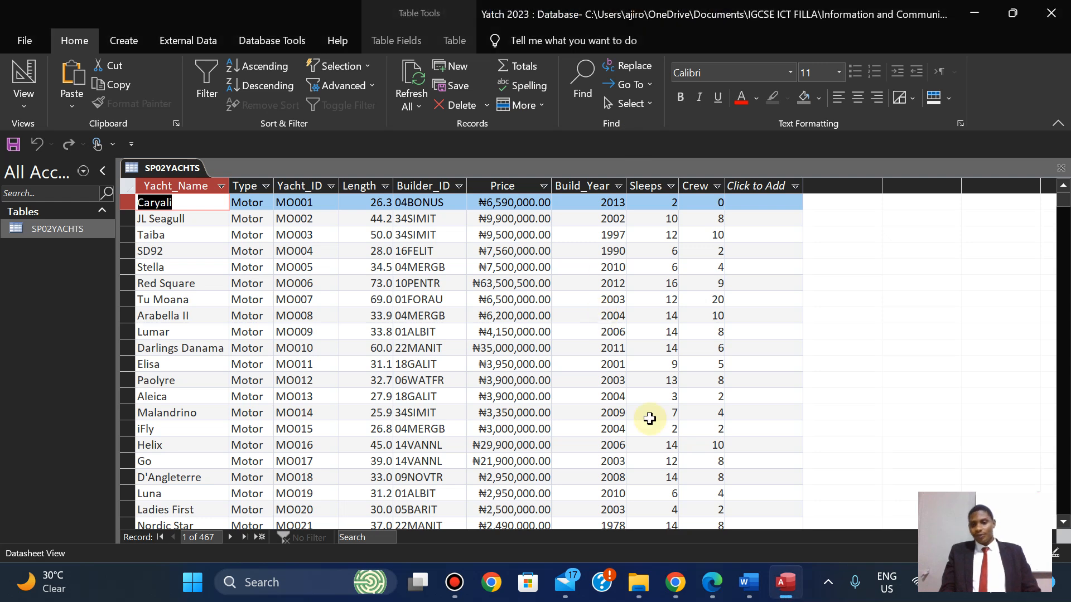
# Reopen SP02YACHTS in Design View and check the yacht field requirements in the paper.
pyautogui.click(25, 108)
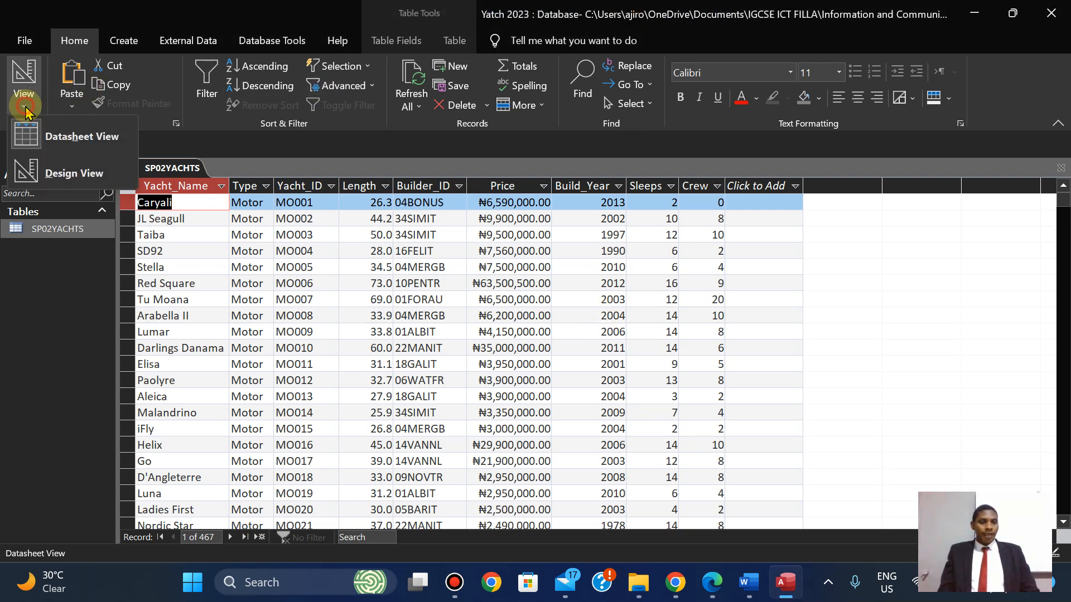
pyautogui.click(84, 173)
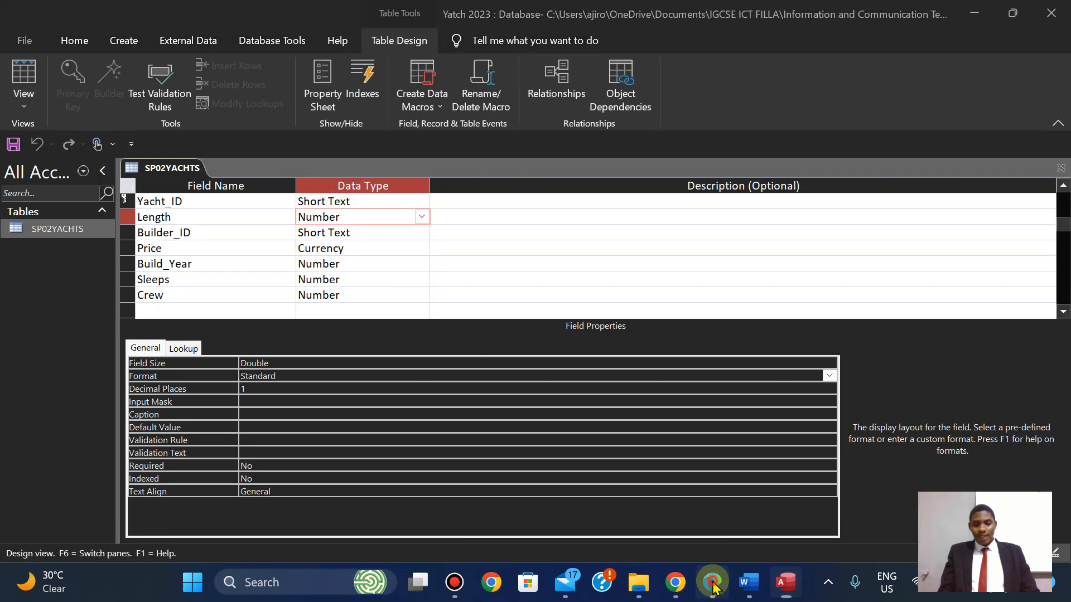
pyautogui.click(712, 583)
pyautogui.press('Up')
pyautogui.press('Down')
pyautogui.press('Down')
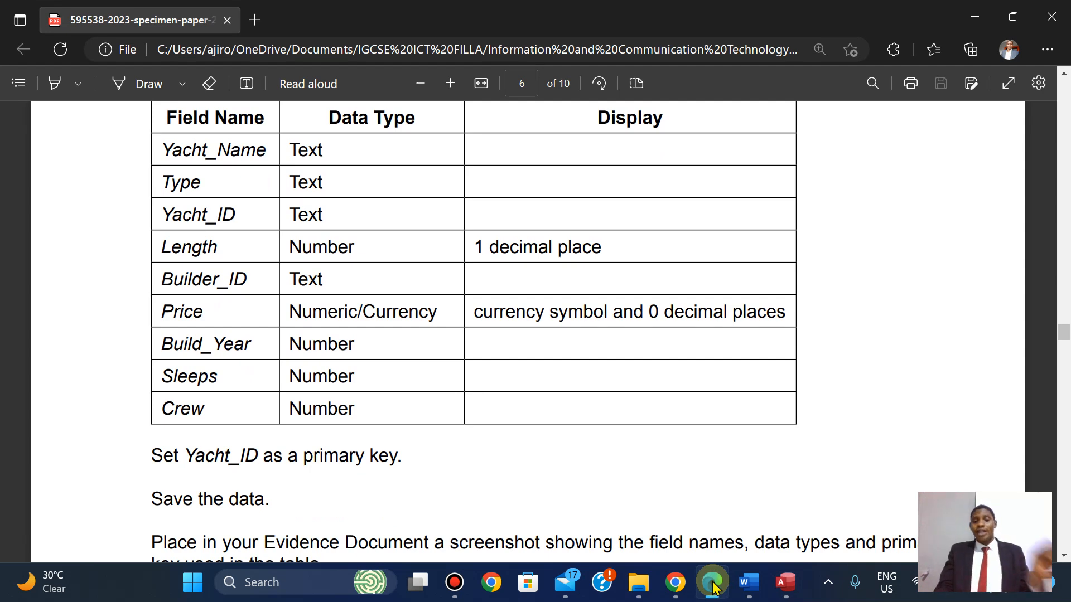
pyautogui.click(712, 583)
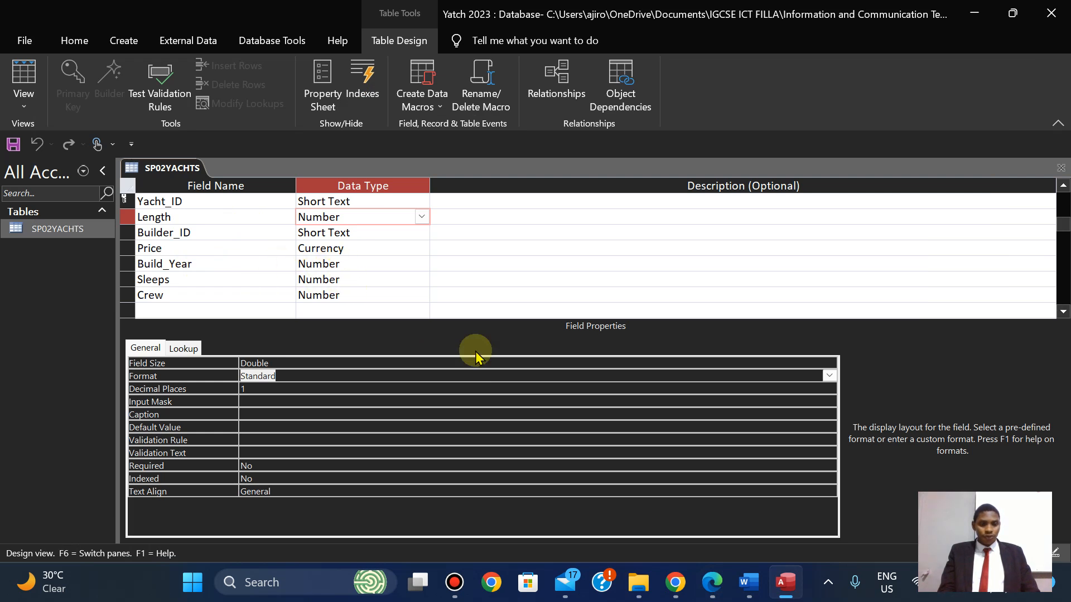
# Set the Price field to 0 decimal places and save the table design.
pyautogui.click(329, 249)
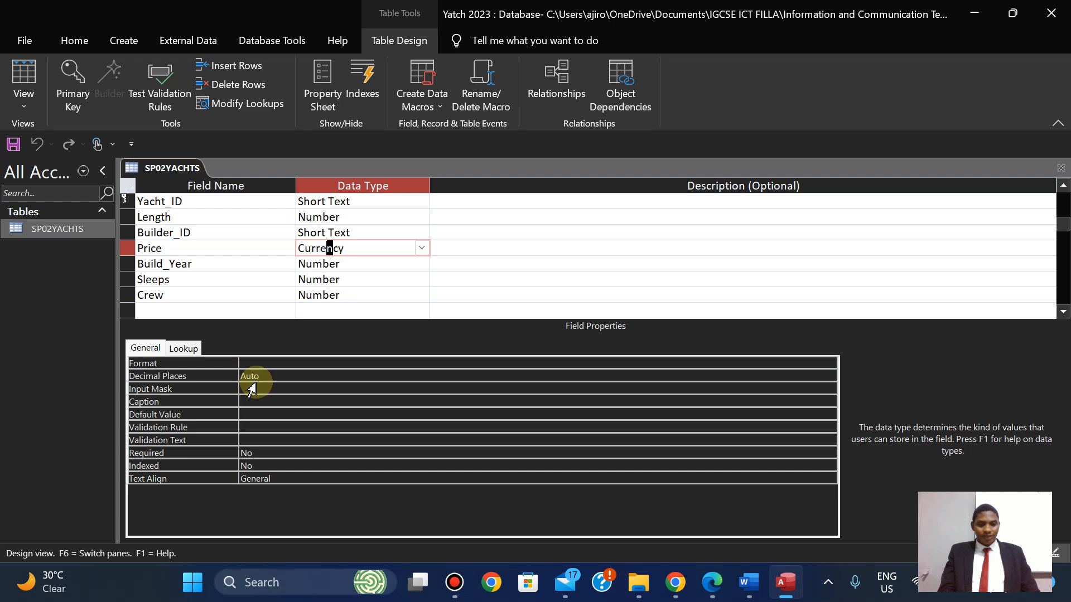
pyautogui.click(258, 376)
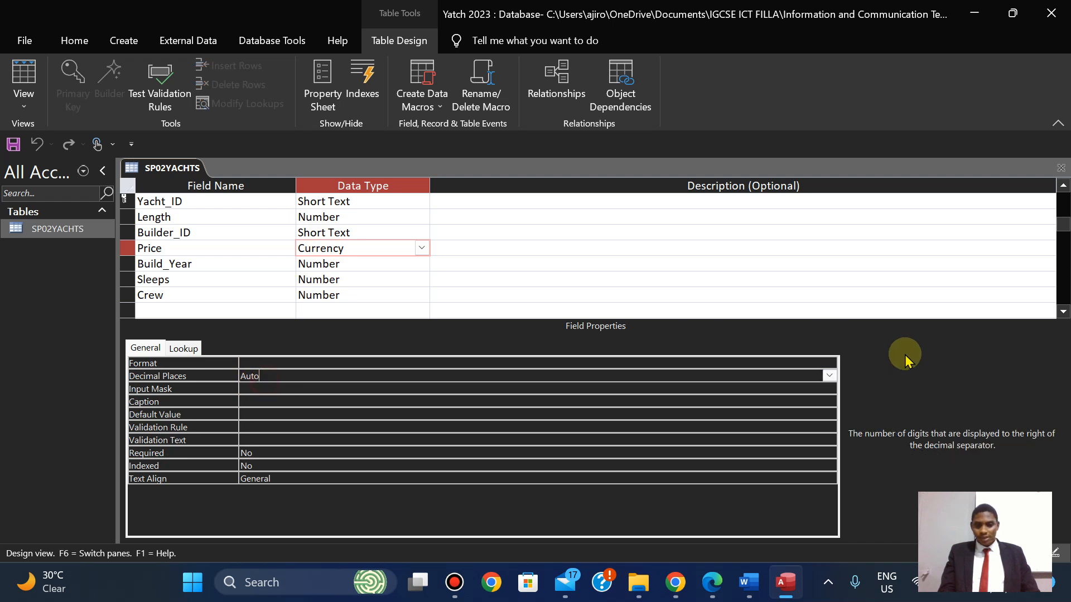
pyautogui.click(830, 376)
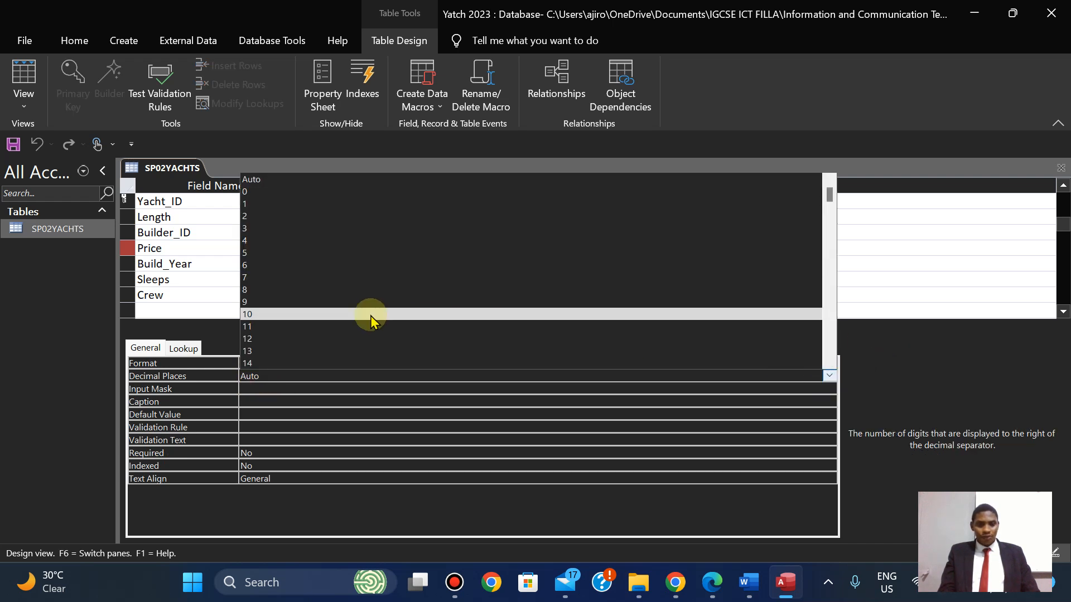
pyautogui.click(268, 193)
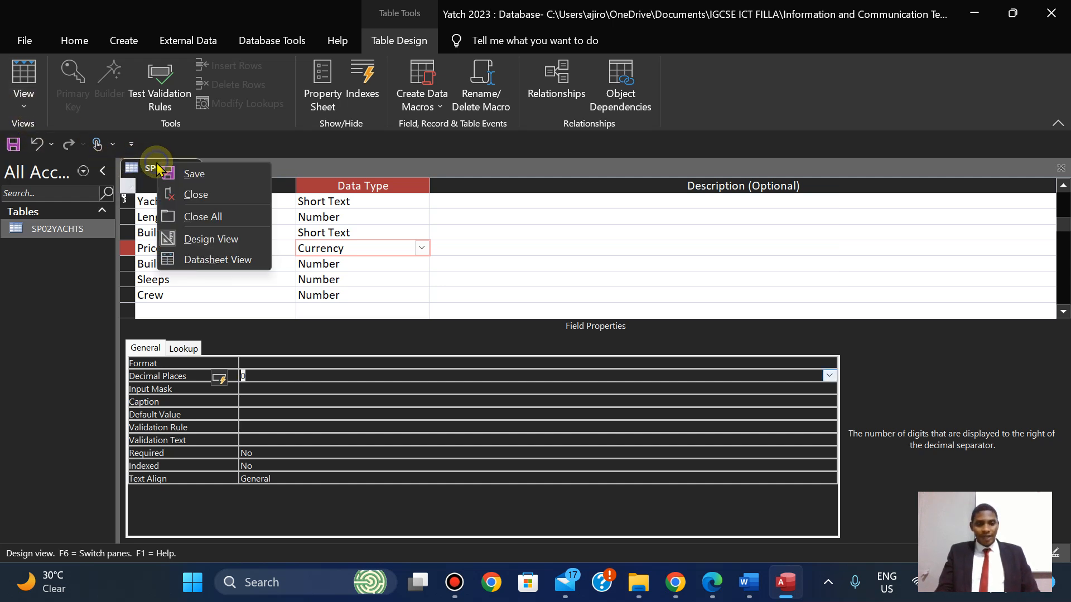
pyautogui.click(195, 175)
# Return SP02YACHTS to Datasheet View with whole-number prices, then show question 19 in the specimen PDF.
pyautogui.click(31, 105)
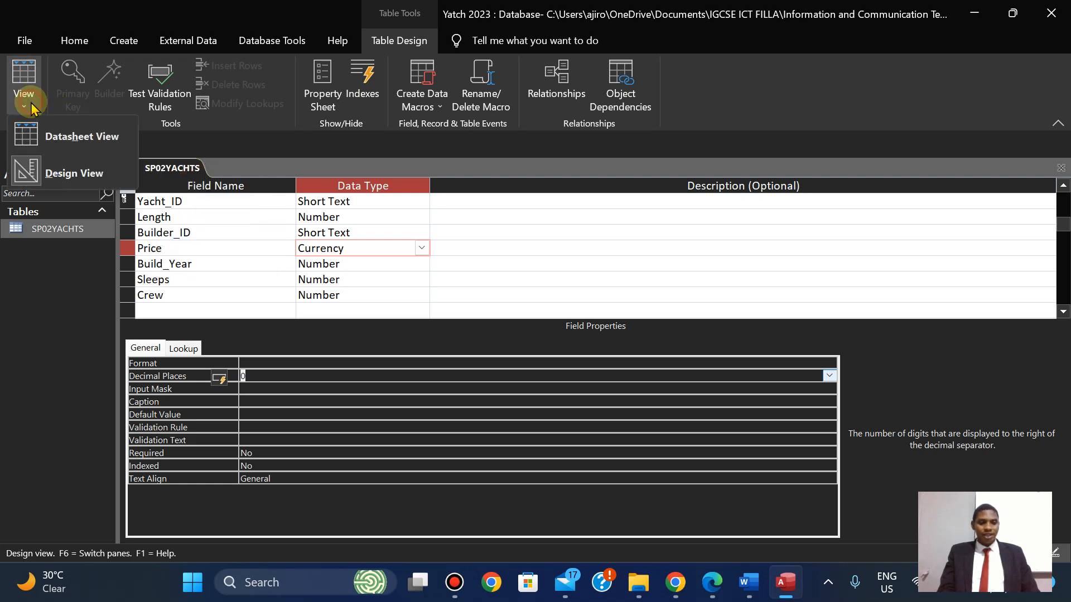
pyautogui.click(95, 149)
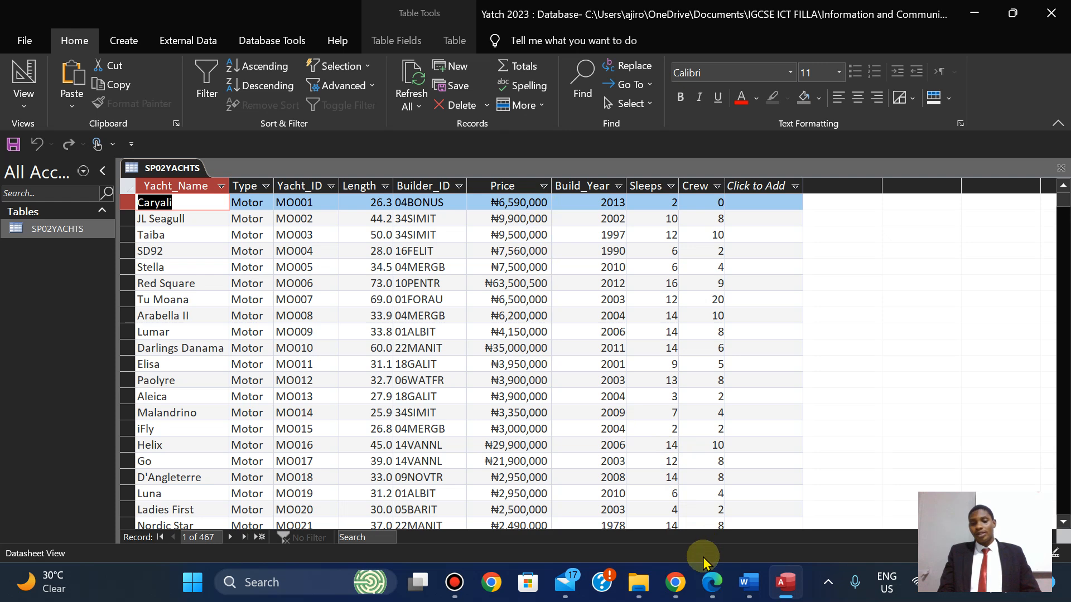
pyautogui.moveTo(706, 572)
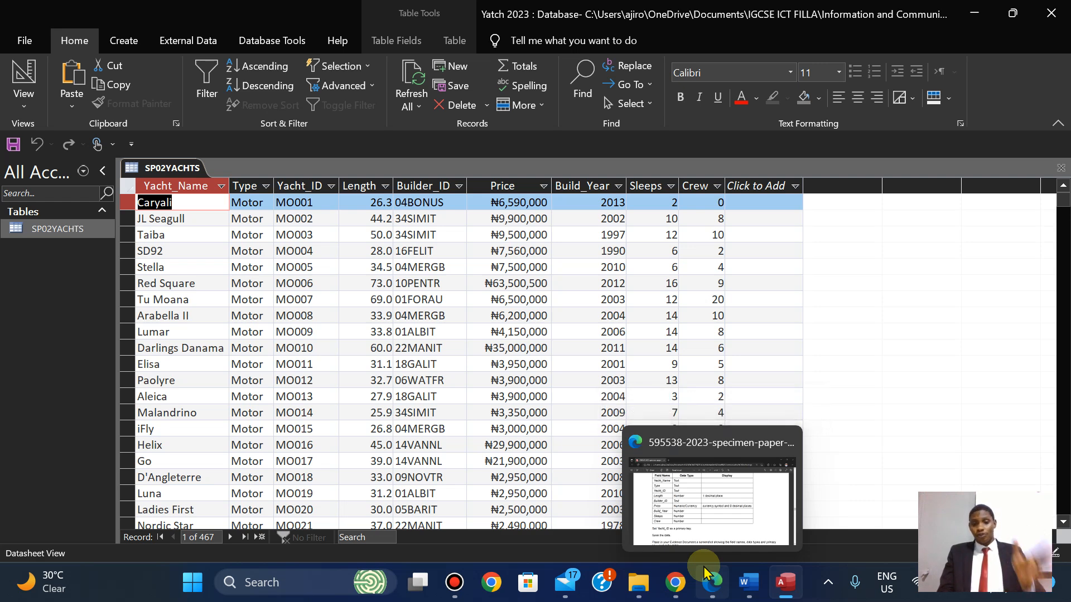
pyautogui.click(705, 569)
pyautogui.press('Down')
pyautogui.press('Down')
pyautogui.press('Down')
pyautogui.press('Down')
pyautogui.press('Down')
pyautogui.press('Down')
pyautogui.press('Down')
pyautogui.press('Down')
pyautogui.press('Down')
pyautogui.press('Down')
pyautogui.press('Down')
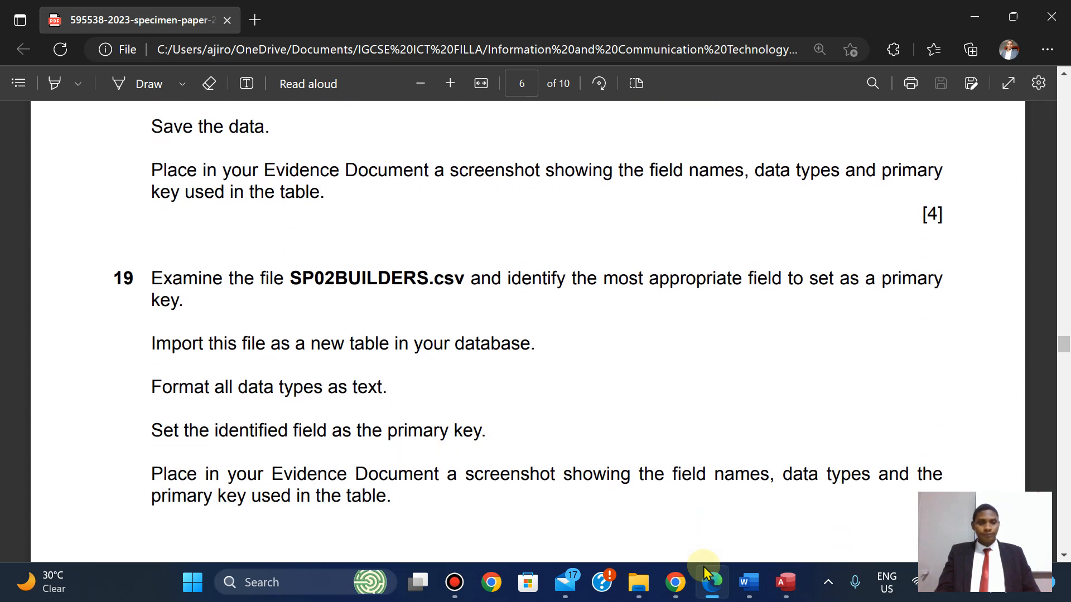
# Scroll the specimen paper up to question 18's yacht field table and Yacht_ID primary key rule.
pyautogui.press('Up')
pyautogui.press('Up')
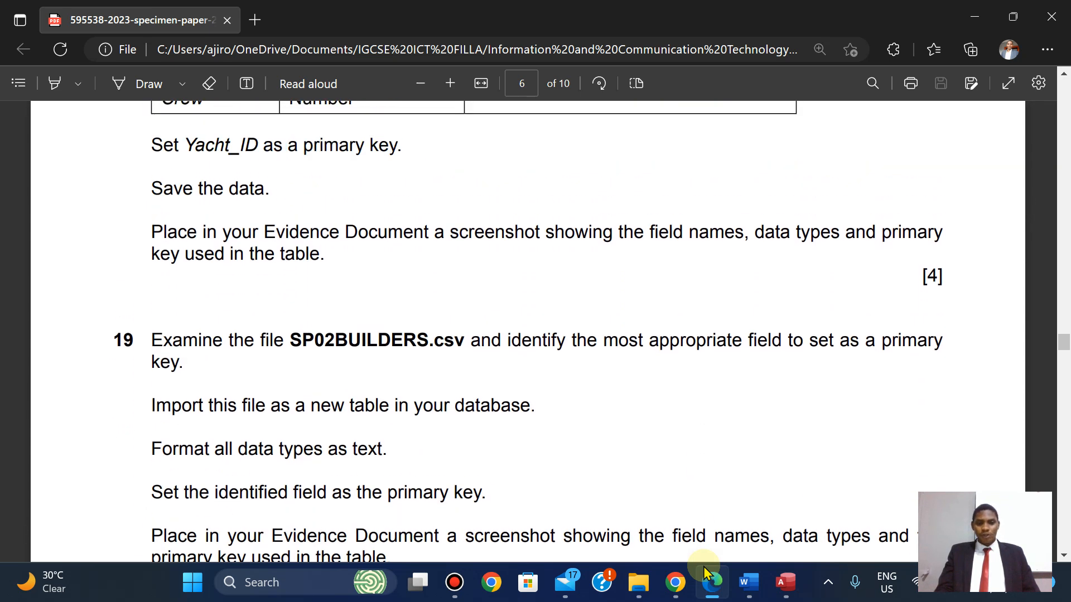
pyautogui.press('Up')
pyautogui.press('Up')
pyautogui.press('Up')
pyautogui.press('Up')
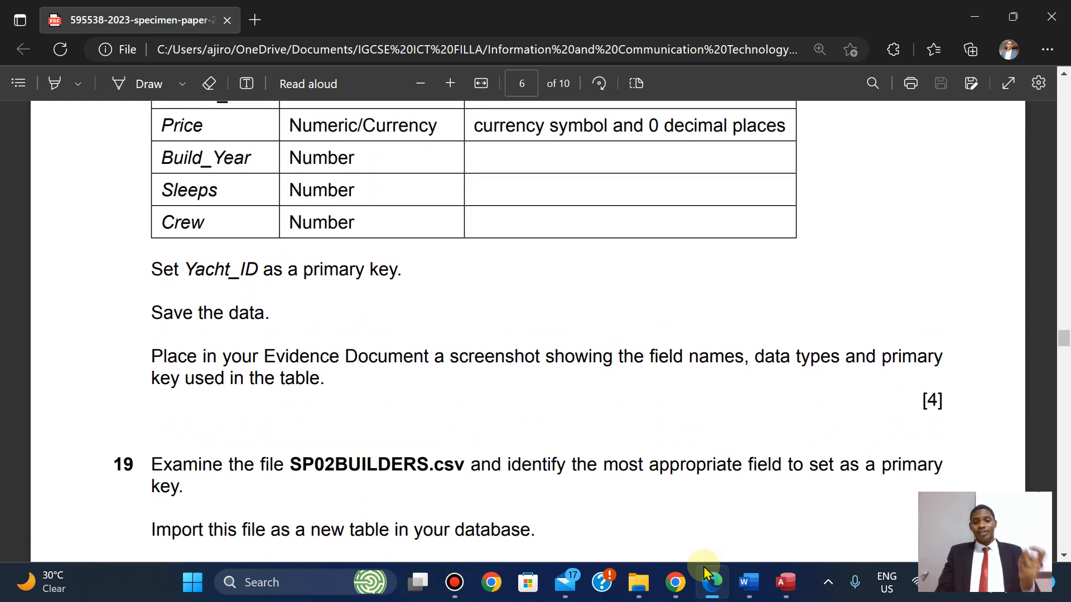
pyautogui.press('Up')
pyautogui.press('Up')
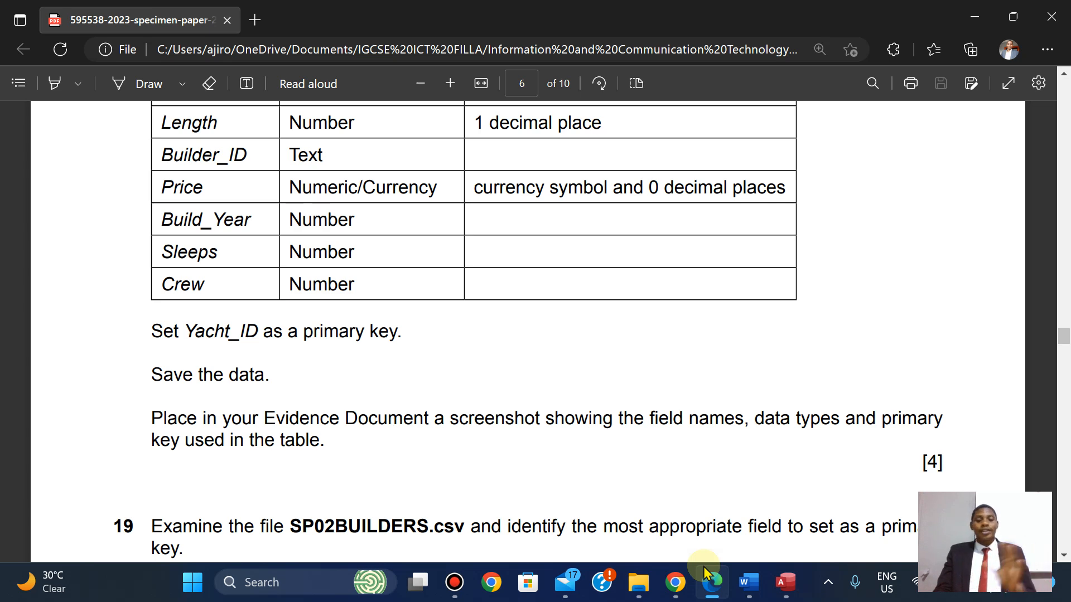
pyautogui.click(785, 595)
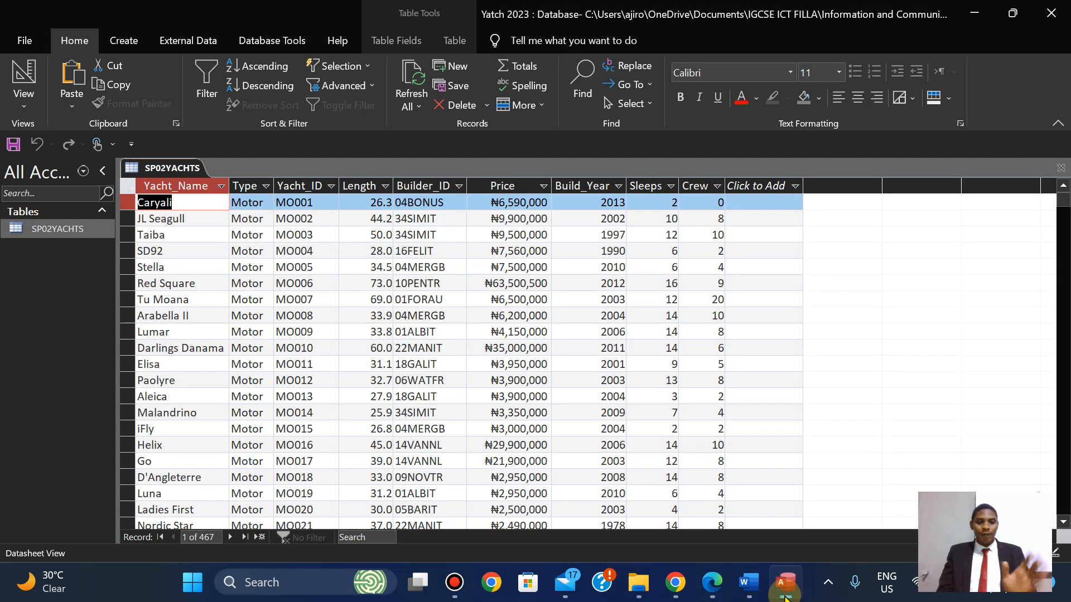
# Switch SP02YACHTS to Design View showing its seven fields, with Price as Currency.
pyautogui.click(18, 106)
pyautogui.click(72, 174)
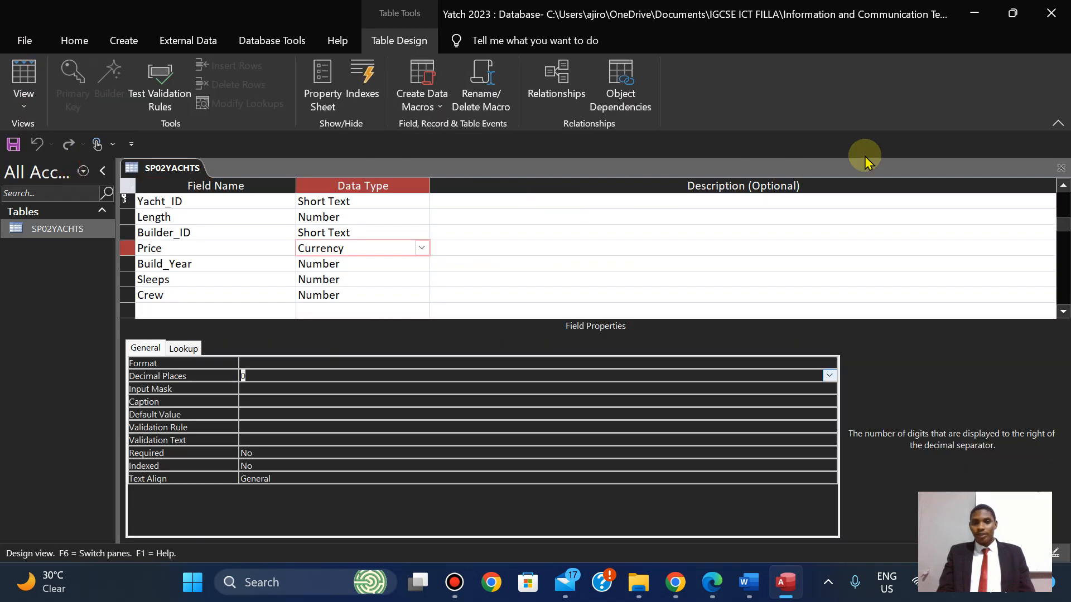
pyautogui.click(1058, 125)
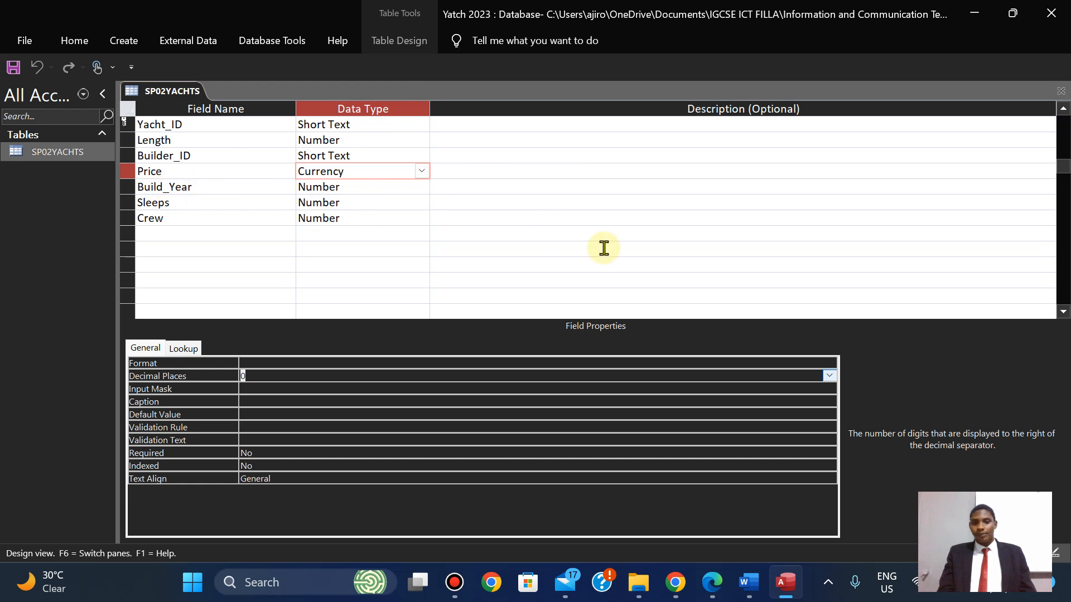
pyautogui.click(412, 50)
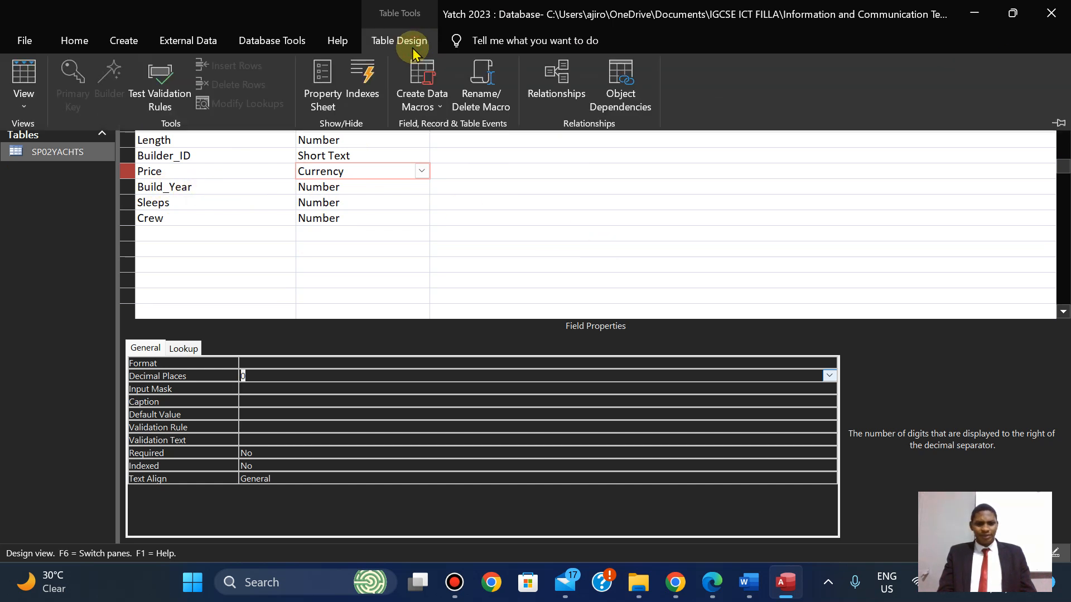
pyautogui.click(1057, 122)
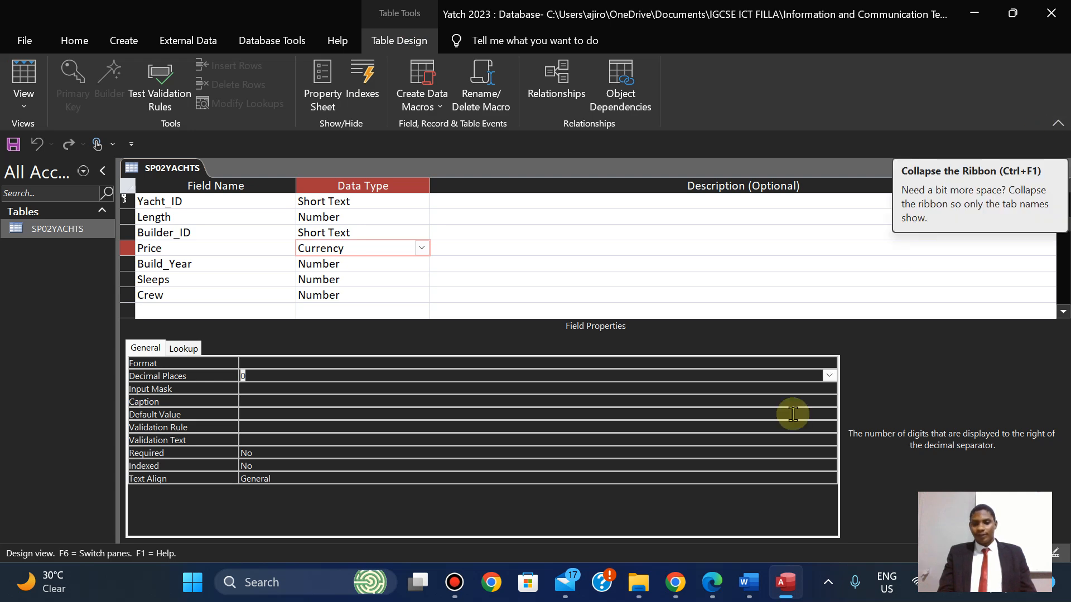
pyautogui.click(192, 586)
# Snip the SP02YACHTS field-name and data-type grid with Snipping Tool and copy the capture.
pyautogui.write('sni')
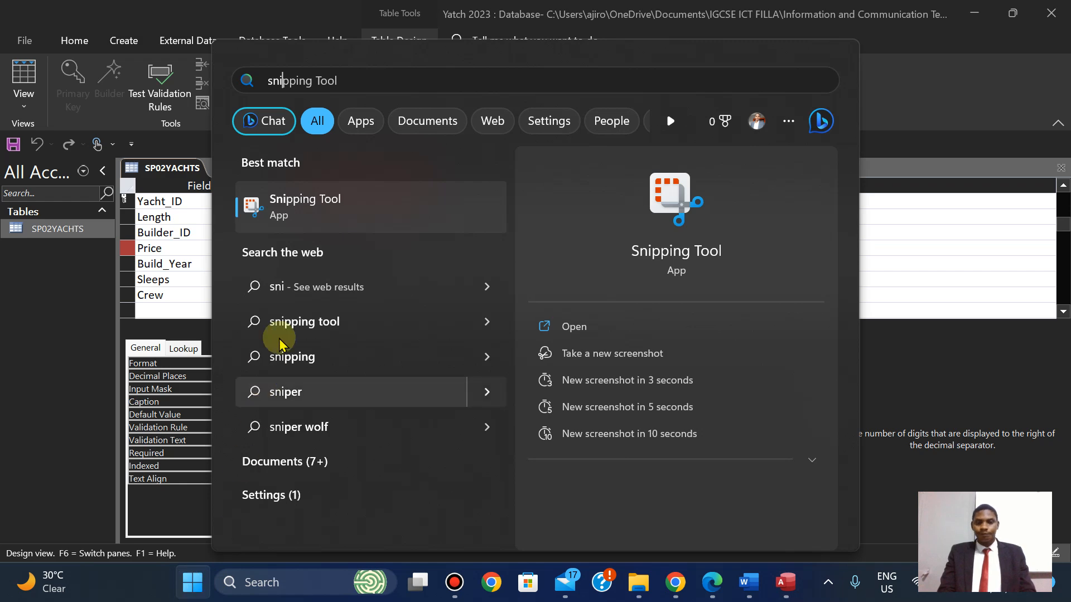
pyautogui.click(572, 338)
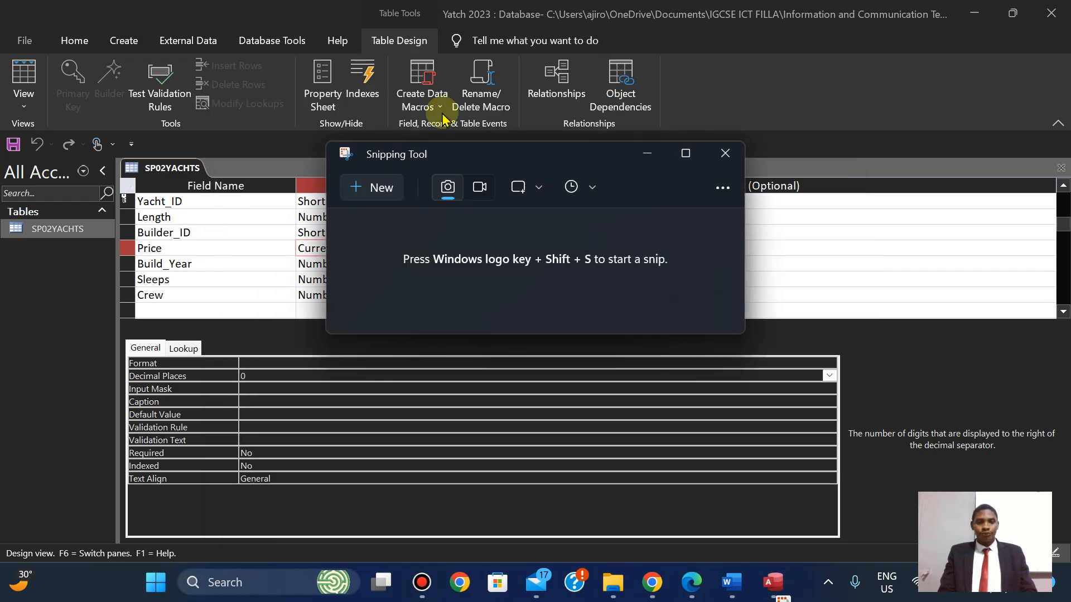
pyautogui.click(358, 184)
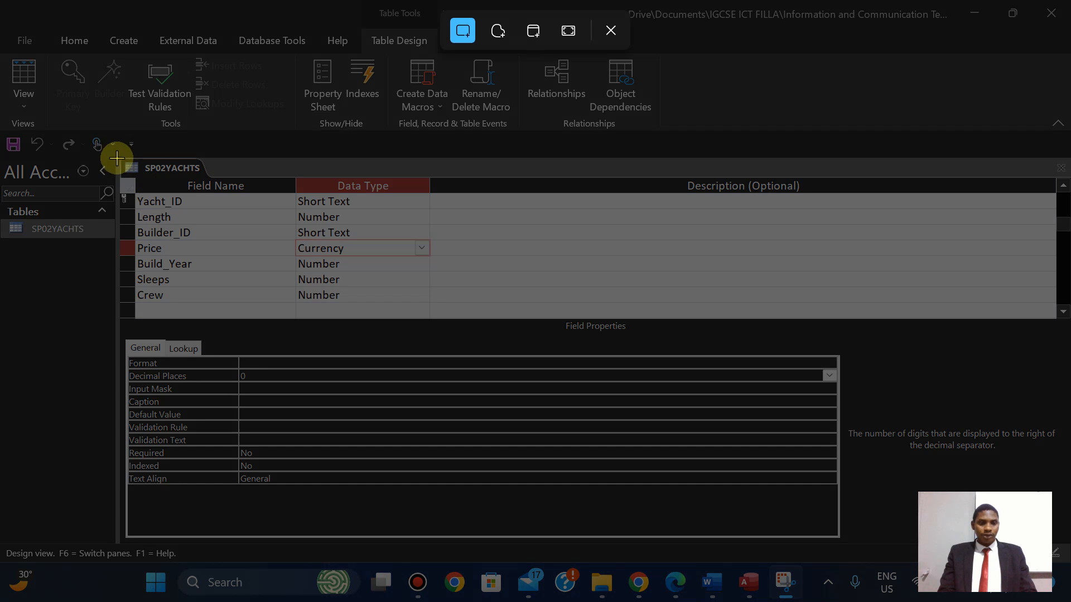
pyautogui.moveTo(117, 159); pyautogui.dragTo(431, 305)
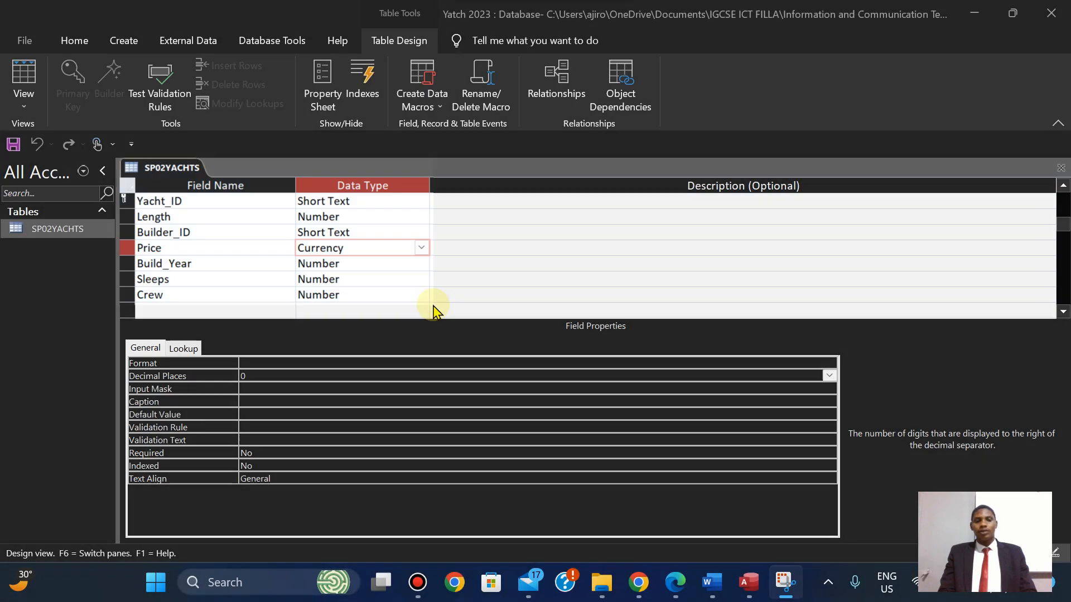
pyautogui.click(781, 577)
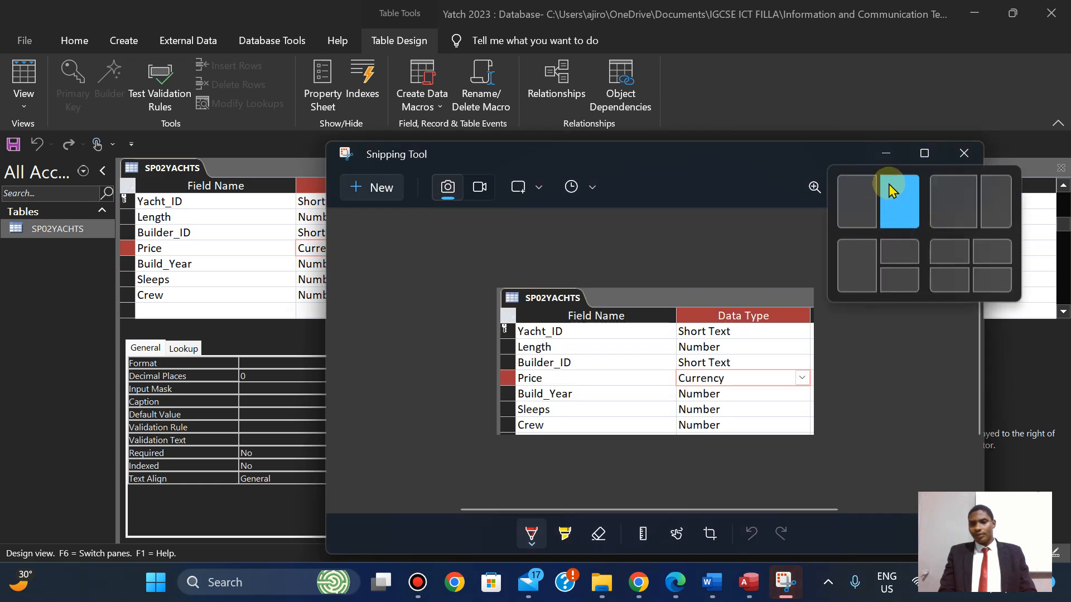
pyautogui.click(886, 185)
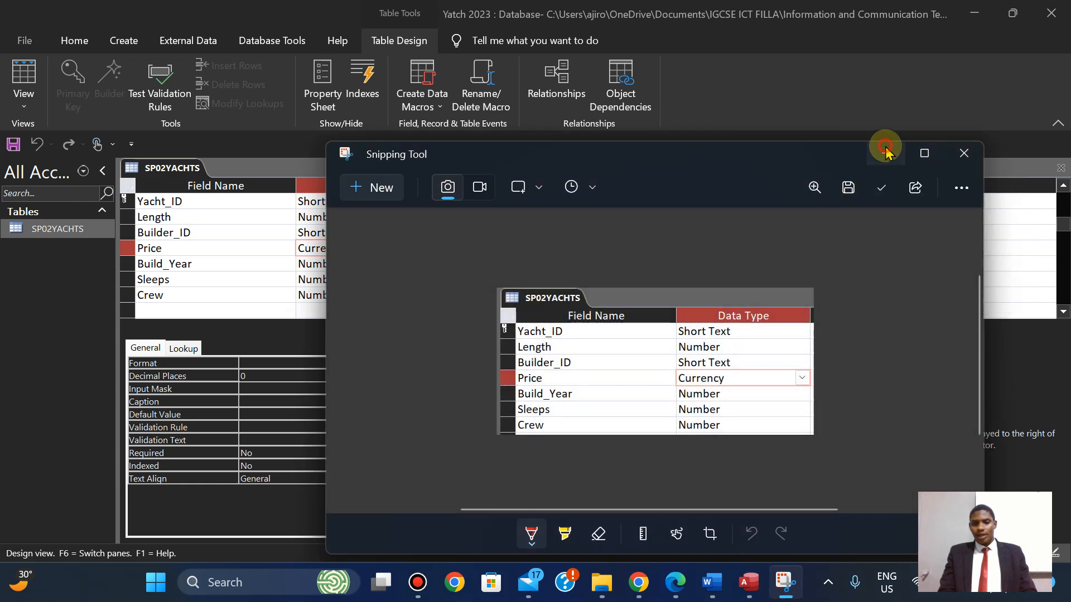
pyautogui.click(885, 153)
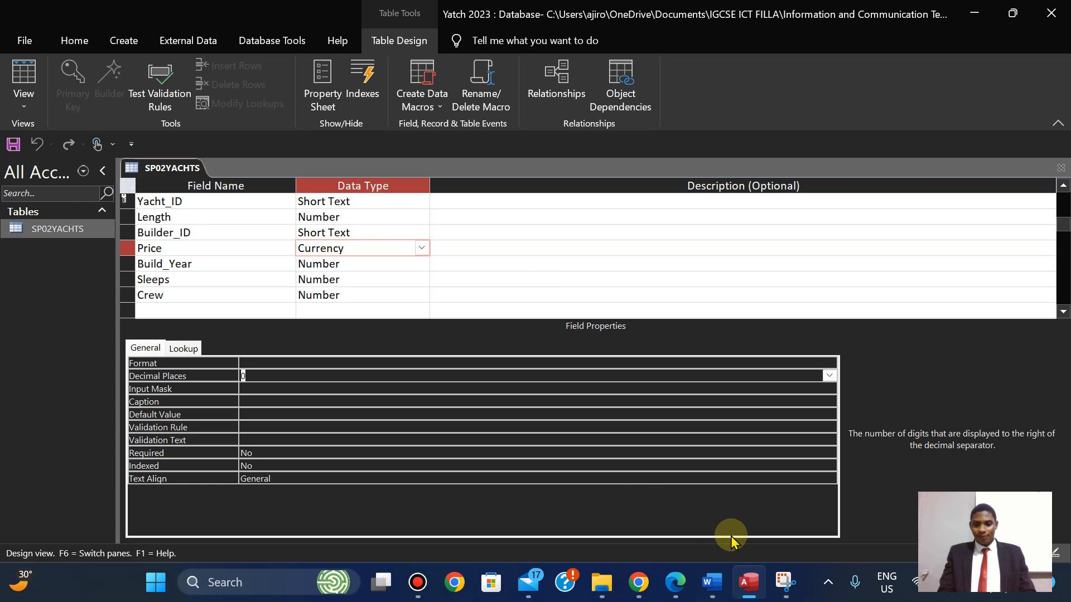
pyautogui.moveTo(640, 586)
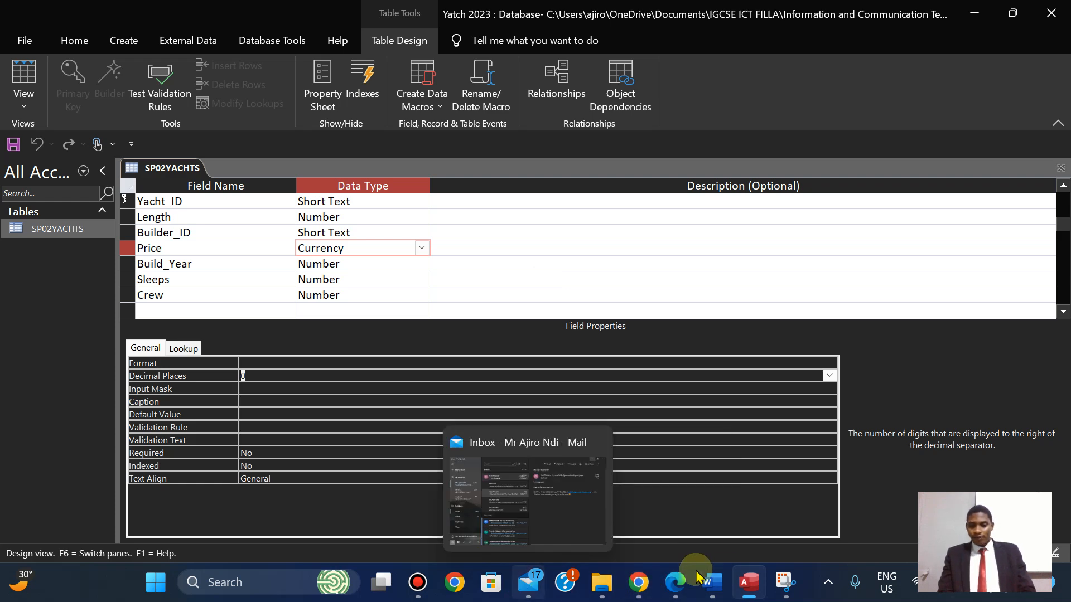
# Paste the table design screenshot onto the empty line under Step 18 in Word.
pyautogui.click(706, 585)
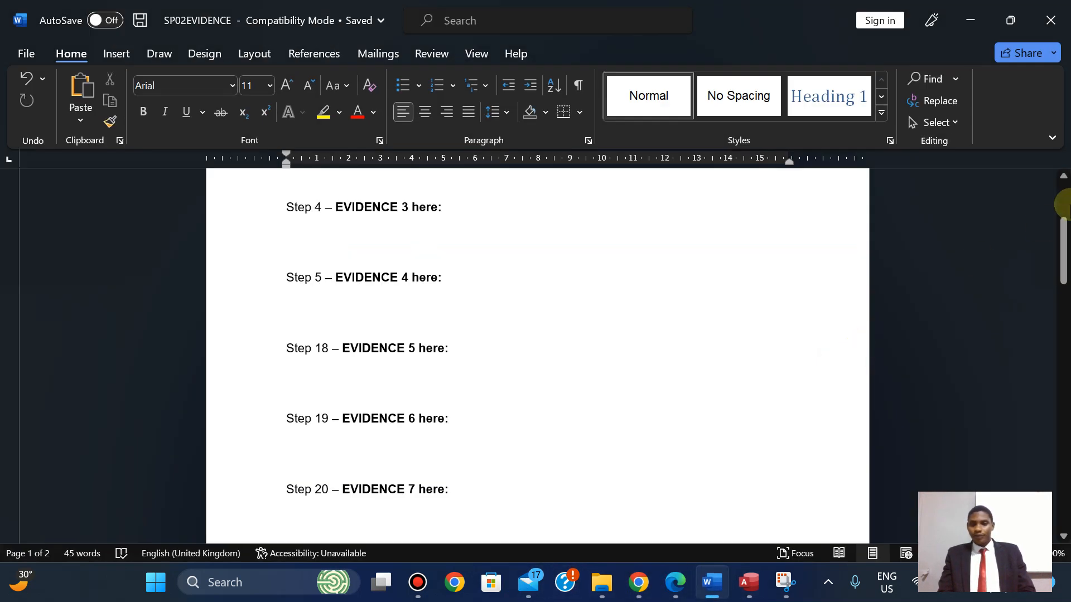
pyautogui.moveTo(1064, 245); pyautogui.dragTo(1066, 271)
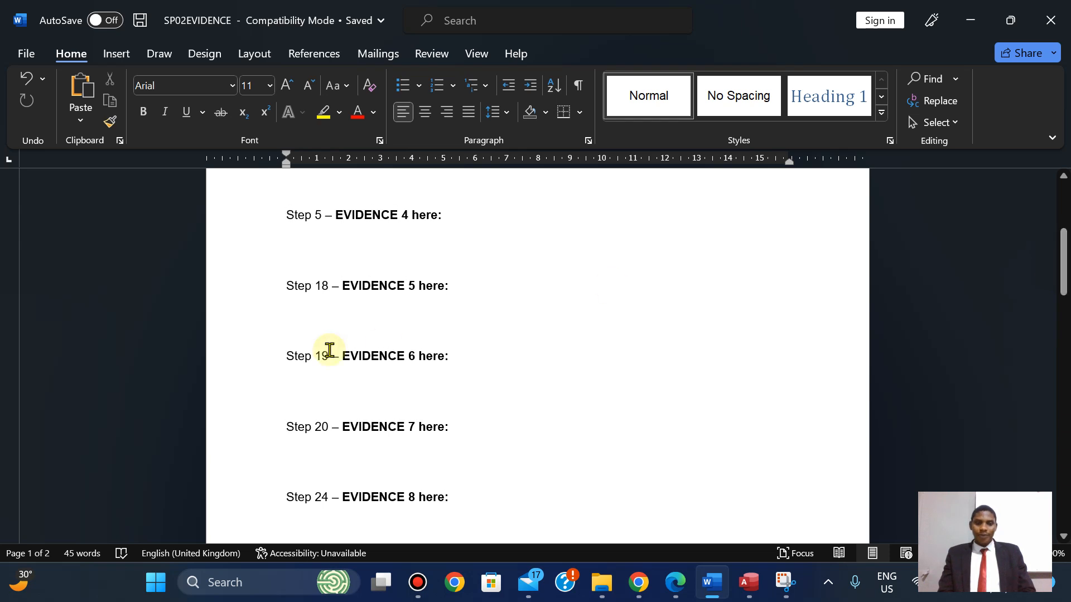
pyautogui.click(313, 317)
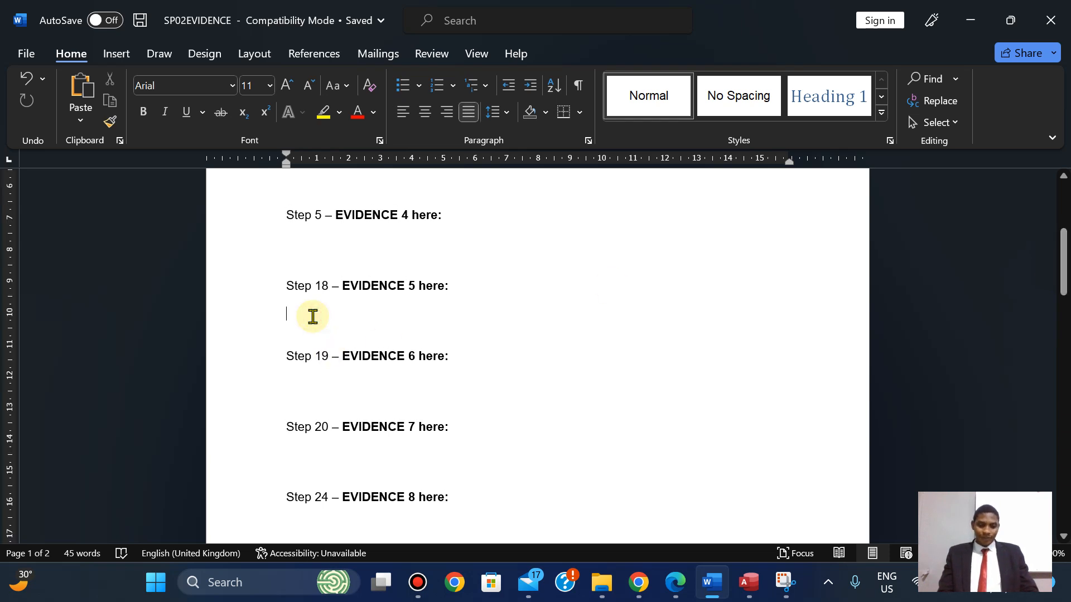
pyautogui.hotkey('ctrl', 'v')
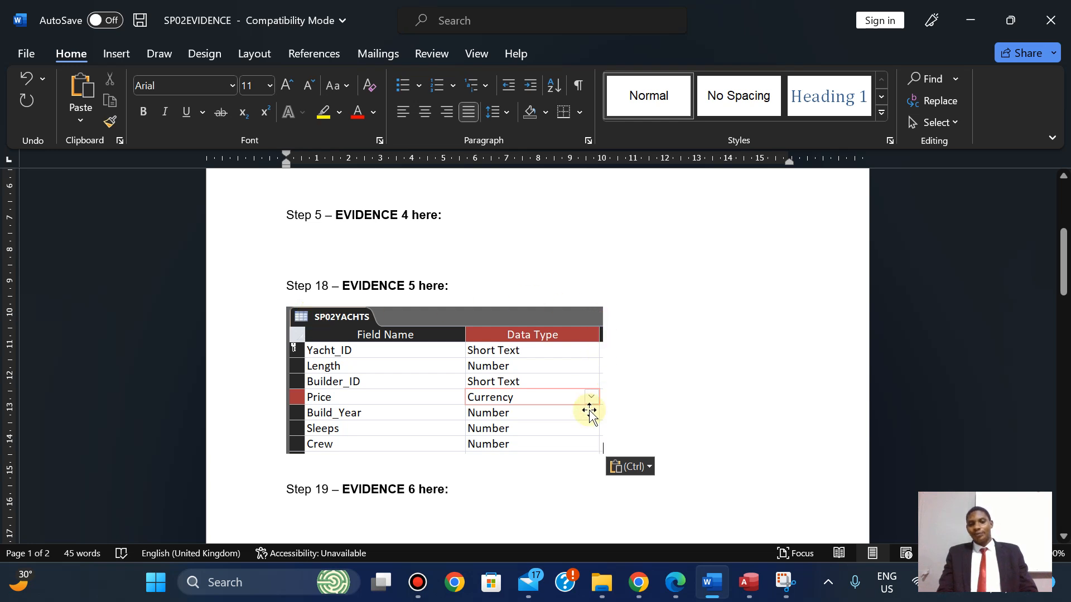
# Enlarge the pasted screenshot by dragging its corner handle so it reads clearly.
pyautogui.moveTo(1064, 261); pyautogui.dragTo(1063, 272)
pyautogui.click(591, 352)
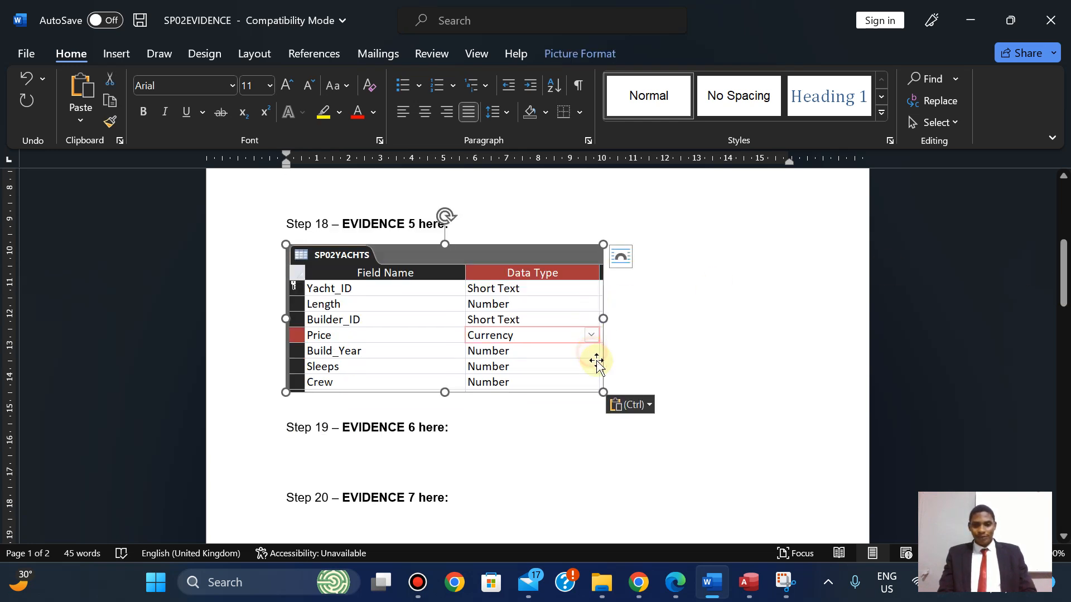
pyautogui.moveTo(603, 392); pyautogui.dragTo(706, 440)
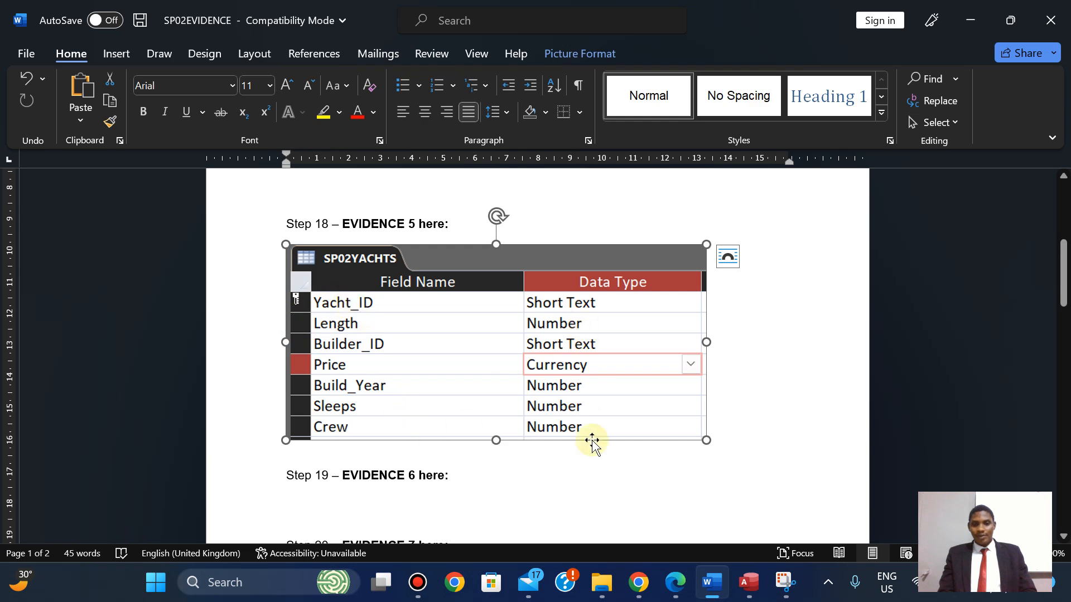
pyautogui.click(779, 405)
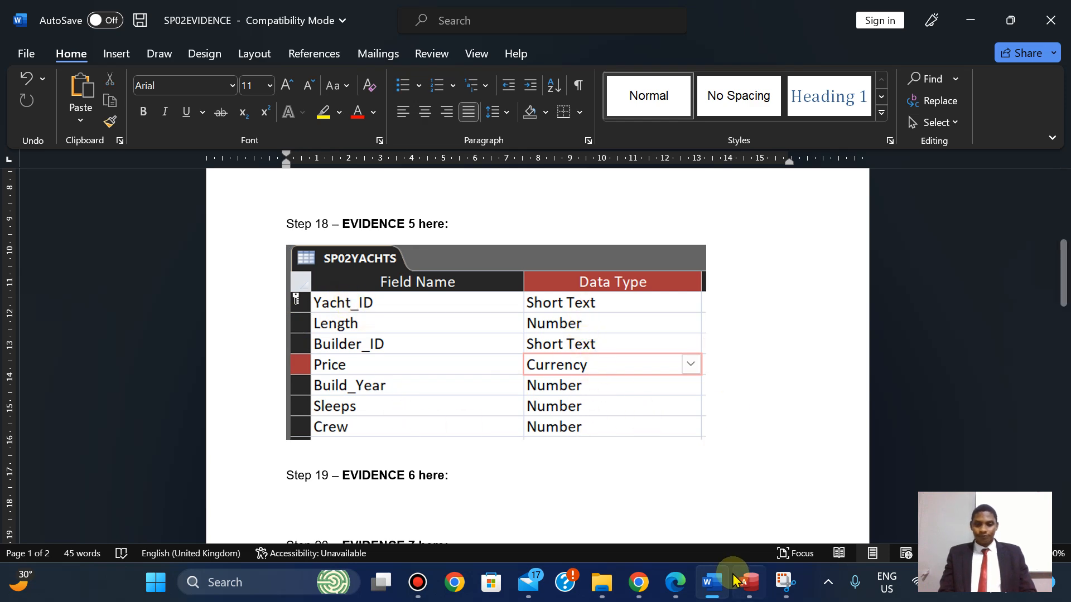
pyautogui.click(676, 586)
pyautogui.press('Down')
pyautogui.press('Down')
pyautogui.press('Down')
pyautogui.press('Down')
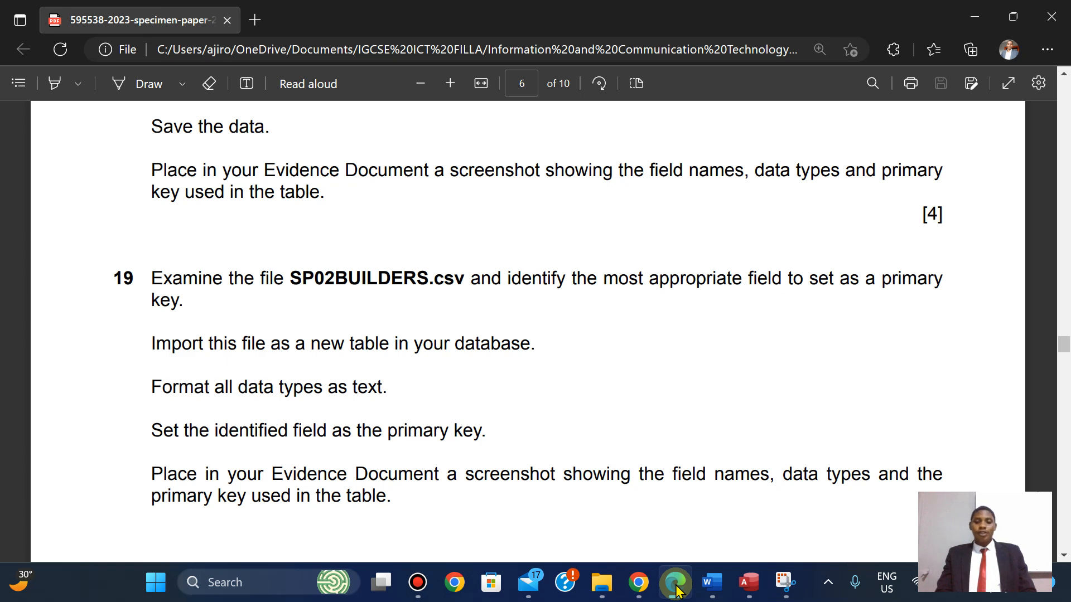
# Switch back to Access, where SP02YACHTS is open in design view.
pyautogui.click(748, 582)
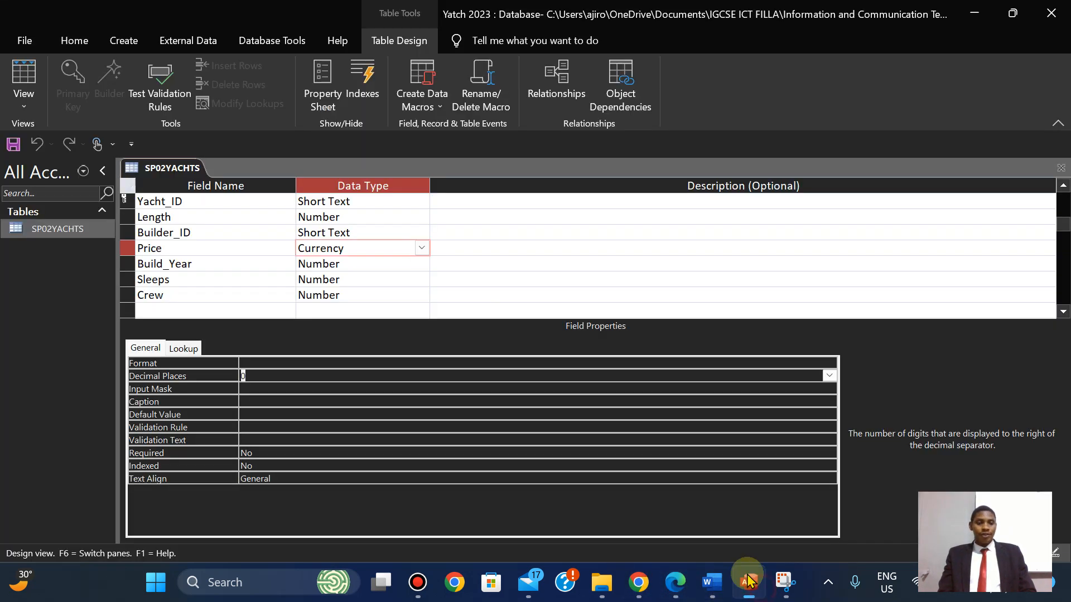
# Close the SP02YACHTS table and start a text-file import from External Data.
pyautogui.rightClick(169, 170)
pyautogui.click(190, 202)
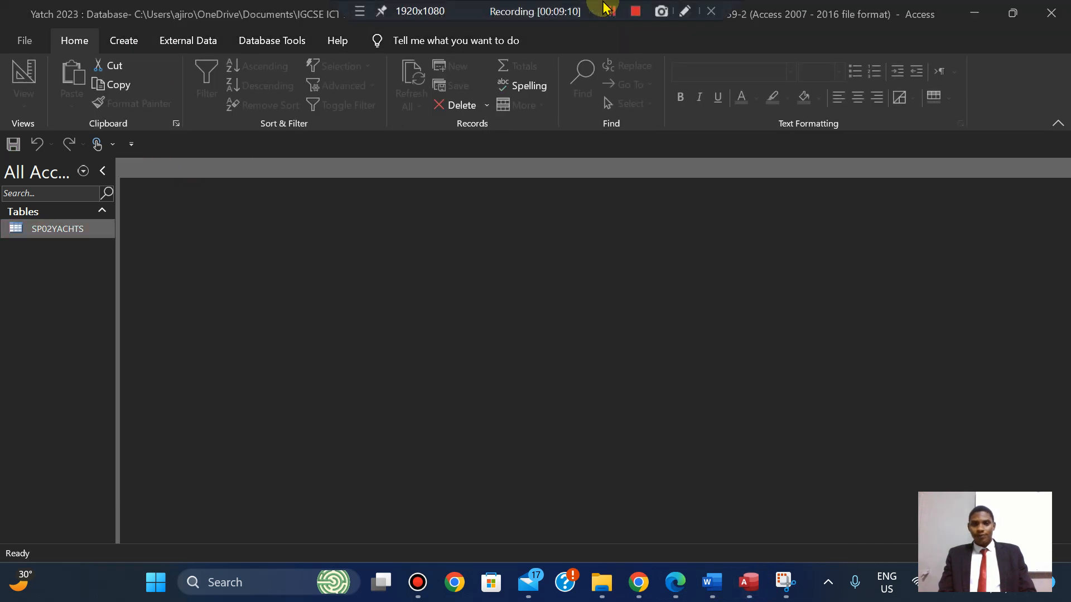
pyautogui.click(215, 111)
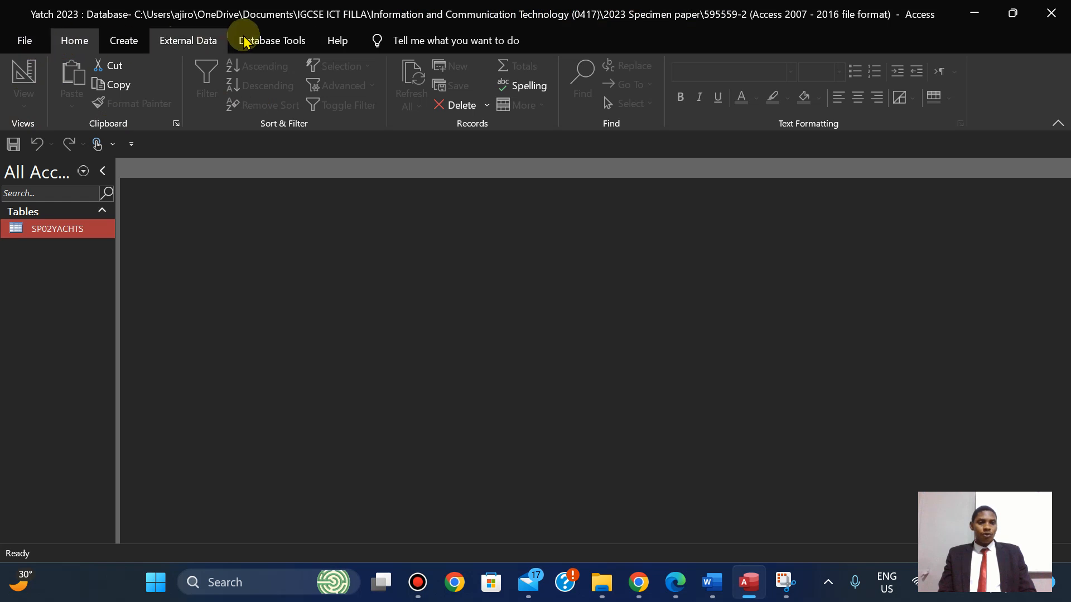
pyautogui.click(181, 42)
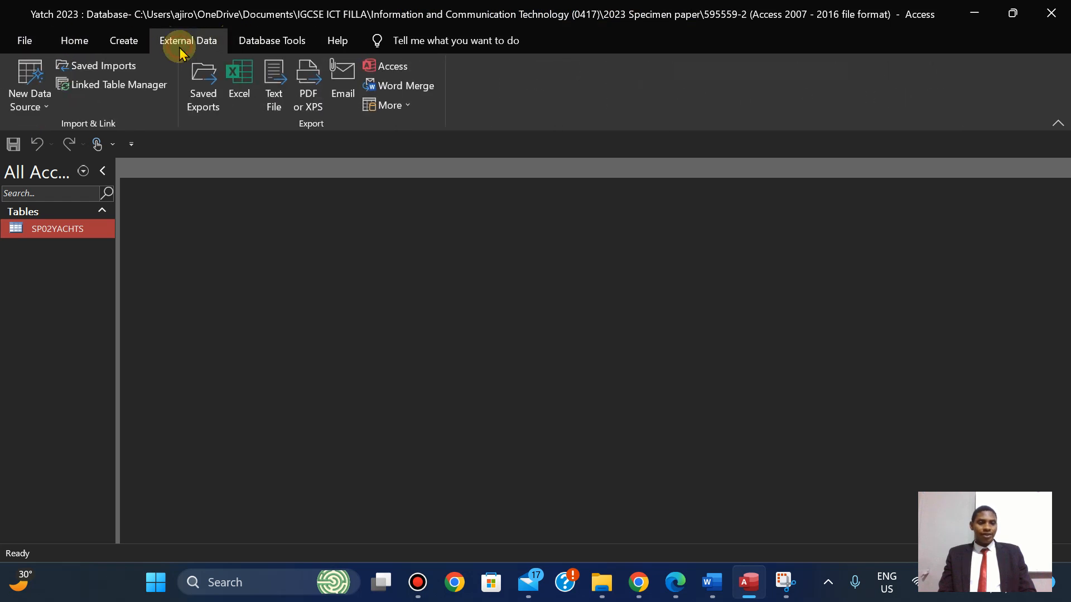
pyautogui.click(39, 114)
pyautogui.moveTo(79, 136)
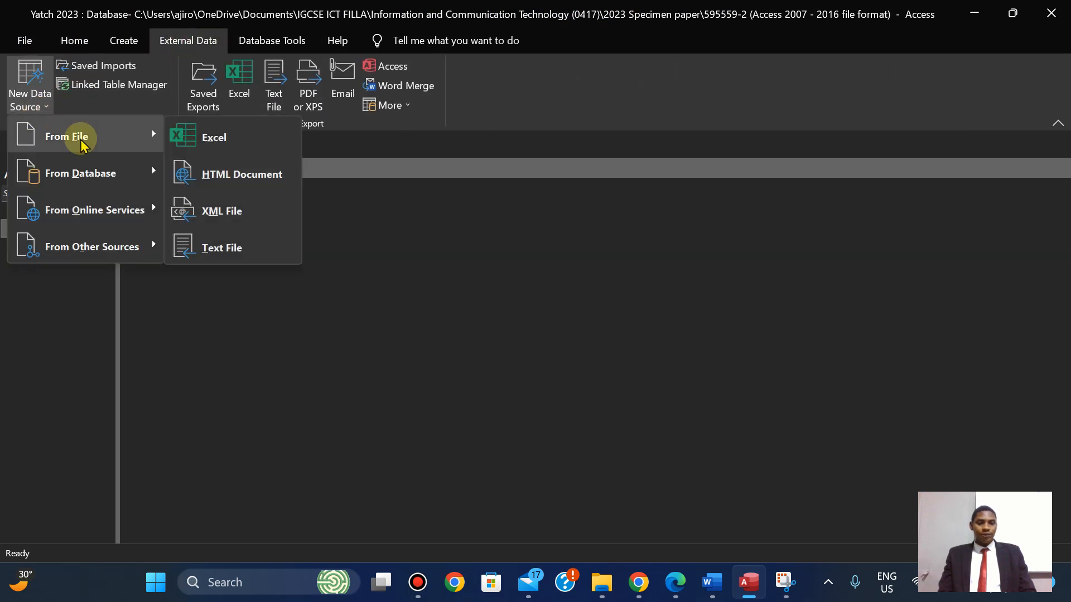
pyautogui.click(234, 246)
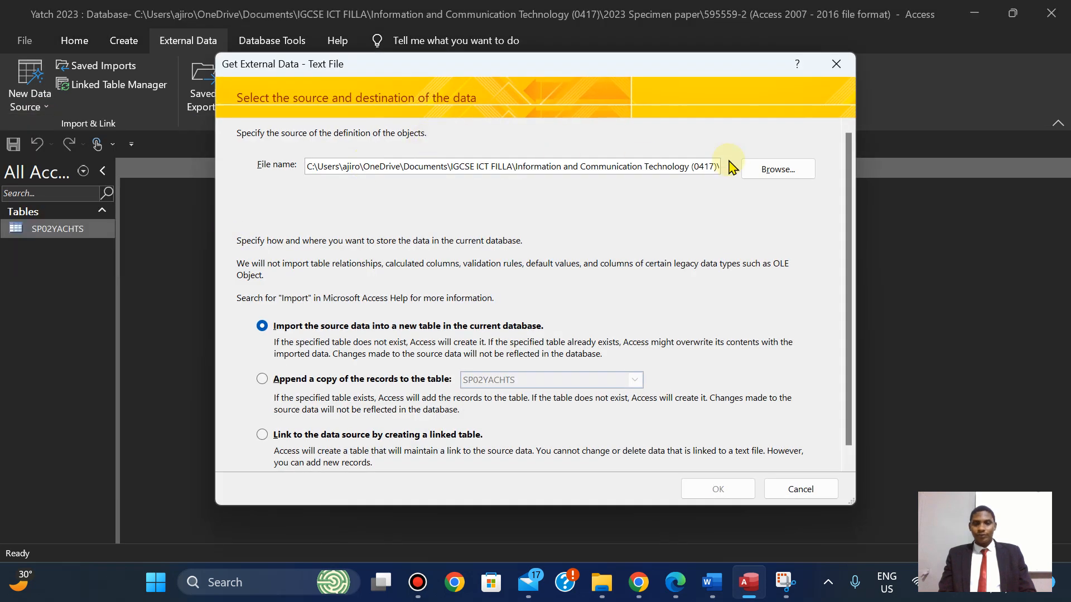
# Import SP02BUILDERS into a new table as delimited text with first row as field names.
pyautogui.click(762, 177)
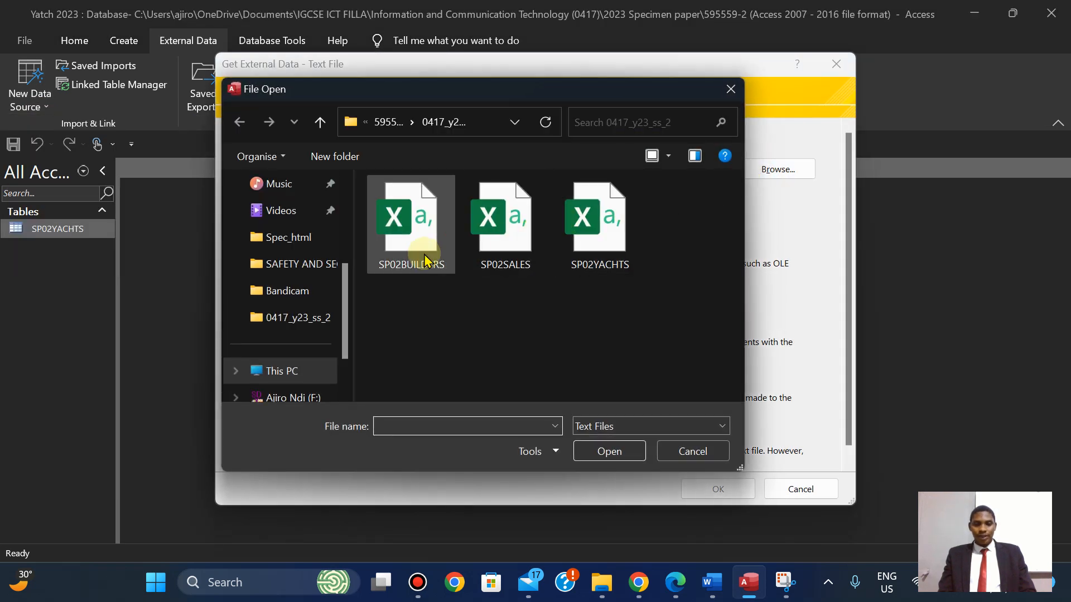
pyautogui.click(424, 254)
pyautogui.click(610, 451)
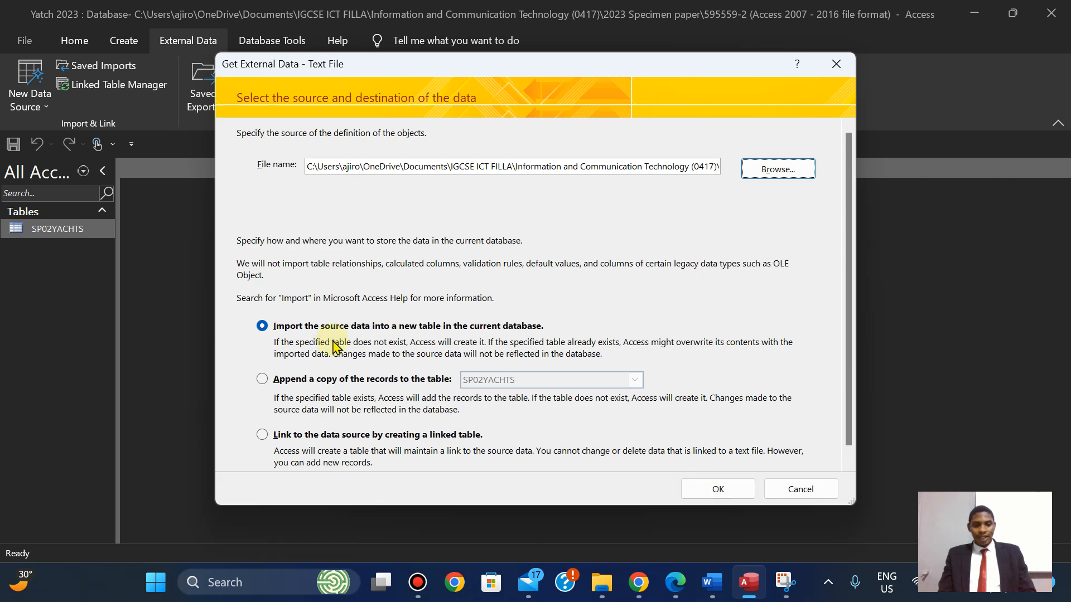
pyautogui.click(718, 489)
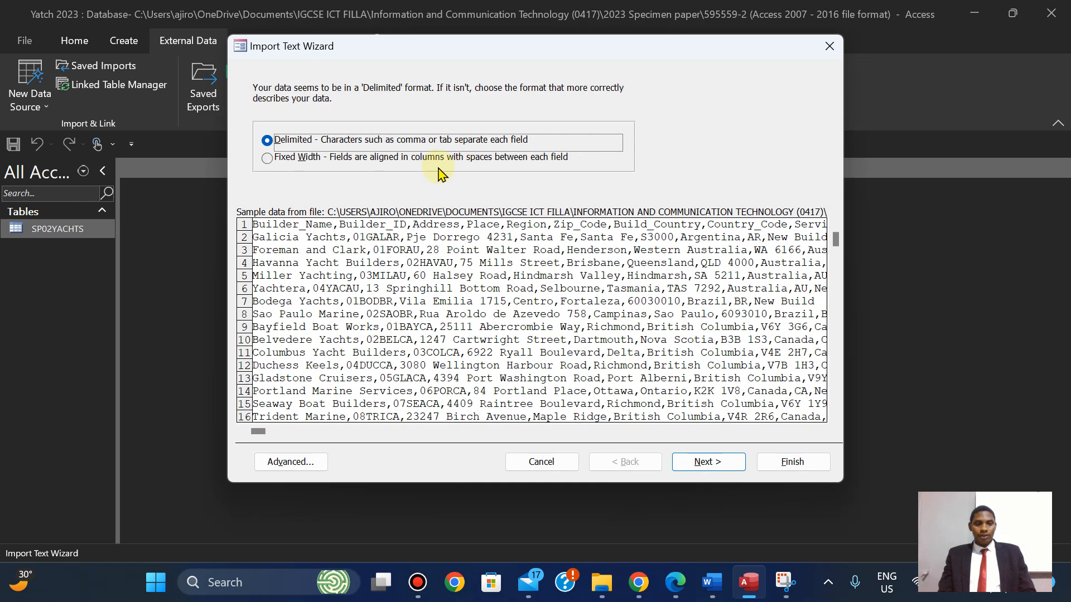
pyautogui.click(705, 460)
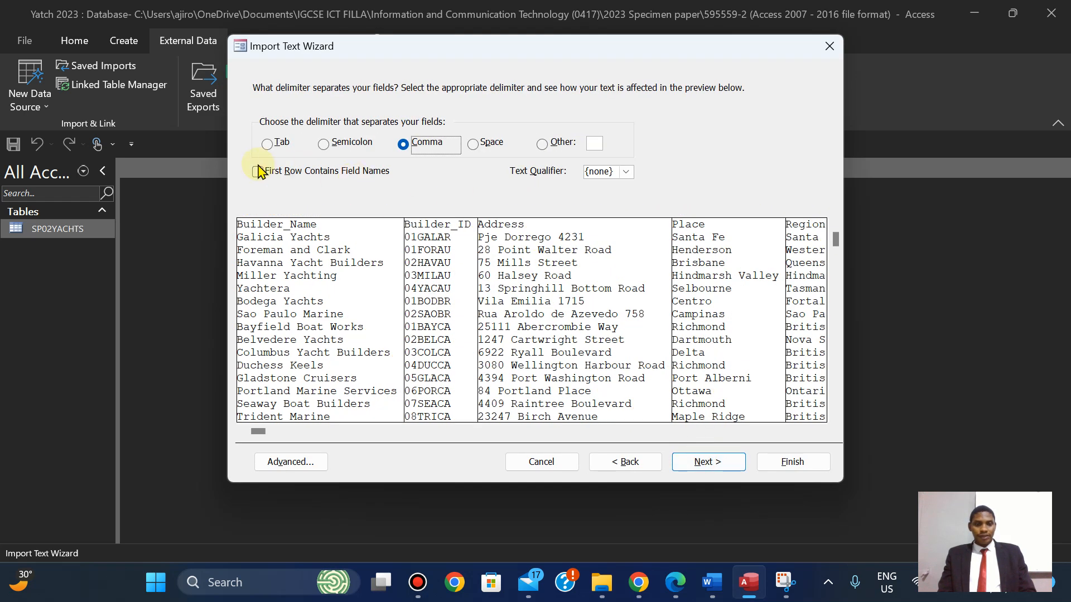
pyautogui.click(257, 172)
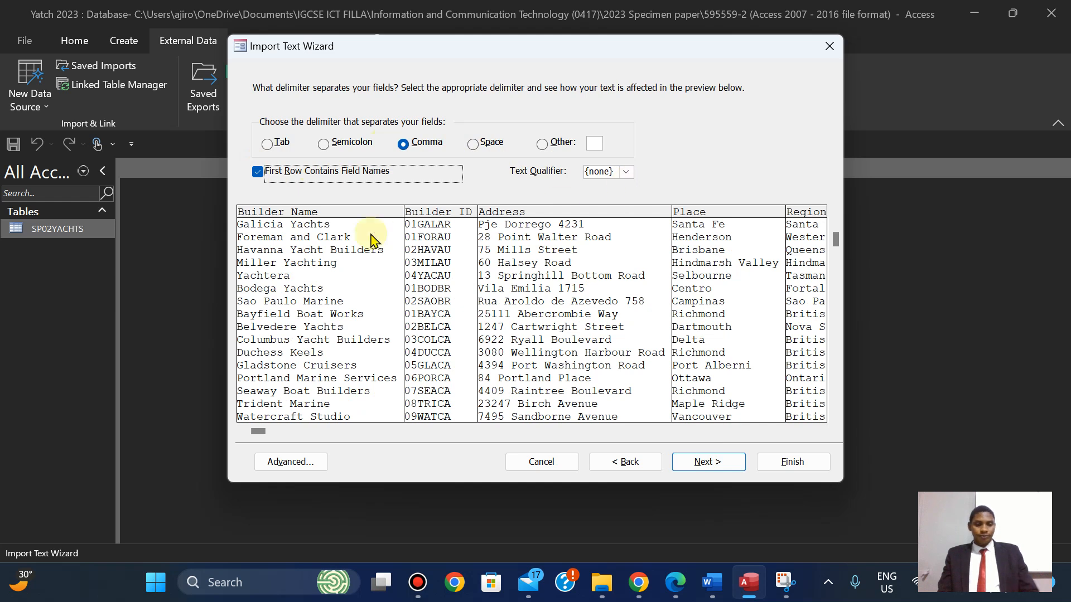
pyautogui.click(703, 468)
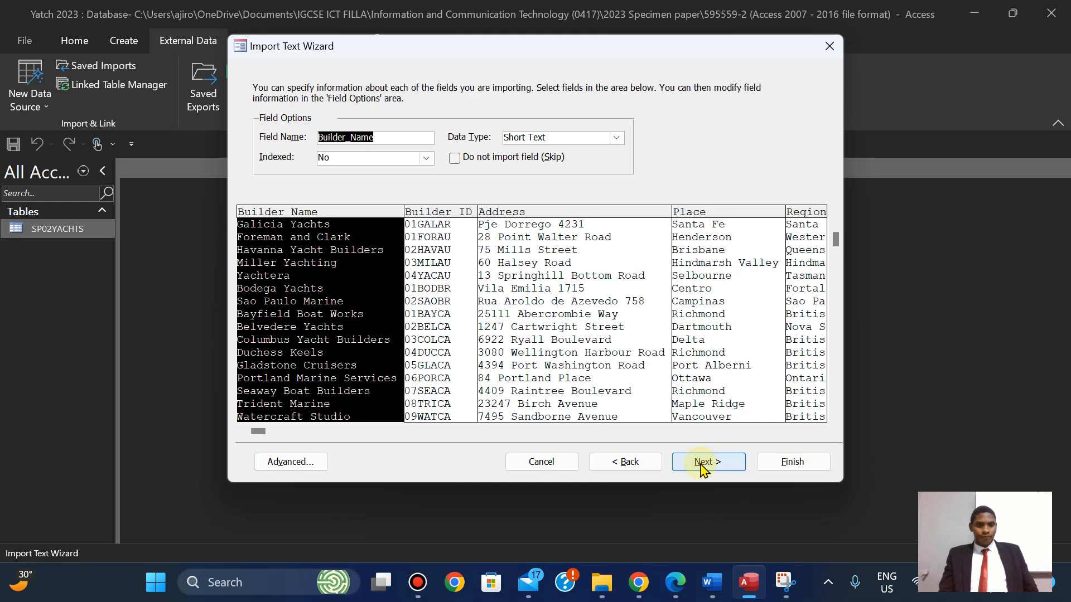
# Recheck question 19, then open the Advanced import specification for the builder fields.
pyautogui.click(677, 584)
pyautogui.press('Down')
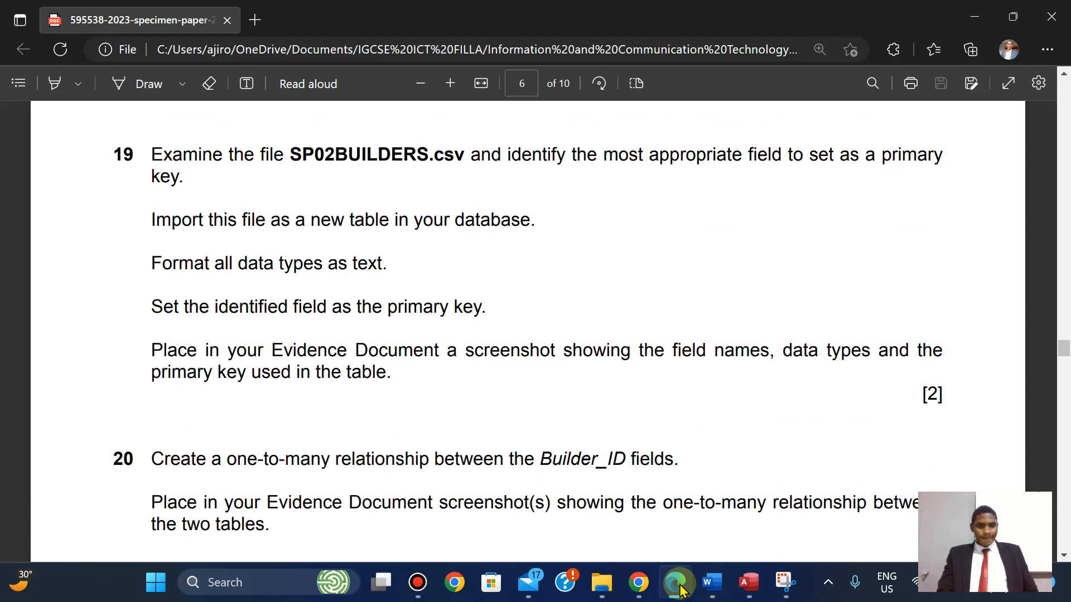
pyautogui.click(680, 587)
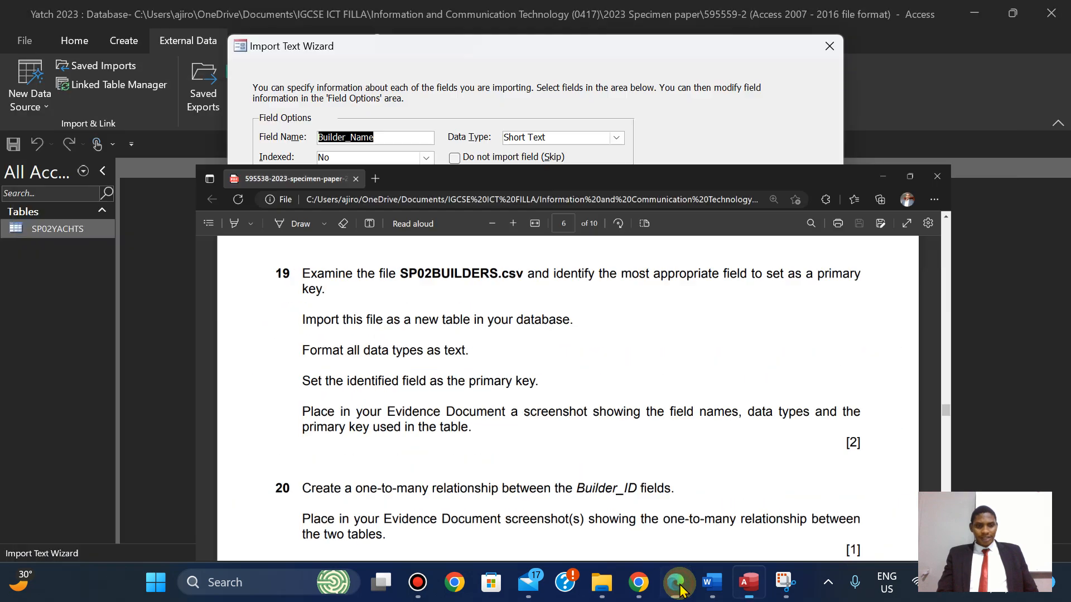
pyautogui.click(708, 462)
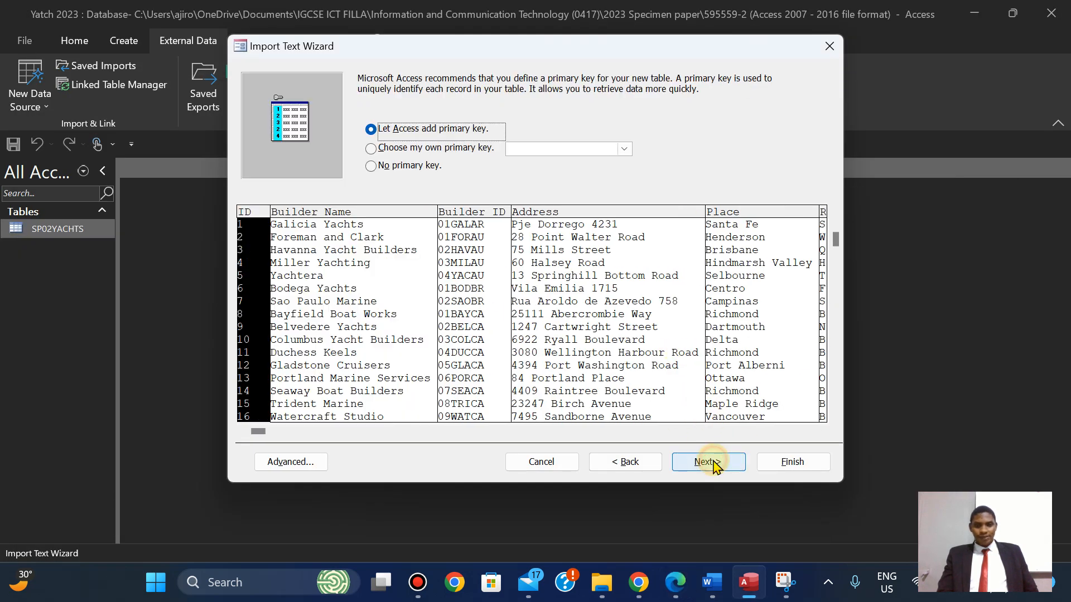
pyautogui.click(269, 462)
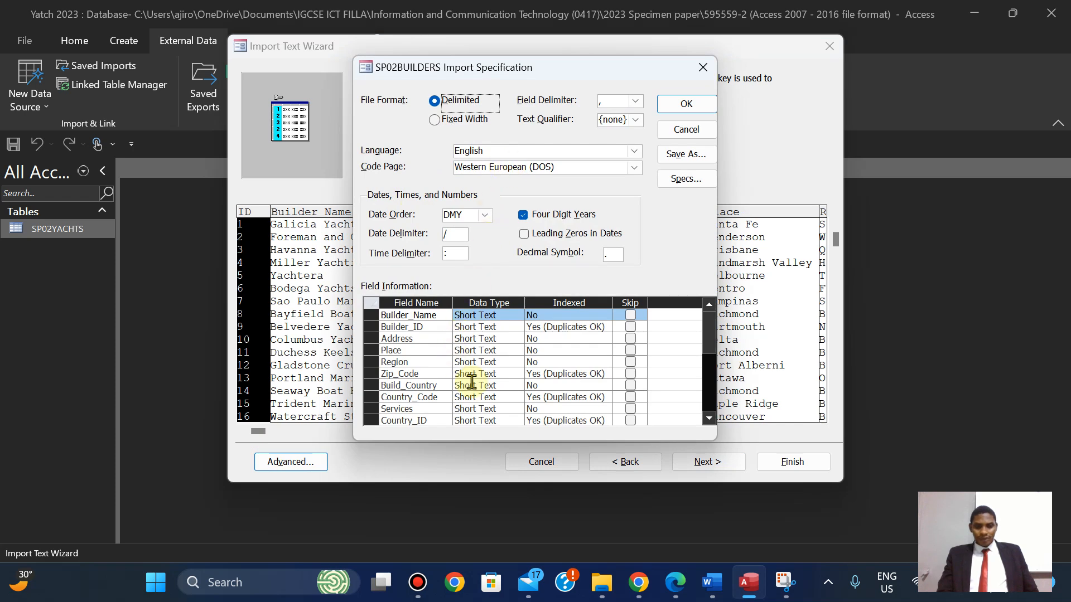
# Scroll the import specification down to the Telephone field, rechecking question 19.
pyautogui.click(676, 586)
pyautogui.click(675, 585)
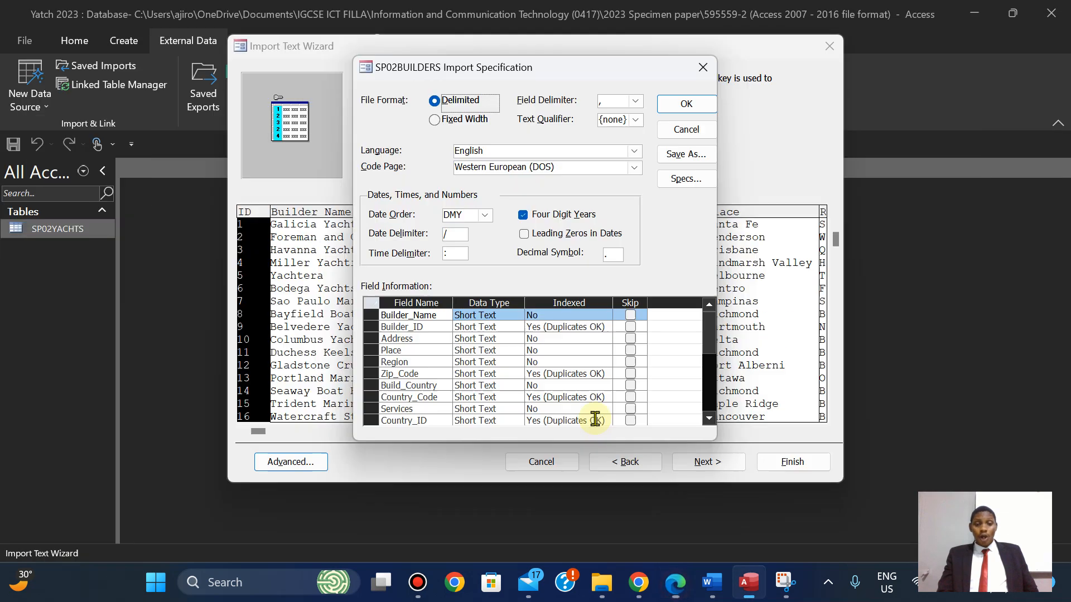
pyautogui.click(709, 419)
pyautogui.click(708, 420)
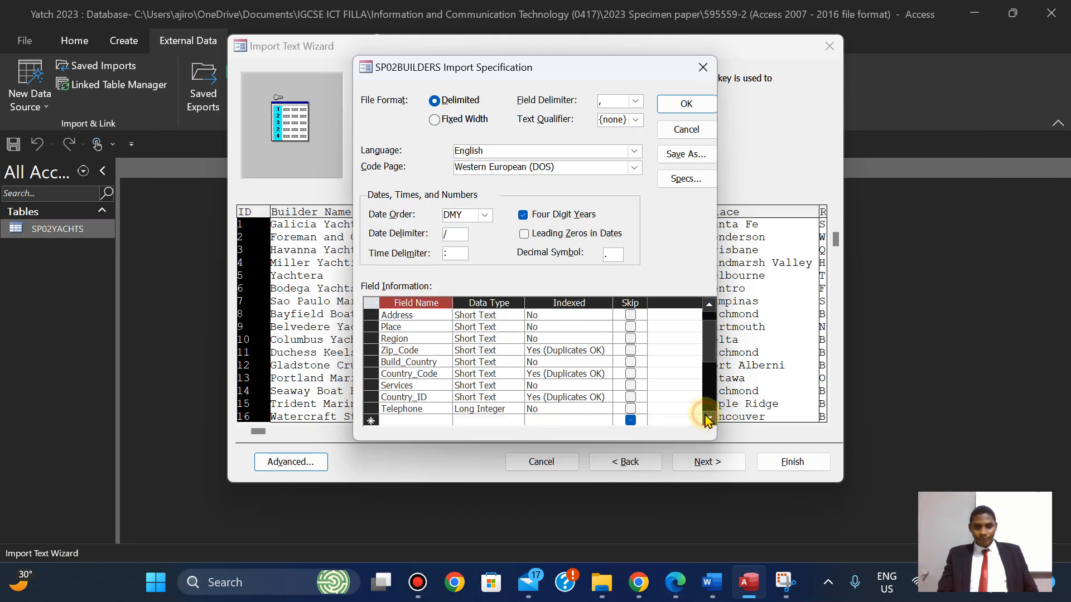
pyautogui.click(708, 419)
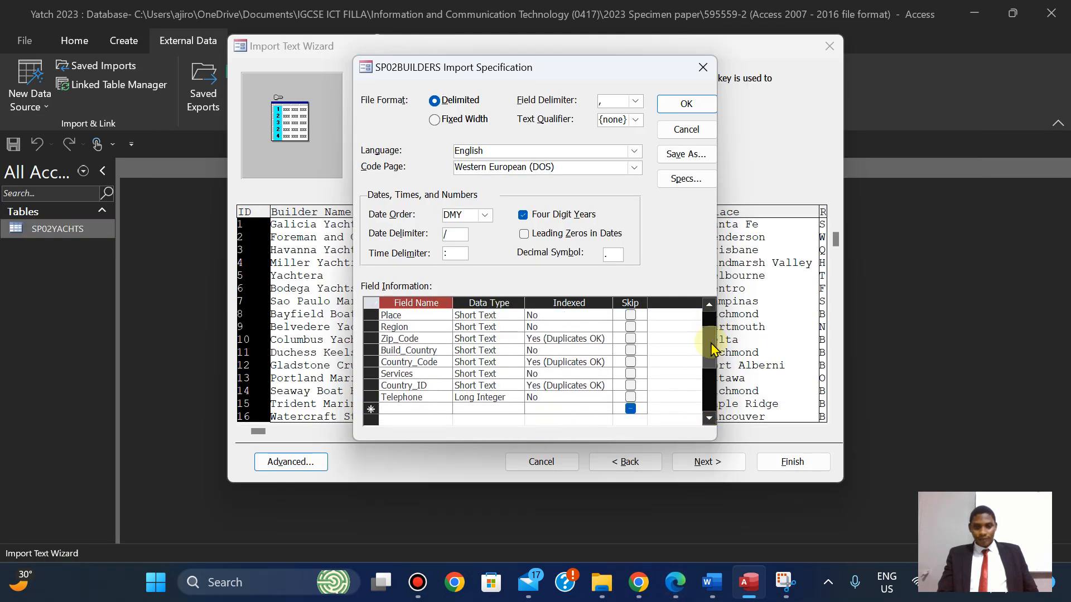
pyautogui.moveTo(712, 351)
pyautogui.mouseDown()
pyautogui.moveTo(709, 319)
pyautogui.moveTo(708, 362)
pyautogui.mouseUp()
pyautogui.click(675, 583)
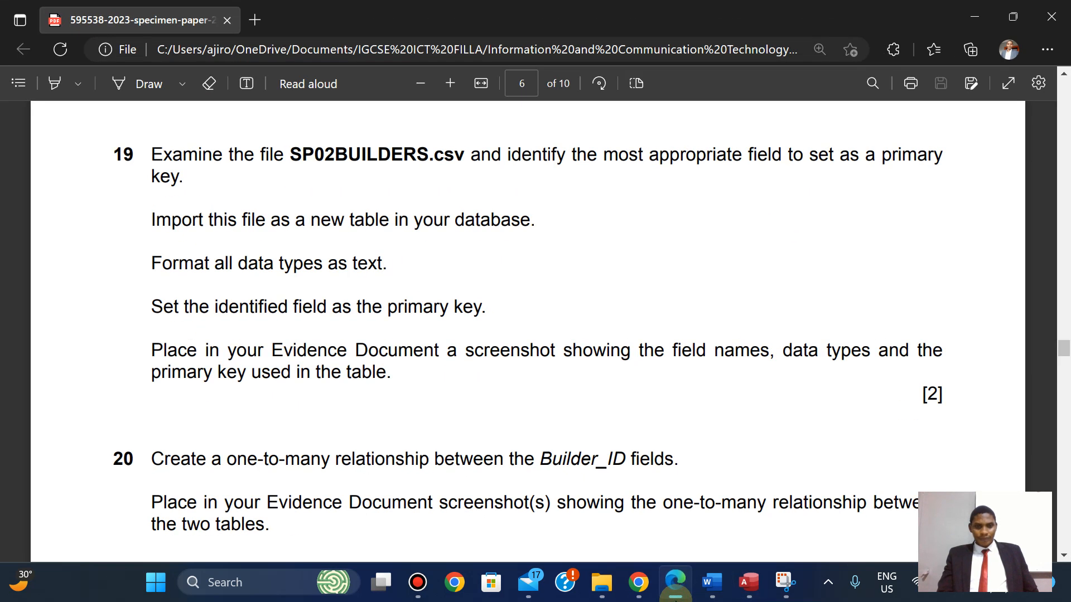
pyautogui.click(675, 586)
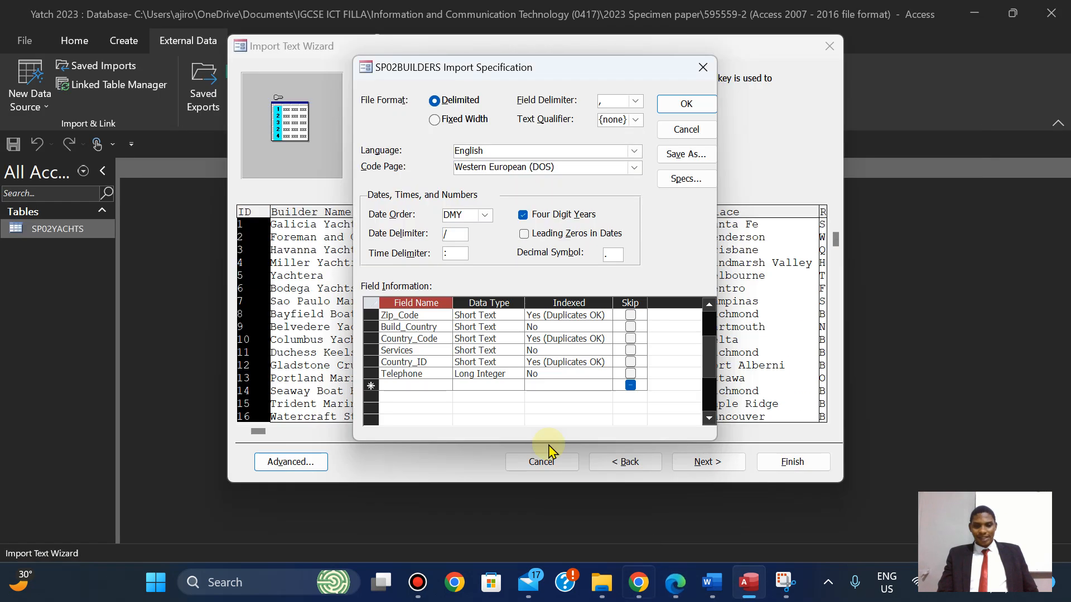
# Set Telephone's data type to Short Text and confirm the import specification.
pyautogui.click(475, 375)
pyautogui.click(517, 374)
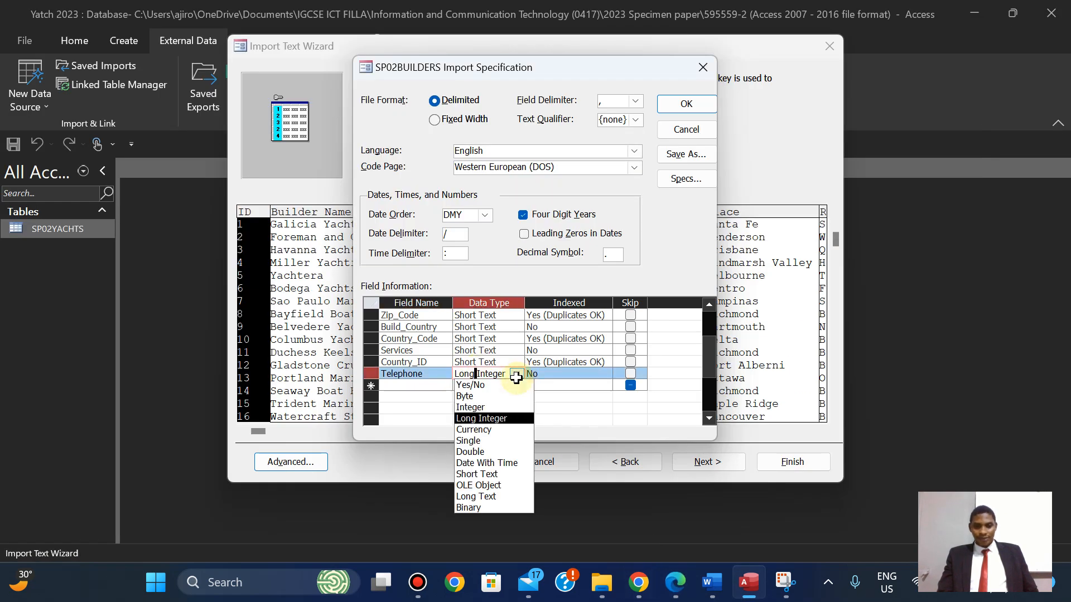
pyautogui.click(504, 474)
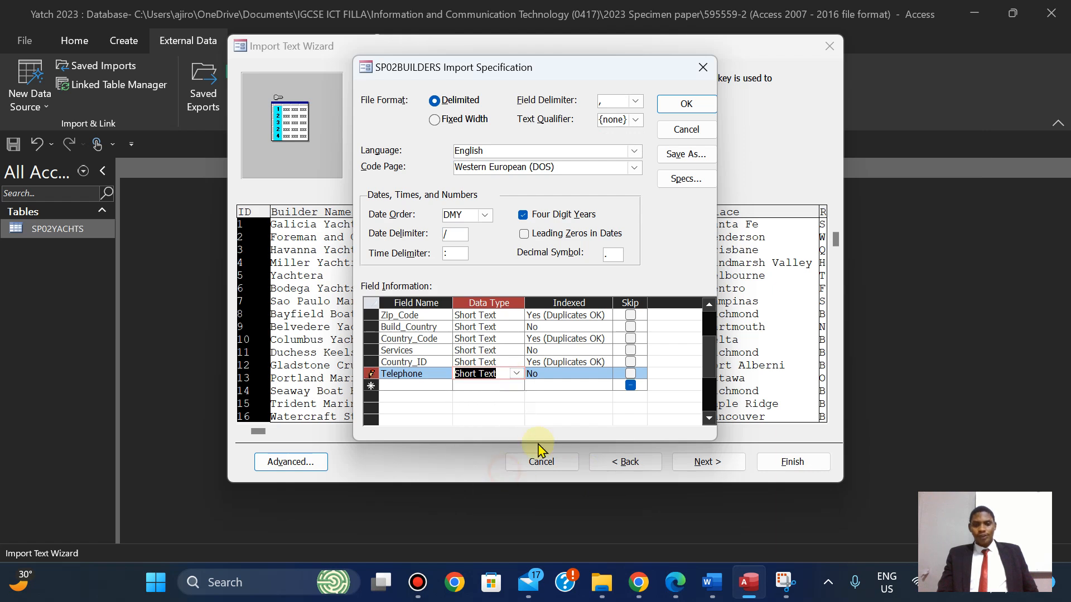
pyautogui.moveTo(706, 359); pyautogui.dragTo(708, 342)
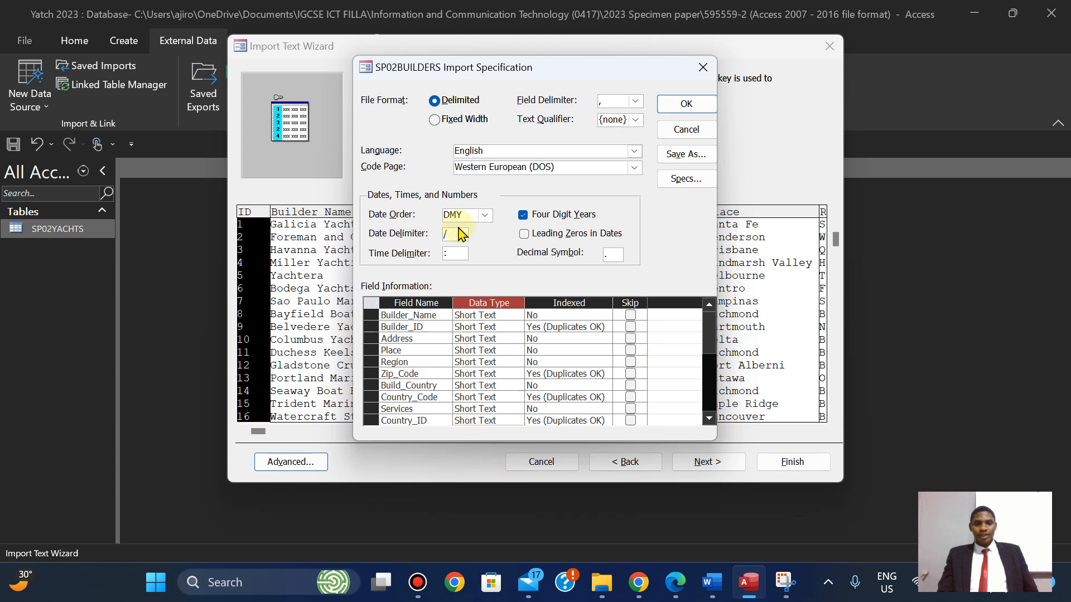
pyautogui.click(686, 105)
pyautogui.click(678, 585)
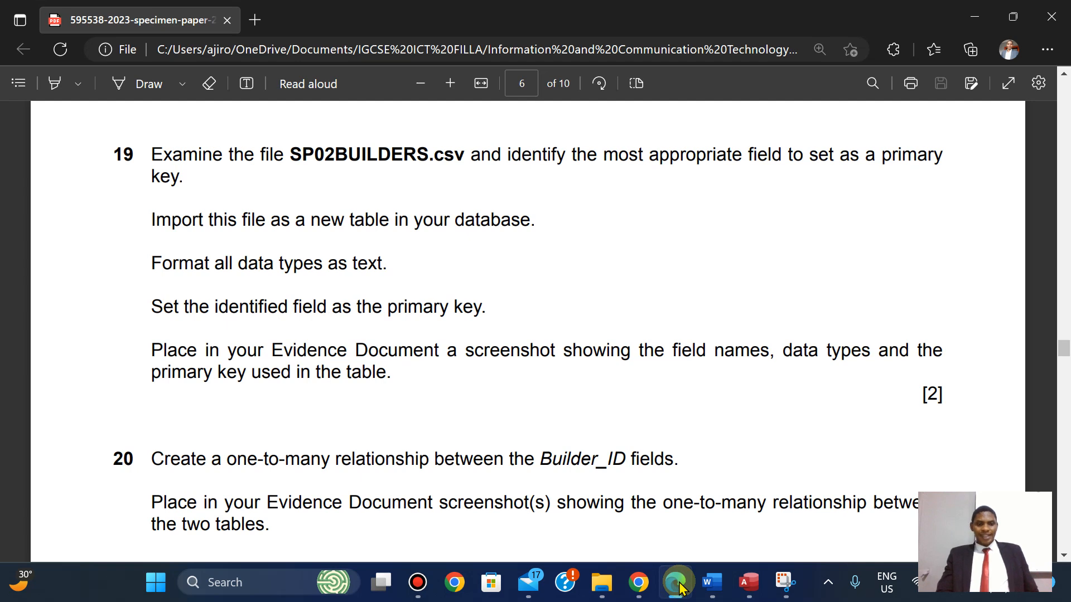
pyautogui.click(678, 584)
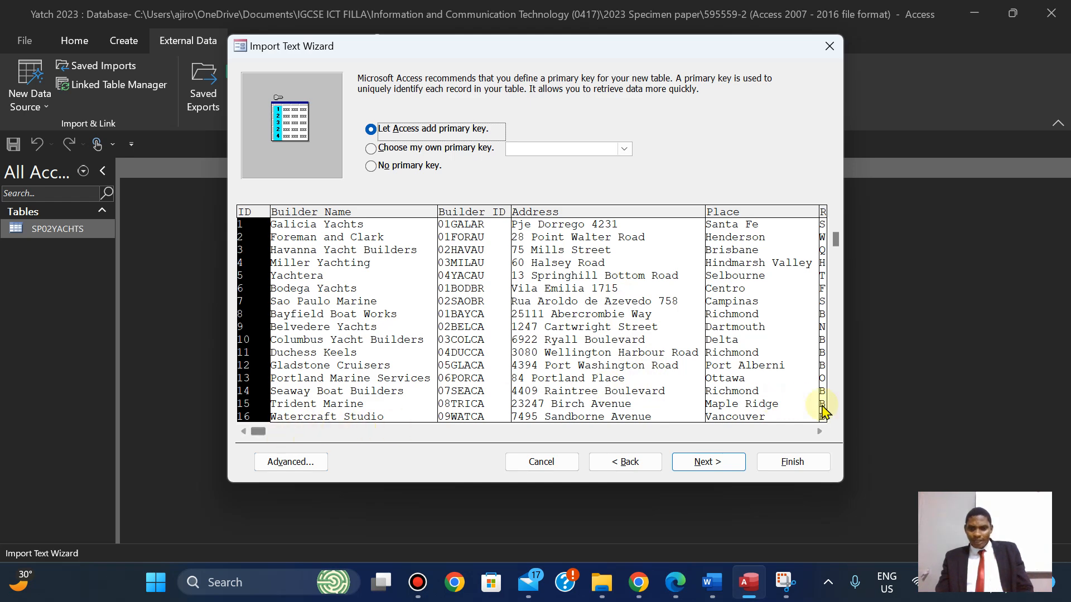
# Key SP02BUILDERS on Builder_ID, finish the import without saving steps, and open SP02YACHTS.
pyautogui.click(623, 150)
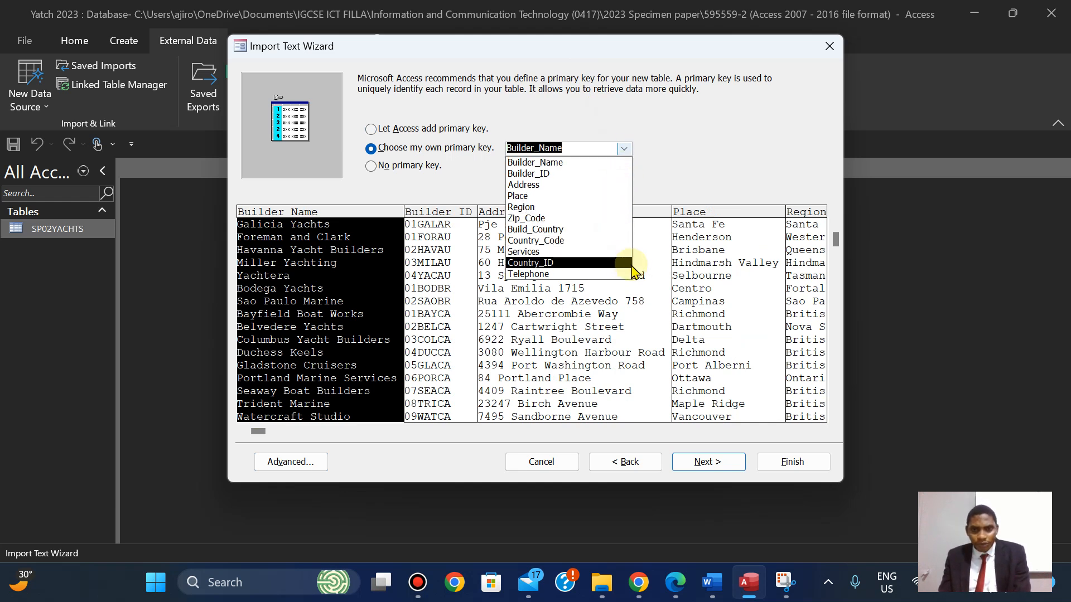
pyautogui.click(591, 174)
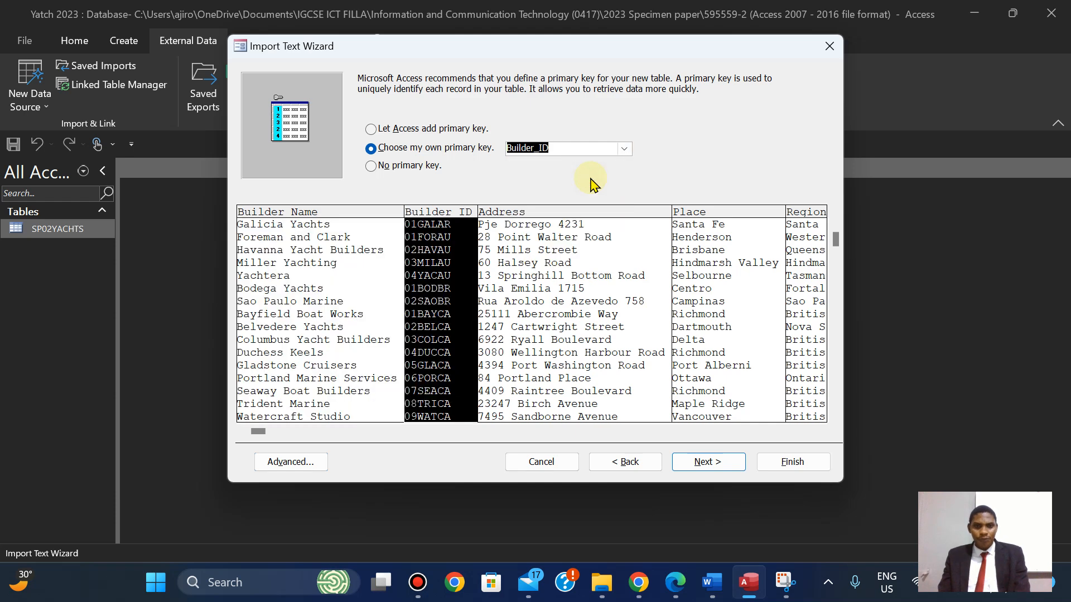
pyautogui.click(710, 466)
pyautogui.click(760, 466)
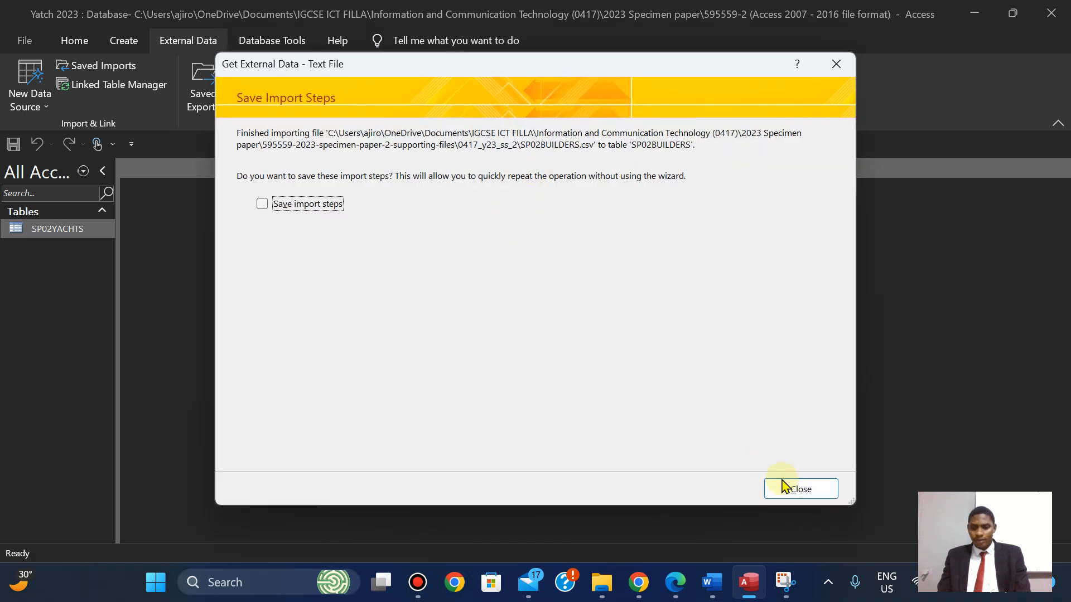
pyautogui.click(785, 487)
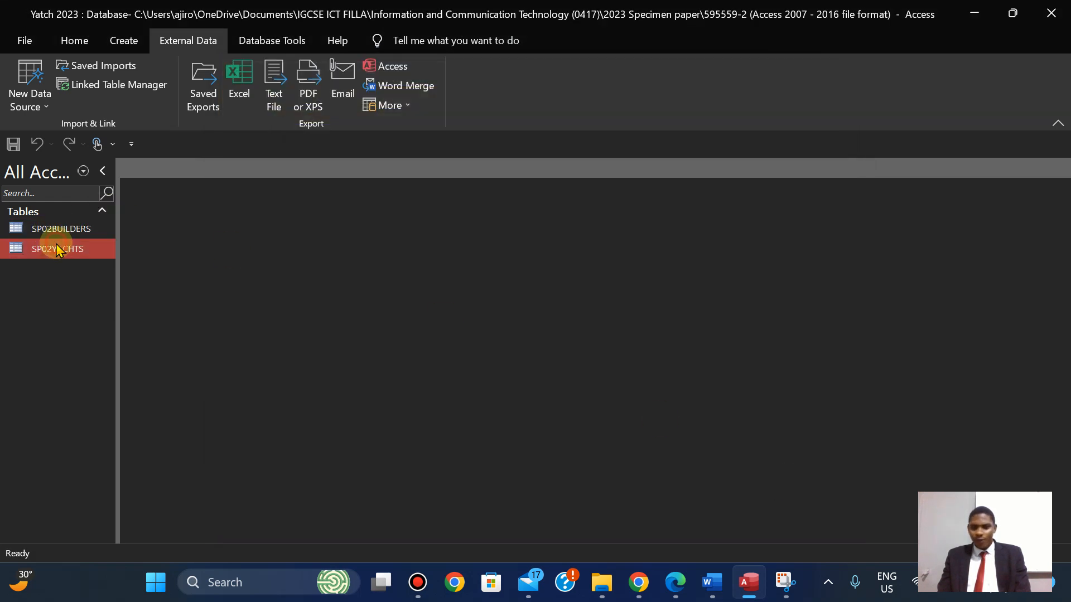
pyautogui.doubleClick(58, 249)
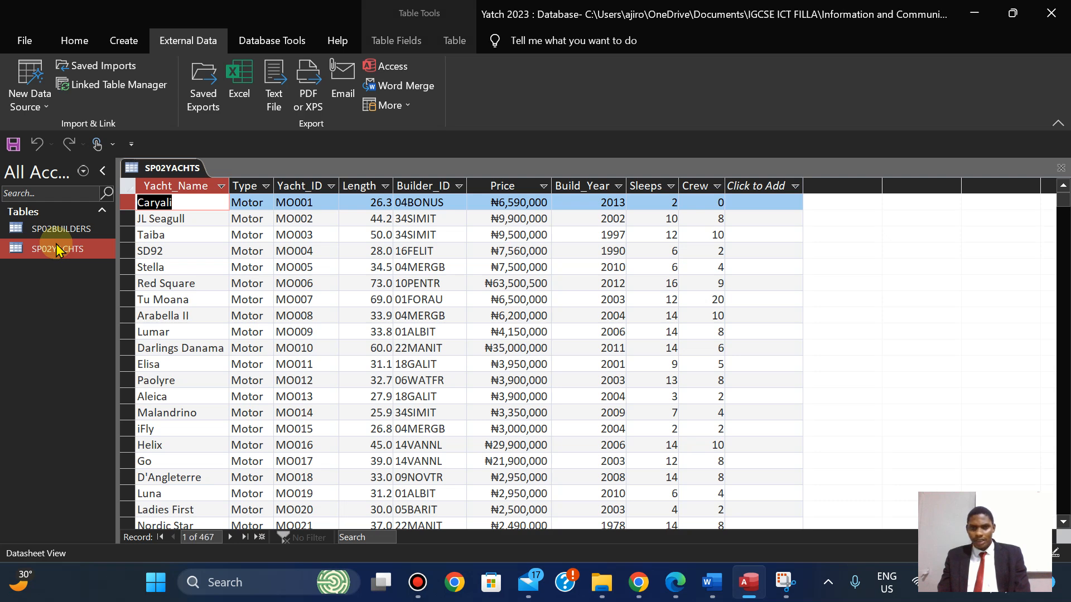
# Open SP02BUILDERS and close the SP02YACHTS table.
pyautogui.doubleClick(56, 229)
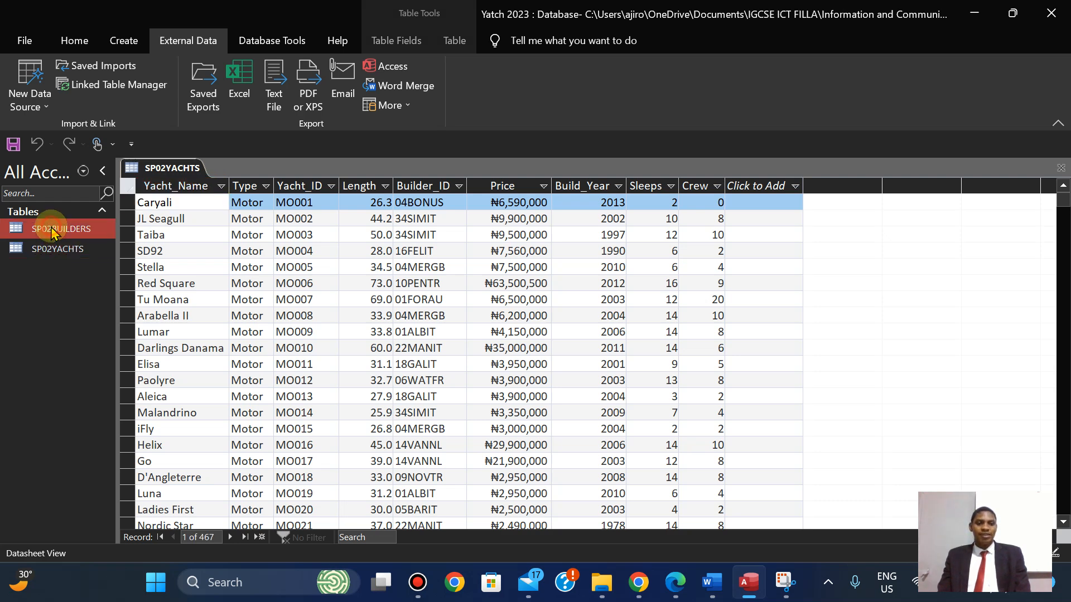
pyautogui.rightClick(58, 249)
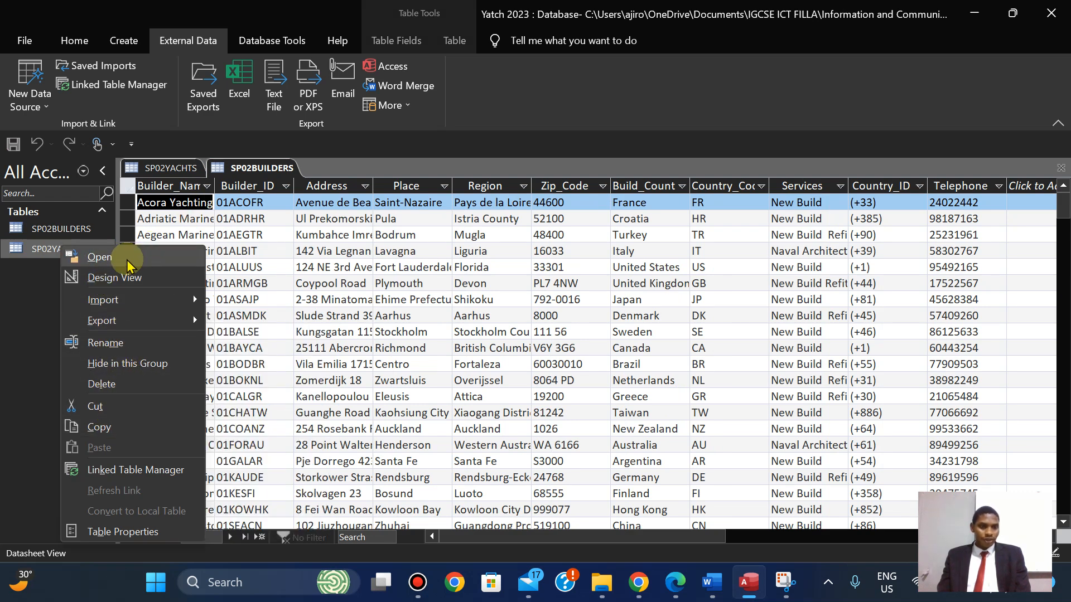
pyautogui.click(171, 168)
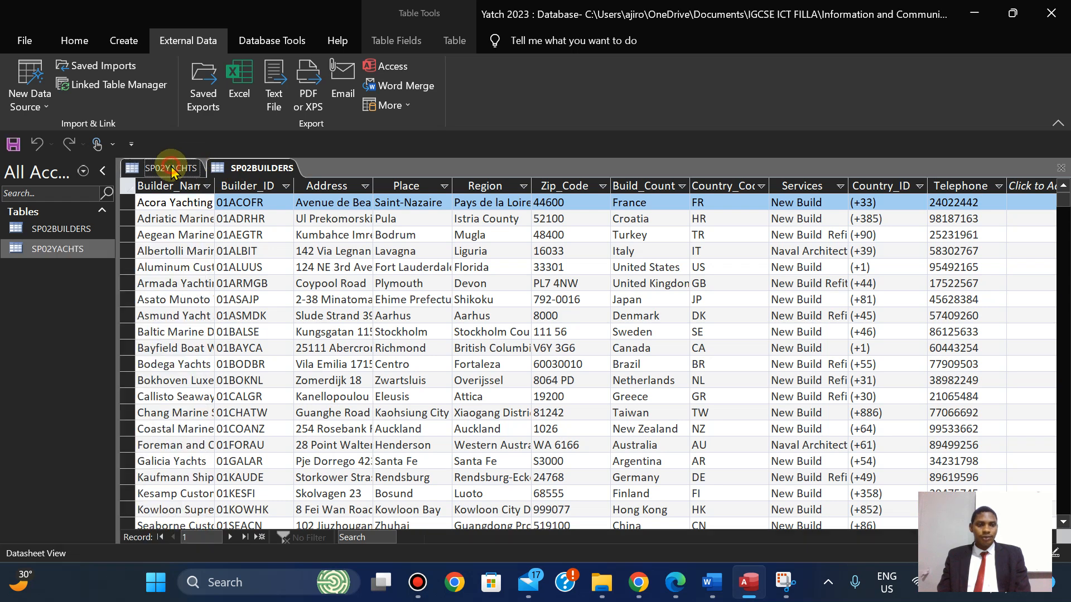
pyautogui.rightClick(172, 169)
pyautogui.click(207, 198)
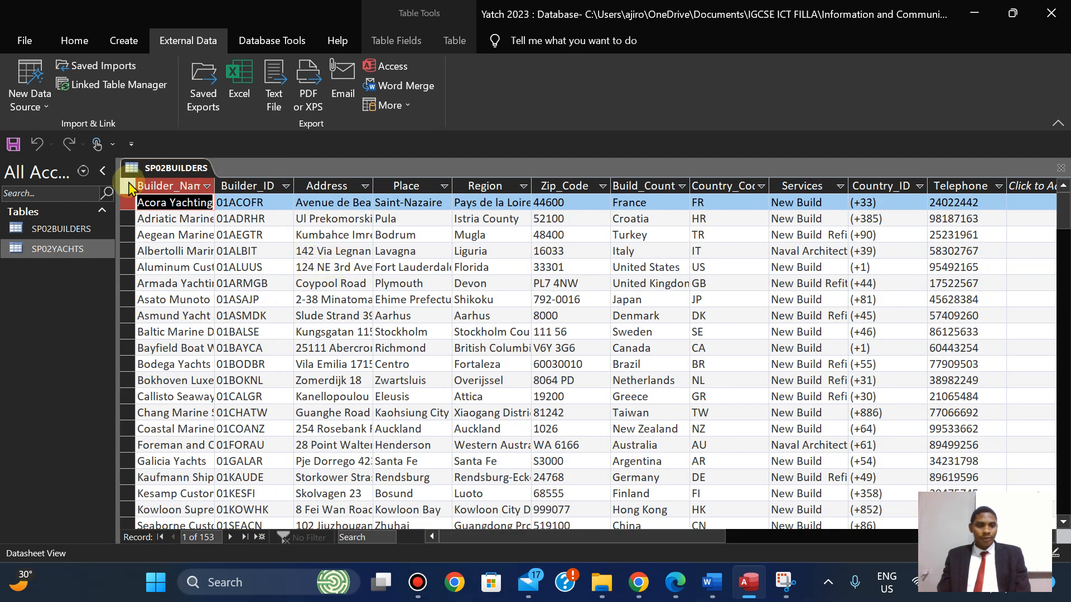
# Autofit all builder columns to their contents and widen the Services column.
pyautogui.click(127, 190)
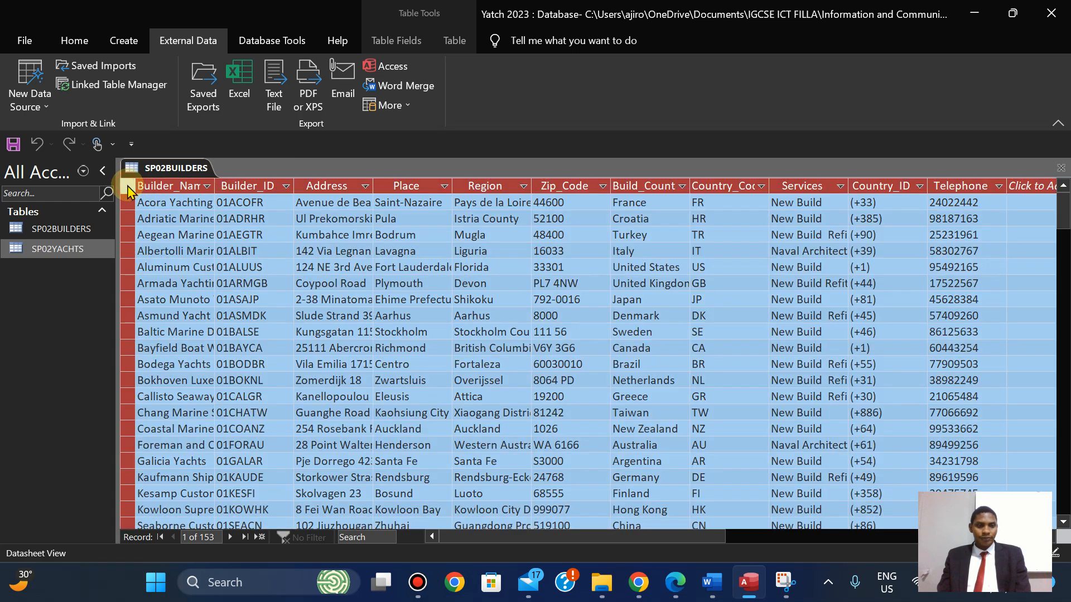
pyautogui.doubleClick(217, 186)
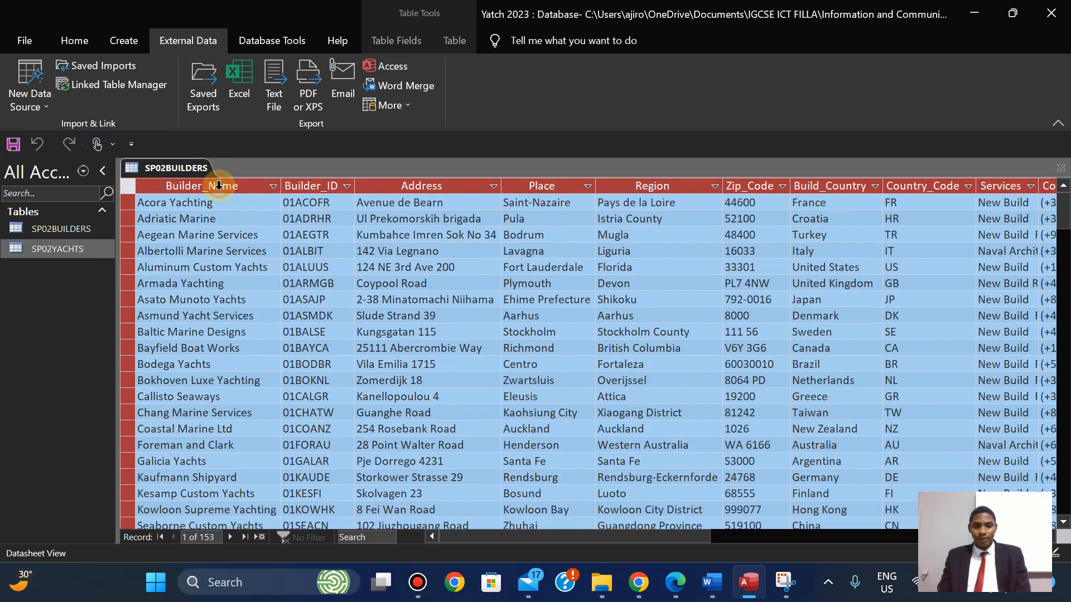
pyautogui.click(624, 273)
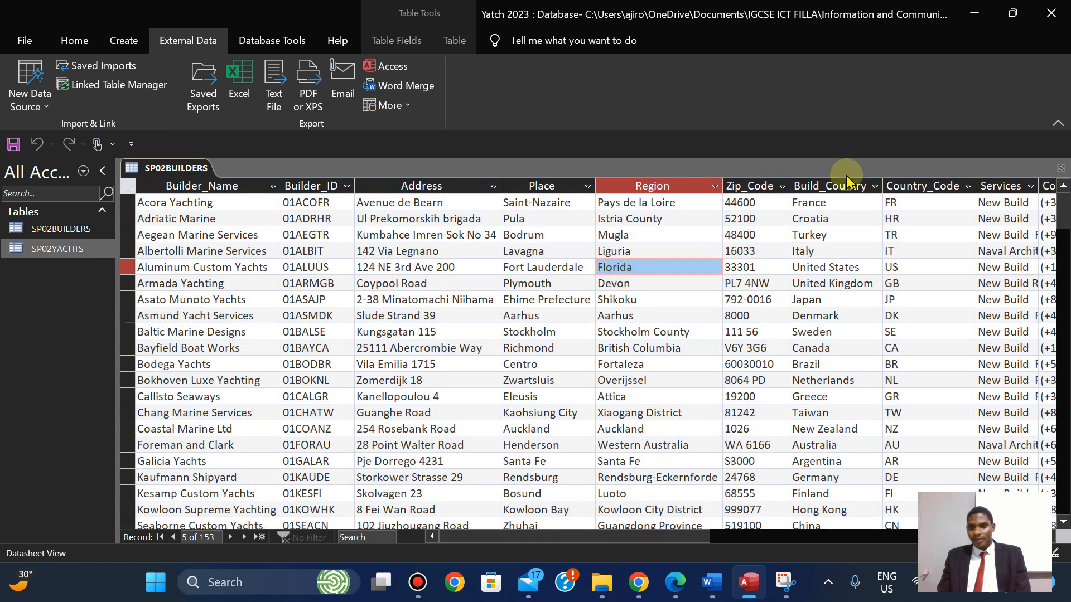
pyautogui.moveTo(582, 537); pyautogui.dragTo(643, 533)
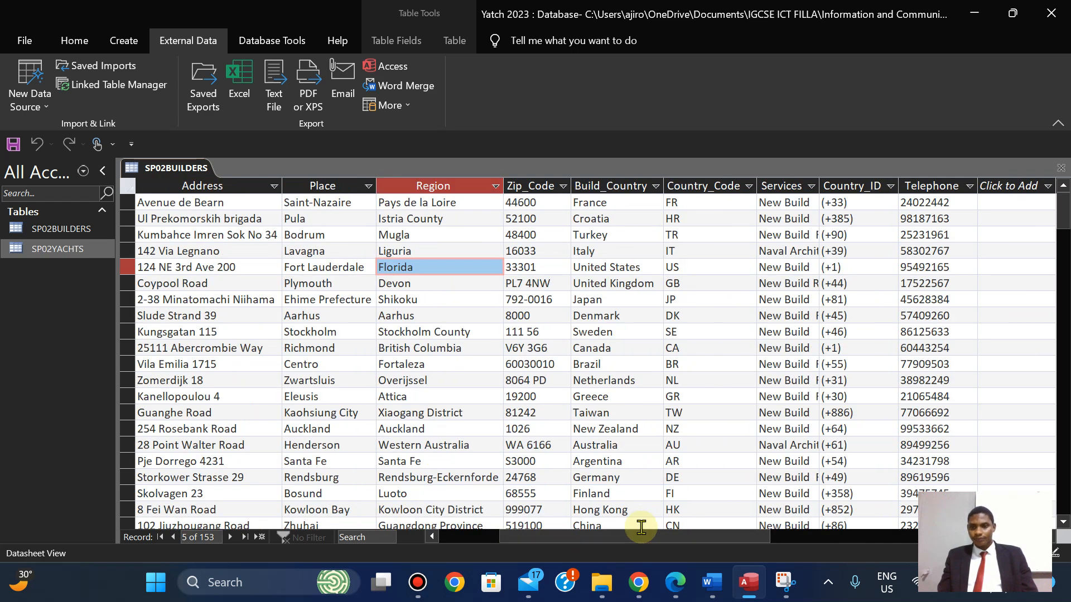
pyautogui.doubleClick(820, 186)
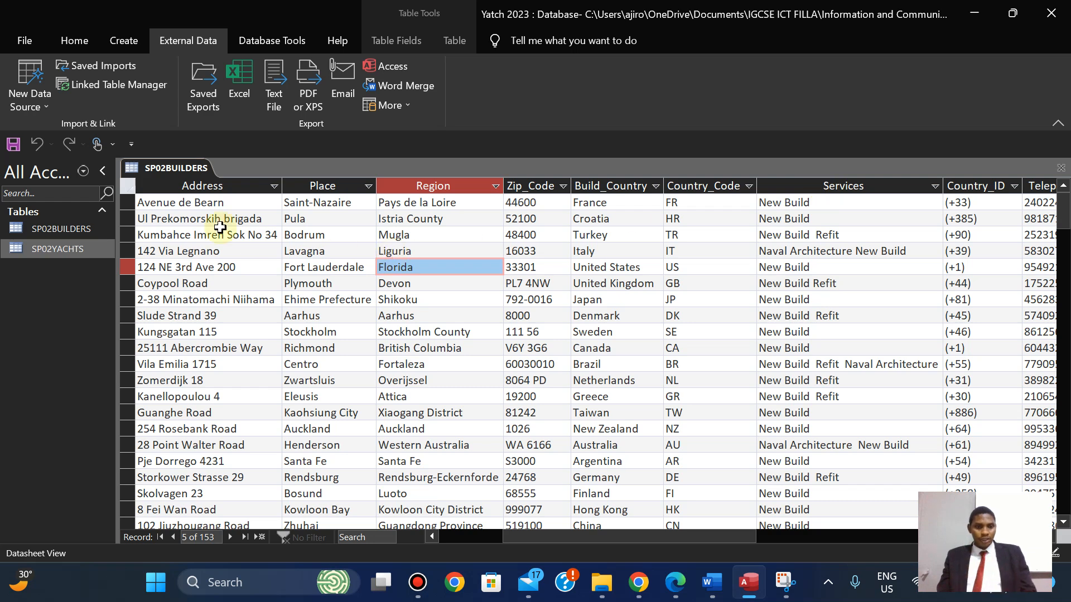
# Autofit the remaining columns, including Telephone, and compare with the exam PDF.
pyautogui.doubleClick(285, 185)
pyautogui.doubleClick(377, 186)
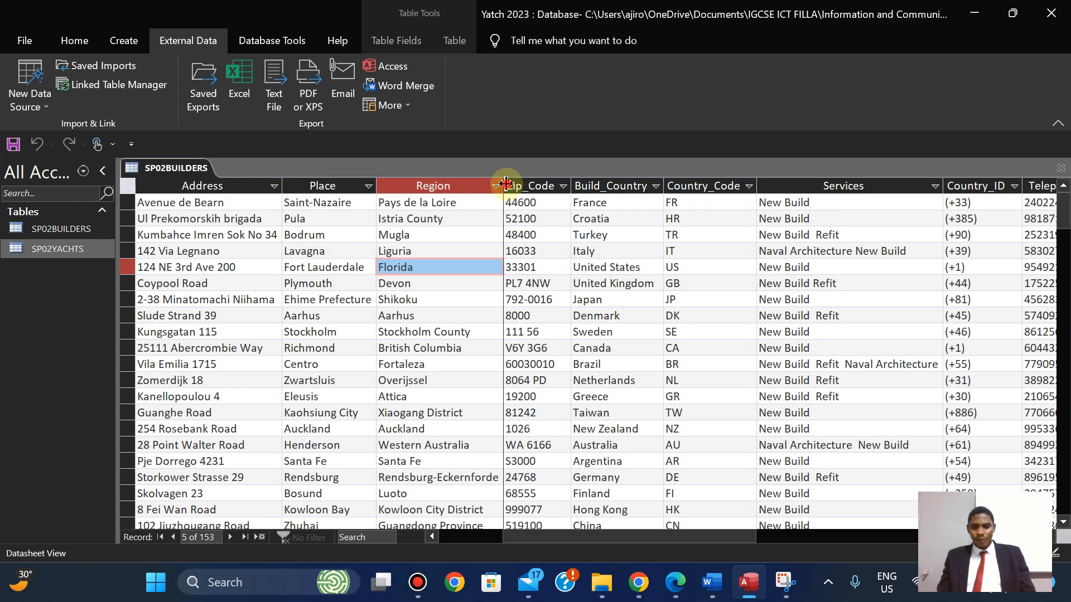
pyautogui.doubleClick(571, 184)
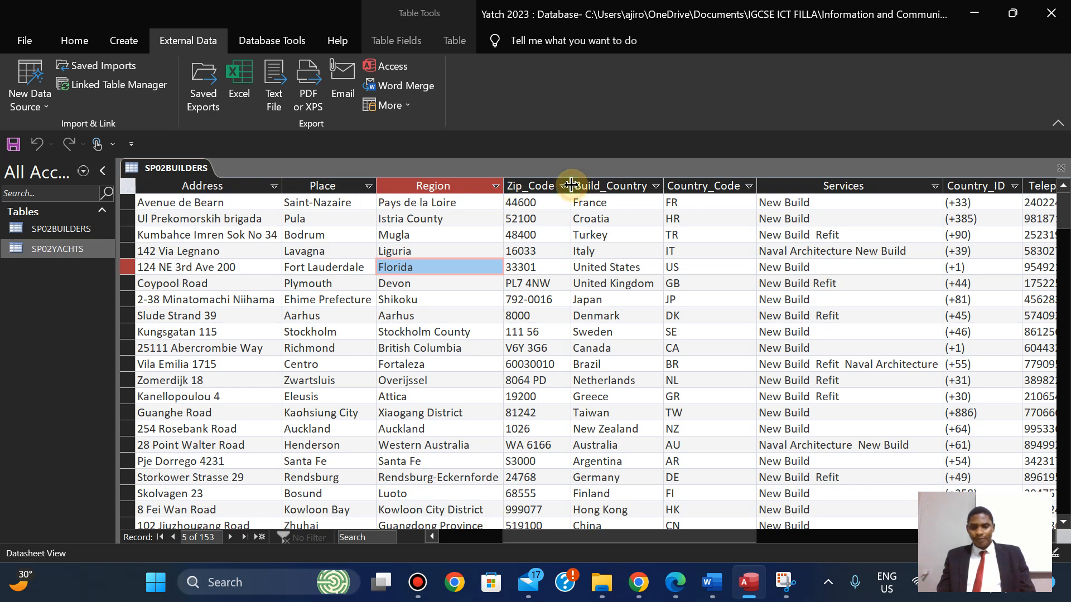
pyautogui.doubleClick(666, 184)
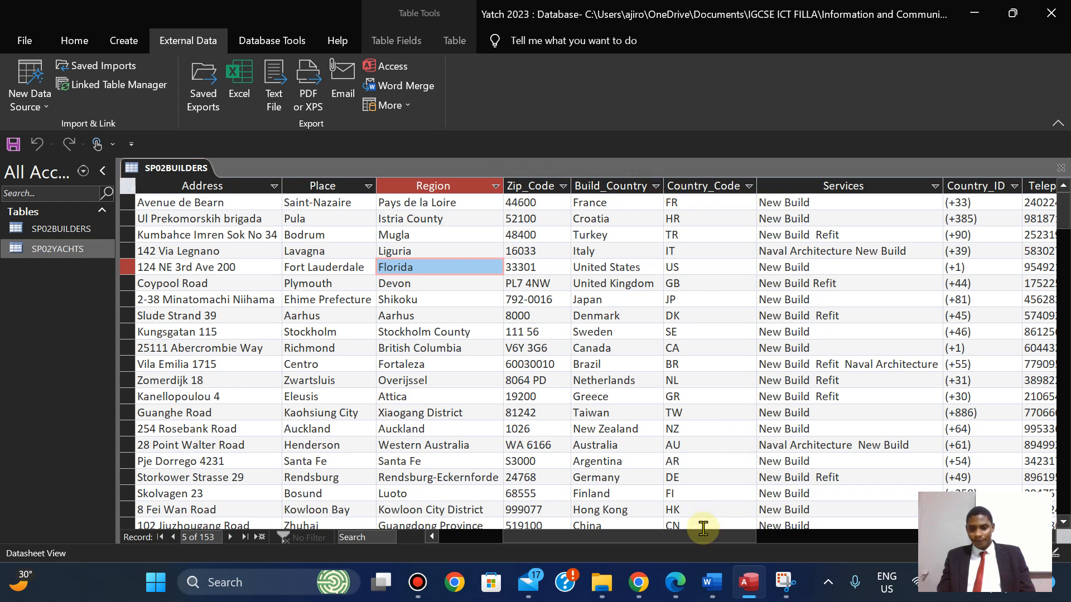
pyautogui.moveTo(701, 536); pyautogui.dragTo(770, 537)
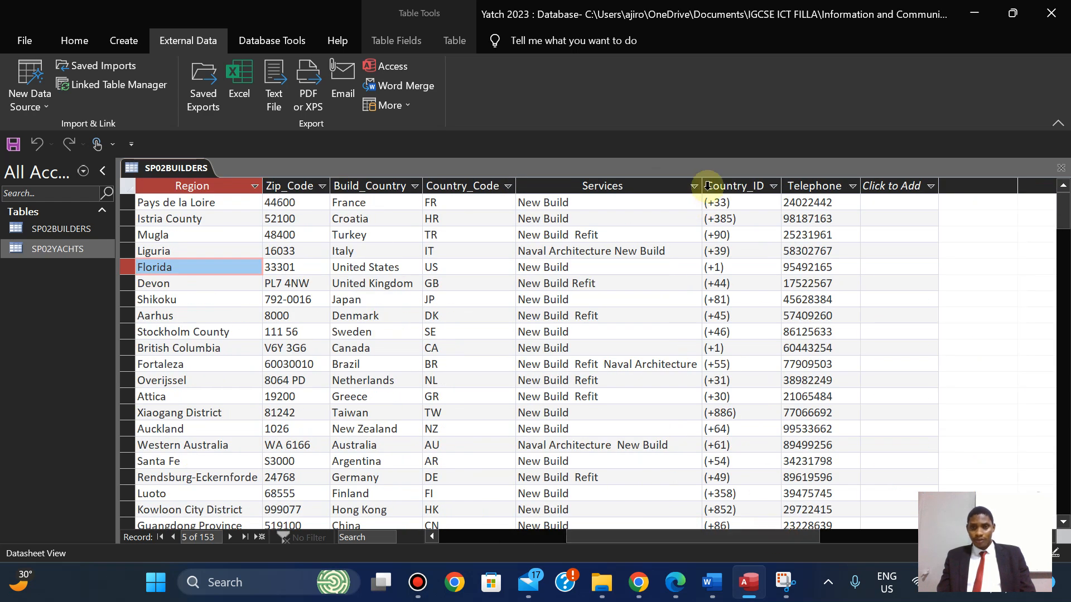
pyautogui.doubleClick(862, 184)
pyautogui.click(861, 185)
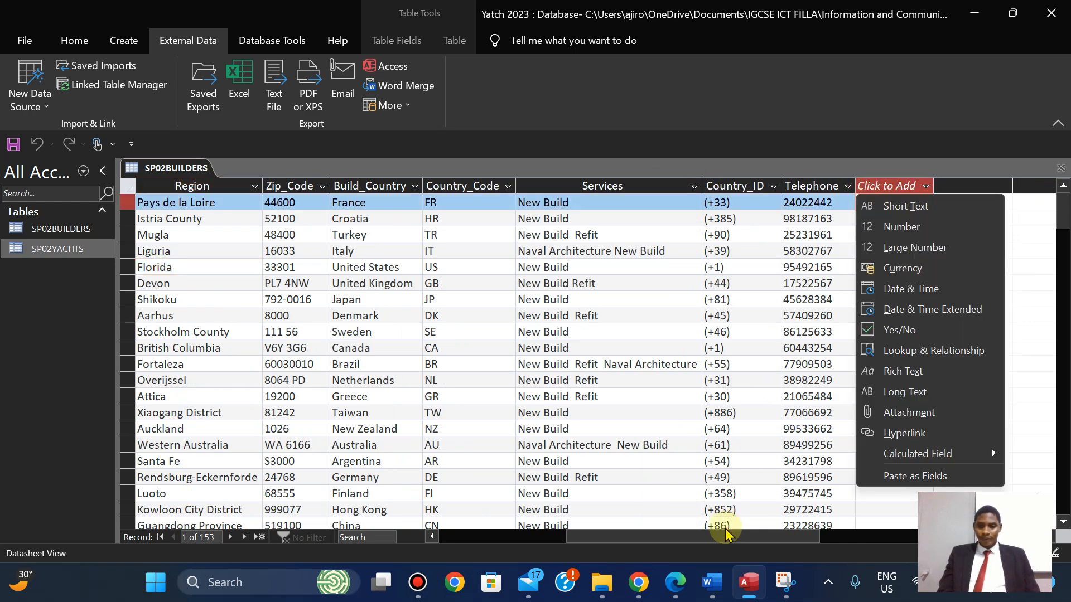
pyautogui.click(678, 586)
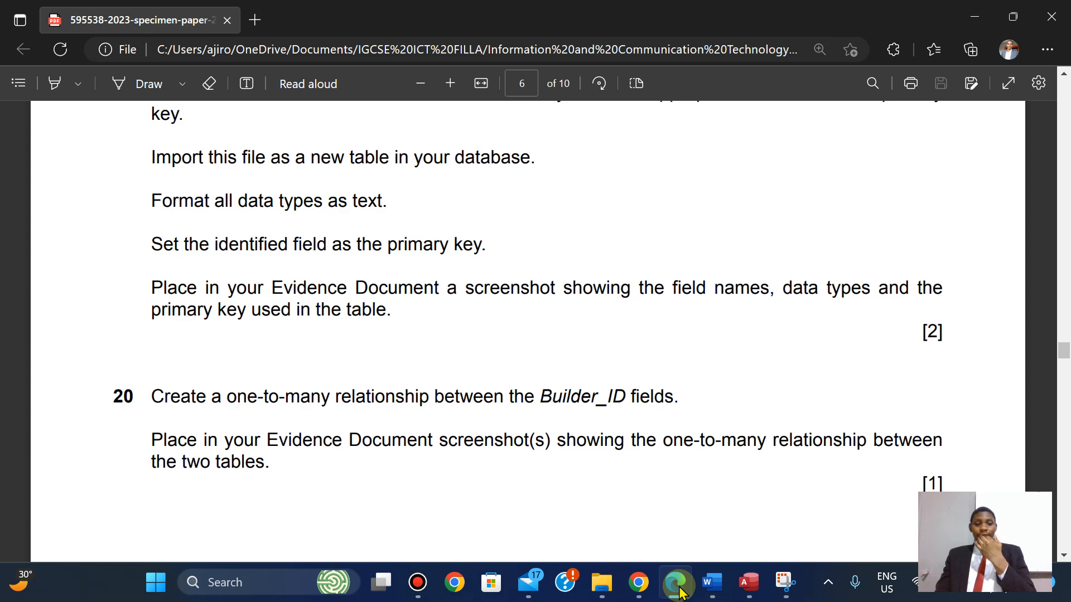
pyautogui.click(677, 590)
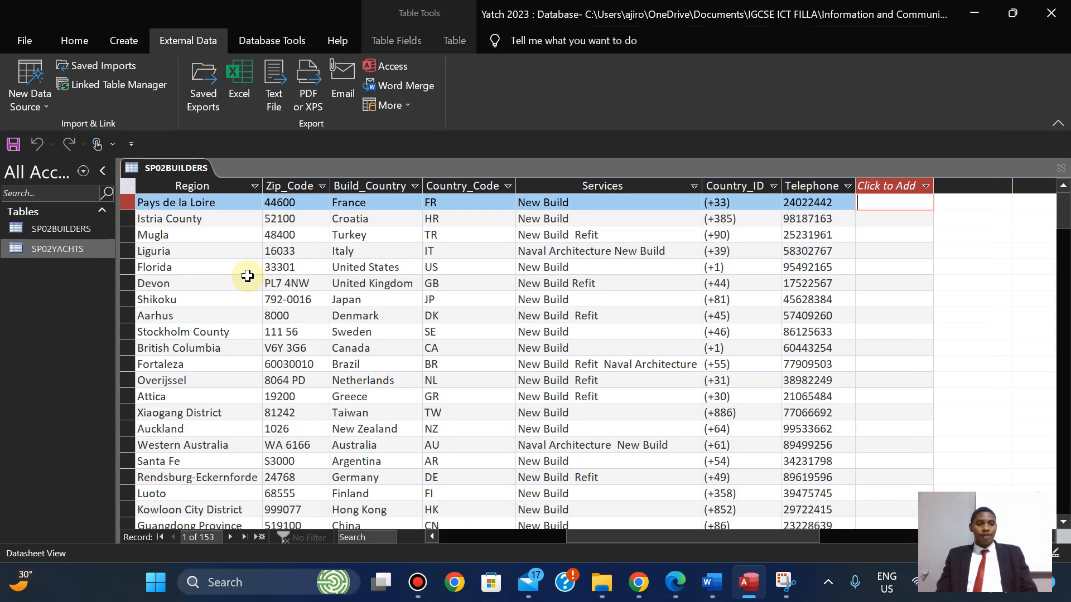
# Save the SP02BUILDERS table and switch it to Design View.
pyautogui.rightClick(174, 185)
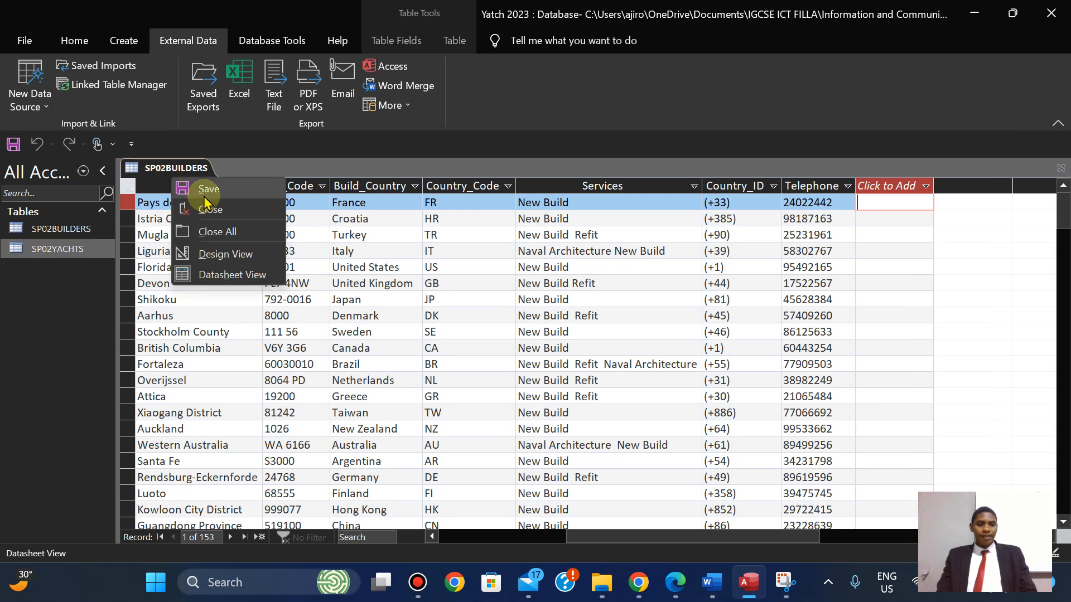
pyautogui.click(189, 189)
pyautogui.click(73, 38)
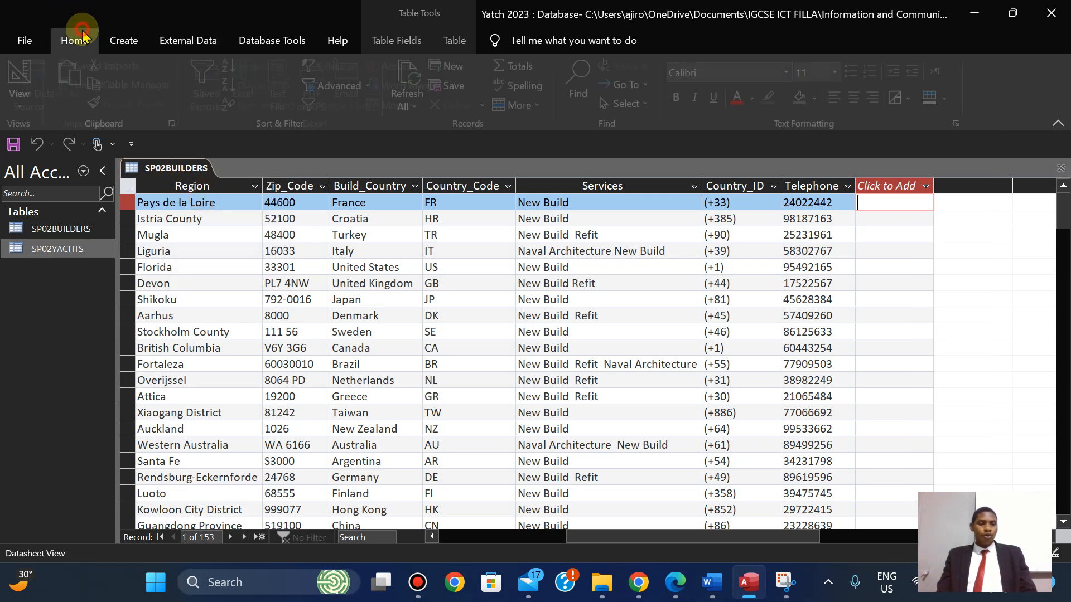
pyautogui.click(17, 98)
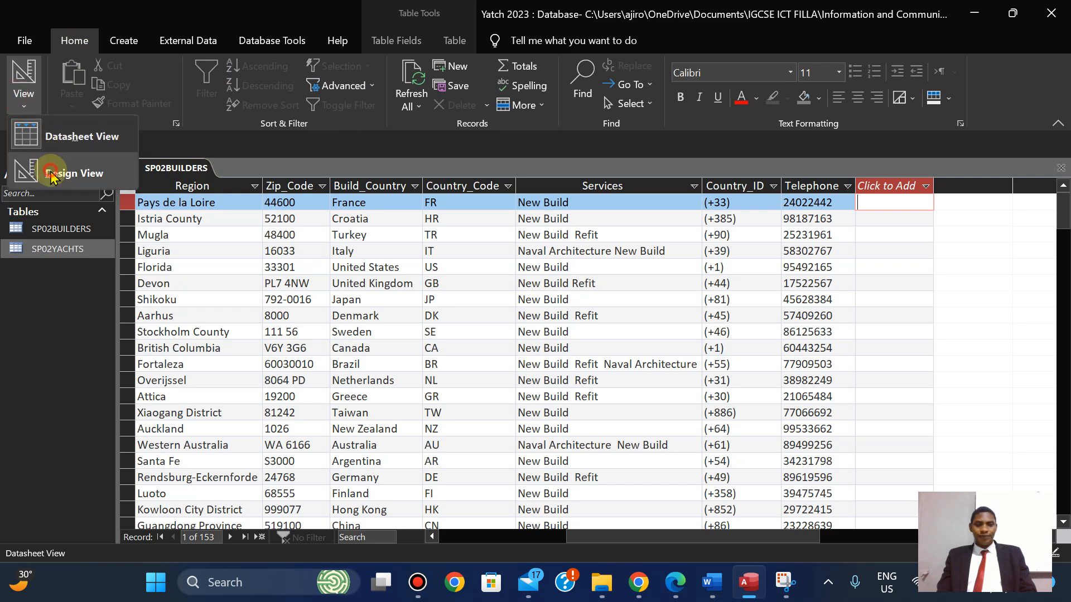
pyautogui.click(25, 170)
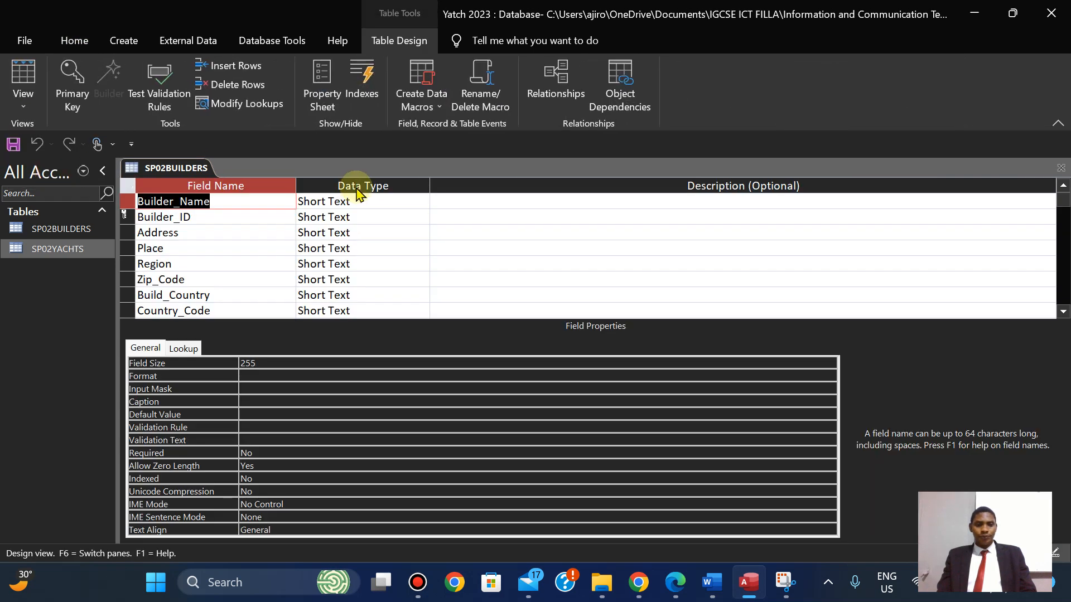
# Screenshot the 11 field names, Short Text data types and primary key with Snipping Tool.
pyautogui.click(1054, 123)
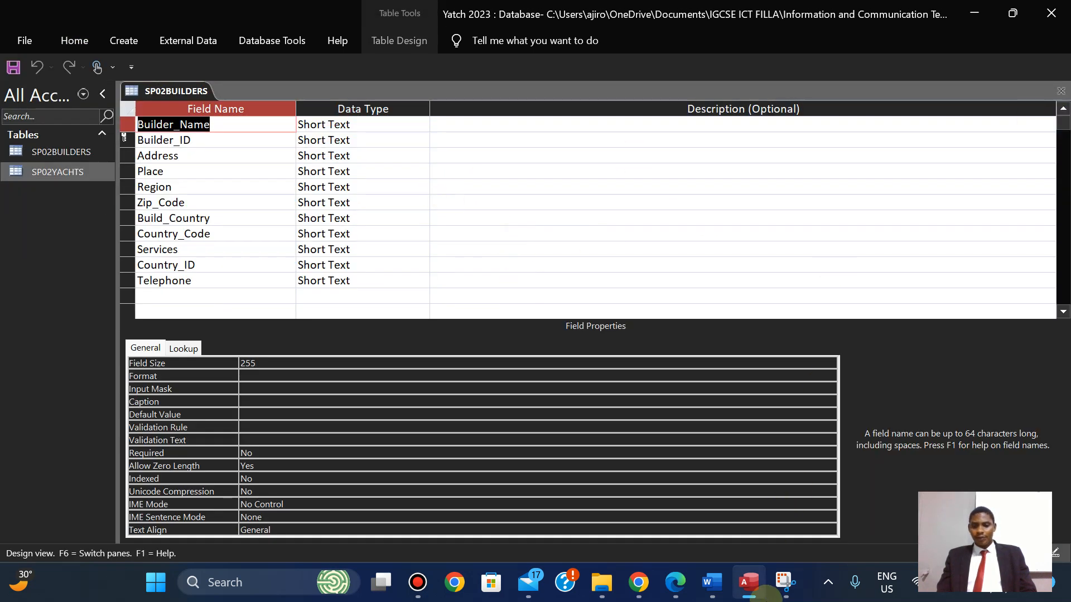
pyautogui.click(782, 585)
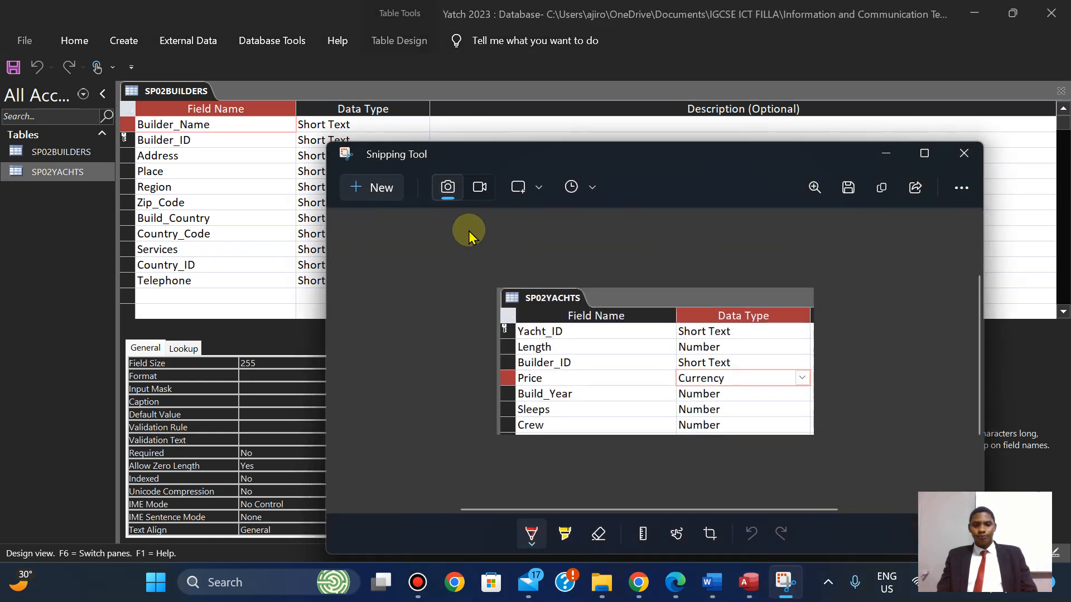
pyautogui.click(370, 188)
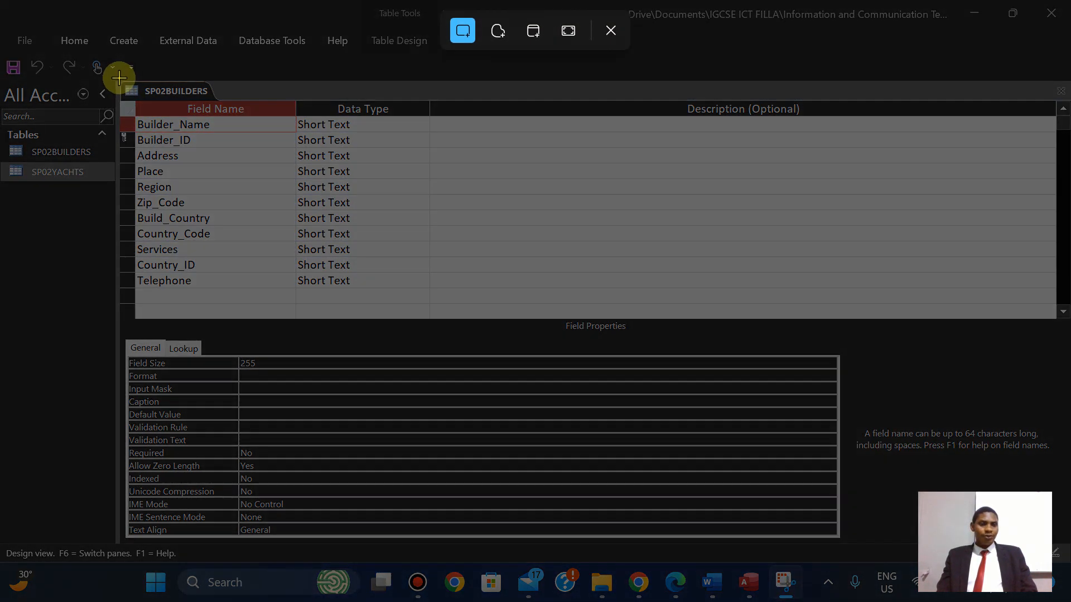
pyautogui.moveTo(116, 78); pyautogui.dragTo(430, 290)
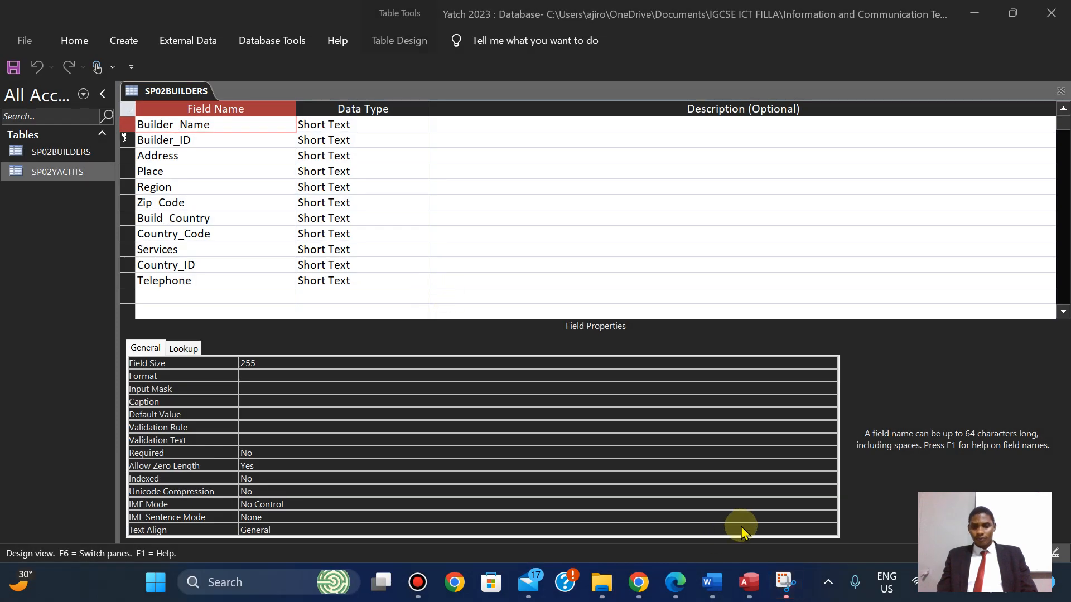
# Paste the SP02BUILDERS design screenshot under Step 19 – Evidence 6 in Word.
pyautogui.click(729, 584)
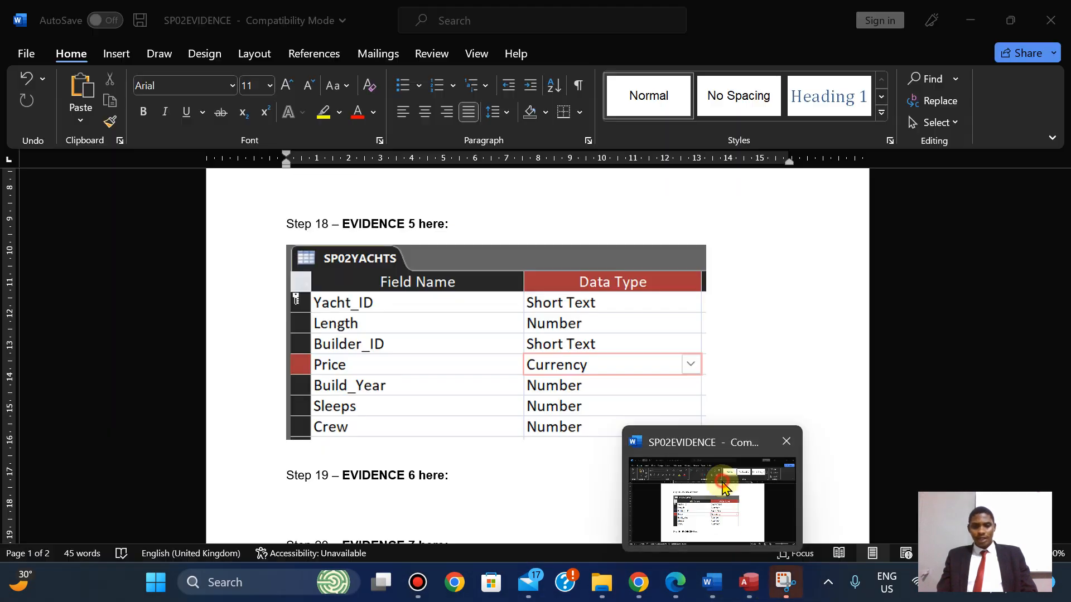
pyautogui.moveTo(1062, 270); pyautogui.dragTo(1062, 305)
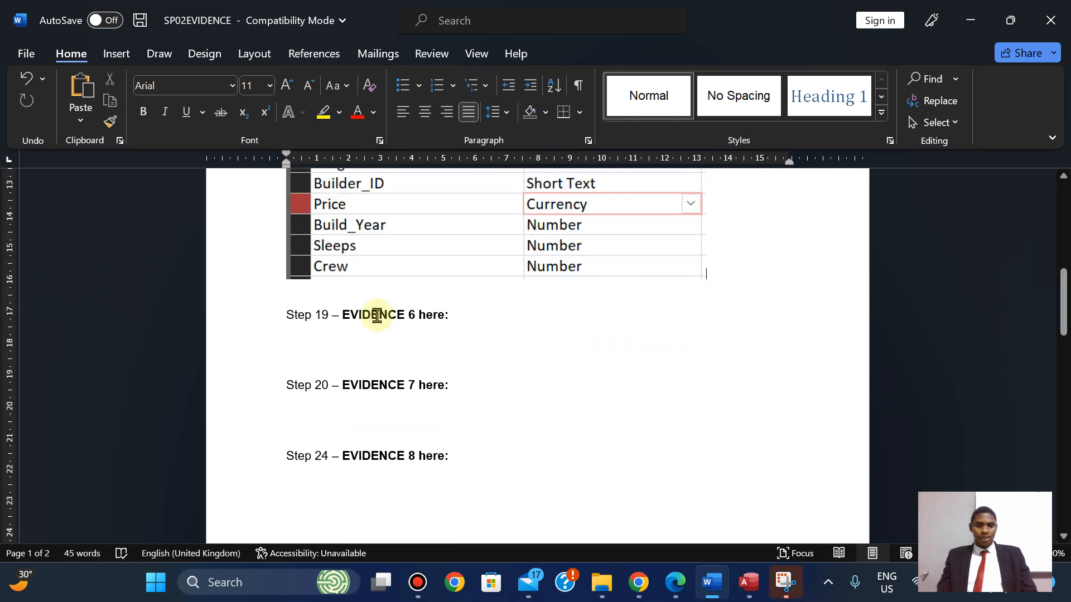
pyautogui.click(296, 339)
pyautogui.hotkey('ctrl', 'v')
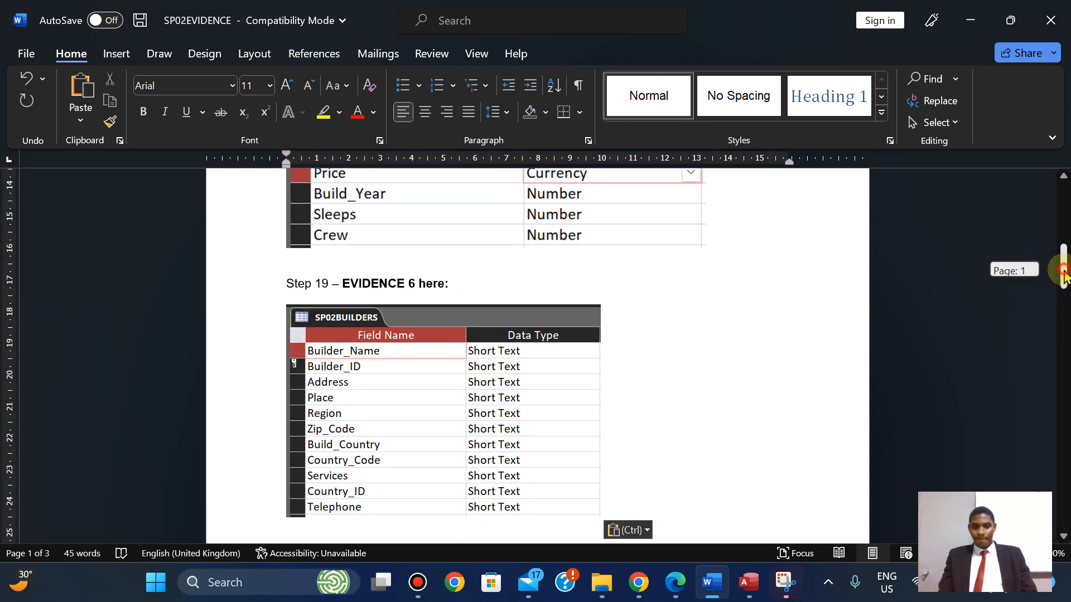
# Resize the pasted SP02BUILDERS screenshot larger using its bottom-right handle.
pyautogui.scroll(-2, 825, 318)
pyautogui.click(533, 405)
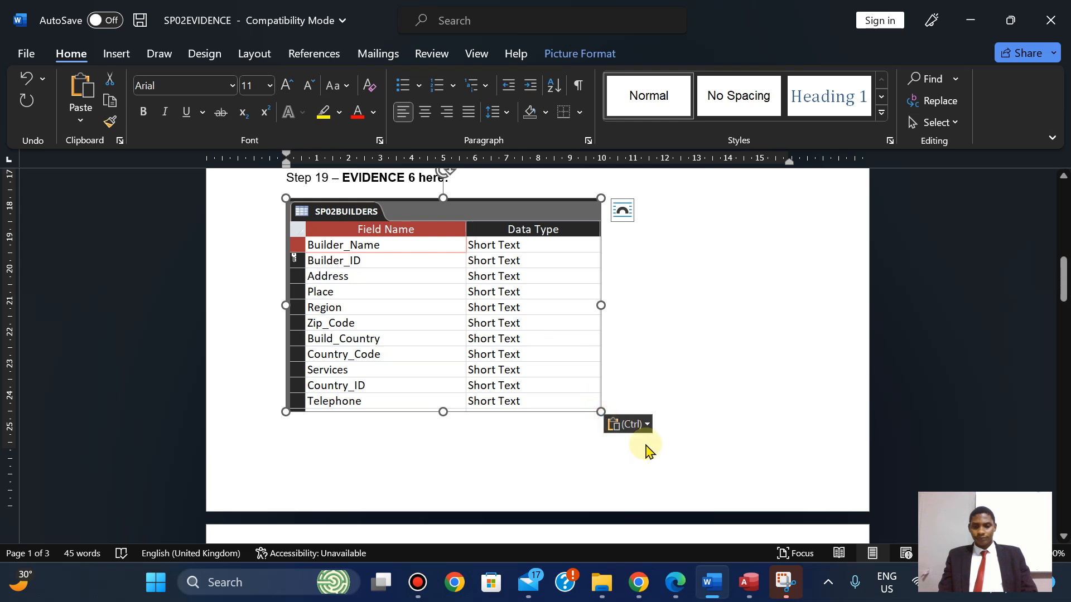
pyautogui.click(620, 347)
pyautogui.click(561, 348)
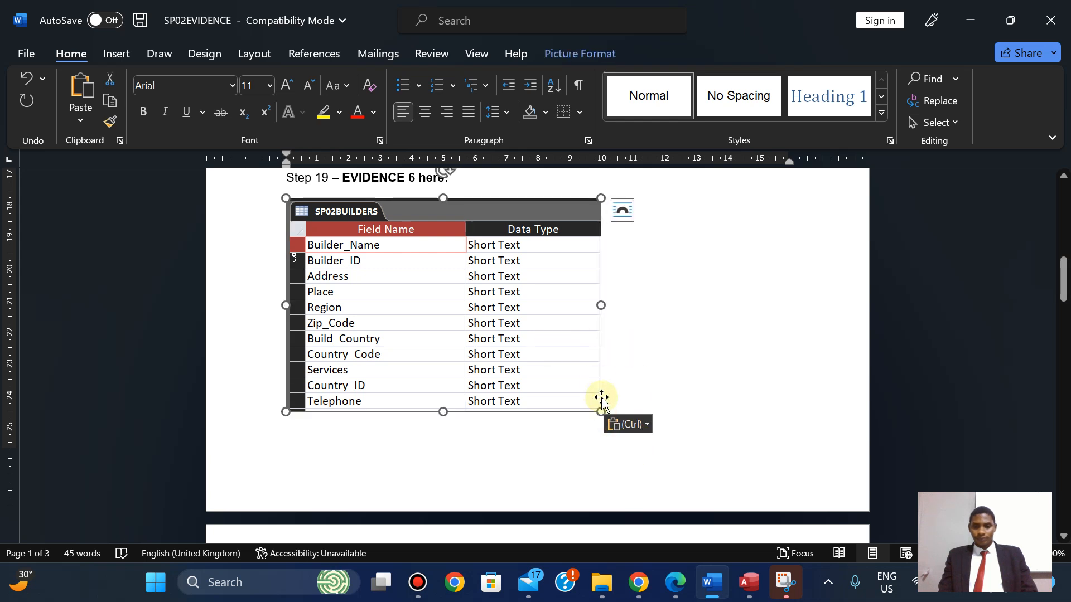
pyautogui.moveTo(599, 411); pyautogui.dragTo(649, 444)
pyautogui.click(699, 421)
pyautogui.moveTo(1063, 278)
pyautogui.mouseDown()
pyautogui.moveTo(1065, 318)
pyautogui.moveTo(1060, 211)
pyautogui.moveTo(1062, 273)
pyautogui.mouseUp()
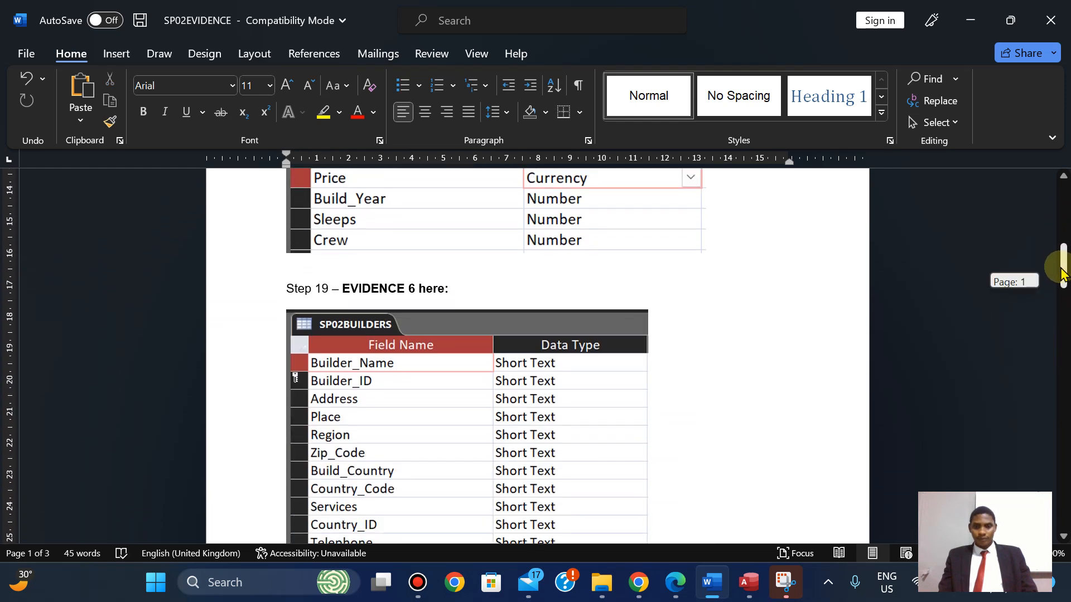
# Read exam question 20 on the one-to-many Builder_ID relationship.
pyautogui.click(675, 582)
pyautogui.press('Down')
pyautogui.press('Down')
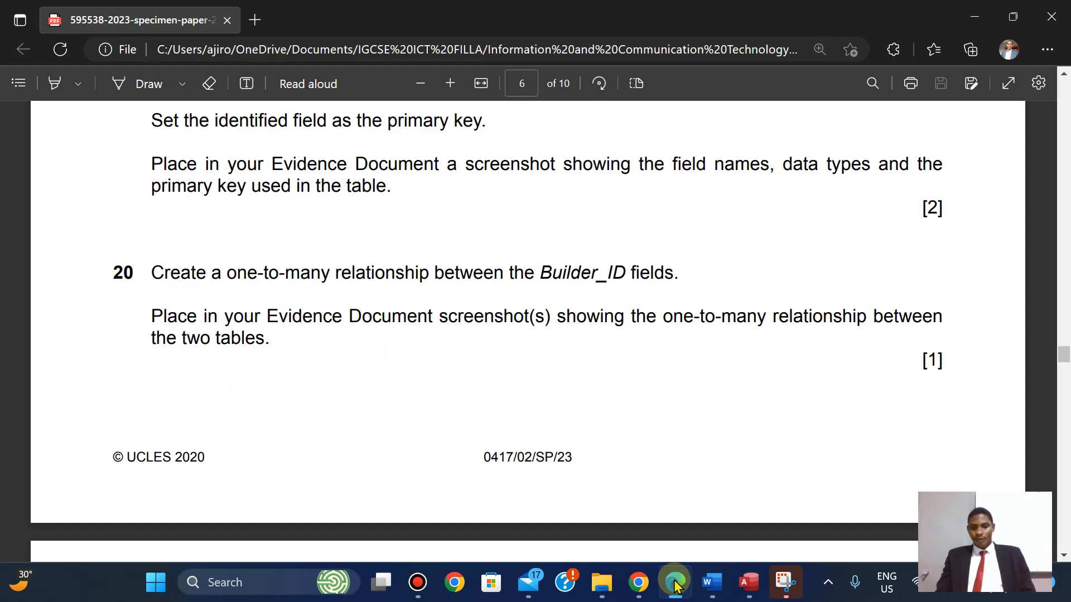
pyautogui.click(675, 582)
pyautogui.click(675, 583)
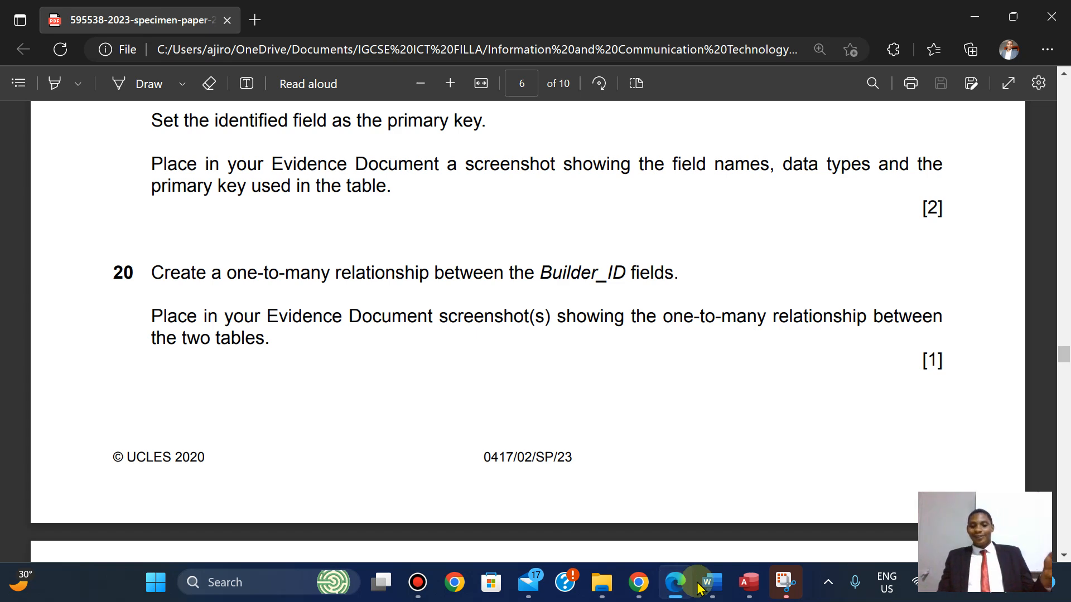
# Return to Access and bring up the SP02BUILDERS tab's save options.
pyautogui.click(675, 582)
pyautogui.click(783, 584)
pyautogui.click(784, 584)
pyautogui.rightClick(155, 92)
# Save and close the SP02BUILDERS table design.
pyautogui.click(171, 102)
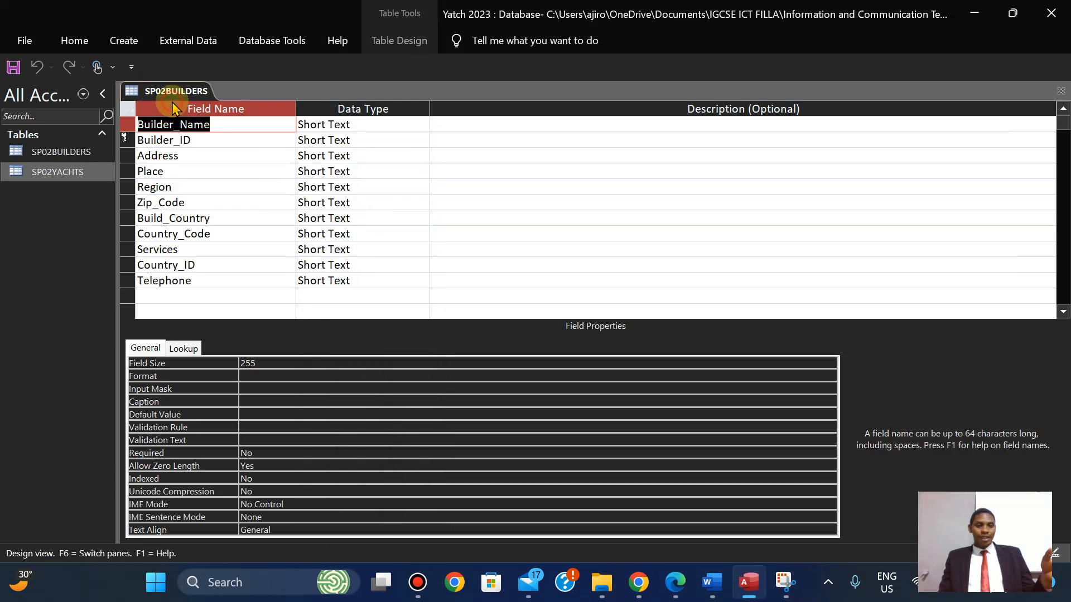
pyautogui.rightClick(152, 86)
pyautogui.click(192, 125)
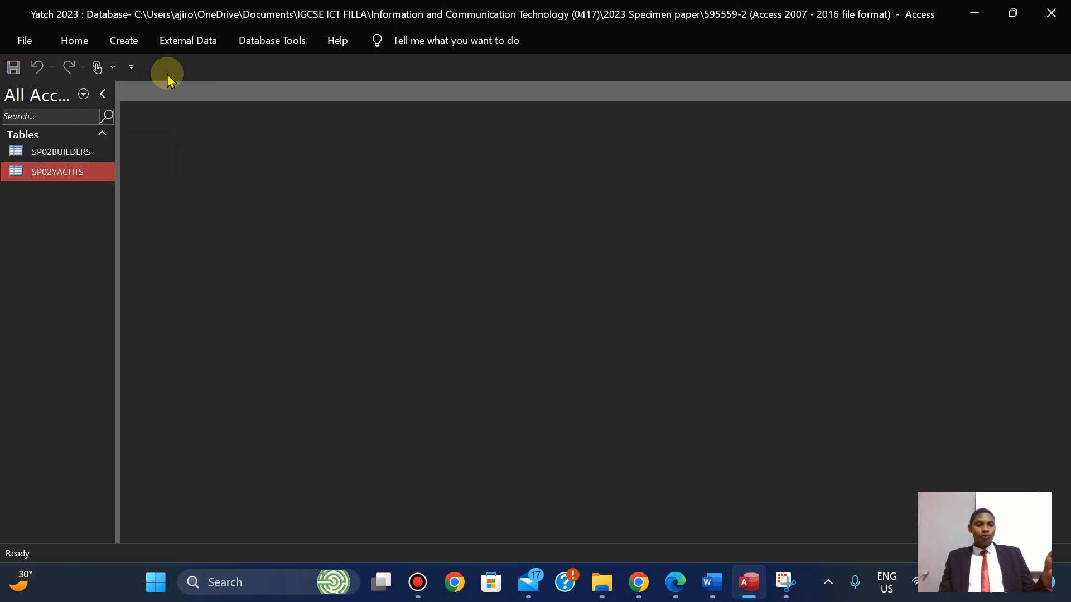
# Add SP02BUILDERS and SP02YACHTS to the Relationships window.
pyautogui.click(265, 45)
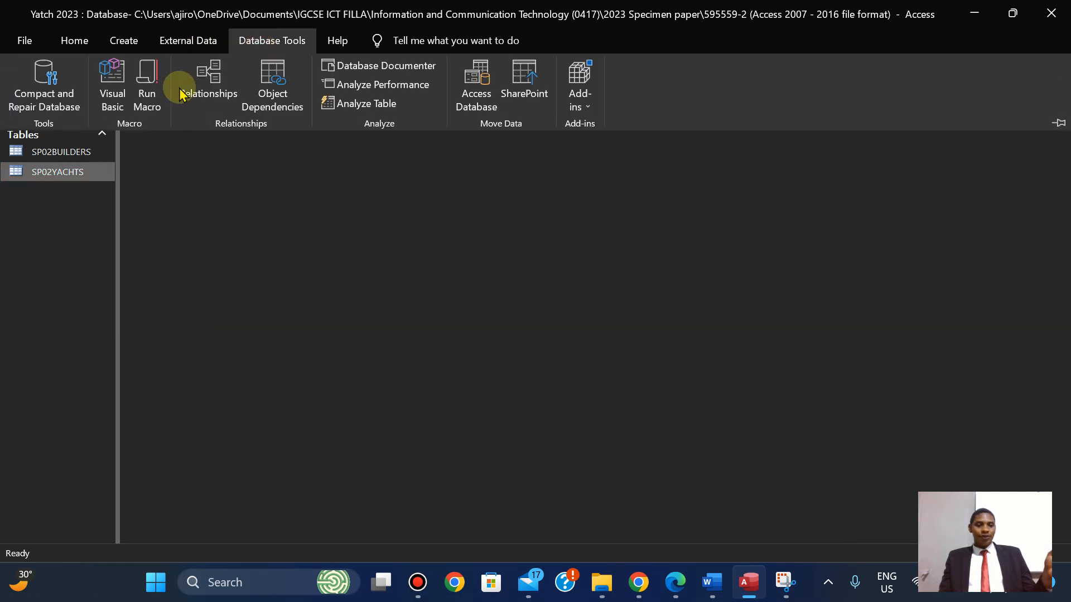
pyautogui.click(212, 84)
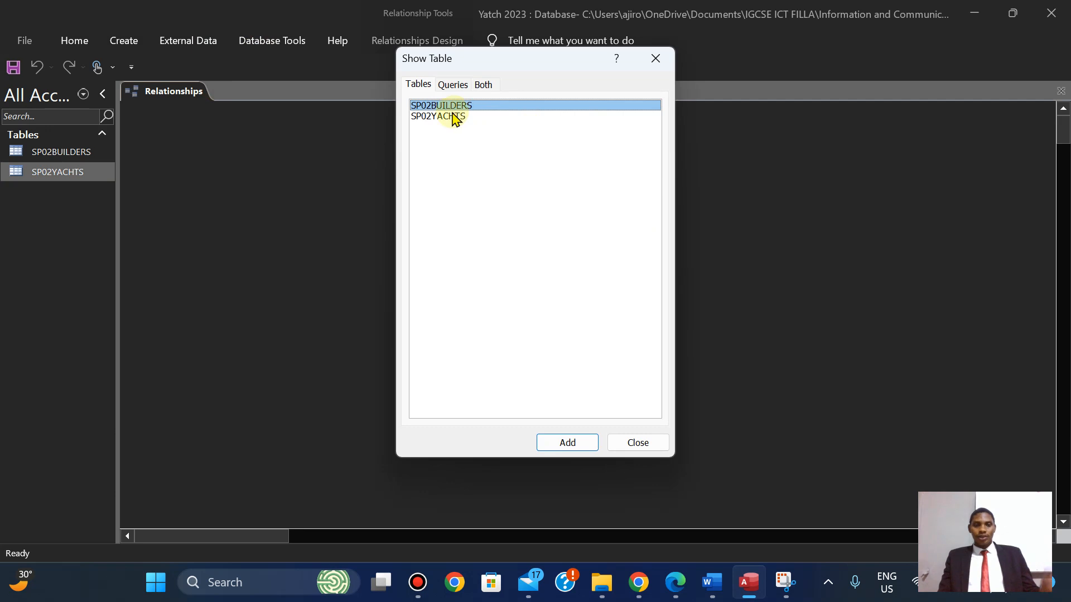
pyautogui.keyDown('shift'); pyautogui.click(452, 119); pyautogui.keyUp('shift')
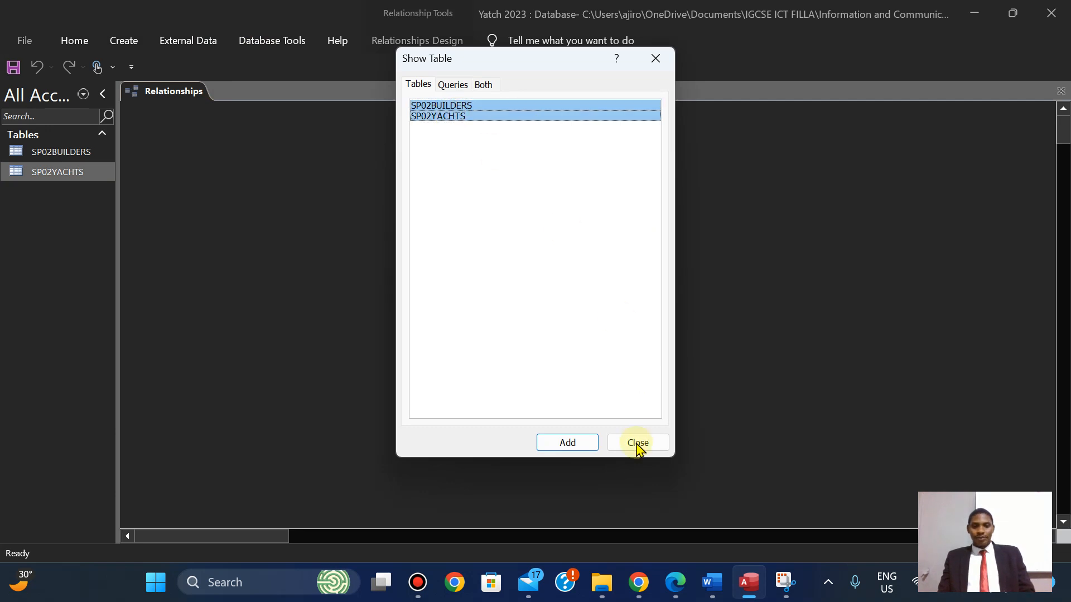
pyautogui.click(569, 442)
pyautogui.click(655, 58)
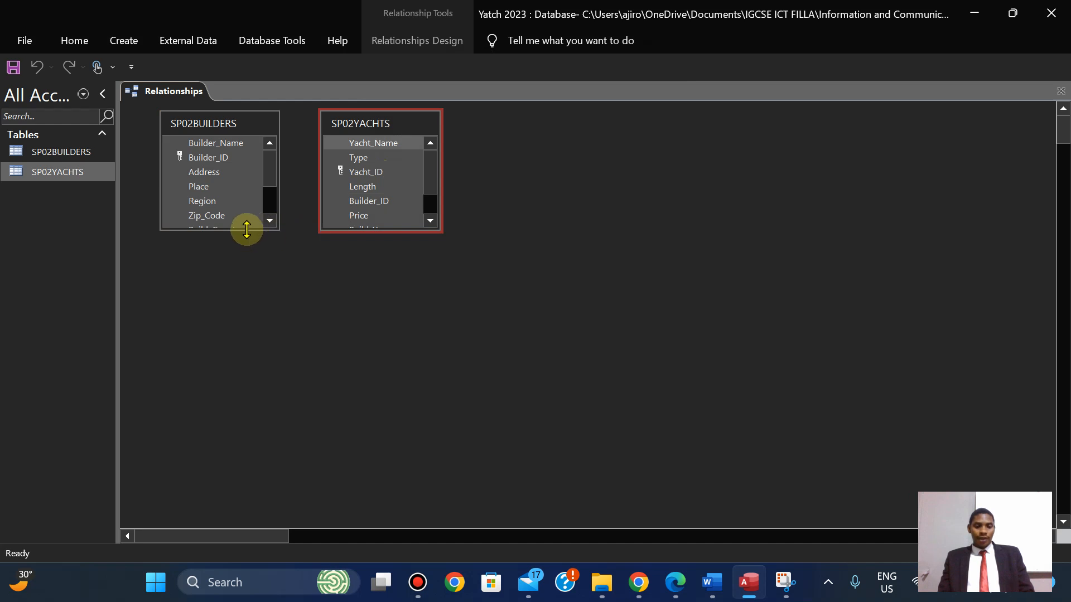
# Join SP02BUILDERS.Builder_ID to SP02YACHTS.Builder_ID as a one-to-many relationship.
pyautogui.doubleClick(246, 229)
pyautogui.click(404, 228)
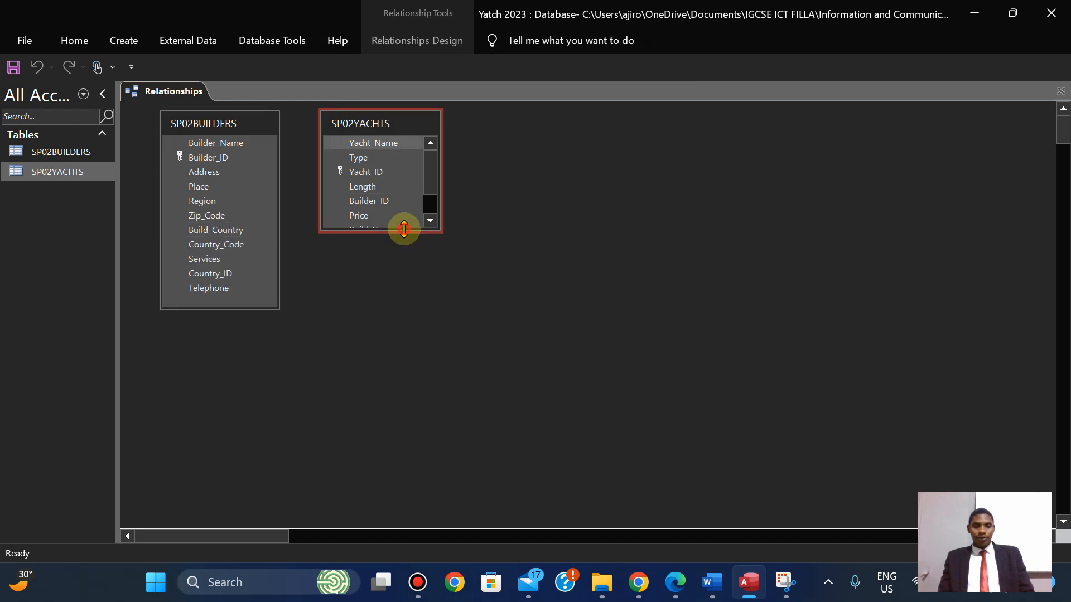
pyautogui.doubleClick(404, 229)
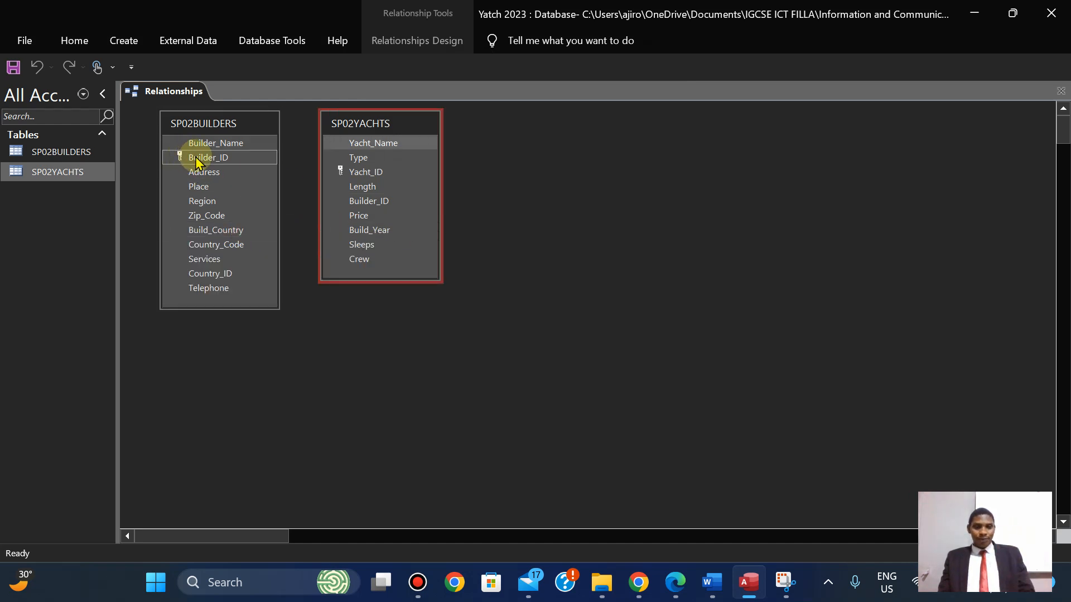
pyautogui.moveTo(222, 157); pyautogui.dragTo(365, 204)
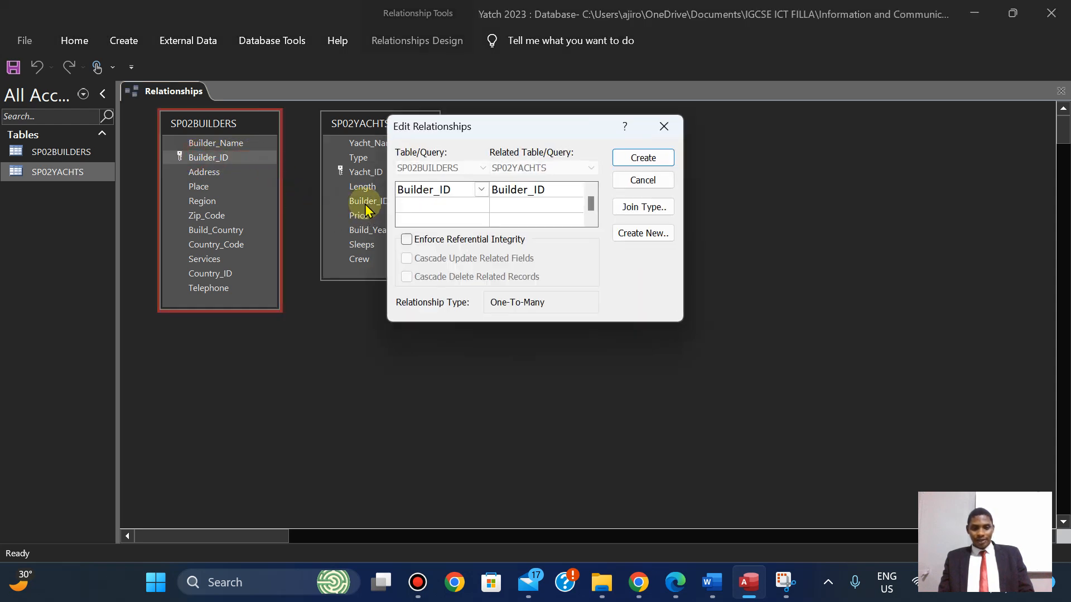
pyautogui.click(644, 158)
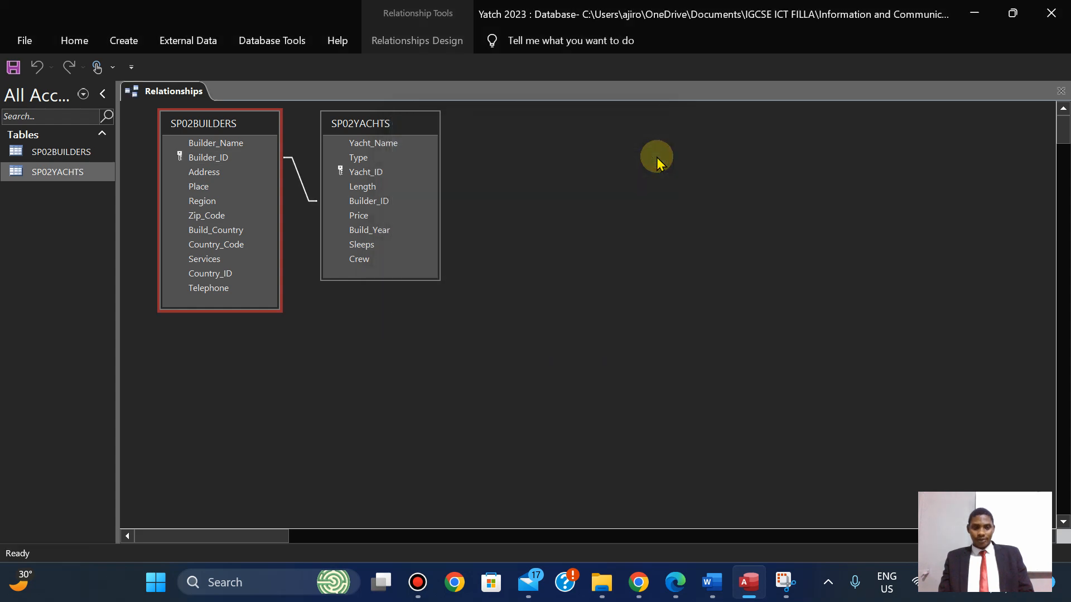
# Confirm against question 20 that the Builder_ID relationship is One-To-Many.
pyautogui.click(684, 581)
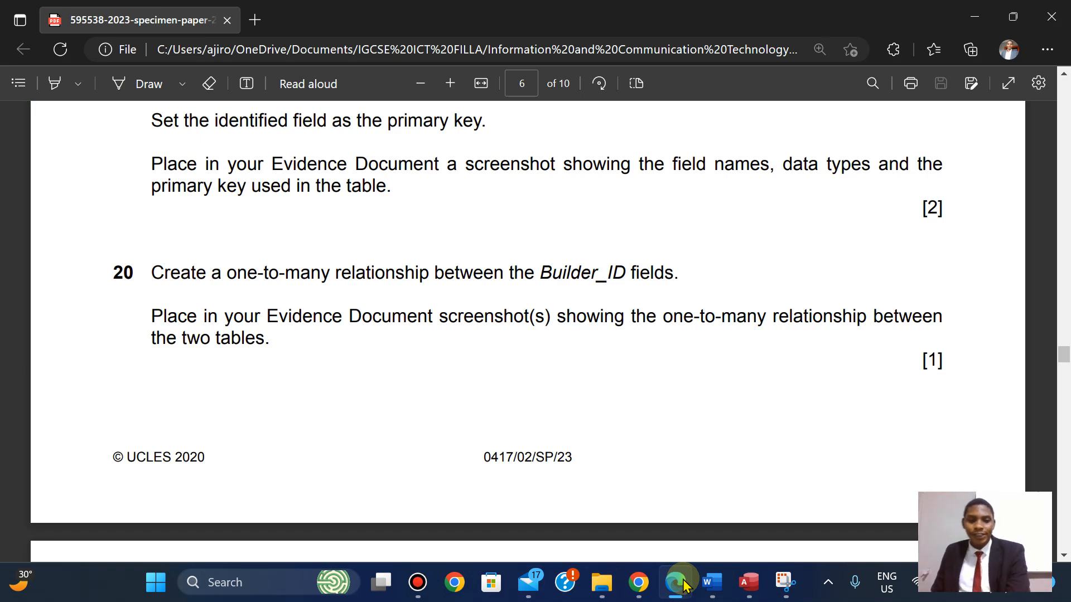
pyautogui.click(684, 583)
pyautogui.click(346, 216)
pyautogui.doubleClick(294, 175)
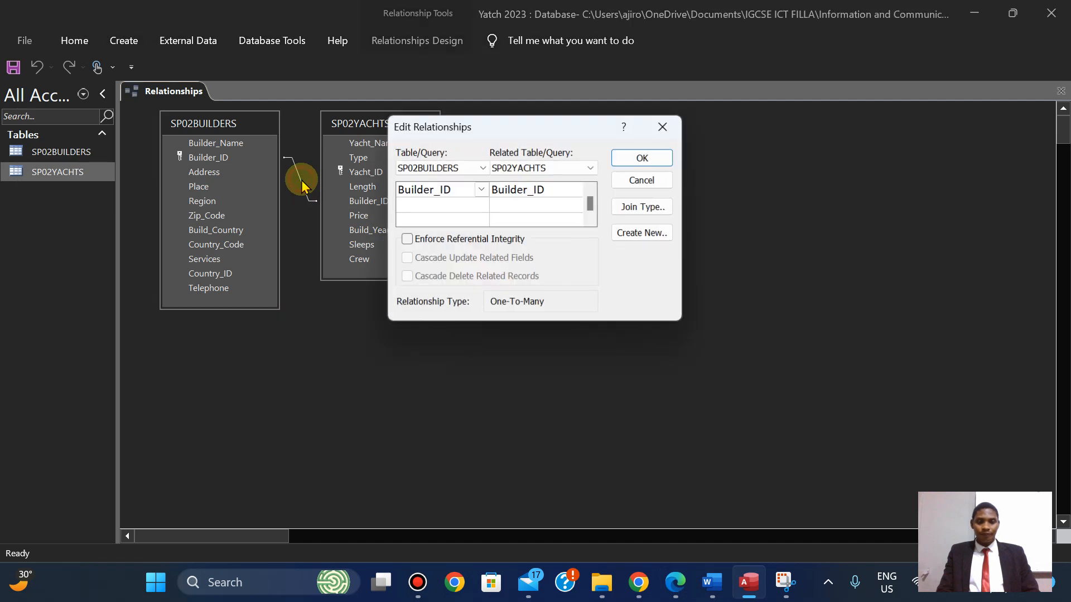
pyautogui.moveTo(518, 136); pyautogui.dragTo(559, 136)
pyautogui.click(706, 128)
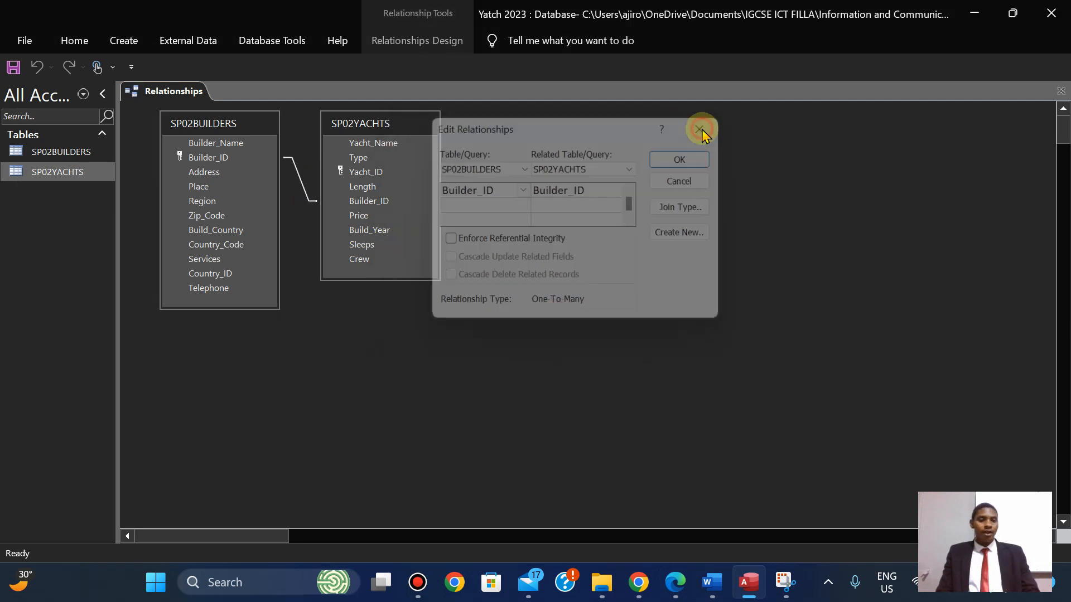
# Shift SP02BUILDERS and SP02YACHTS left so they sit neatly side by side.
pyautogui.click(203, 126)
pyautogui.moveTo(203, 126); pyautogui.dragTo(176, 122)
pyautogui.moveTo(363, 127); pyautogui.dragTo(325, 136)
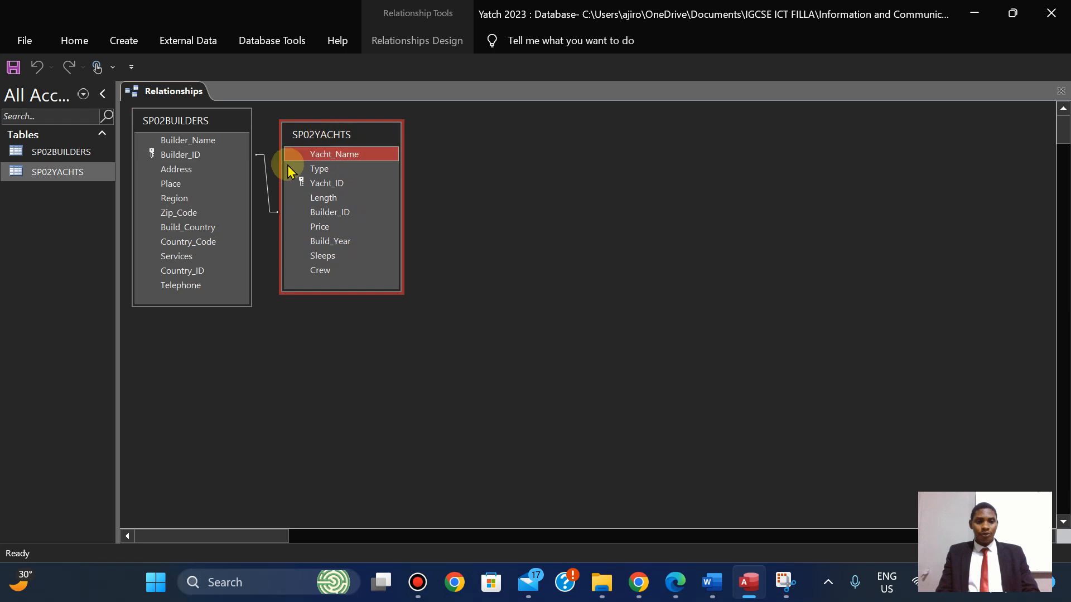
# Capture both linked tables together with the One-To-Many relationship details.
pyautogui.doubleClick(267, 190)
pyautogui.moveTo(546, 124); pyautogui.dragTo(573, 130)
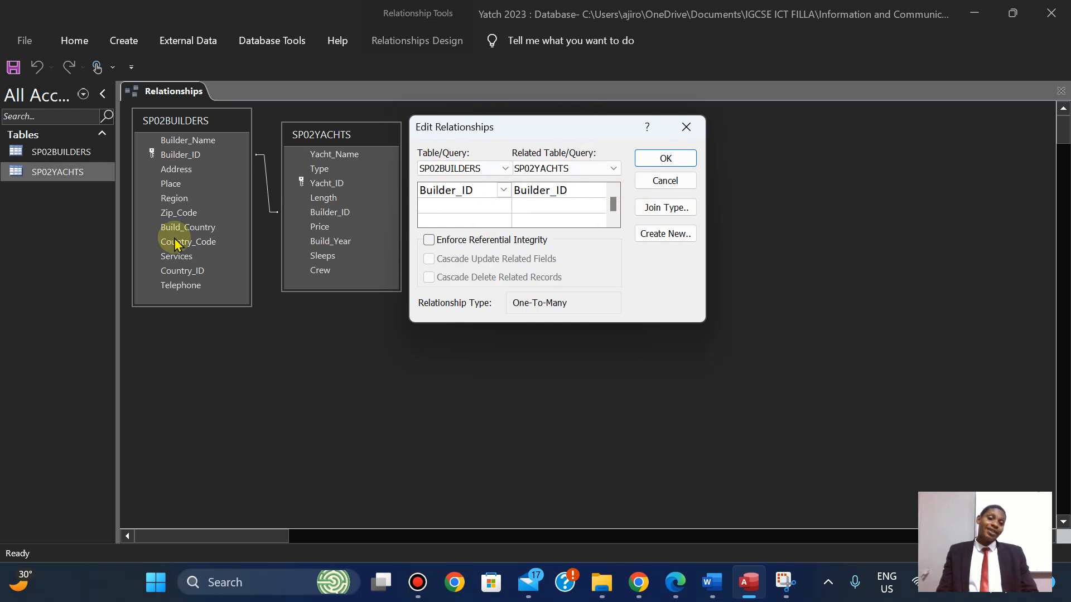
pyautogui.click(783, 586)
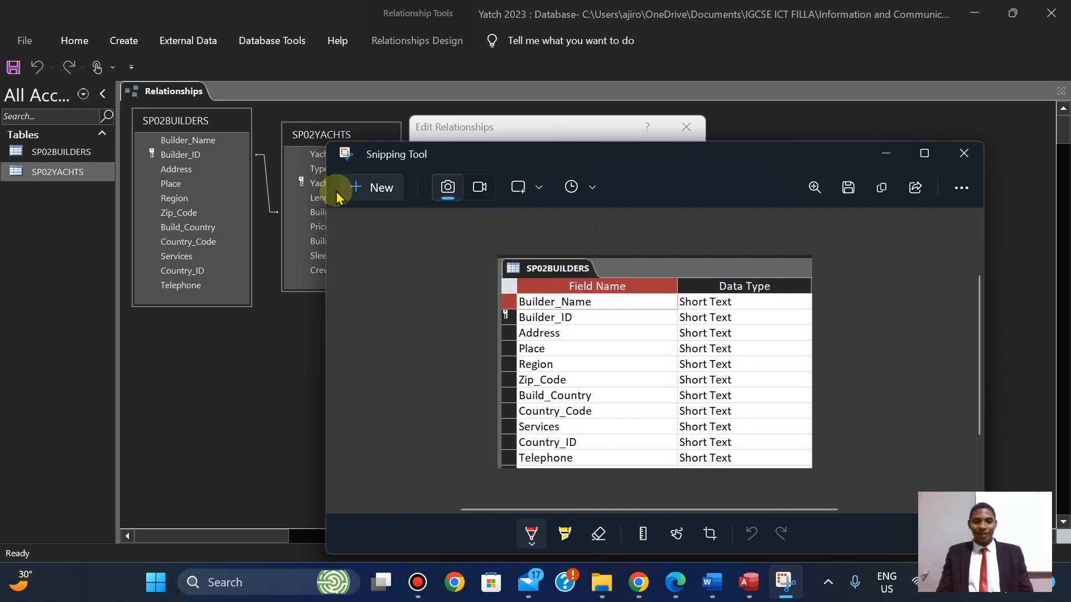
pyautogui.click(363, 187)
pyautogui.moveTo(117, 80); pyautogui.dragTo(739, 349)
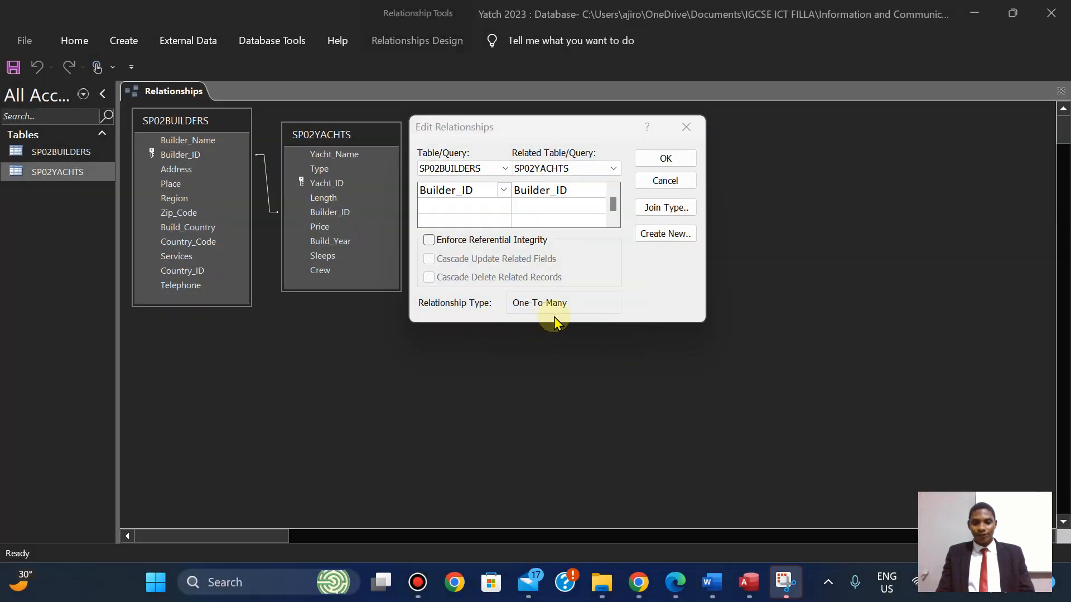
# Copy the relationship capture and return to the Word evidence document.
pyautogui.click(786, 589)
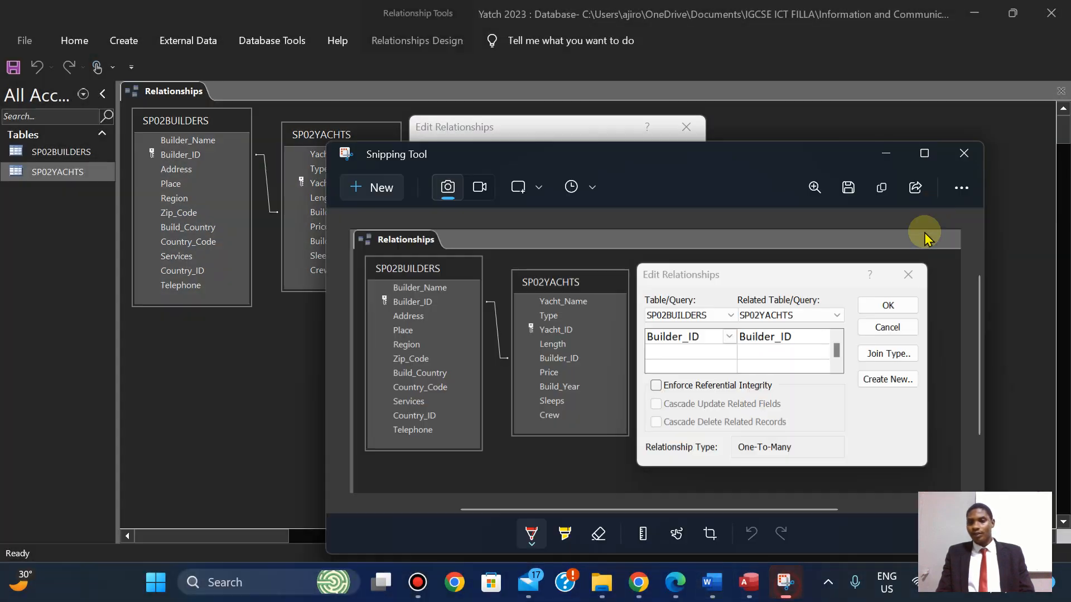
pyautogui.click(879, 192)
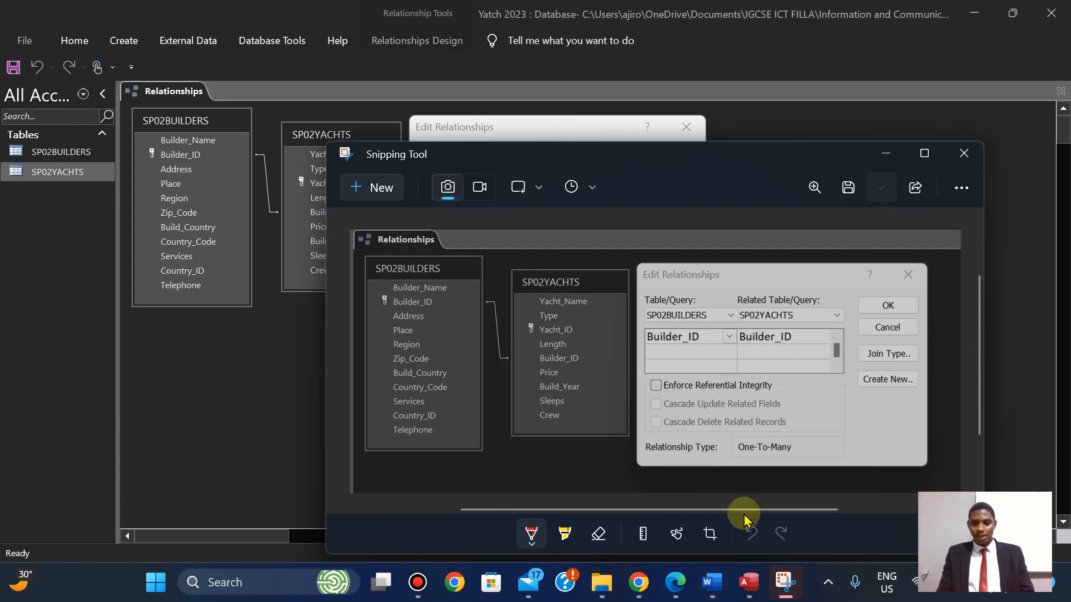
pyautogui.click(714, 584)
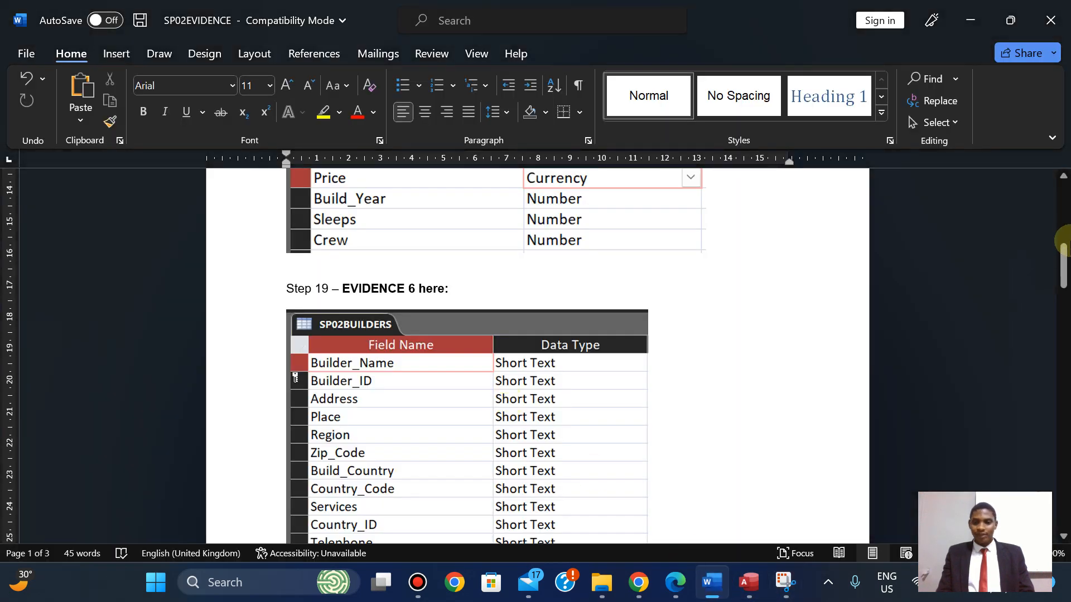
# Paste the relationship screenshot under Step 20 – Evidence 7, then show question 21 in Edge.
pyautogui.moveTo(1064, 263); pyautogui.dragTo(1063, 310)
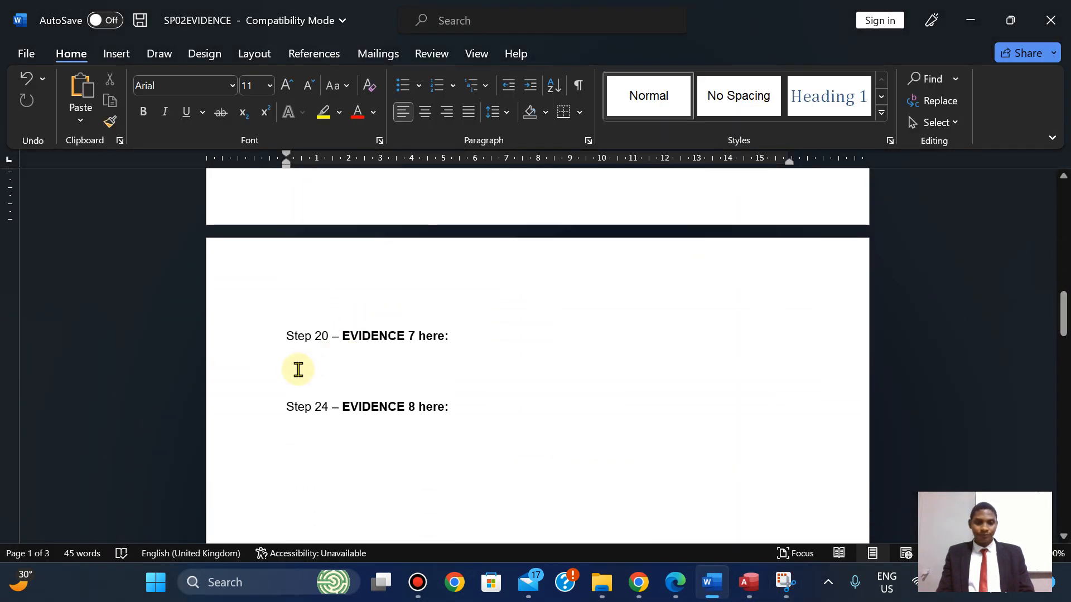
pyautogui.click(292, 369)
pyautogui.hotkey('ctrl', 'v')
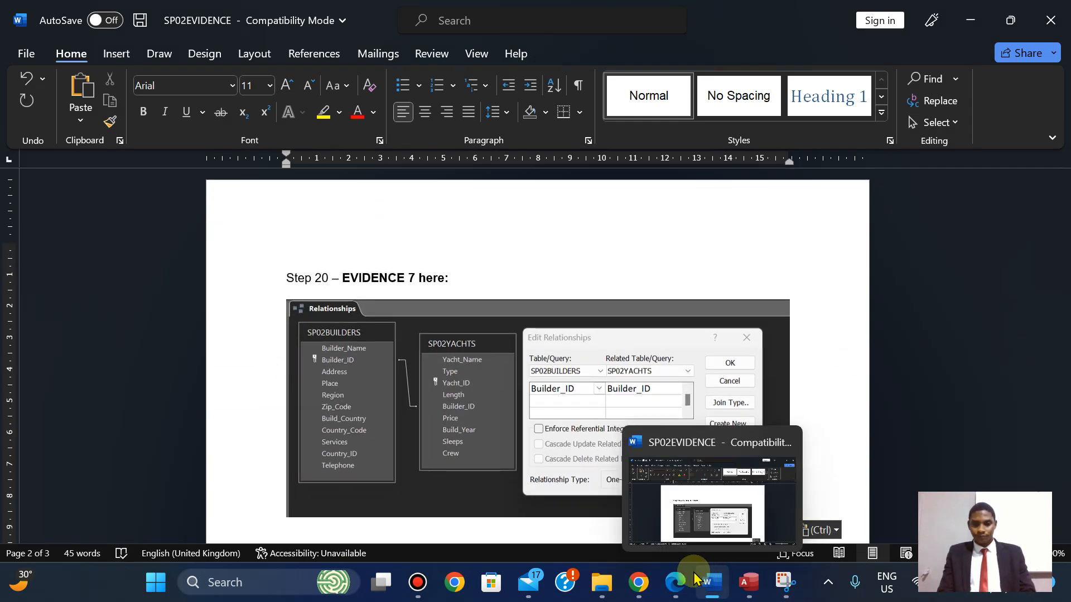
pyautogui.click(675, 585)
pyautogui.press('Down')
pyautogui.press('Down')
pyautogui.press('Down')
pyautogui.press('Down')
pyautogui.press('Down')
pyautogui.press('Down')
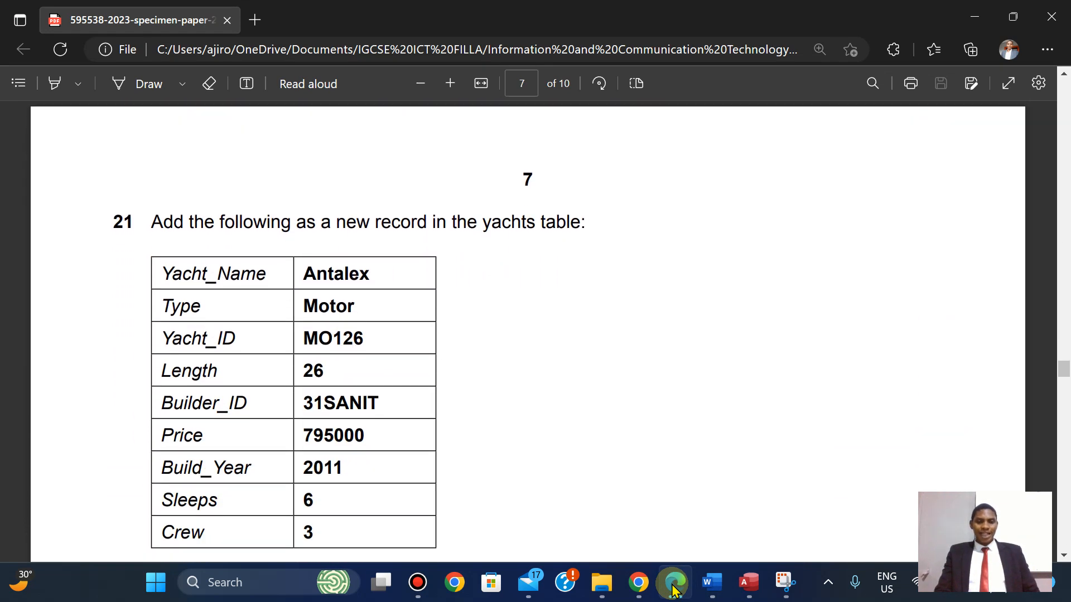
# Read the rest of question 21, then switch back to Access's Edit Relationships dialog.
pyautogui.press('Down')
pyautogui.press('Down')
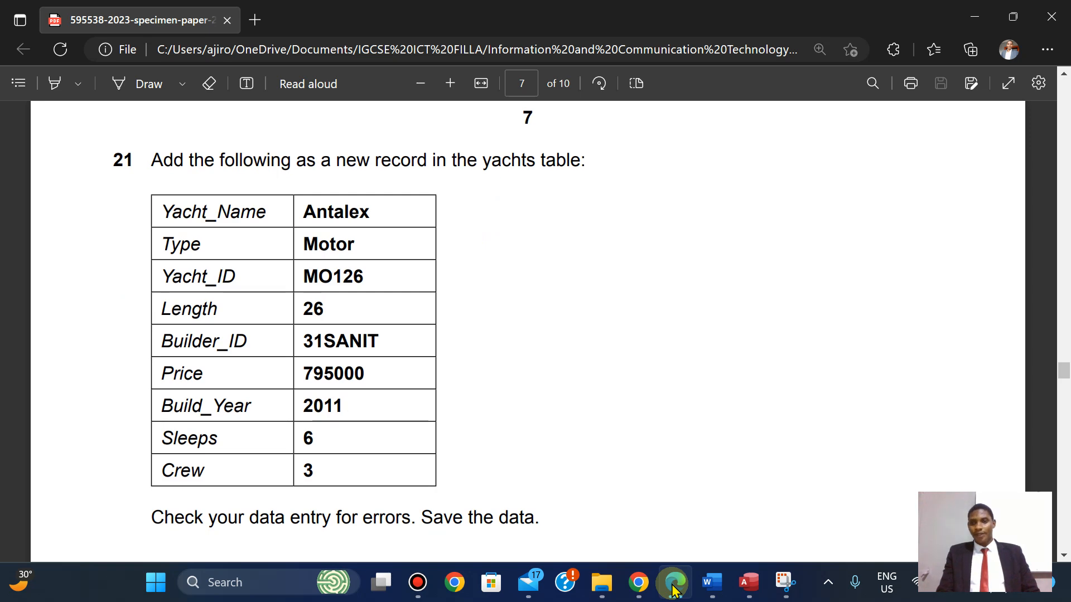
pyautogui.moveTo(1012, 17)
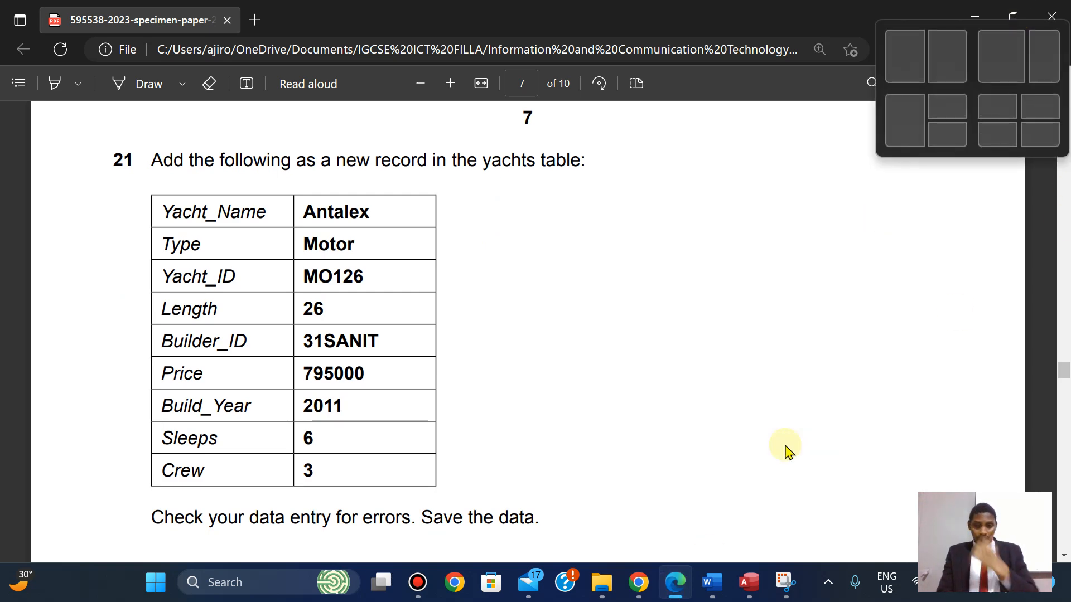
pyautogui.click(748, 582)
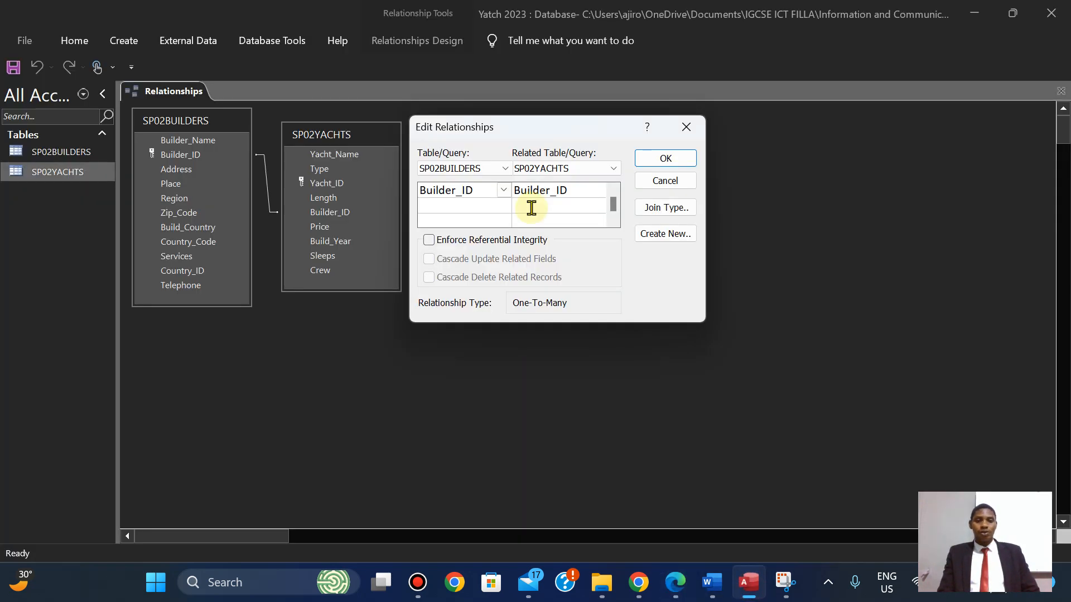
# Confirm the Builder_ID relationship, then save and close the Relationships layout.
pyautogui.click(684, 163)
pyautogui.rightClick(168, 102)
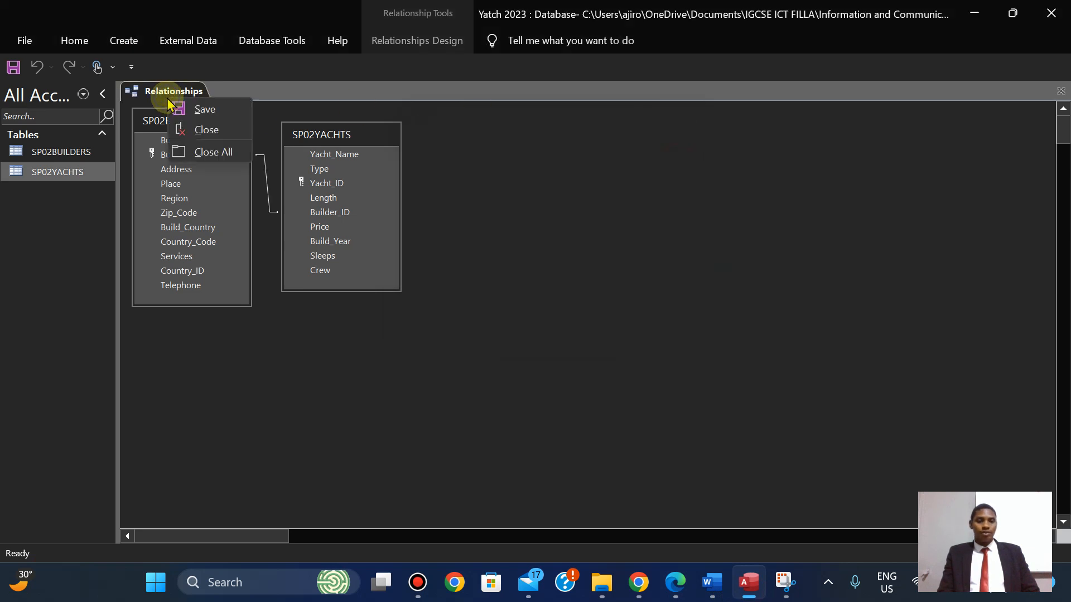
pyautogui.click(186, 108)
pyautogui.rightClick(164, 88)
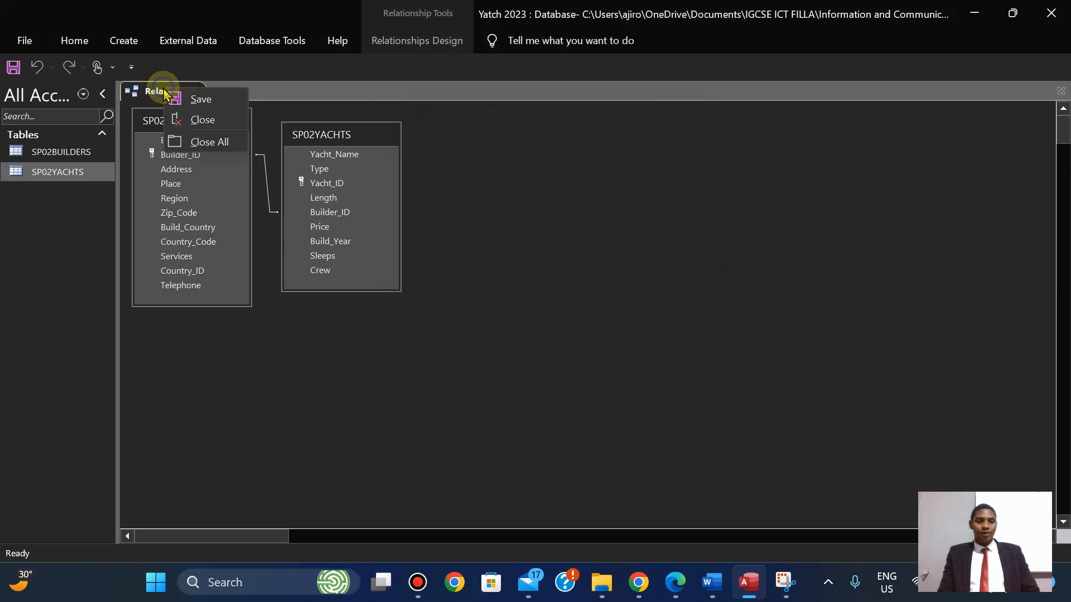
pyautogui.click(199, 119)
# Open SP02BUILDERS and expand then collapse Acora Yachting's linked yachts.
pyautogui.doubleClick(74, 150)
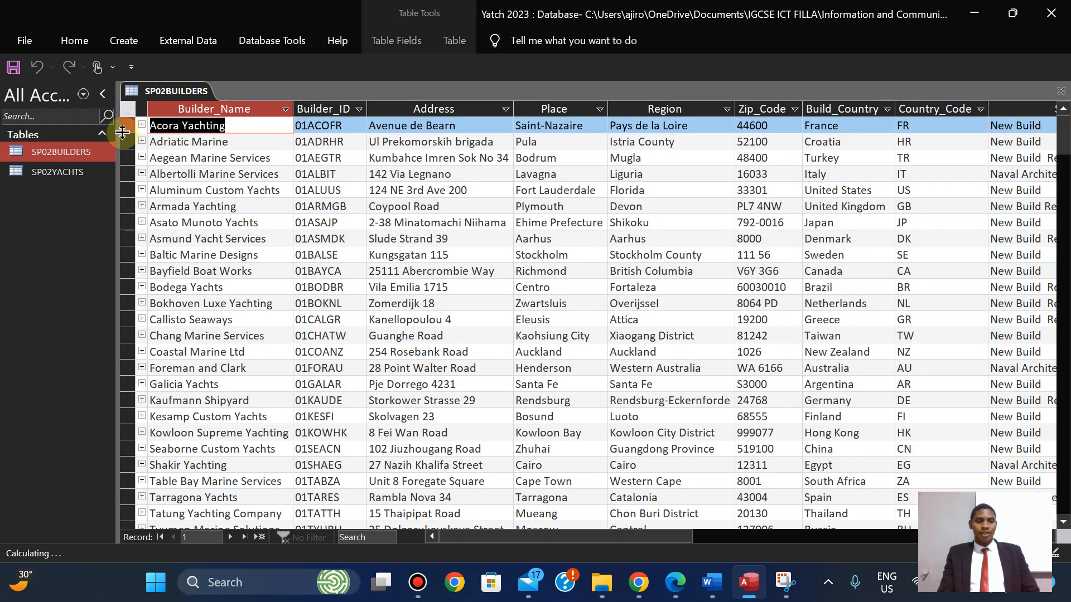
pyautogui.click(142, 125)
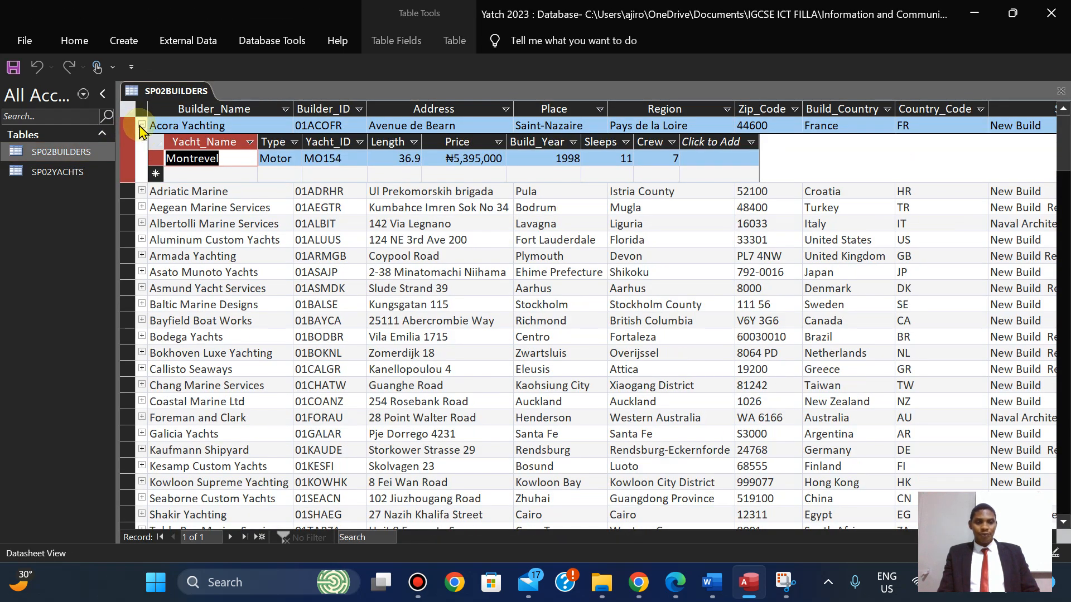
pyautogui.click(142, 125)
pyautogui.click(142, 125)
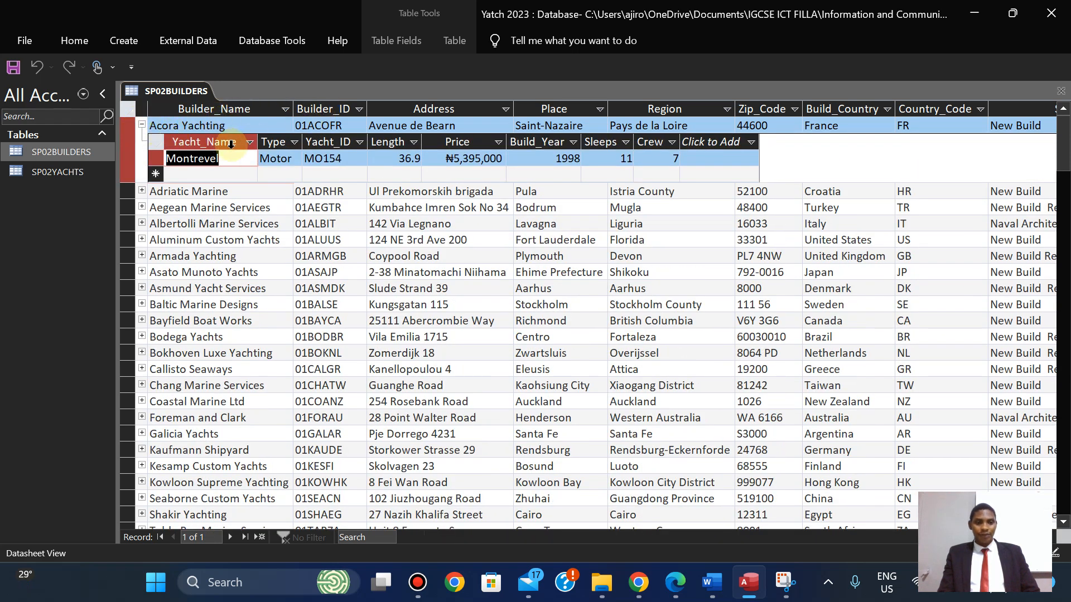
pyautogui.click(142, 125)
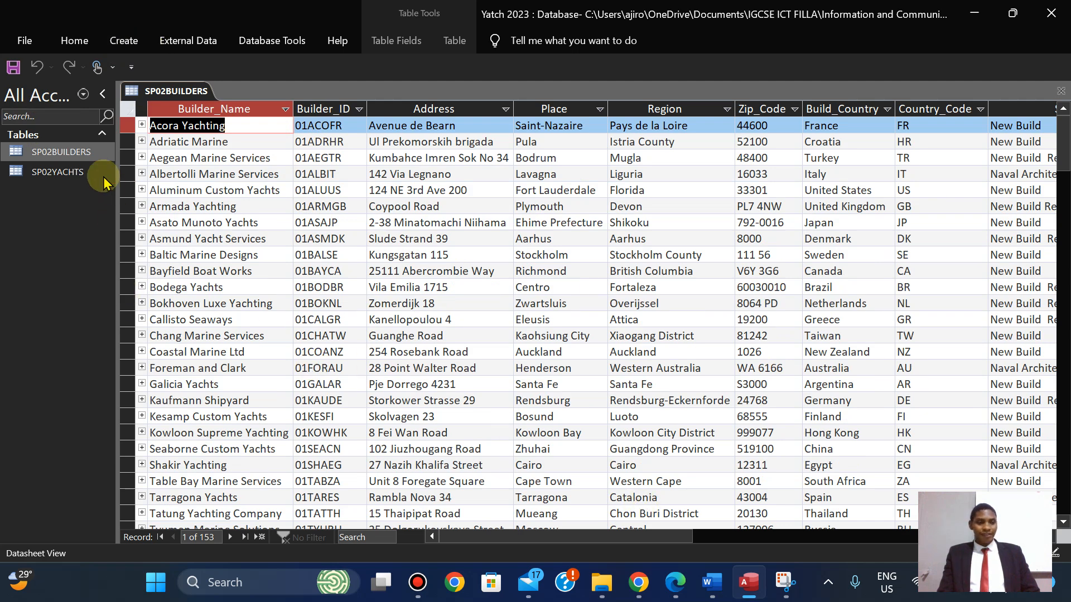
# Open the SP02YACHTS datasheet and close SP02BUILDERS.
pyautogui.doubleClick(58, 172)
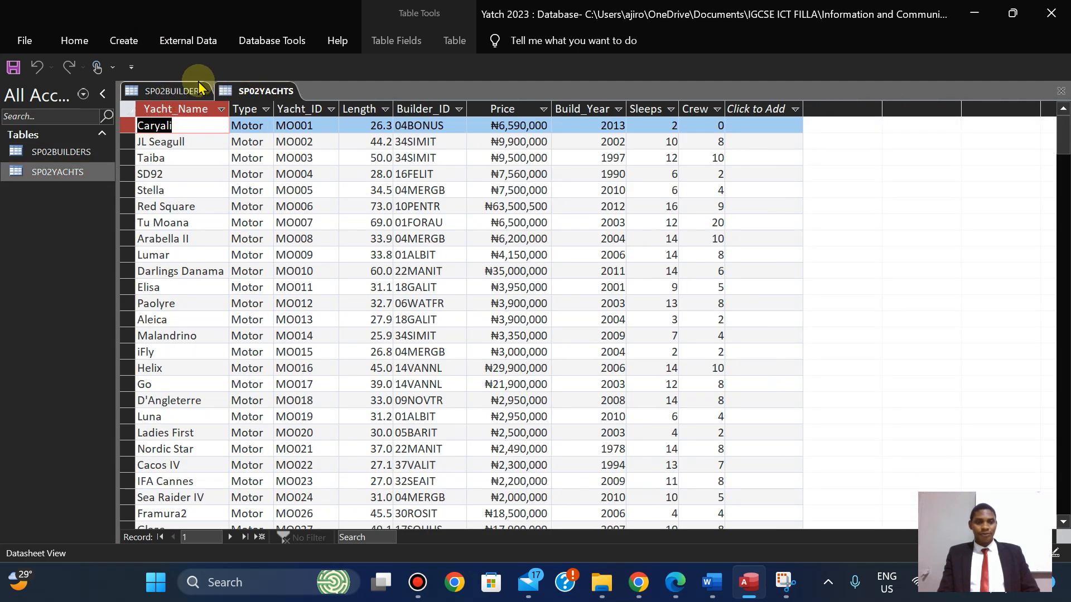
pyautogui.rightClick(179, 89)
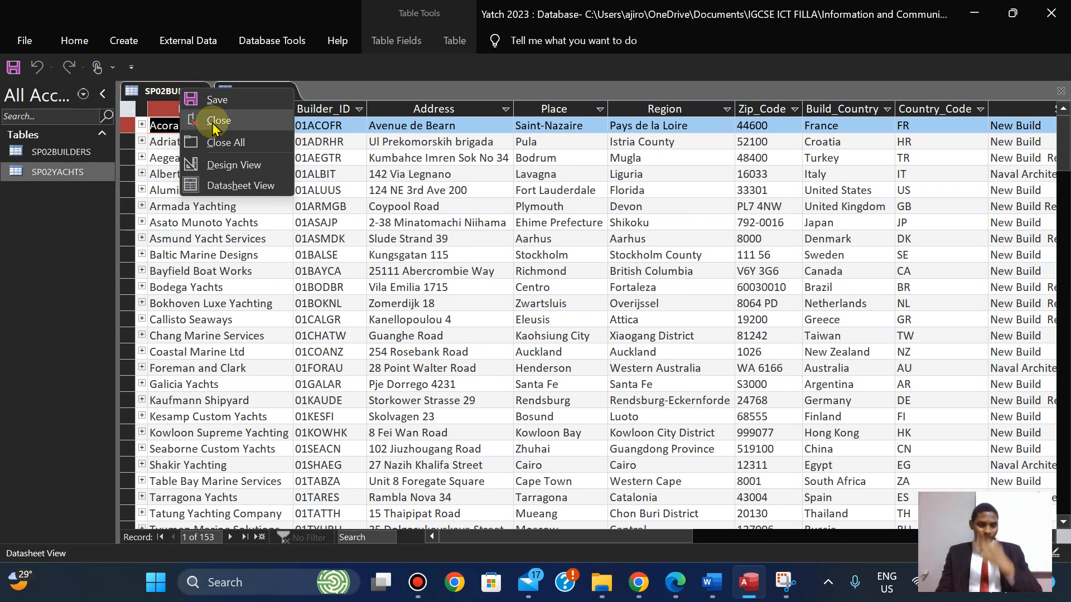
pyautogui.click(212, 121)
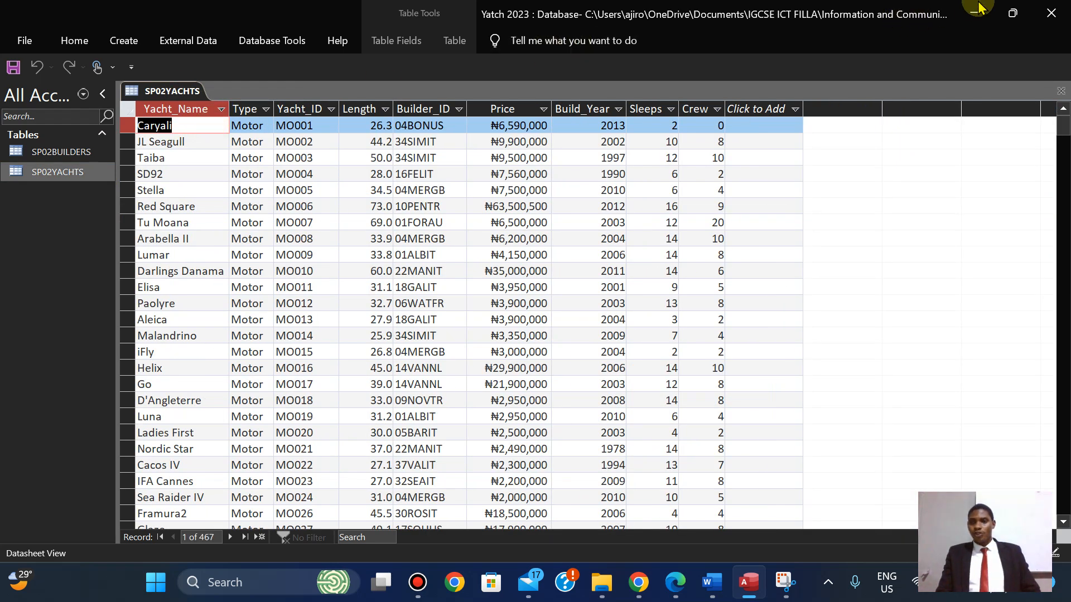
# Snap Access's SP02YACHTS datasheet left and Edge's question 21 right.
pyautogui.moveTo(1009, 12)
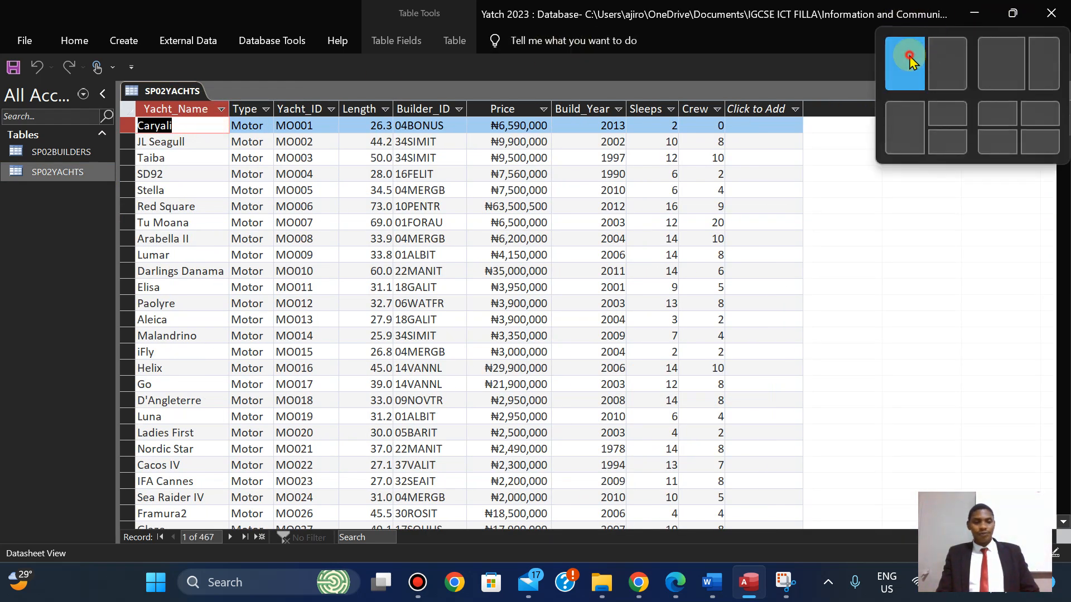
pyautogui.click(910, 59)
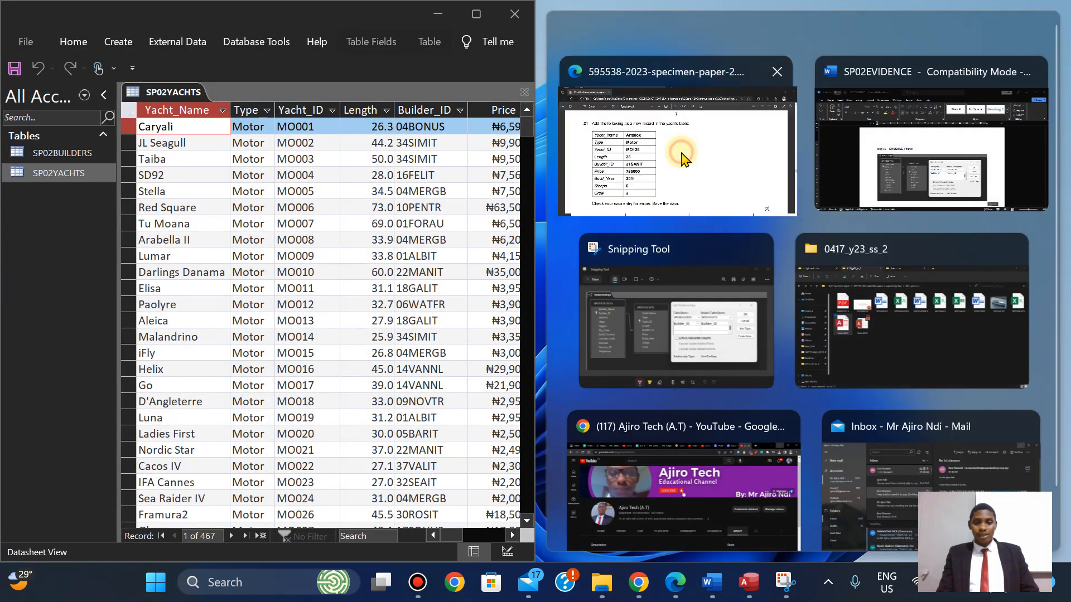
pyautogui.click(678, 154)
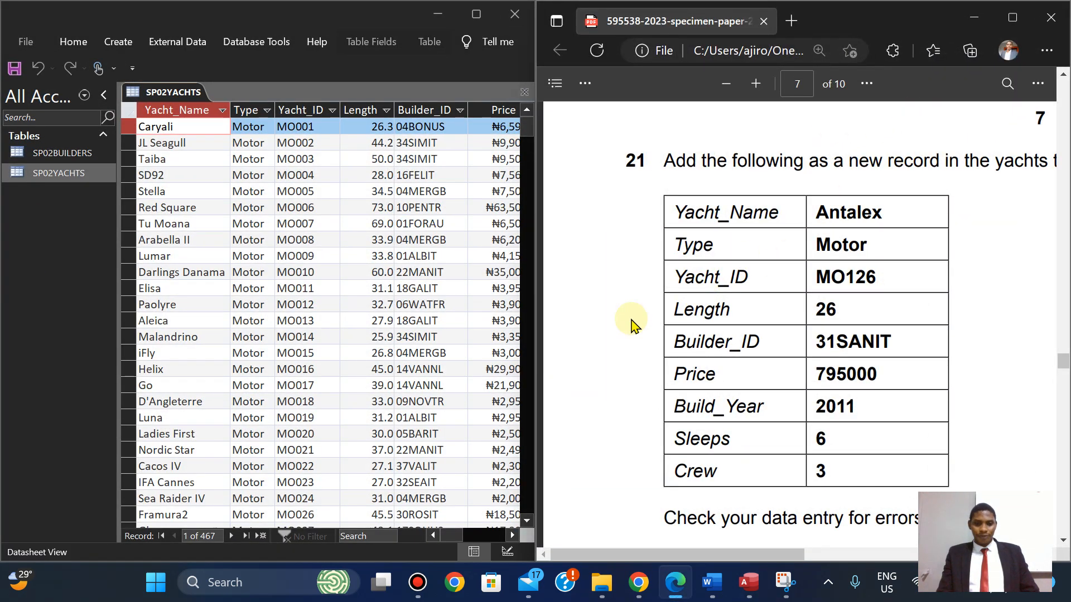
pyautogui.moveTo(530, 146); pyautogui.dragTo(526, 116)
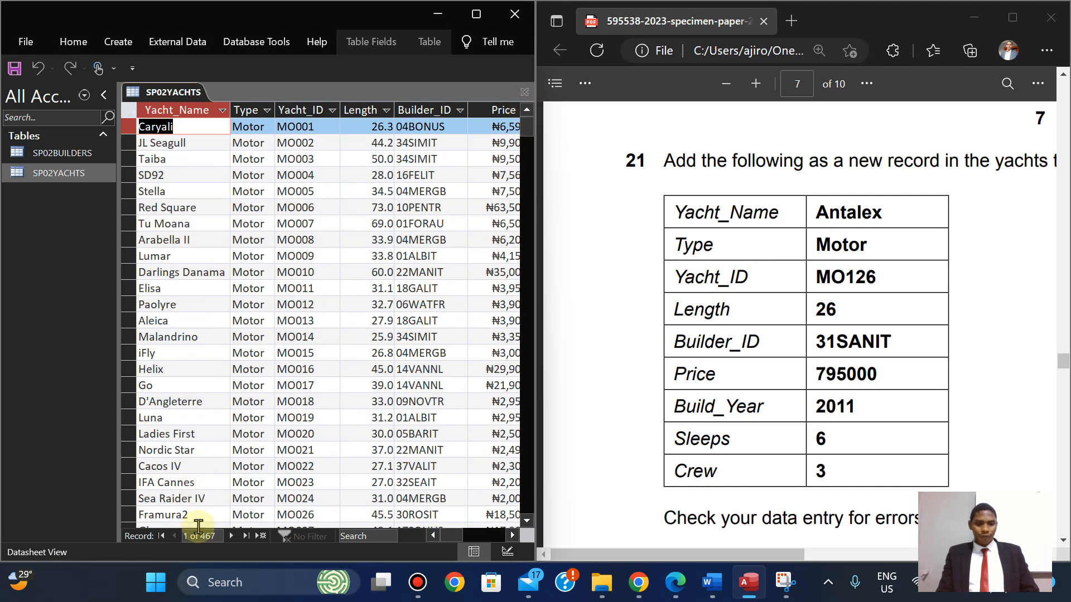
# Add a new yacht record after the last one: Antalex, Motor, Yacht_ID MO126, length 26.0.
pyautogui.click(245, 536)
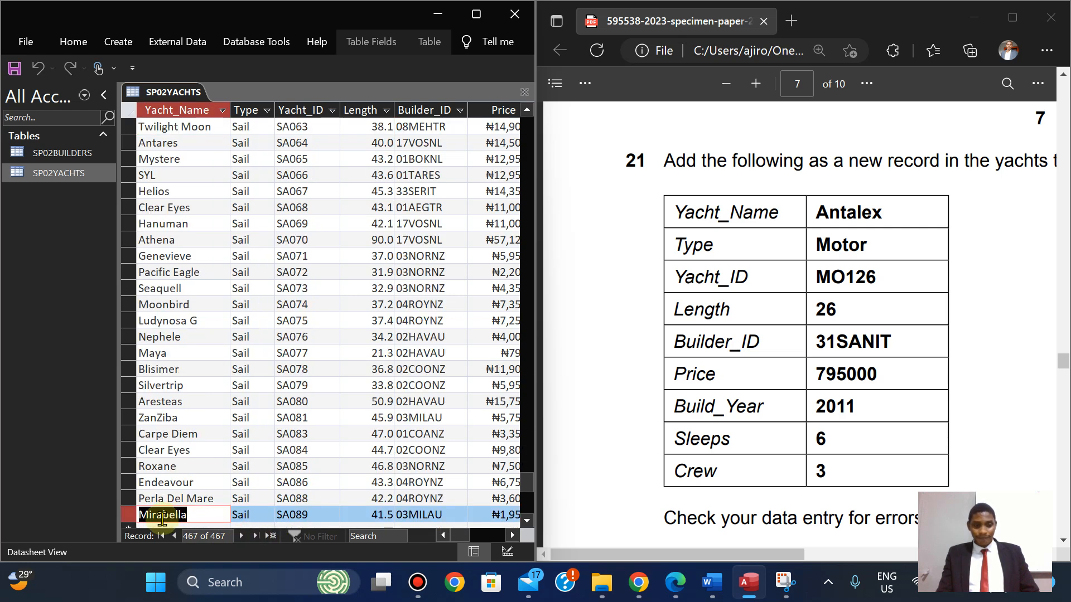
pyautogui.click(270, 536)
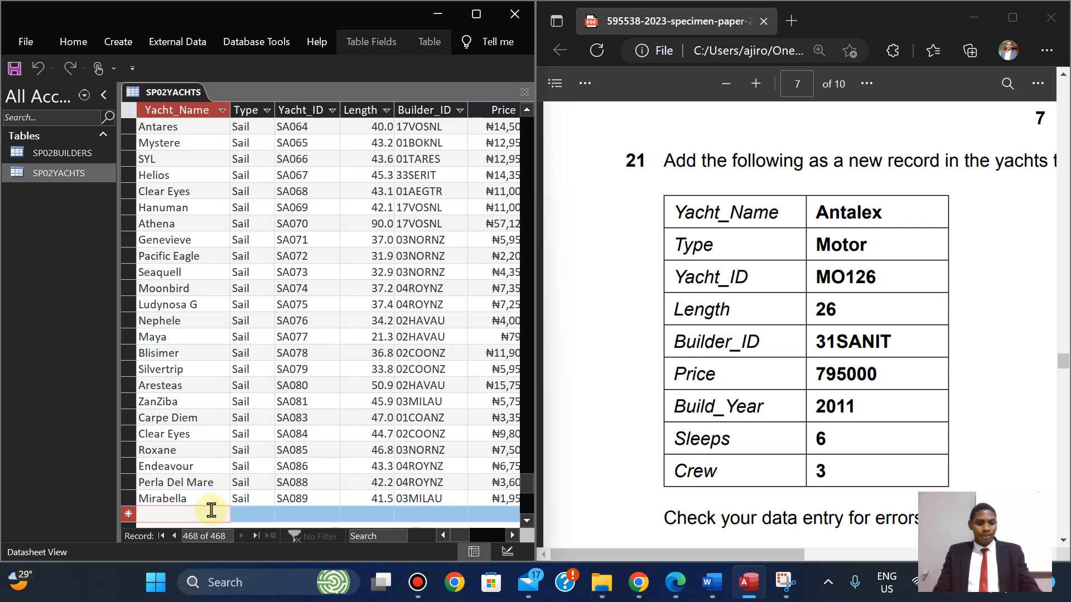
pyautogui.write('Antalex')
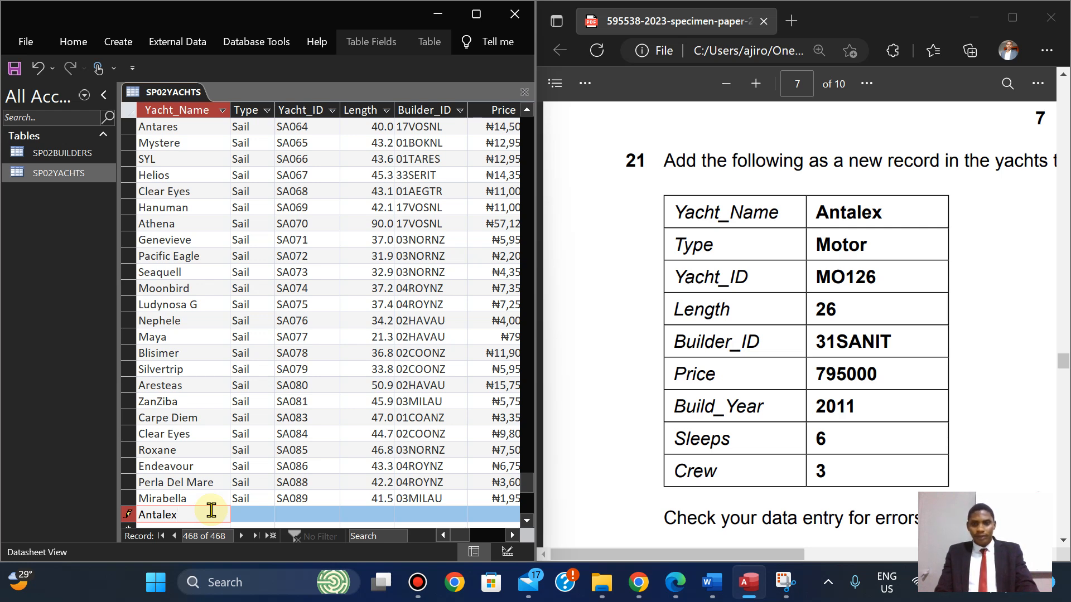
pyautogui.press('Tab')
pyautogui.write('Mot')
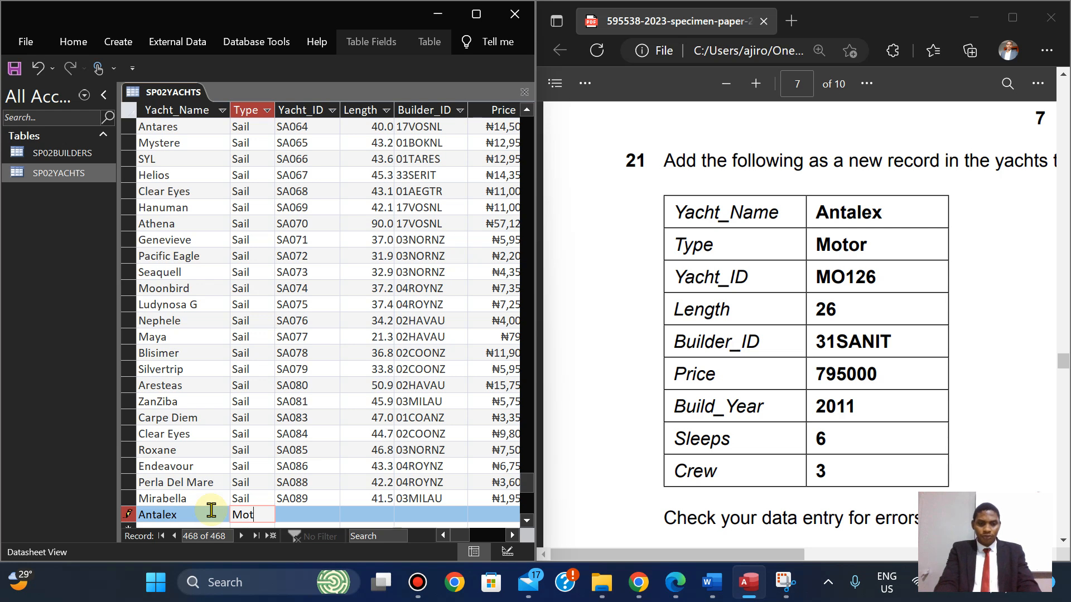
pyautogui.write('or')
pyautogui.press('Tab')
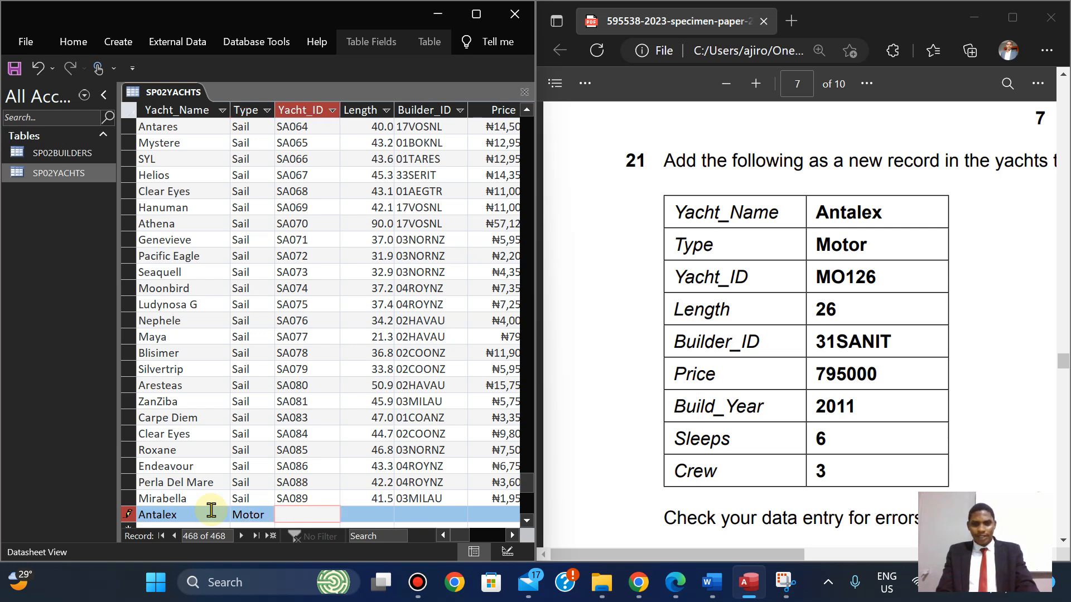
pyautogui.write('MO126')
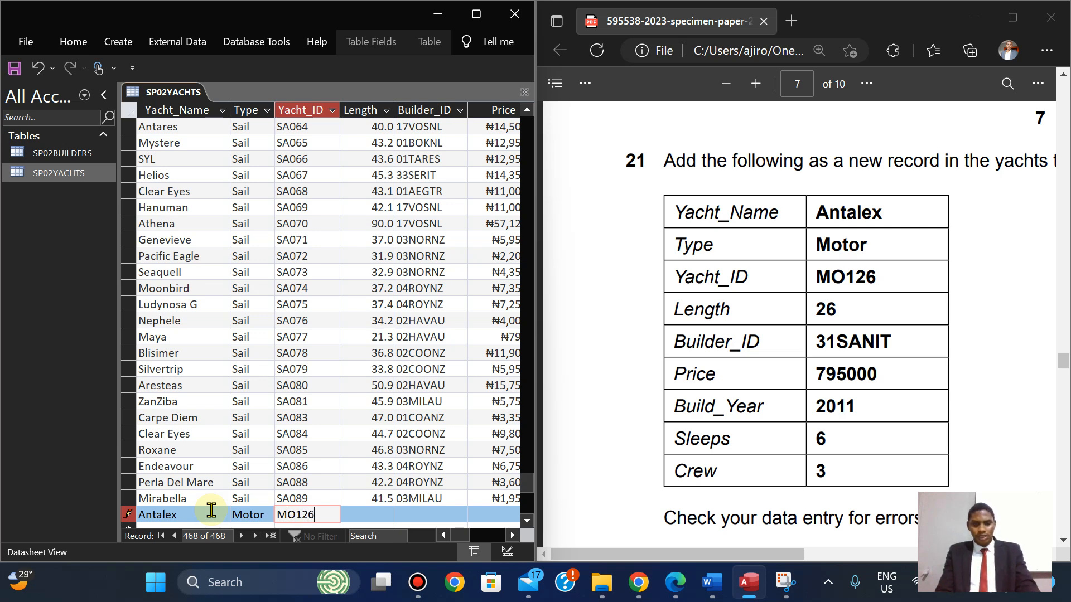
pyautogui.press('Tab')
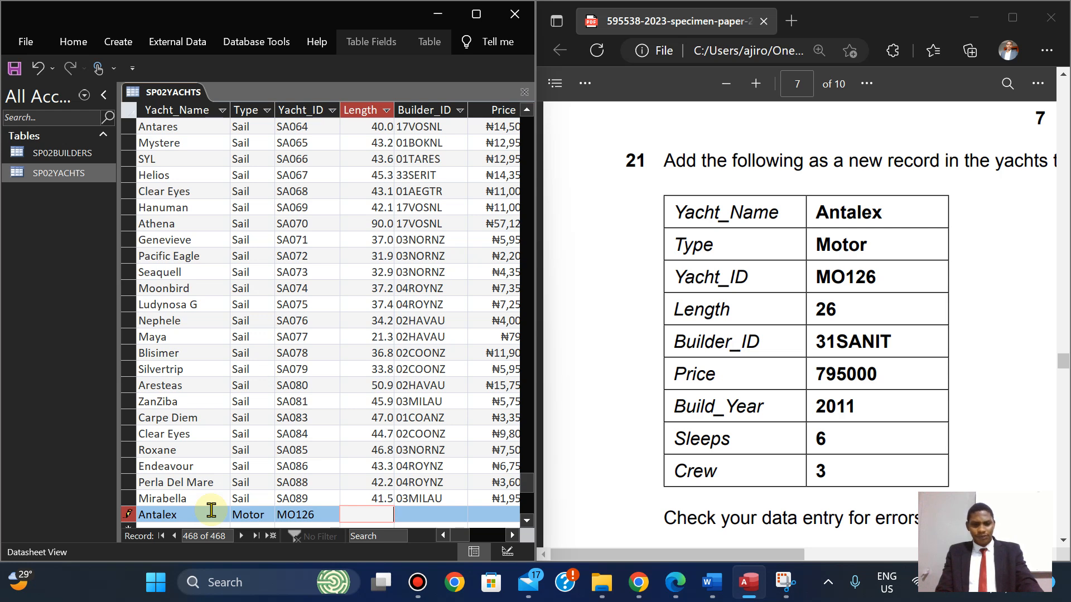
pyautogui.press('Tab')
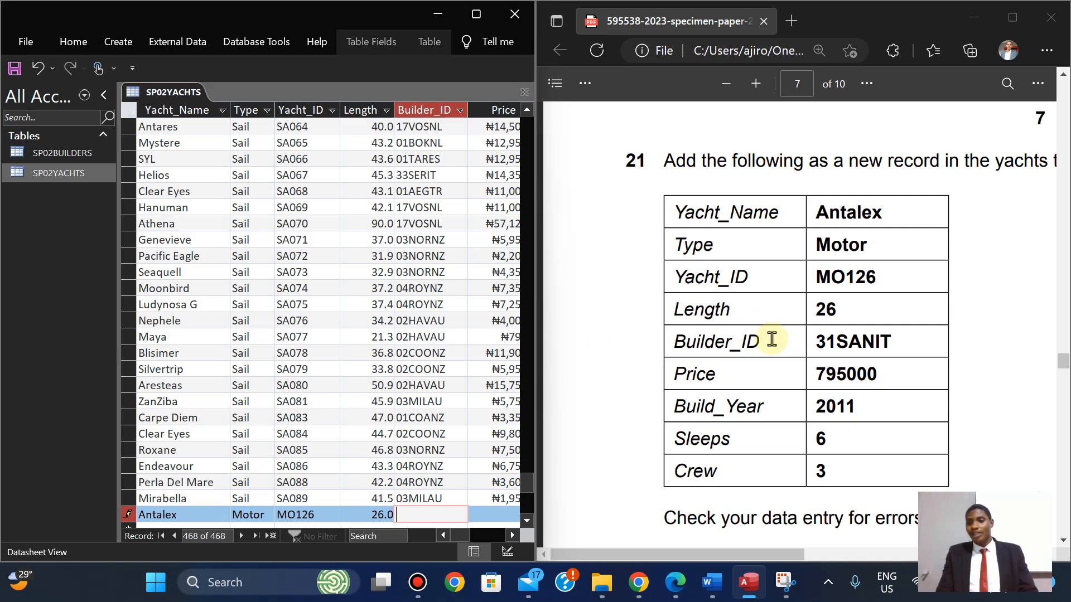
# Return to the new Antalex record and enter Builder_ID 31SANIT in capitals.
pyautogui.moveTo(1062, 363); pyautogui.dragTo(1062, 332)
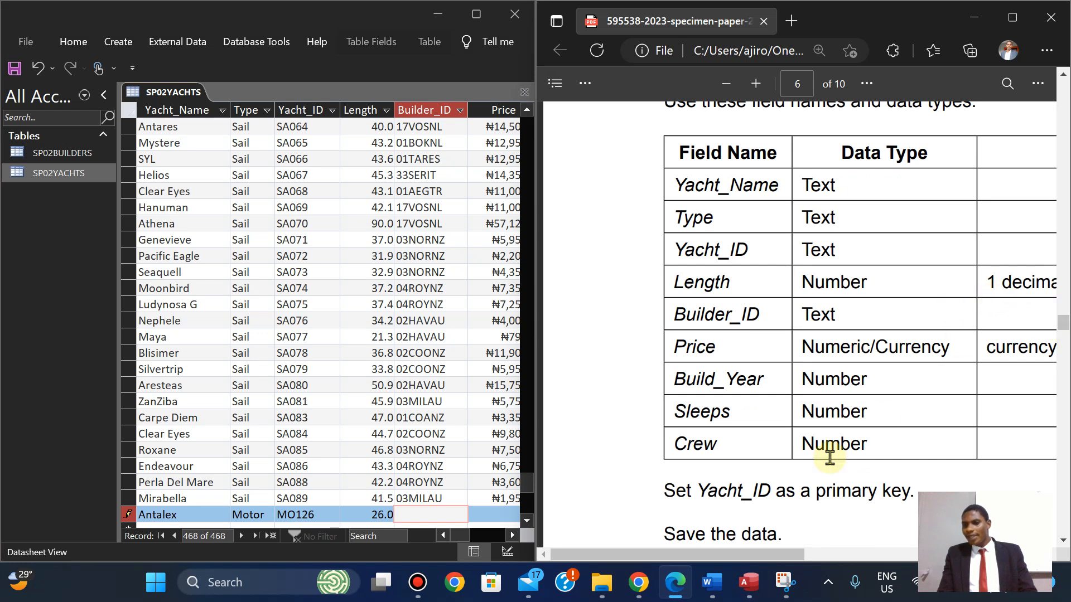
pyautogui.moveTo(726, 559)
pyautogui.mouseDown()
pyautogui.moveTo(775, 555)
pyautogui.moveTo(725, 549)
pyautogui.moveTo(732, 557)
pyautogui.mouseUp()
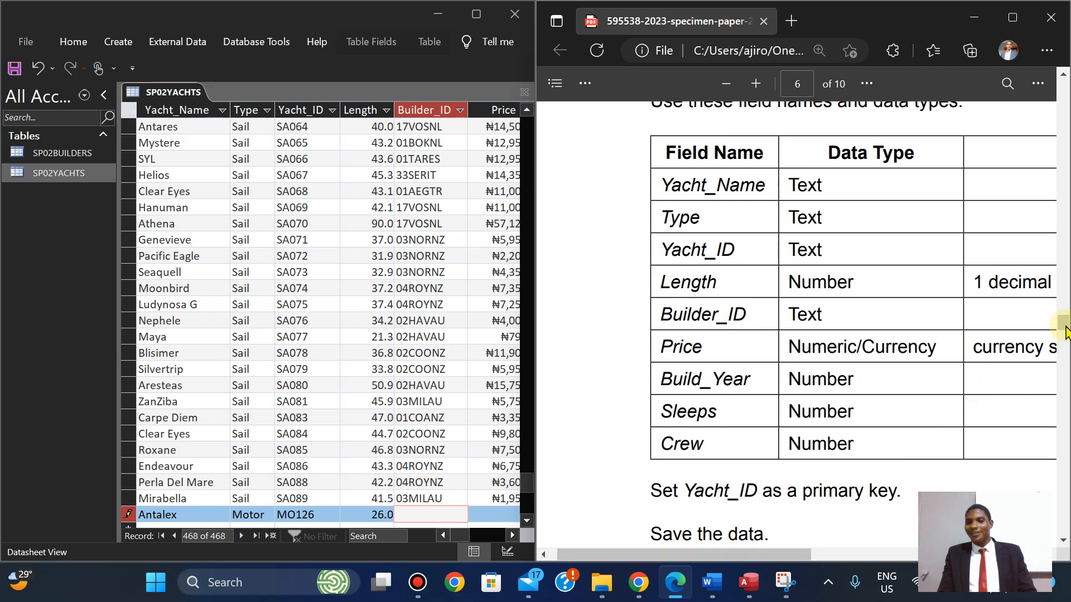
pyautogui.moveTo(1064, 326); pyautogui.dragTo(1065, 365)
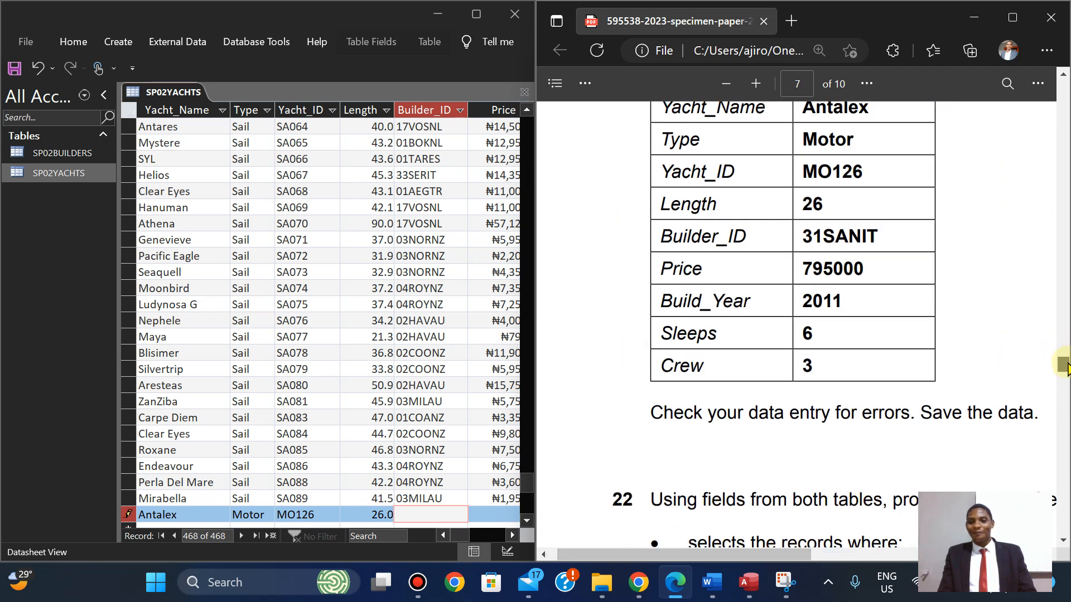
pyautogui.click(425, 513)
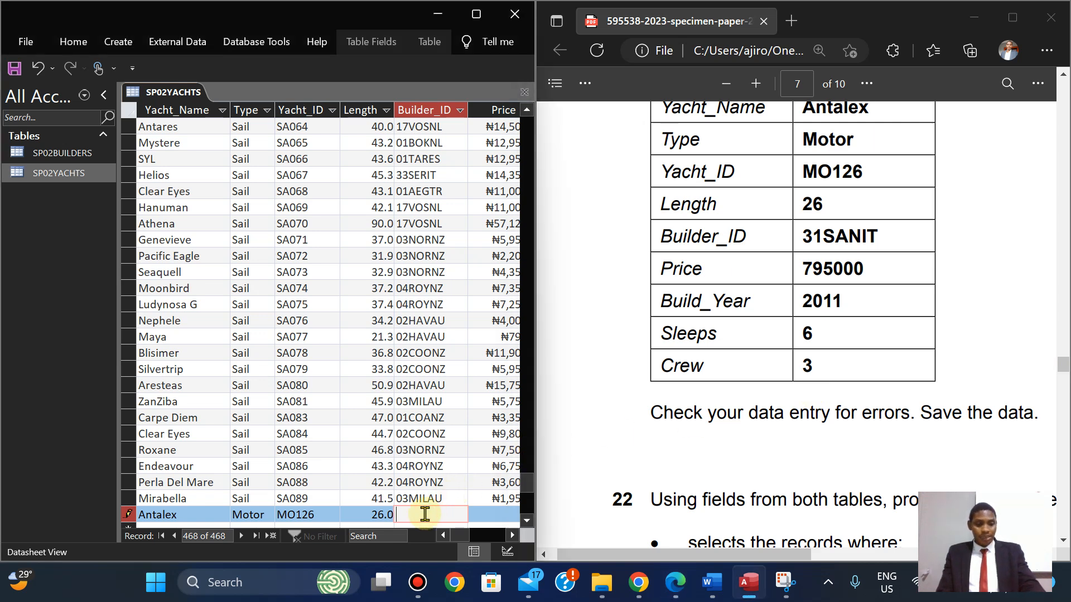
pyautogui.press('capslock')
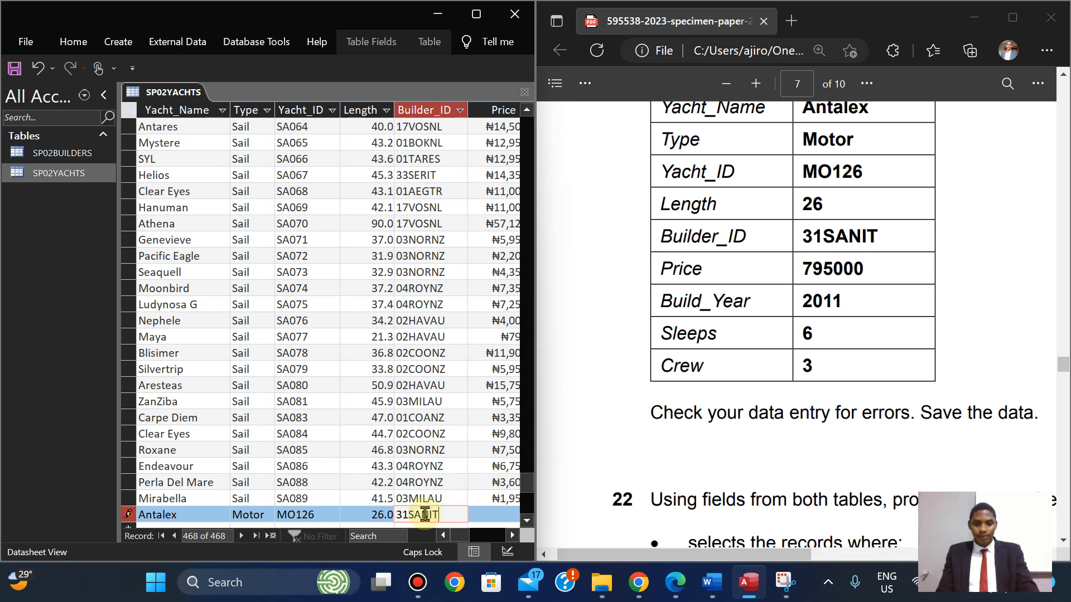
pyautogui.press('Tab')
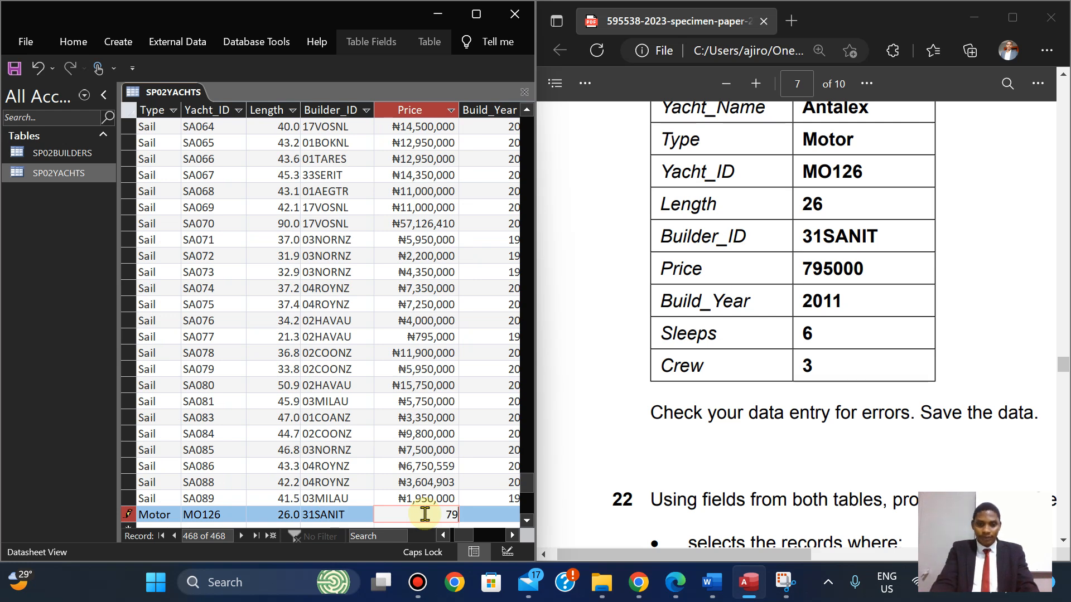
# Fill in price 795,000, build year 2011, sleeps 6 and crew 3, committing the record.
pyautogui.write('795000')
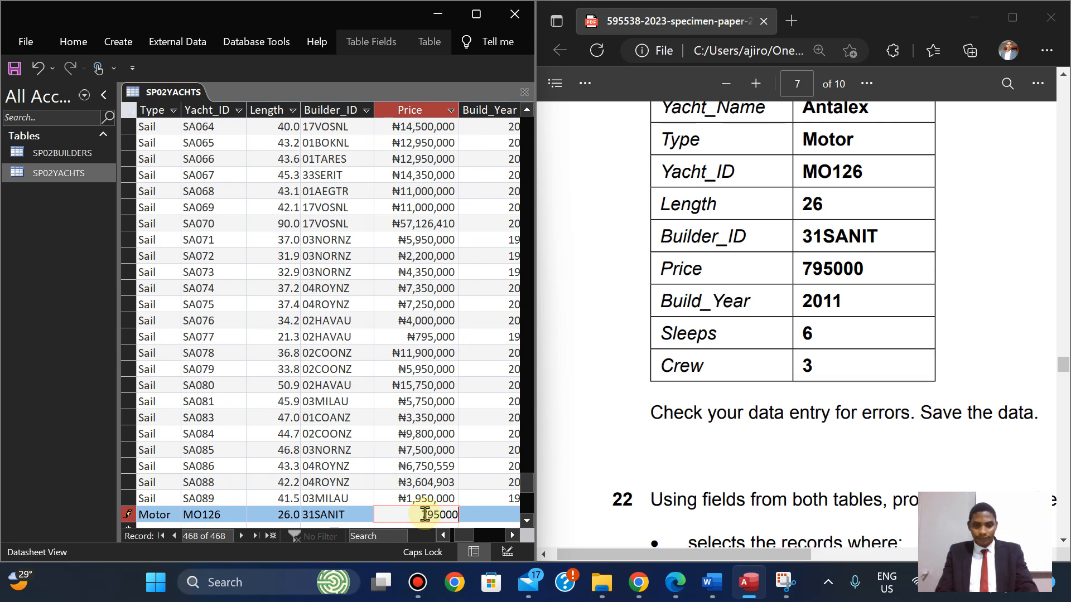
pyautogui.press('Tab')
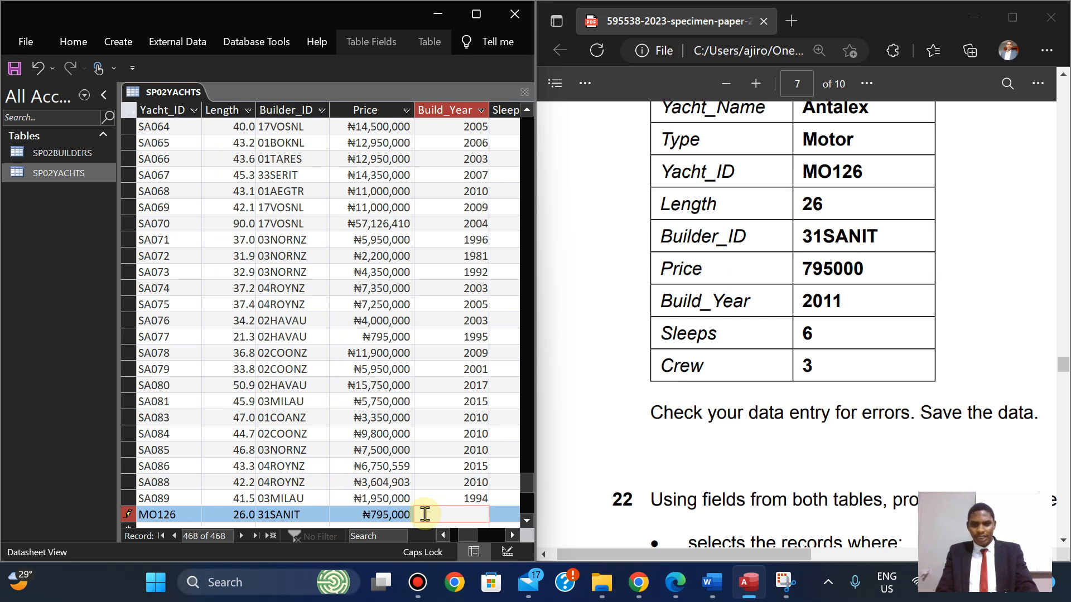
pyautogui.write('20')
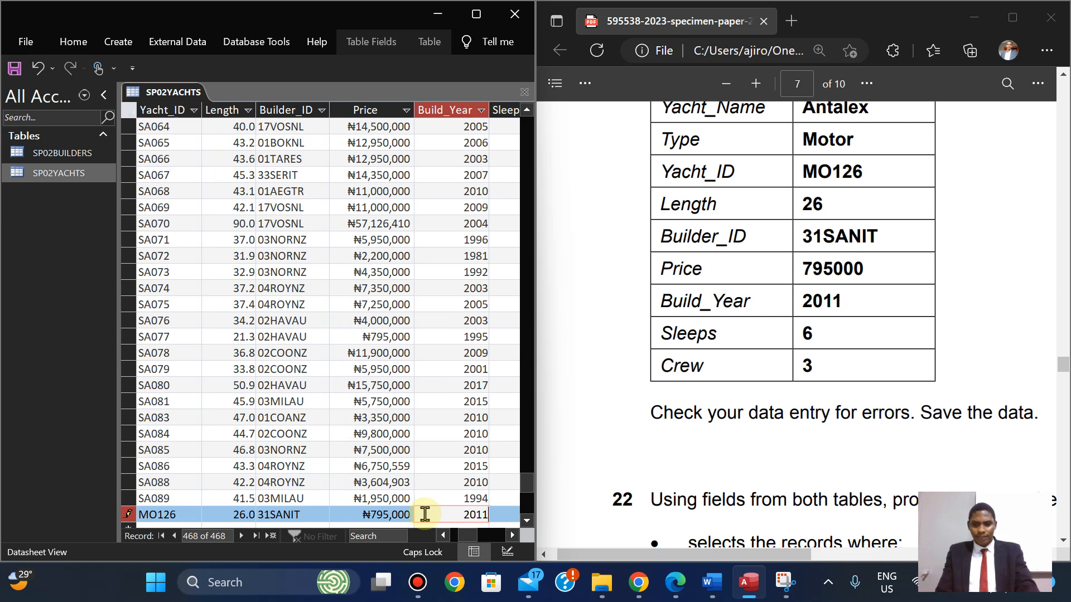
pyautogui.write('11')
pyautogui.press('Tab')
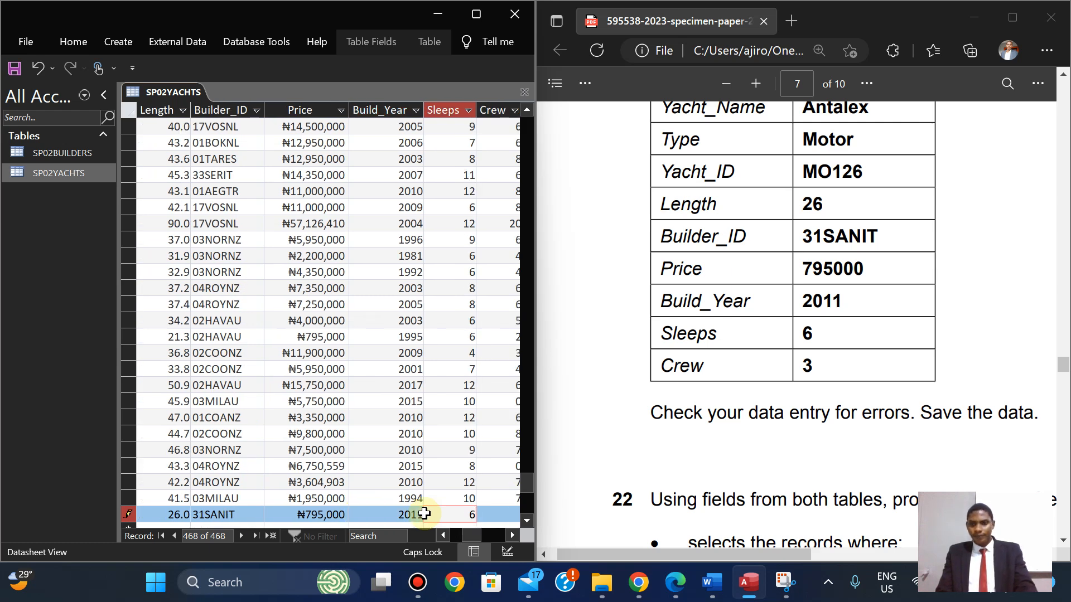
pyautogui.press('Tab')
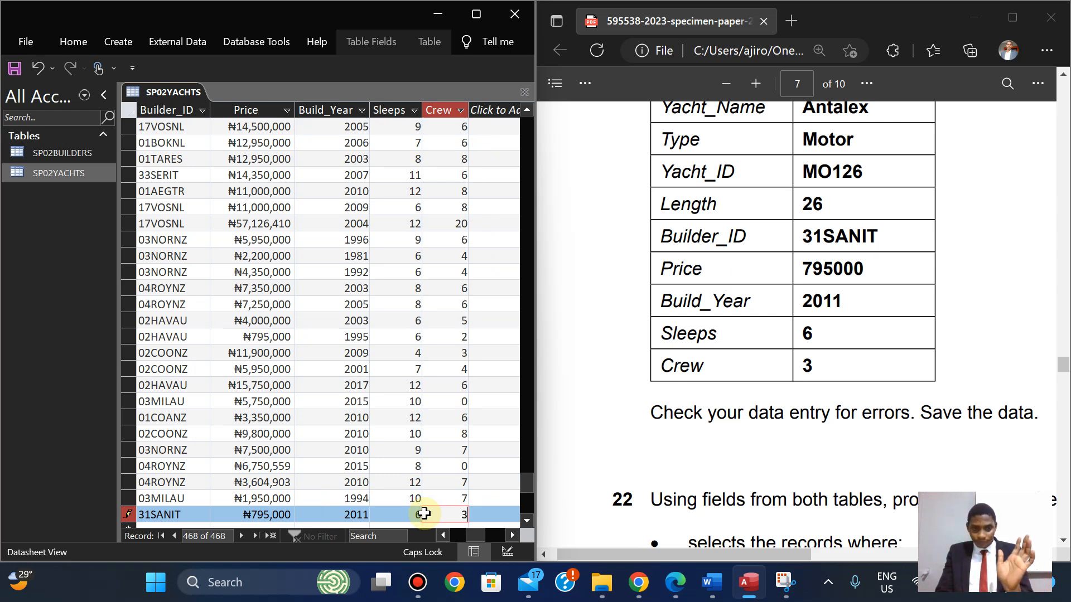
pyautogui.press('Up')
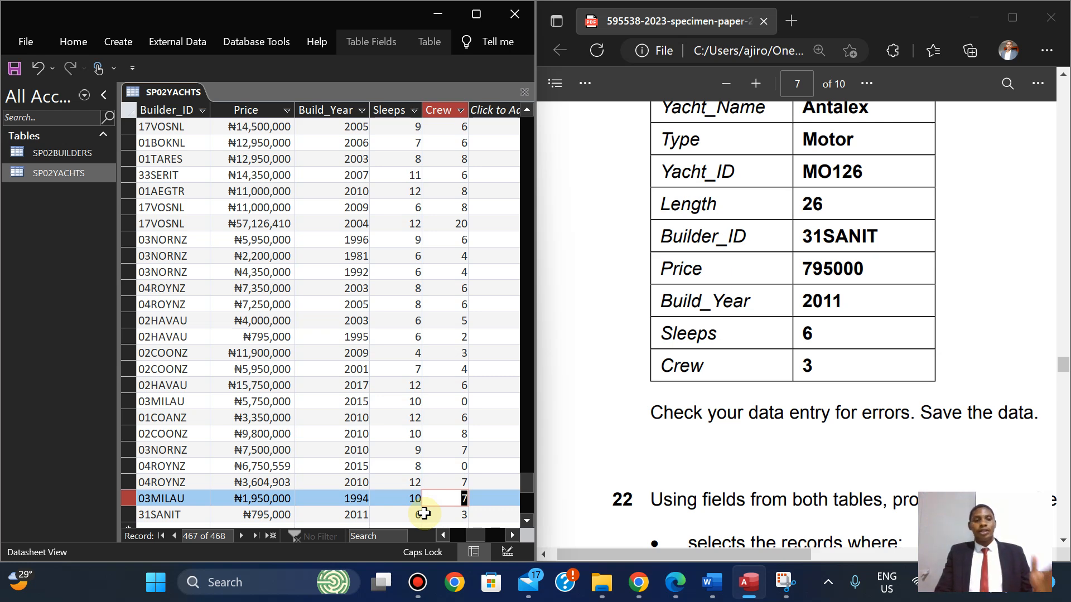
# Maximize the Access and exam paper windows and bring question 22's last bullet into view.
pyautogui.click(476, 14)
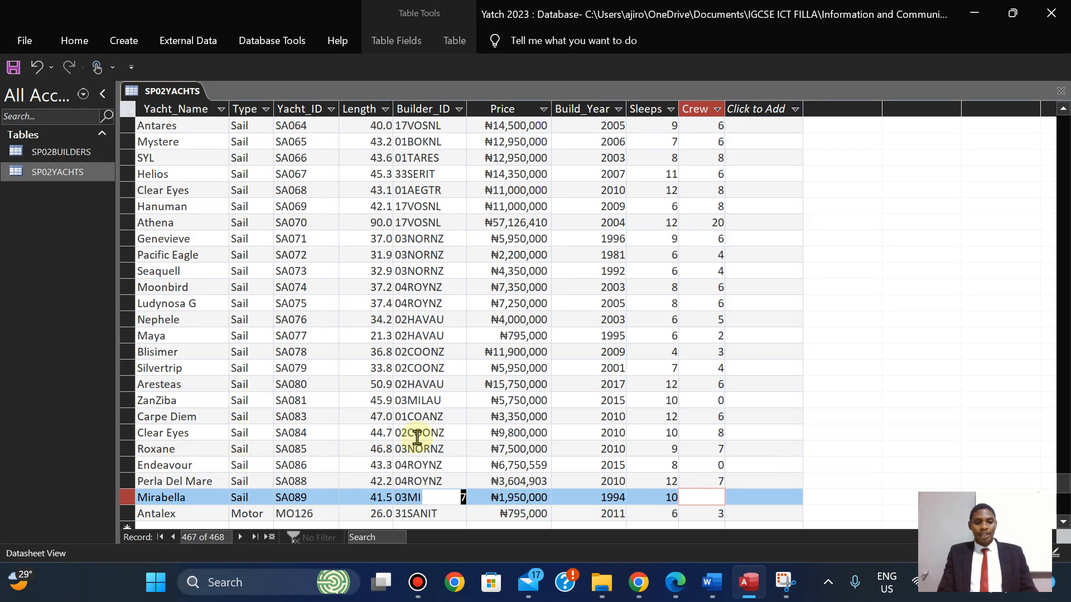
pyautogui.moveTo(722, 582)
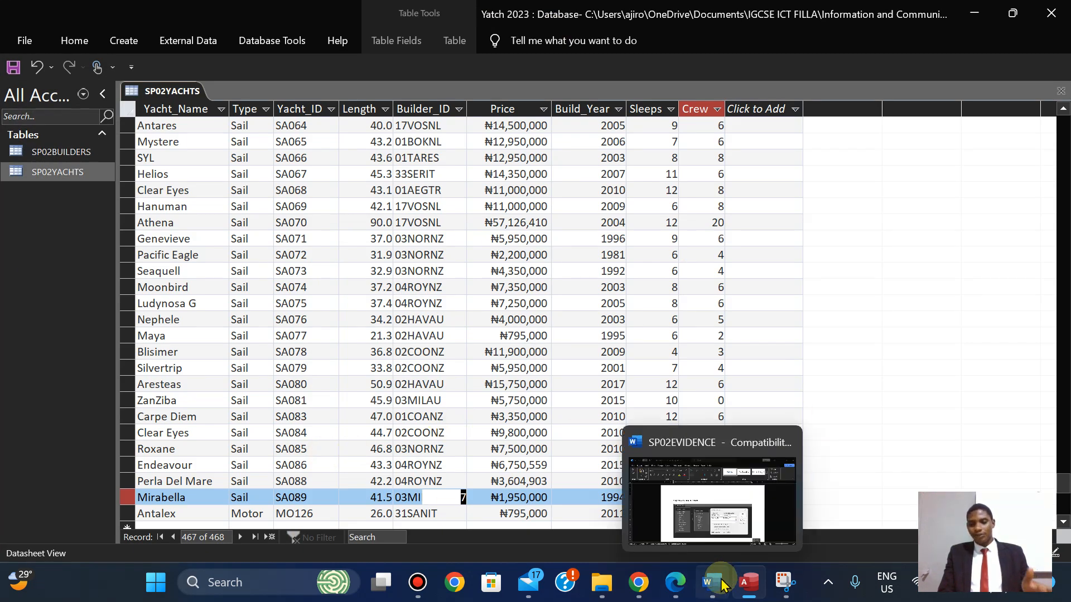
pyautogui.click(676, 587)
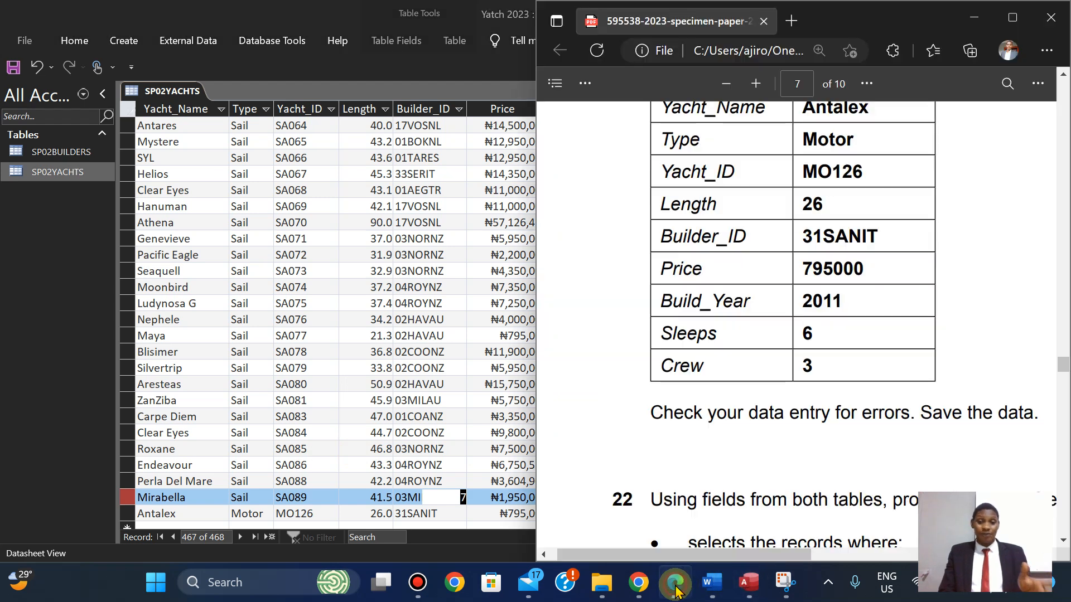
pyautogui.click(1014, 17)
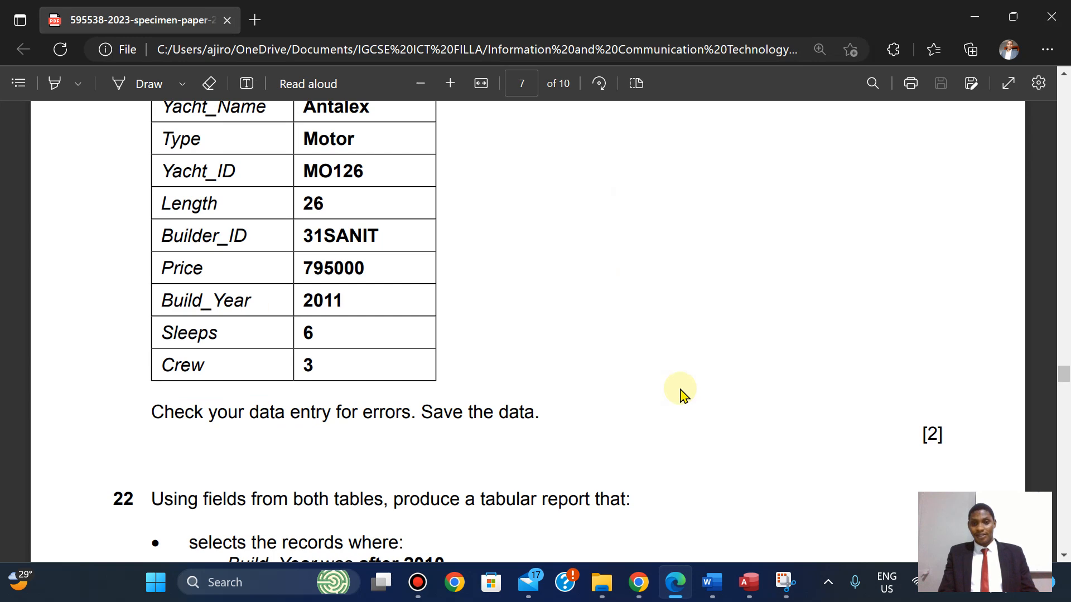
pyautogui.scroll(-3, 680, 390)
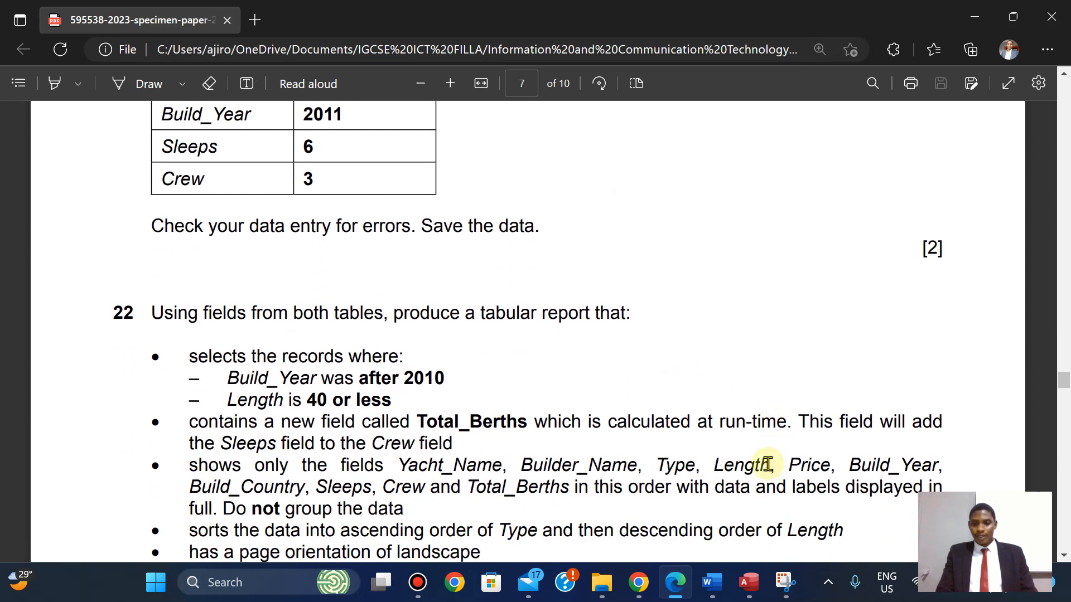
pyautogui.click(748, 582)
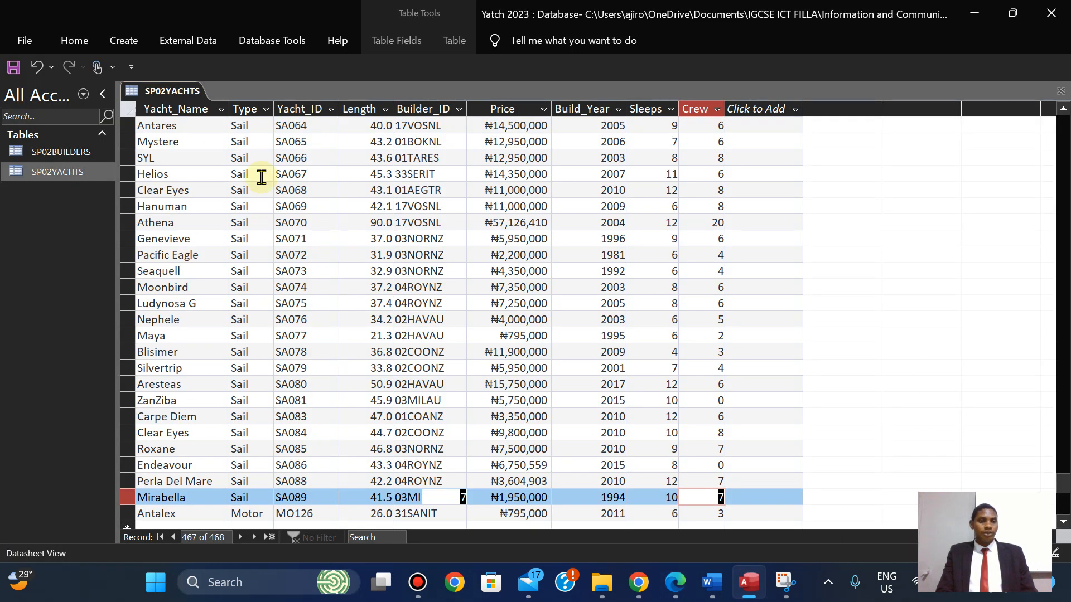
pyautogui.rightClick(173, 97)
pyautogui.press('Escape')
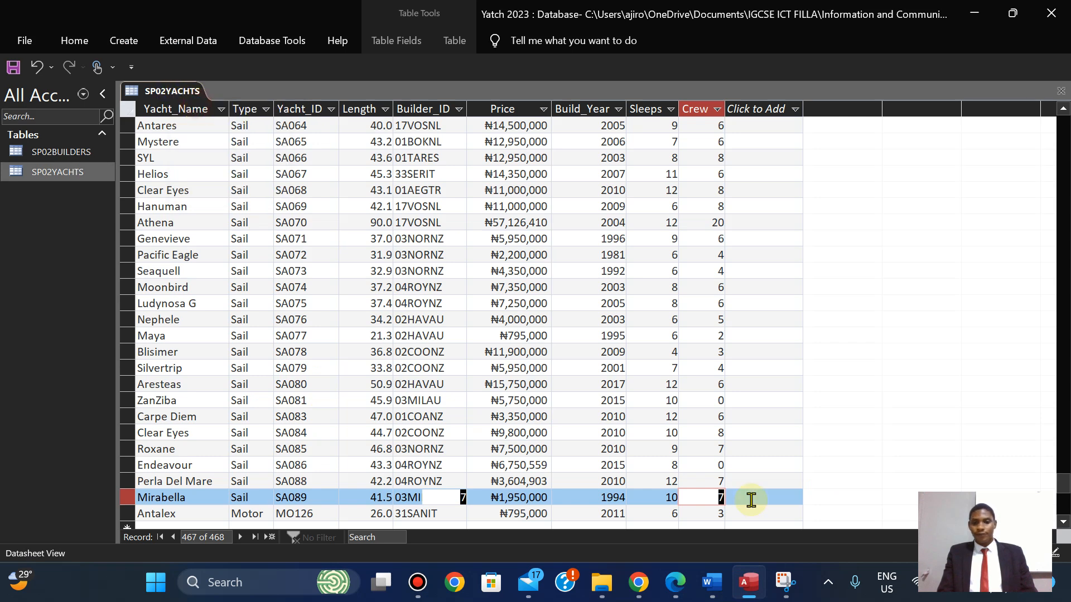
pyautogui.click(675, 582)
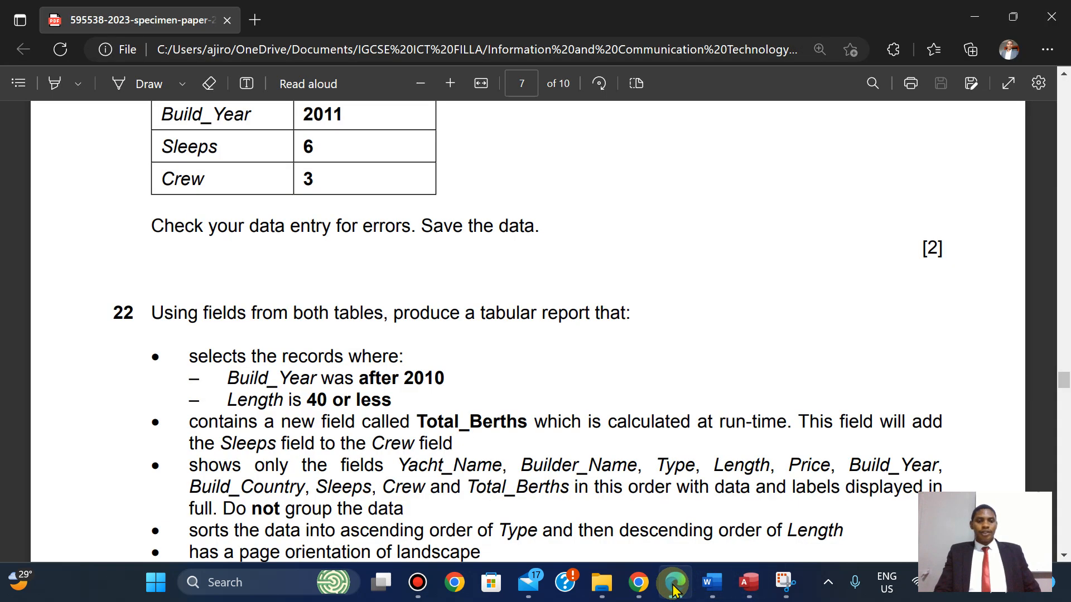
pyautogui.press('Down')
pyautogui.press('Down')
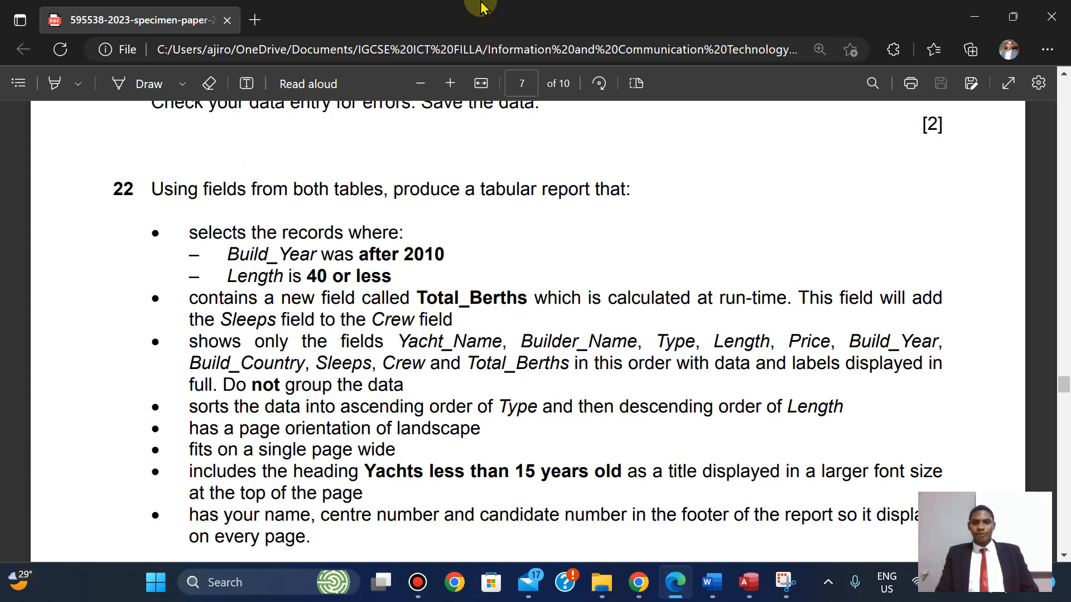
# Highlight in yellow the question 22 bullet listing the fields the report must show.
pyautogui.moveTo(452, 7)
pyautogui.click(404, 335)
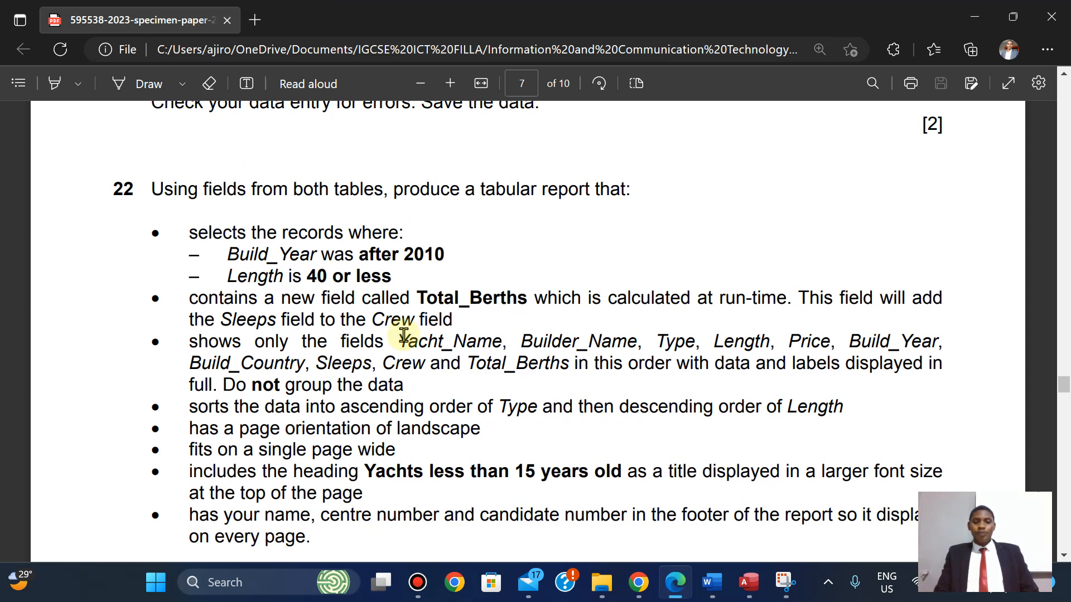
pyautogui.scroll(-2, 404, 335)
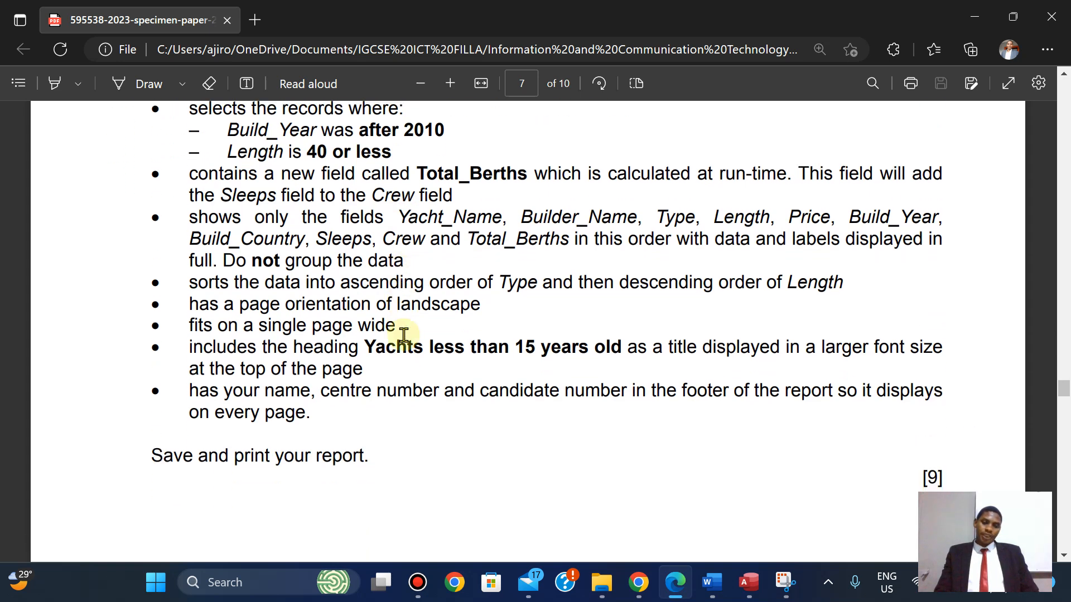
pyautogui.scroll(2, 404, 336)
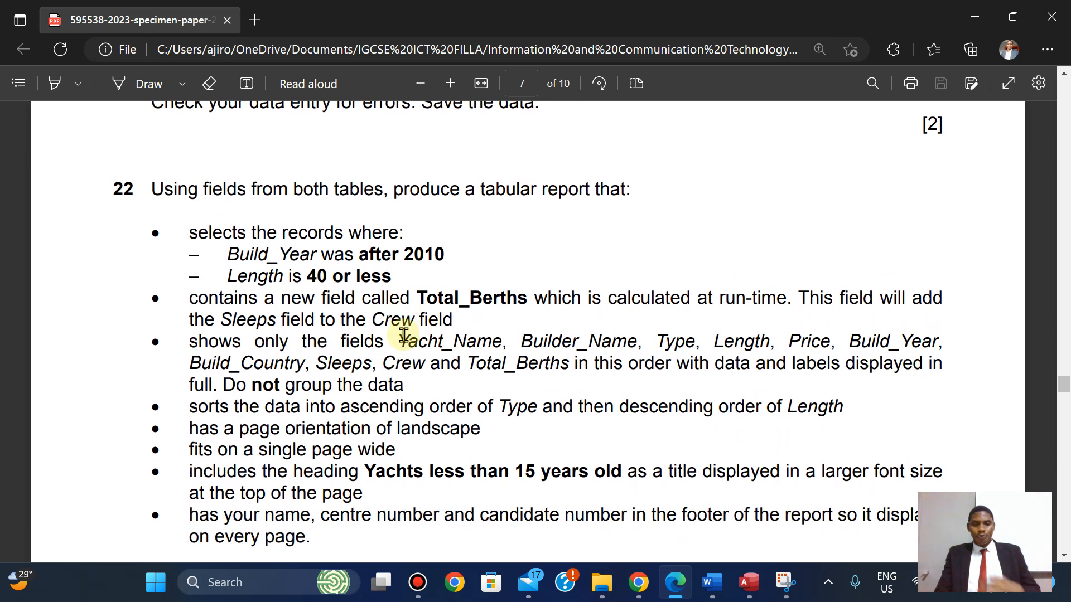
pyautogui.scroll(-1, 404, 335)
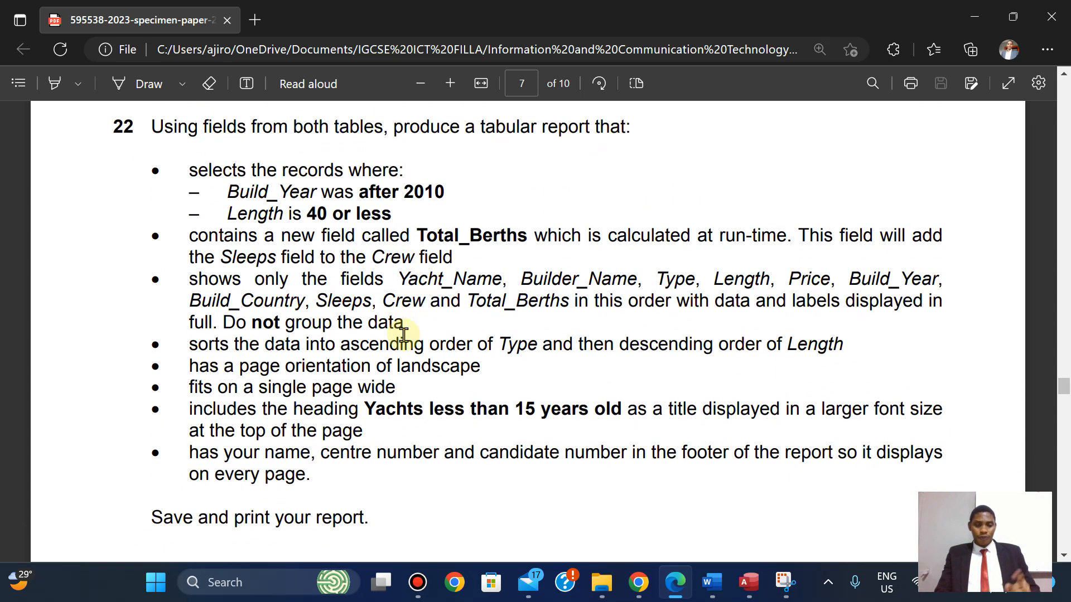
pyautogui.moveTo(189, 279); pyautogui.dragTo(581, 304)
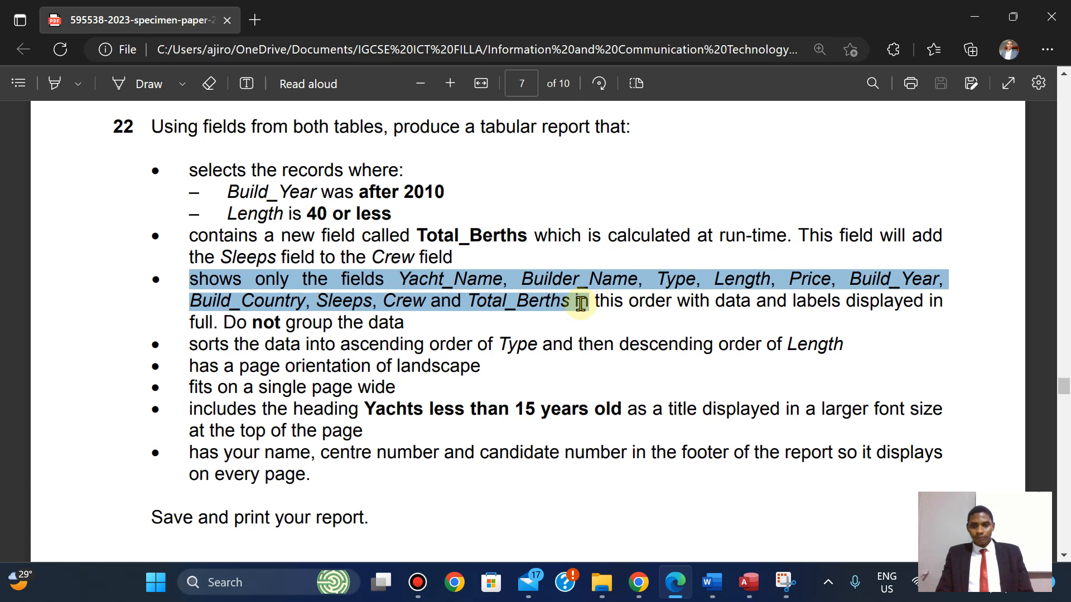
pyautogui.rightClick(539, 294)
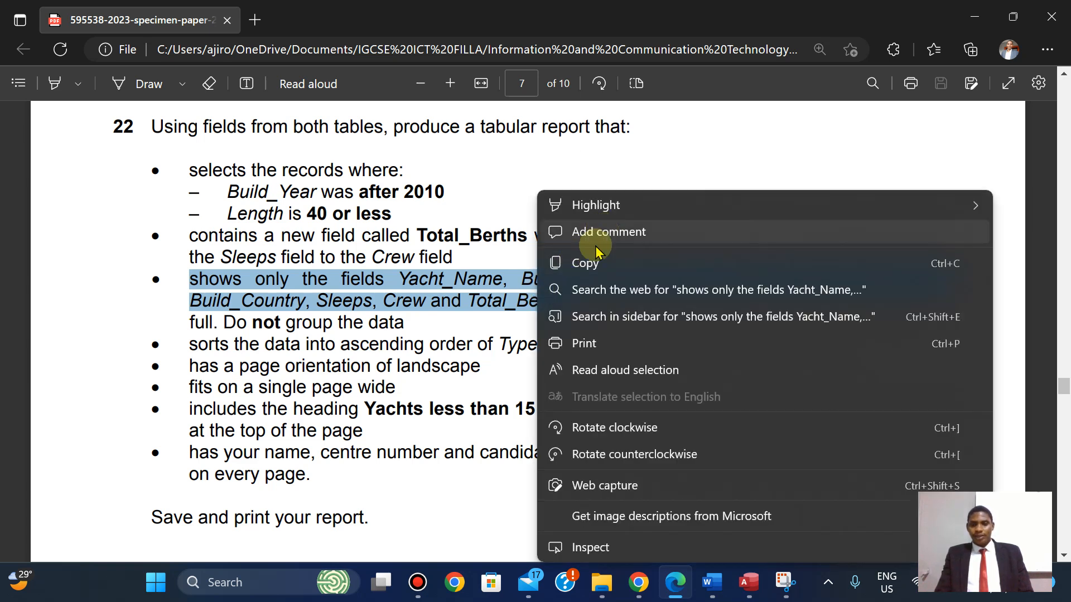
pyautogui.moveTo(579, 209)
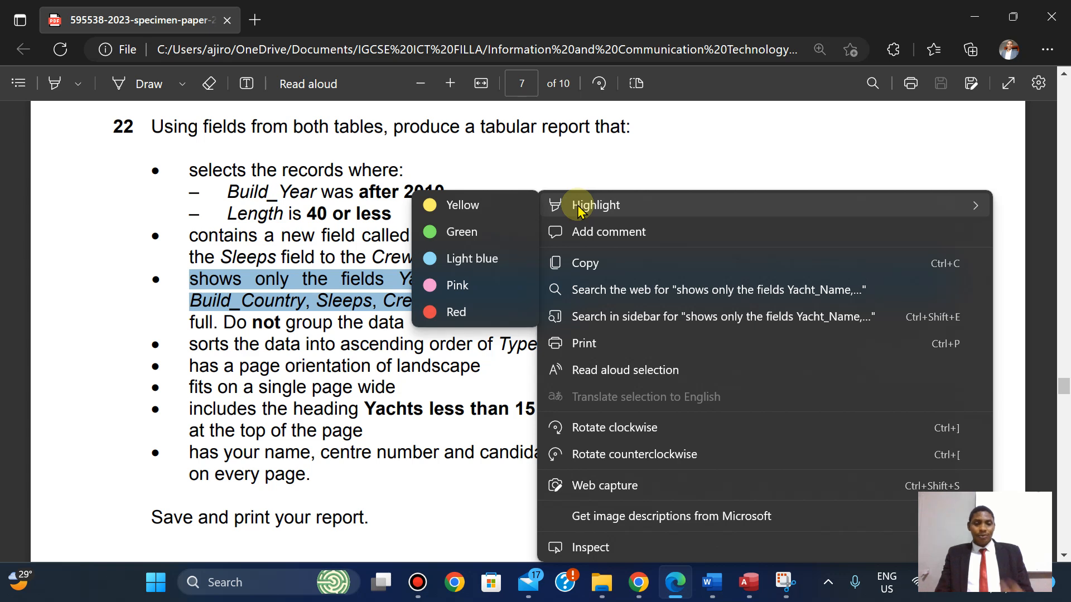
pyautogui.click(494, 200)
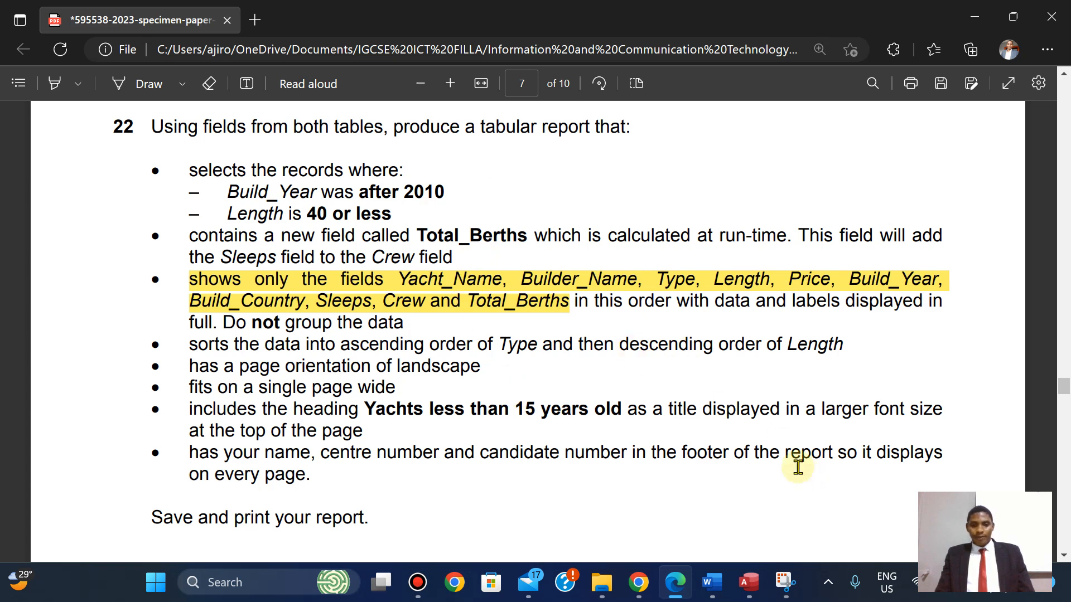
pyautogui.click(748, 582)
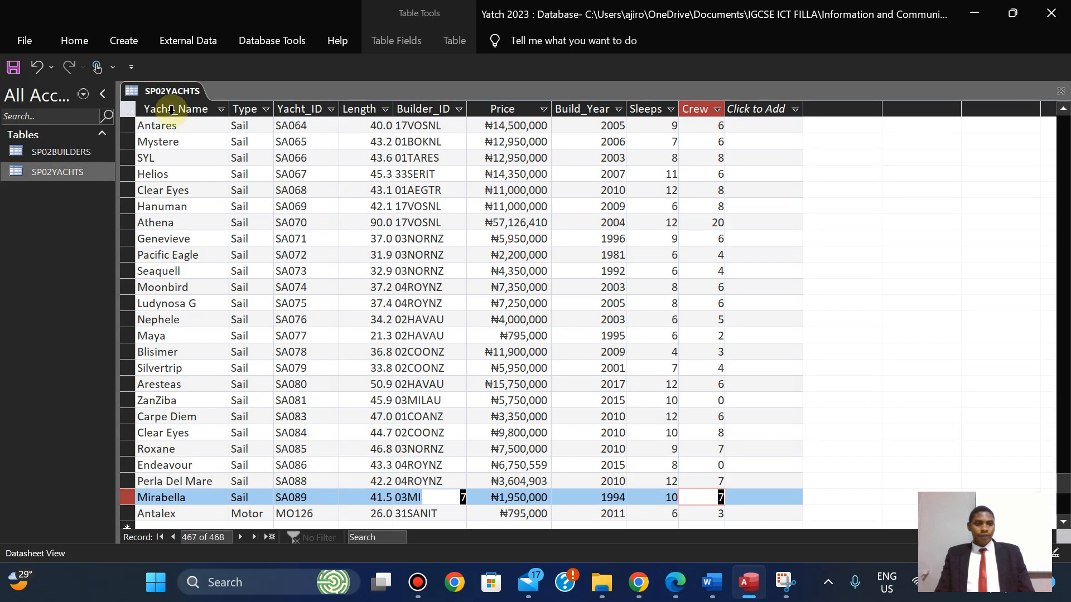
# Close the SP02YACHTS datasheet and launch the Simple Query Wizard from the pinned Create ribbon.
pyautogui.rightClick(166, 94)
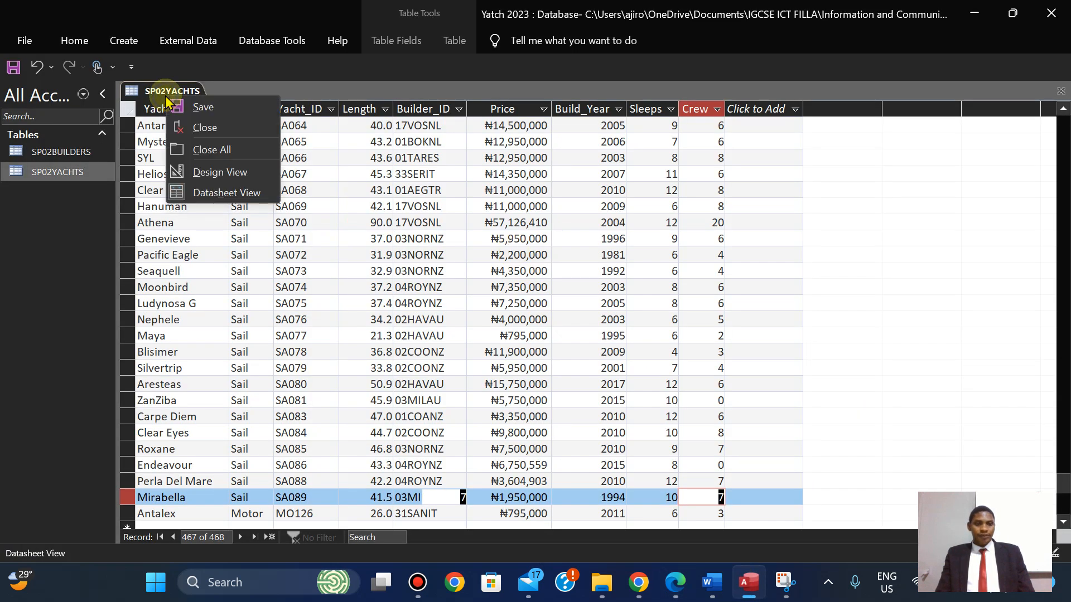
pyautogui.click(201, 128)
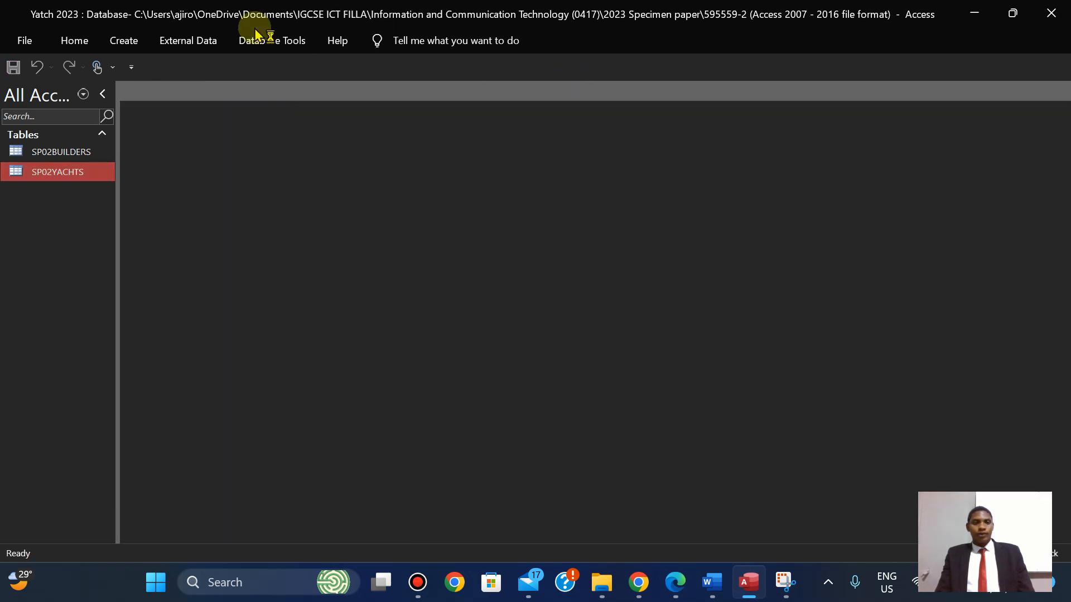
pyautogui.click(124, 41)
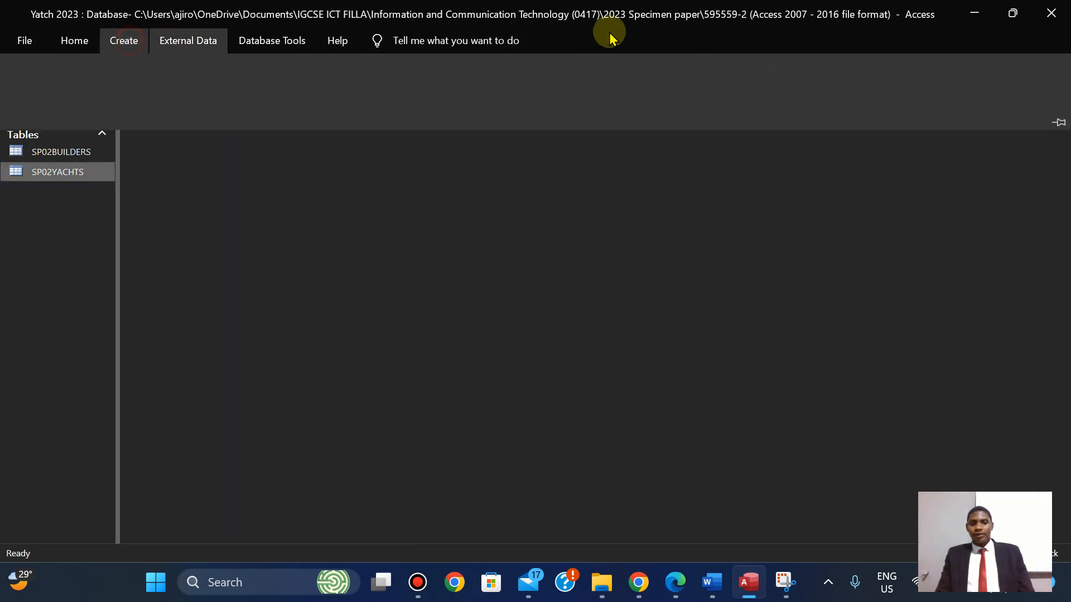
pyautogui.click(1059, 124)
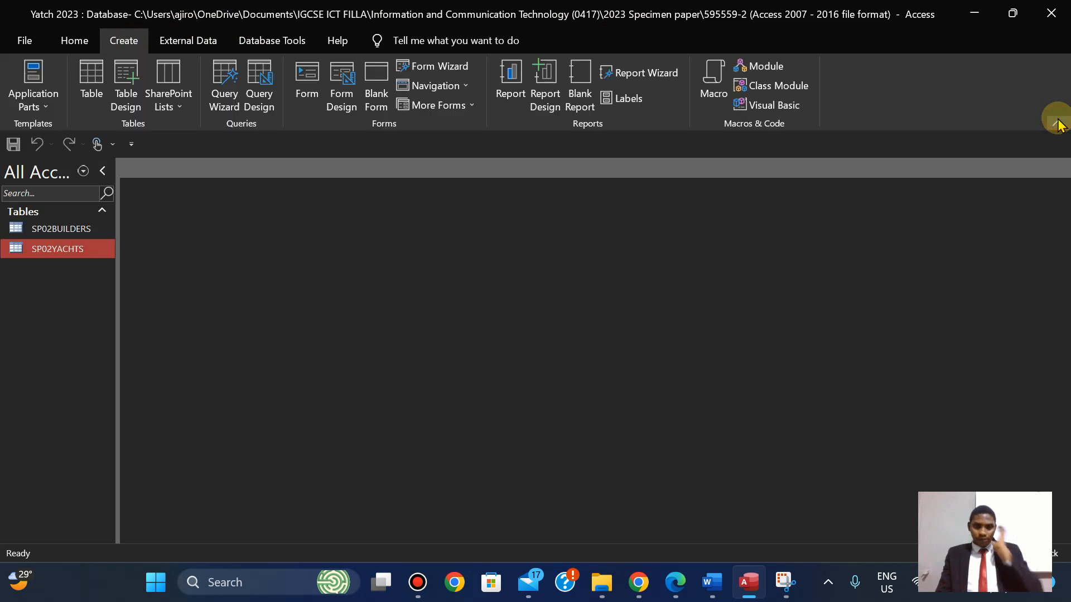
pyautogui.click(228, 101)
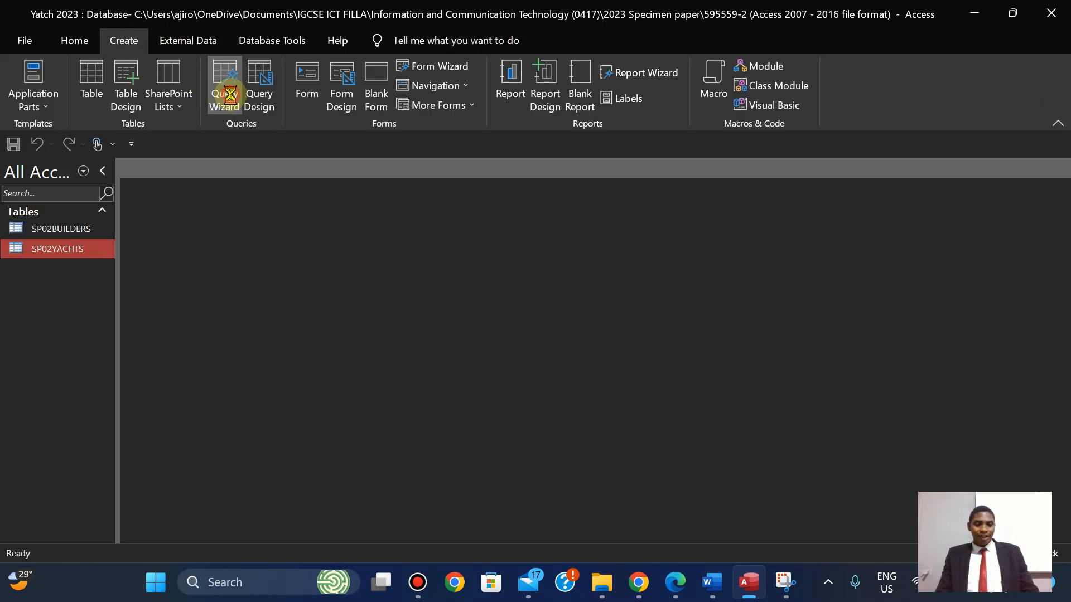
pyautogui.click(583, 334)
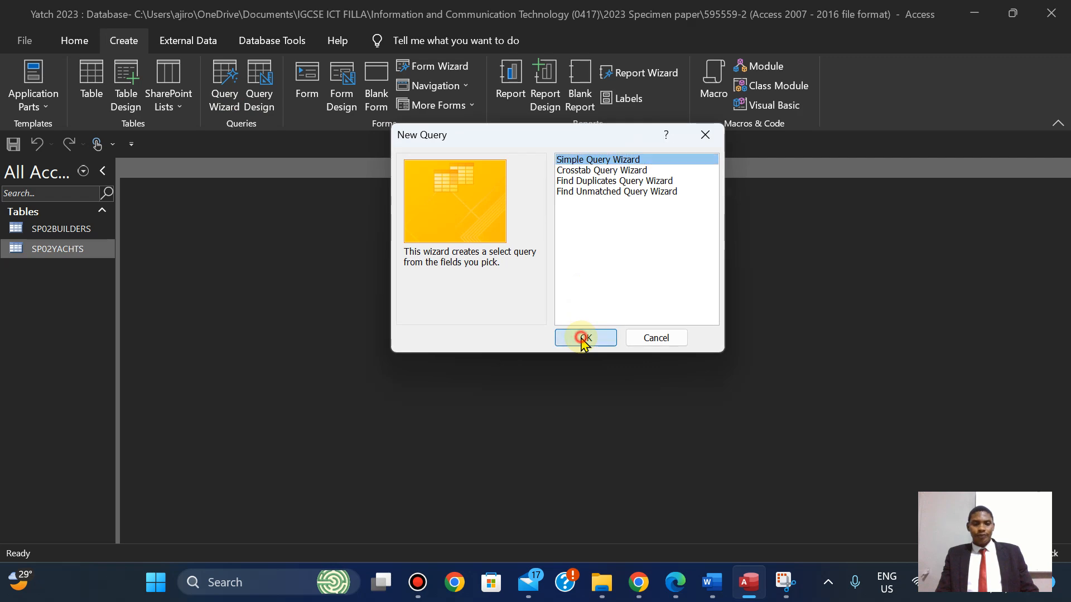
pyautogui.click(678, 584)
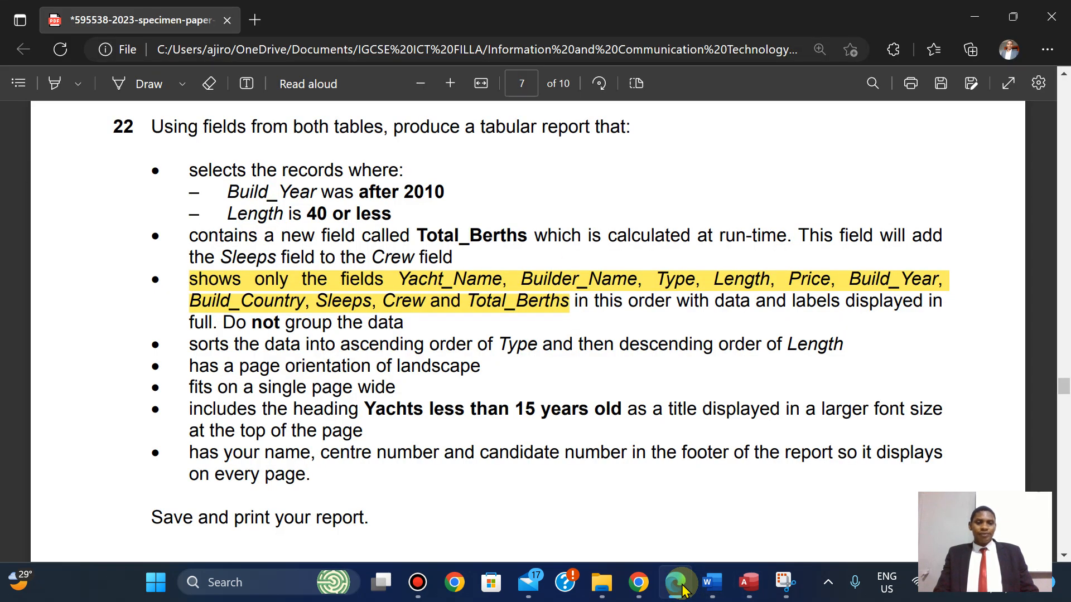
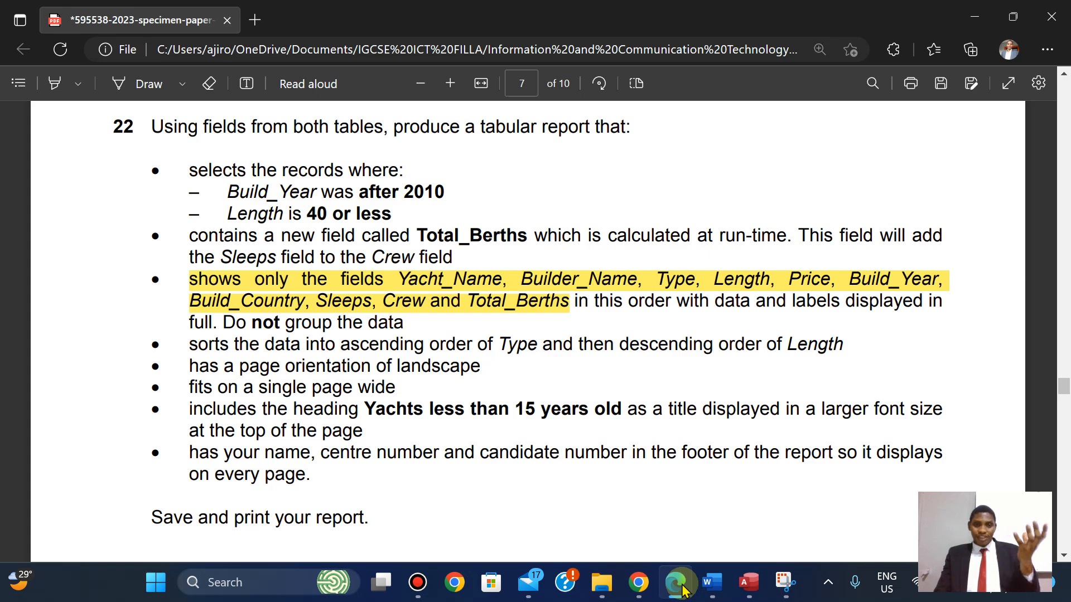
# Add Yacht_Name, then Builder_Name from the SP02BUILDERS table, to the query's fields.
pyautogui.click(680, 586)
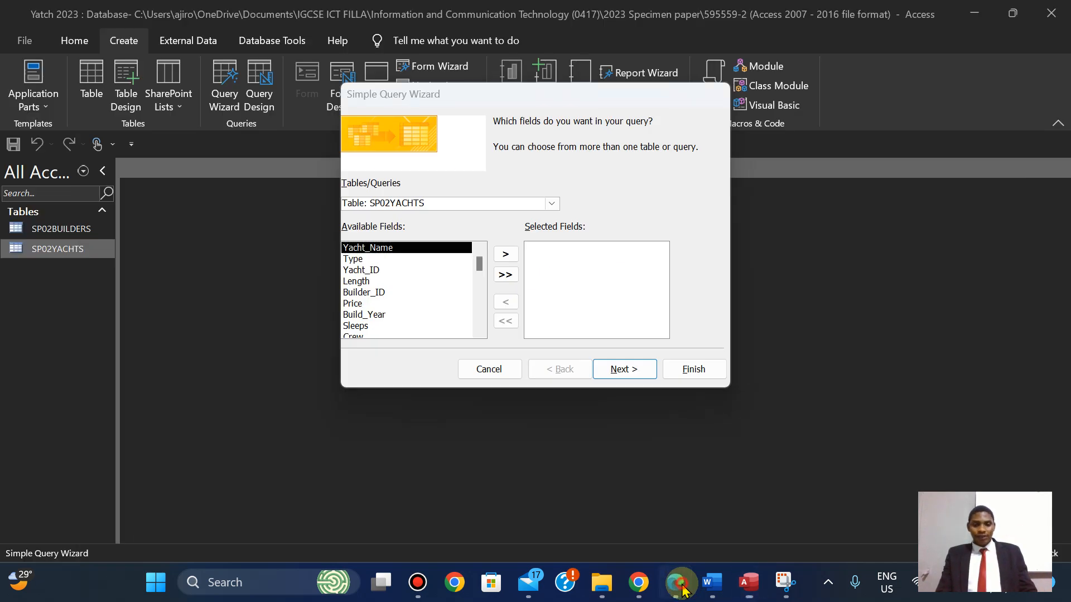
pyautogui.click(678, 585)
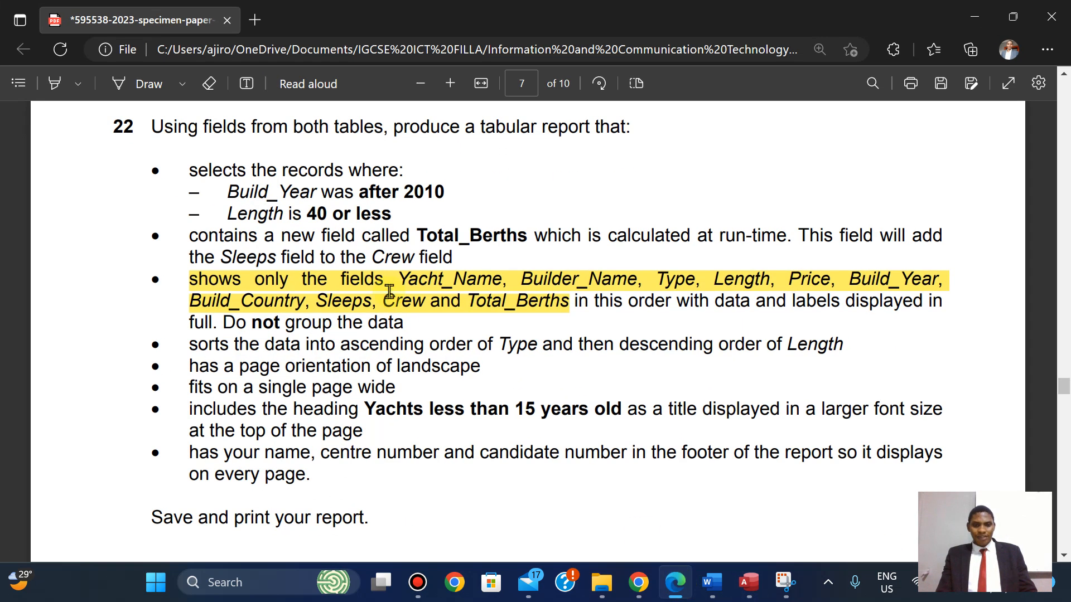
pyautogui.click(675, 583)
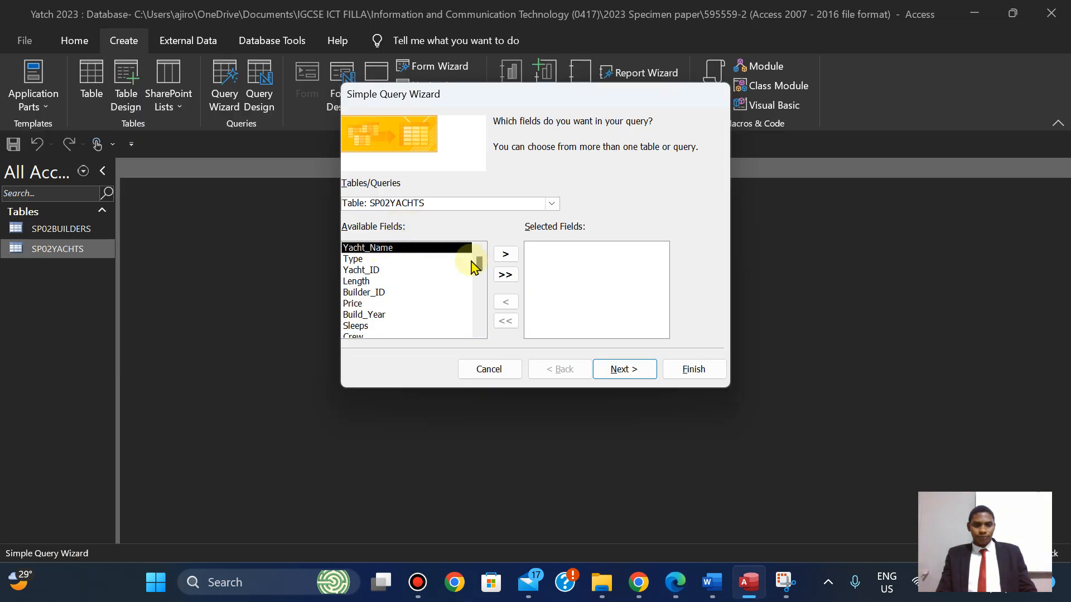
pyautogui.click(505, 255)
pyautogui.click(675, 585)
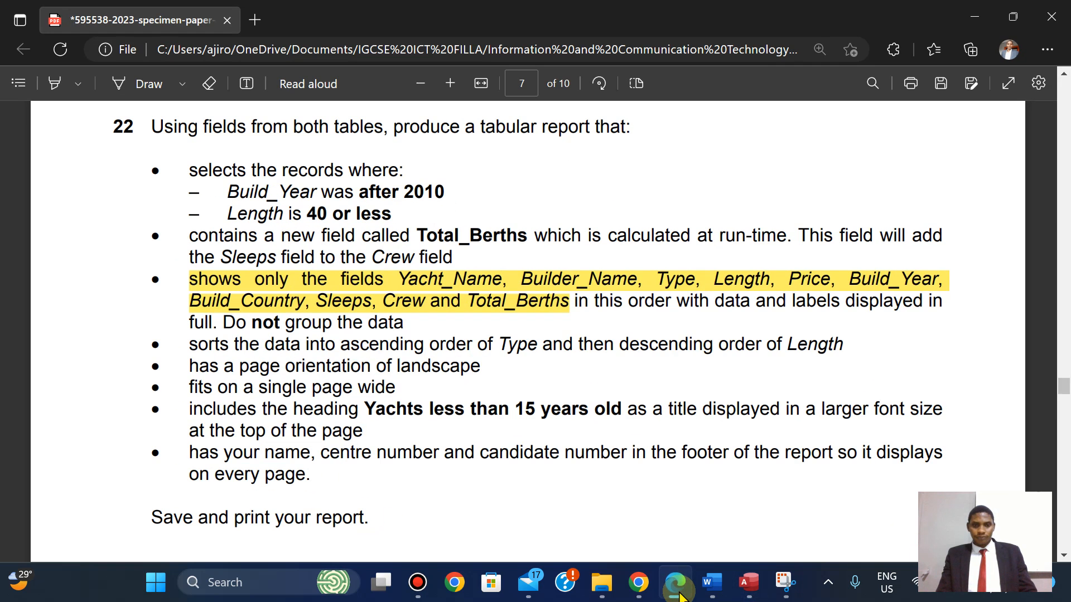
pyautogui.click(680, 594)
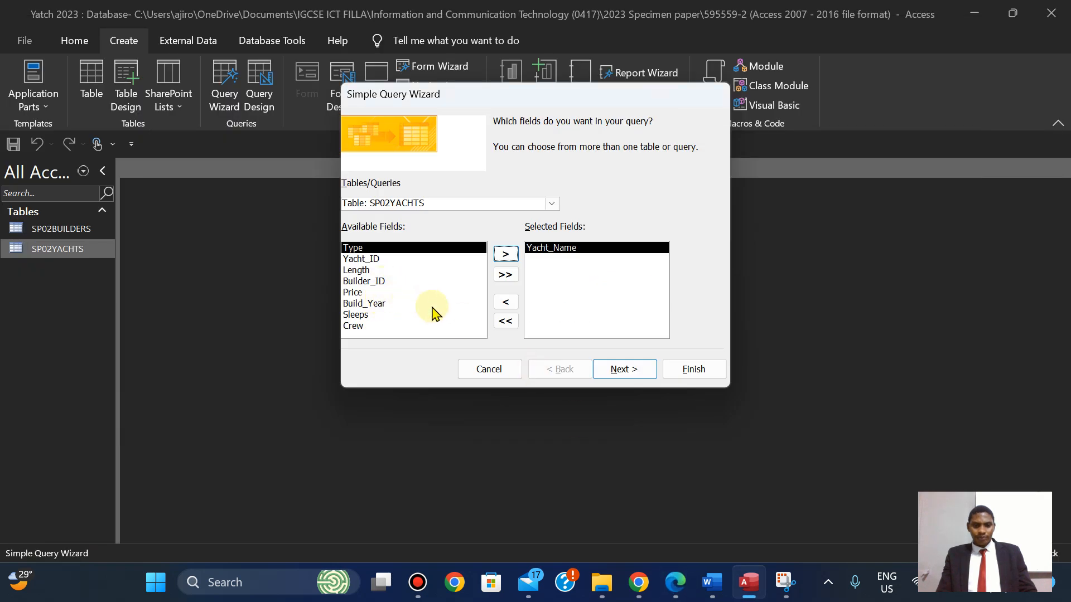
pyautogui.click(553, 204)
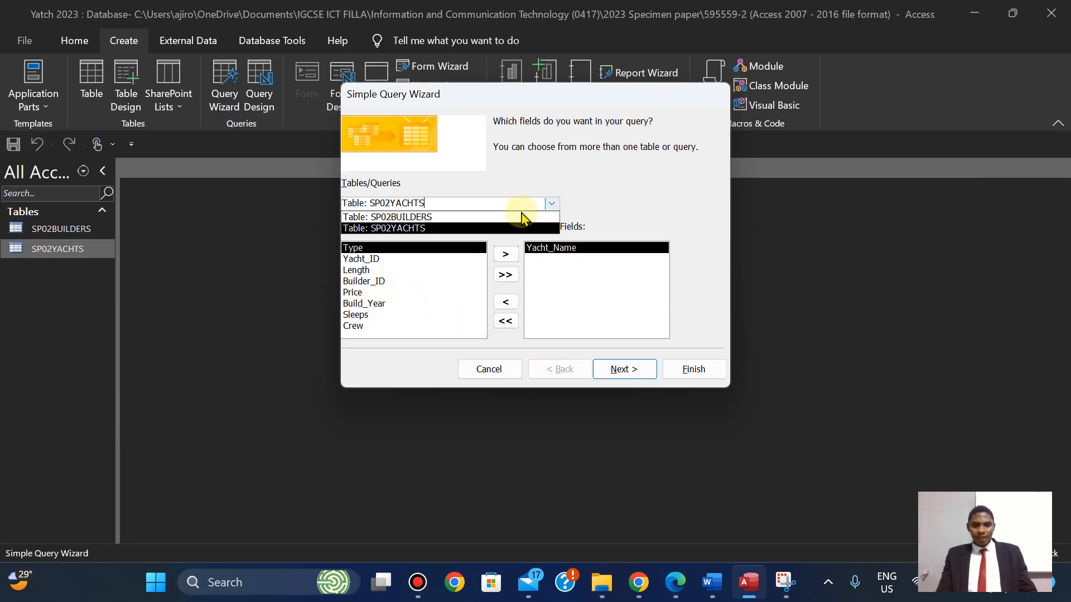
pyautogui.click(497, 215)
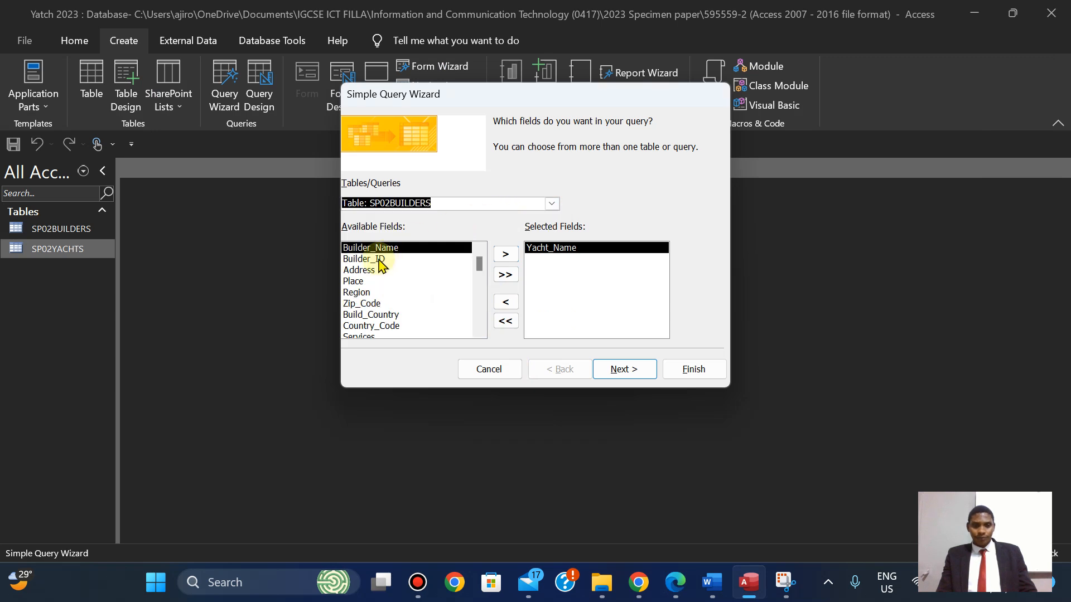
pyautogui.click(505, 254)
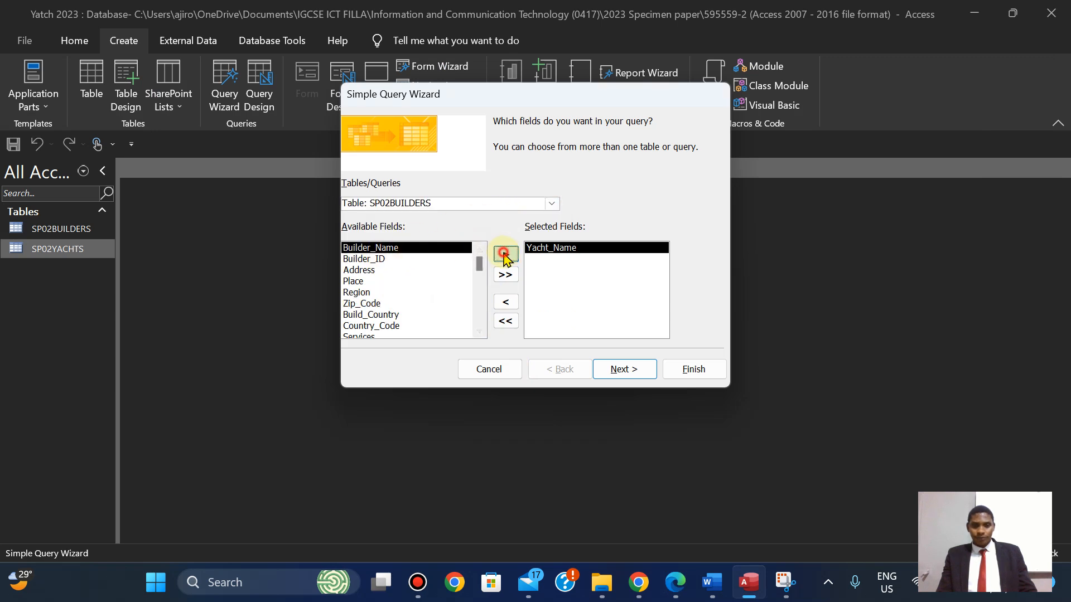
pyautogui.click(675, 581)
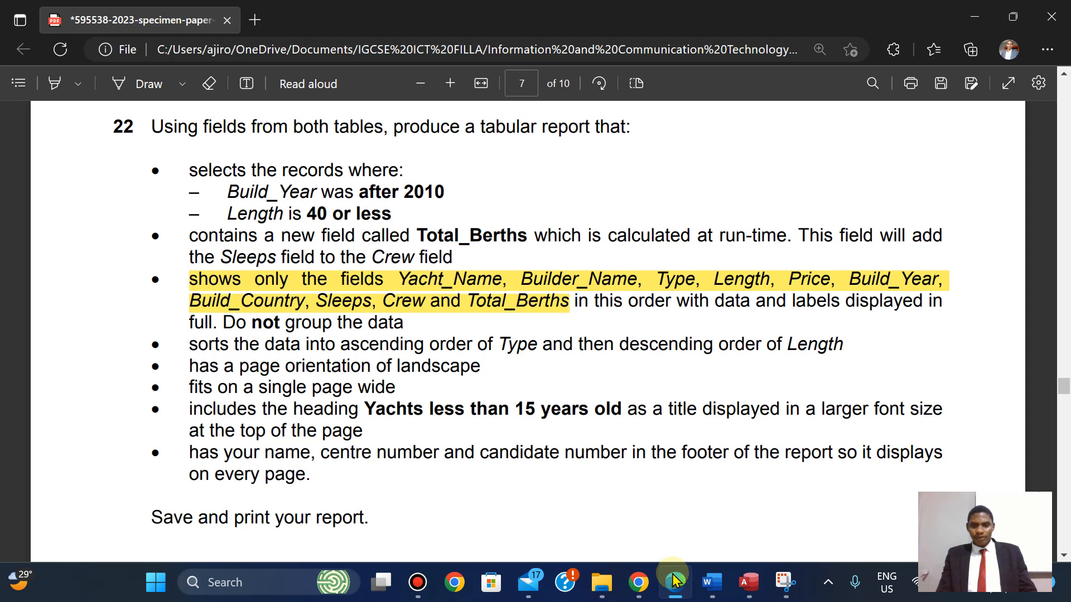
pyautogui.click(674, 581)
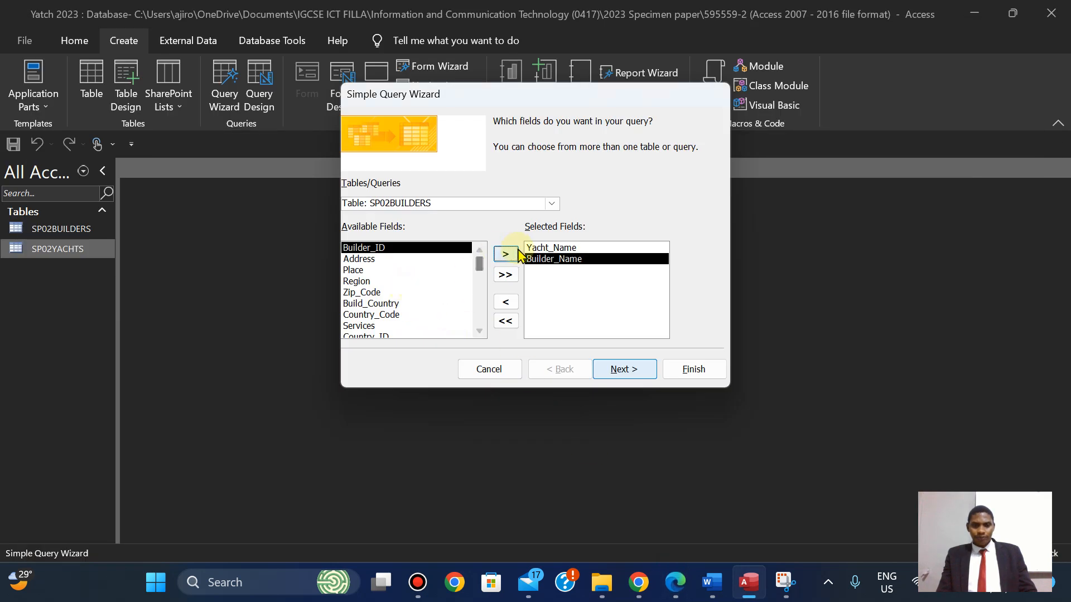
pyautogui.click(479, 331)
pyautogui.click(480, 331)
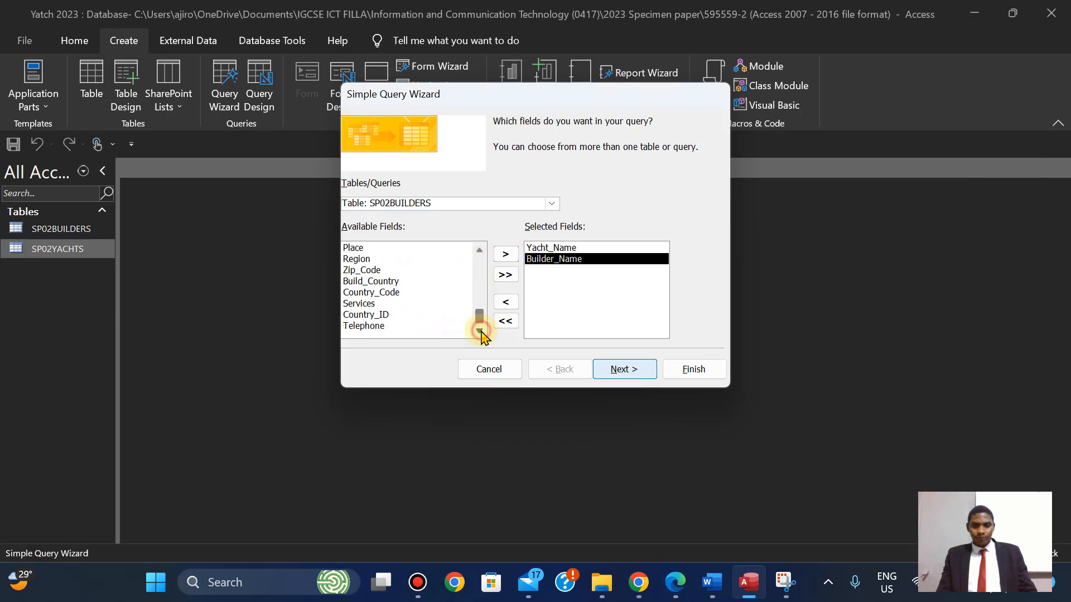
# Back in SP02YACHTS, add Type, Length, Price and Build_Year in that order.
pyautogui.click(551, 204)
pyautogui.click(494, 226)
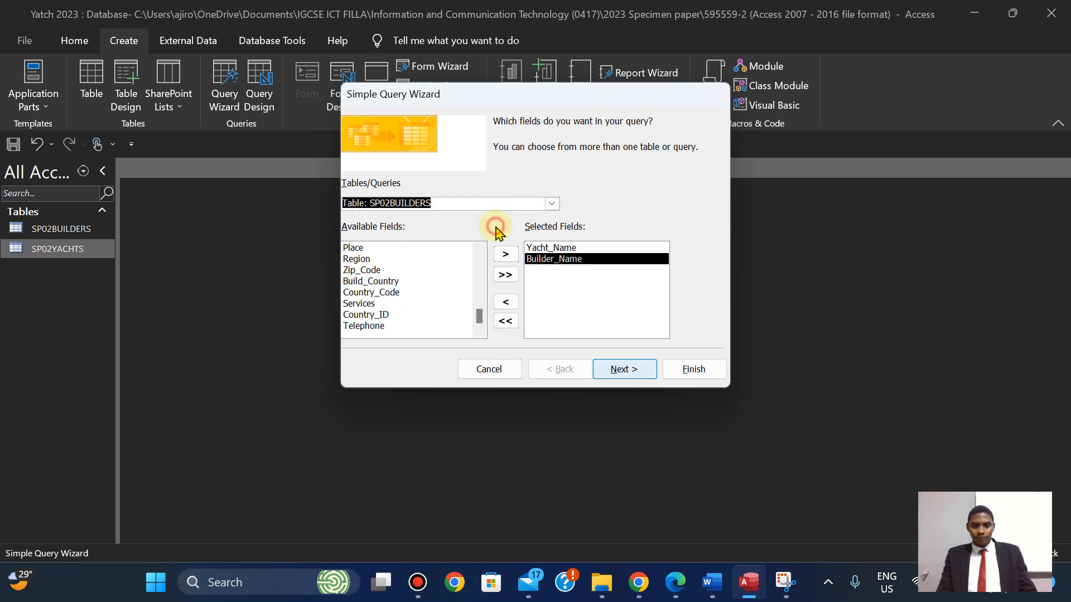
pyautogui.click(505, 254)
pyautogui.click(673, 588)
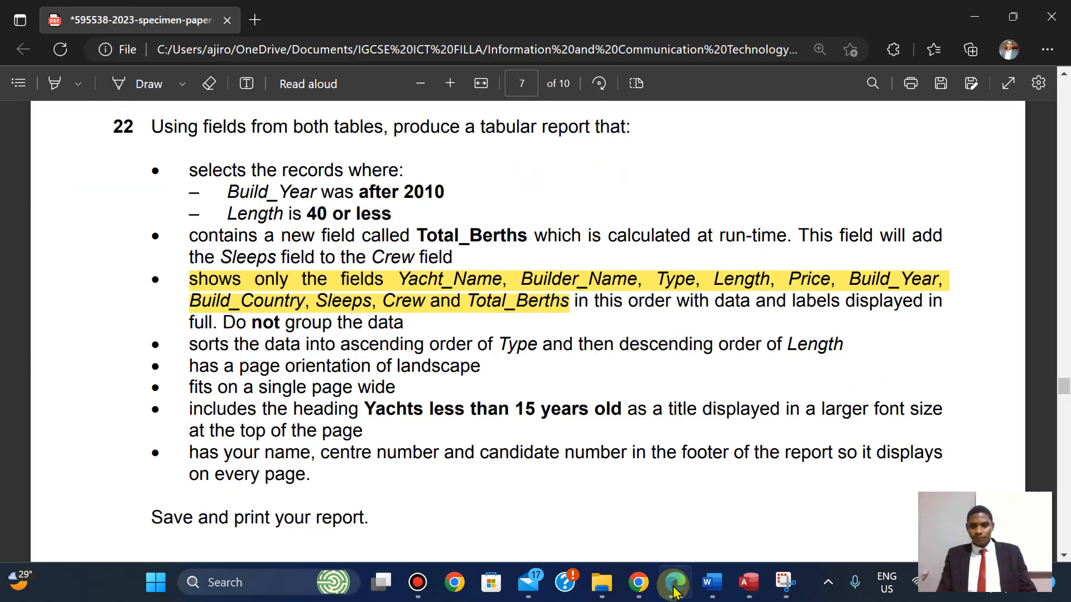
pyautogui.click(674, 588)
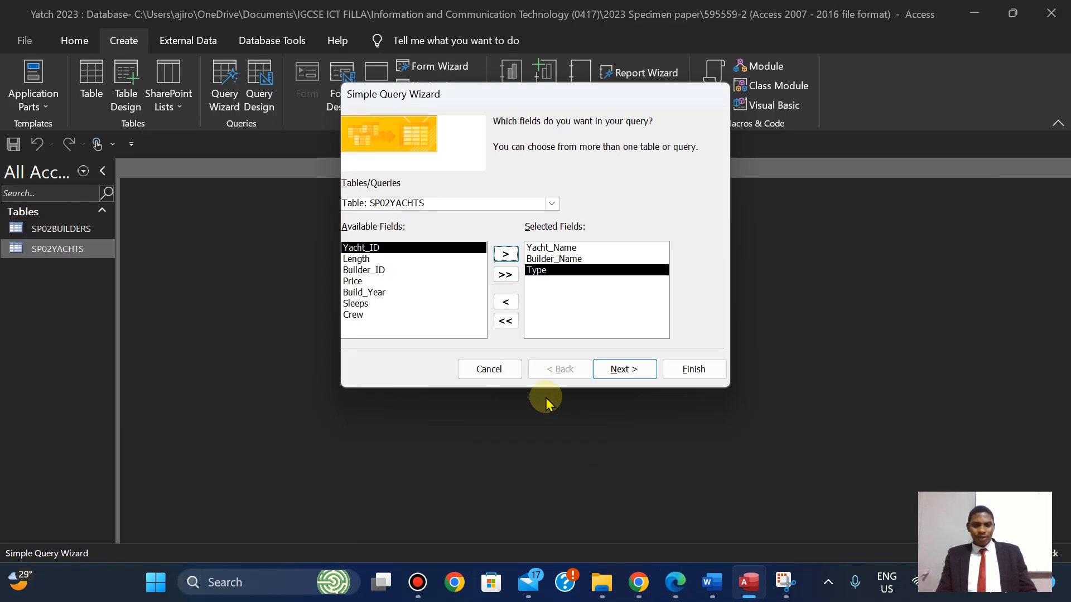
pyautogui.click(356, 260)
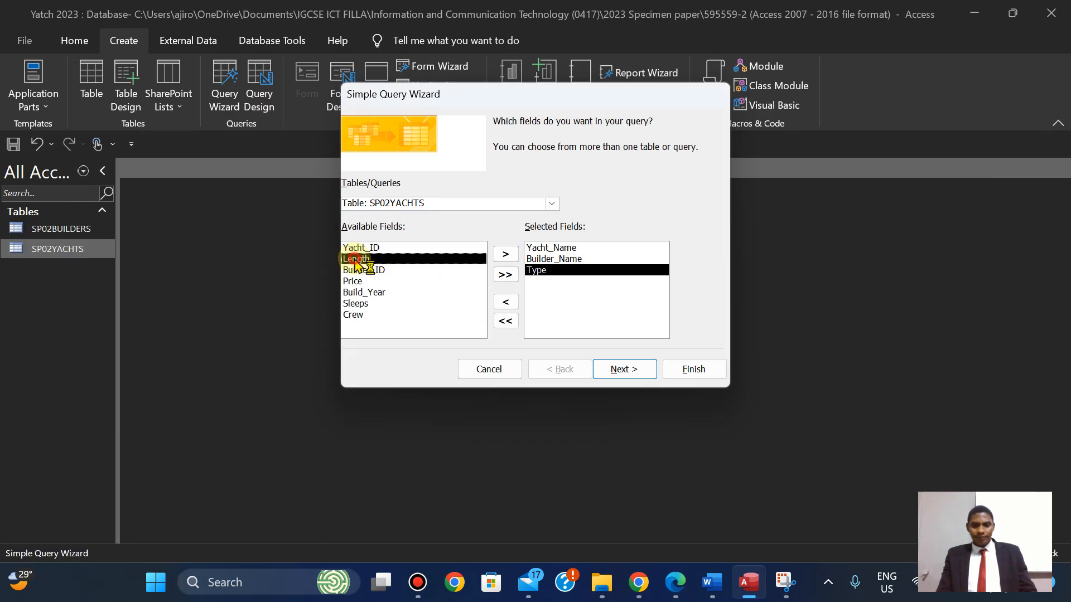
pyautogui.click(505, 254)
pyautogui.click(679, 595)
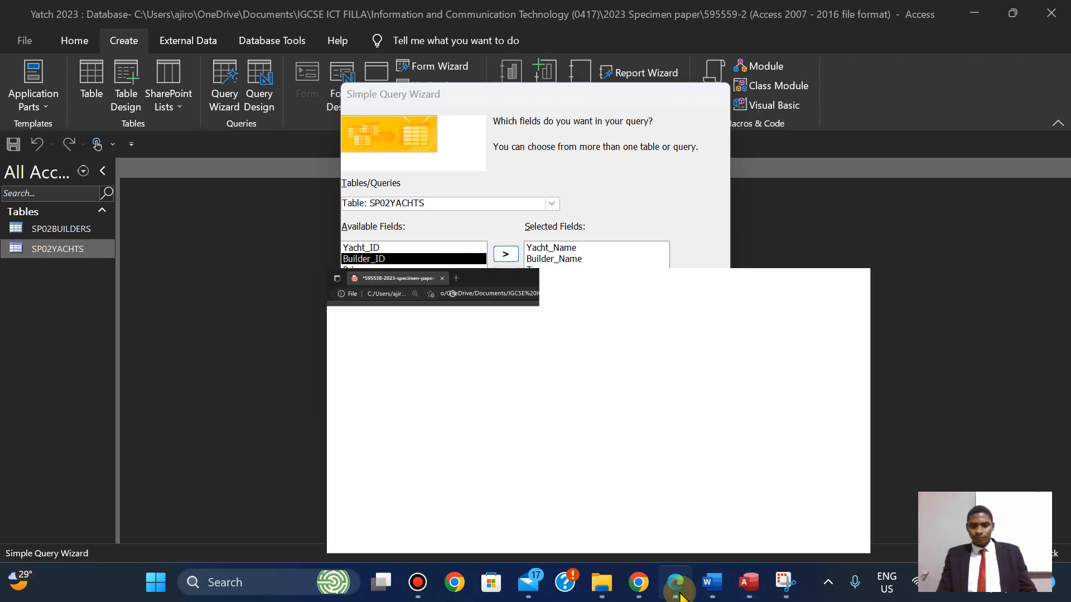
pyautogui.click(680, 595)
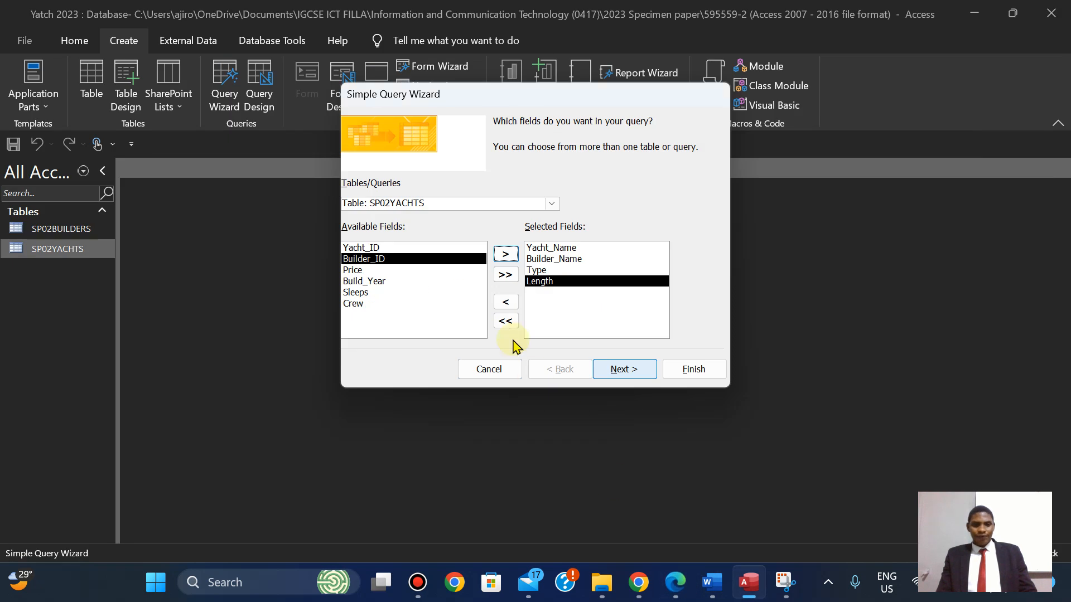
pyautogui.click(357, 270)
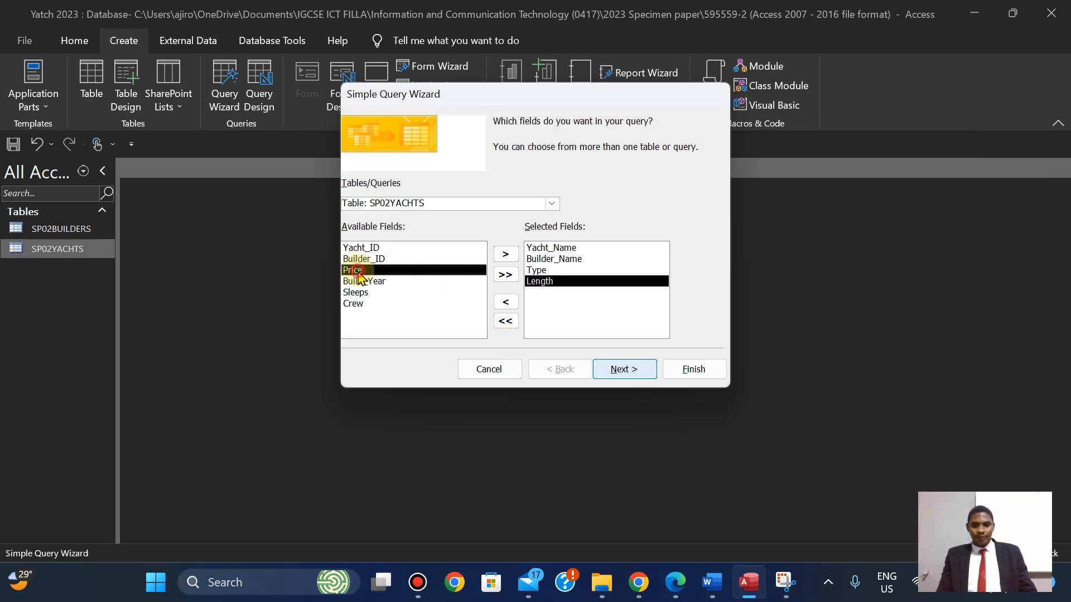
pyautogui.click(506, 254)
pyautogui.click(674, 585)
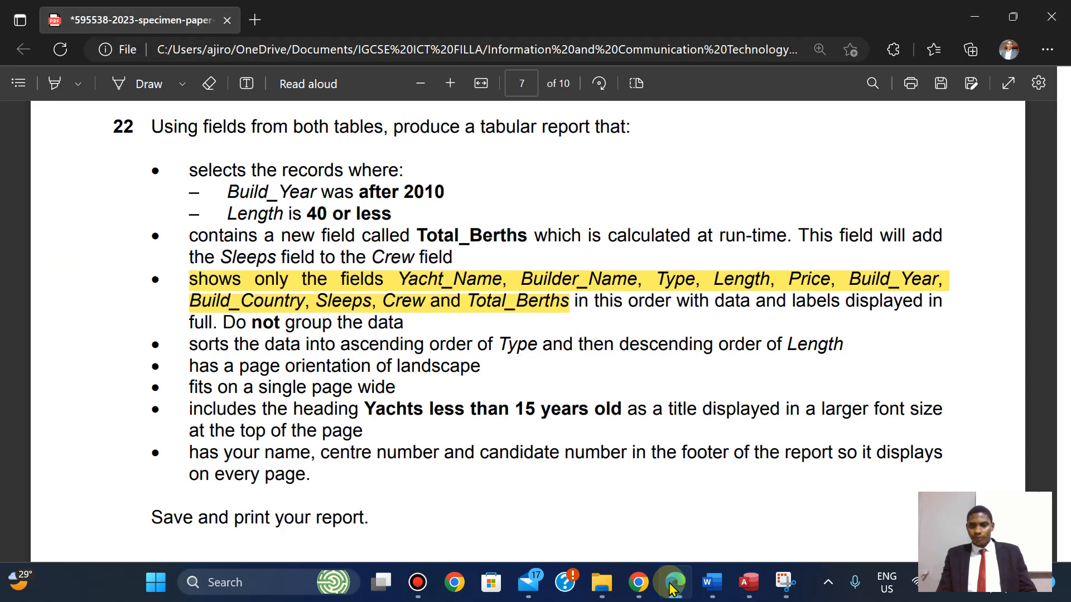
pyautogui.click(673, 586)
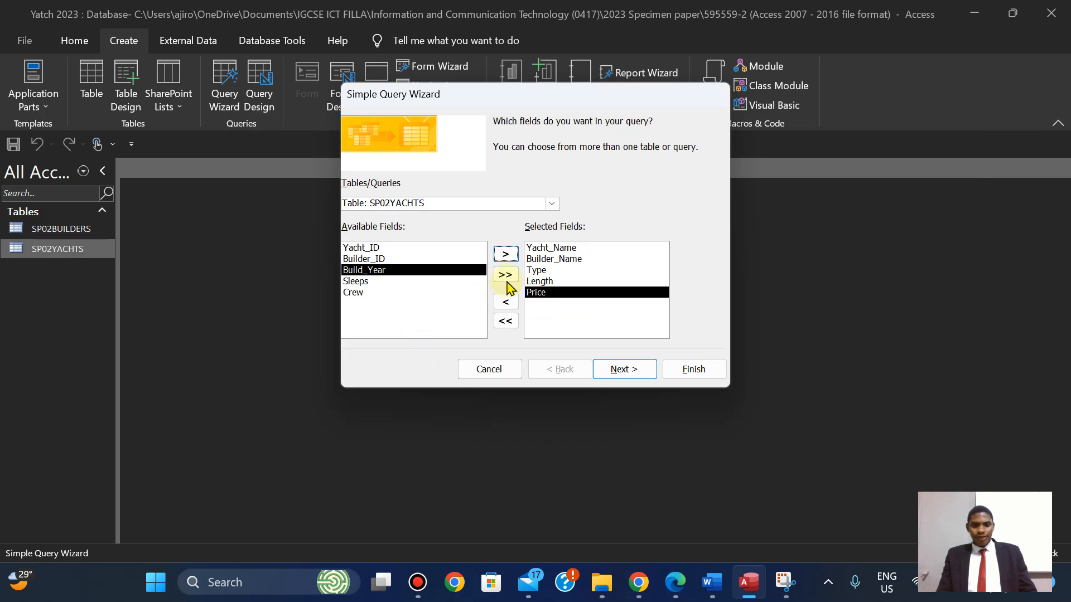
pyautogui.click(505, 255)
pyautogui.click(675, 585)
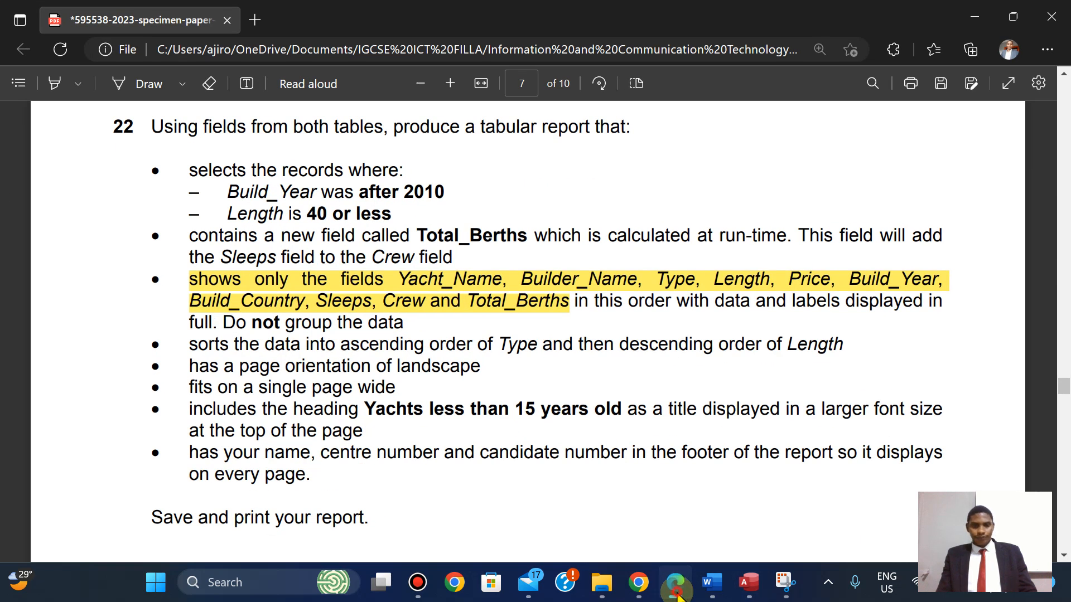
# Add Build_Country from the SP02BUILDERS table to the query's fields.
pyautogui.click(677, 596)
pyautogui.click(551, 206)
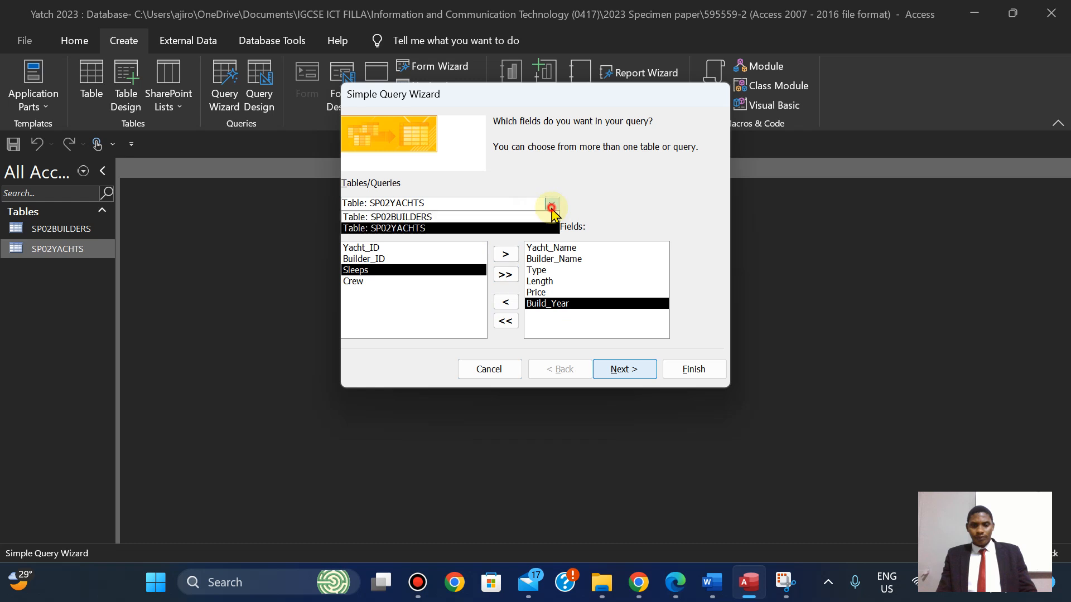
pyautogui.click(519, 218)
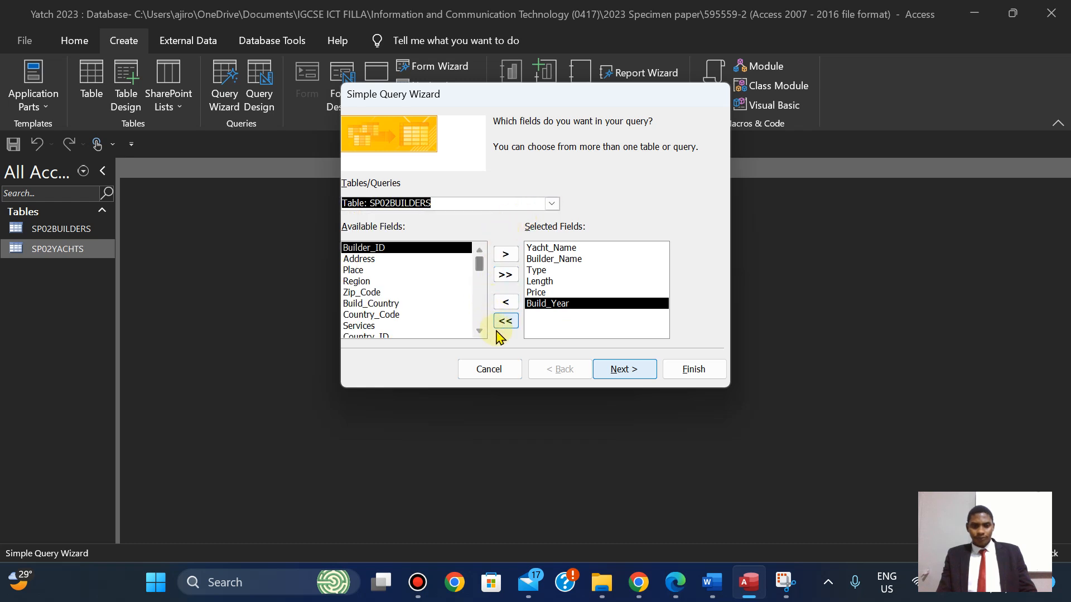
pyautogui.click(479, 332)
pyautogui.click(480, 332)
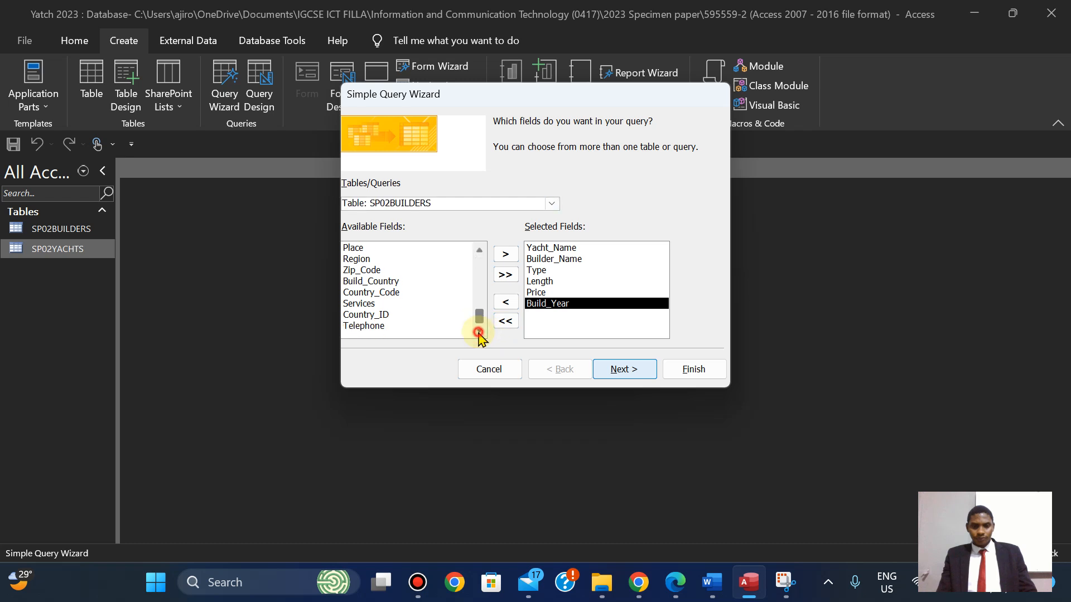
pyautogui.click(392, 281)
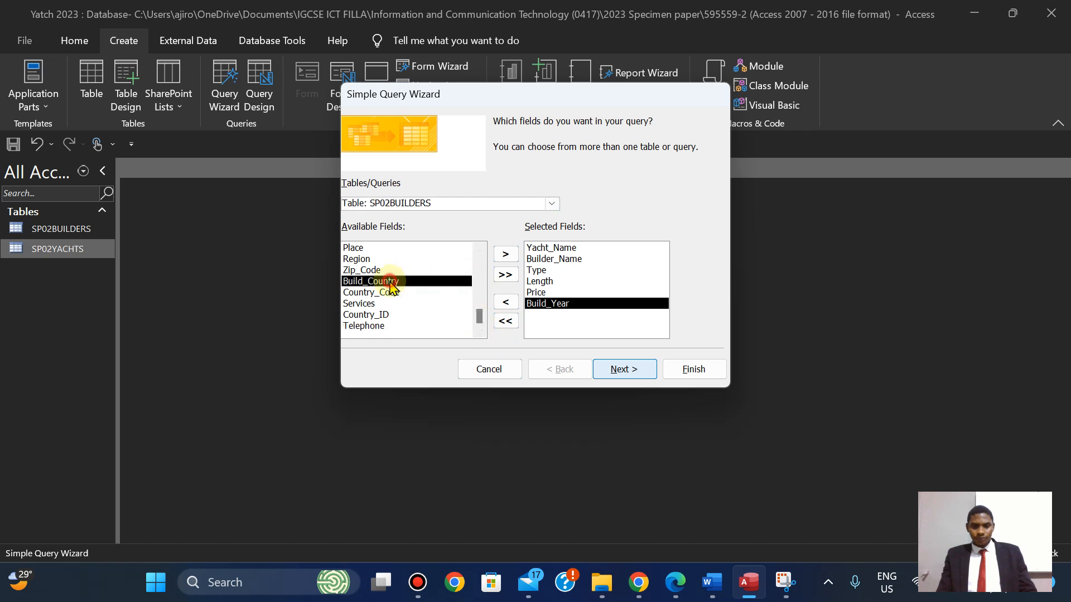
pyautogui.click(505, 255)
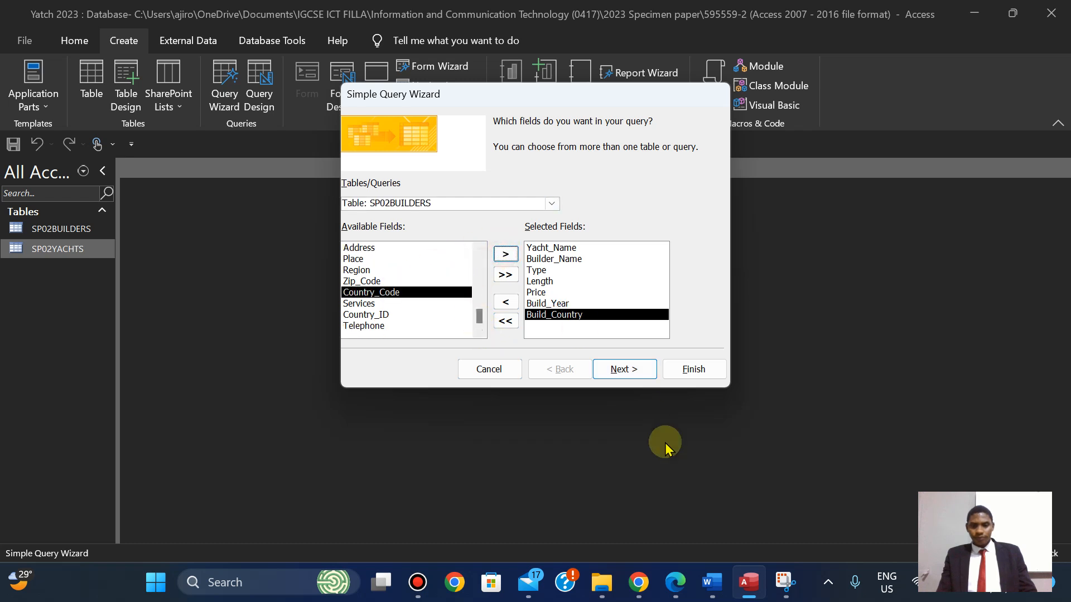
pyautogui.click(676, 582)
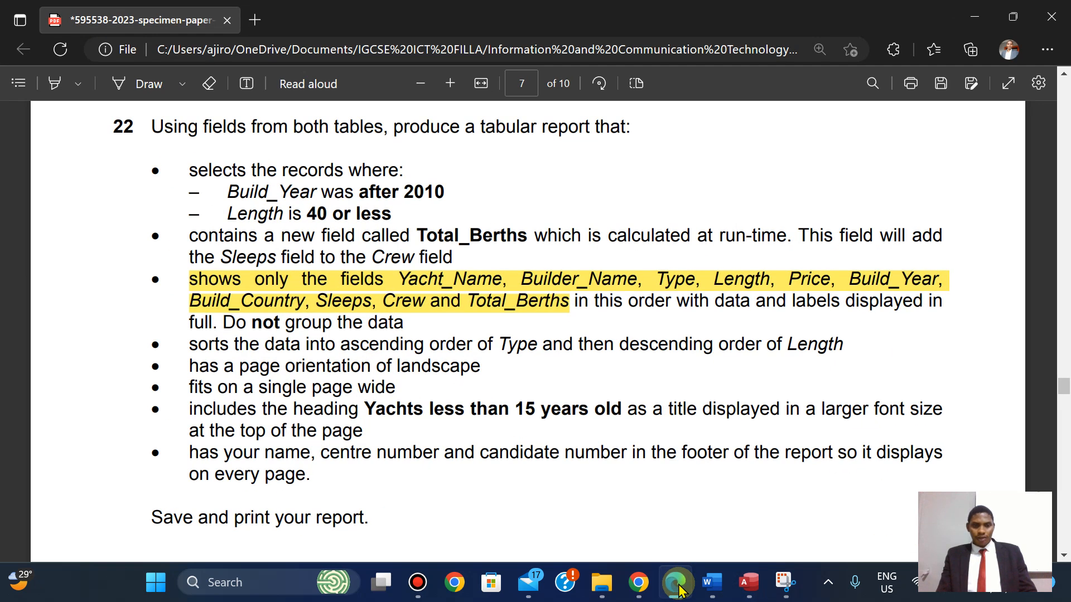
pyautogui.click(678, 587)
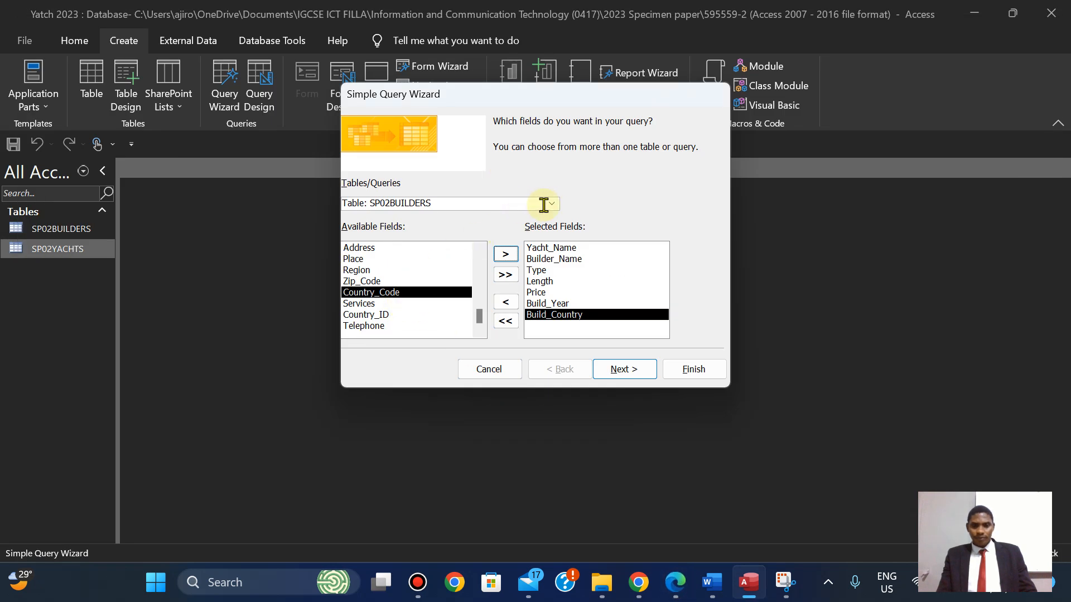
# Add Sleeps and Crew from SP02YACHTS and advance the wizard to its title step.
pyautogui.click(553, 205)
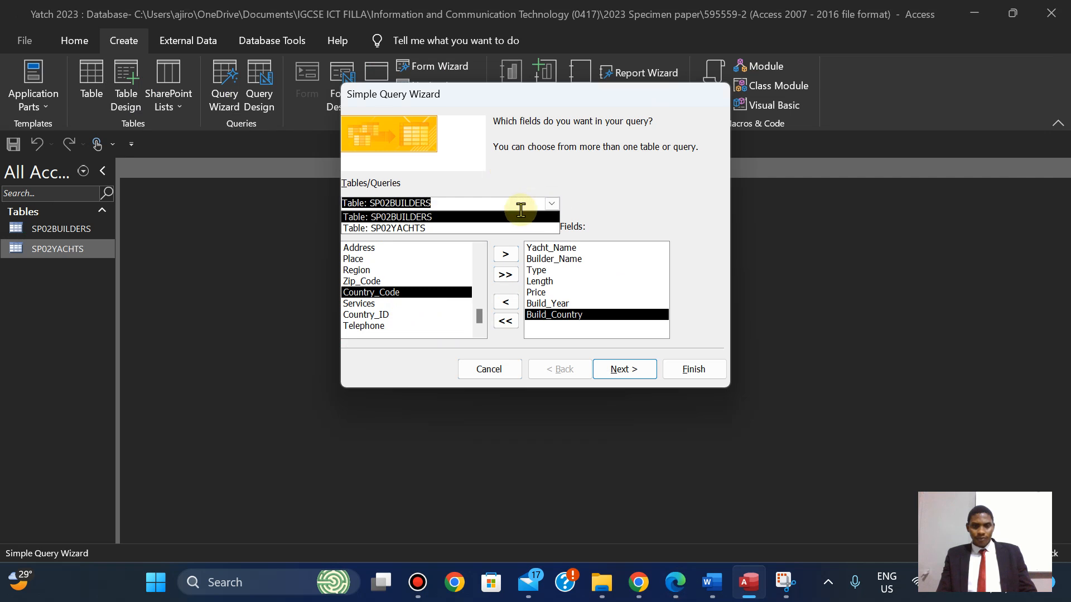
pyautogui.click(498, 232)
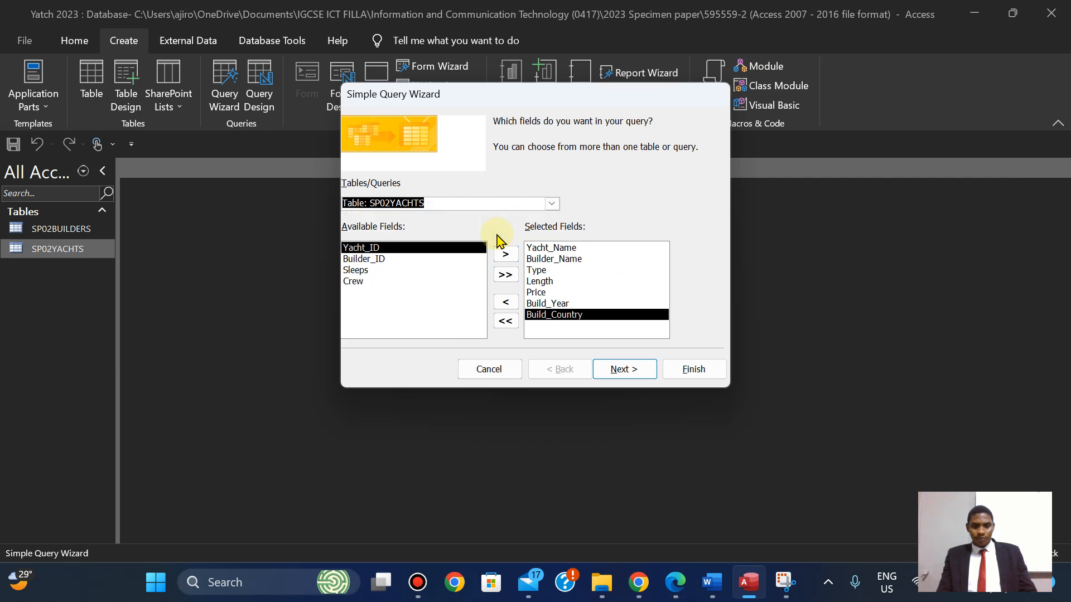
pyautogui.click(357, 270)
pyautogui.click(516, 253)
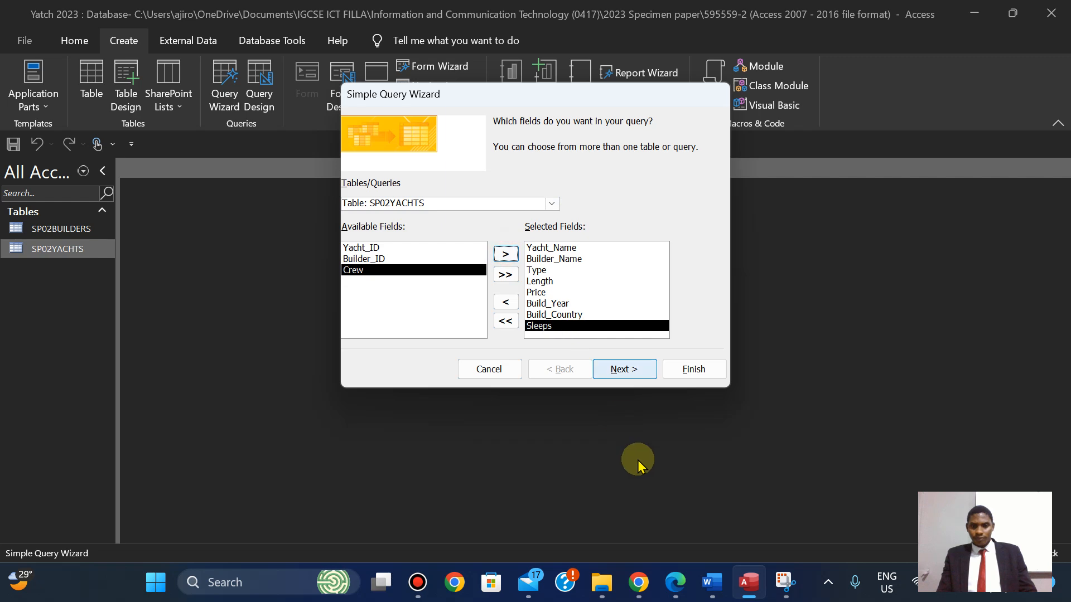
pyautogui.click(676, 583)
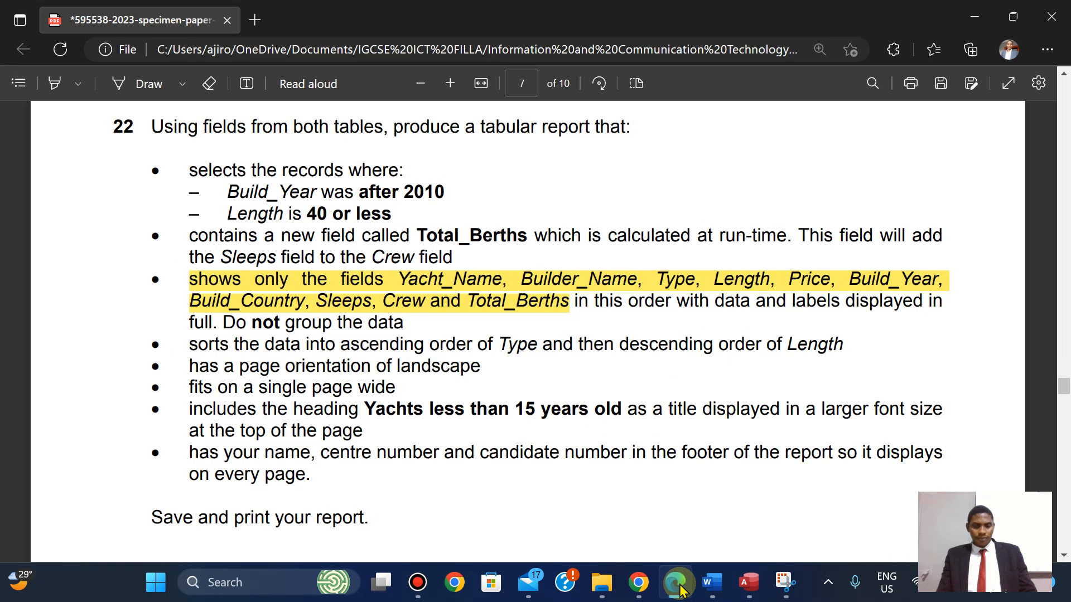
pyautogui.click(679, 586)
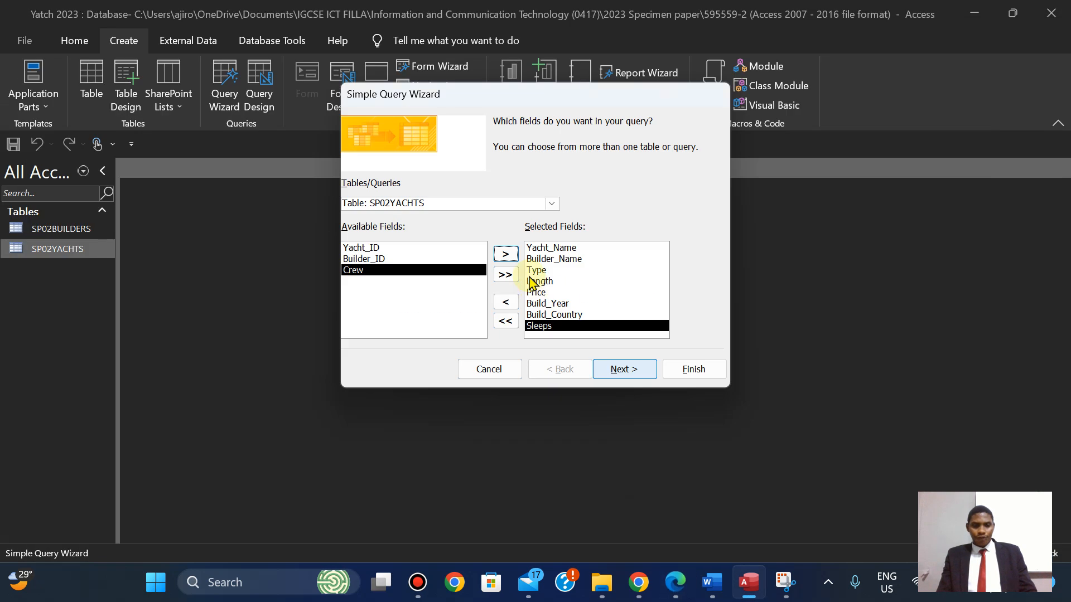
pyautogui.click(507, 256)
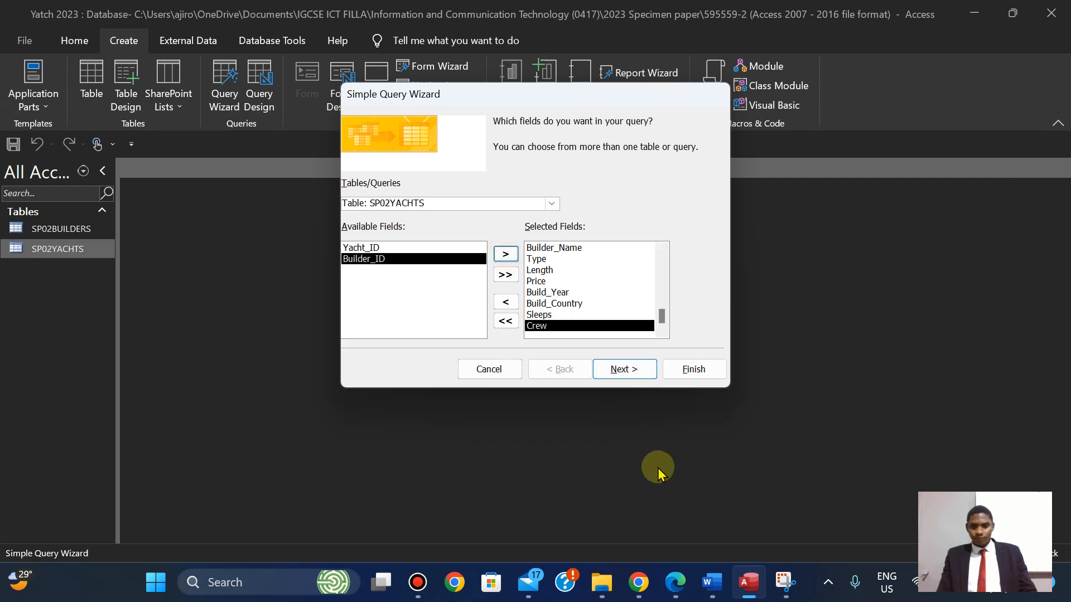
pyautogui.click(677, 586)
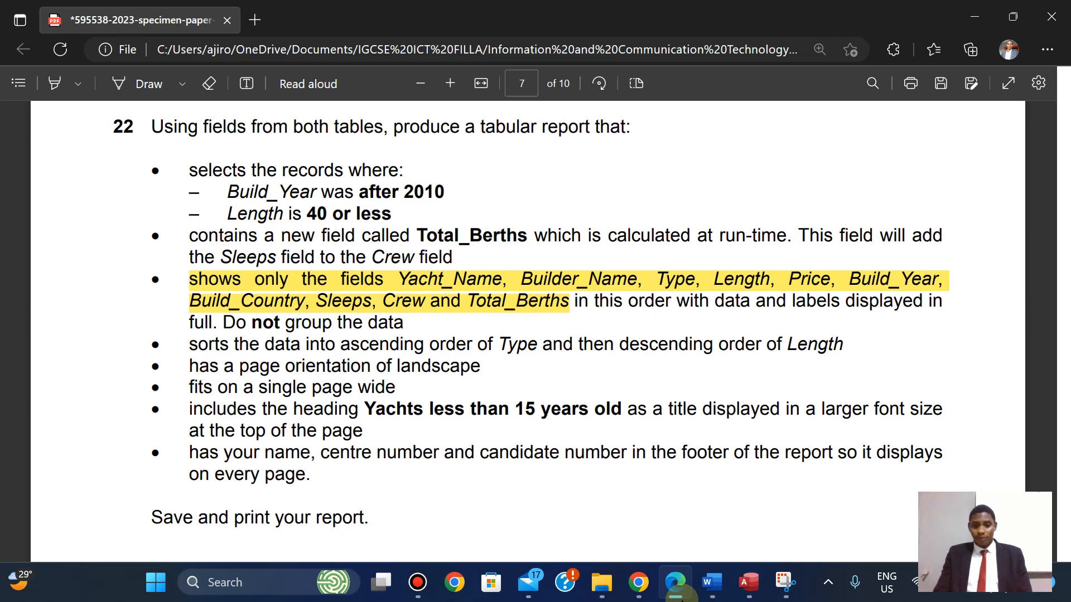
pyautogui.click(677, 590)
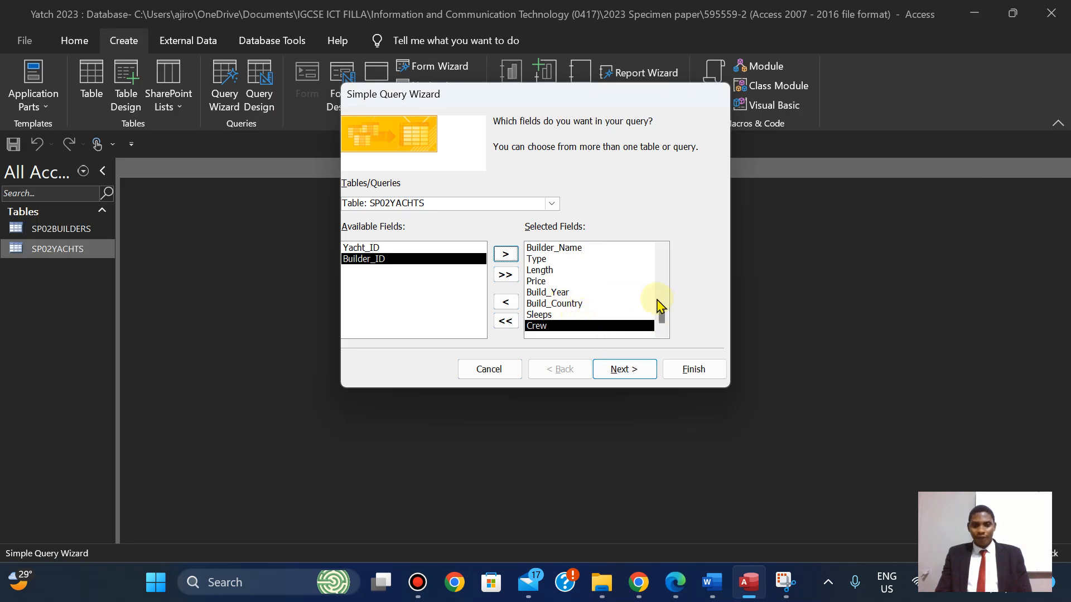
pyautogui.click(616, 372)
pyautogui.click(616, 372)
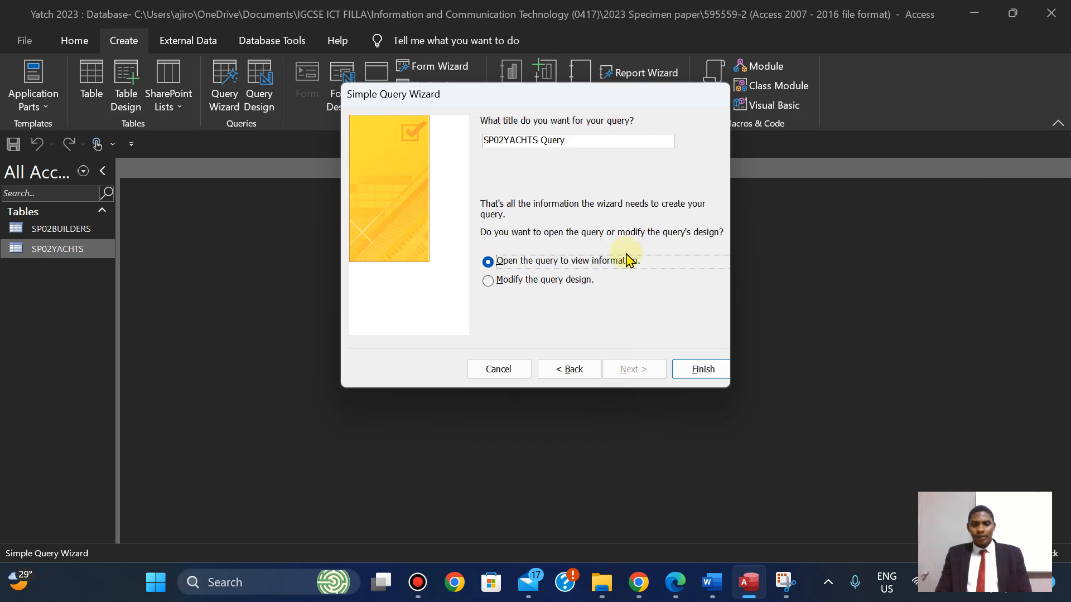
pyautogui.click(675, 583)
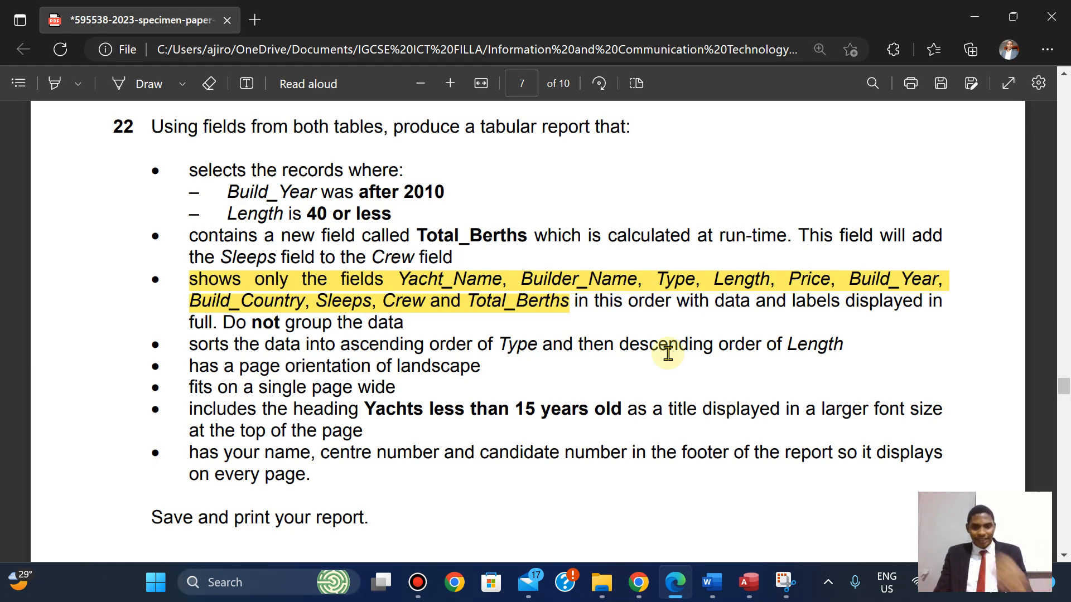
# Copy the heading 'Yachts less than 15 years old' from question 22 in the PDF.
pyautogui.moveTo(368, 409); pyautogui.dragTo(625, 411)
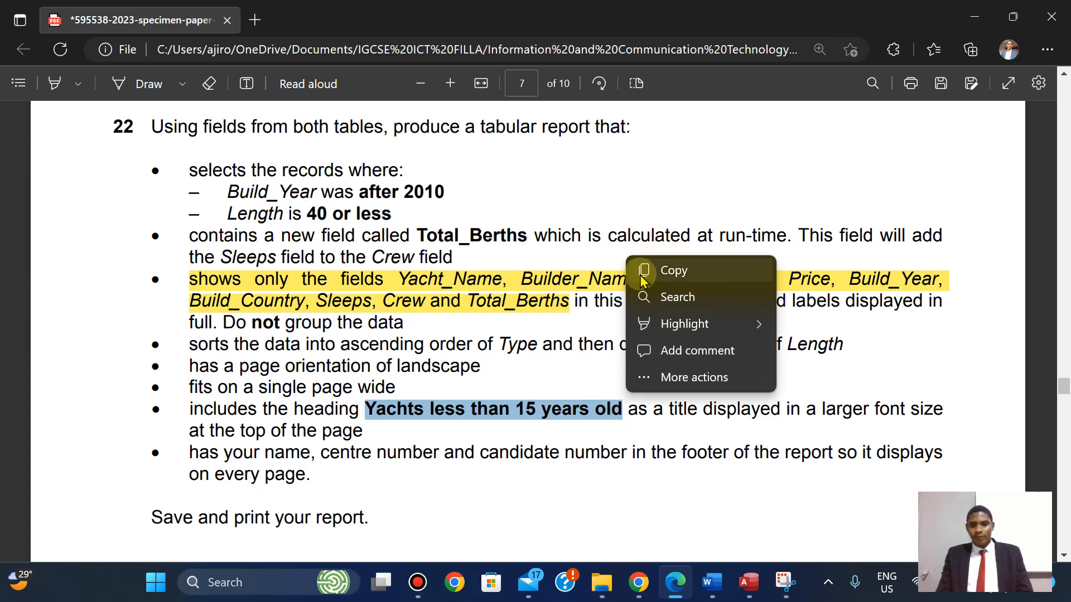
pyautogui.click(644, 270)
pyautogui.click(746, 574)
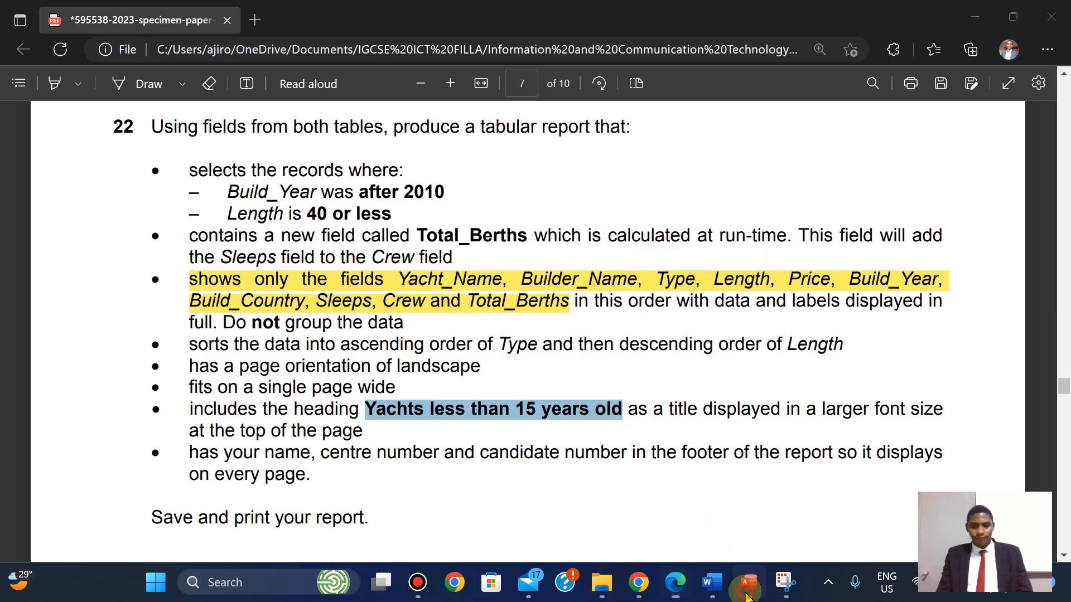
# Title the query 'Yachts less than 15 years old' and finish the wizard.
pyautogui.click(574, 144)
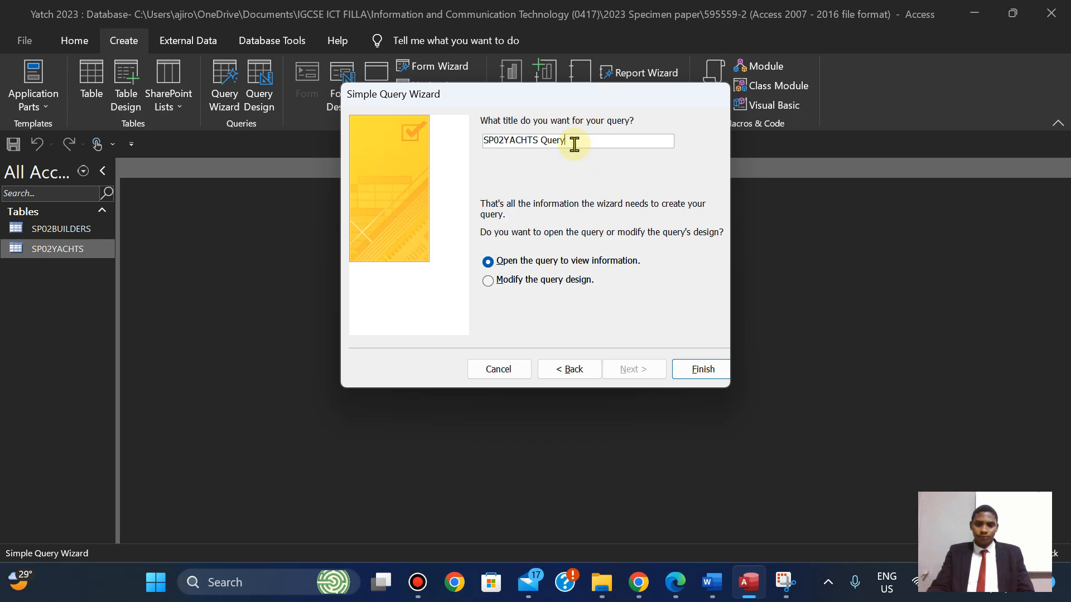
pyautogui.hotkey('ctrl', 'v')
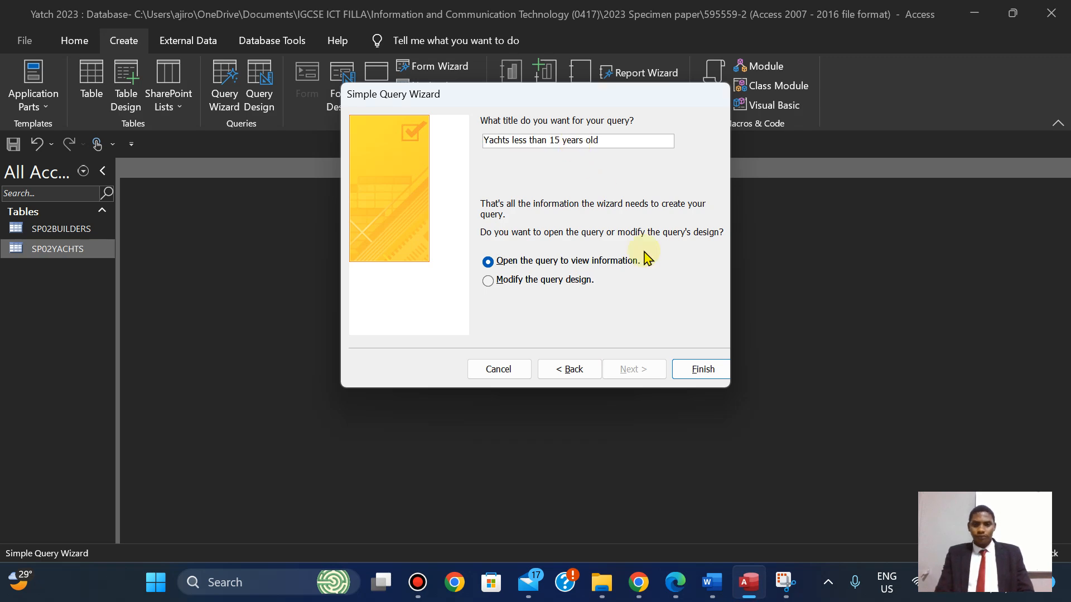
pyautogui.click(702, 374)
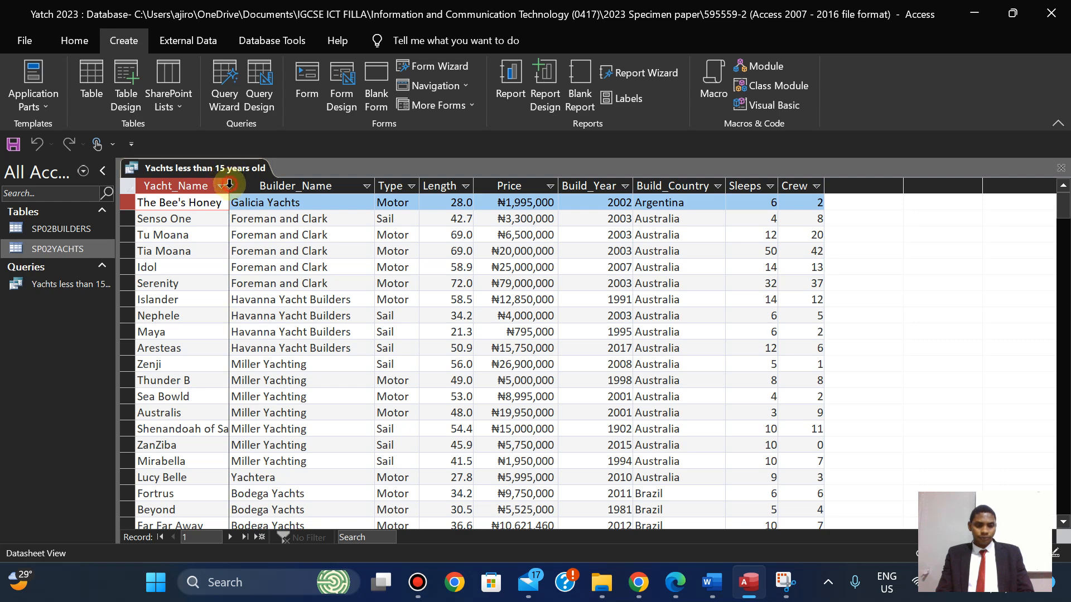
# Auto-fit the Yacht_Name, Builder_Name, Price and Build_Country column widths.
pyautogui.doubleClick(228, 184)
pyautogui.doubleClick(390, 188)
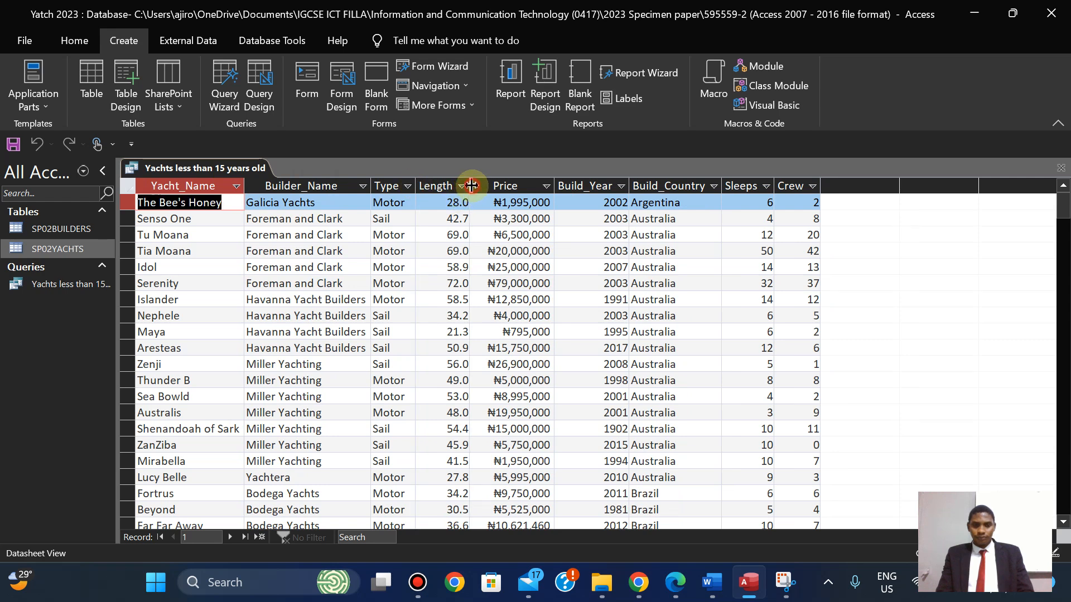
pyautogui.doubleClick(555, 185)
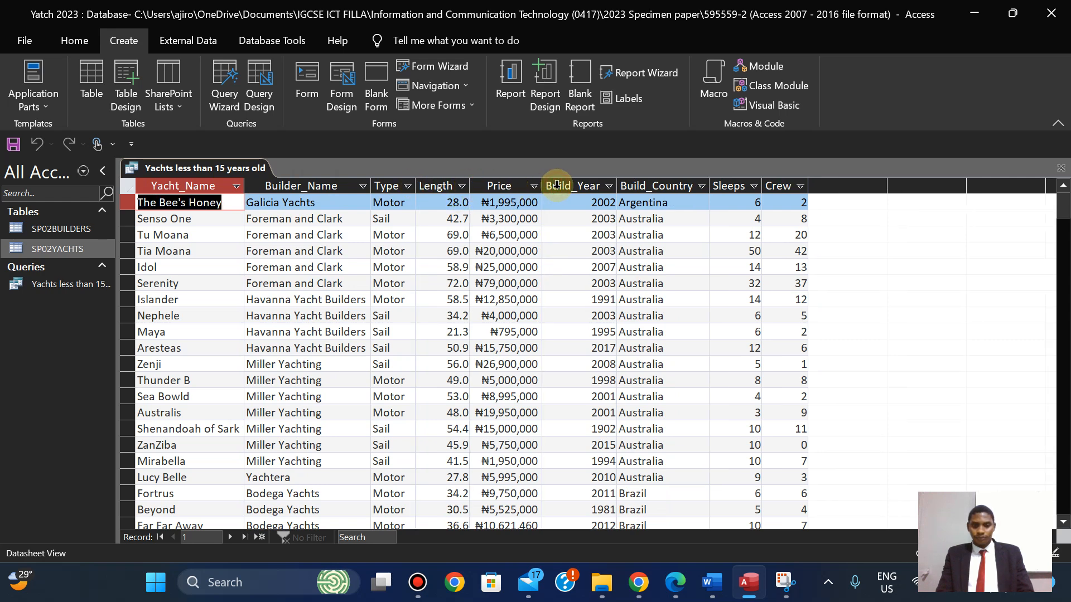
pyautogui.doubleClick(712, 183)
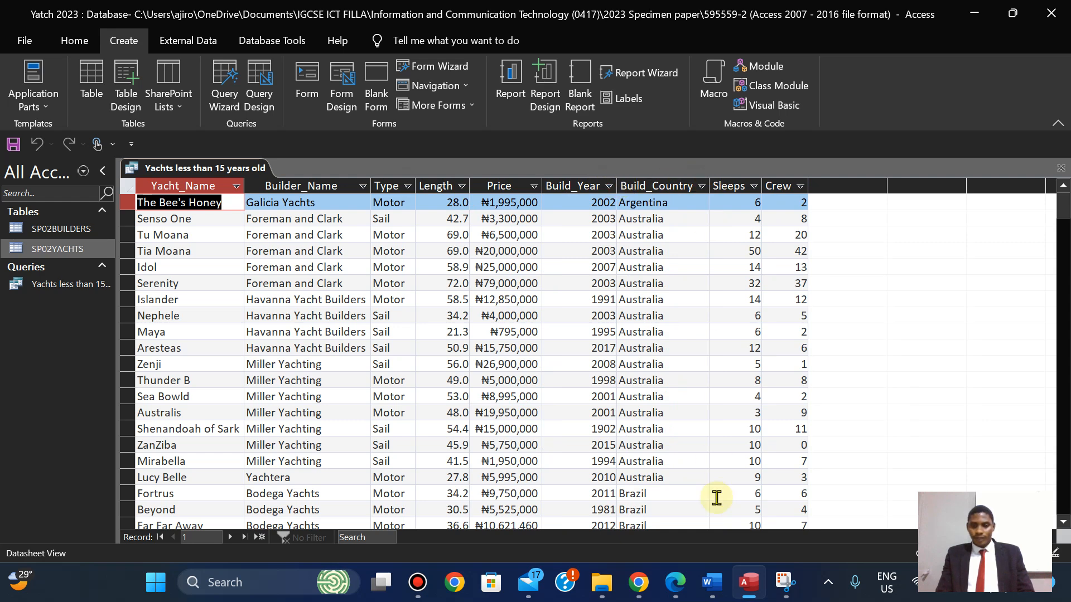
pyautogui.click(674, 584)
# Compare the query datasheet against the exam question's requirements.
pyautogui.click(674, 584)
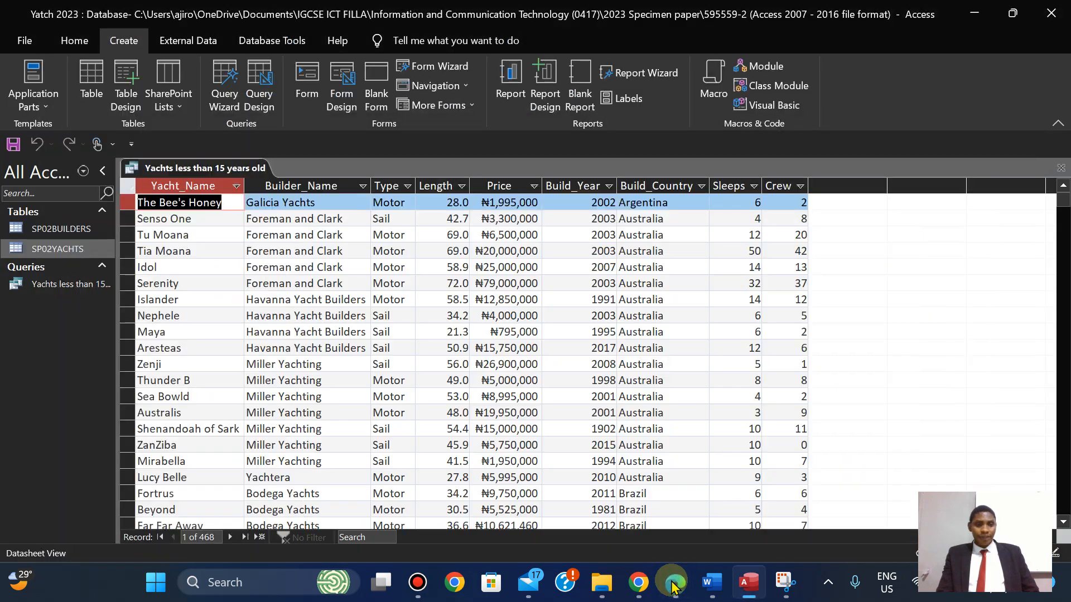
pyautogui.click(674, 583)
pyautogui.click(675, 583)
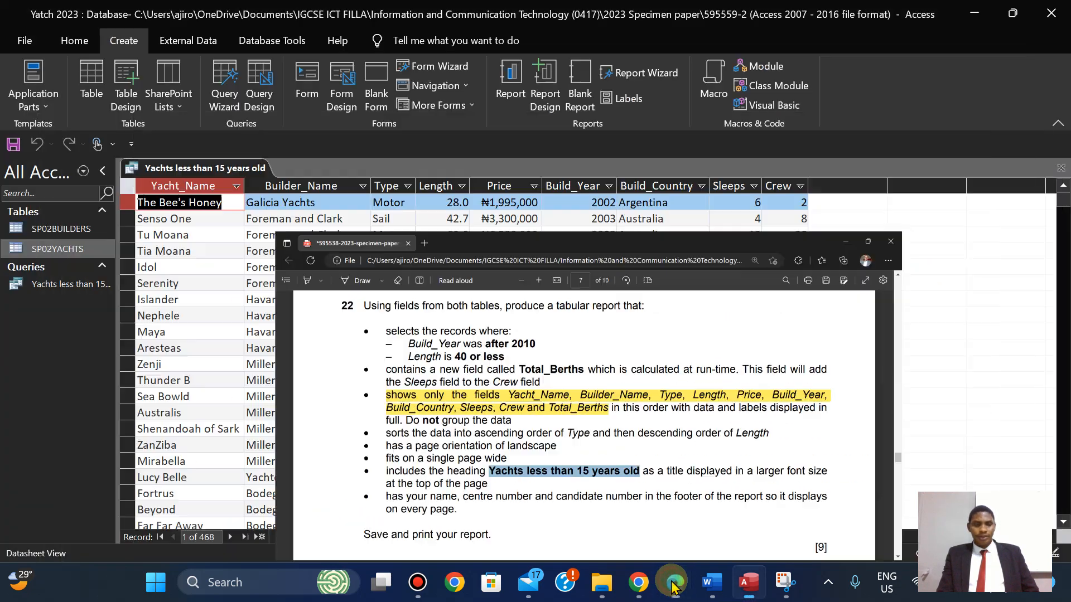
pyautogui.click(674, 584)
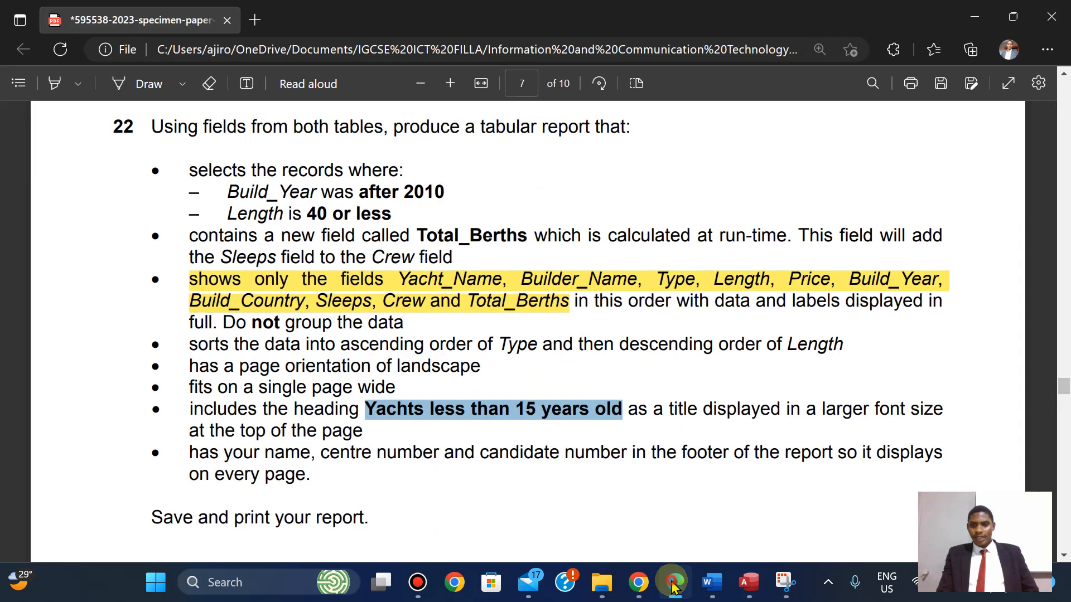
pyautogui.click(674, 583)
pyautogui.click(674, 583)
pyautogui.click(674, 584)
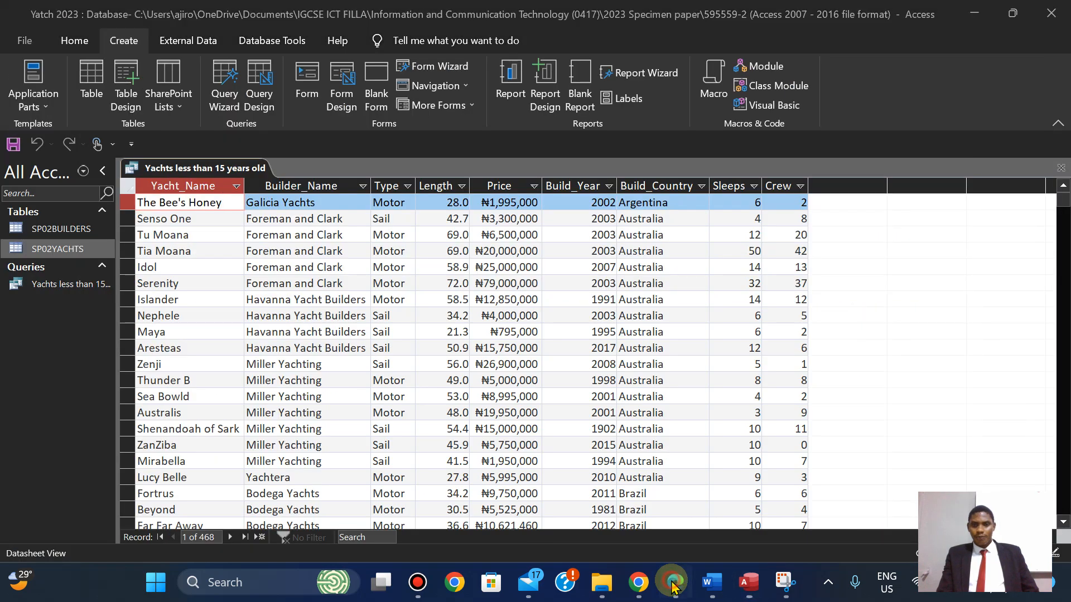
pyautogui.click(675, 583)
pyautogui.click(675, 583)
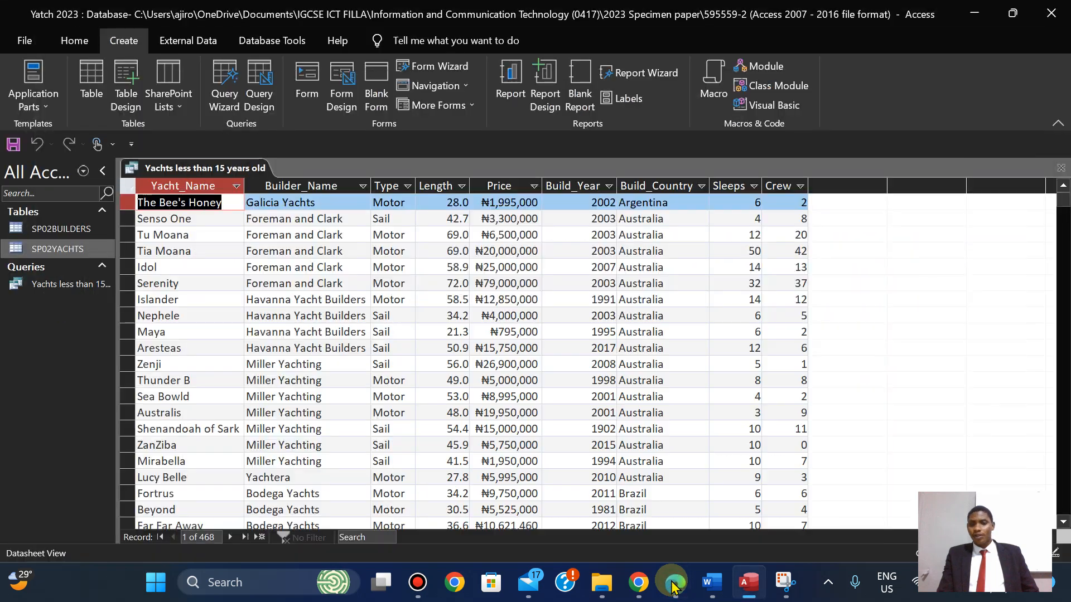
pyautogui.click(674, 583)
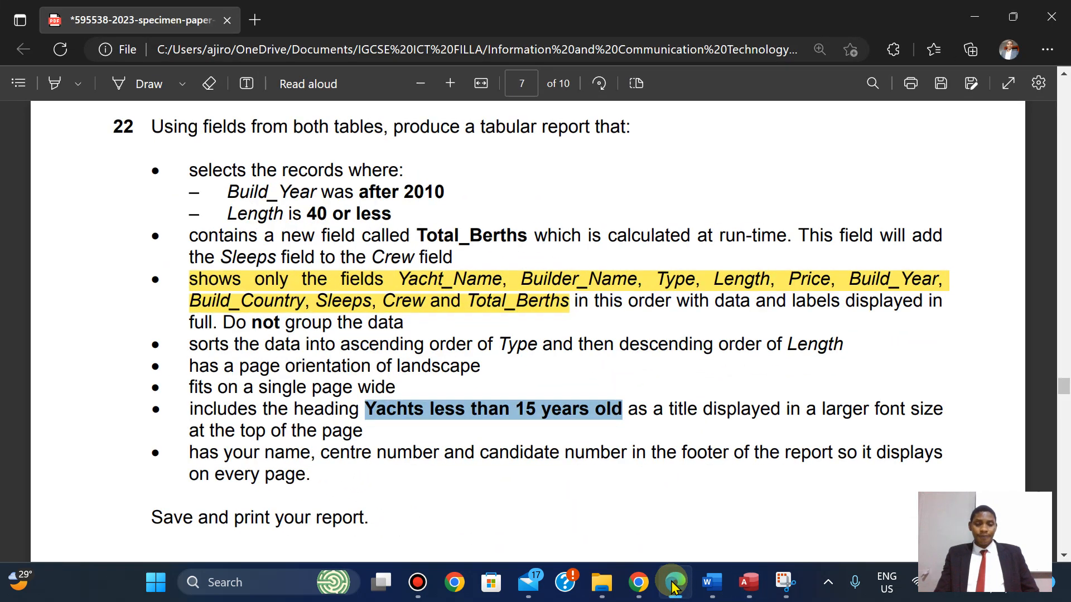
# Highlight the Build_Year after 2010 and Length 40 or less criteria in yellow.
pyautogui.press('Up')
pyautogui.press('Up')
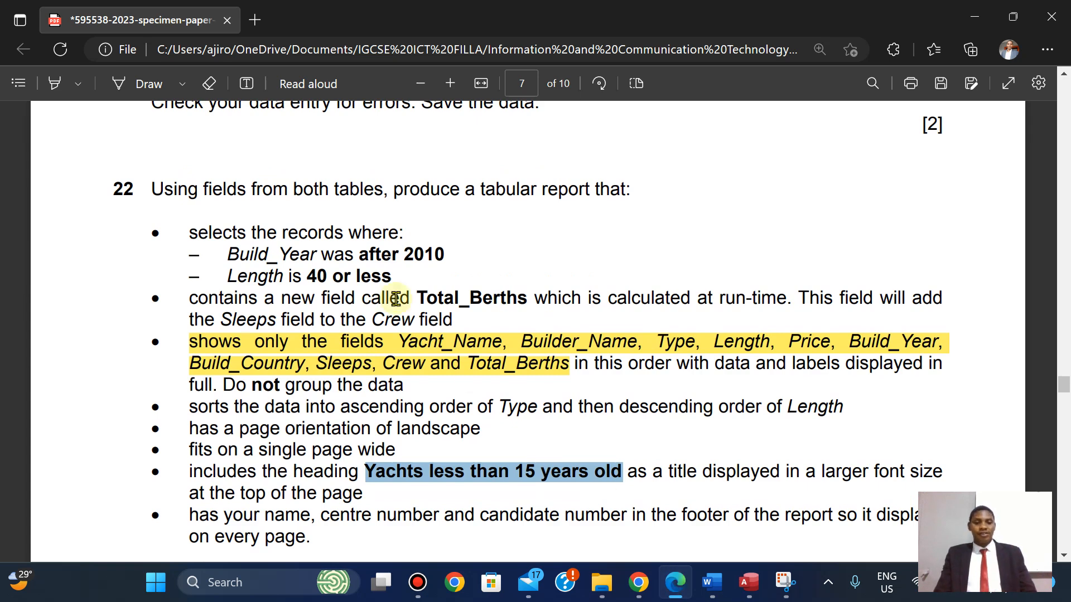
pyautogui.moveTo(228, 251); pyautogui.dragTo(396, 274)
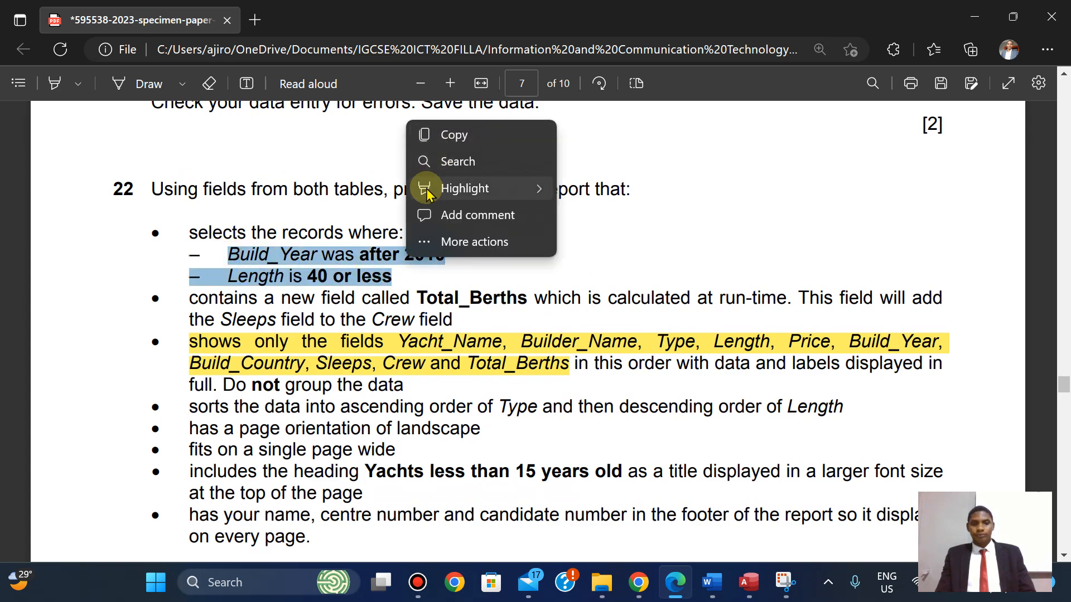
pyautogui.moveTo(429, 190)
pyautogui.click(605, 193)
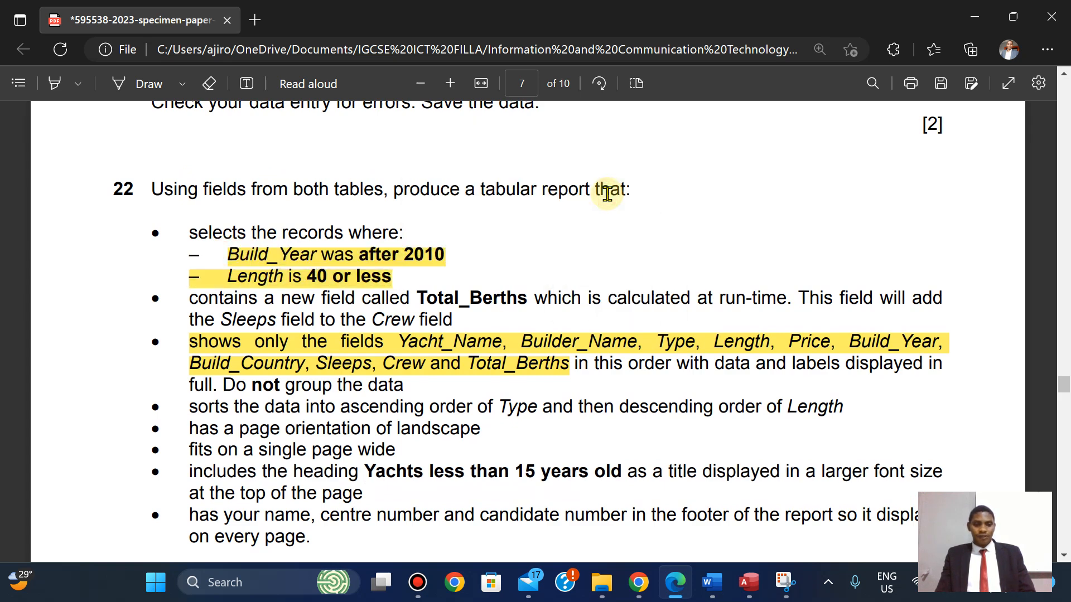
pyautogui.moveTo(188, 255)
pyautogui.mouseDown()
pyautogui.moveTo(227, 256)
pyautogui.moveTo(202, 253)
pyautogui.mouseUp()
pyautogui.click(468, 270)
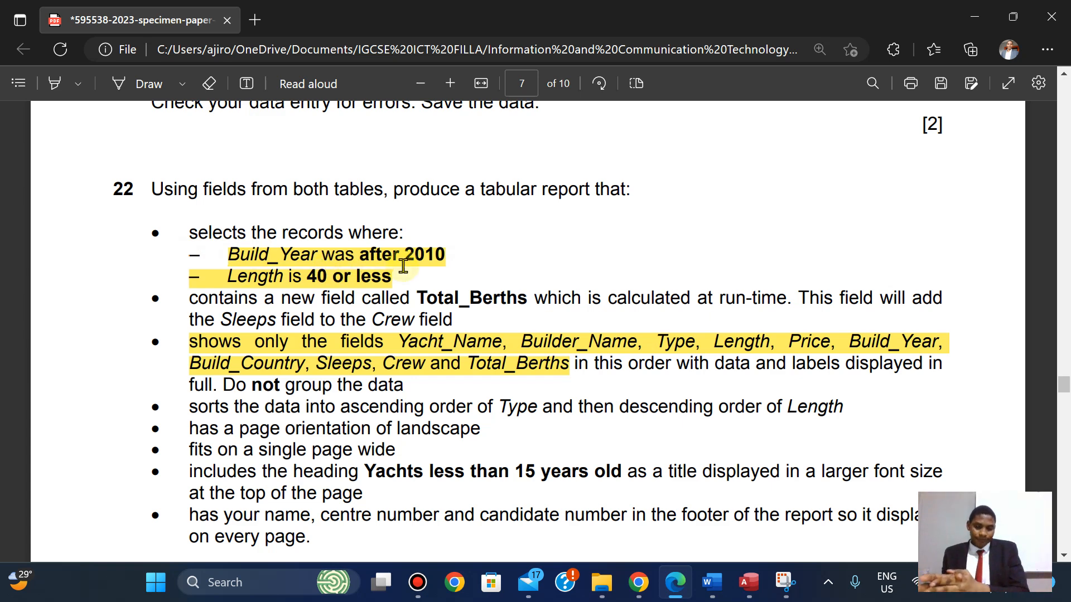
pyautogui.click(748, 583)
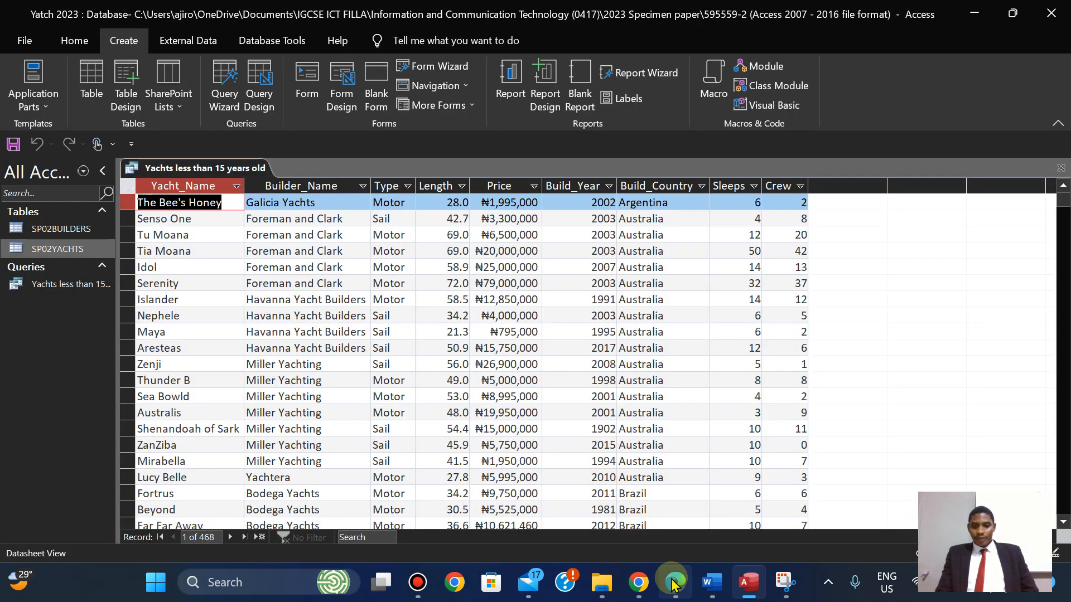
# In Design view, set the Build_Year criterion to >2010 and run the query.
pyautogui.click(74, 40)
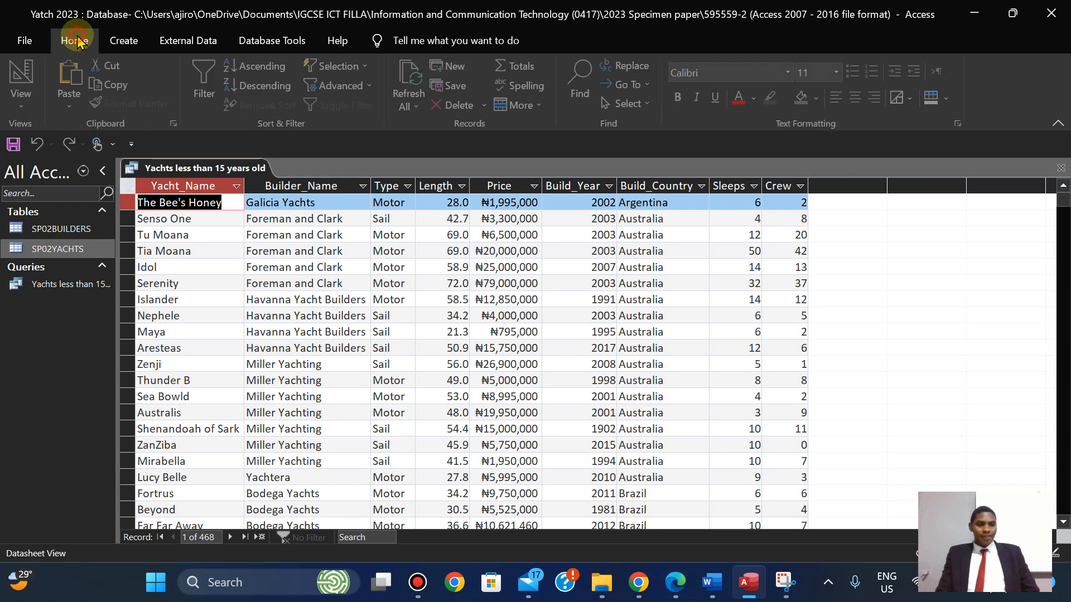
pyautogui.click(23, 100)
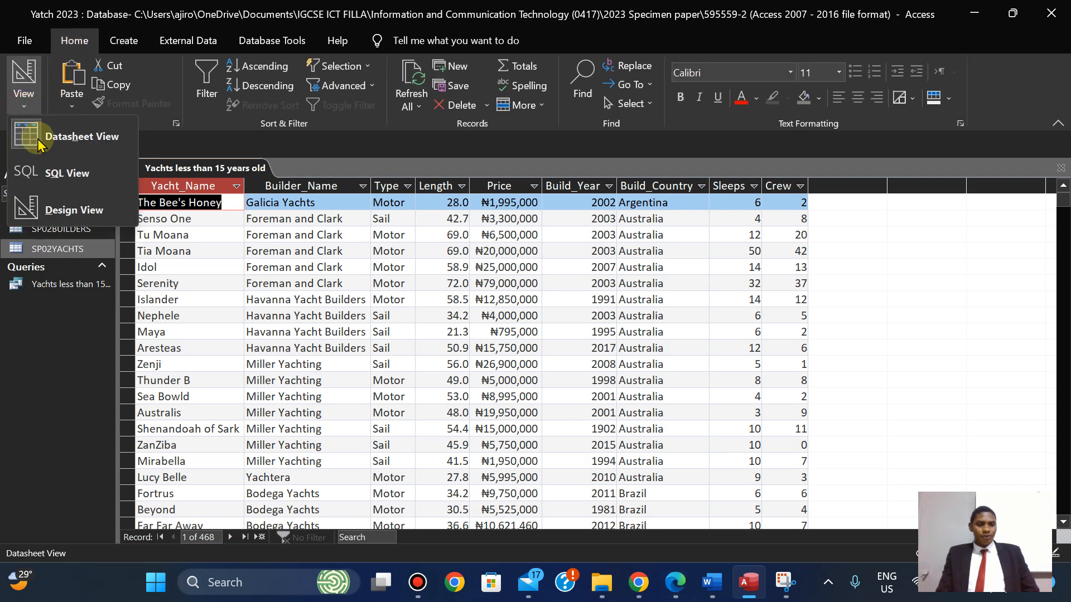
pyautogui.click(53, 208)
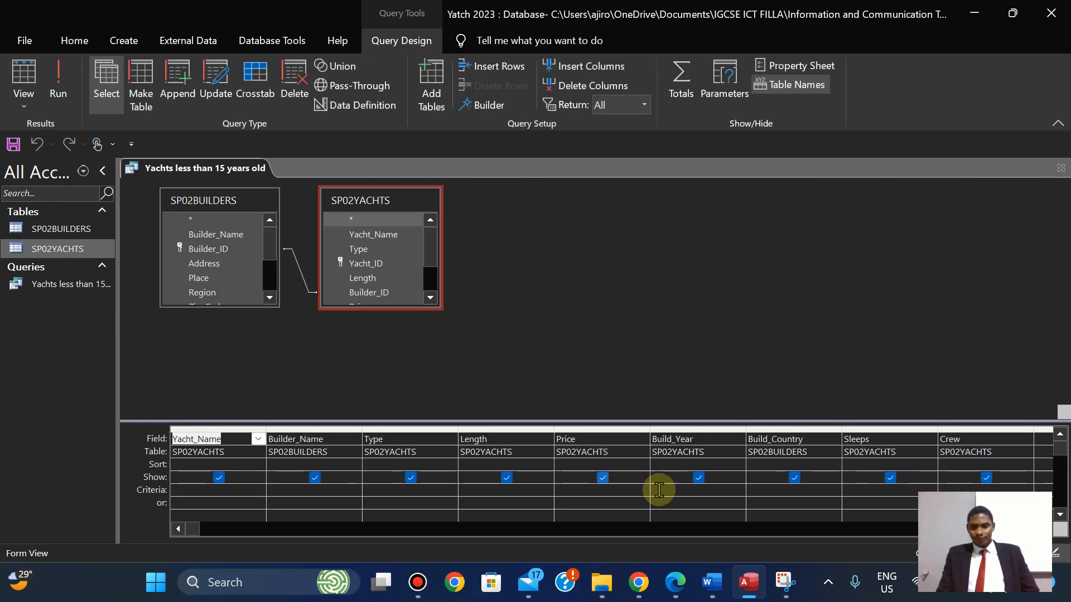
pyautogui.click(690, 596)
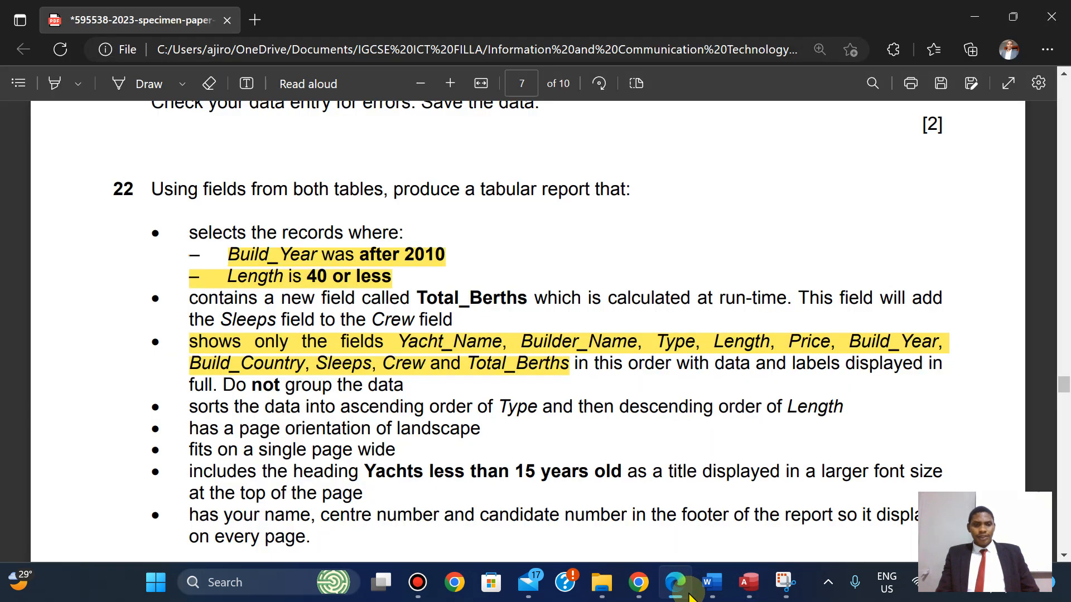
pyautogui.click(690, 596)
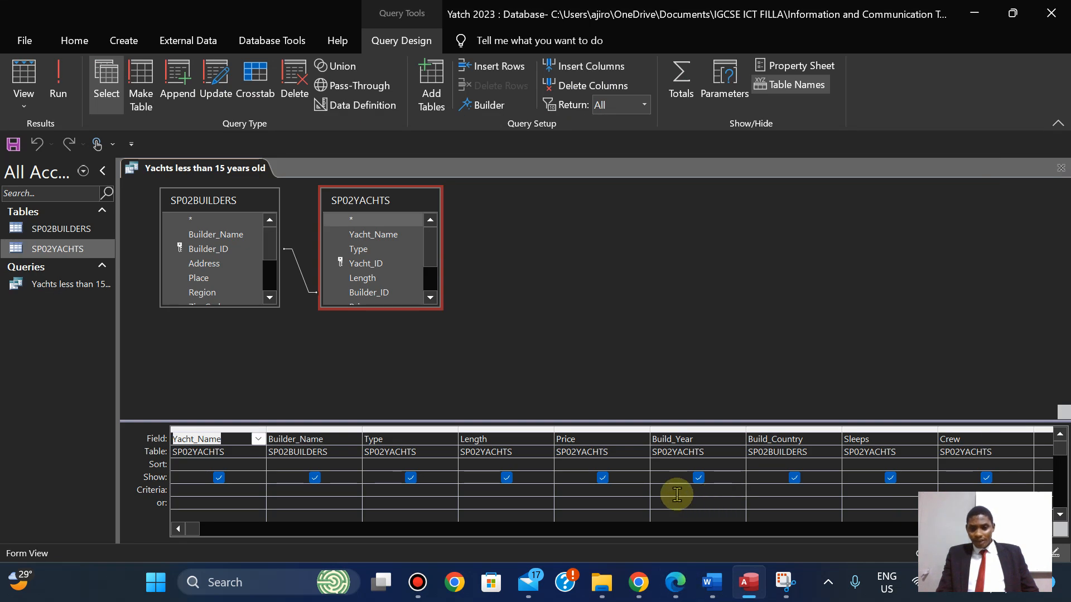
pyautogui.click(677, 581)
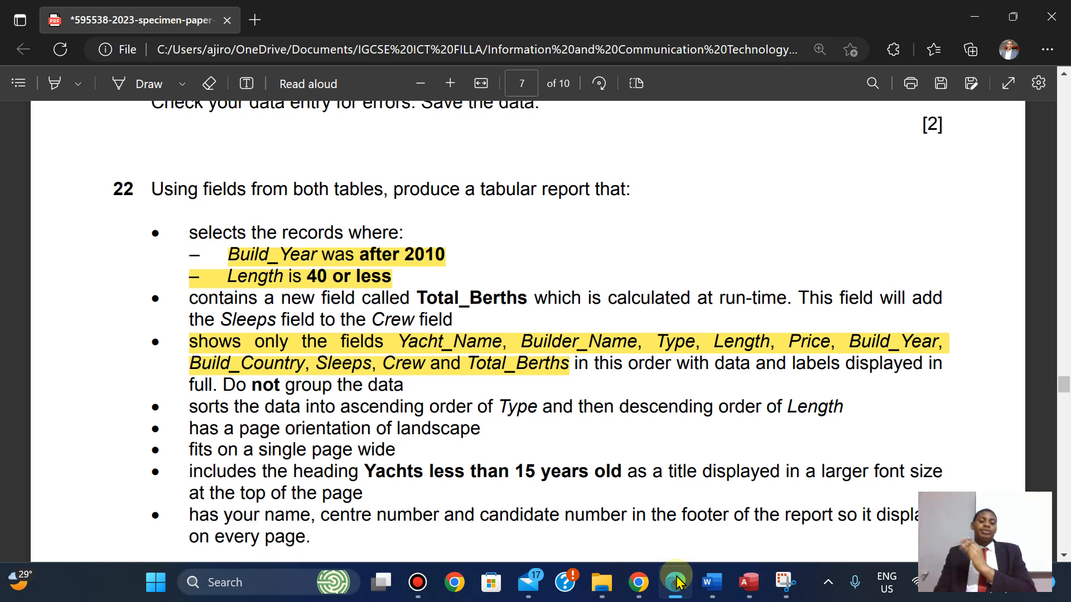
pyautogui.click(678, 582)
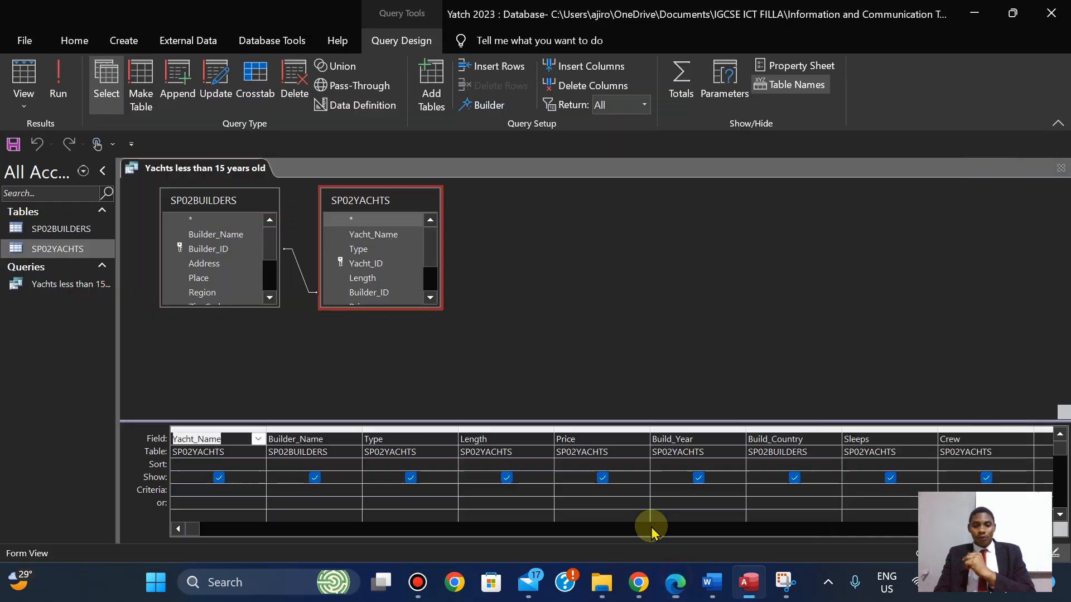
pyautogui.click(687, 500)
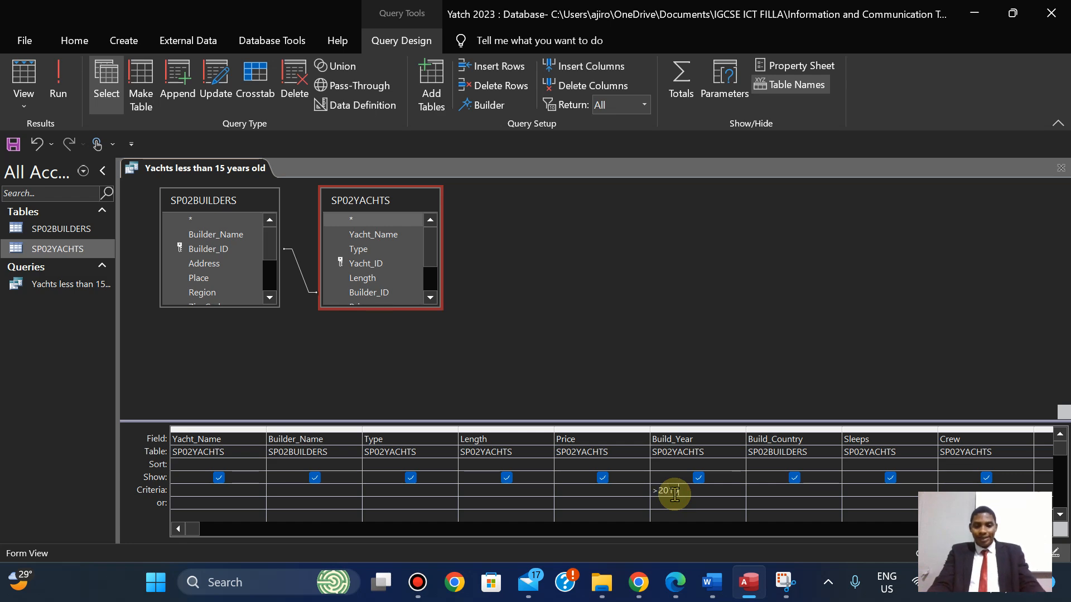
pyautogui.click(58, 83)
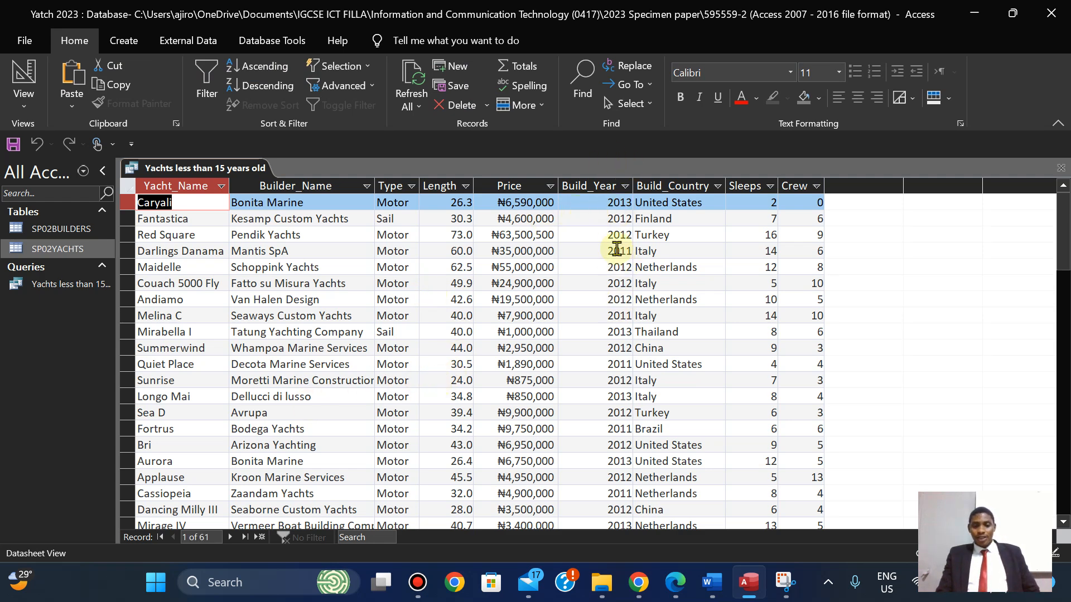
# Back in Design view, add a Length criterion of <=40 and run the query.
pyautogui.click(677, 586)
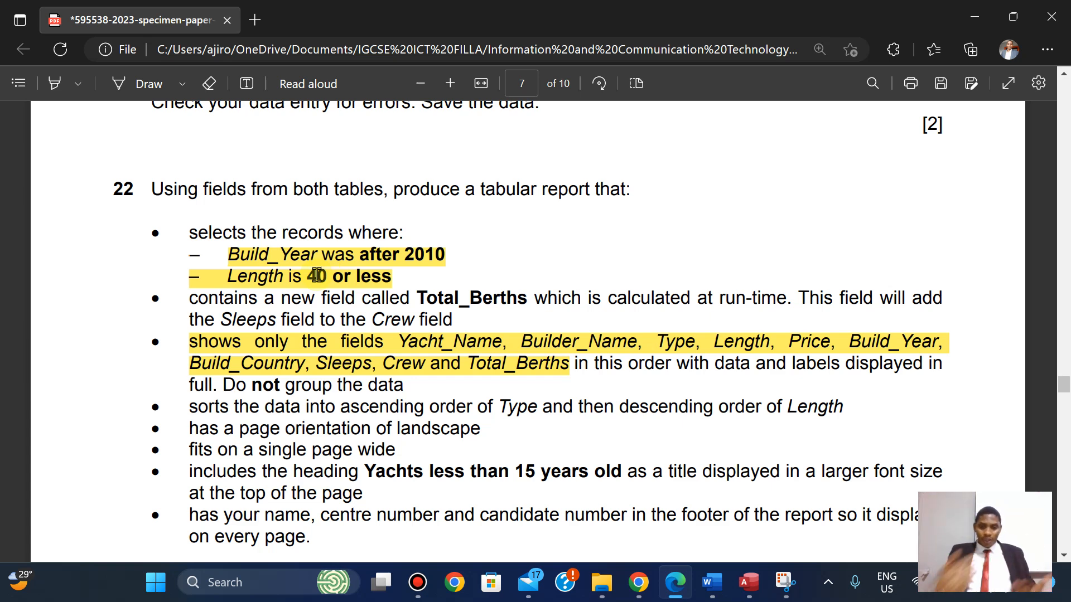
pyautogui.click(748, 582)
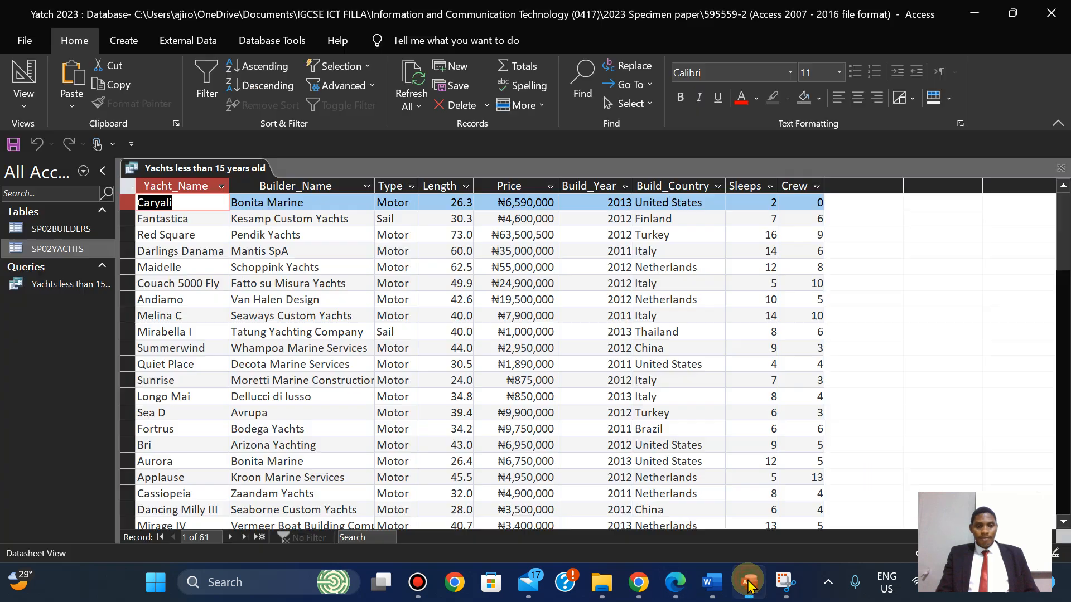
pyautogui.click(26, 104)
pyautogui.click(64, 215)
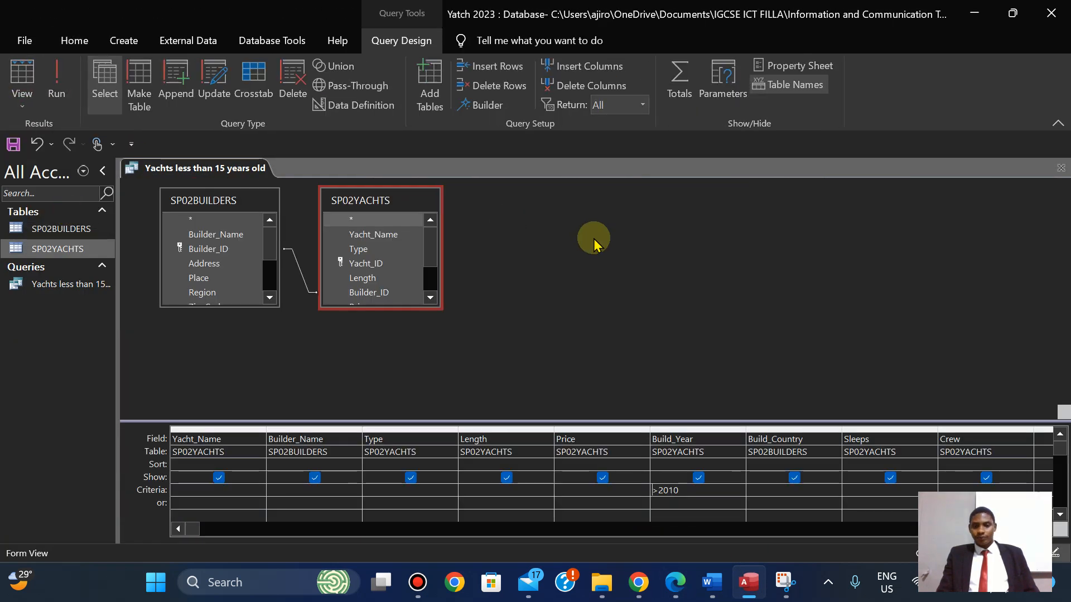
pyautogui.click(485, 488)
pyautogui.write('<=40')
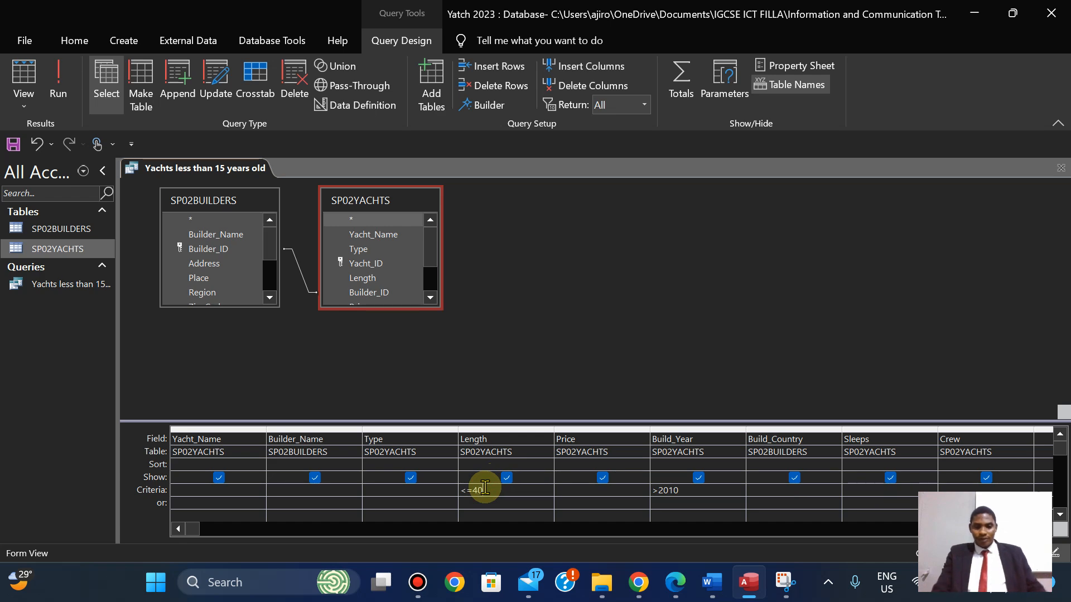
pyautogui.click(680, 587)
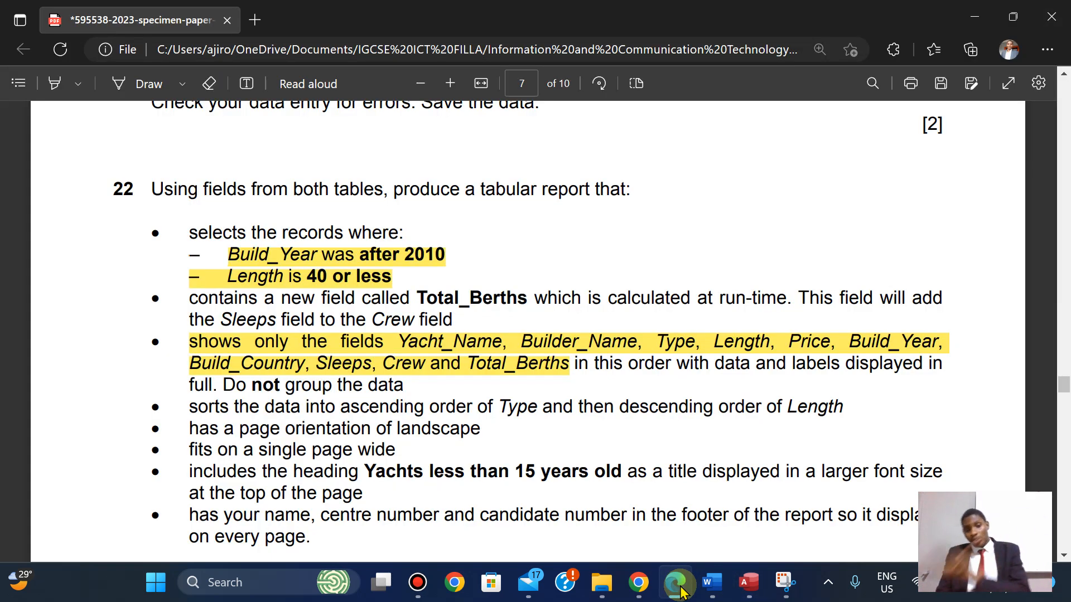
pyautogui.click(679, 586)
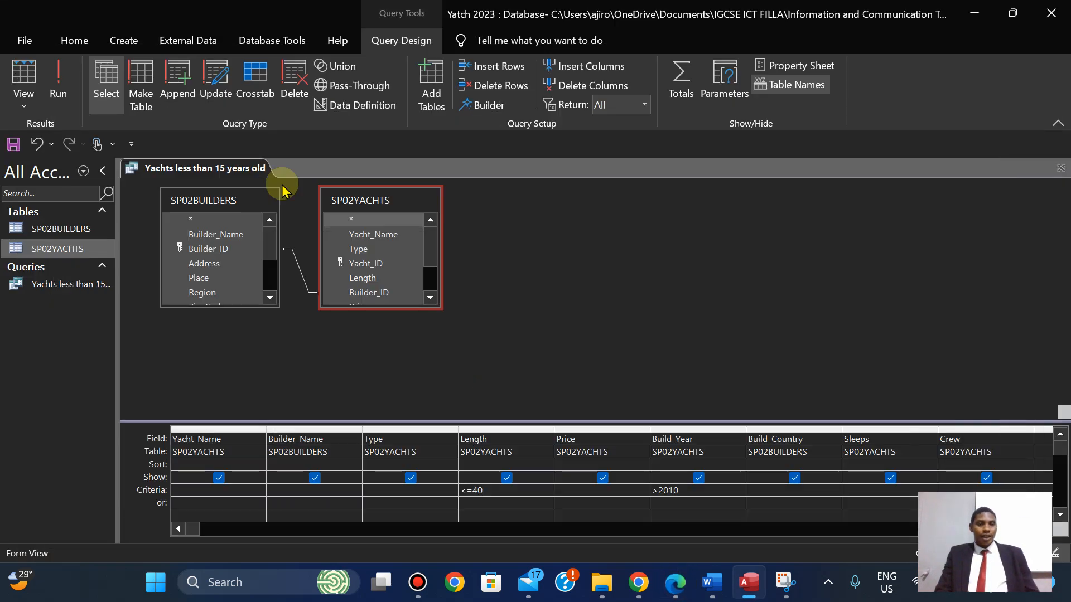
pyautogui.click(58, 84)
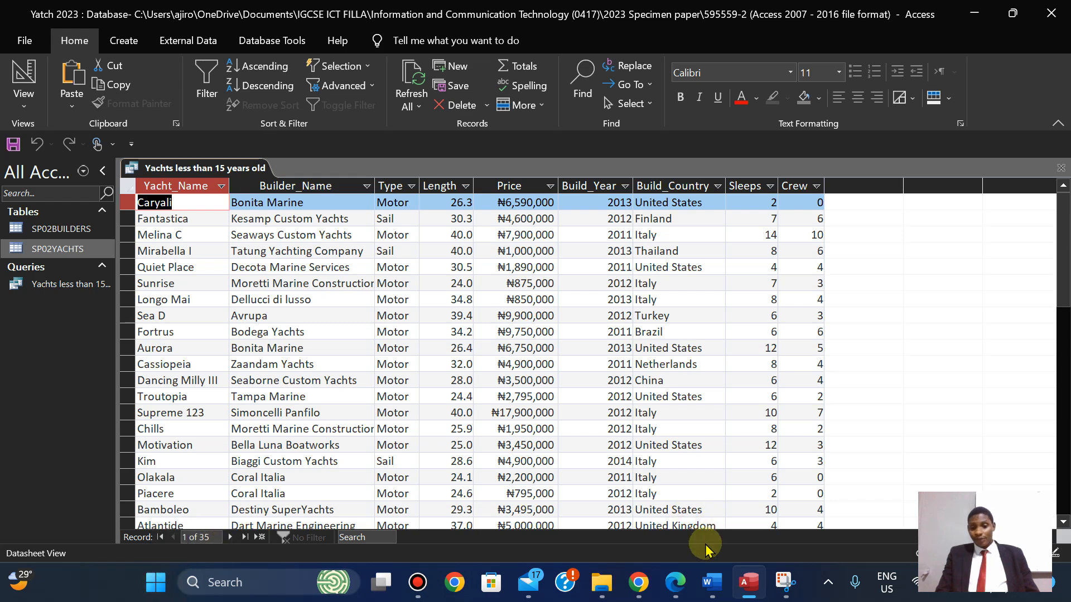
# Highlight the Total_Berths requirement in yellow on the exam question.
pyautogui.click(676, 585)
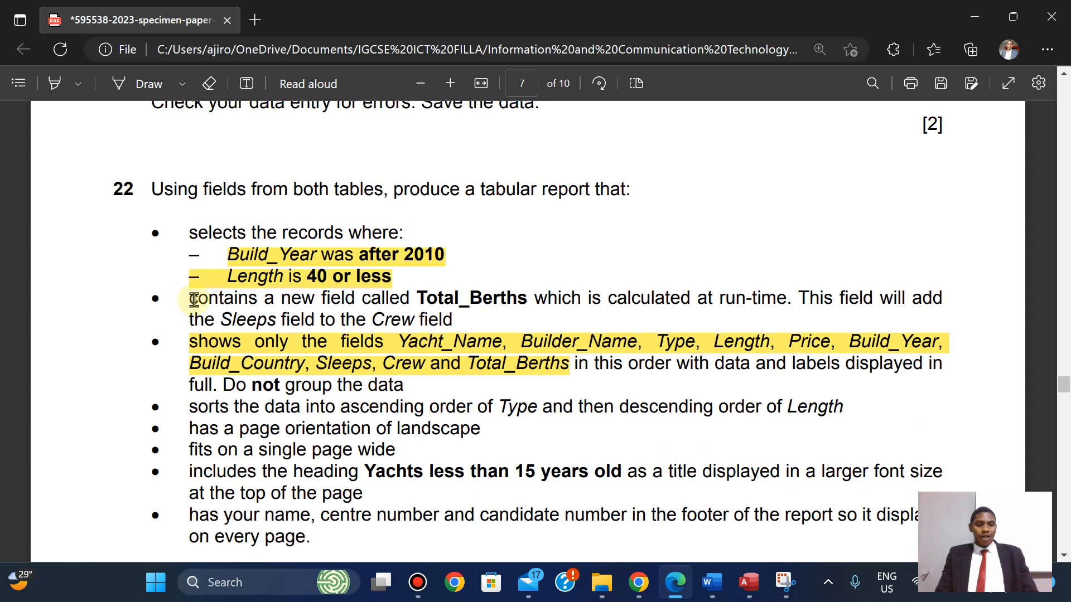
pyautogui.moveTo(189, 300); pyautogui.dragTo(456, 327)
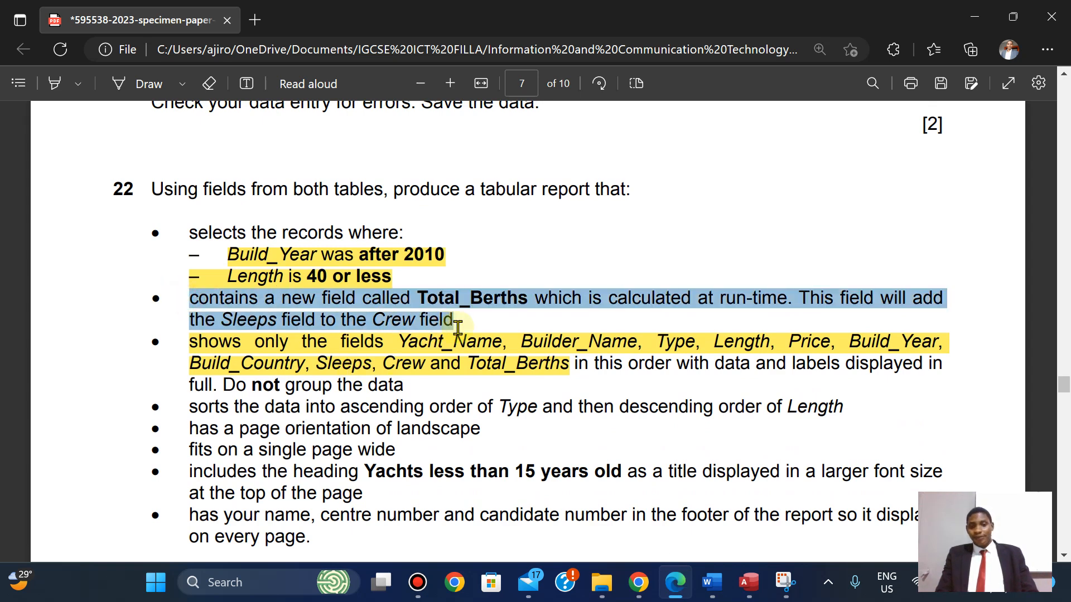
pyautogui.moveTo(491, 240)
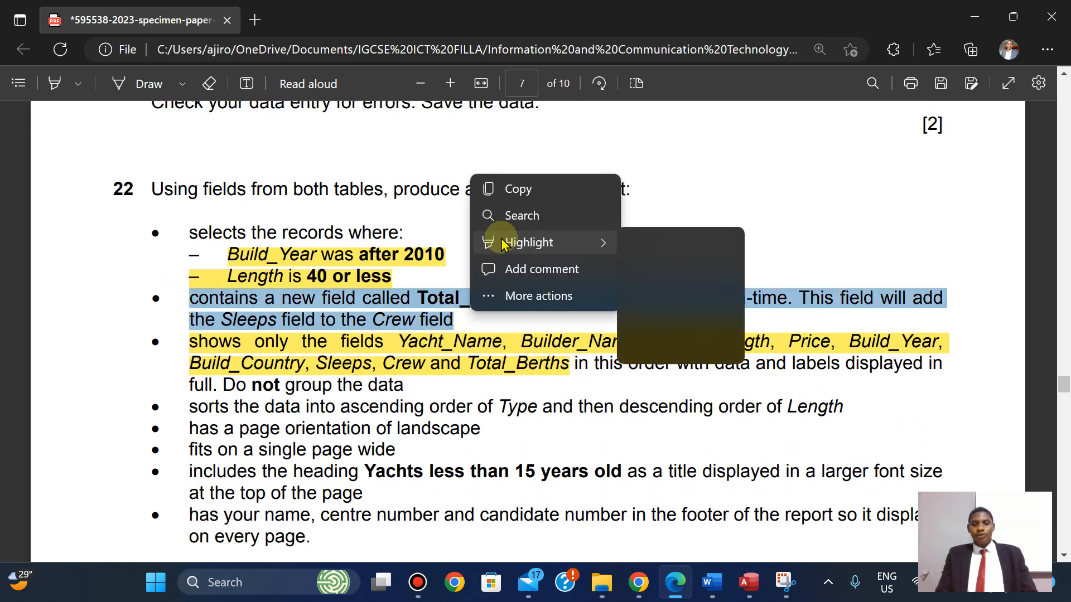
pyautogui.click(659, 246)
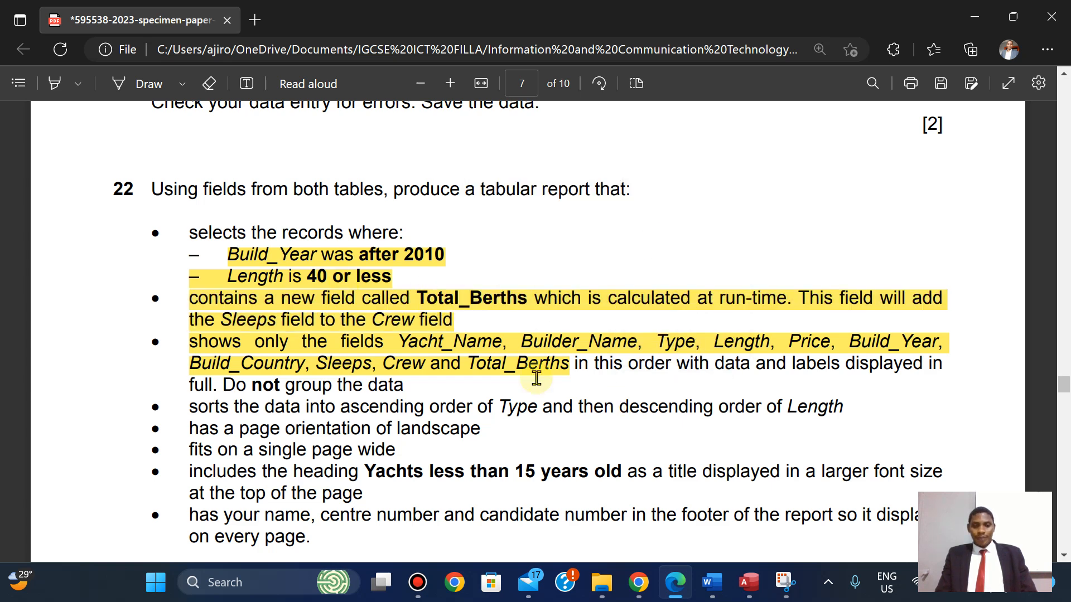
pyautogui.click(748, 583)
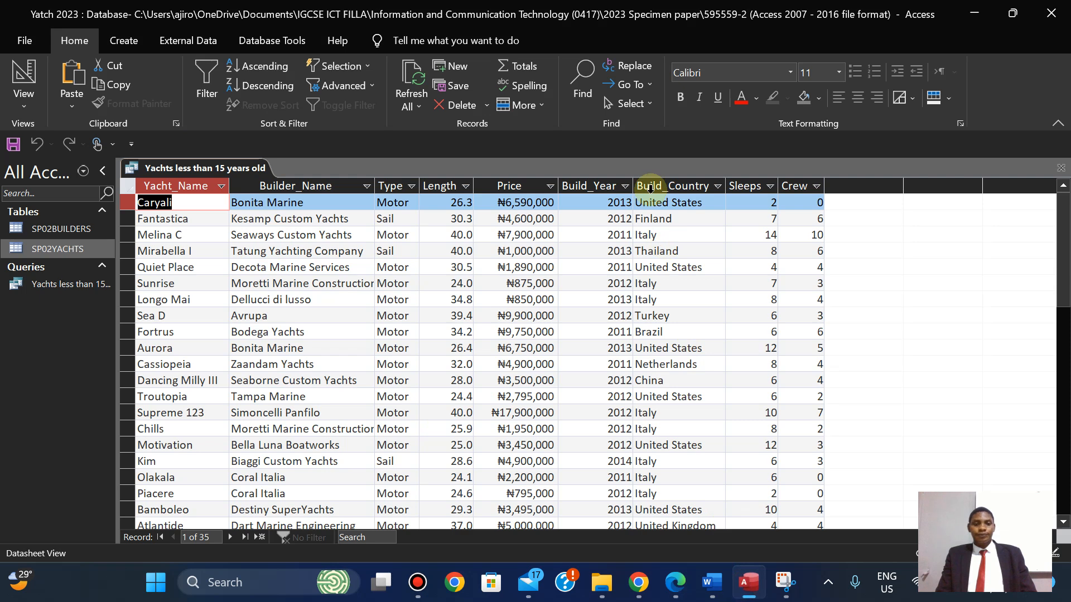
# Return to Design view and right-click the first empty Field column in the grid.
pyautogui.click(24, 92)
pyautogui.click(74, 207)
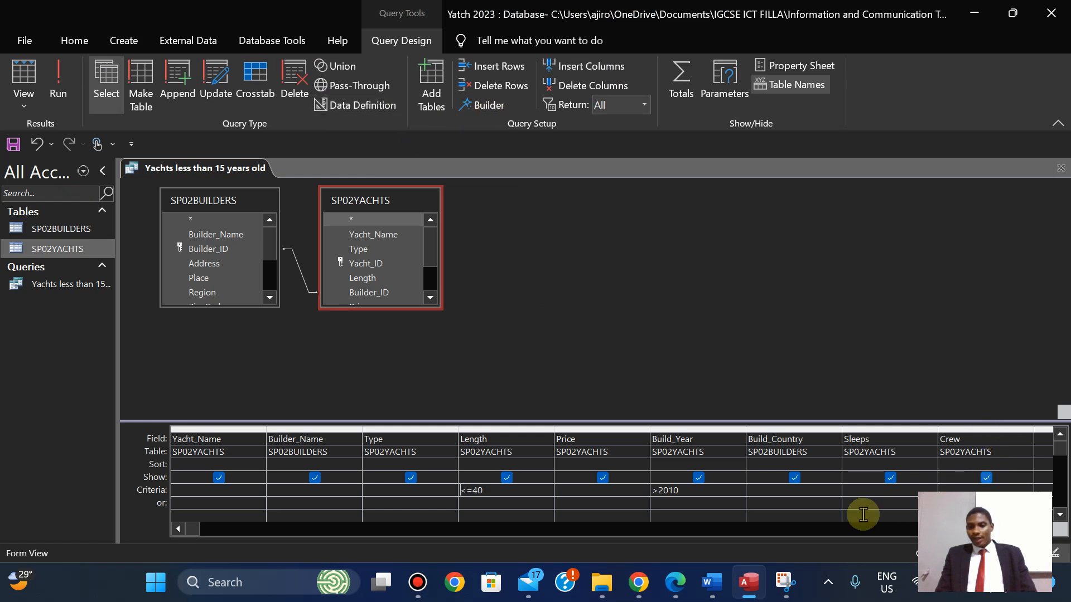
pyautogui.hscroll(1, 558, 475)
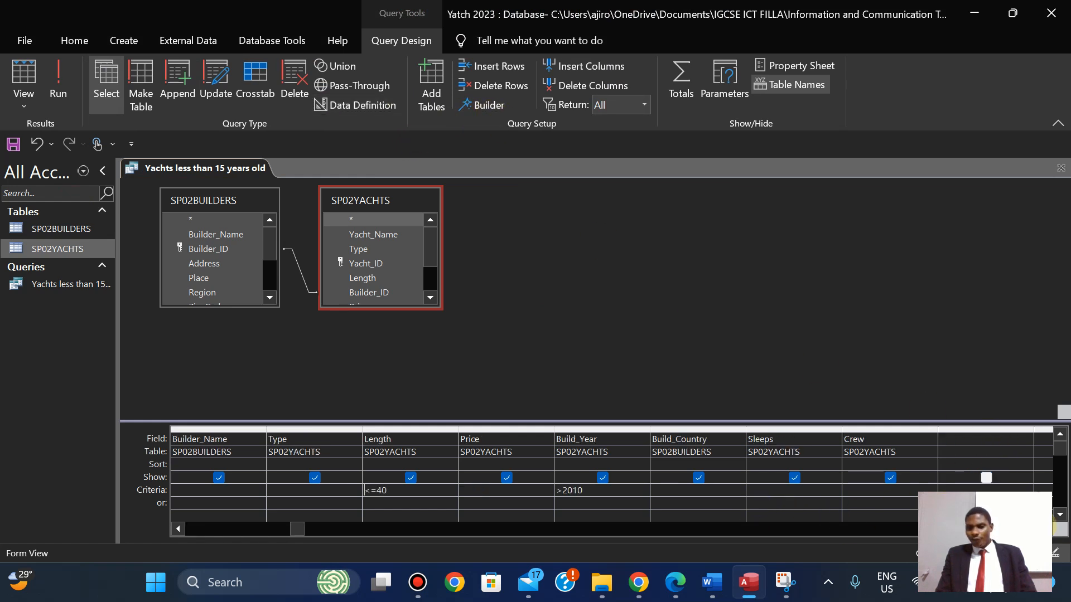
pyautogui.click(958, 441)
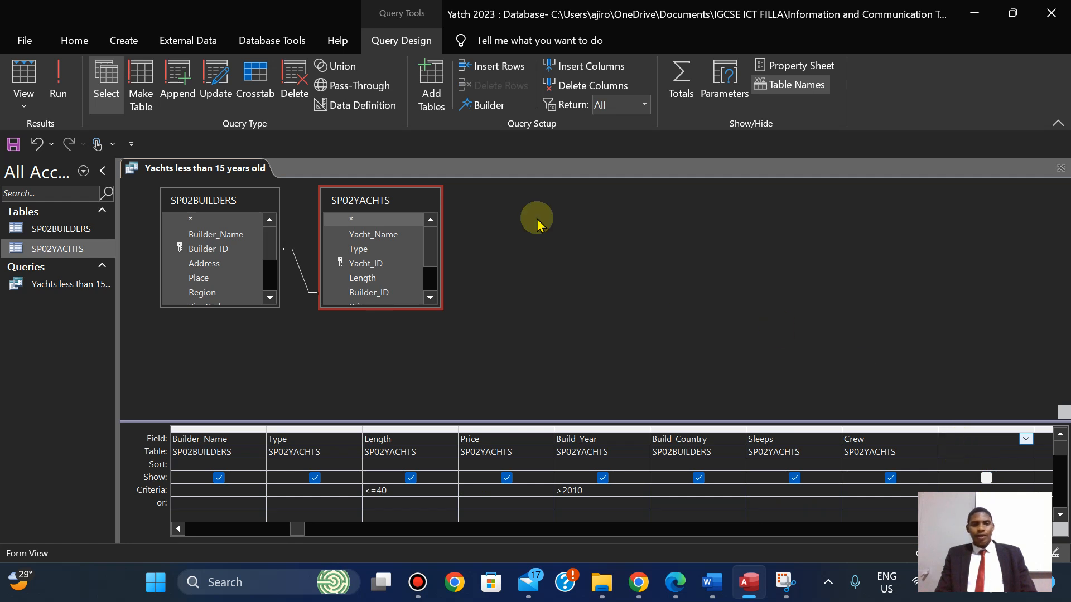
pyautogui.rightClick(948, 440)
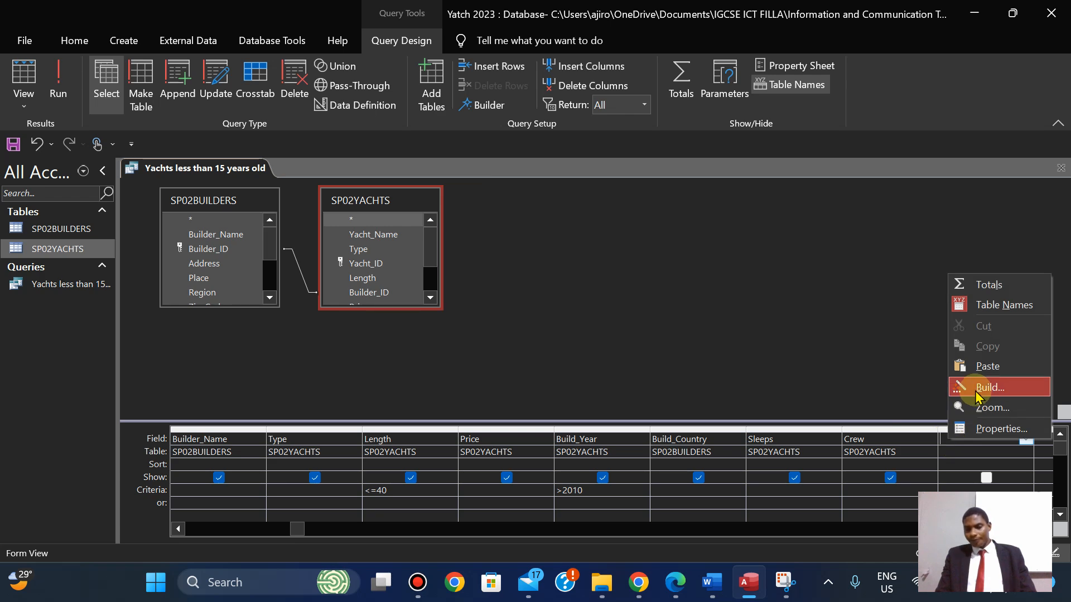
# In the Expression Builder, enter [Sleeps] + [Crew] for the empty column.
pyautogui.click(487, 107)
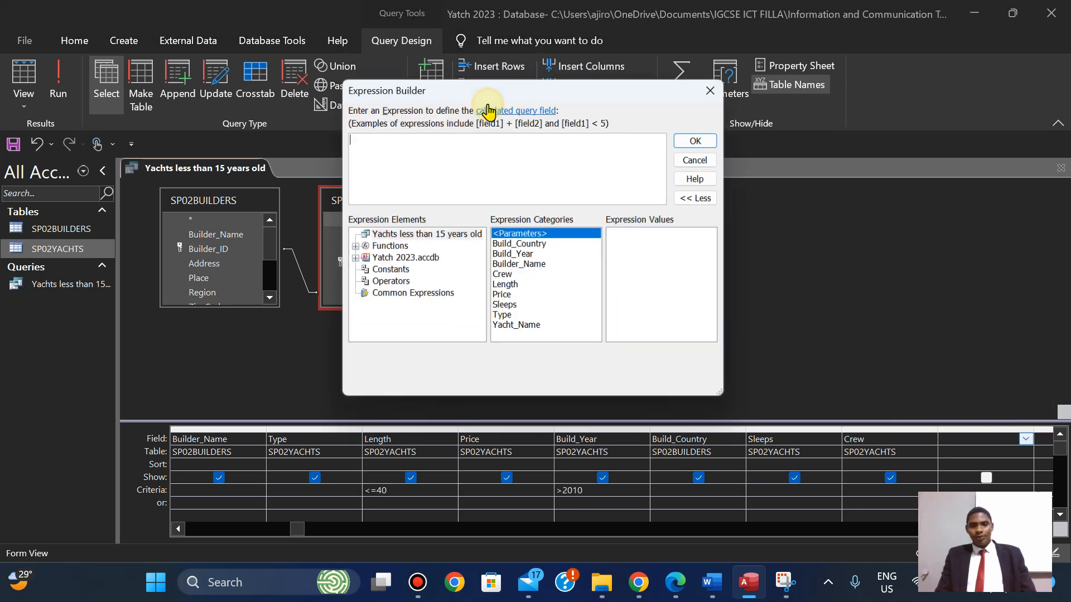
pyautogui.click(677, 592)
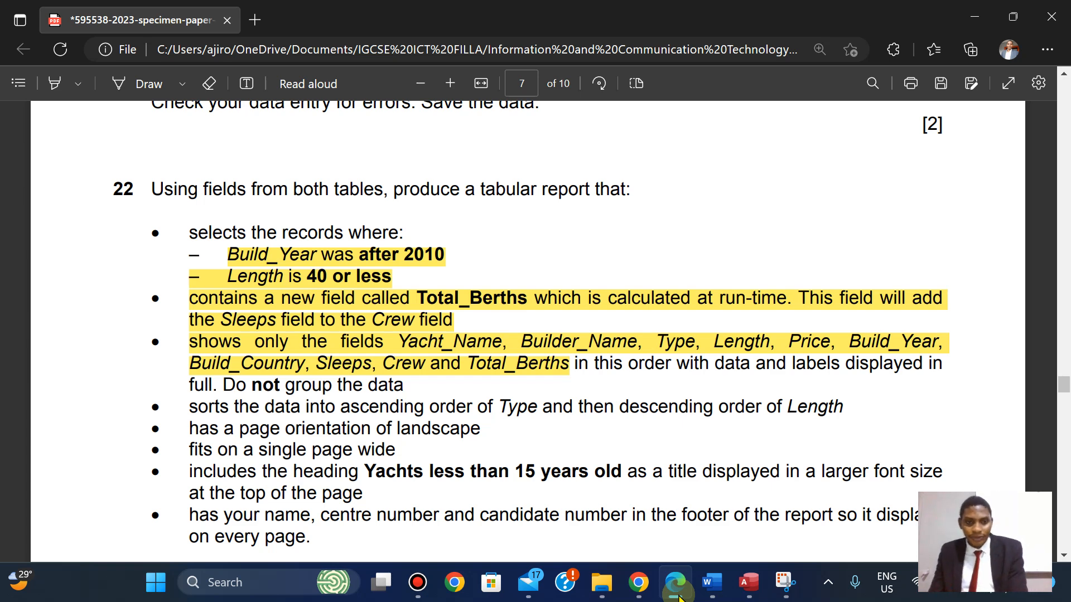
pyautogui.click(678, 594)
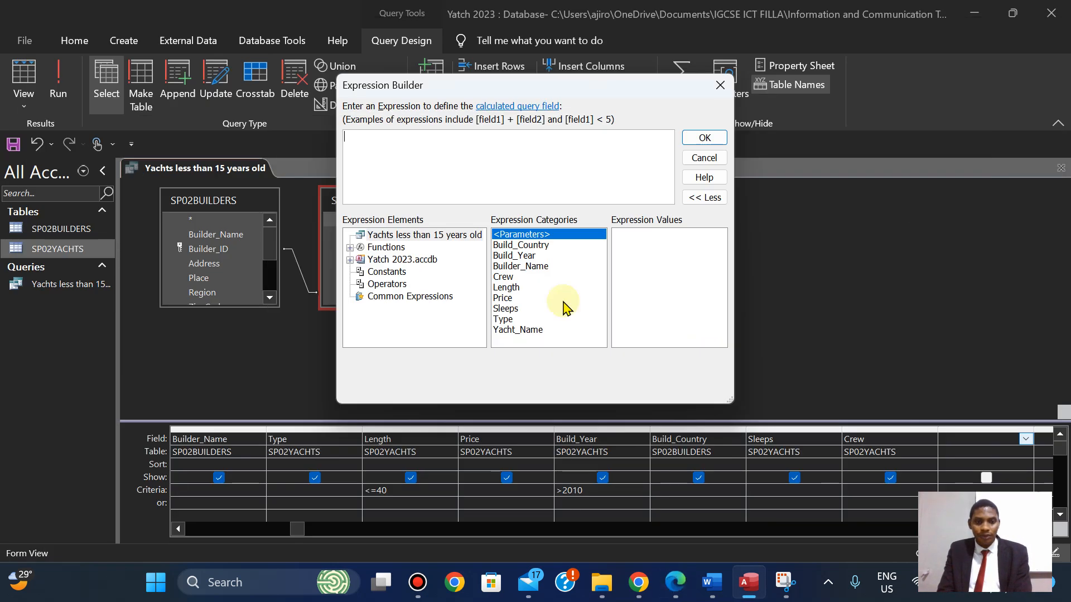
pyautogui.doubleClick(506, 310)
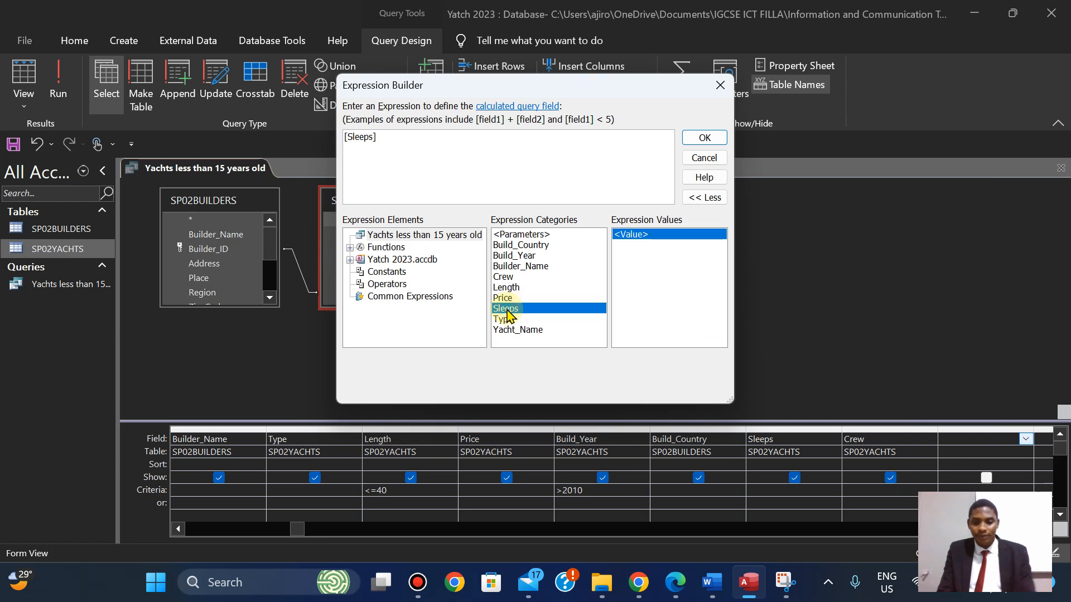
pyautogui.write('+')
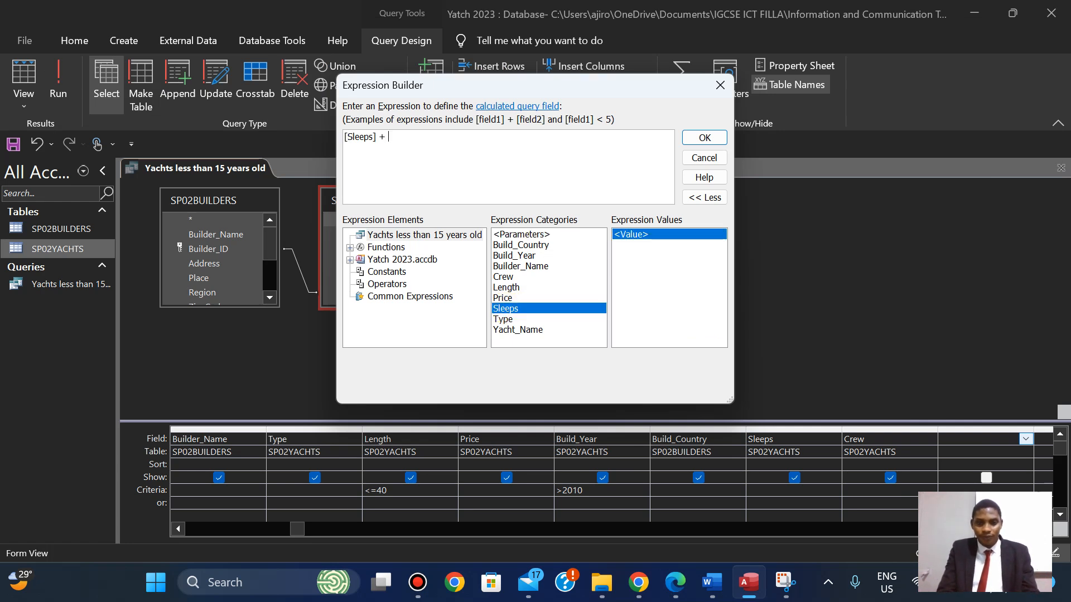
pyautogui.doubleClick(504, 278)
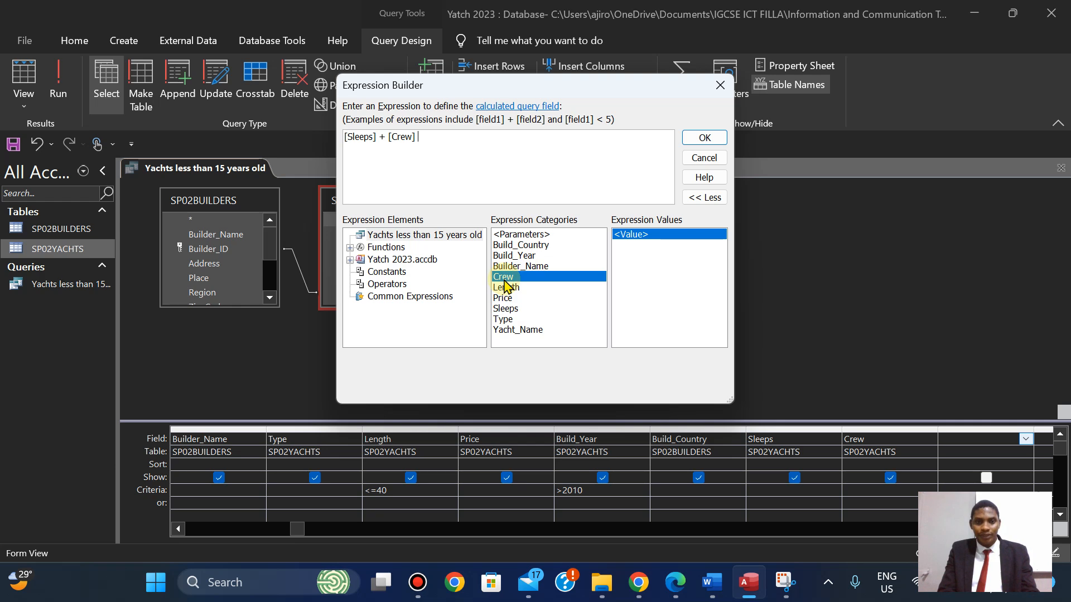
# Clear the Expr1 label from the Sleeps+Crew field after checking the required name Total_Berths.
pyautogui.click(704, 138)
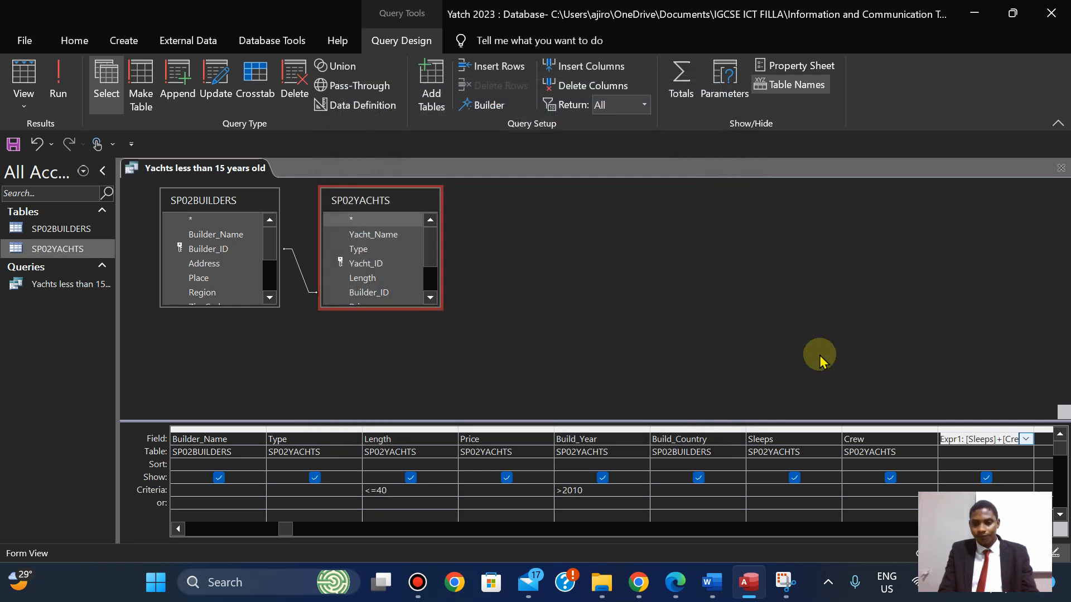
pyautogui.click(962, 441)
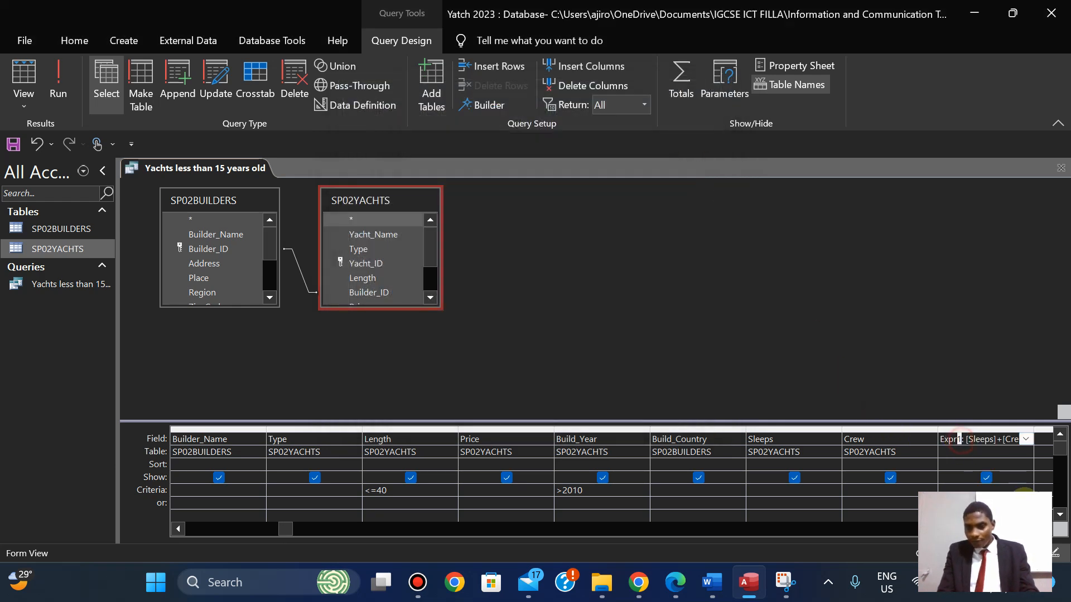
pyautogui.press('BackSpace')
pyautogui.press('BackSpace')
pyautogui.press('BackSpace')
pyautogui.press('BackSpace')
pyautogui.press('BackSpace')
pyautogui.press('Delete')
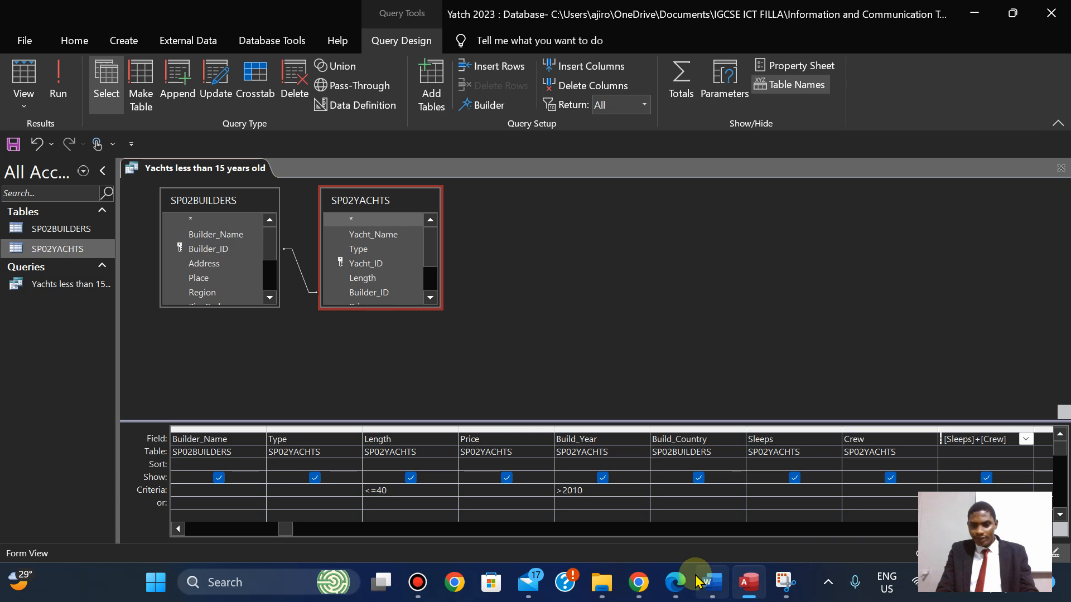
pyautogui.click(675, 582)
pyautogui.moveTo(420, 298); pyautogui.dragTo(528, 300)
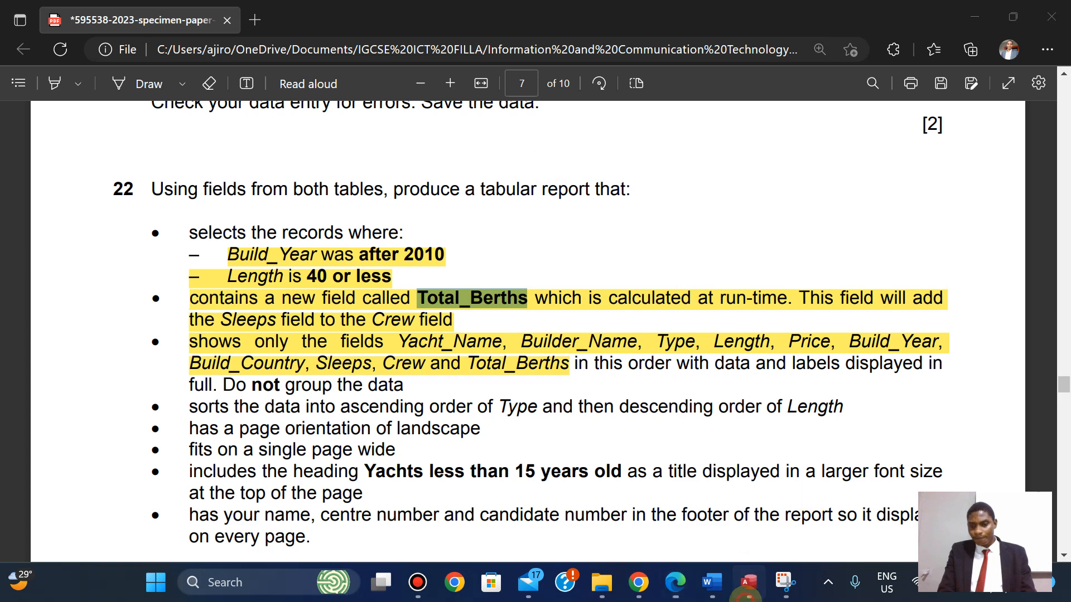
pyautogui.click(747, 583)
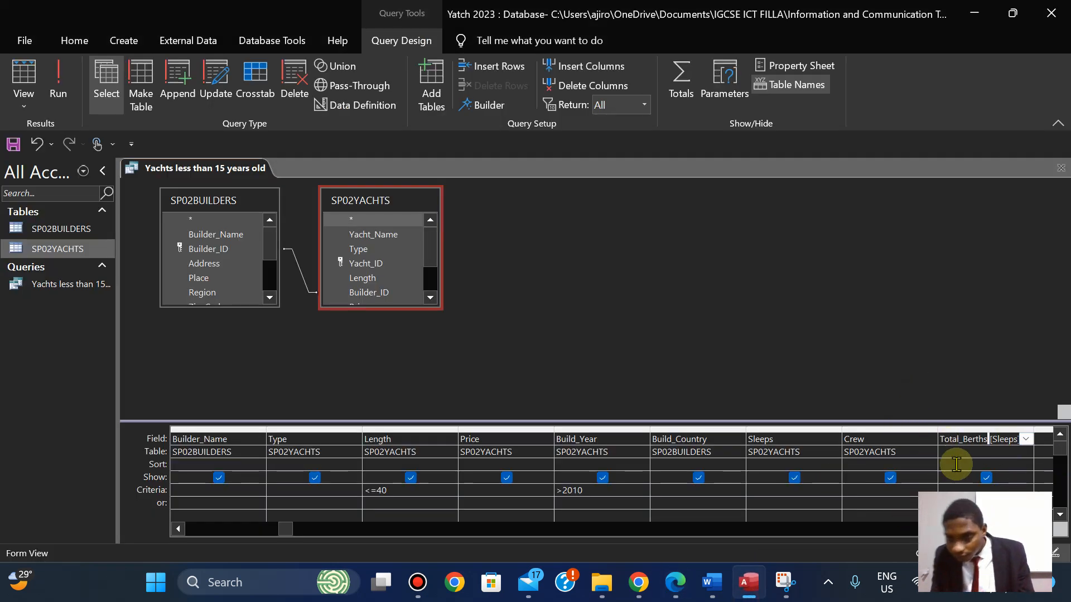
# Finish the field as Total_Berths: [Sleeps]+[Crew] and widen its column to show the expression.
pyautogui.click(965, 443)
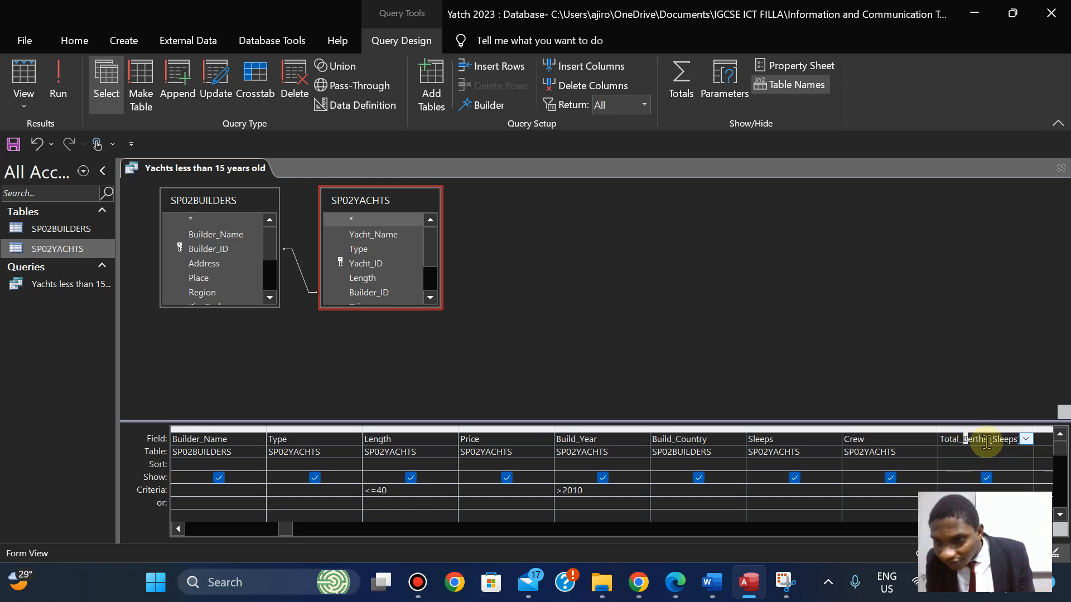
pyautogui.moveTo(986, 442); pyautogui.dragTo(1070, 494)
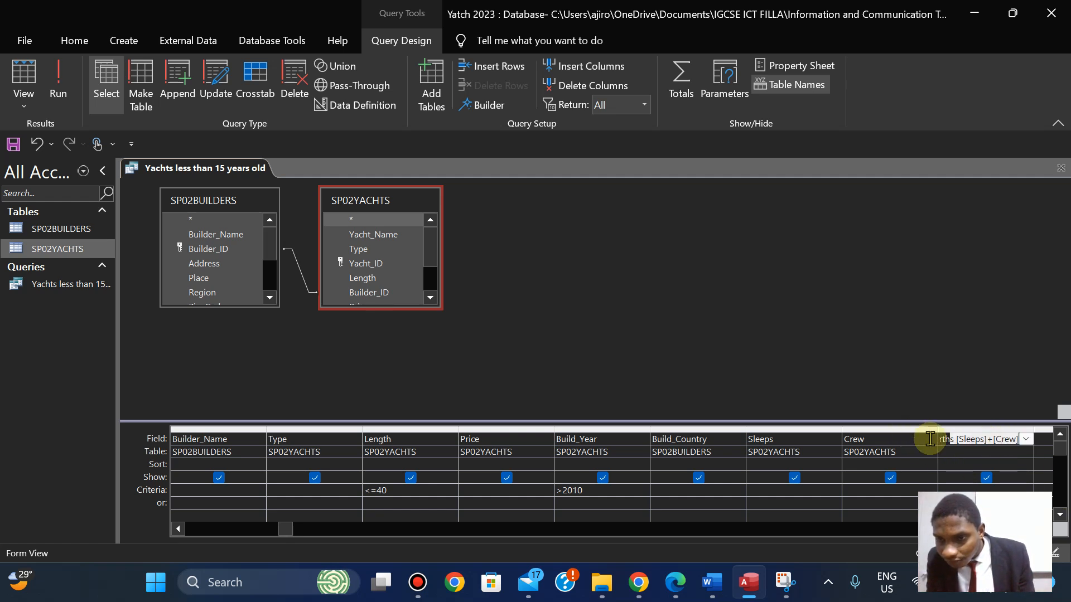
pyautogui.click(954, 439)
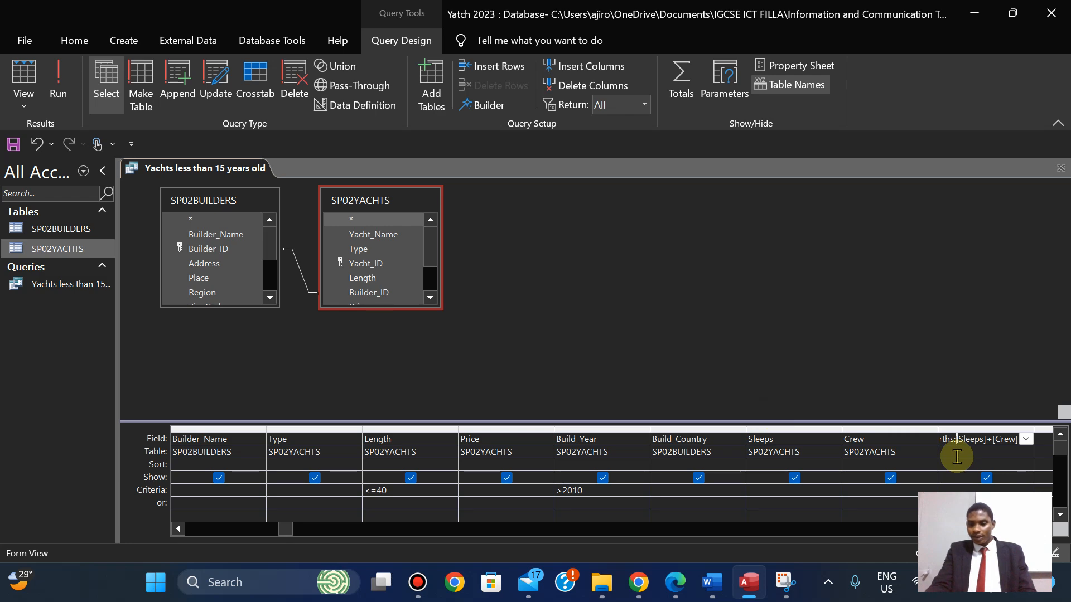
pyautogui.press('super+plus')
pyautogui.press('super+plus')
pyautogui.press('super+plus')
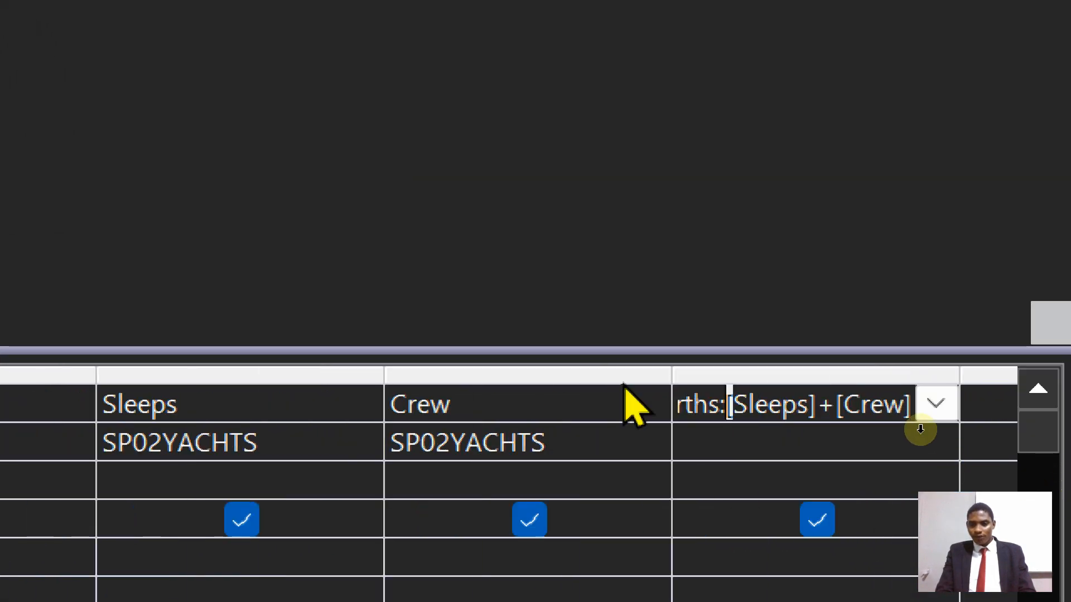
pyautogui.doubleClick(958, 369)
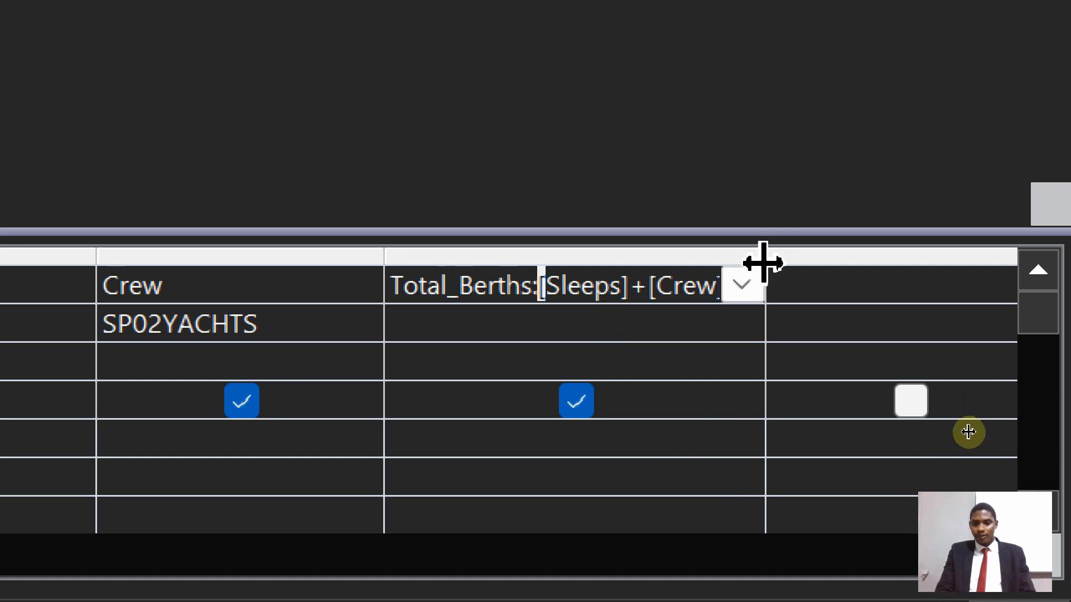
pyautogui.moveTo(763, 263)
pyautogui.mouseDown()
pyautogui.moveTo(822, 273)
pyautogui.moveTo(808, 244)
pyautogui.moveTo(746, 252)
pyautogui.moveTo(767, 257)
pyautogui.mouseUp()
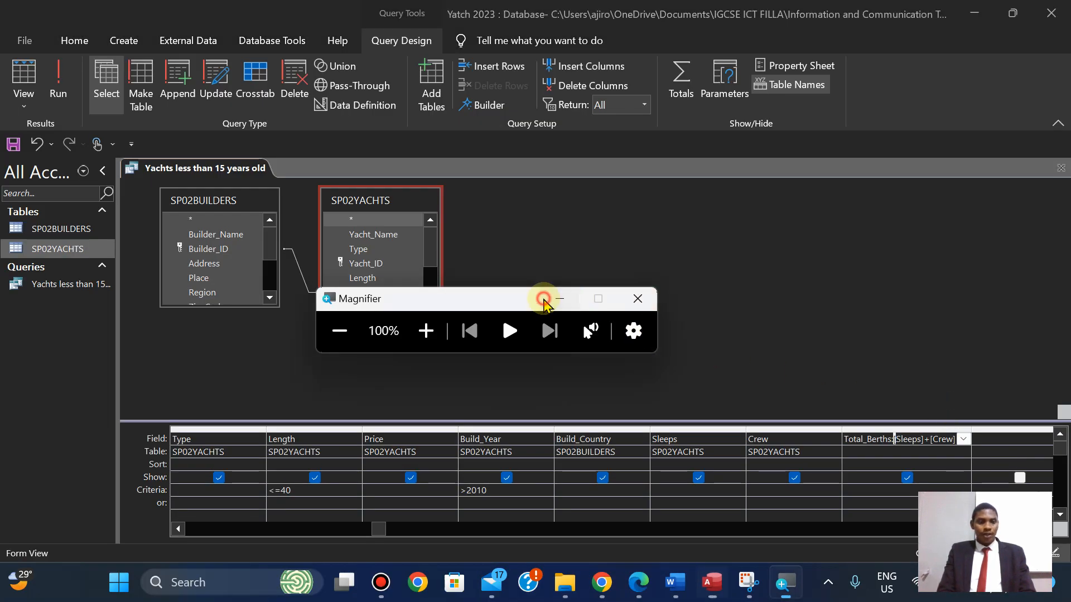
# Run the query and compare its Total_Berths results against the exam paper.
pyautogui.click(559, 299)
pyautogui.click(59, 90)
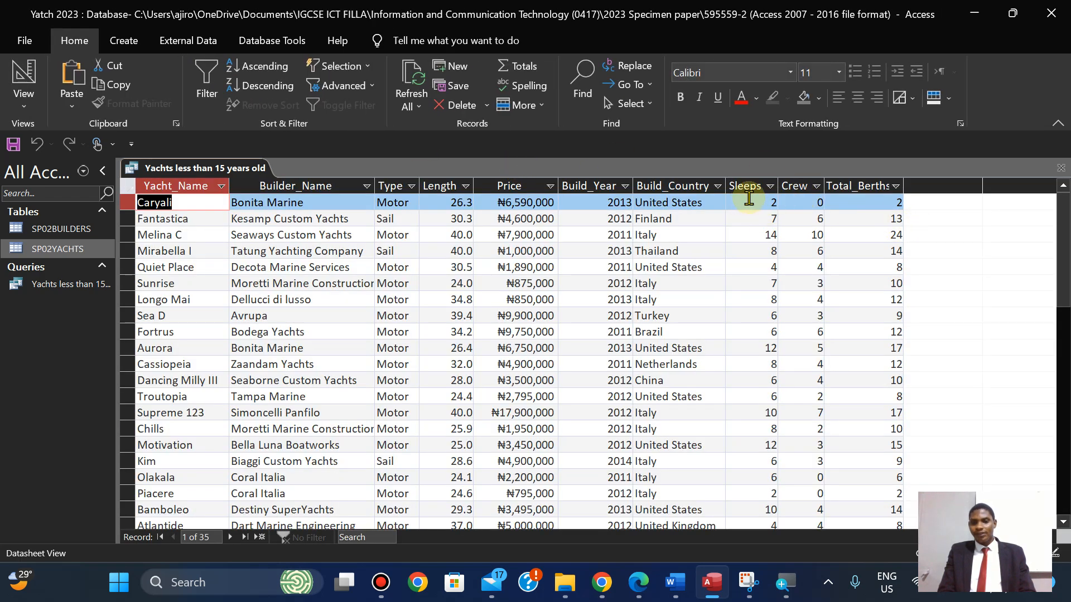
pyautogui.click(628, 583)
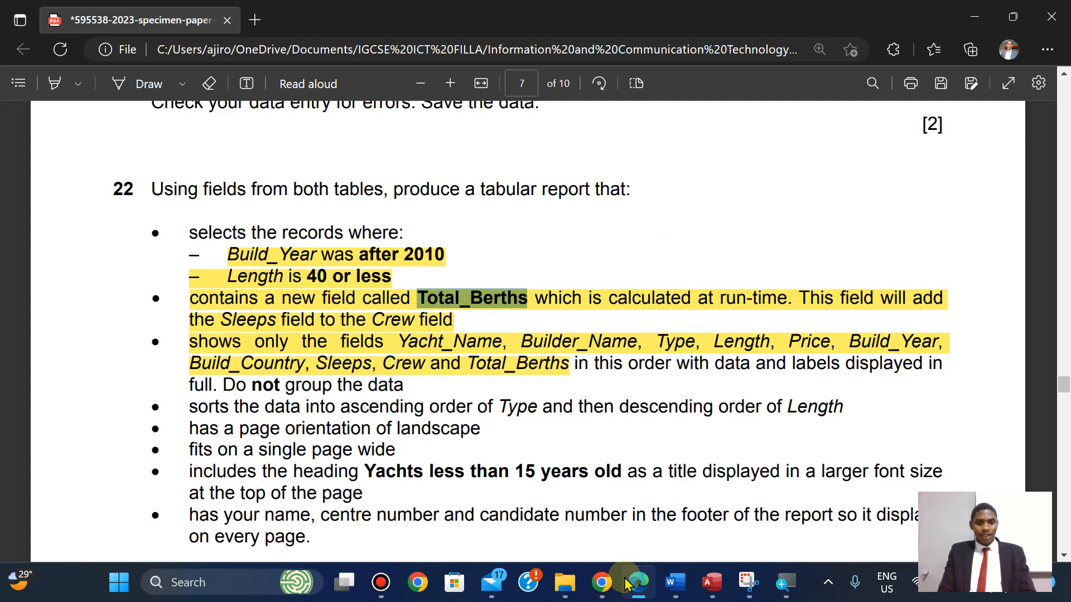
pyautogui.click(628, 584)
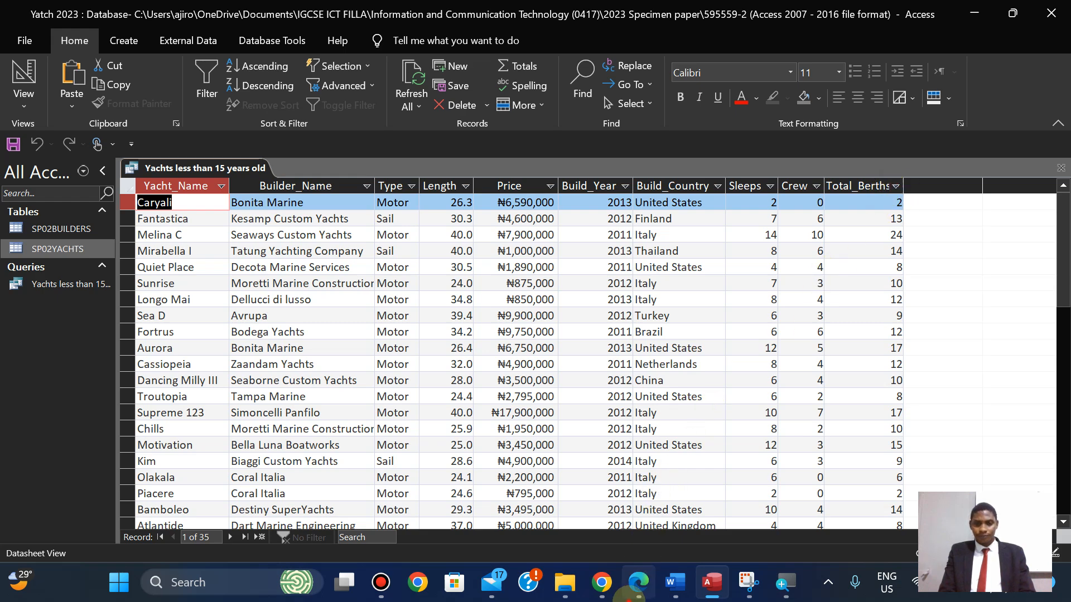
pyautogui.click(635, 584)
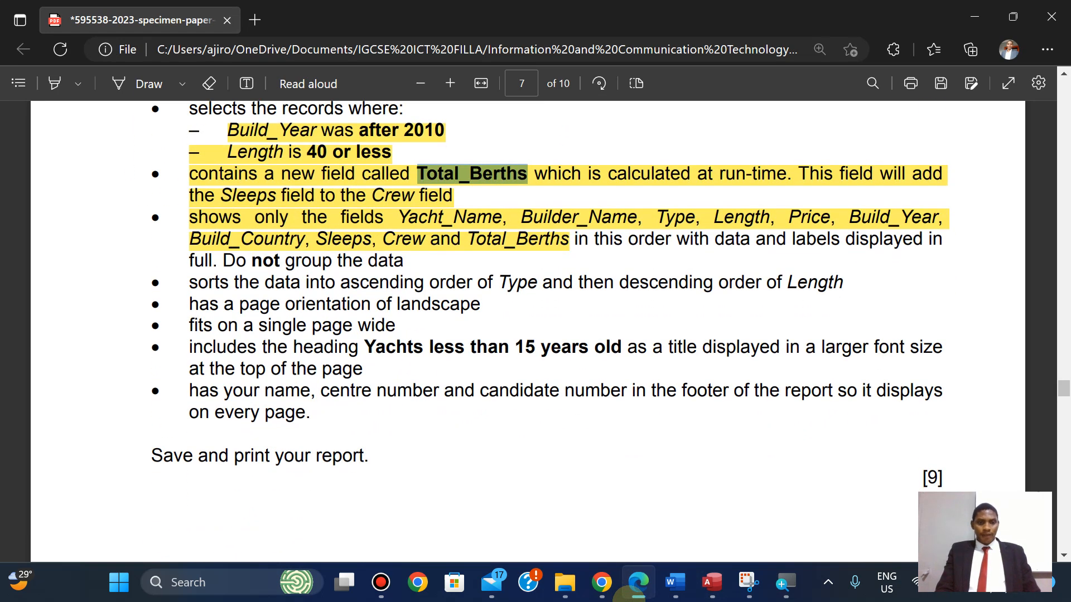
pyautogui.scroll(1, 535, 334)
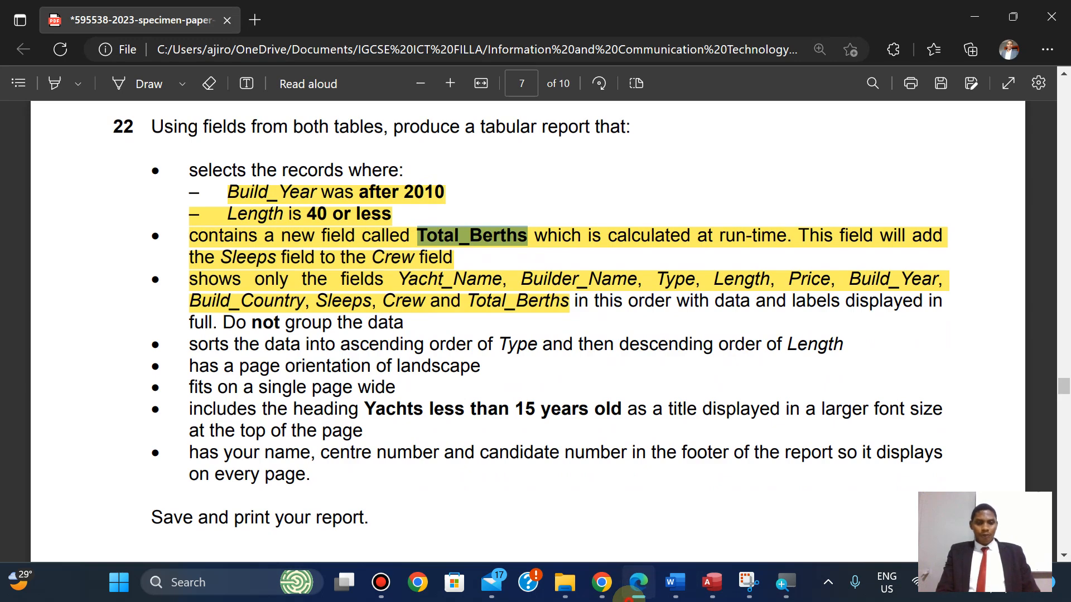
pyautogui.click(635, 585)
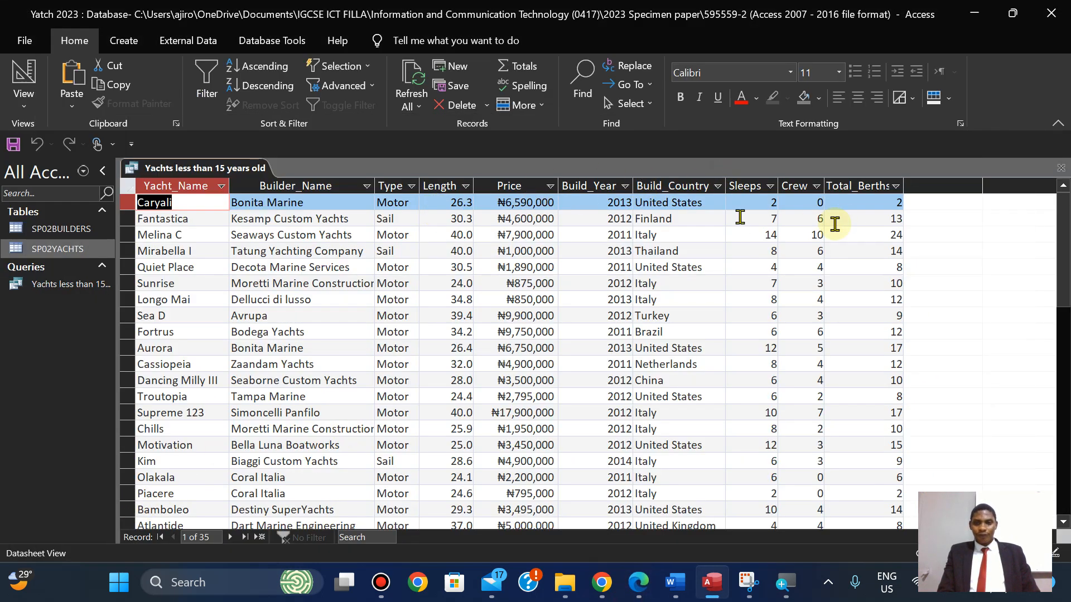
pyautogui.doubleClick(904, 183)
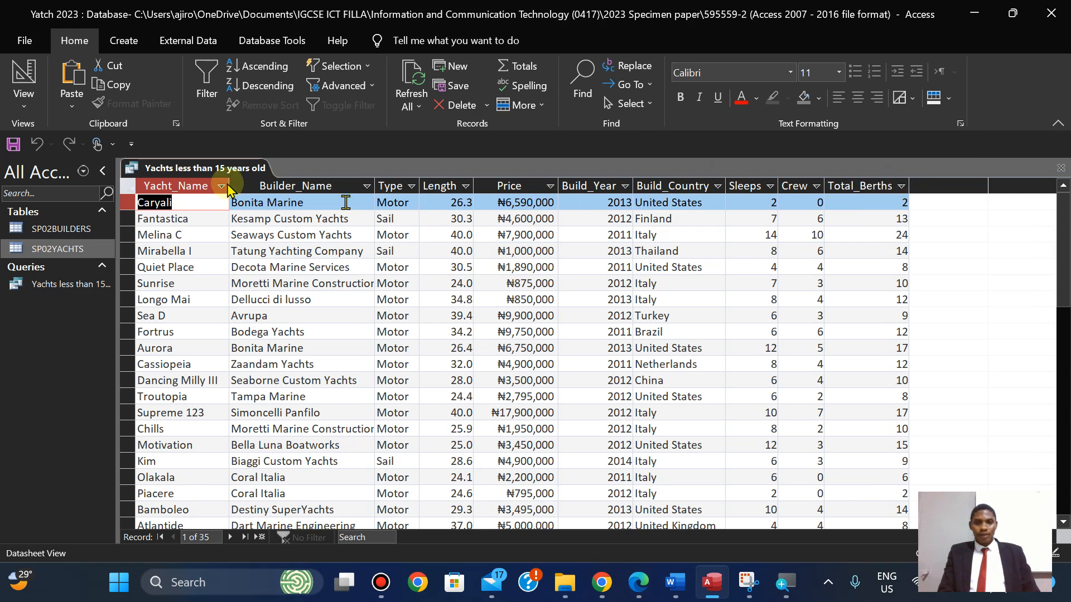
# Close the Yachts less than 15 years old query from its tab menu.
pyautogui.rightClick(171, 167)
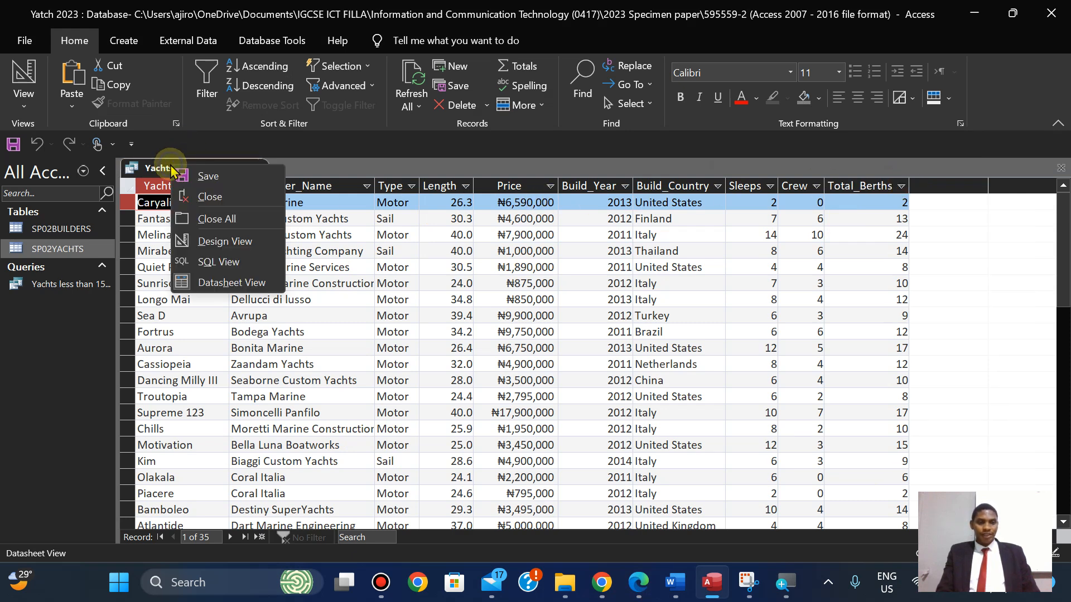
pyautogui.click(201, 182)
pyautogui.click(124, 41)
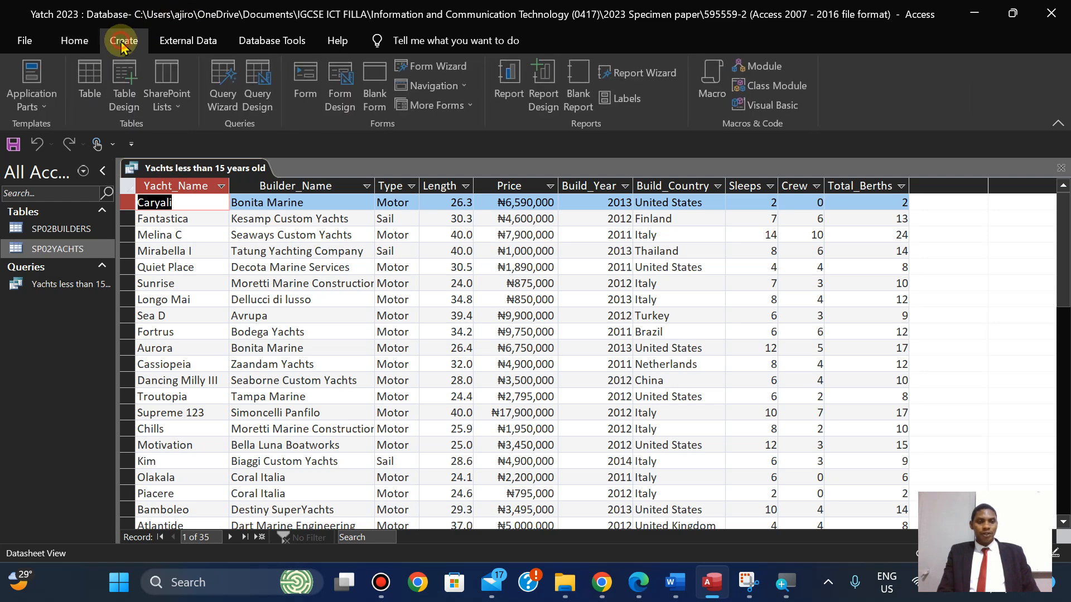
pyautogui.rightClick(173, 168)
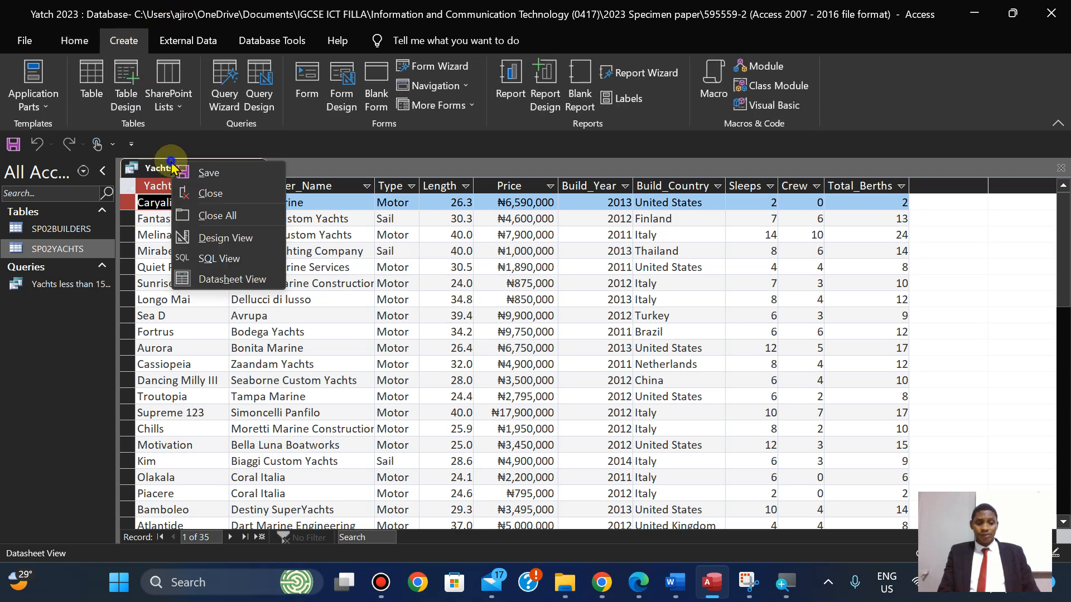
pyautogui.click(210, 194)
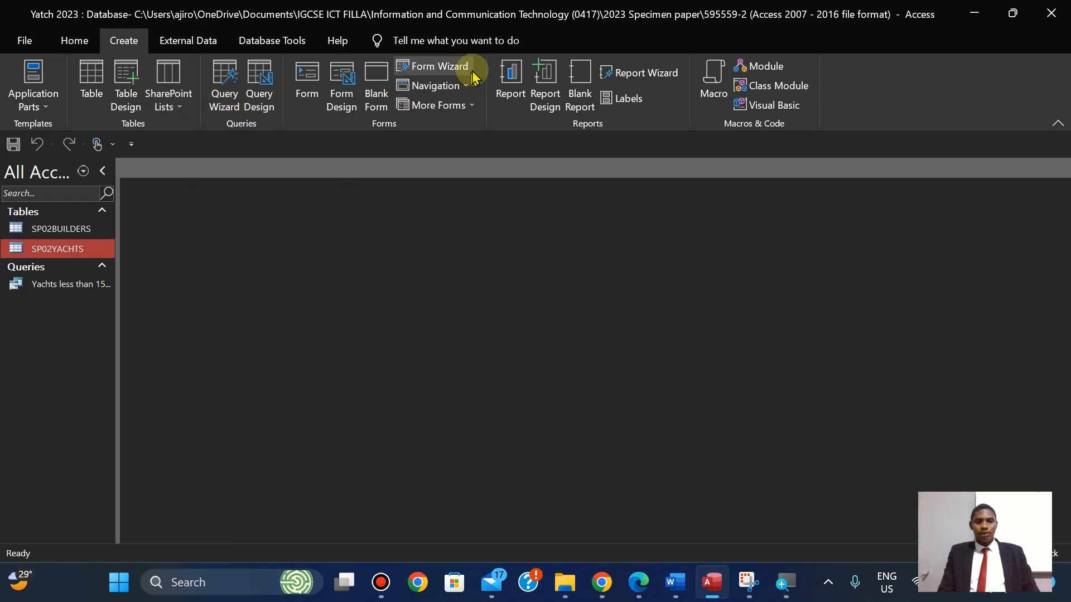
# Start the Report Wizard with the Yachts less than 15 years old query as source.
pyautogui.click(636, 76)
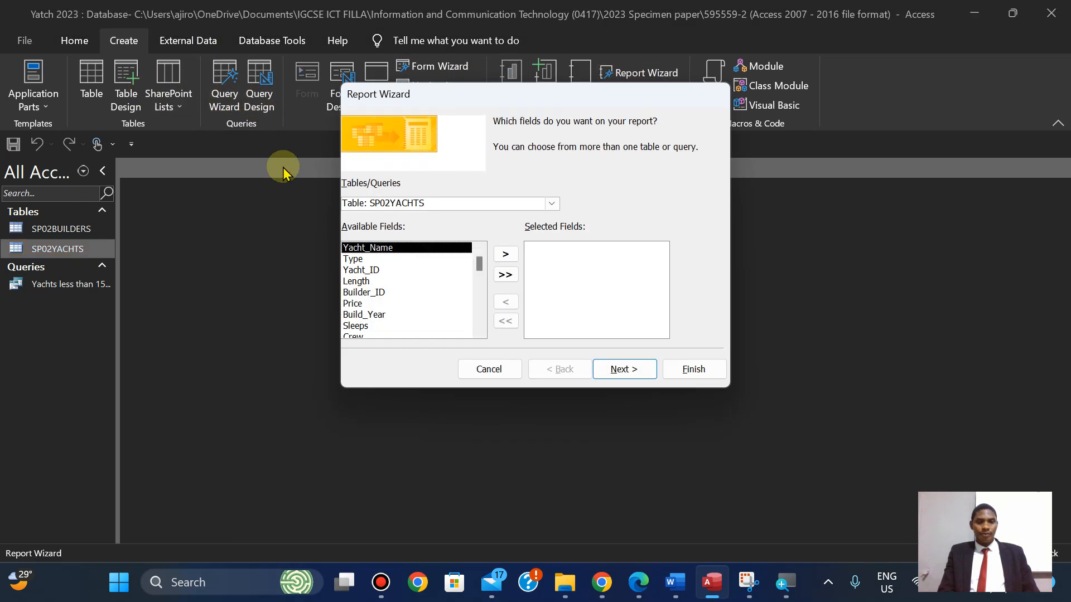
pyautogui.click(552, 203)
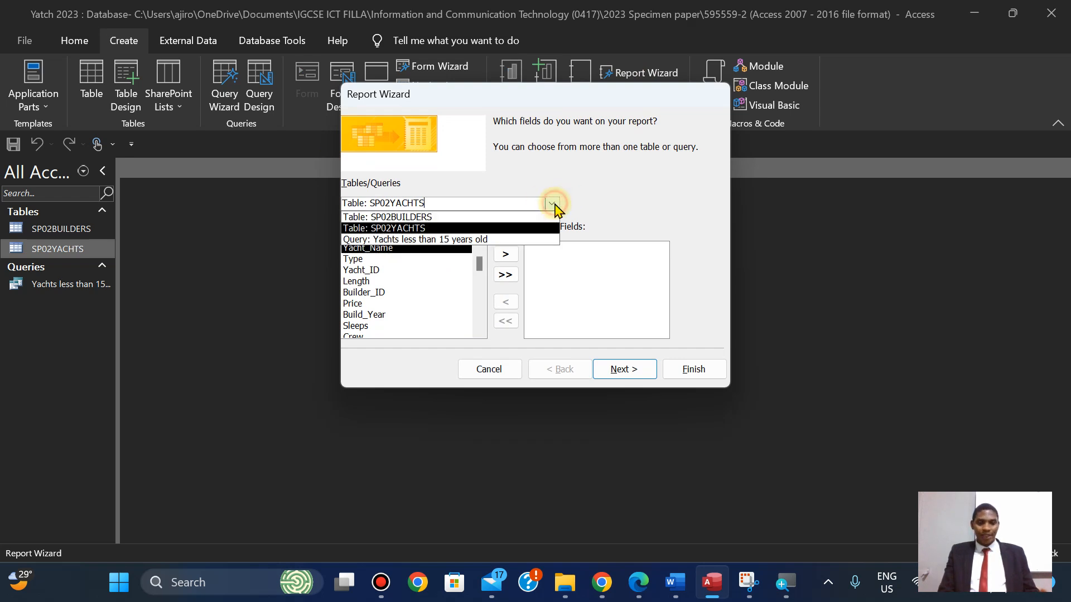
pyautogui.click(494, 241)
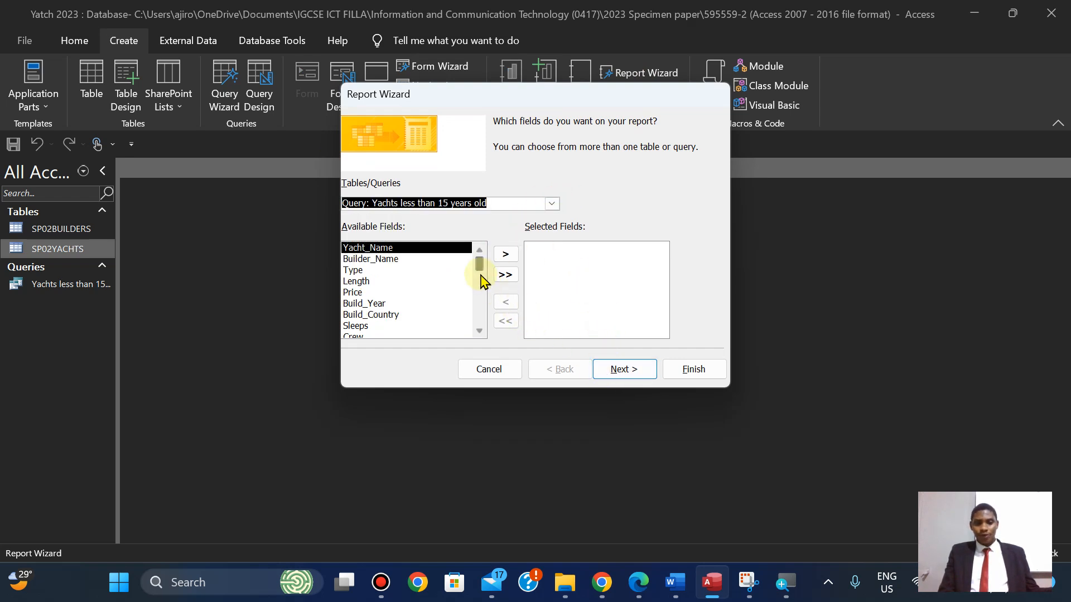
pyautogui.click(619, 370)
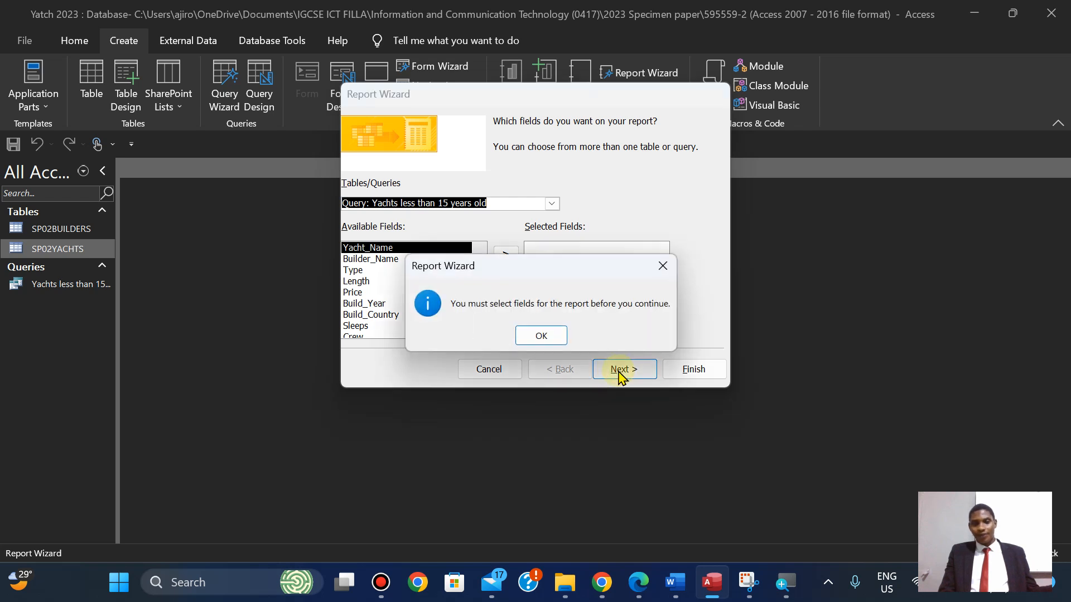
pyautogui.click(658, 269)
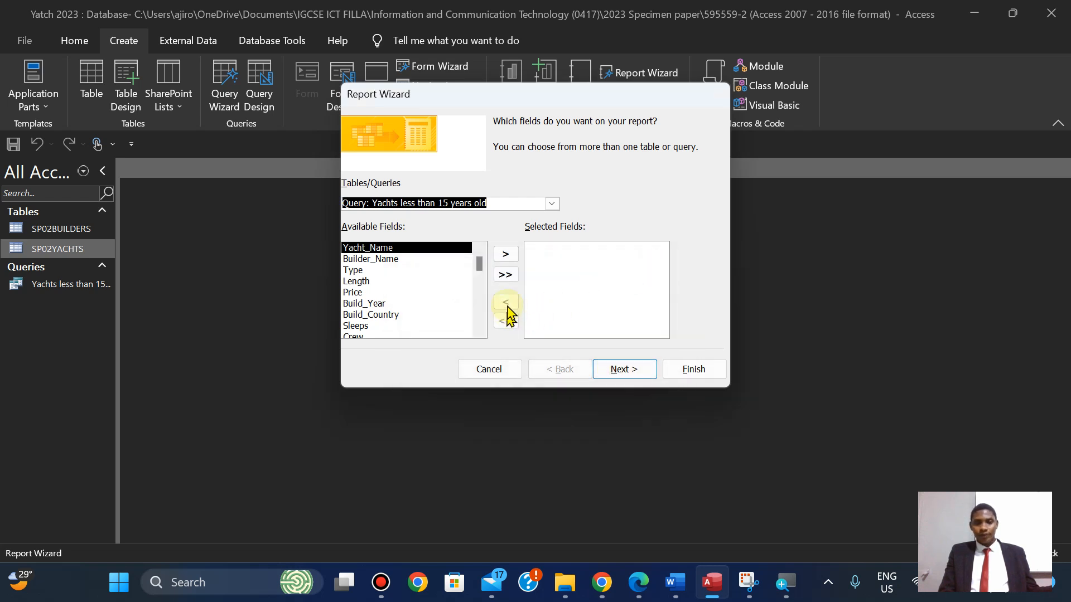
# Add all query fields to the report and advance to the data-view step.
pyautogui.click(508, 276)
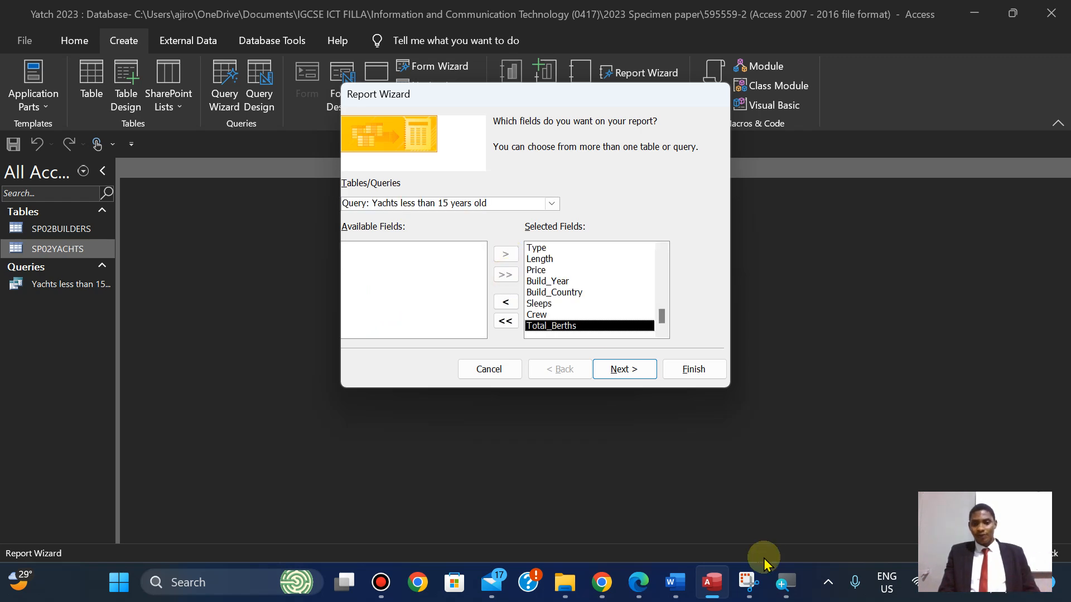
pyautogui.click(637, 583)
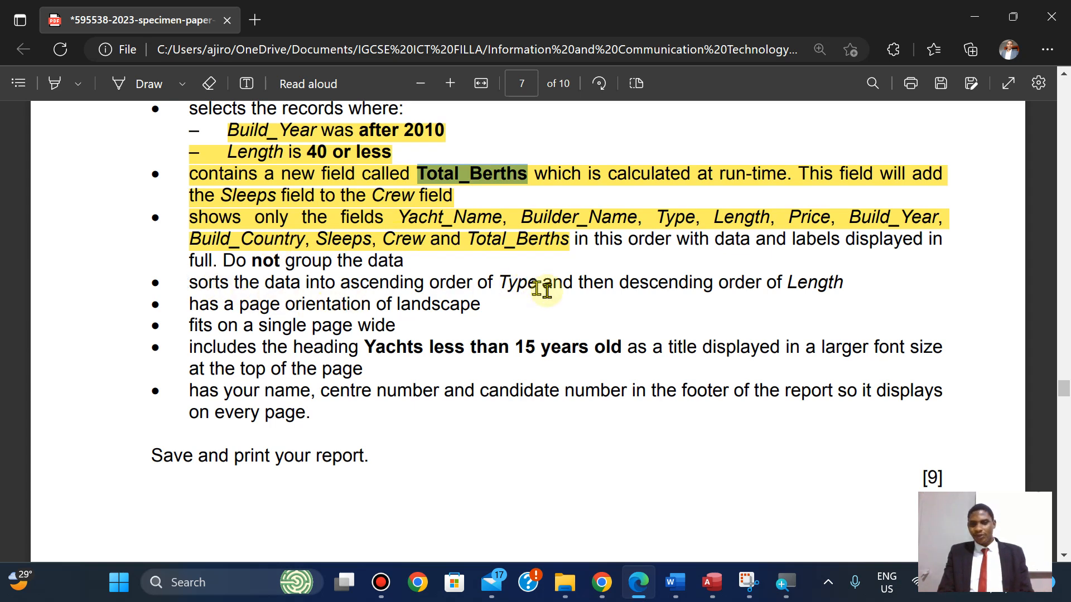
pyautogui.click(707, 591)
pyautogui.click(627, 370)
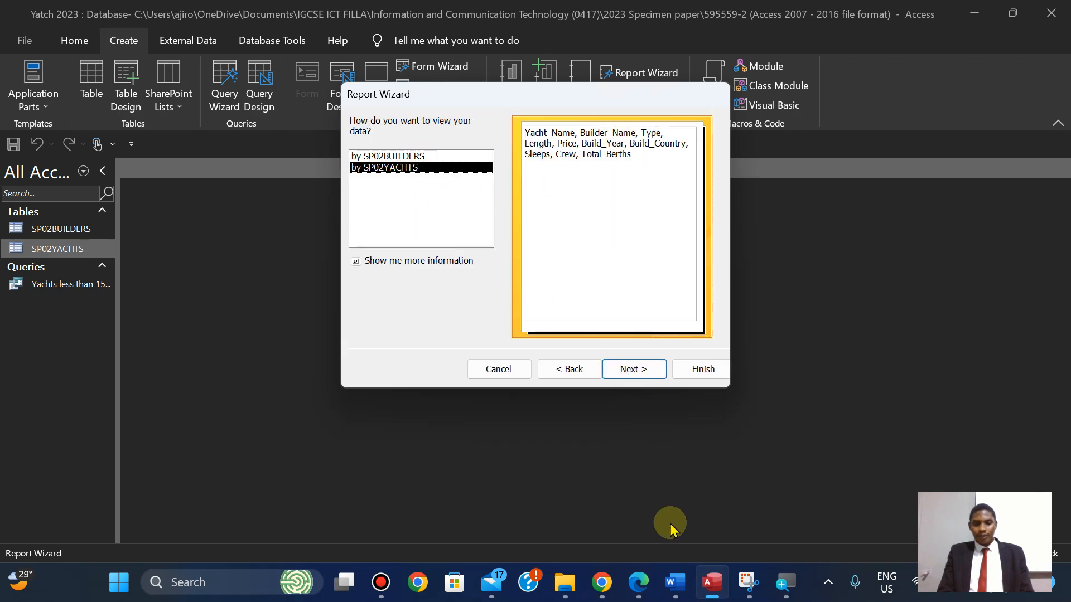
pyautogui.click(639, 584)
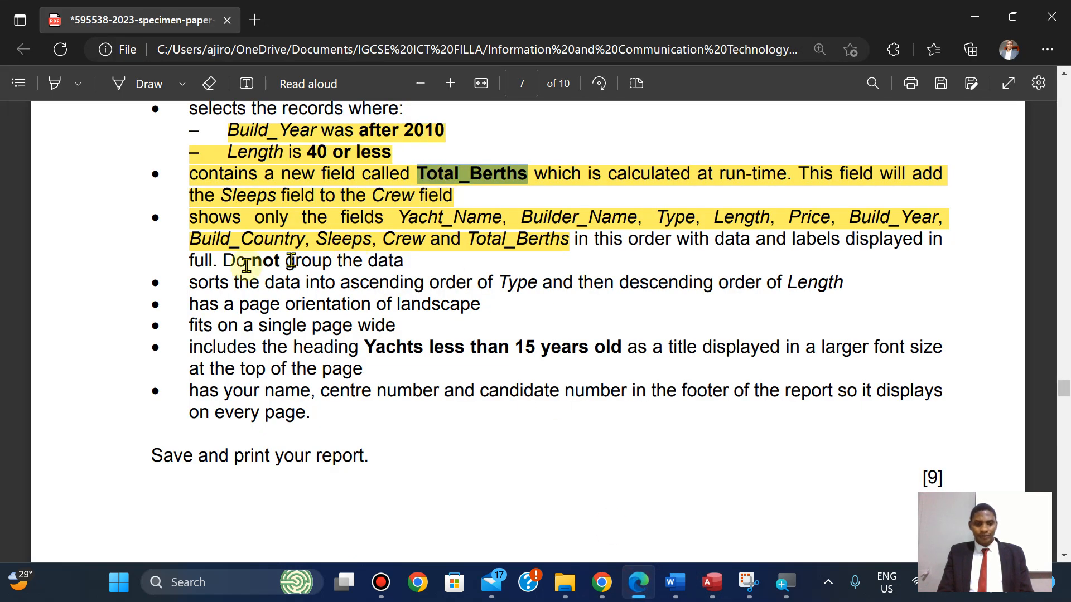
# Highlight green the exam paper's 'in this order … group the data' requirement.
pyautogui.moveTo(580, 239); pyautogui.dragTo(413, 258)
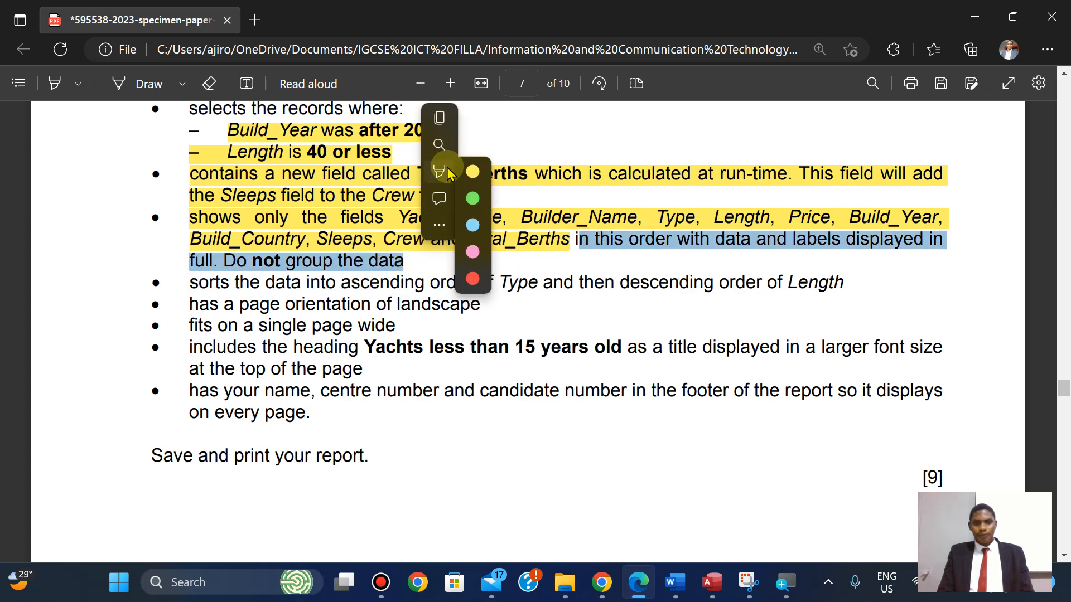
pyautogui.moveTo(463, 172)
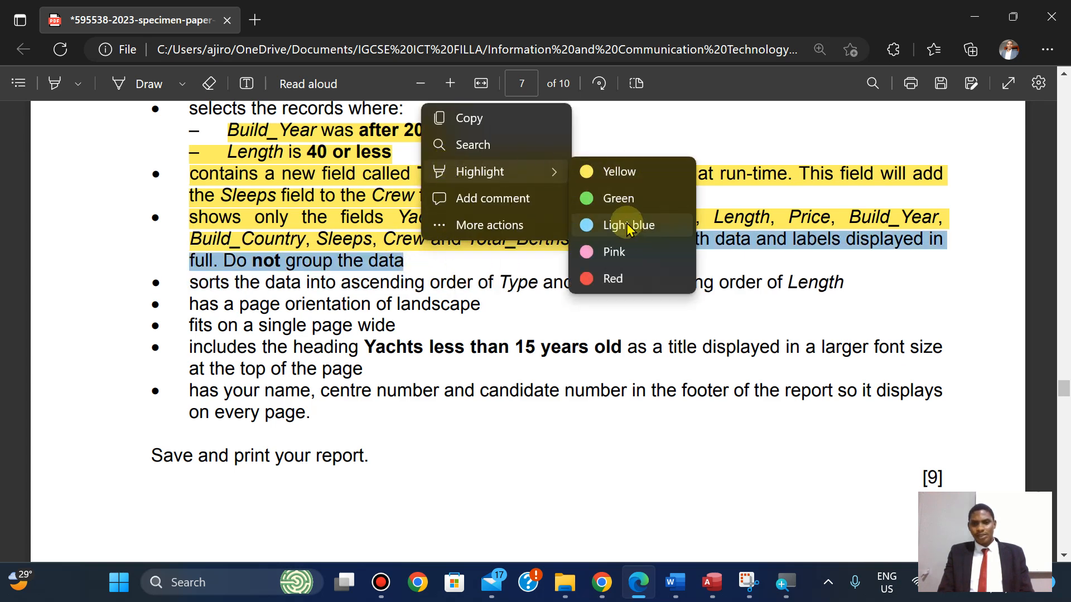
pyautogui.click(616, 200)
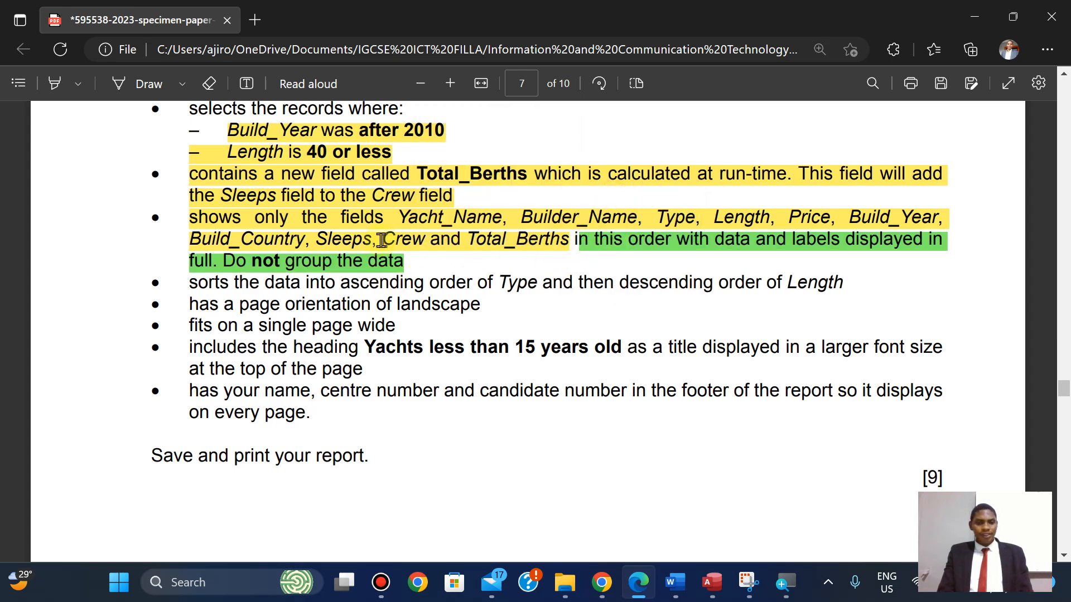
pyautogui.click(713, 583)
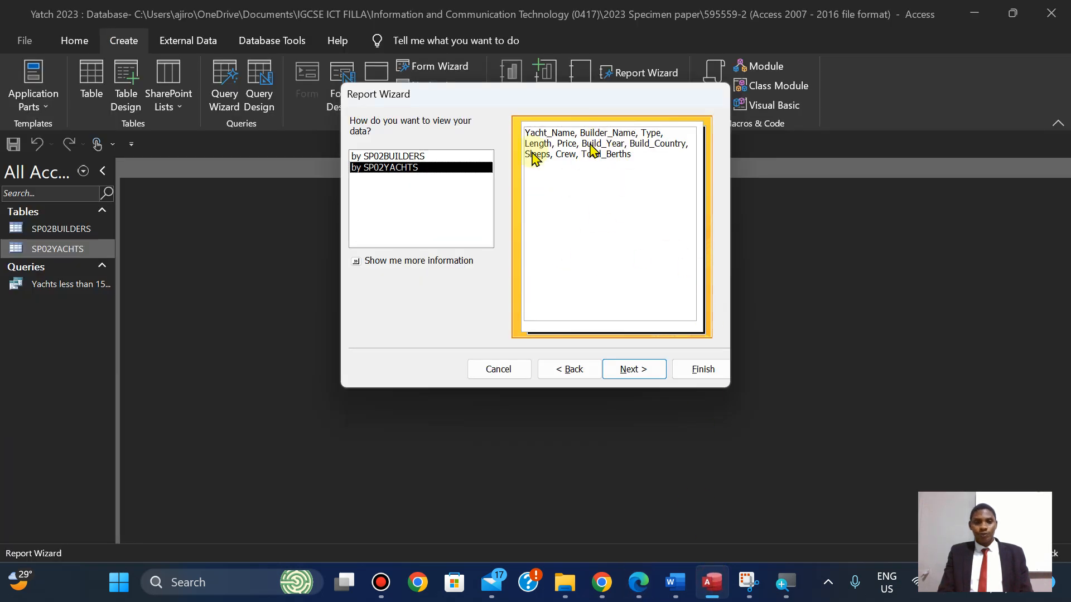
# View the data by SP02YACHTS and skip grouping to reach the sort step.
pyautogui.click(385, 157)
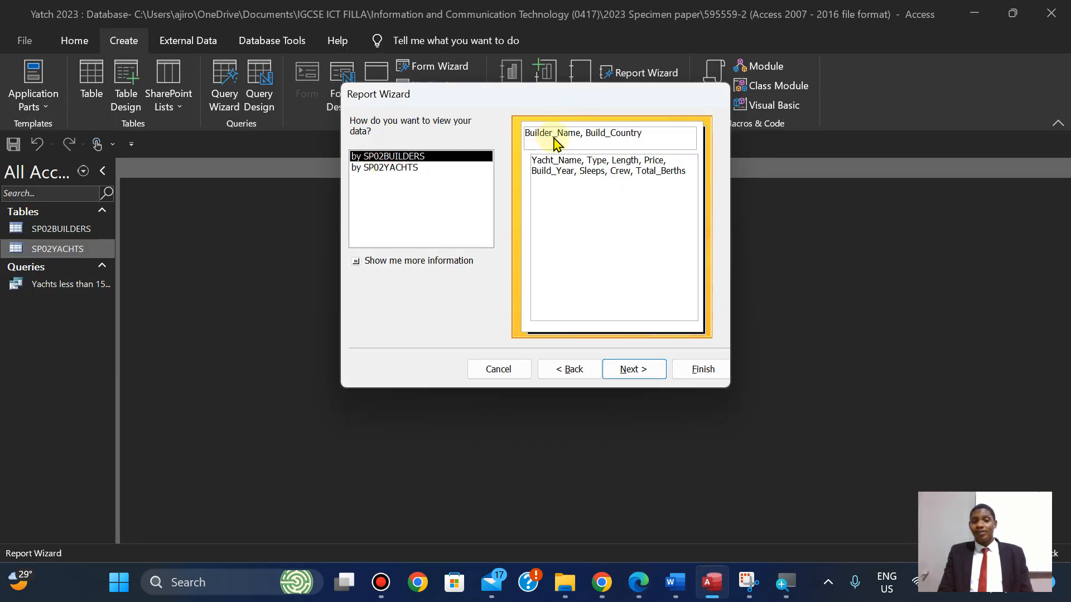
pyautogui.click(386, 167)
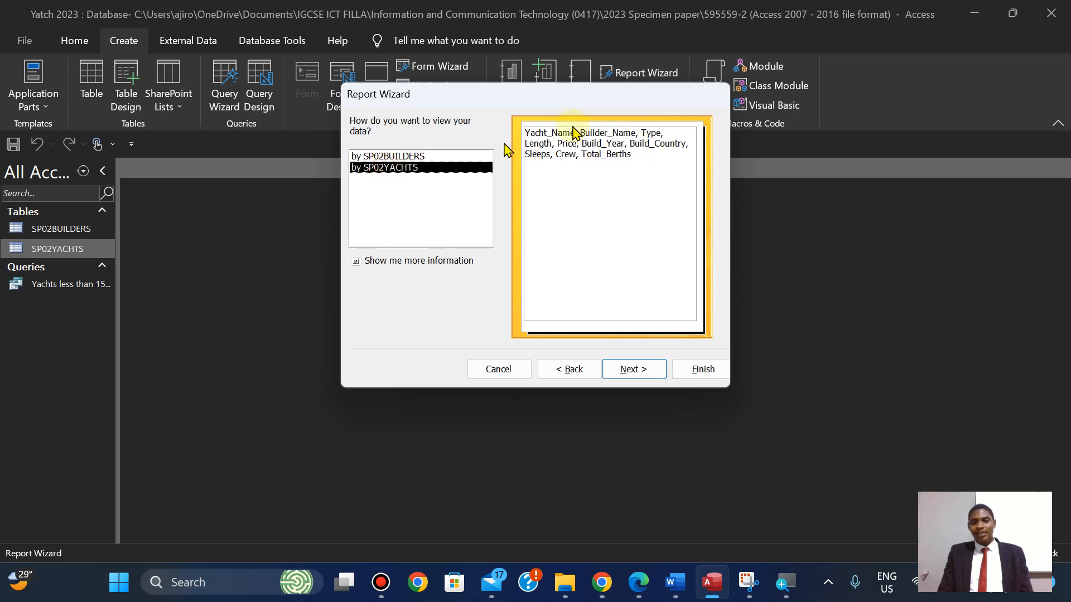
pyautogui.click(633, 370)
pyautogui.click(634, 371)
pyautogui.click(640, 583)
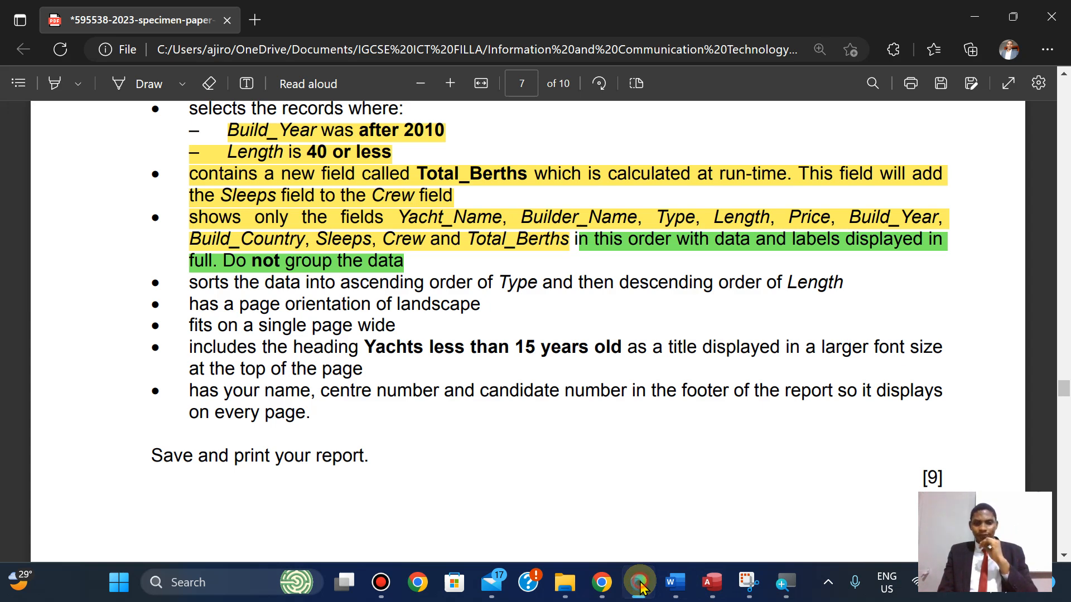
pyautogui.click(639, 583)
# Sort the report by Type ascending, then Length descending.
pyautogui.click(648, 178)
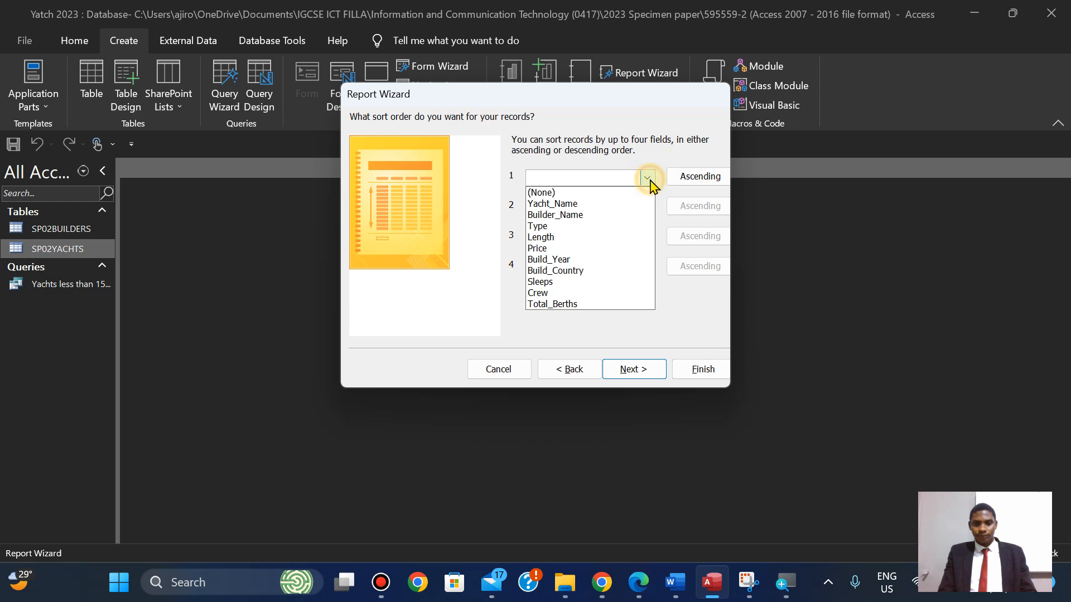
pyautogui.click(570, 229)
pyautogui.click(631, 585)
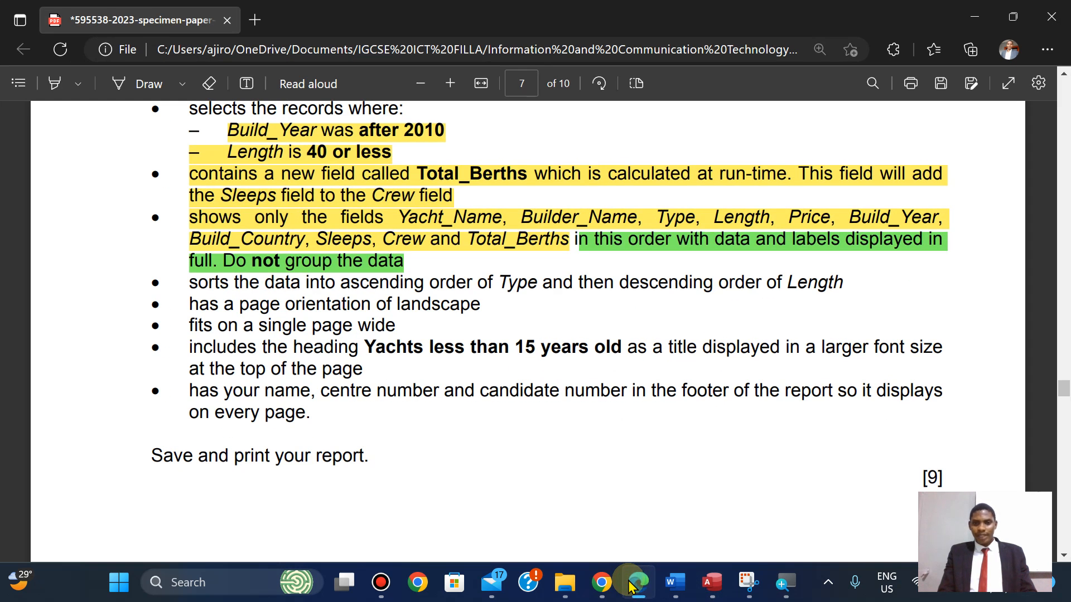
pyautogui.click(630, 584)
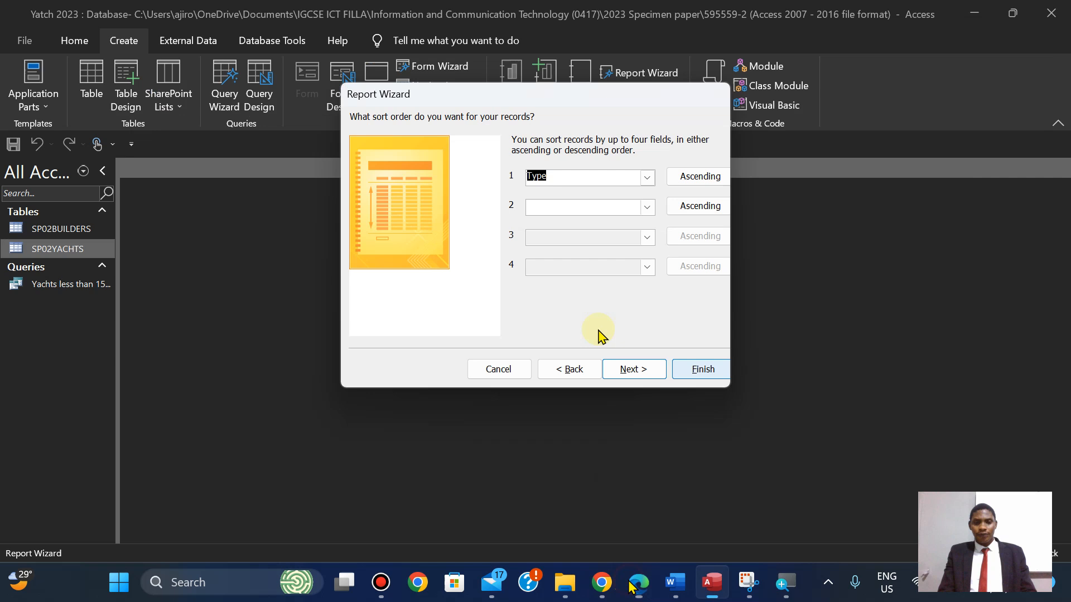
pyautogui.click(646, 208)
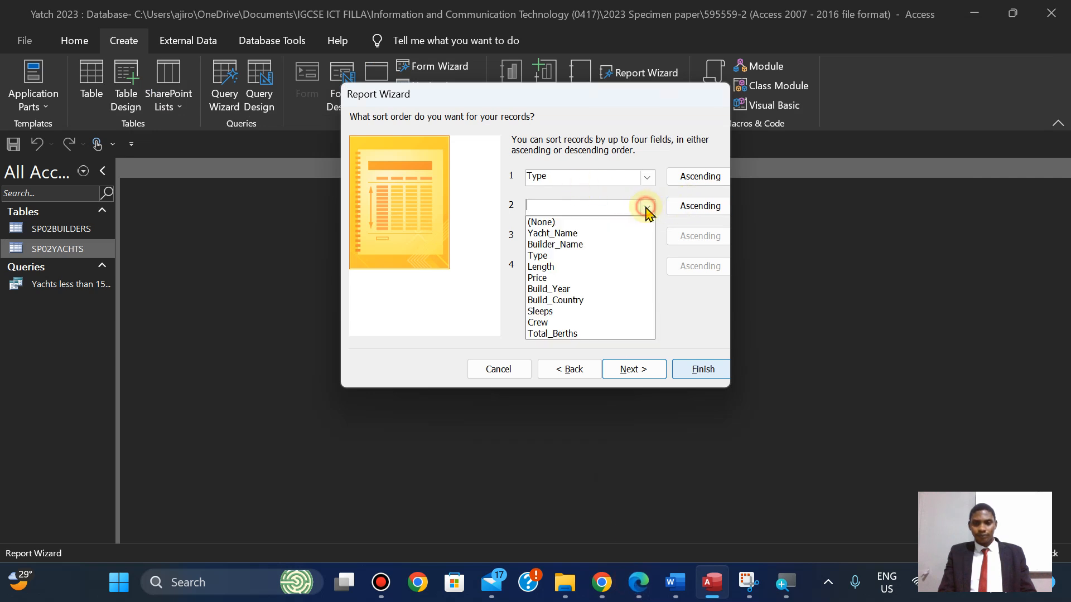
pyautogui.click(558, 266)
pyautogui.click(691, 211)
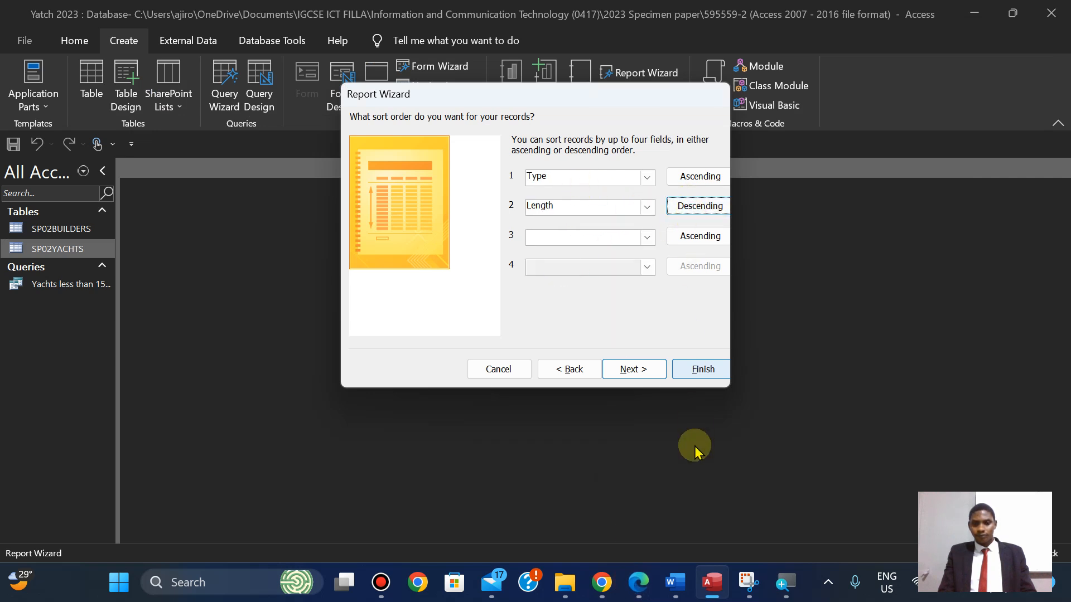
pyautogui.click(637, 584)
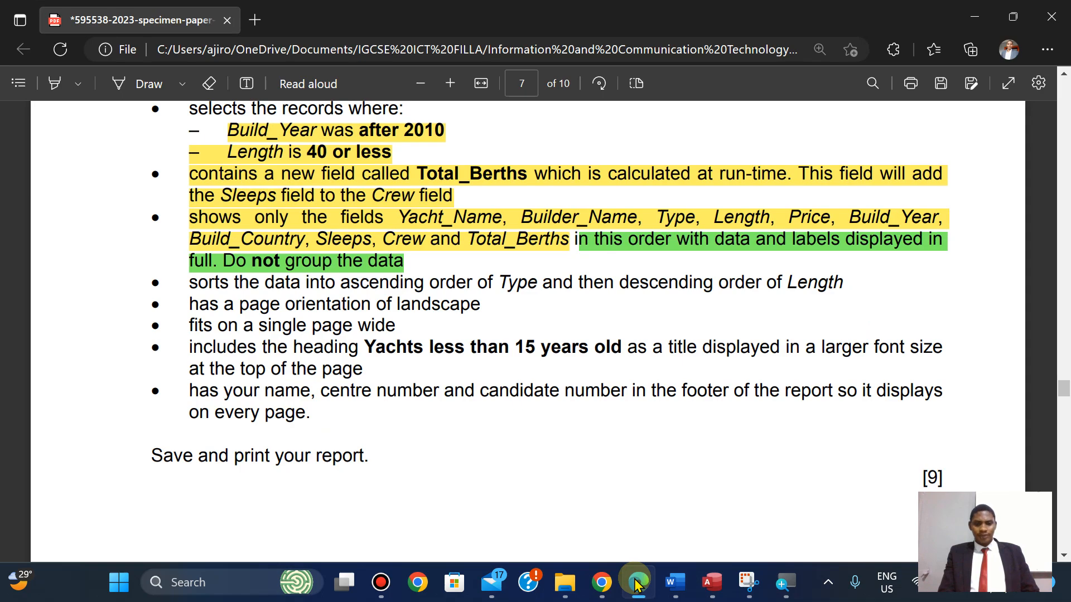
pyautogui.click(636, 584)
pyautogui.click(636, 583)
pyautogui.click(637, 583)
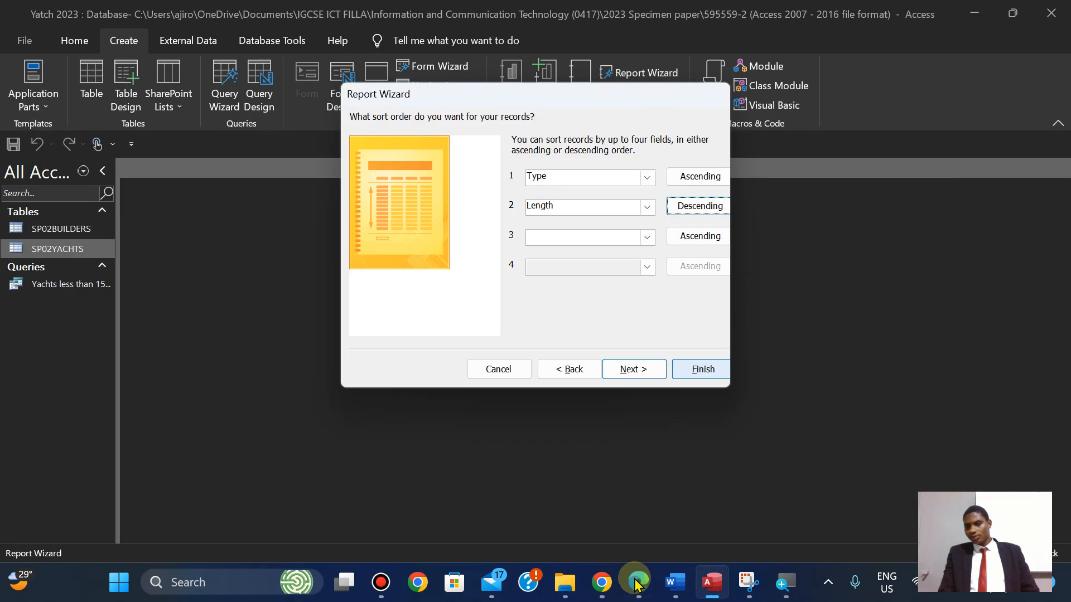
pyautogui.click(636, 584)
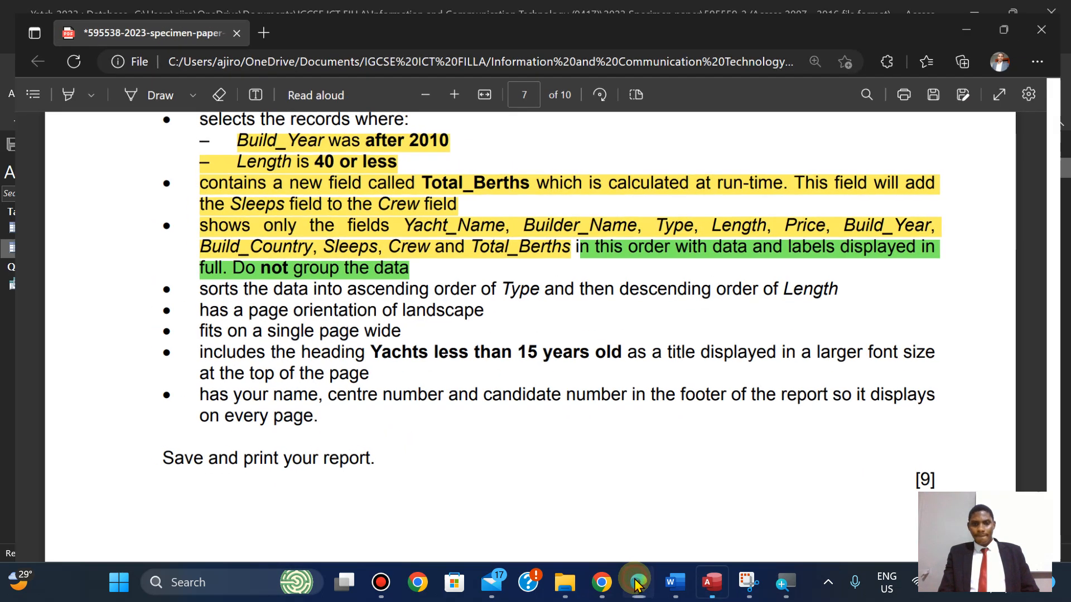
pyautogui.click(637, 583)
pyautogui.click(632, 369)
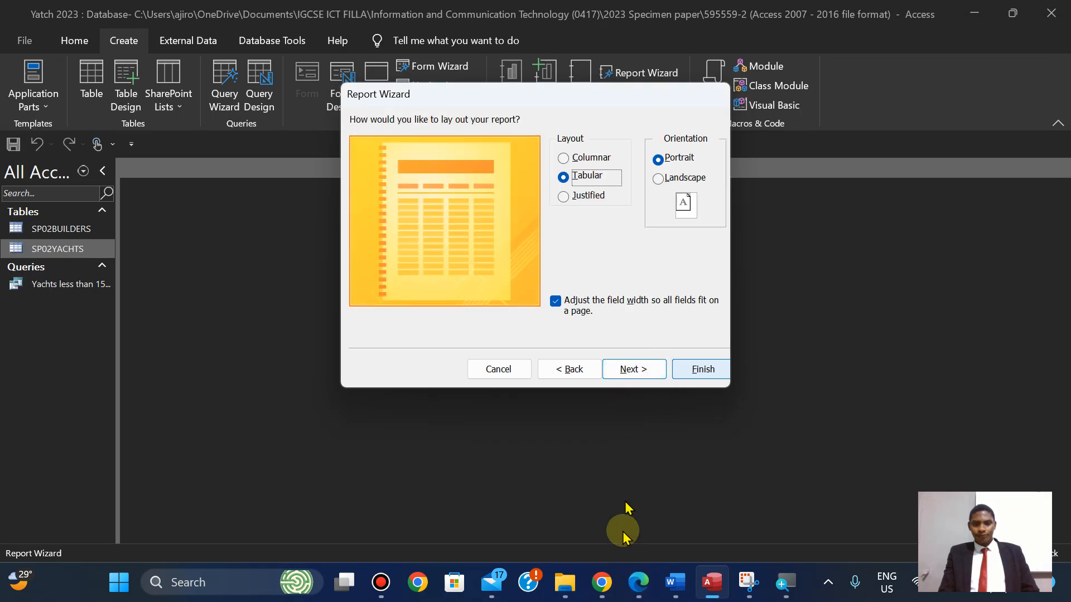
# Choose Landscape orientation for the report after checking the paper's layout requirements.
pyautogui.click(638, 585)
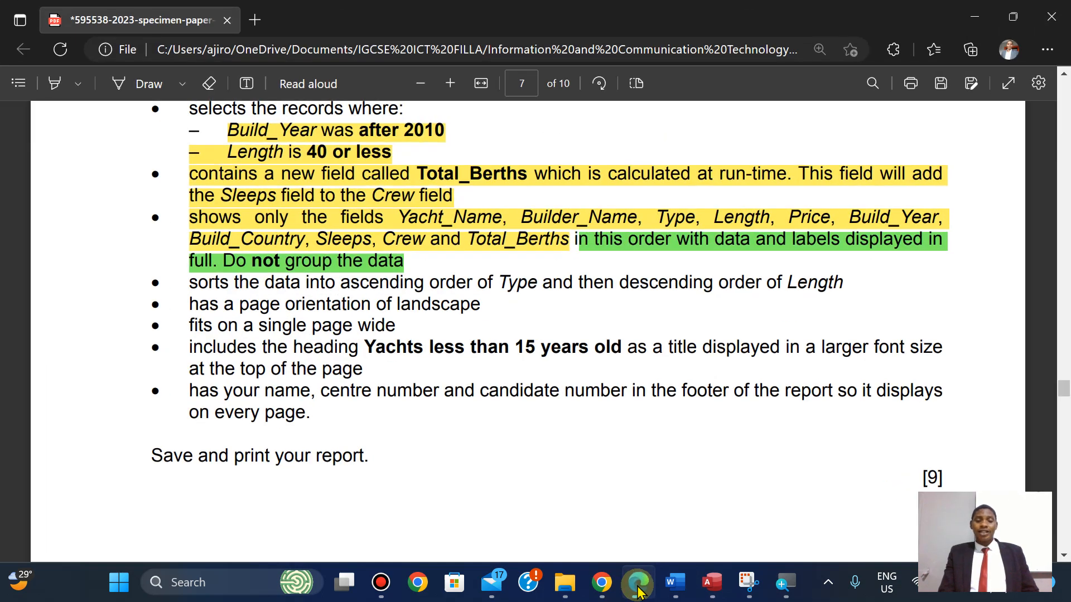
pyautogui.click(639, 591)
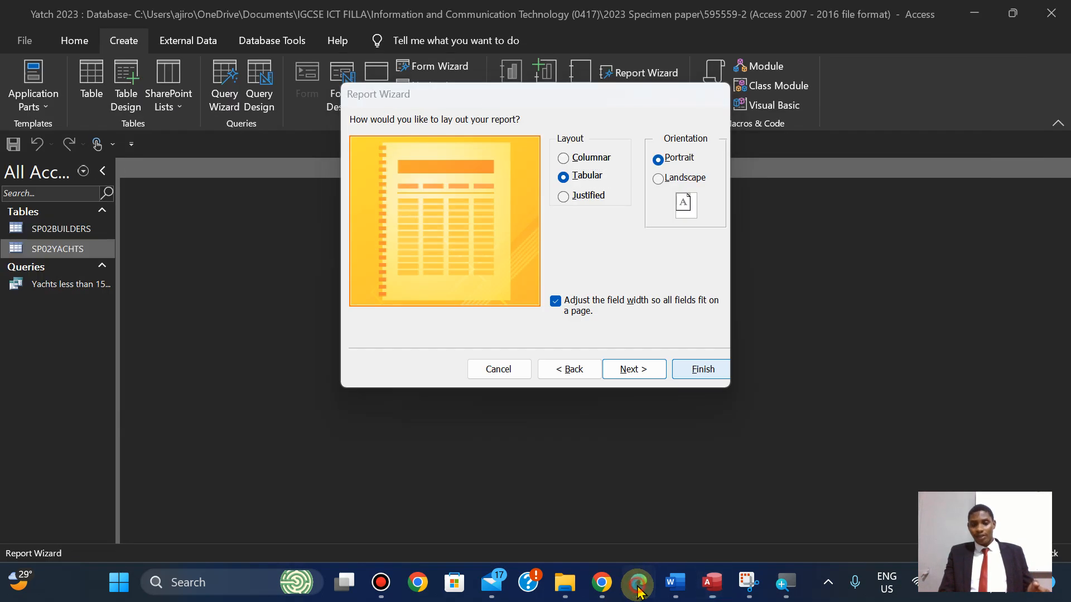
pyautogui.click(639, 591)
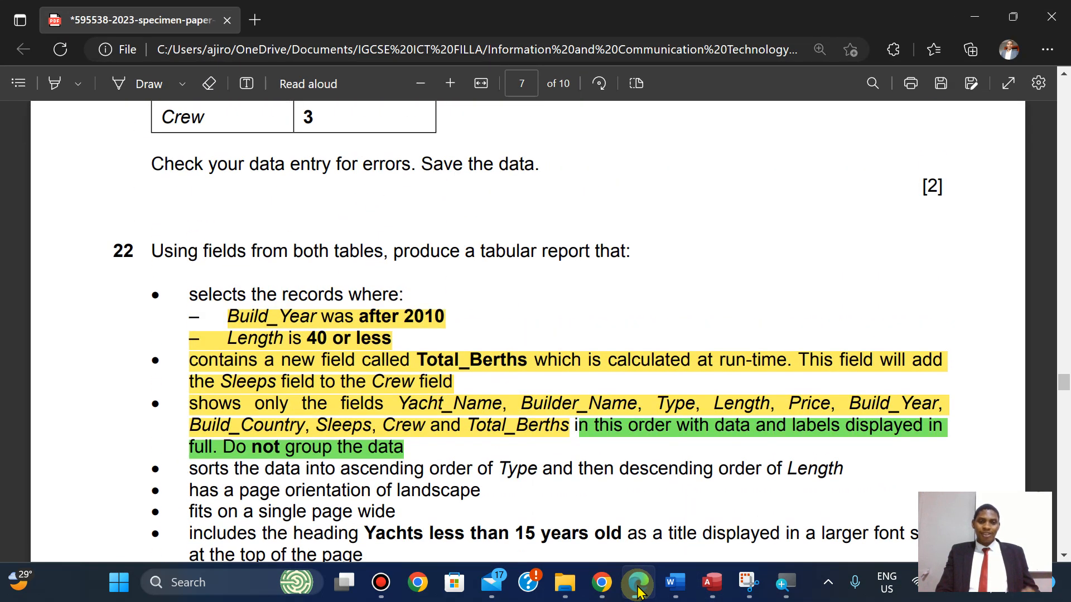
pyautogui.press('Down')
pyautogui.press('Down')
pyautogui.press('Down')
pyautogui.press('Down')
pyautogui.press('Down')
pyautogui.press('Down')
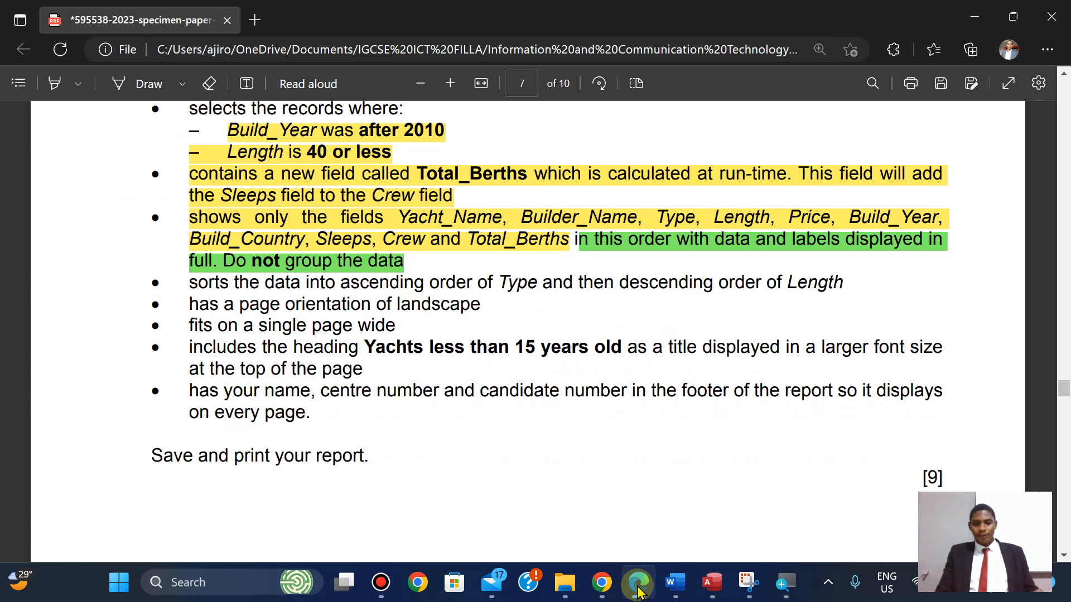
pyautogui.click(639, 585)
pyautogui.click(659, 179)
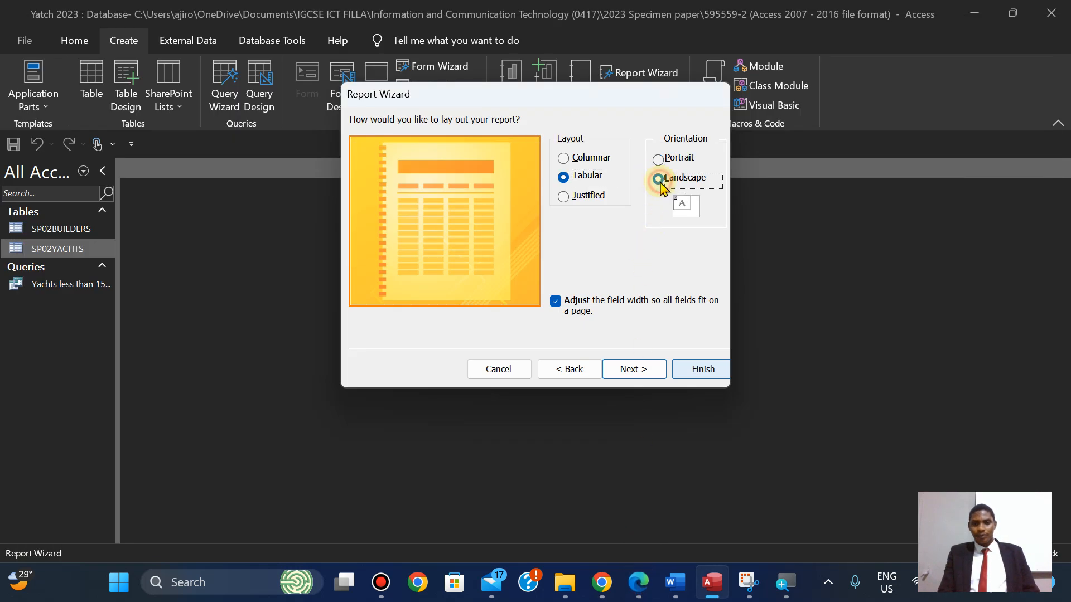
pyautogui.click(647, 371)
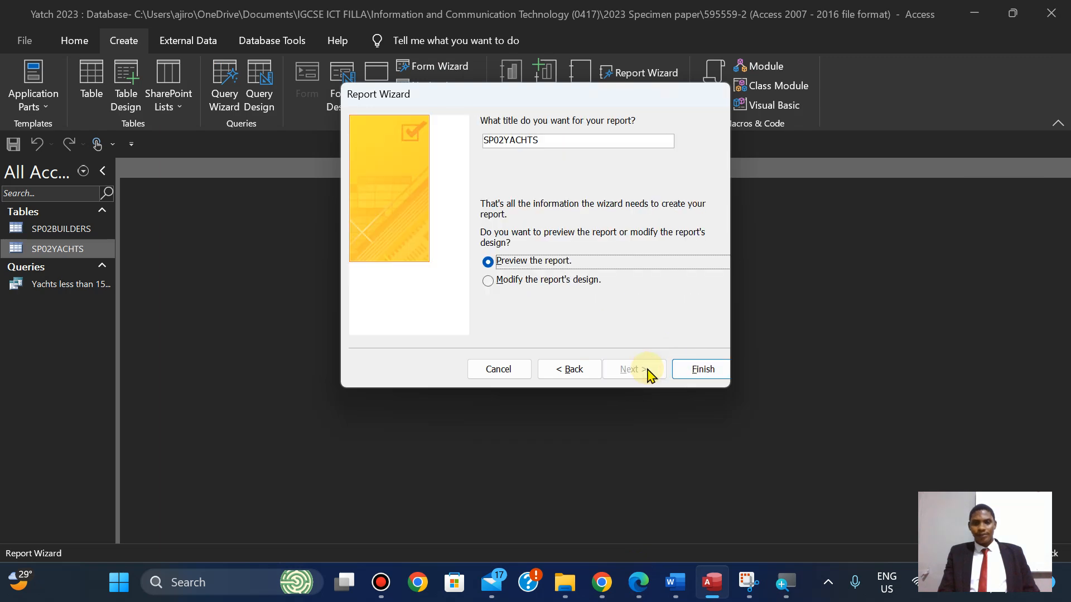
# Title the report 'Yachts less than 15 years old', copied from the paper, and finish.
pyautogui.click(638, 585)
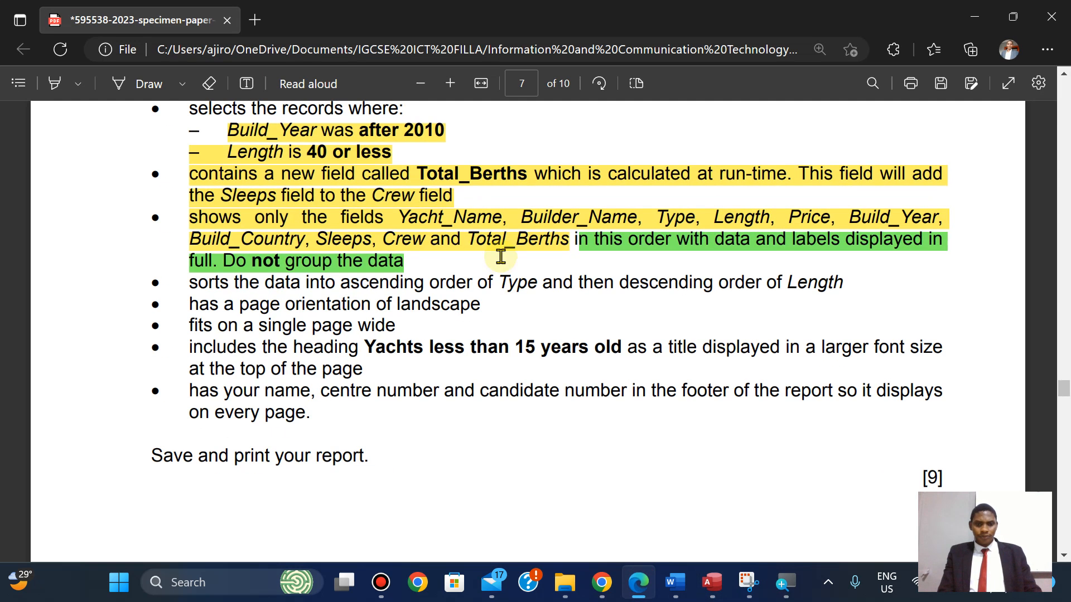
pyautogui.moveTo(370, 347); pyautogui.dragTo(621, 341)
pyautogui.hotkey('ctrl', 'c')
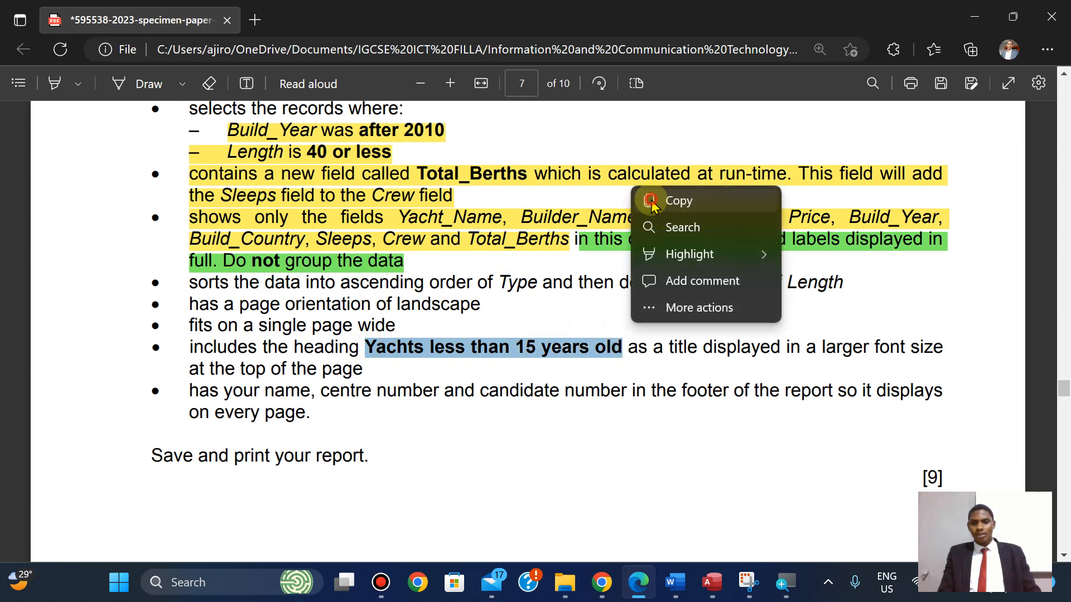
pyautogui.click(712, 584)
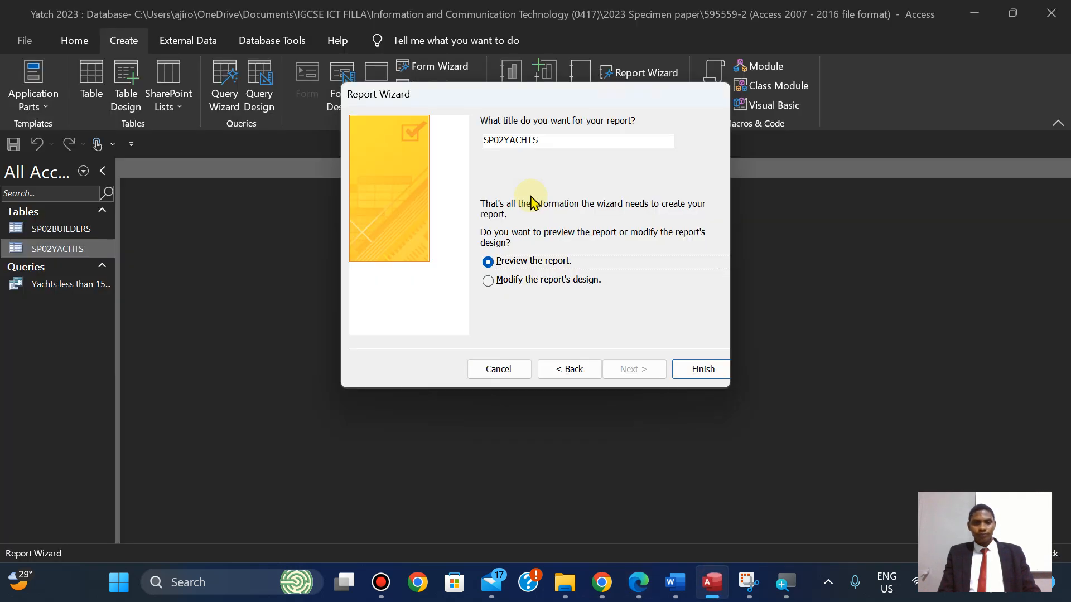
pyautogui.click(552, 141)
pyautogui.hotkey('ctrl', 'v')
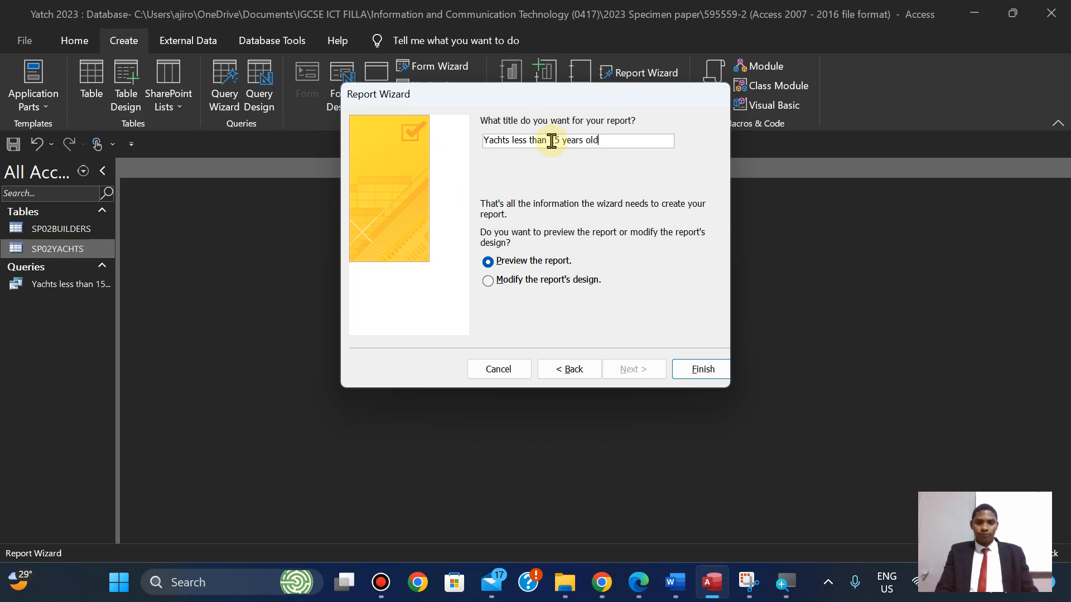
pyautogui.click(703, 370)
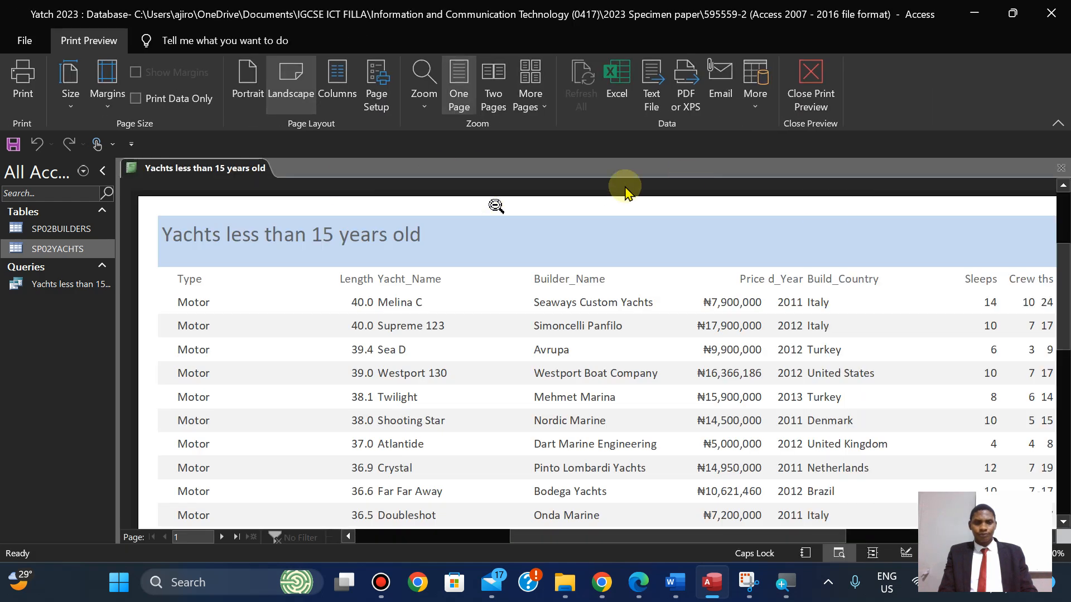
# Close Print Preview, switch the report to Layout View, and close the Field List pane.
pyautogui.click(808, 98)
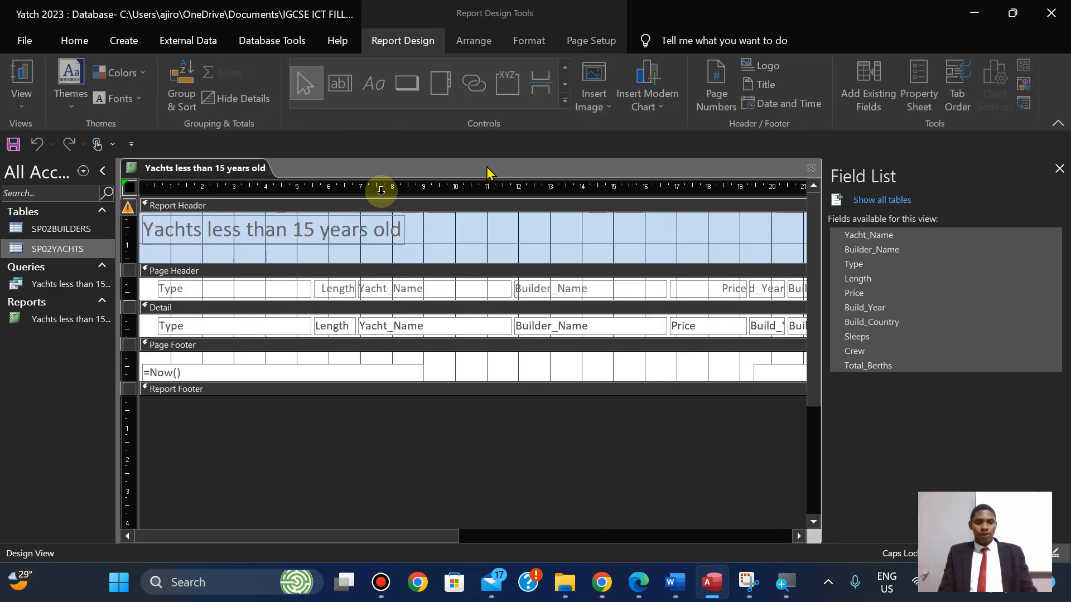
pyautogui.click(18, 106)
pyautogui.click(64, 210)
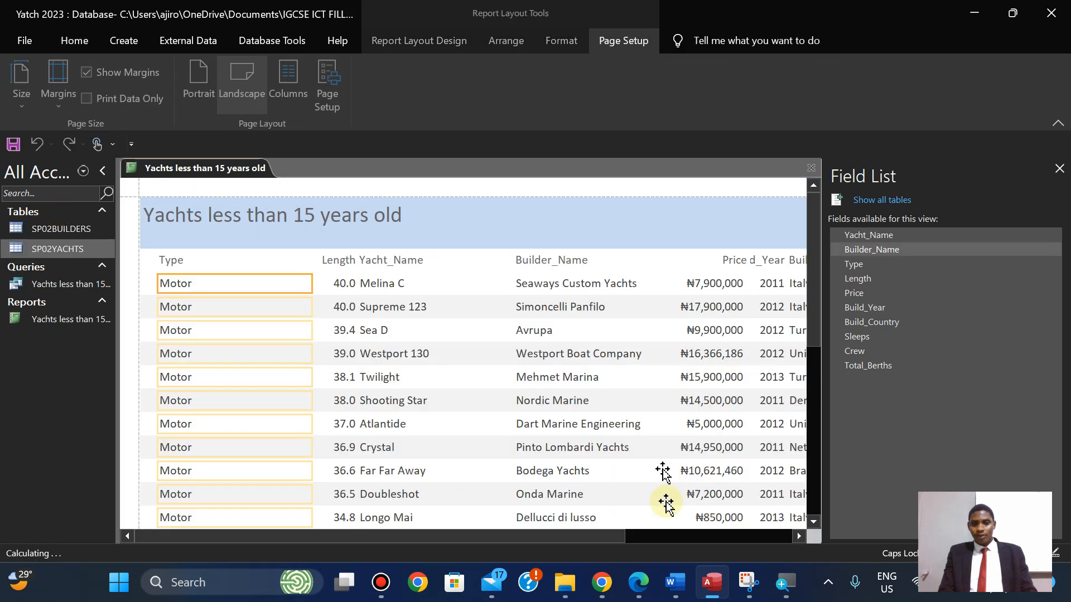
pyautogui.click(1062, 170)
# Recheck the exam paper, then select the report's title label.
pyautogui.click(638, 594)
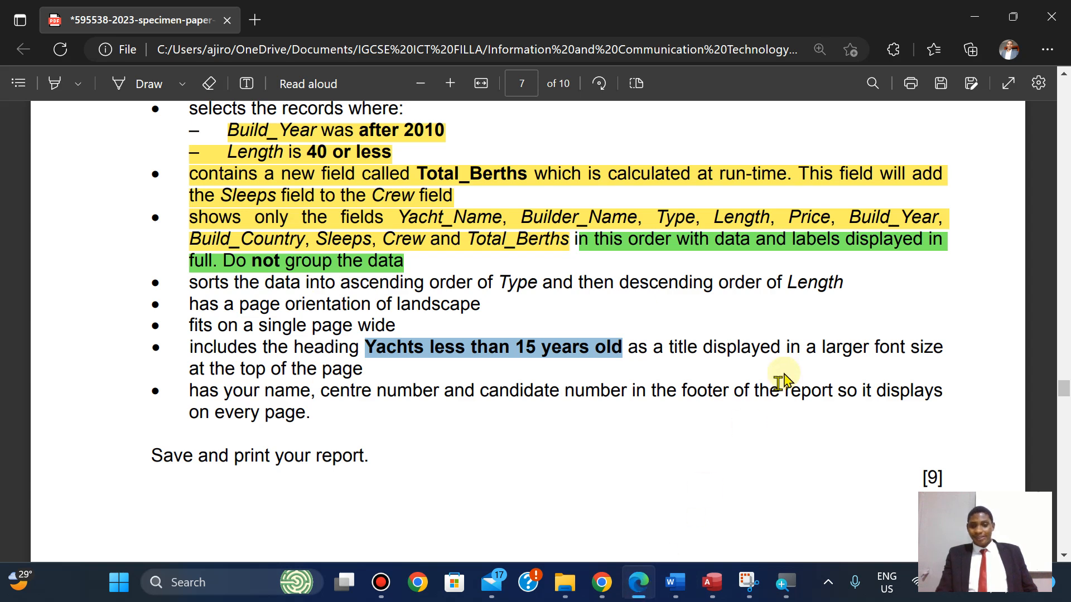
pyautogui.click(681, 337)
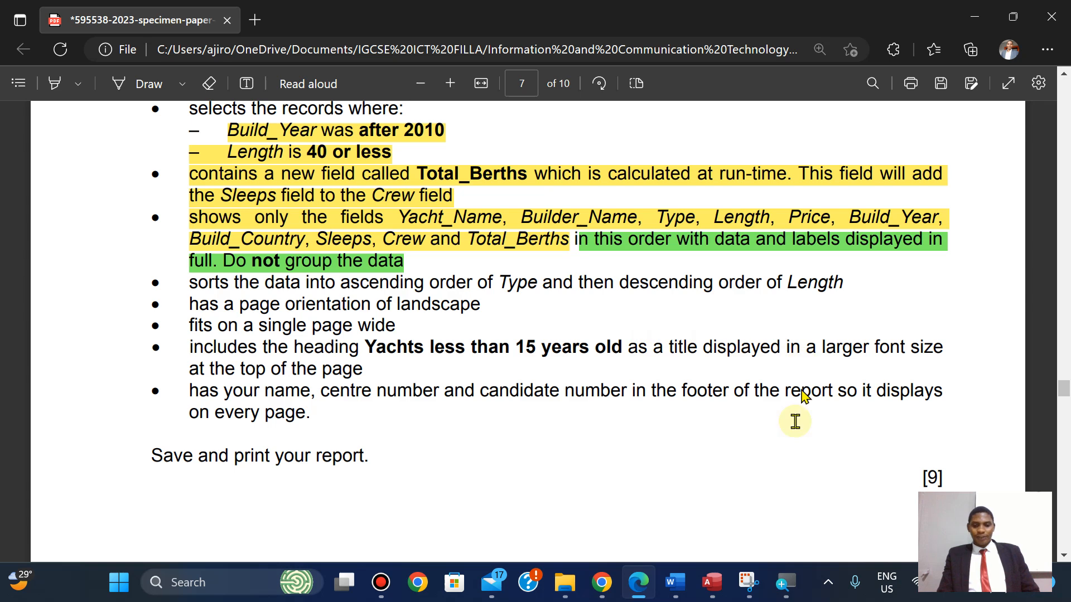
pyautogui.click(712, 582)
pyautogui.click(312, 218)
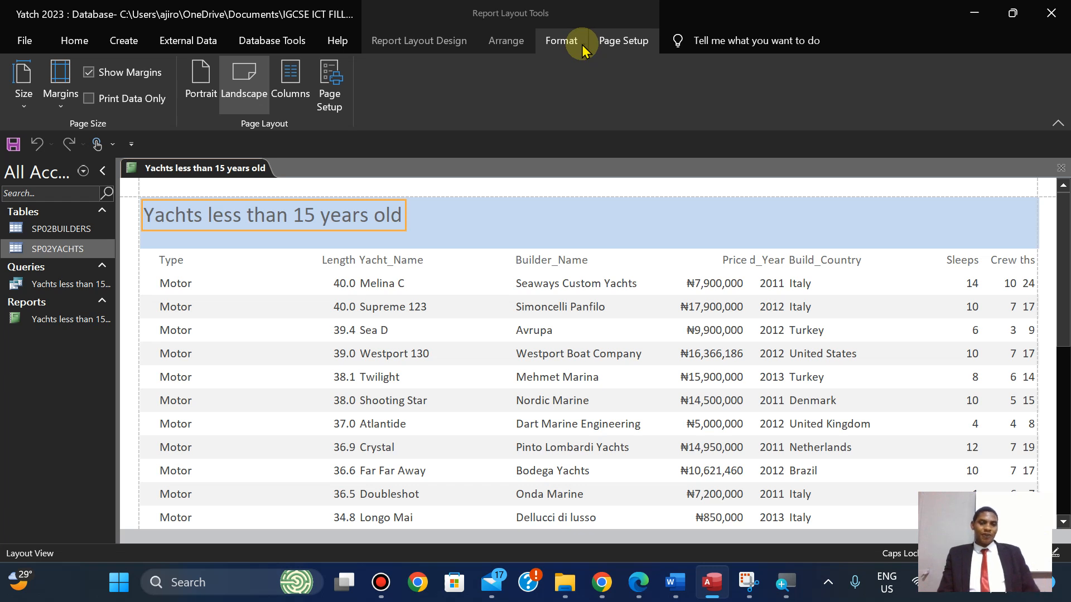
# Format the report title as 30 pt, black and bold.
pyautogui.click(71, 40)
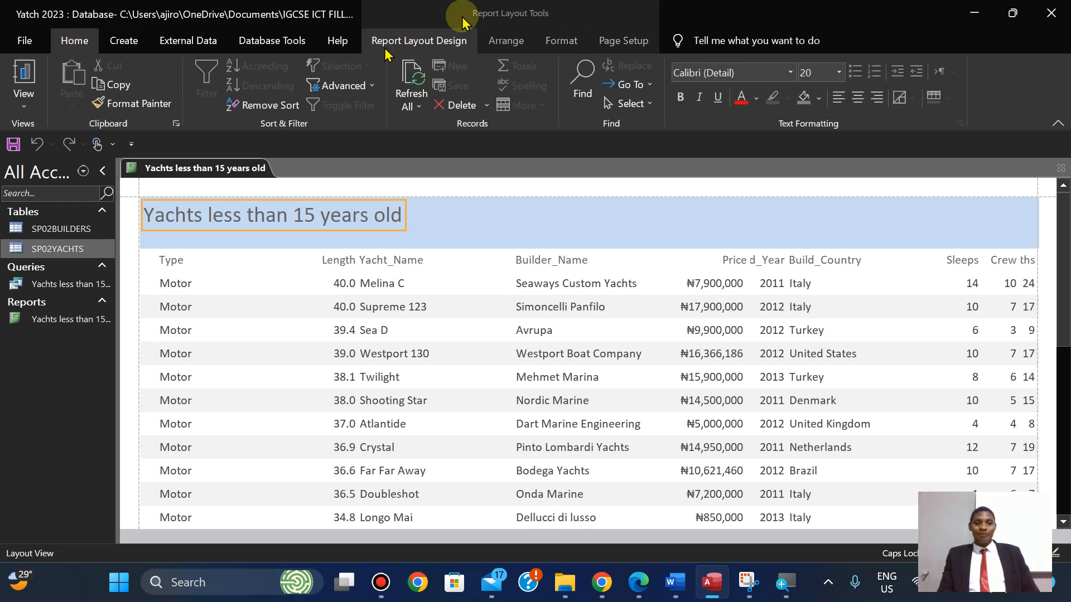
pyautogui.click(563, 41)
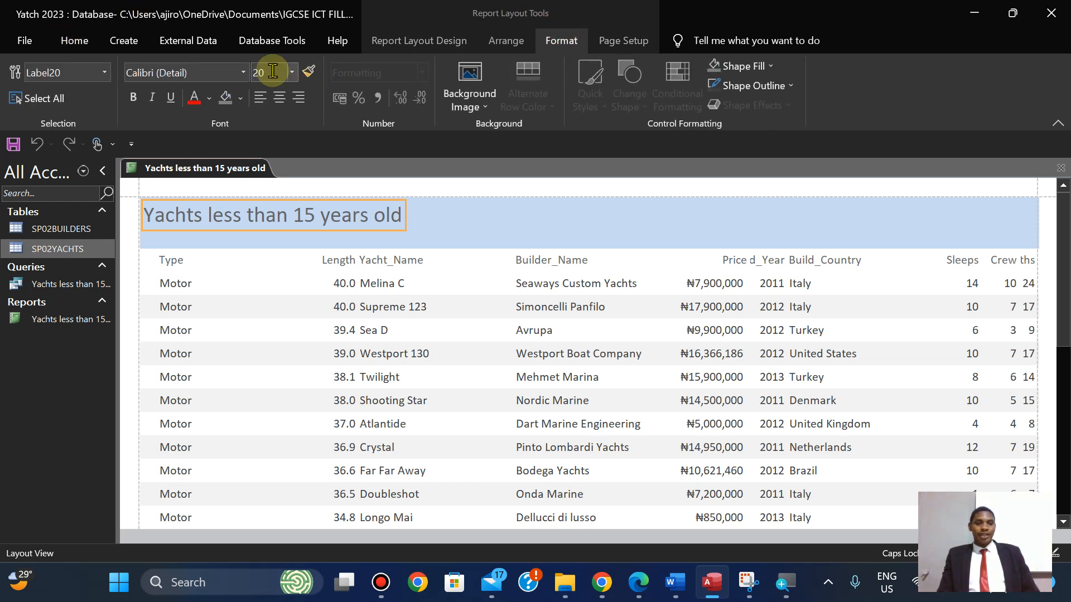
pyautogui.write('30')
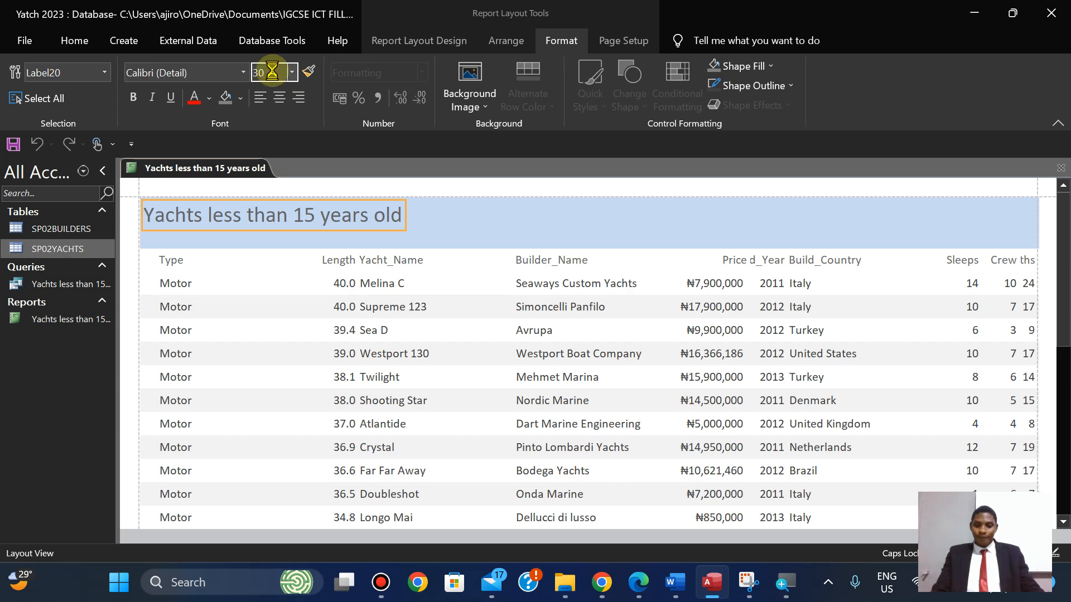
pyautogui.press('Return')
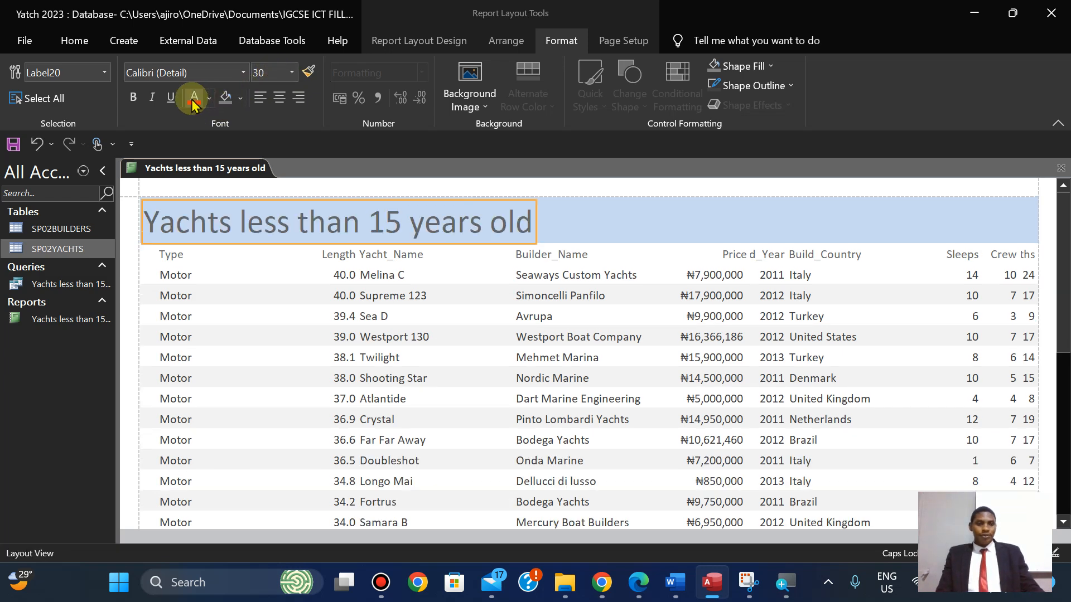
pyautogui.click(209, 99)
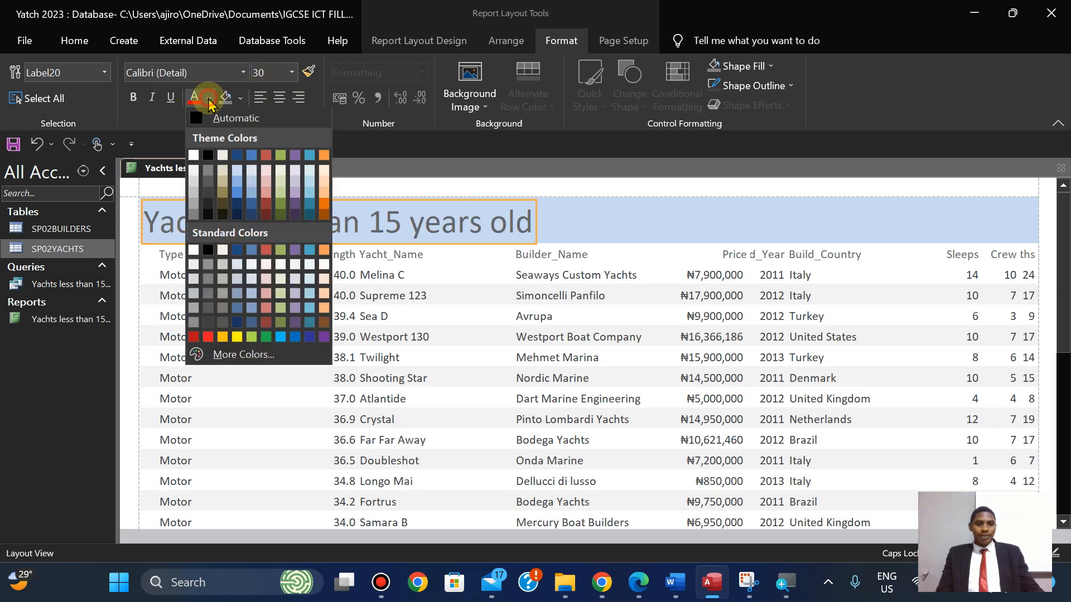
pyautogui.click(208, 154)
pyautogui.click(132, 100)
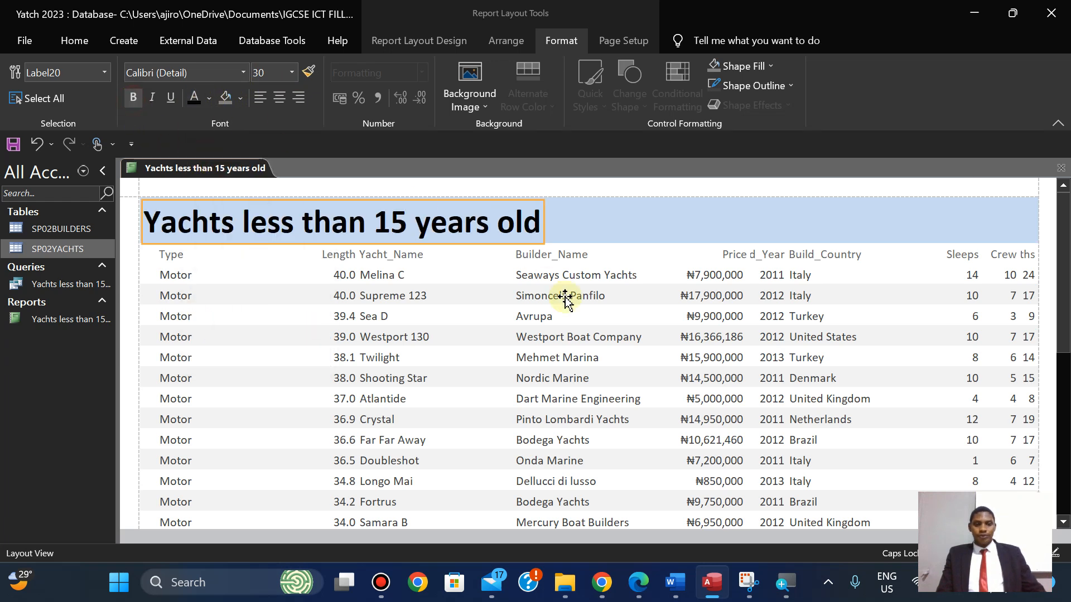
# Highlight green the question 22 sentence listing the fields the report must show.
pyautogui.click(637, 583)
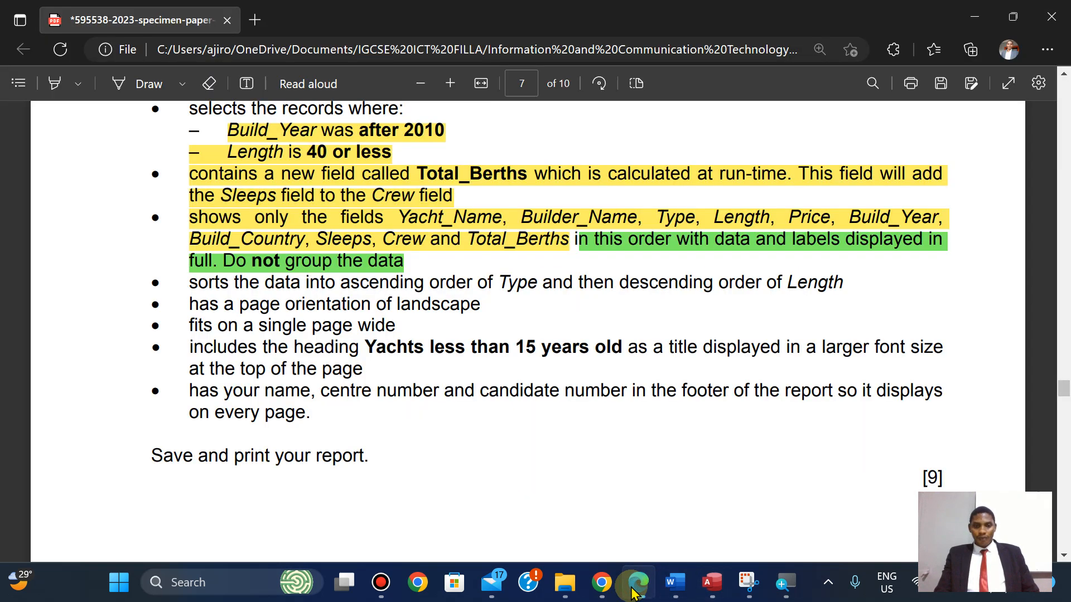
pyautogui.press('Down')
pyautogui.press('Up')
pyautogui.press('Up')
pyautogui.press('Up')
pyautogui.press('Down')
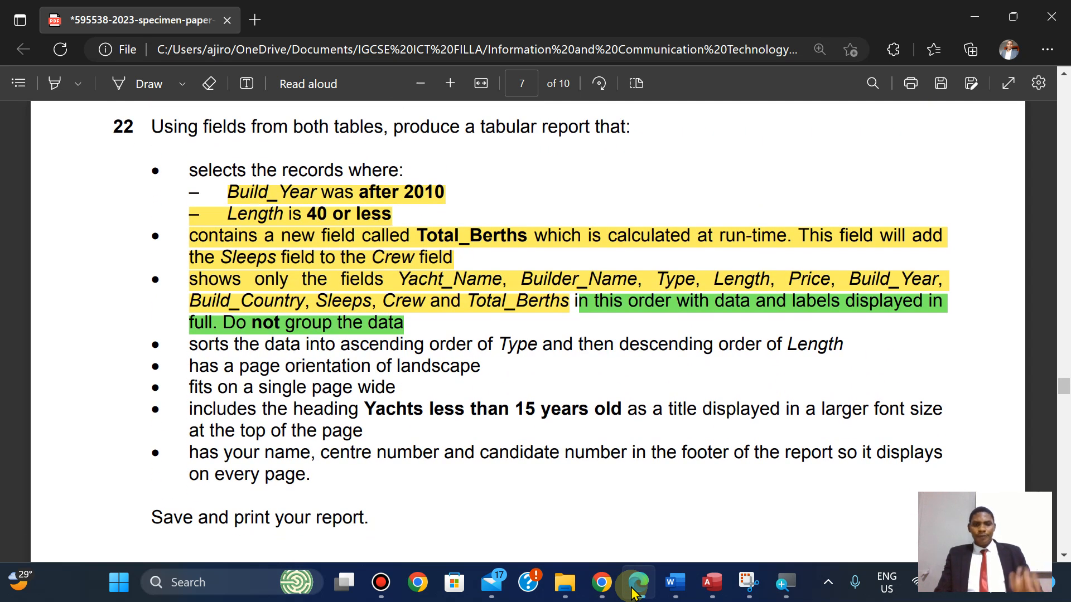
pyautogui.click(495, 388)
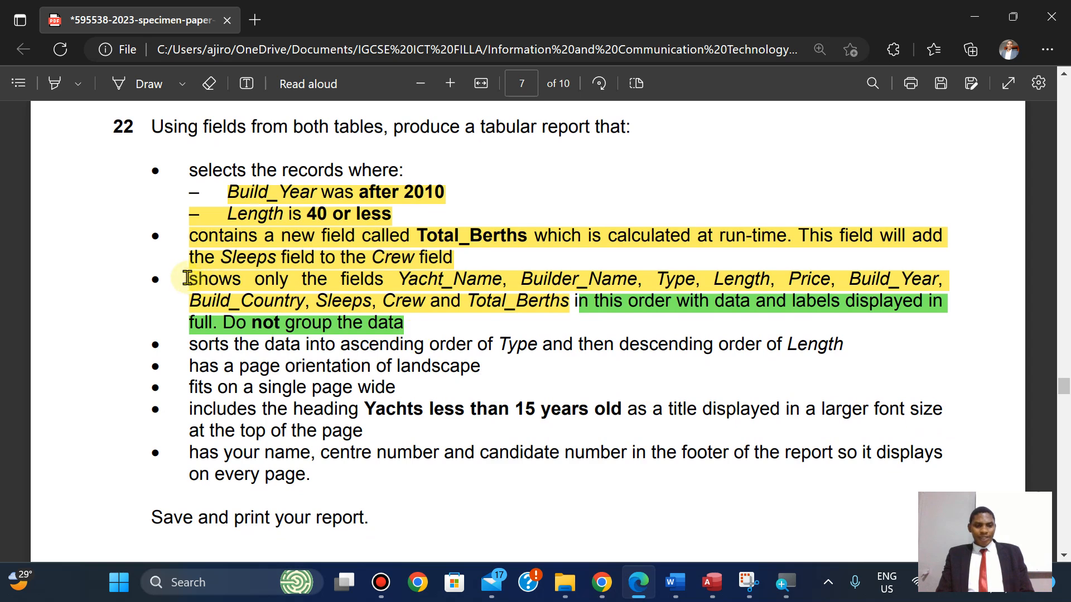
pyautogui.moveTo(187, 278); pyautogui.dragTo(752, 304)
pyautogui.moveTo(793, 226)
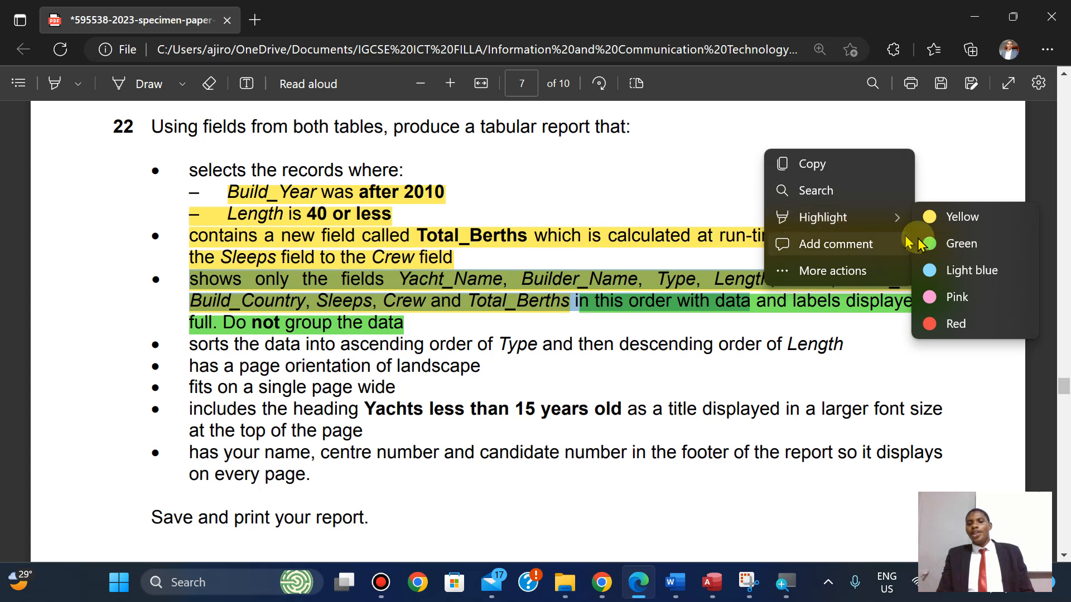
pyautogui.click(943, 245)
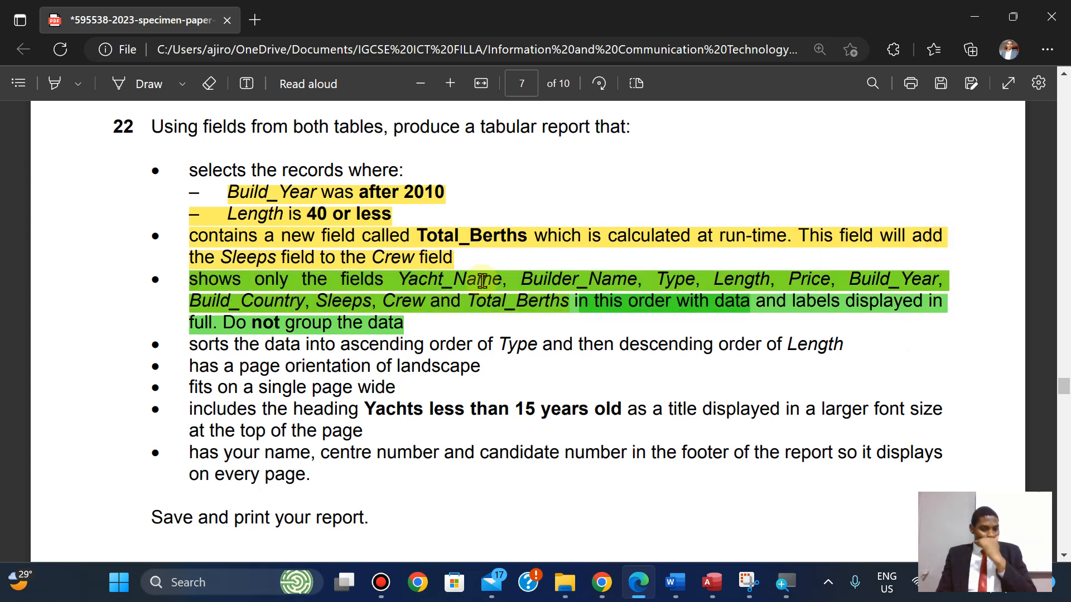
pyautogui.click(710, 585)
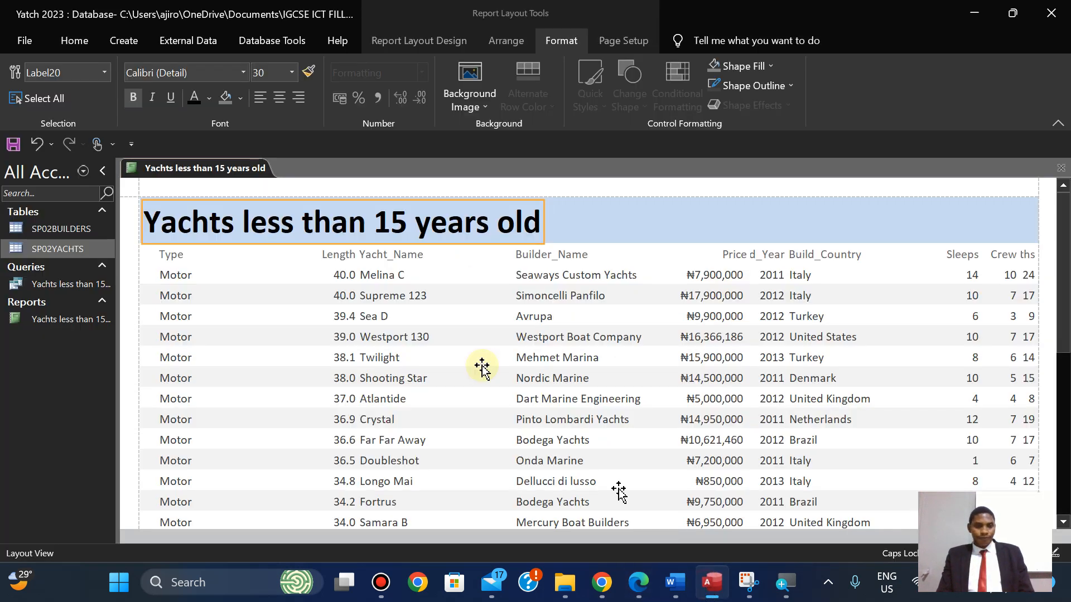
pyautogui.click(638, 584)
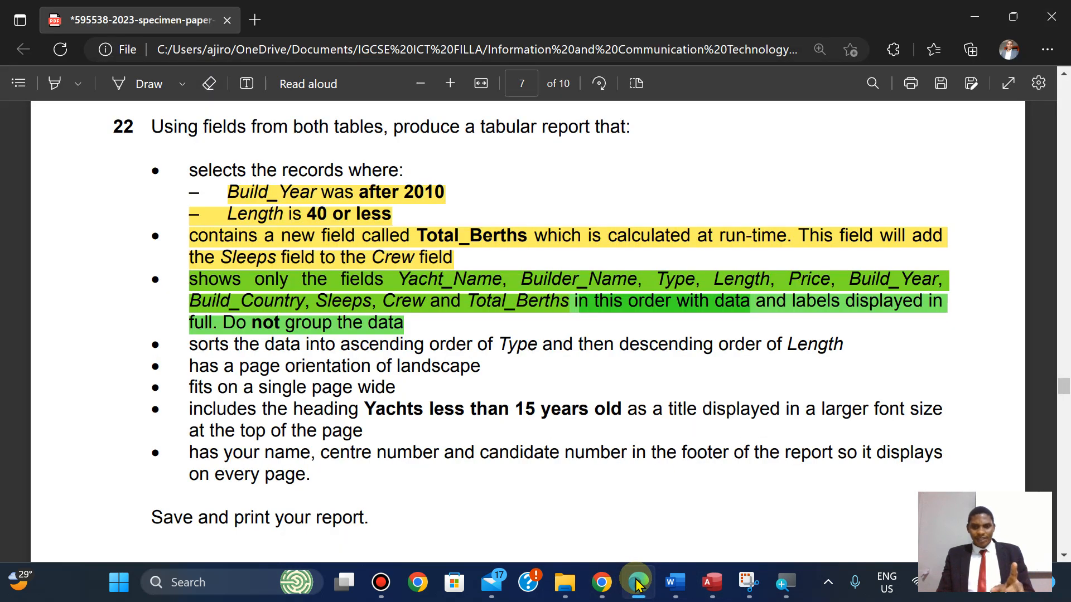
pyautogui.click(637, 584)
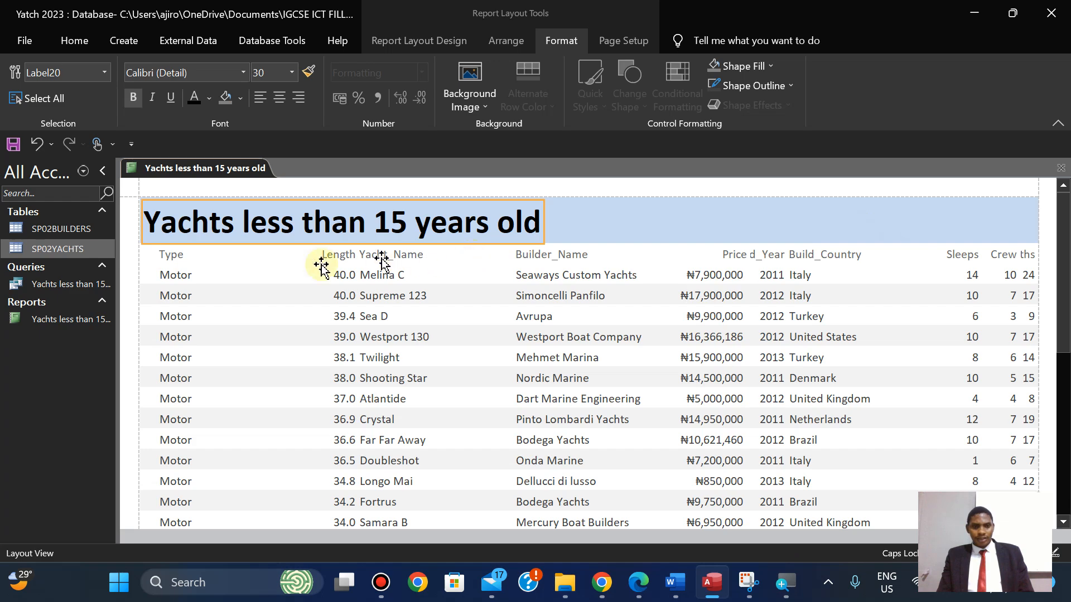
# Move the Type column to just after Yacht_Name, undoing one misplaced column move.
pyautogui.click(636, 593)
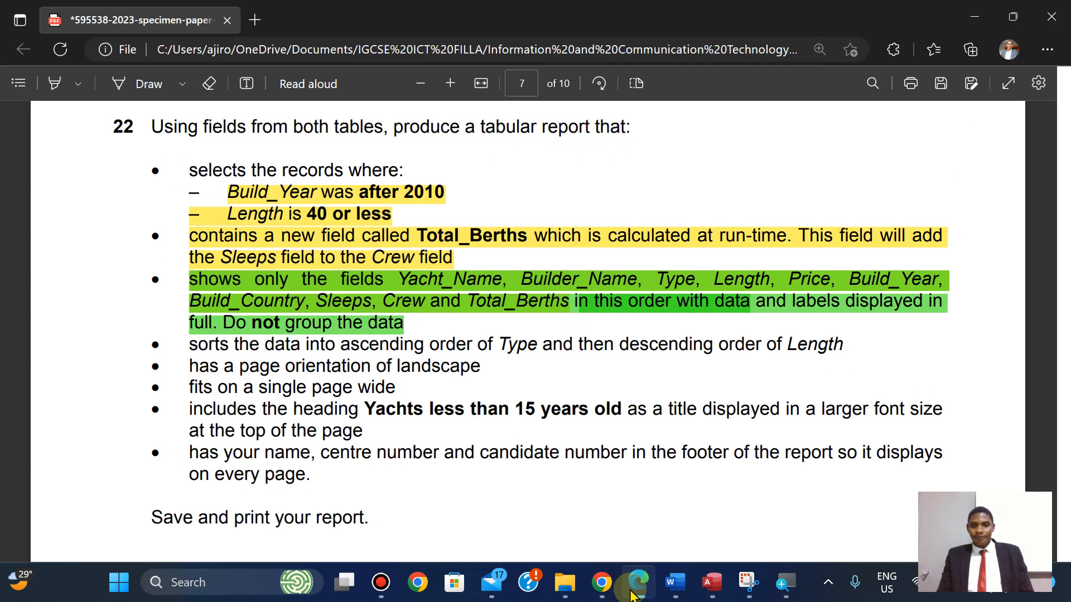
pyautogui.click(633, 594)
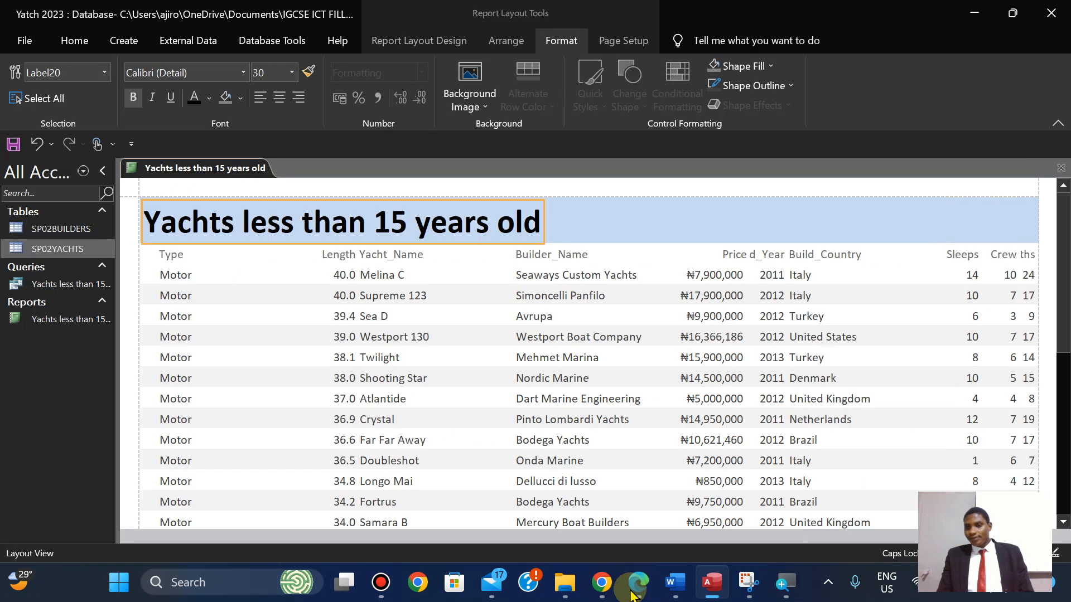
pyautogui.click(725, 254)
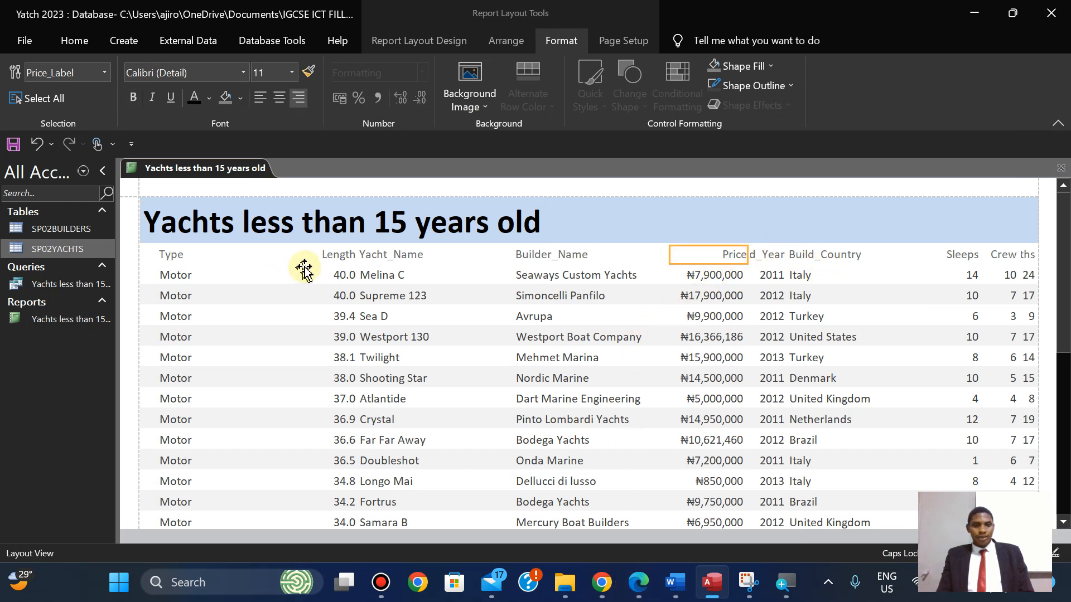
pyautogui.click(335, 254)
pyautogui.click(162, 254)
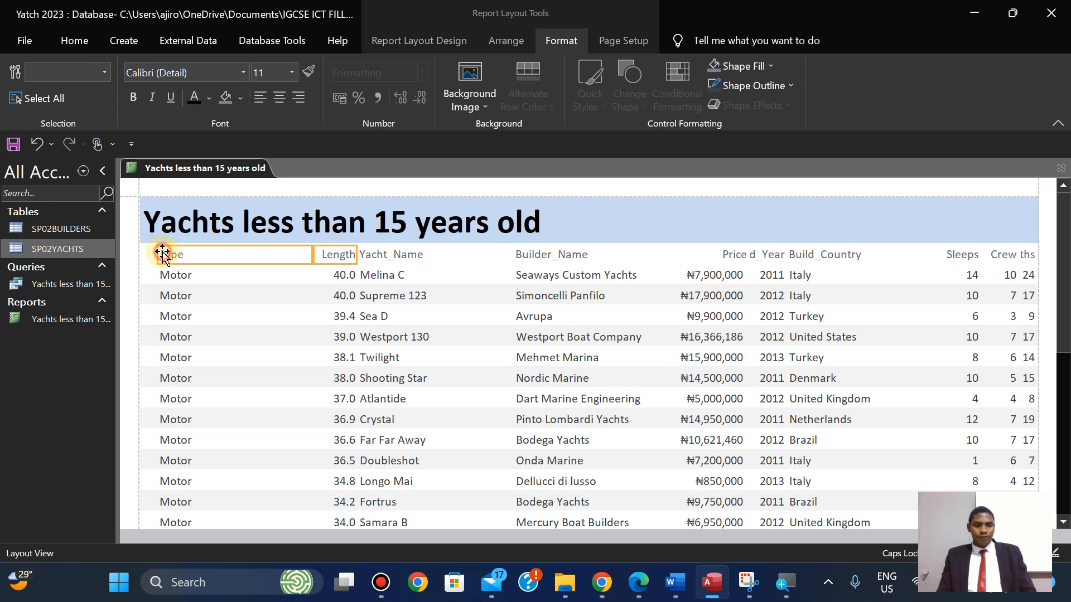
pyautogui.click(337, 255)
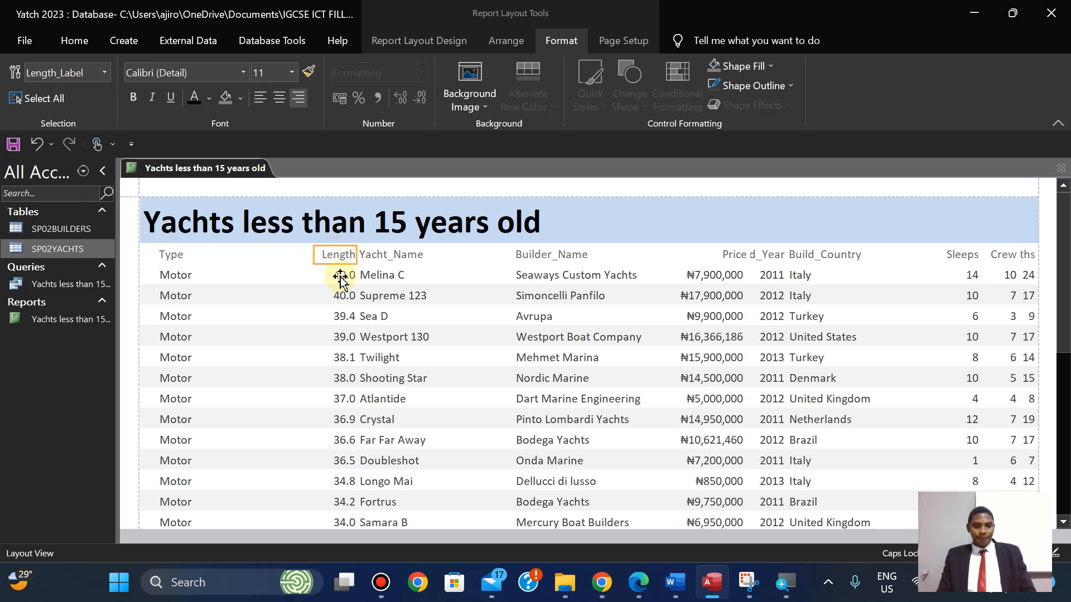
pyautogui.keyDown('shift'); pyautogui.click(340, 276); pyautogui.keyUp('shift')
pyautogui.keyDown('shift'); pyautogui.click(172, 258); pyautogui.keyUp('shift')
pyautogui.keyDown('shift'); pyautogui.click(172, 276); pyautogui.keyUp('shift')
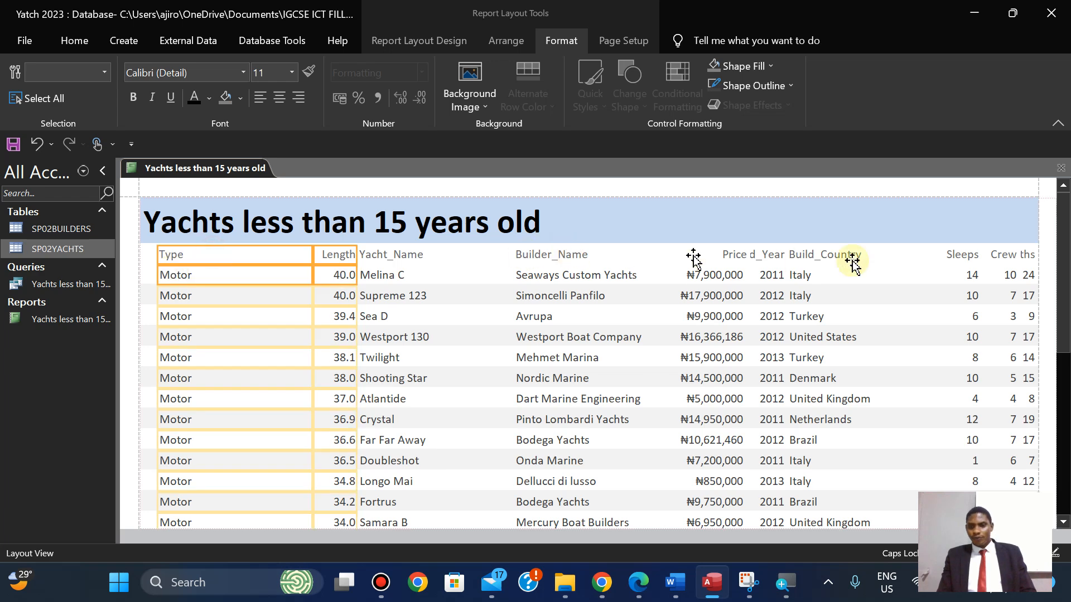
pyautogui.moveTo(897, 258); pyautogui.dragTo(897, 258)
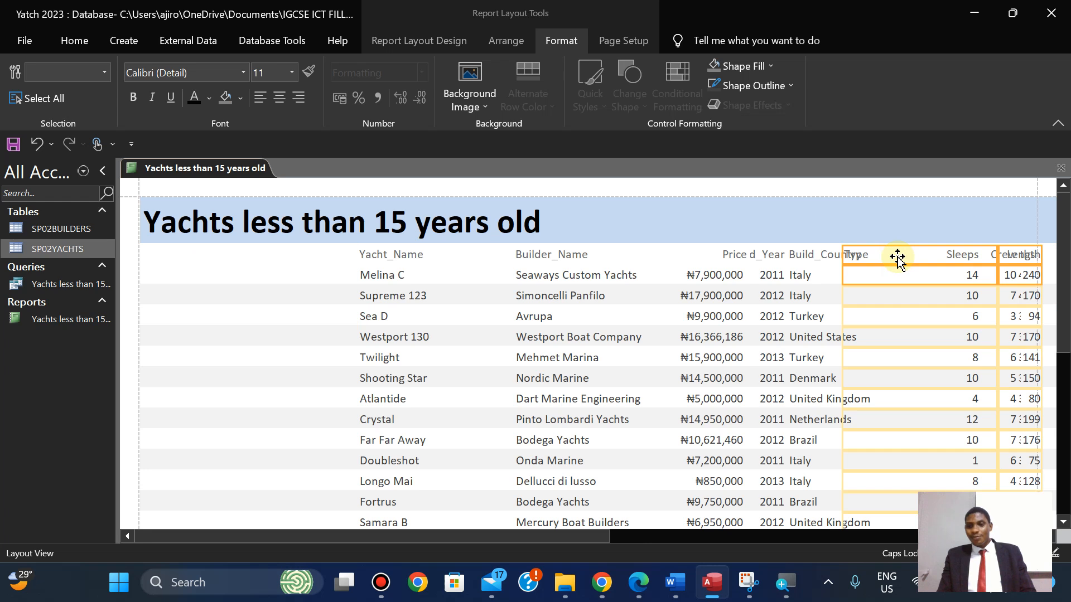
pyautogui.hotkey('ctrl', 'z')
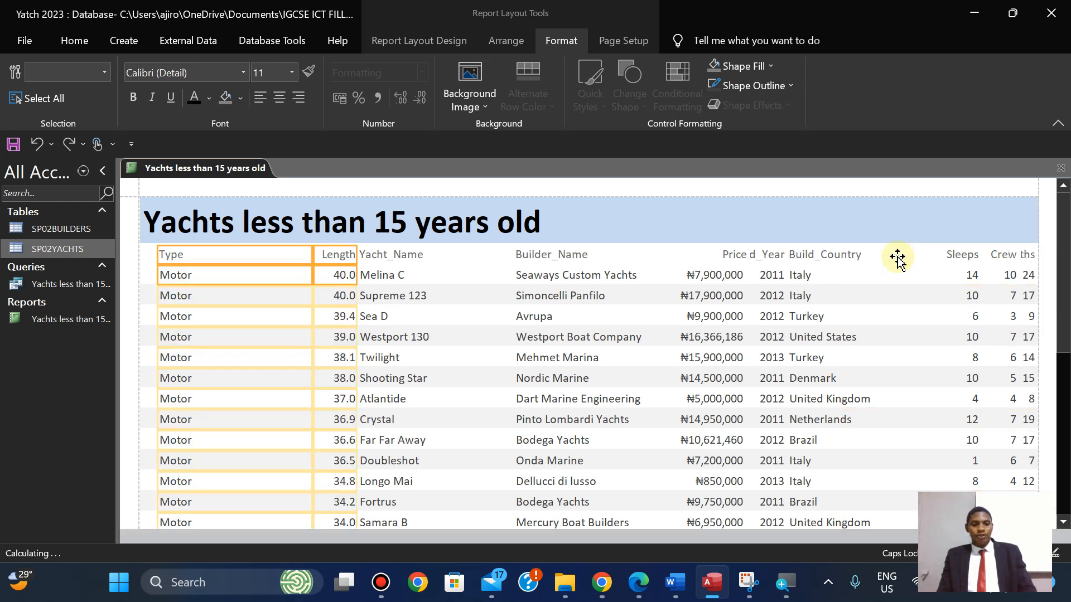
pyautogui.click(409, 274)
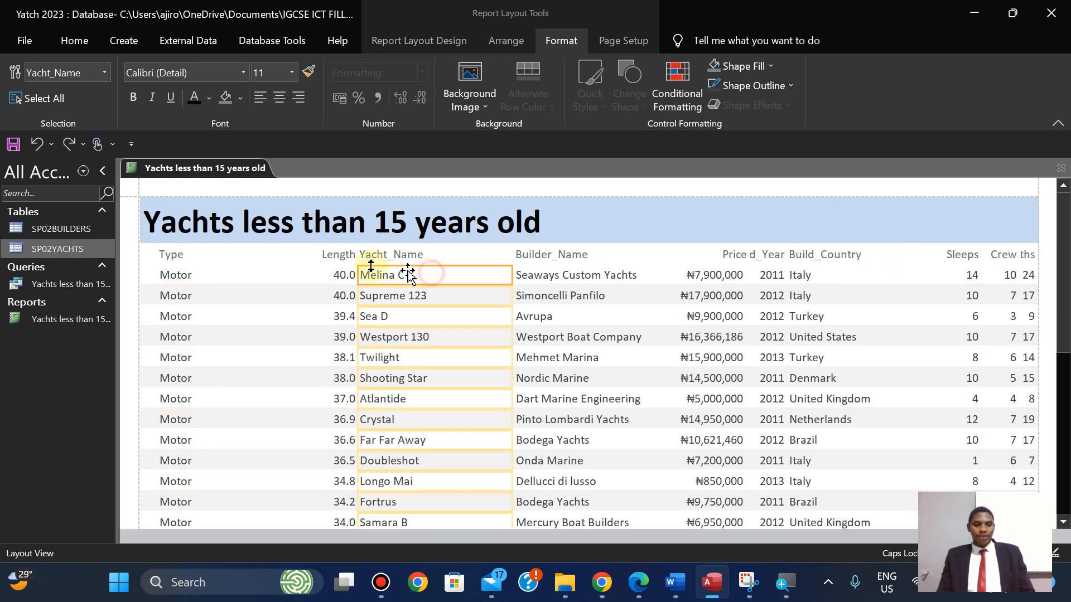
pyautogui.click(279, 259)
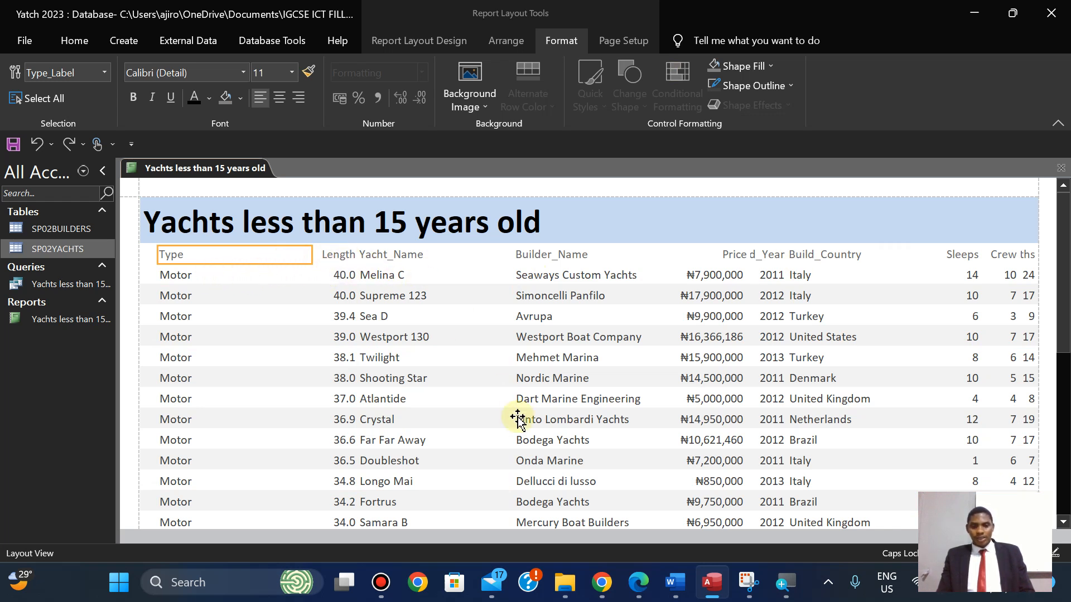
pyautogui.keyDown('shift'); pyautogui.click(204, 278); pyautogui.keyUp('shift')
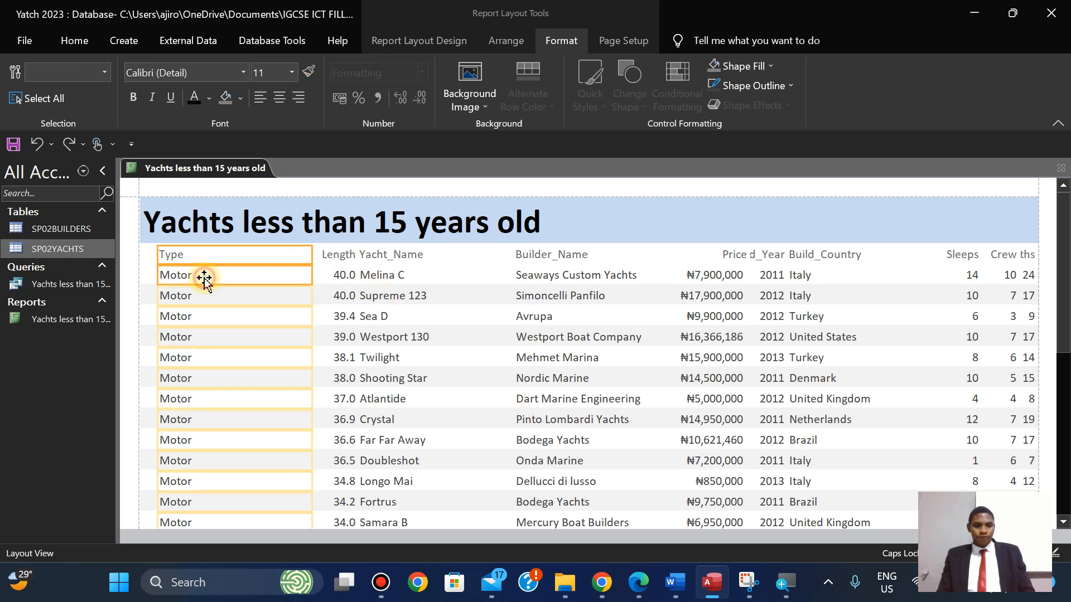
pyautogui.moveTo(312, 256); pyautogui.dragTo(469, 258)
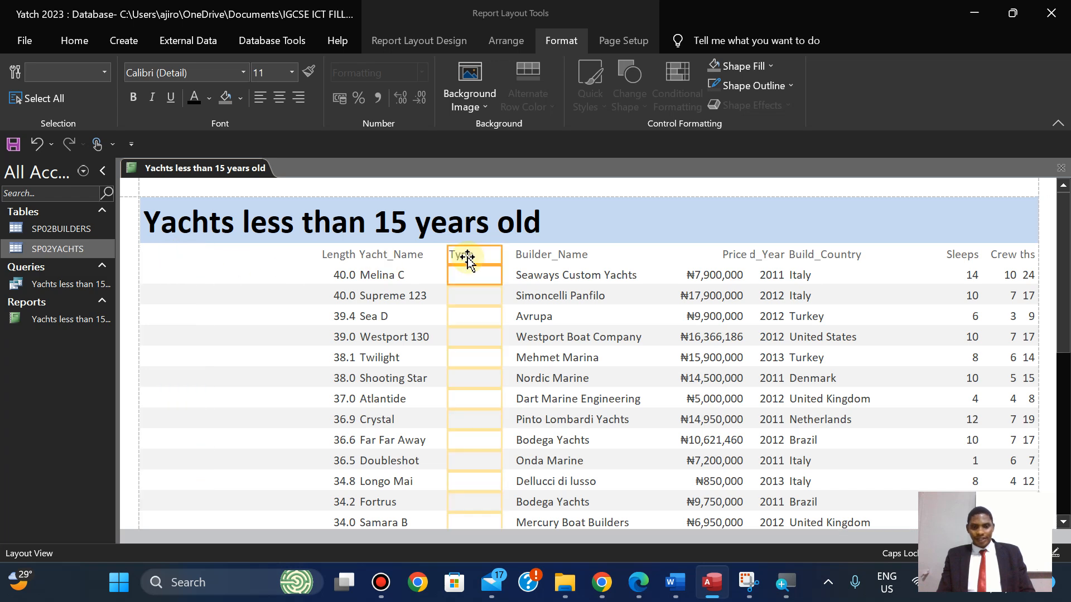
# Move Yacht_Name to the far-left column and narrow it so Length and Type show.
pyautogui.click(383, 256)
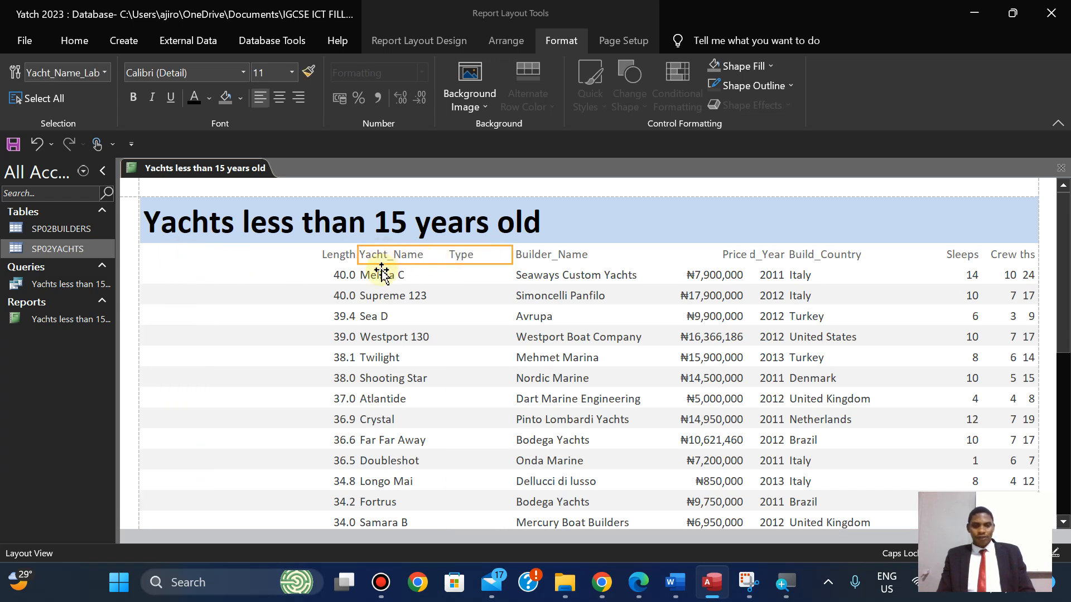
pyautogui.keyDown('ctrl'); pyautogui.click(380, 276); pyautogui.keyUp('ctrl')
pyautogui.moveTo(357, 256); pyautogui.dragTo(147, 258)
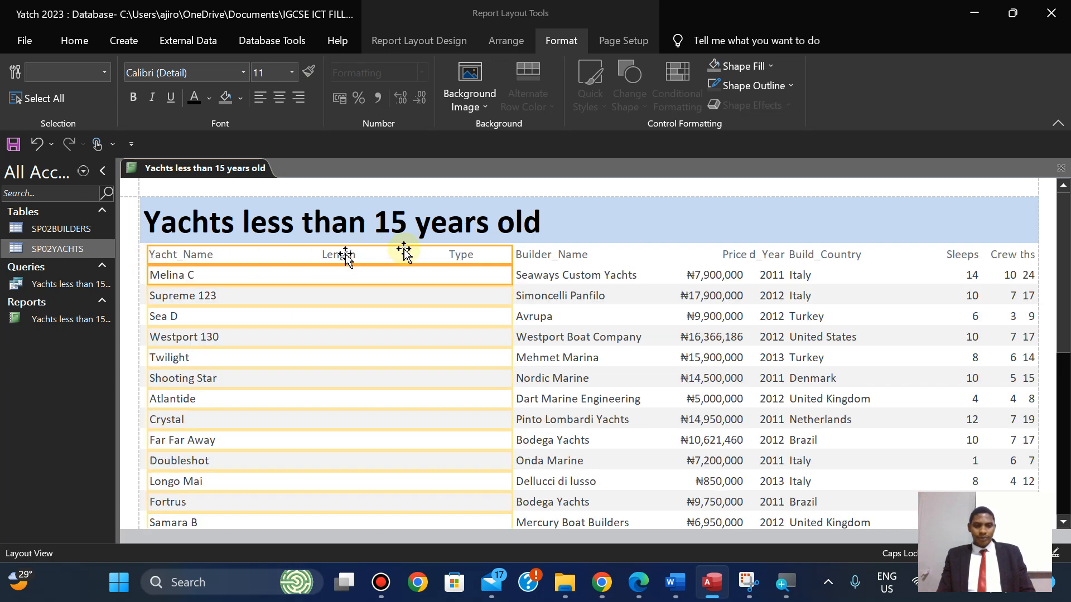
pyautogui.moveTo(511, 256); pyautogui.dragTo(237, 276)
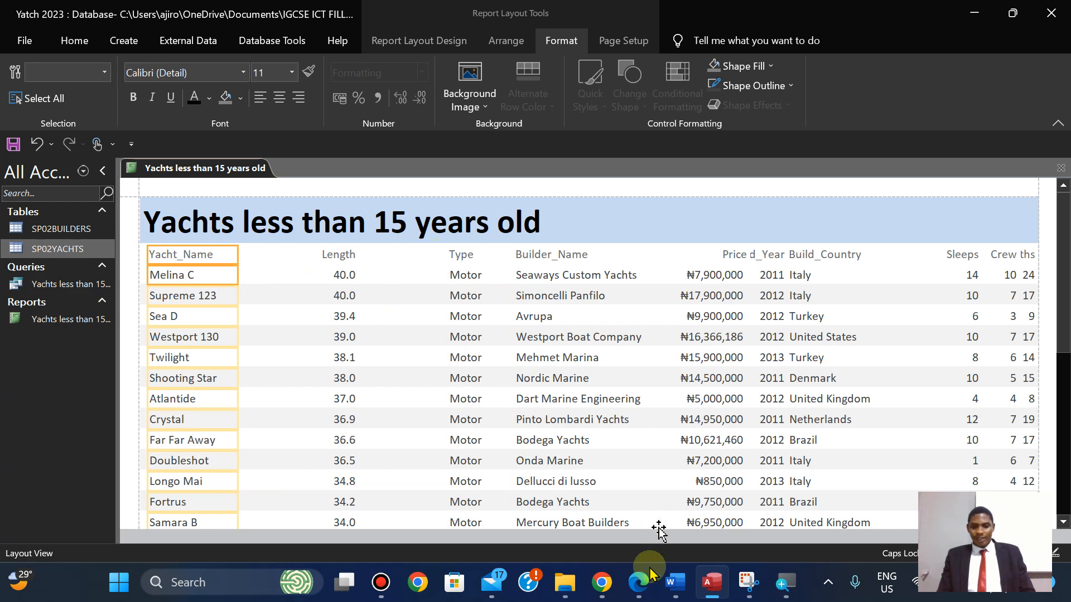
pyautogui.click(644, 586)
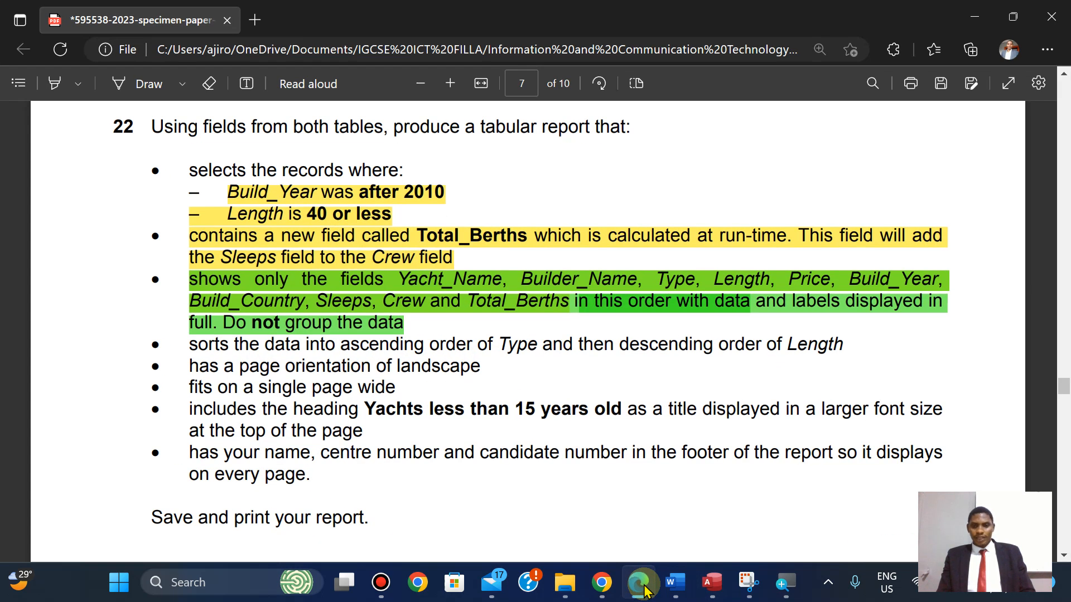
# Move the Builder_Name column beside Yacht_Name and narrow it so Length and Type fit.
pyautogui.click(644, 587)
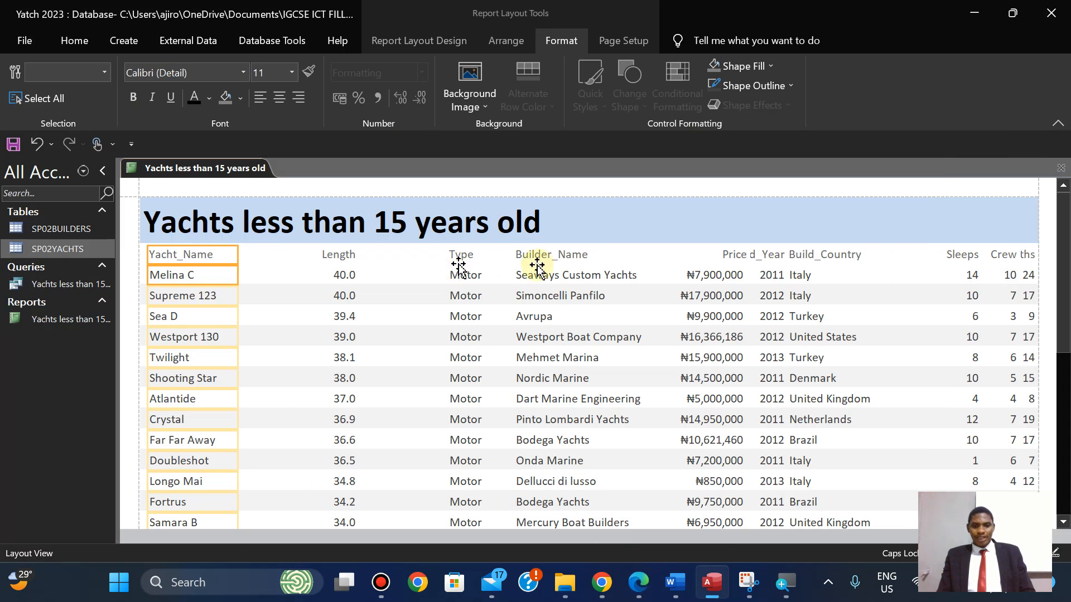
pyautogui.click(558, 258)
pyautogui.keyDown('shift'); pyautogui.click(574, 276); pyautogui.keyUp('shift')
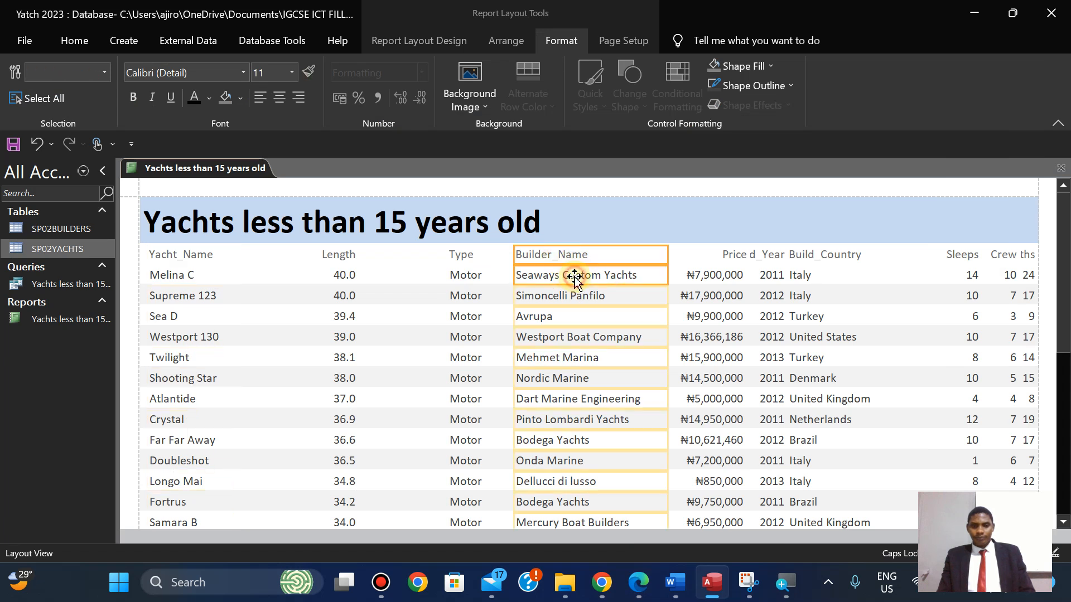
pyautogui.moveTo(512, 254); pyautogui.dragTo(243, 254)
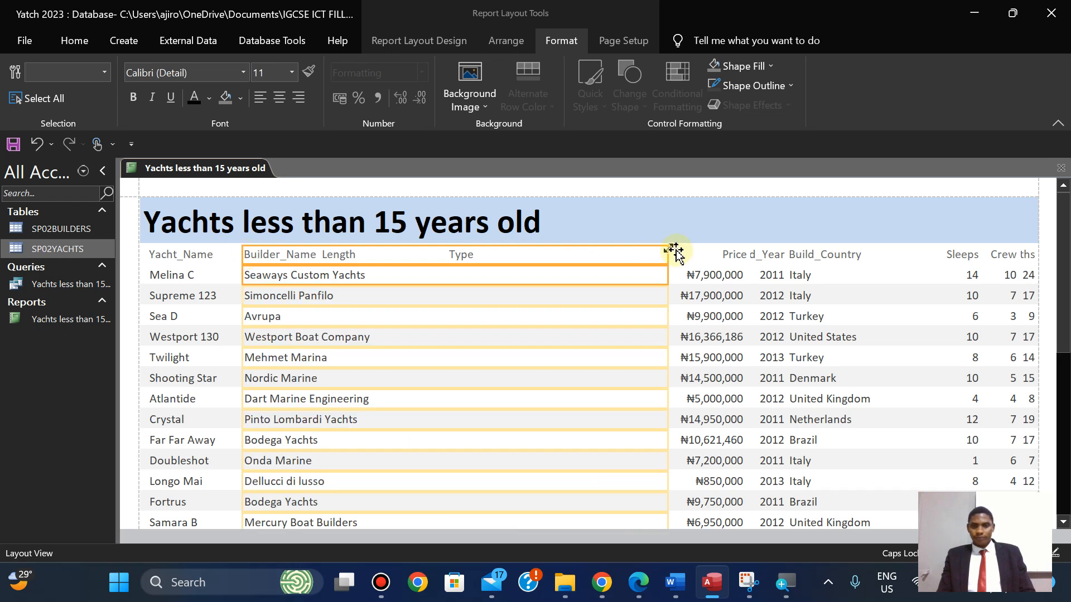
pyautogui.moveTo(667, 255); pyautogui.dragTo(310, 276)
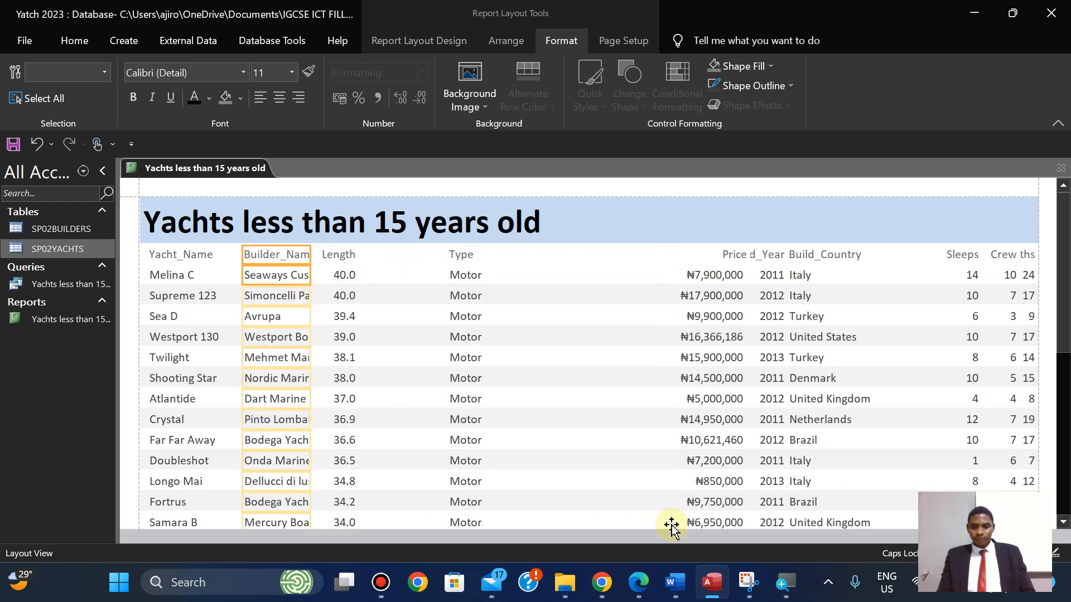
pyautogui.click(639, 583)
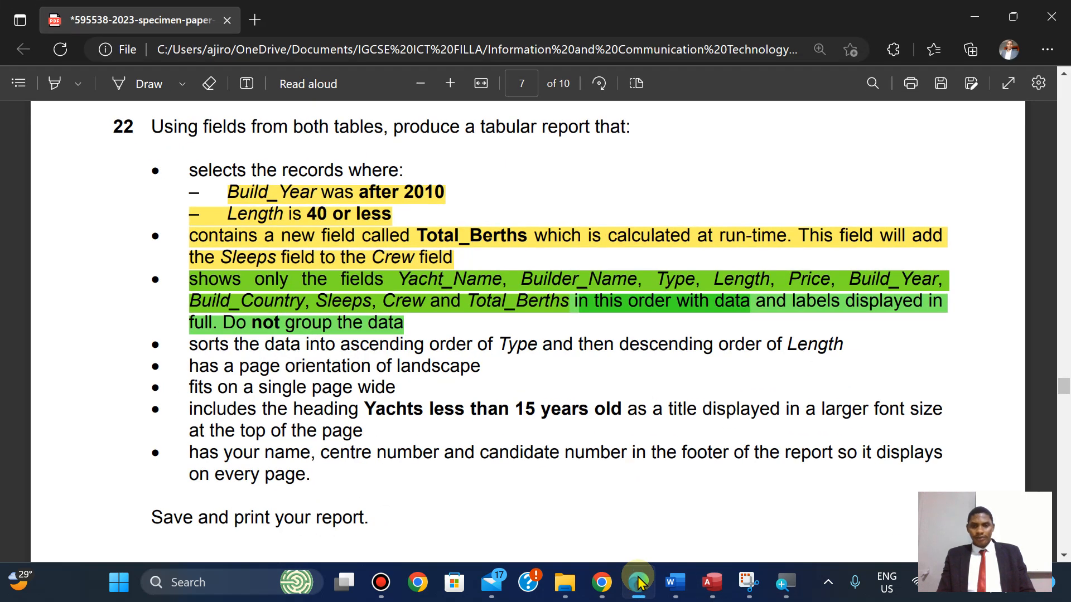
pyautogui.click(639, 582)
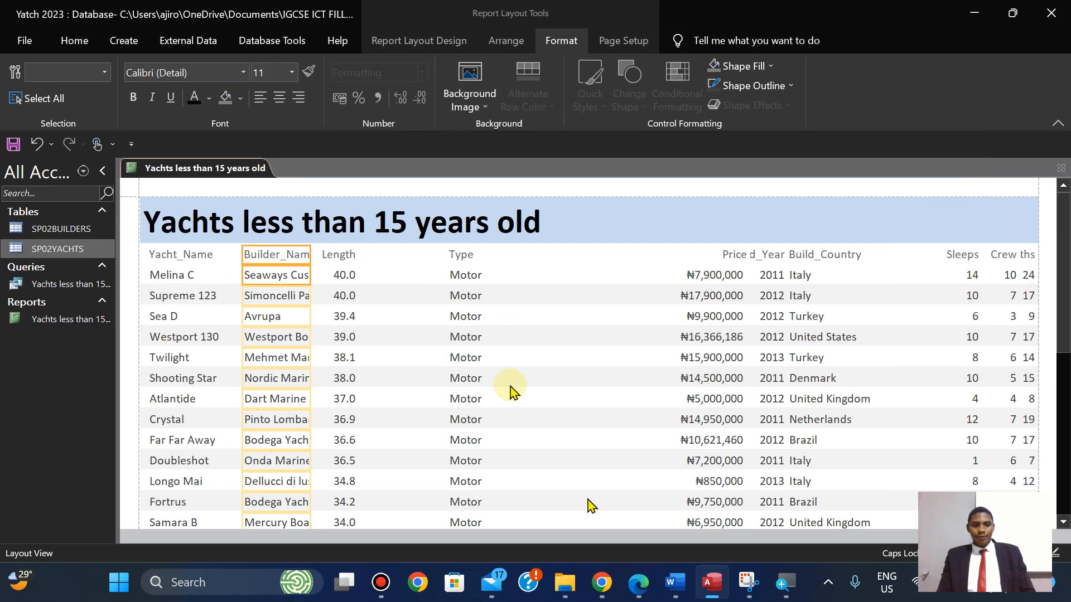
# Move the Length column heading and values to after the Type column.
pyautogui.click(341, 259)
pyautogui.keyDown('shift'); pyautogui.click(350, 280); pyautogui.keyUp('shift')
pyautogui.moveTo(335, 257); pyautogui.dragTo(581, 253)
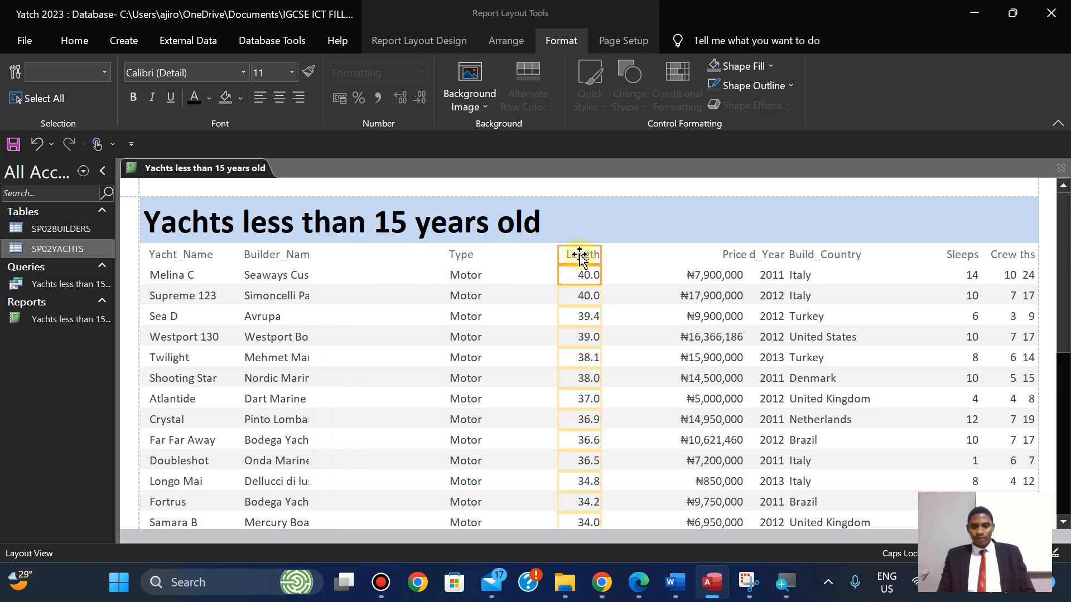
pyautogui.click(461, 257)
# Widen the Builder_Name column so the full builder names show.
pyautogui.click(299, 255)
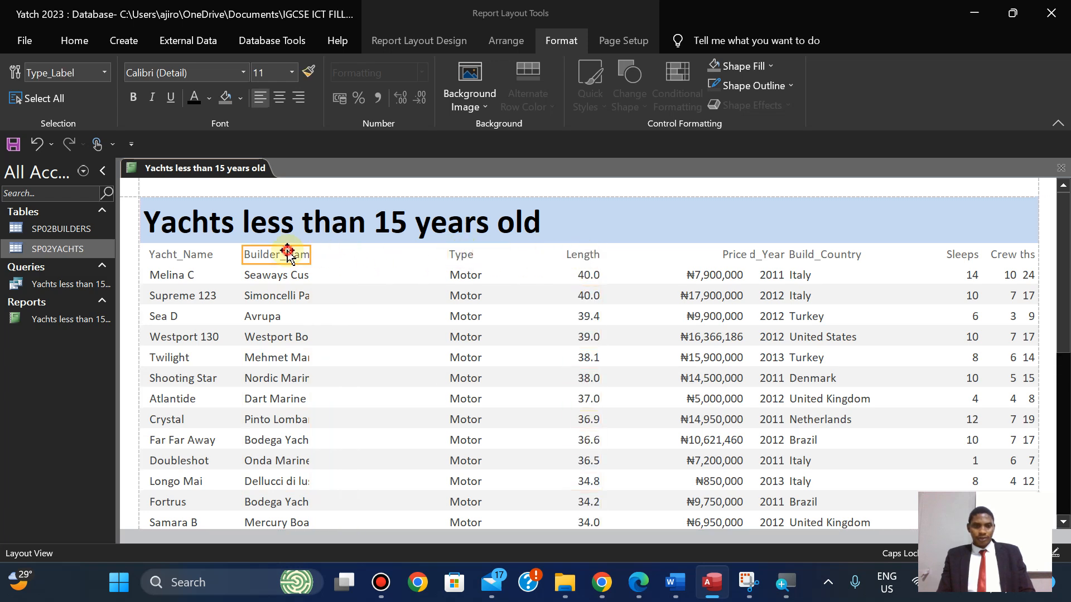
pyautogui.keyDown('shift'); pyautogui.click(304, 281); pyautogui.keyUp('shift')
pyautogui.moveTo(311, 251); pyautogui.dragTo(379, 262)
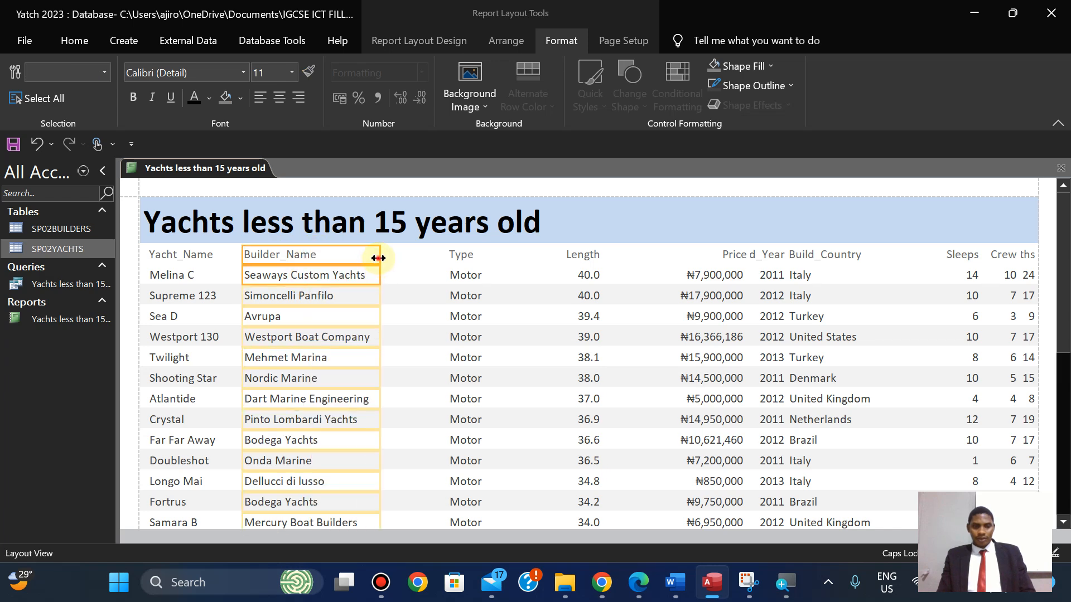
# Move the Type column up against Builder_Name and narrow it.
pyautogui.click(460, 256)
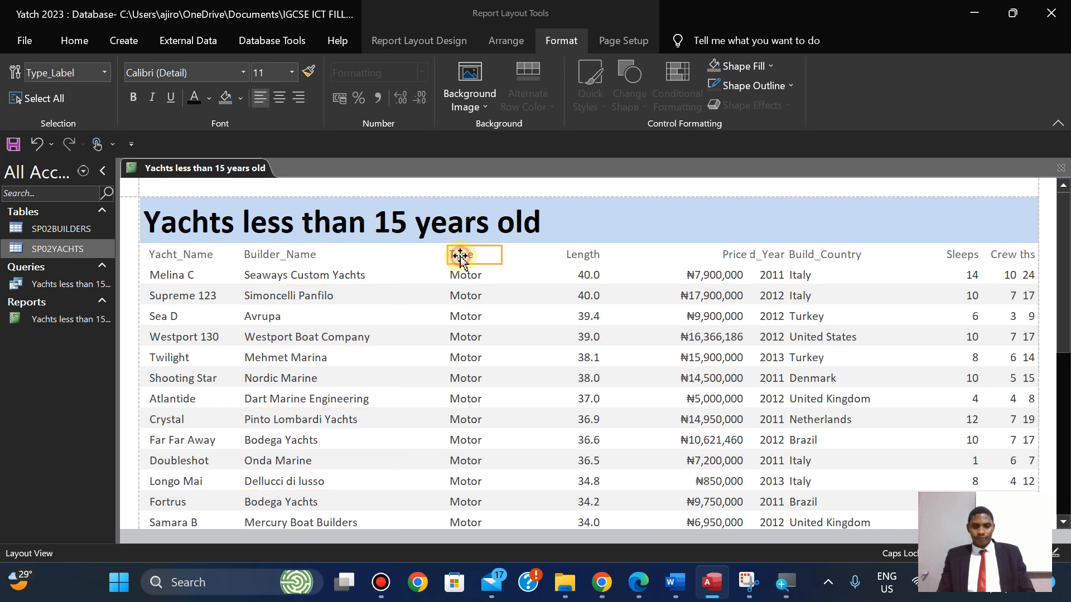
pyautogui.keyDown('shift'); pyautogui.click(465, 276); pyautogui.keyUp('shift')
pyautogui.moveTo(447, 255); pyautogui.dragTo(391, 255)
pyautogui.moveTo(501, 255); pyautogui.dragTo(453, 255)
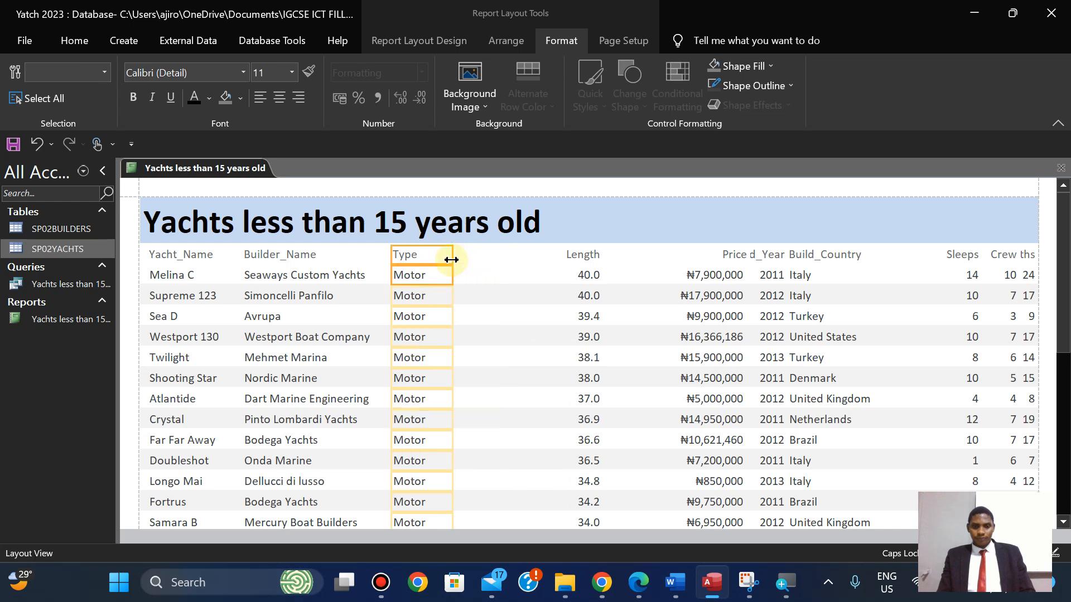
# Resize the Length column toward Type and left-align its heading and values.
pyautogui.click(569, 255)
pyautogui.keyDown('shift'); pyautogui.click(589, 275); pyautogui.keyUp('shift')
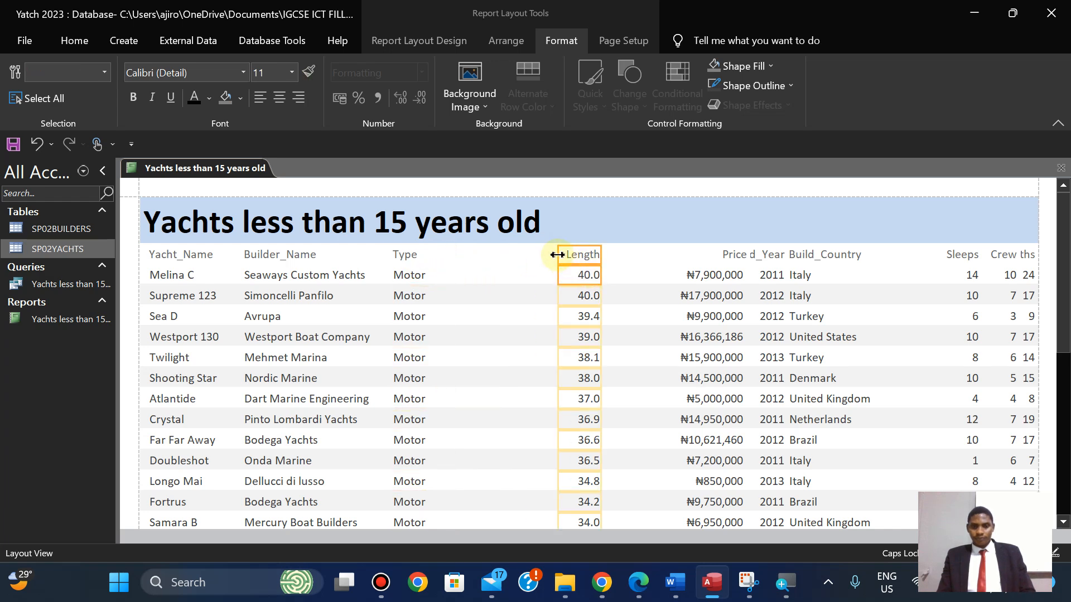
pyautogui.moveTo(558, 255); pyautogui.dragTo(510, 255)
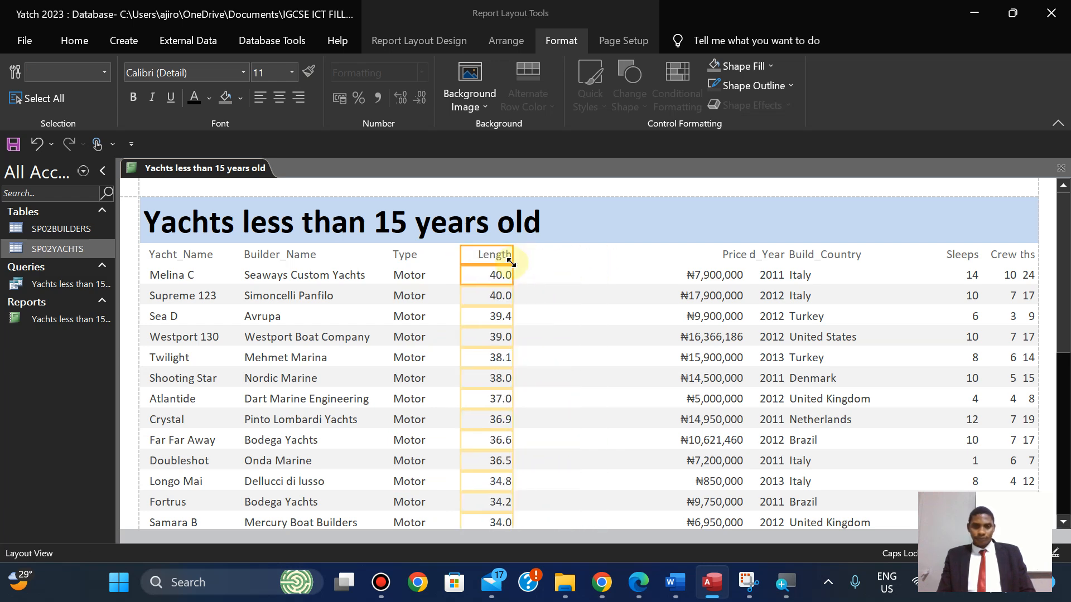
pyautogui.click(261, 99)
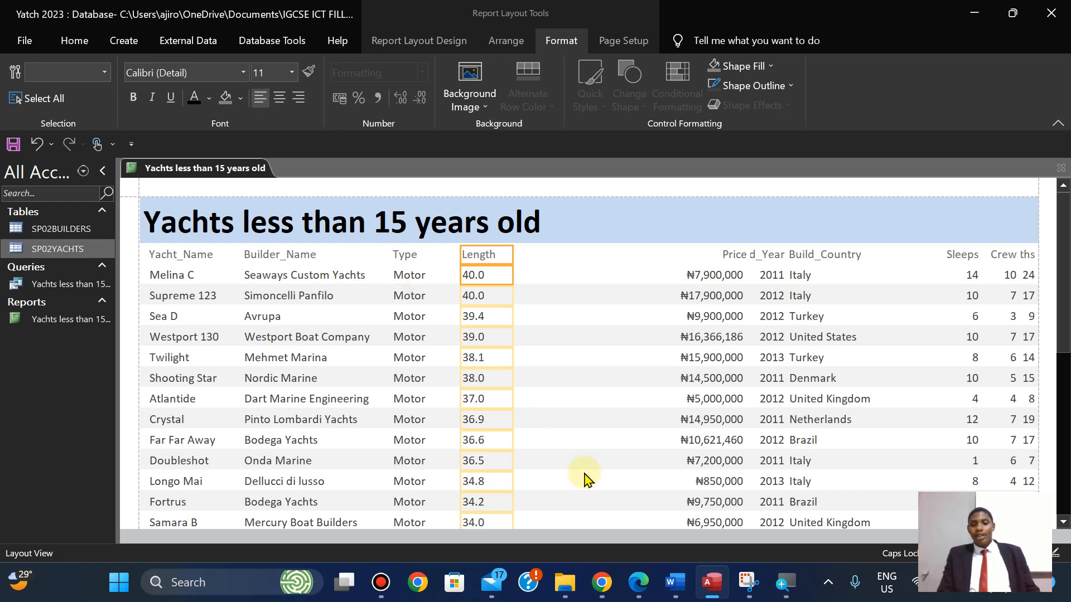
pyautogui.moveTo(640, 587)
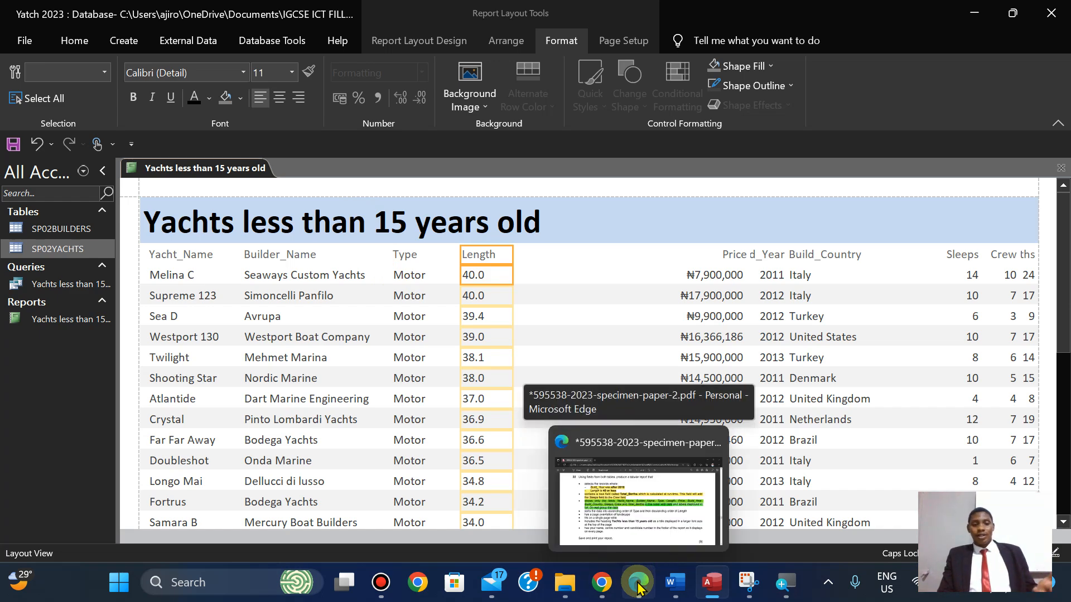
# Pull the Price column next to Length, narrow it, and left-align it.
pyautogui.click(640, 586)
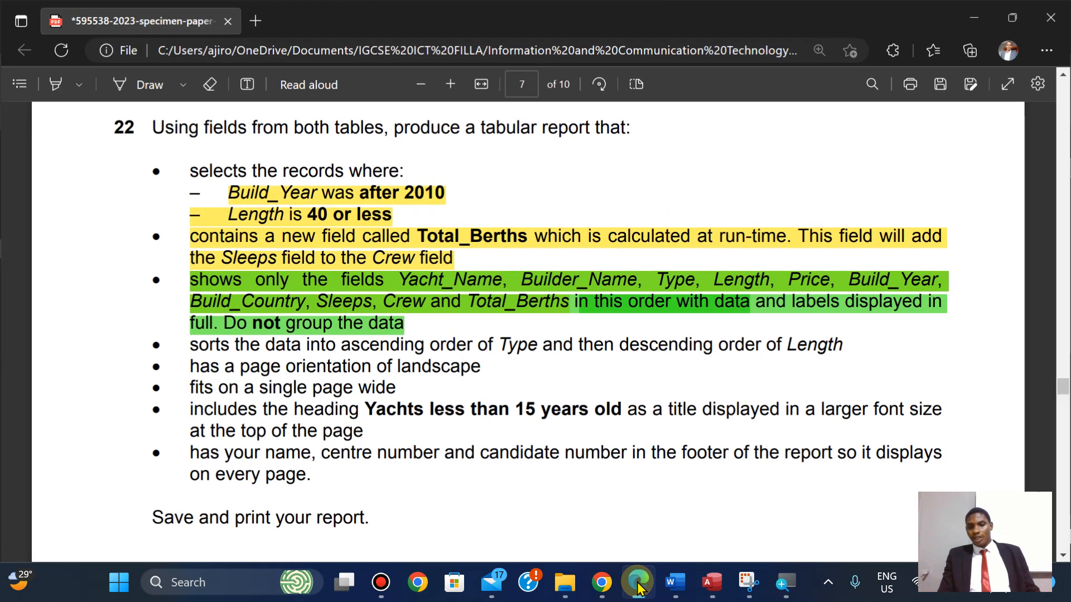
pyautogui.click(640, 587)
pyautogui.click(640, 587)
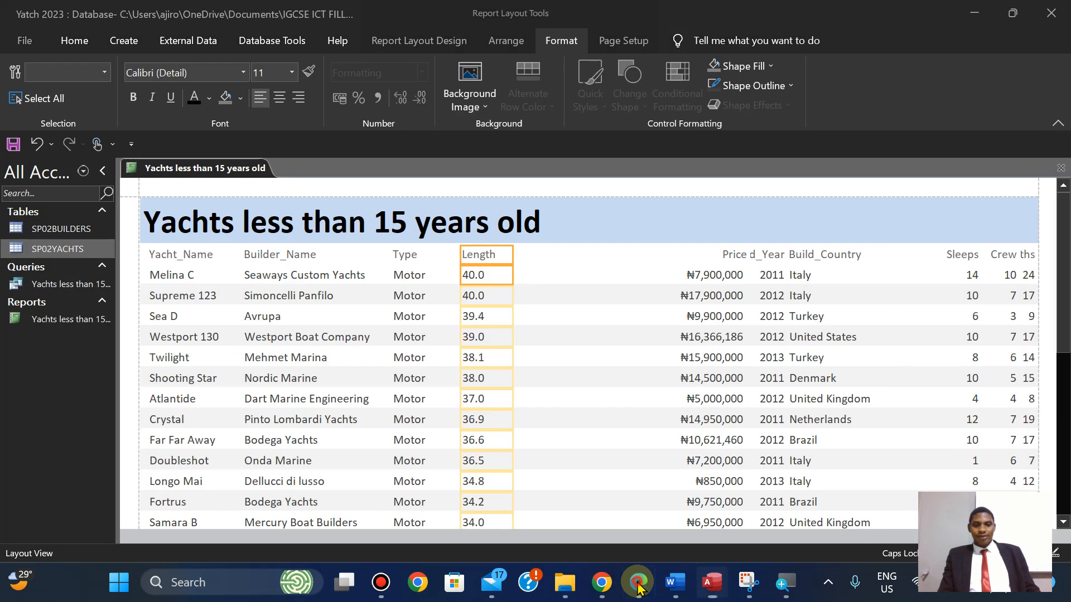
pyautogui.click(640, 587)
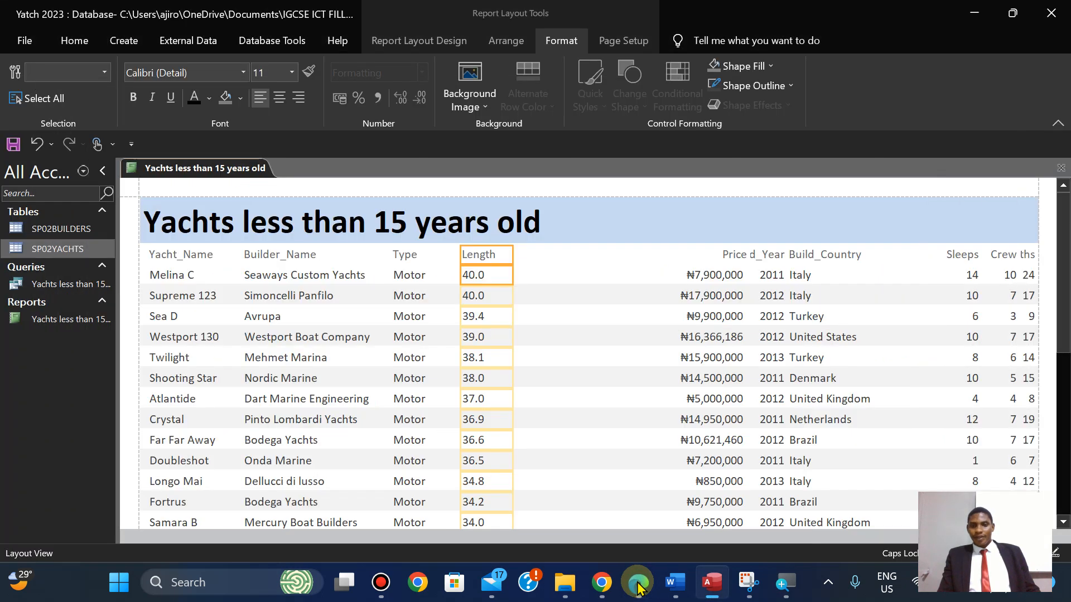
pyautogui.click(725, 258)
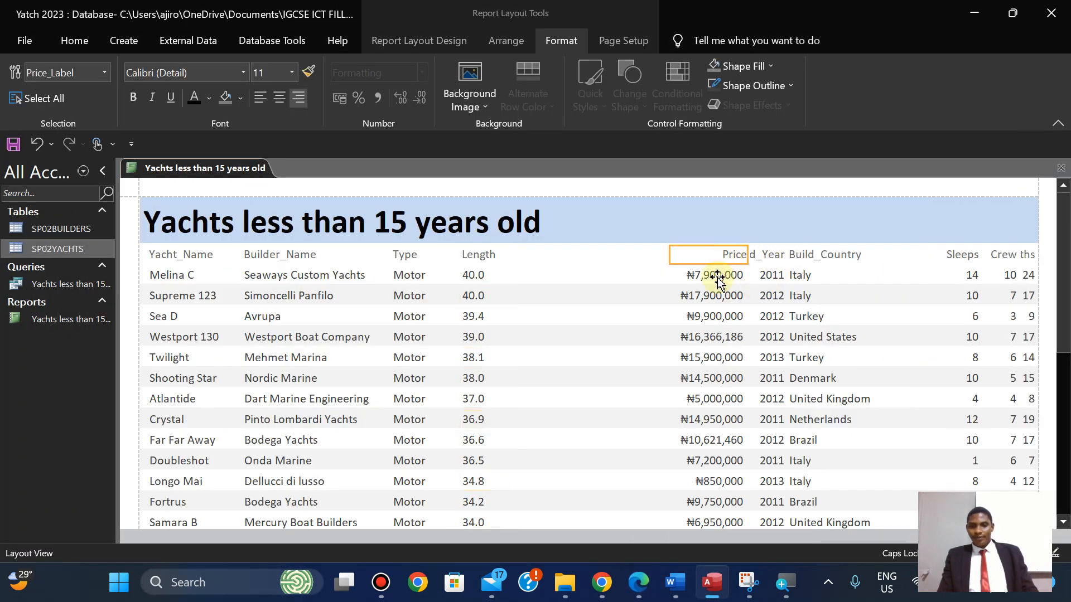
pyautogui.keyDown('shift'); pyautogui.click(715, 275); pyautogui.keyUp('shift')
pyautogui.moveTo(668, 255); pyautogui.dragTo(524, 256)
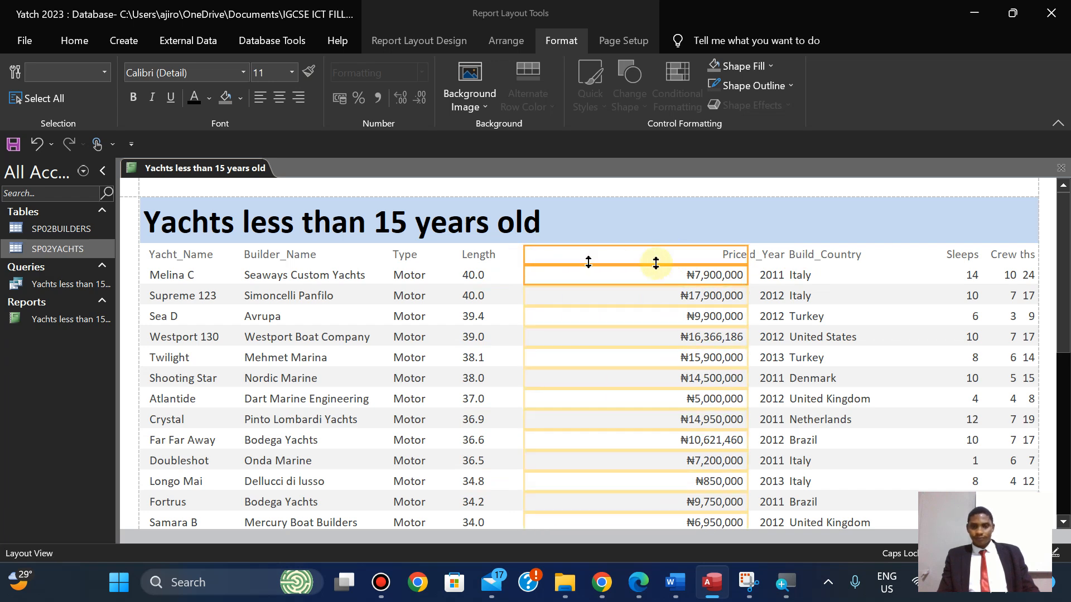
pyautogui.moveTo(748, 256); pyautogui.dragTo(616, 256)
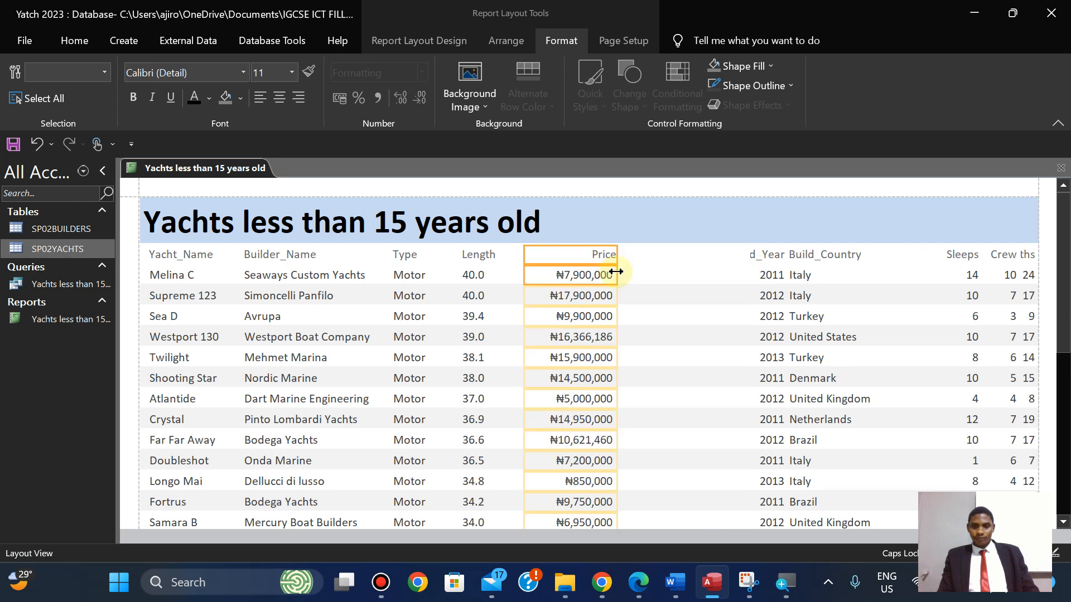
pyautogui.click(259, 101)
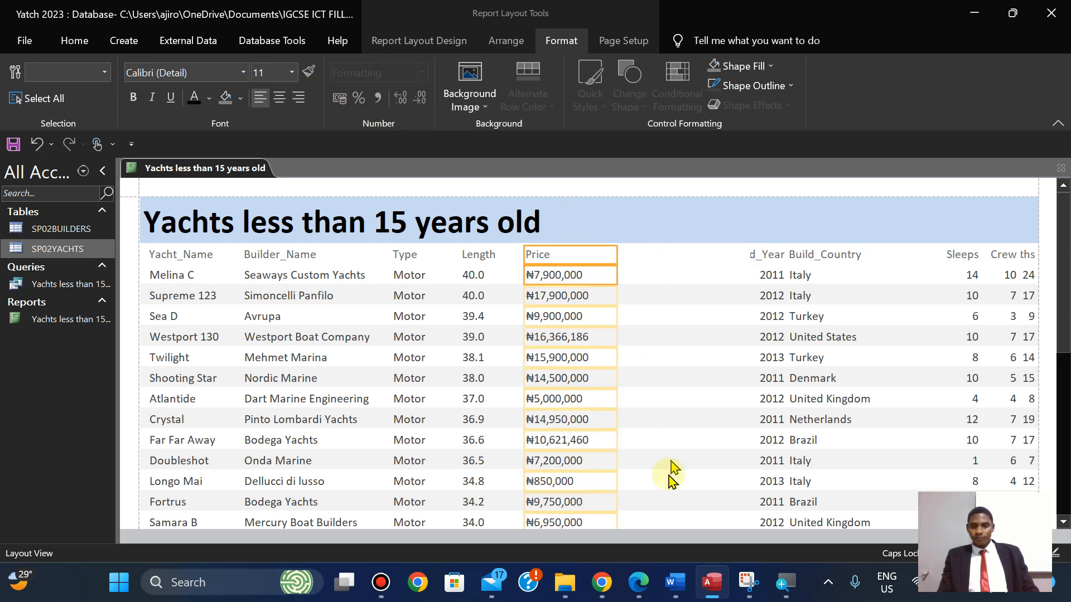
# Pull the Build_Year column next to Price, narrow it, and left-align it.
pyautogui.click(638, 582)
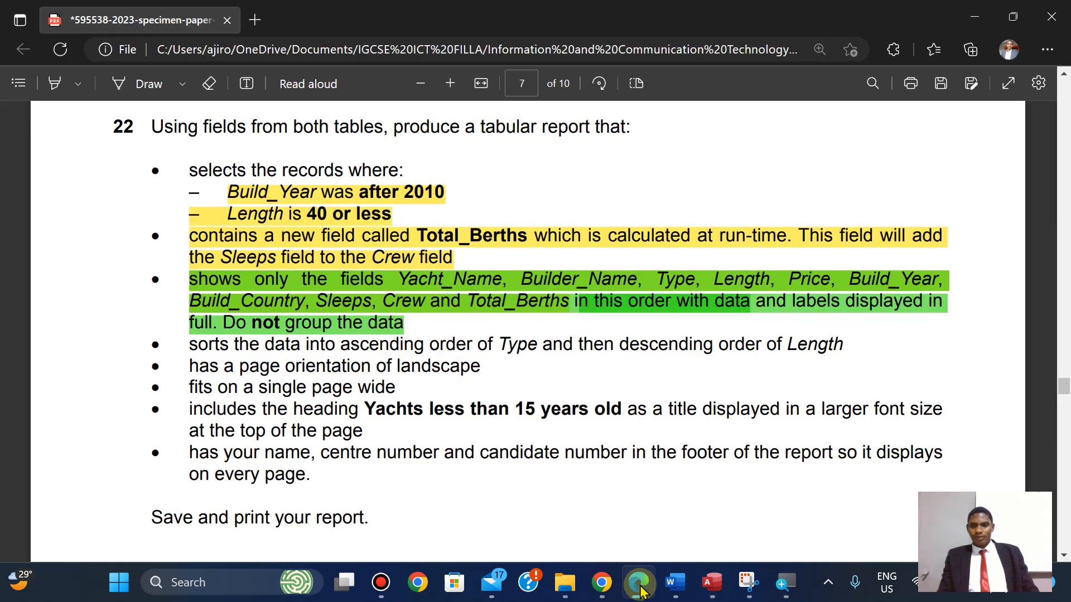
pyautogui.click(639, 582)
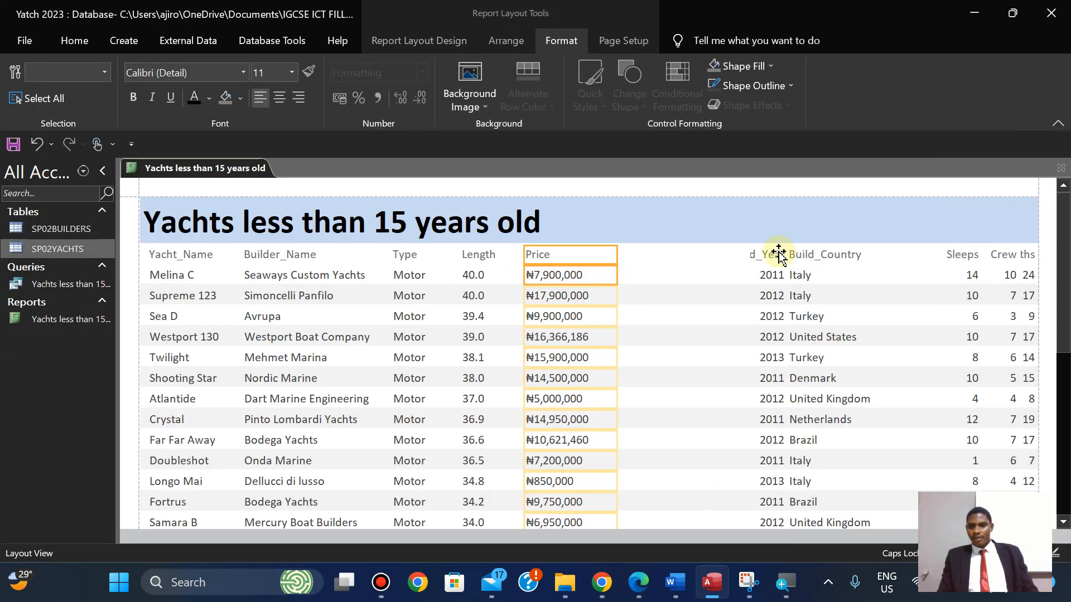
pyautogui.click(778, 254)
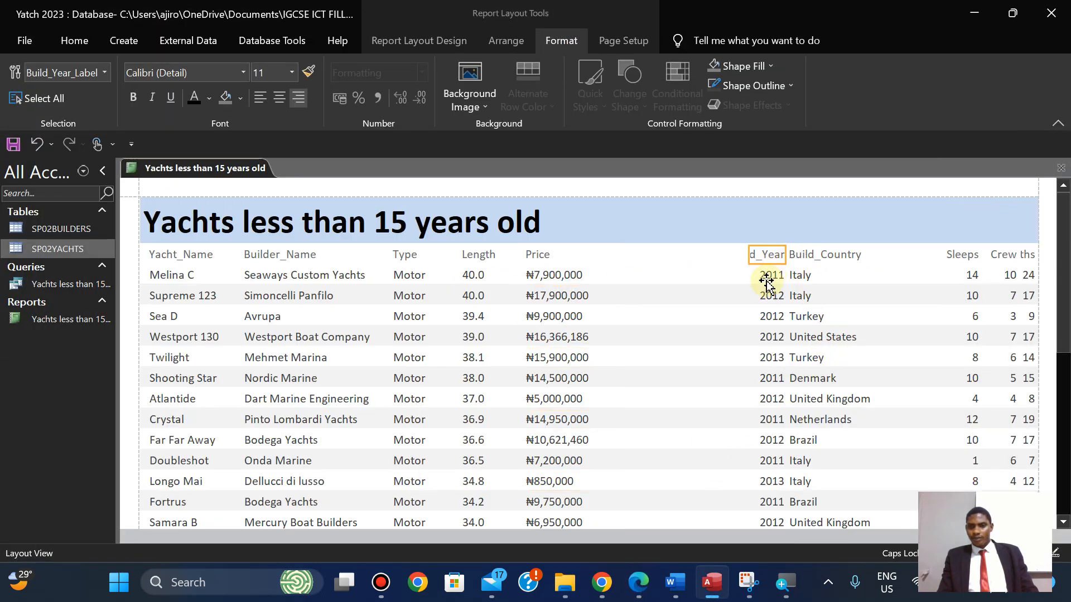
pyautogui.keyDown('shift'); pyautogui.click(767, 275); pyautogui.keyUp('shift')
pyautogui.moveTo(750, 256); pyautogui.dragTo(621, 265)
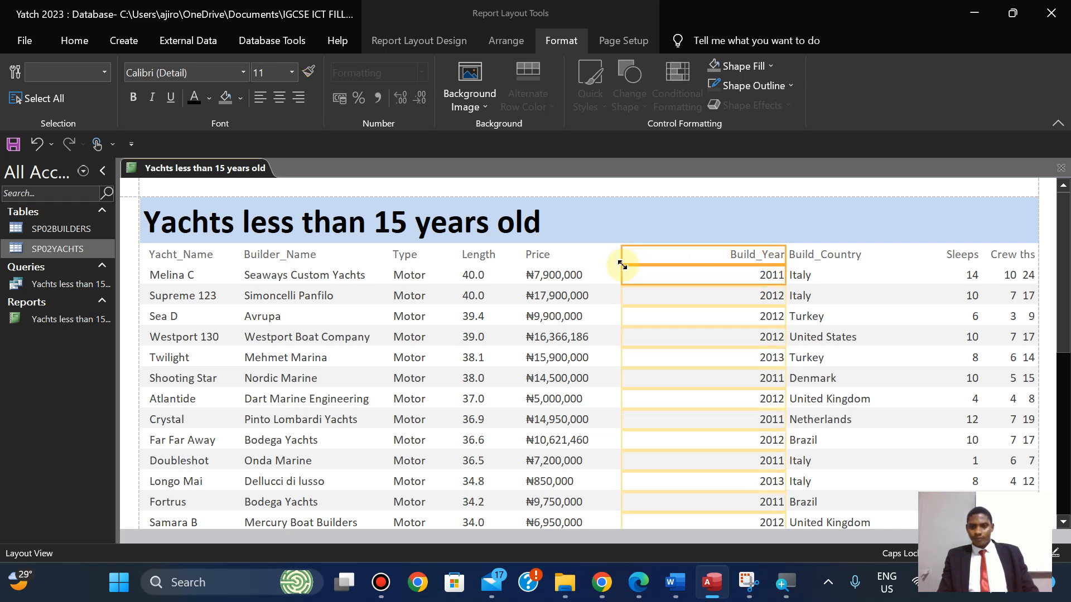
pyautogui.moveTo(784, 254); pyautogui.dragTo(692, 257)
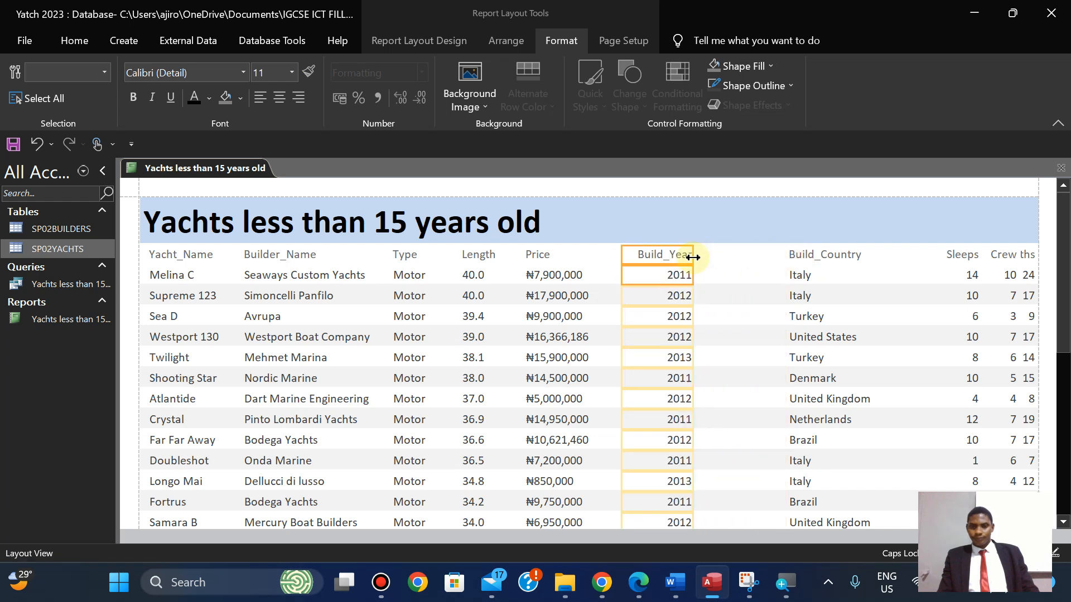
pyautogui.click(259, 101)
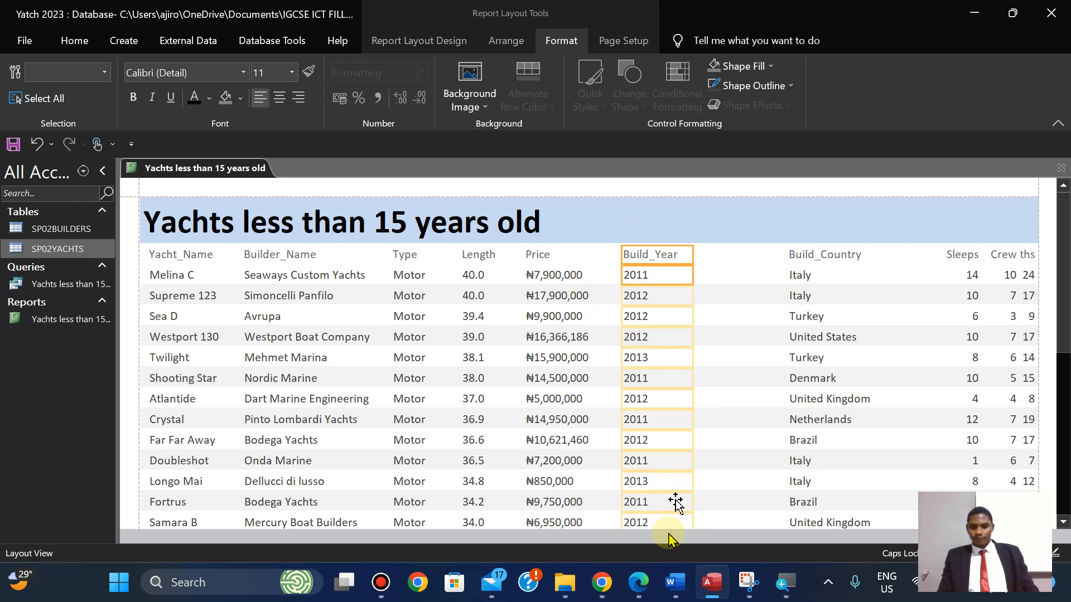
# Move Build_Country up beside Build_Year and narrow it to fit its values.
pyautogui.click(636, 597)
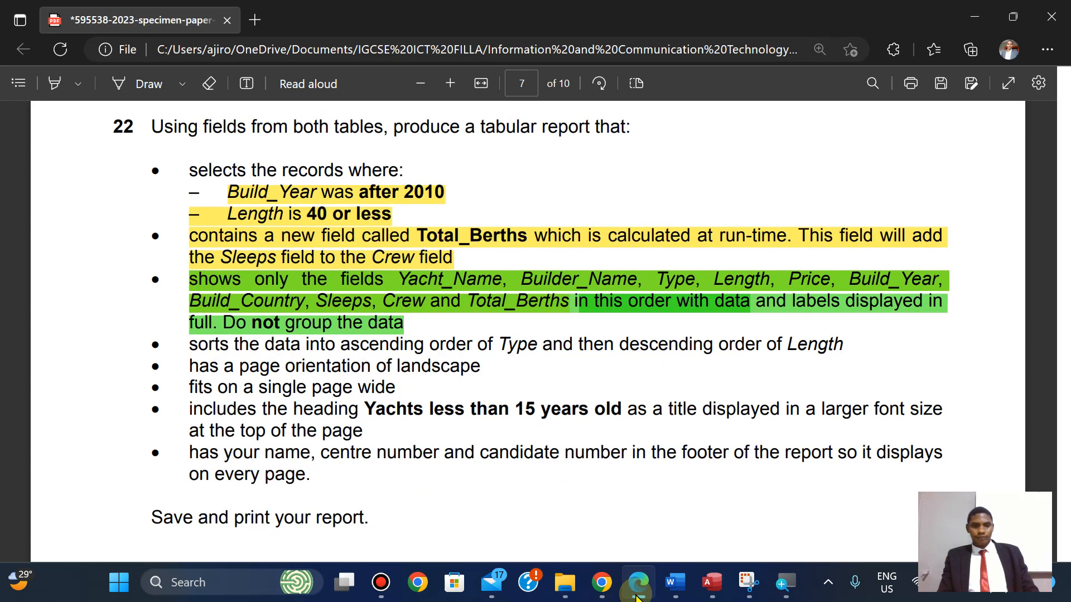
pyautogui.click(636, 597)
pyautogui.click(806, 254)
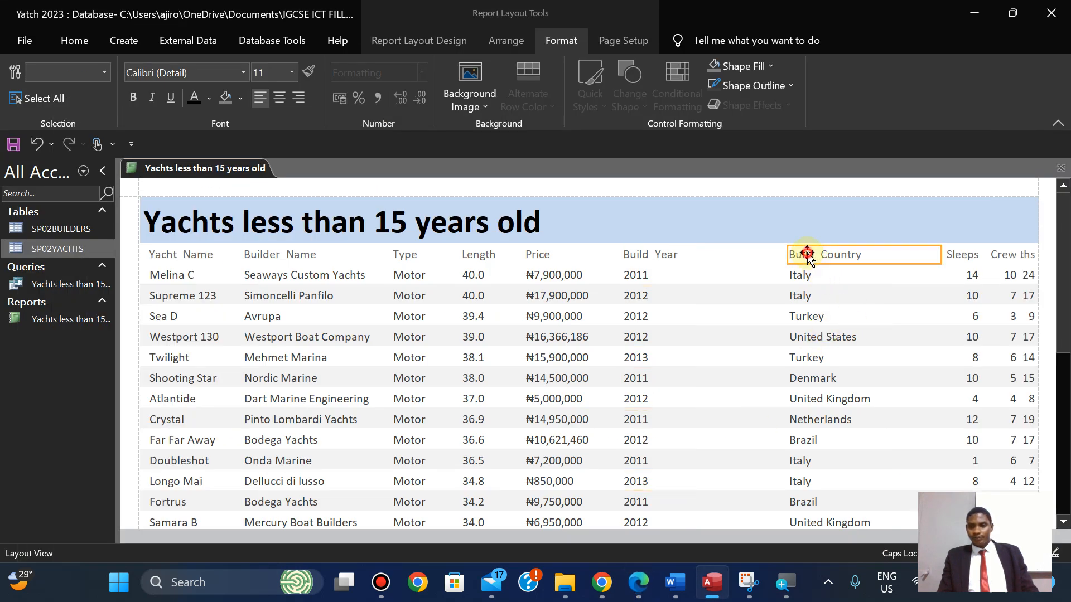
pyautogui.keyDown('shift'); pyautogui.click(800, 275); pyautogui.keyUp('shift')
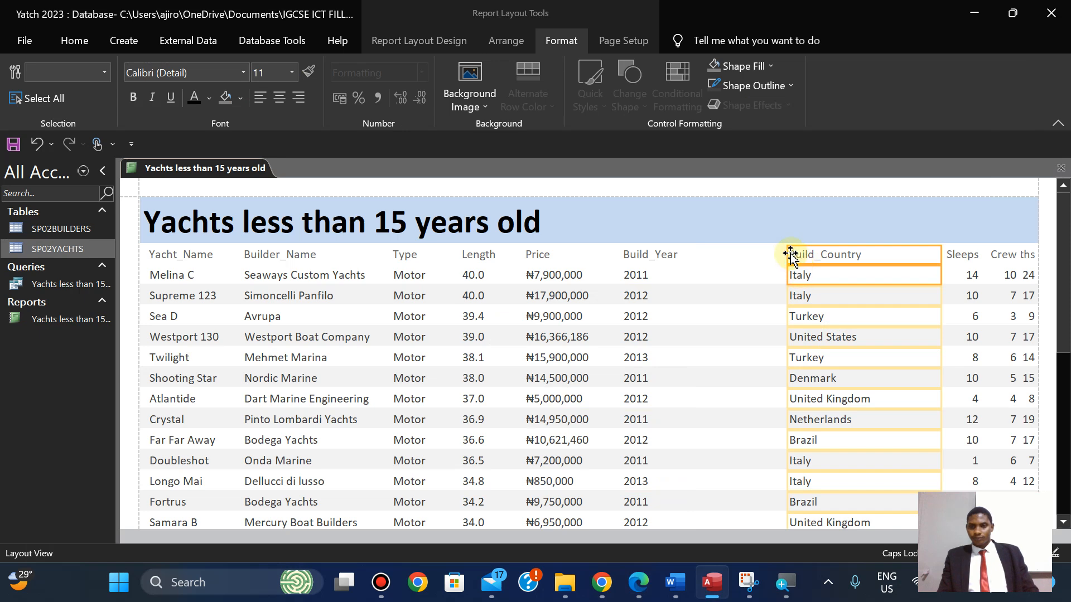
pyautogui.moveTo(787, 254); pyautogui.dragTo(710, 254)
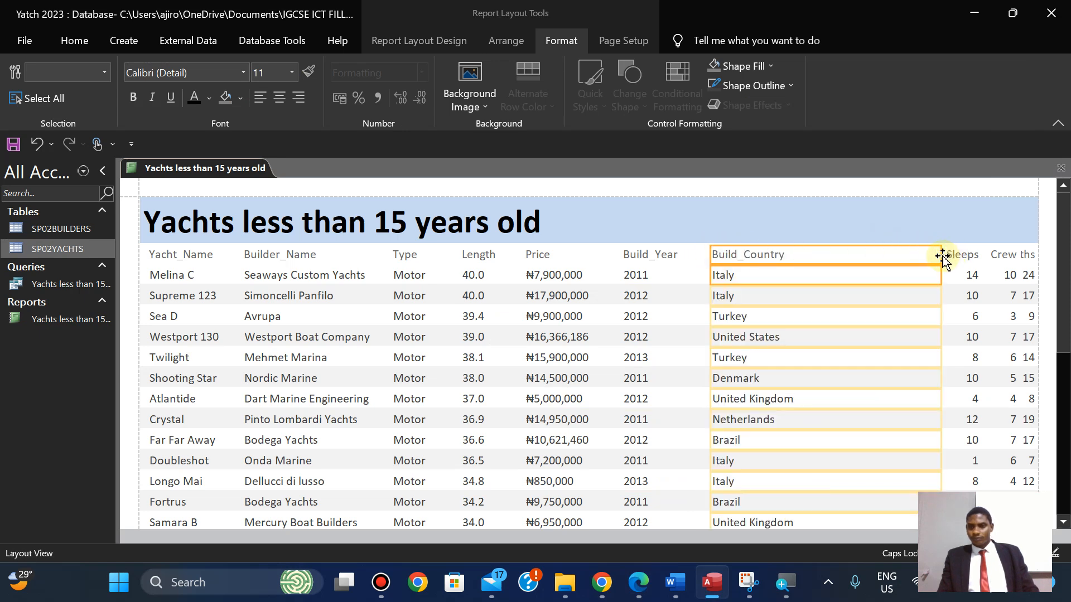
pyautogui.moveTo(940, 255); pyautogui.dragTo(823, 267)
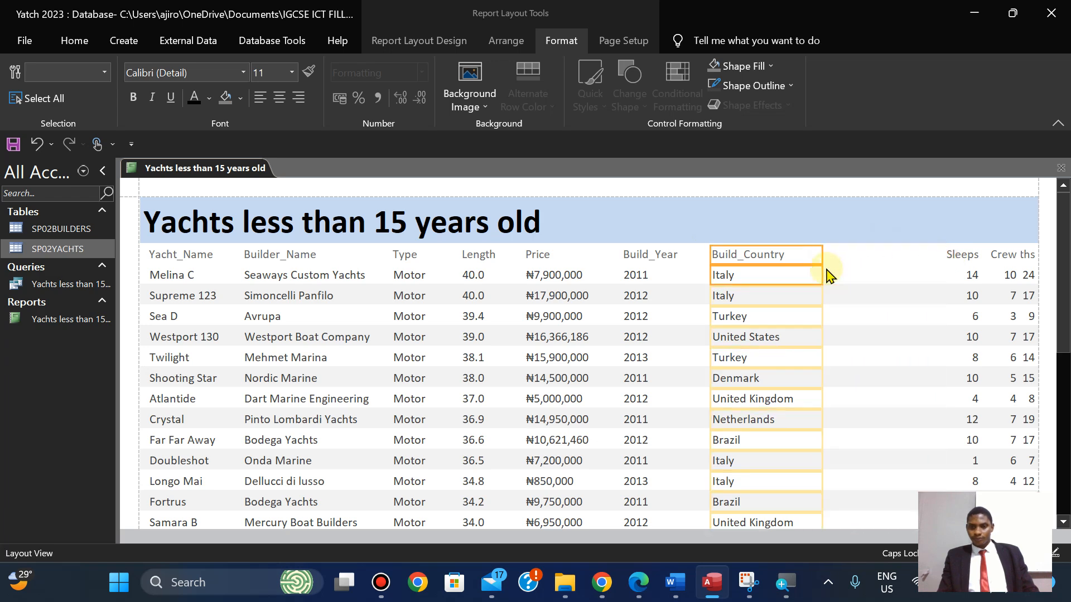
pyautogui.click(638, 584)
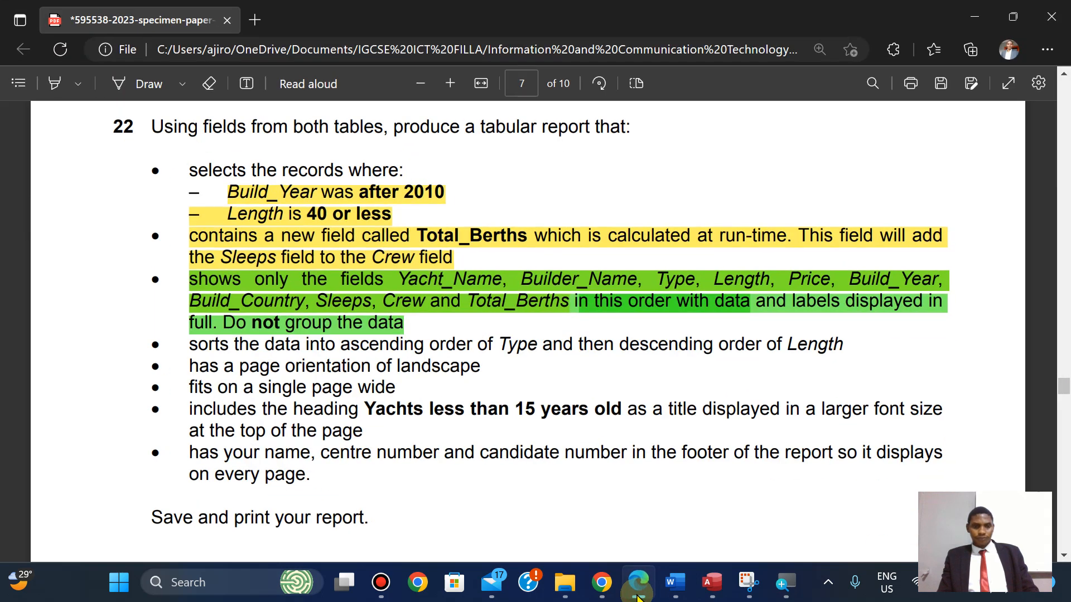
# Resize the Sleeps column leftward, narrow it, and left-align its label and values.
pyautogui.click(638, 594)
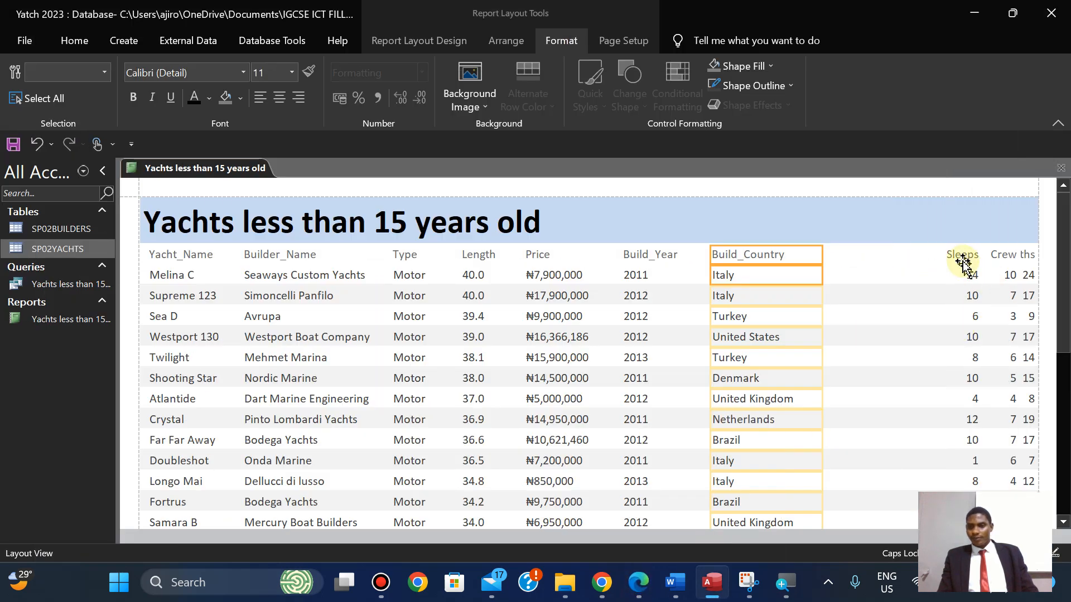
pyautogui.click(960, 256)
pyautogui.keyDown('ctrl'); pyautogui.click(971, 275); pyautogui.keyUp('ctrl')
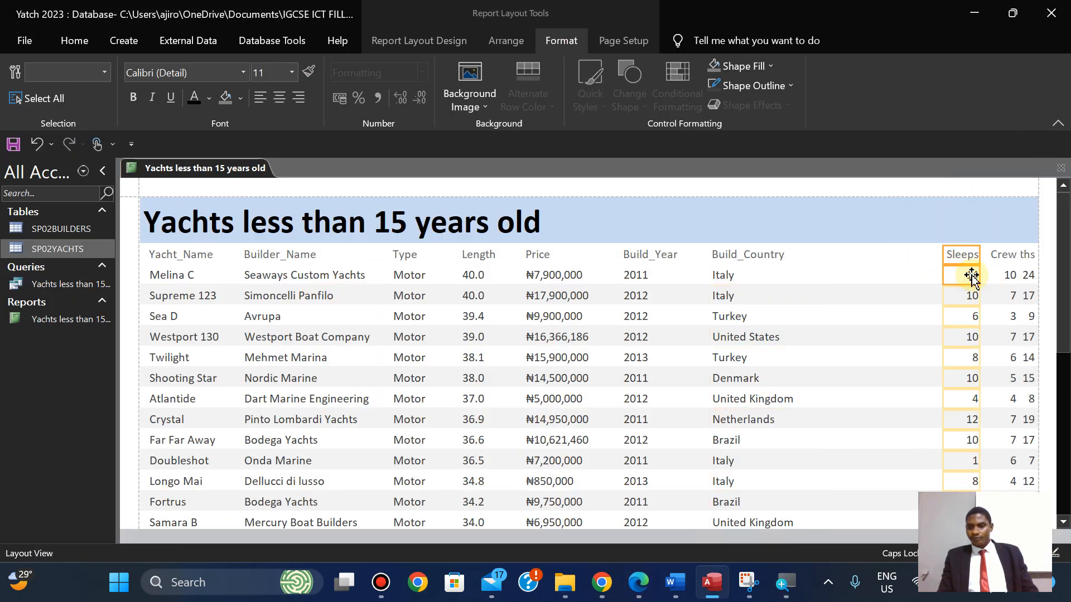
pyautogui.moveTo(942, 255); pyautogui.dragTo(827, 257)
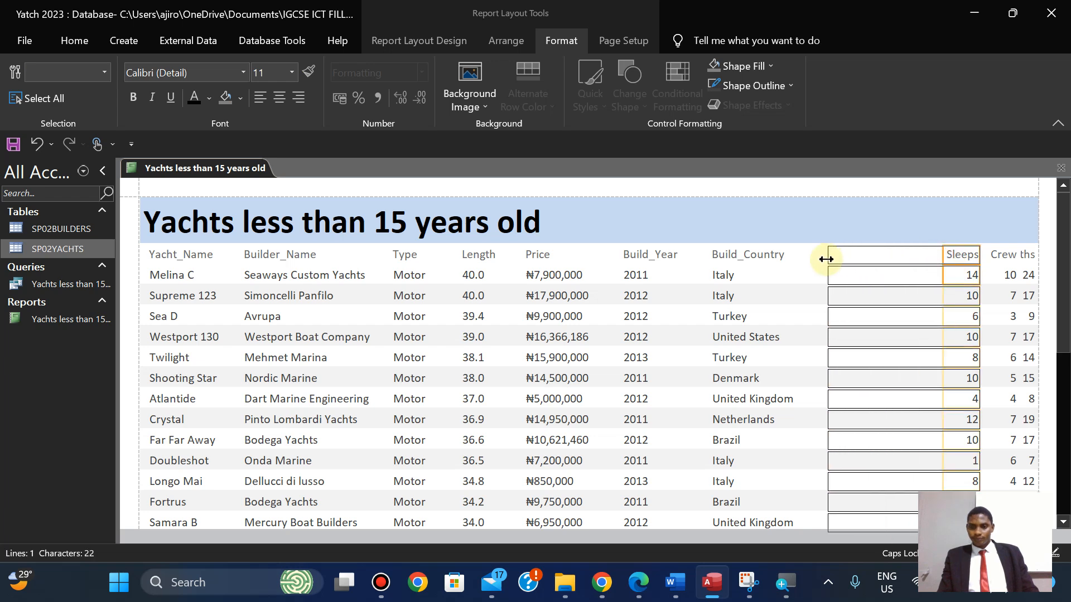
pyautogui.moveTo(980, 255); pyautogui.dragTo(895, 259)
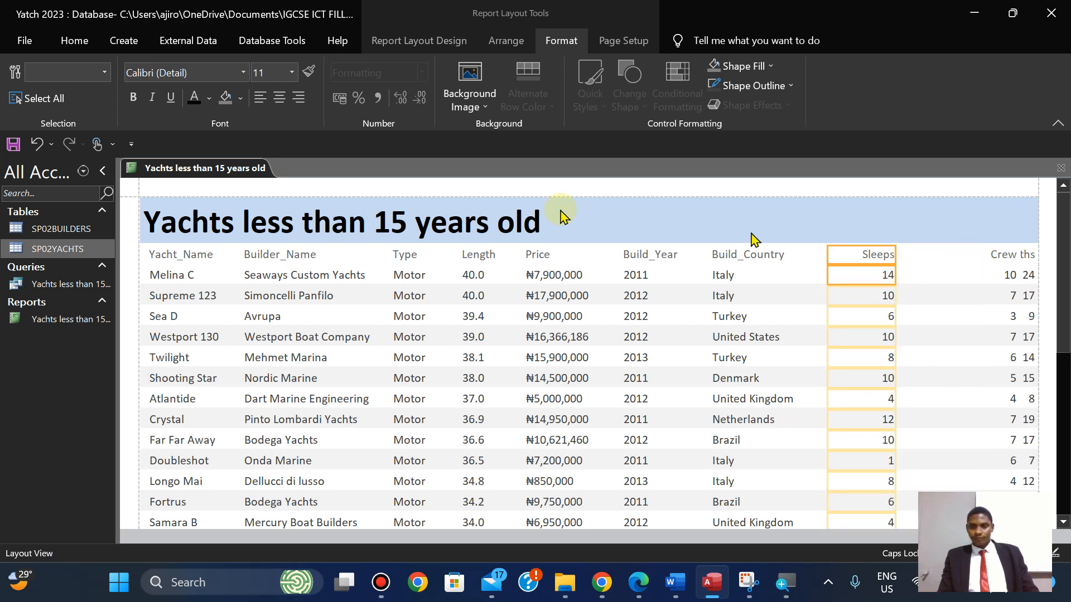
pyautogui.click(260, 98)
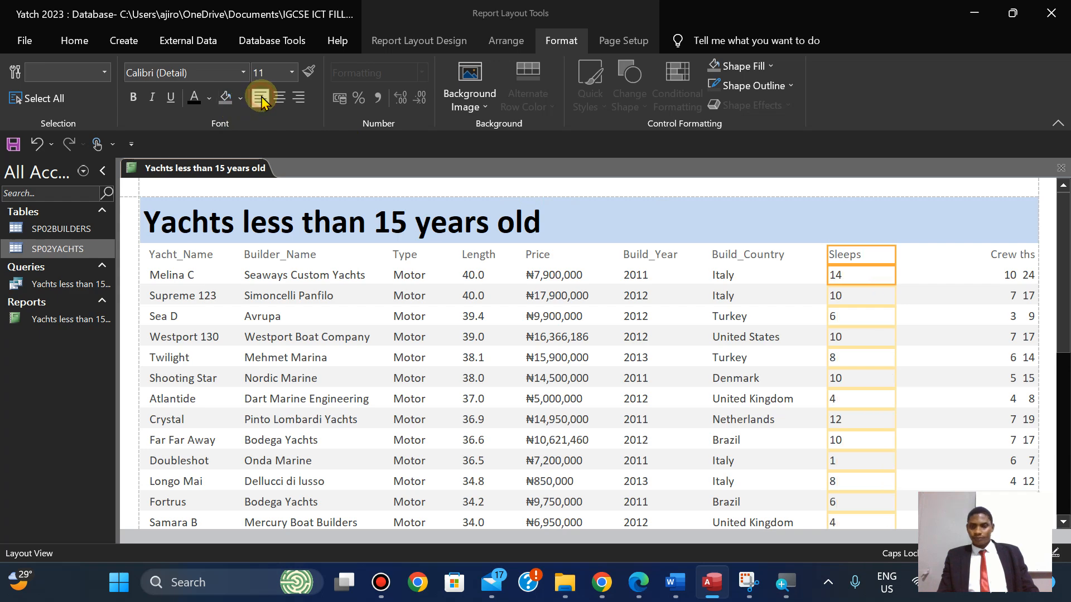
# Resize the Crew column leftward, narrow it, and left-align its label and values.
pyautogui.click(636, 587)
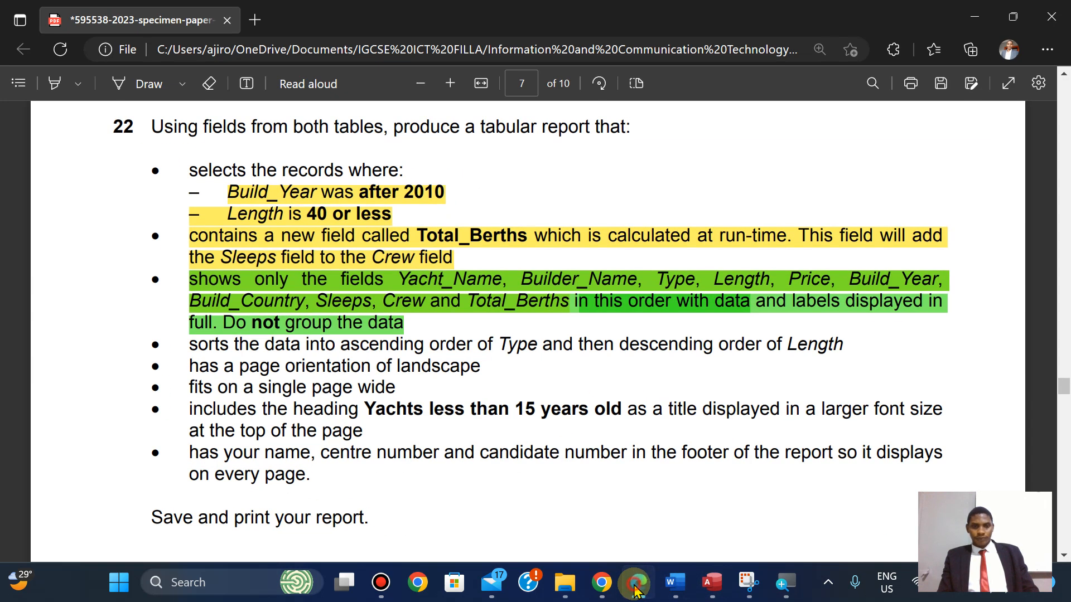
pyautogui.click(636, 587)
pyautogui.click(998, 255)
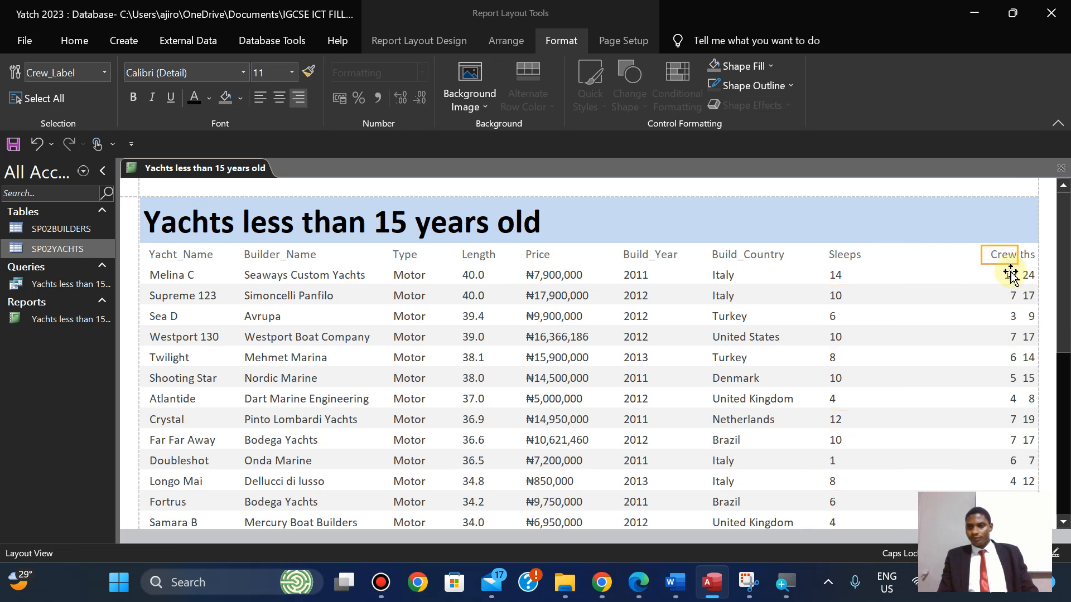
pyautogui.keyDown('shift'); pyautogui.click(1011, 275); pyautogui.keyUp('shift')
pyautogui.moveTo(980, 254); pyautogui.dragTo(893, 251)
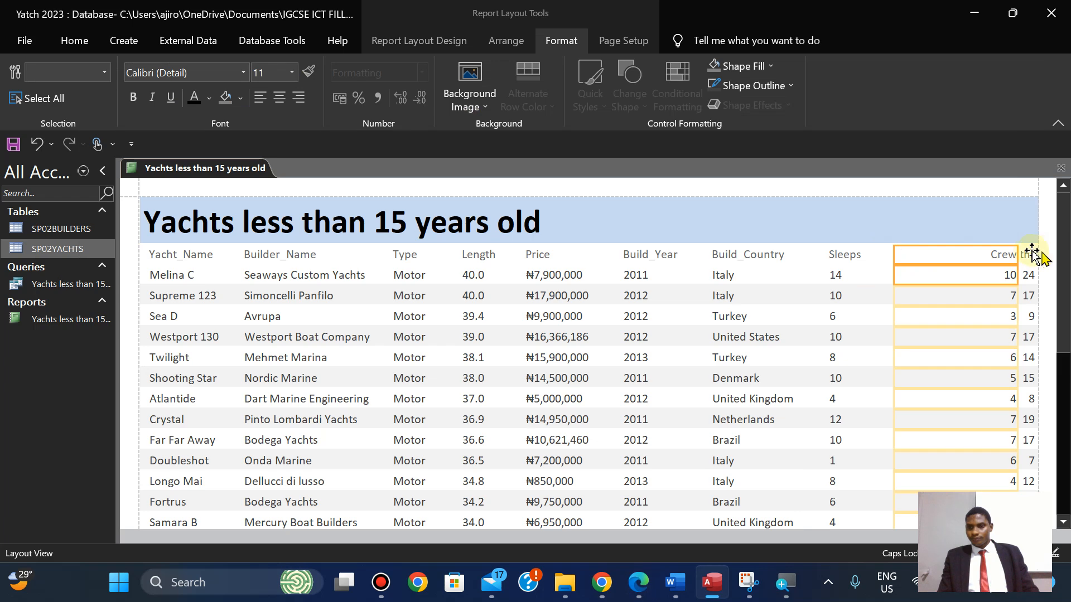
pyautogui.moveTo(1017, 254); pyautogui.dragTo(948, 254)
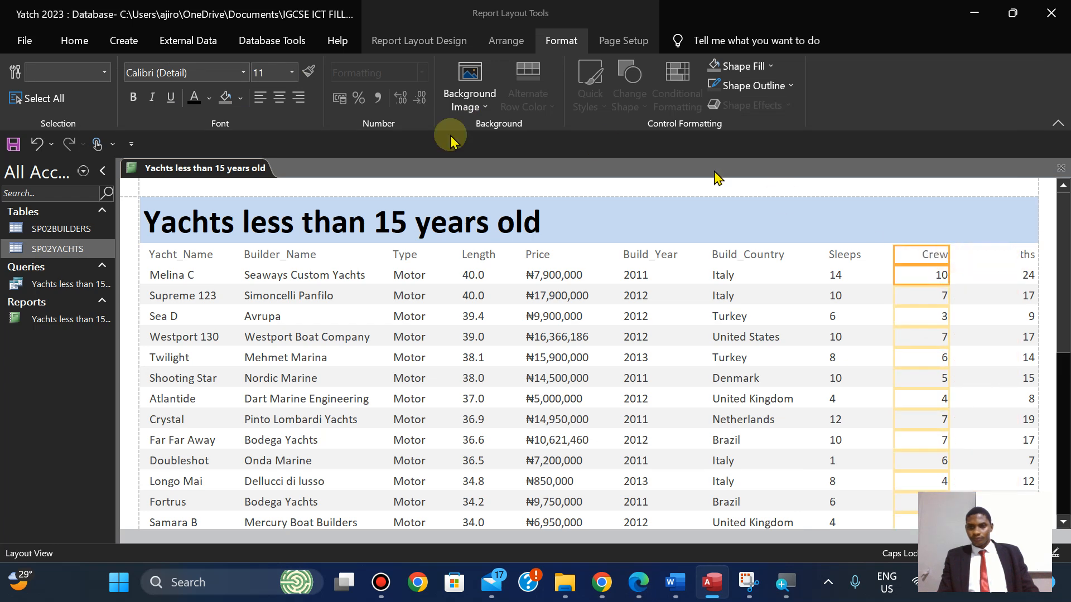
pyautogui.click(260, 97)
# Widen Total_Berths so its full label shows, and left-align it.
pyautogui.click(1025, 252)
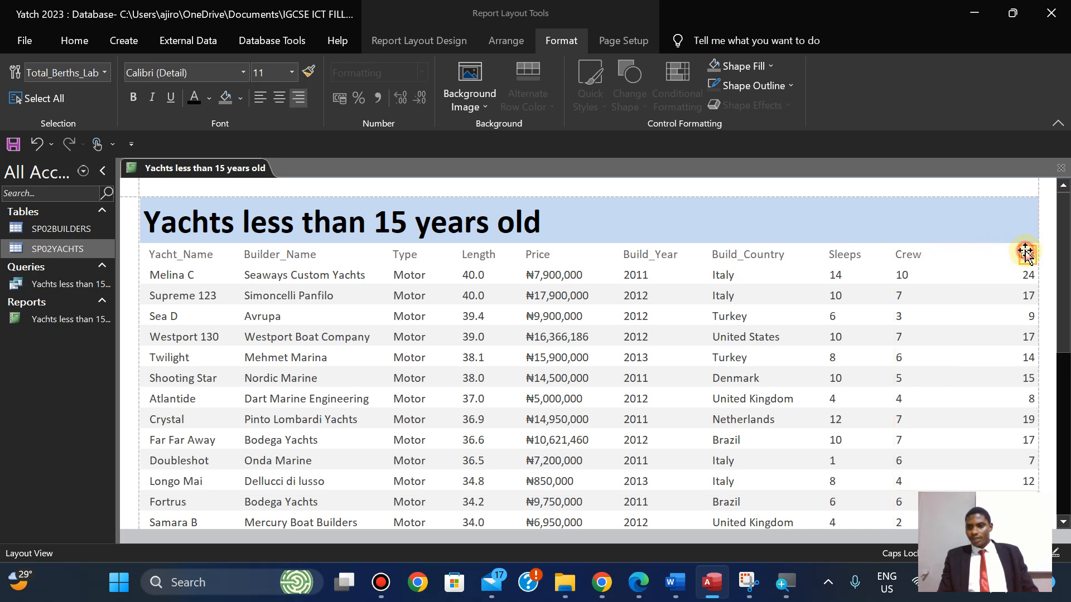
pyautogui.keyDown('shift'); pyautogui.click(1028, 274); pyautogui.keyUp('shift')
pyautogui.moveTo(1020, 254); pyautogui.dragTo(949, 256)
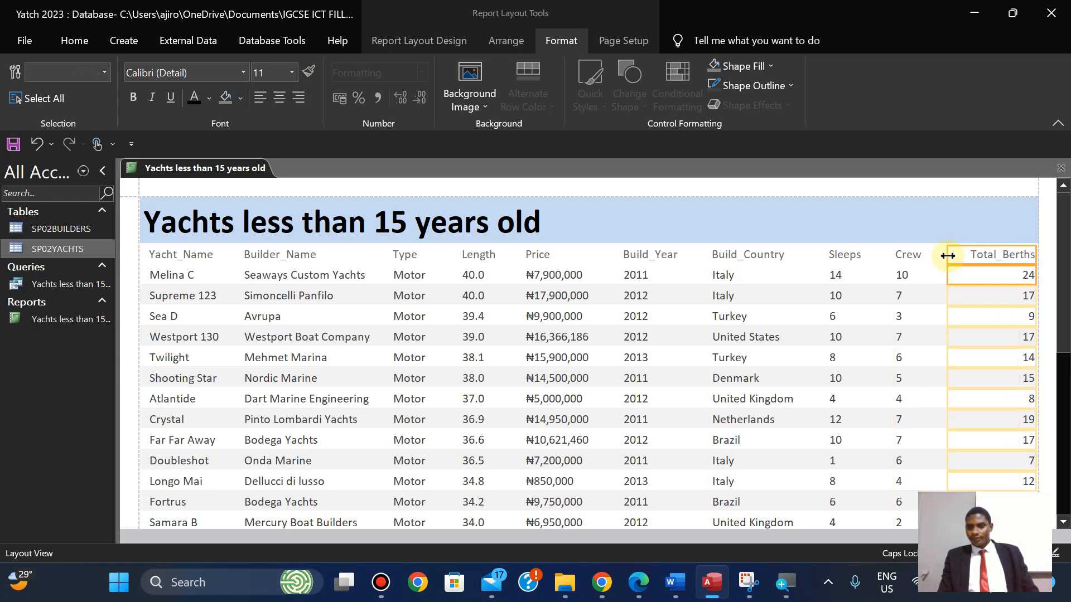
pyautogui.click(260, 98)
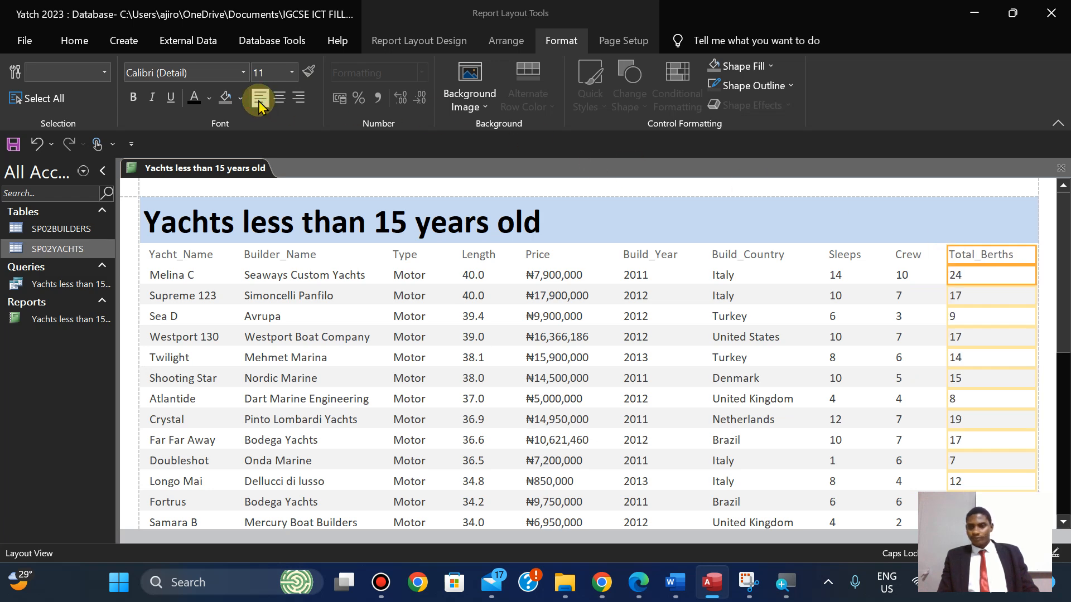
pyautogui.click(639, 585)
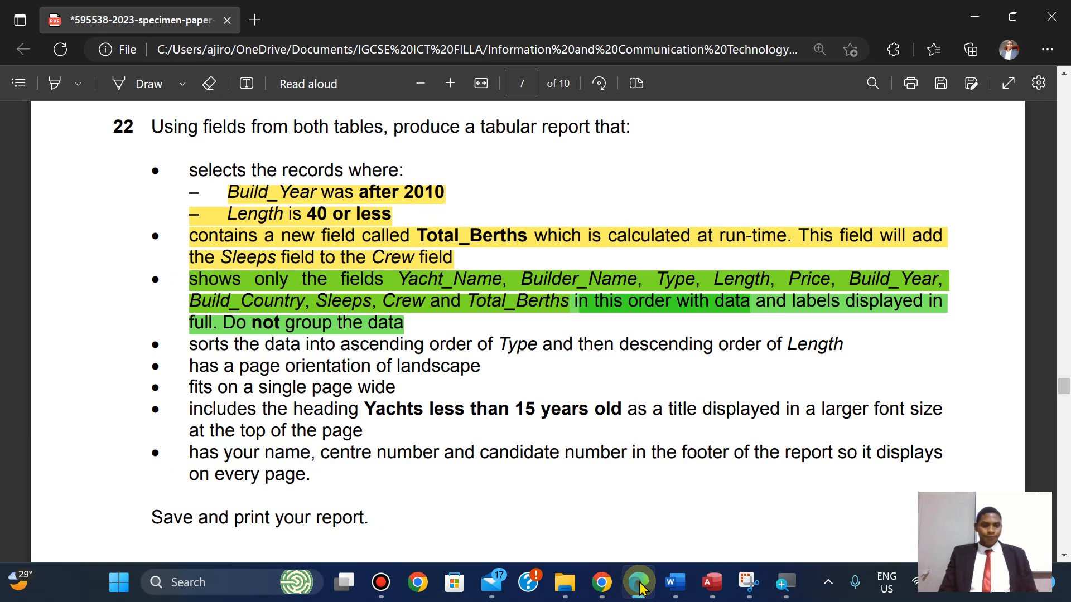
# Read the end of the exam question's report requirements, then return to the Access report.
pyautogui.press('Down')
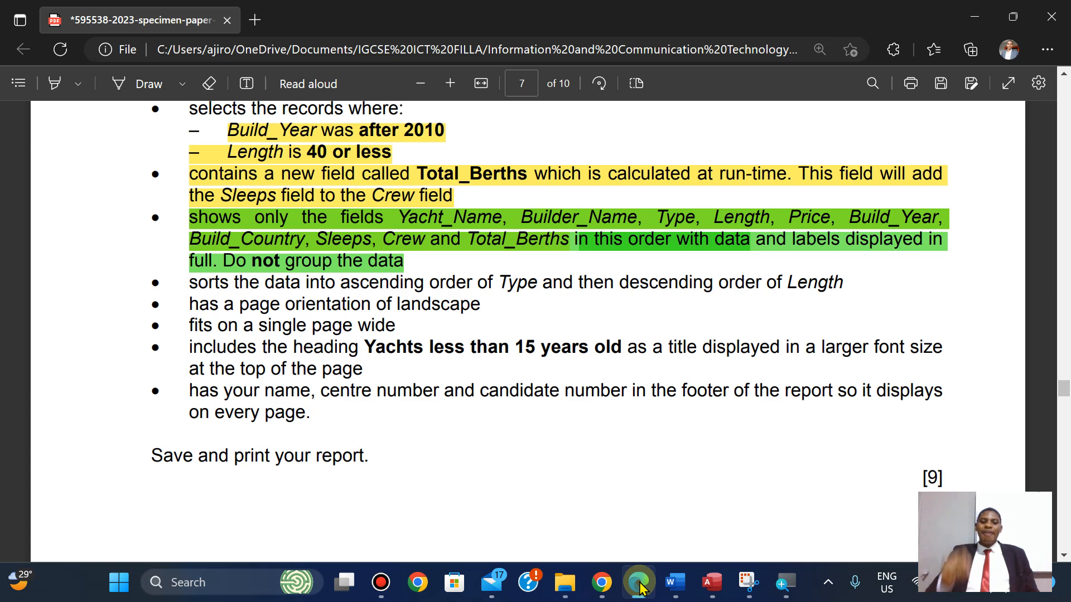
pyautogui.click(638, 584)
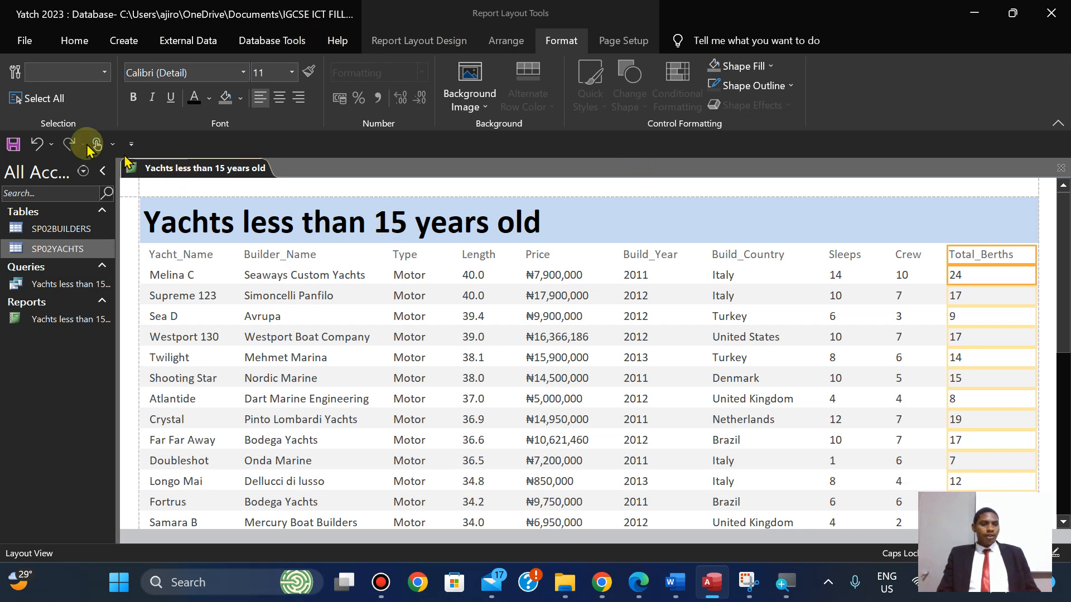
pyautogui.click(75, 41)
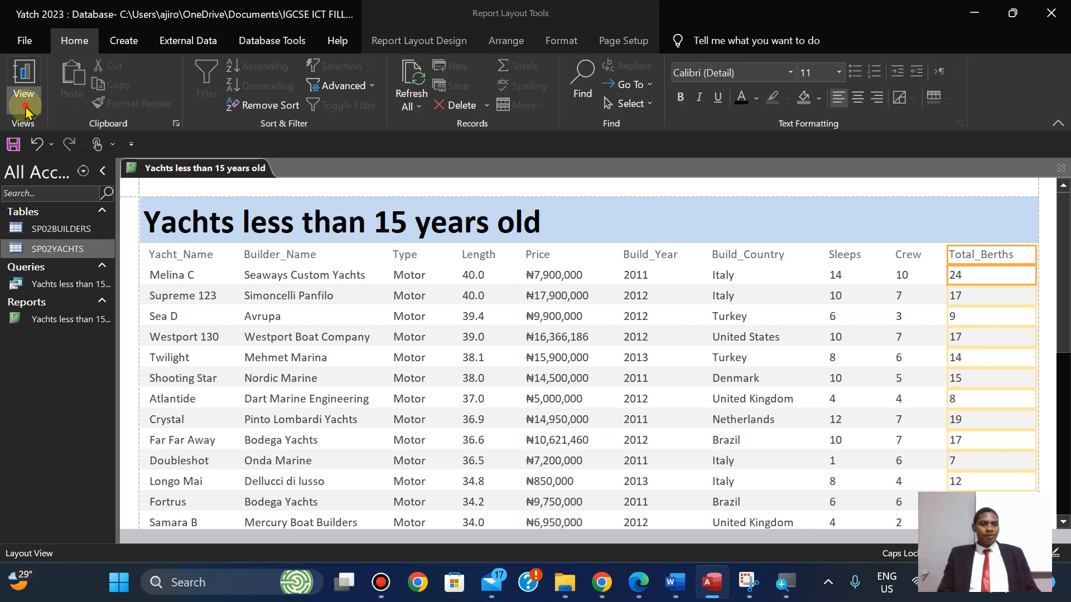
# Switch to Design View and narrow the =Now() date and page-number boxes in the footer.
pyautogui.click(23, 100)
pyautogui.click(63, 246)
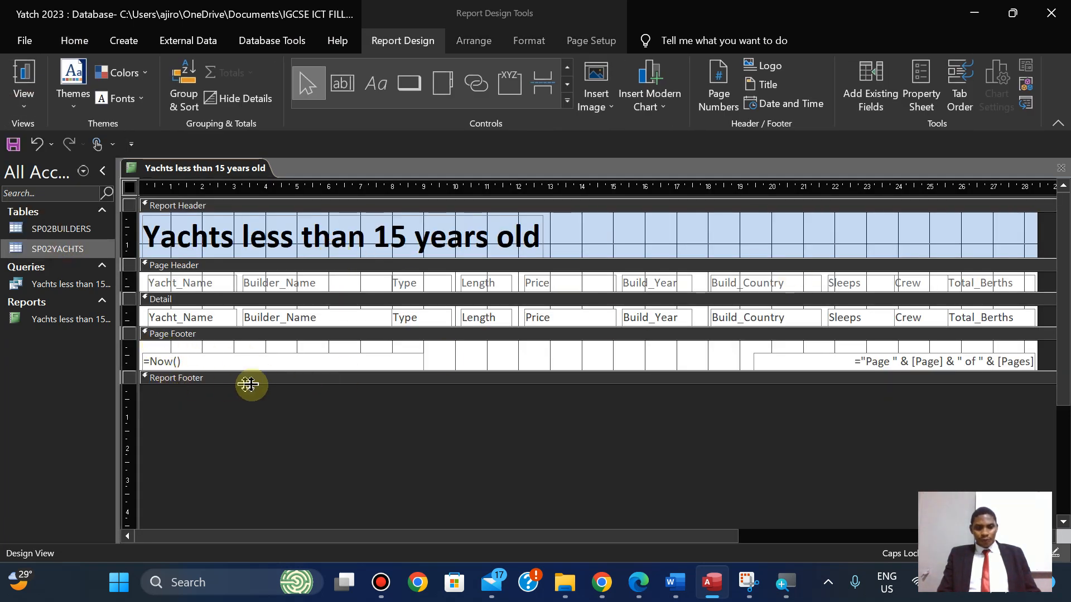
pyautogui.click(411, 359)
pyautogui.moveTo(424, 361); pyautogui.dragTo(360, 359)
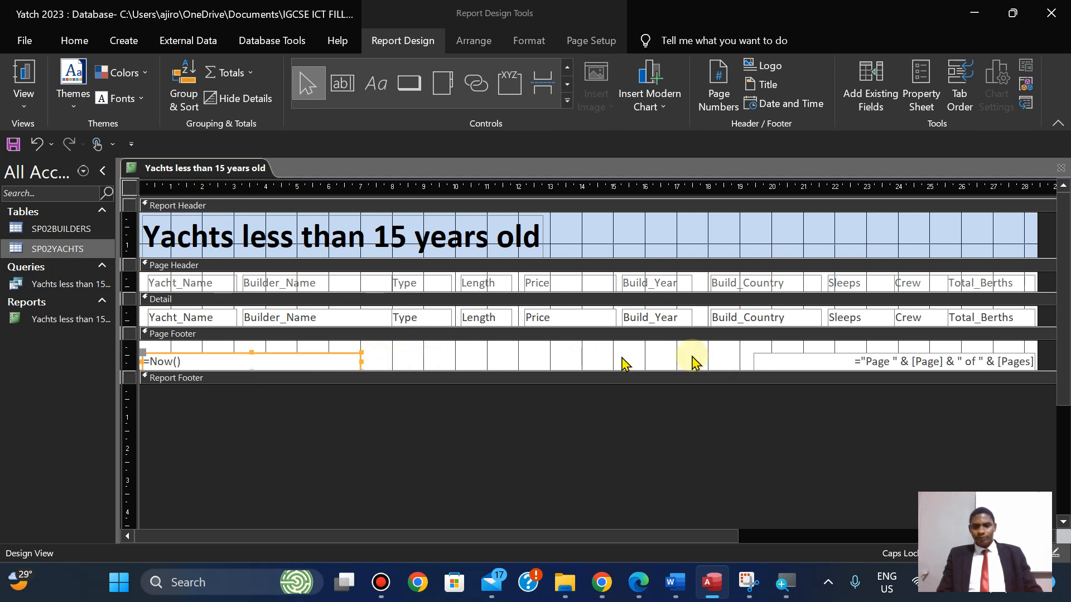
pyautogui.click(756, 366)
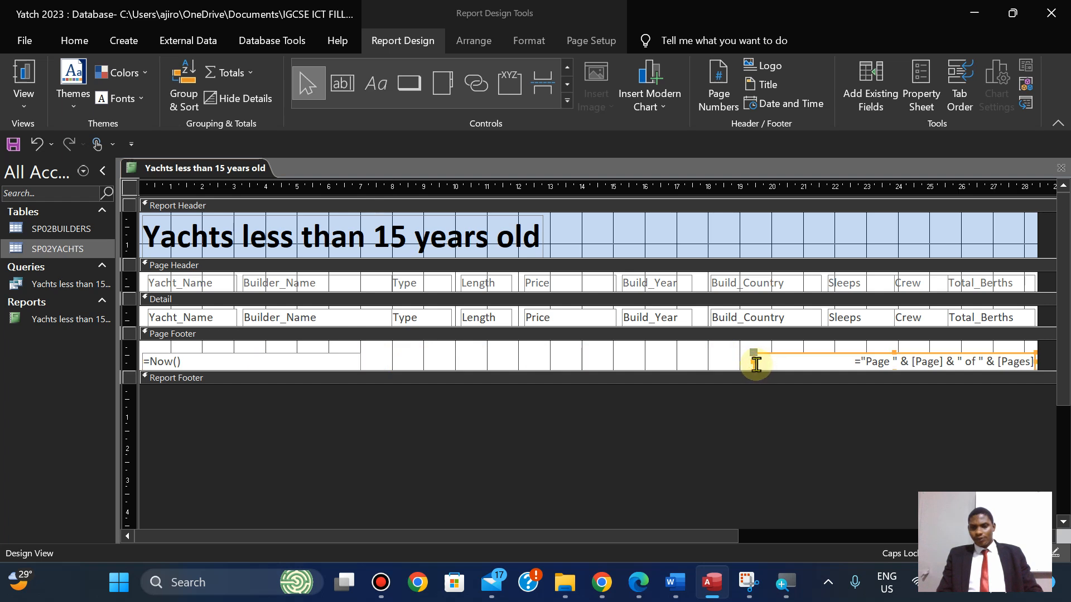
pyautogui.moveTo(752, 361); pyautogui.dragTo(831, 359)
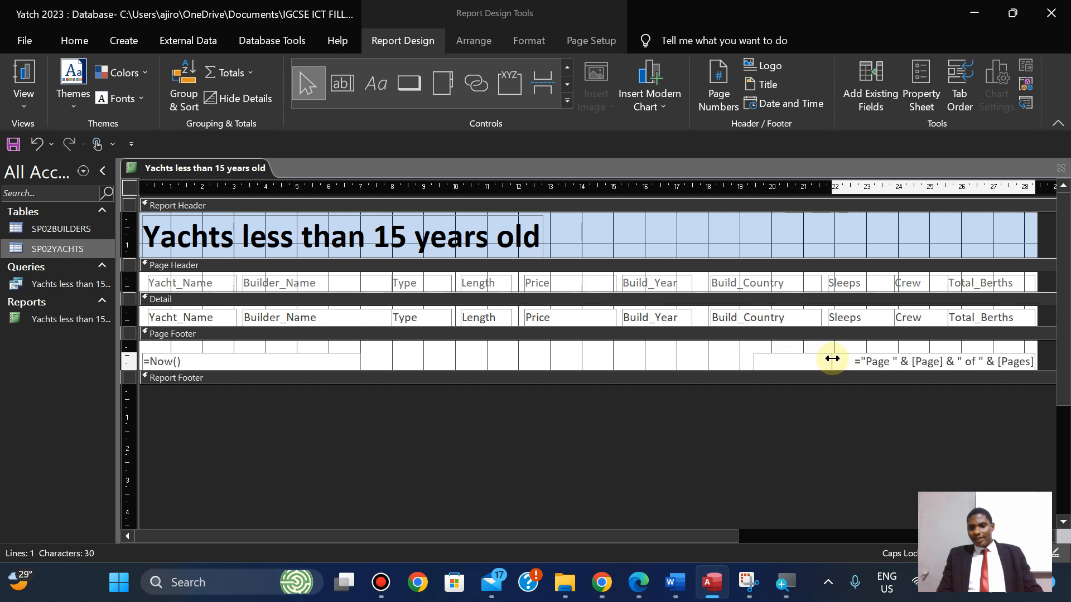
pyautogui.moveTo(834, 359); pyautogui.dragTo(834, 358)
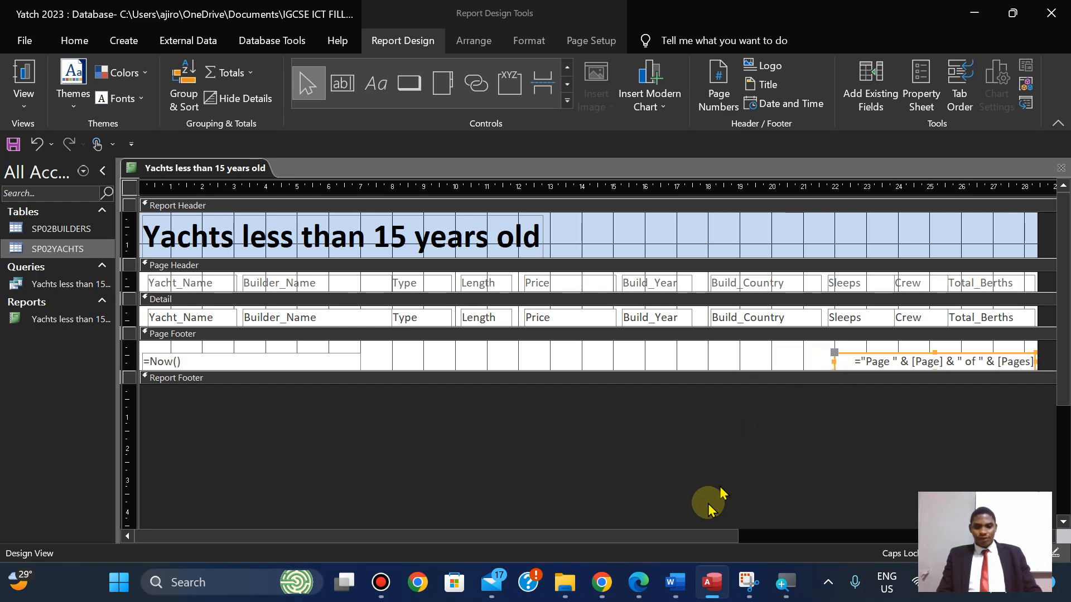
# Draw a new label in the middle of the Page Footer for the candidate details.
pyautogui.click(632, 588)
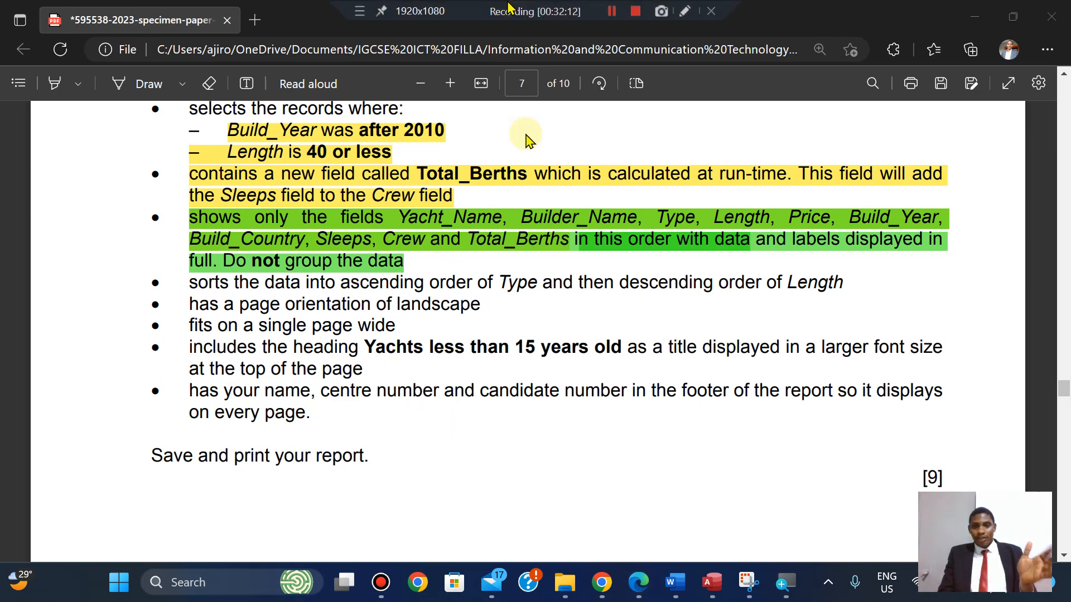
pyautogui.click(706, 571)
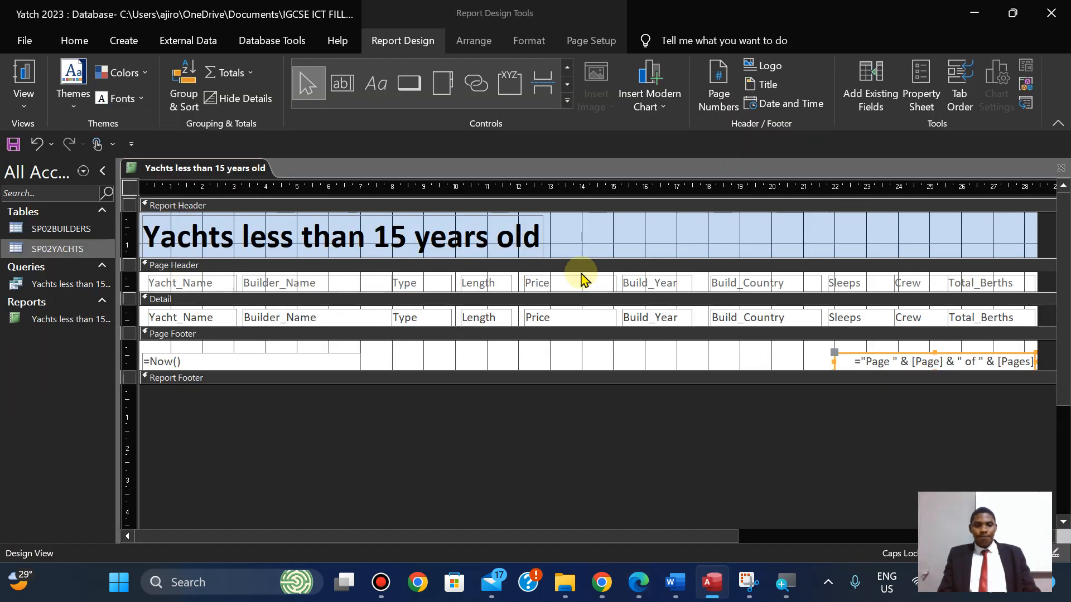
pyautogui.click(376, 86)
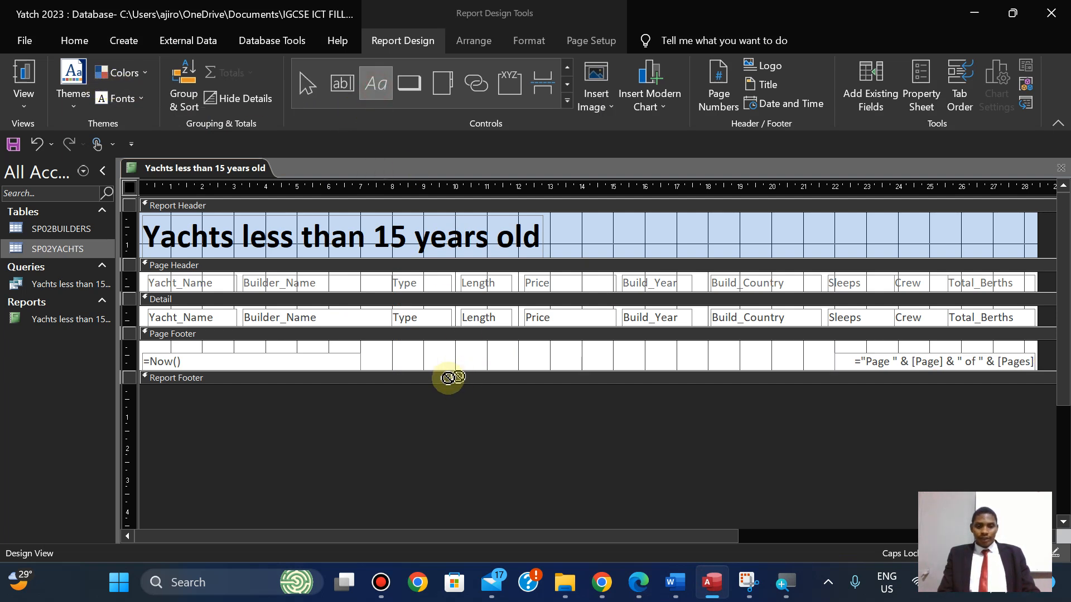
pyautogui.moveTo(425, 347); pyautogui.dragTo(702, 363)
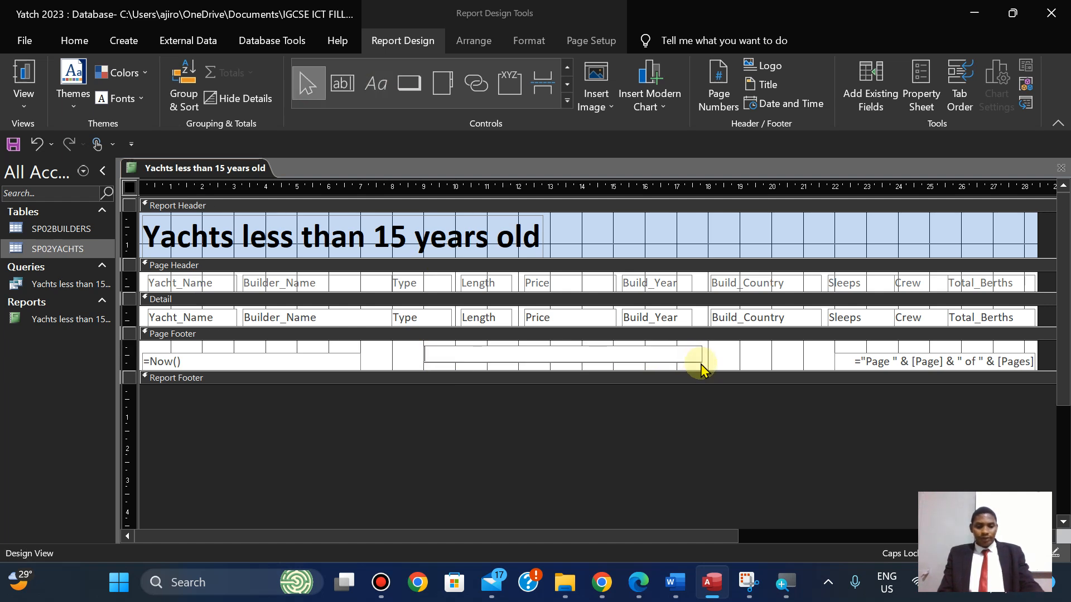
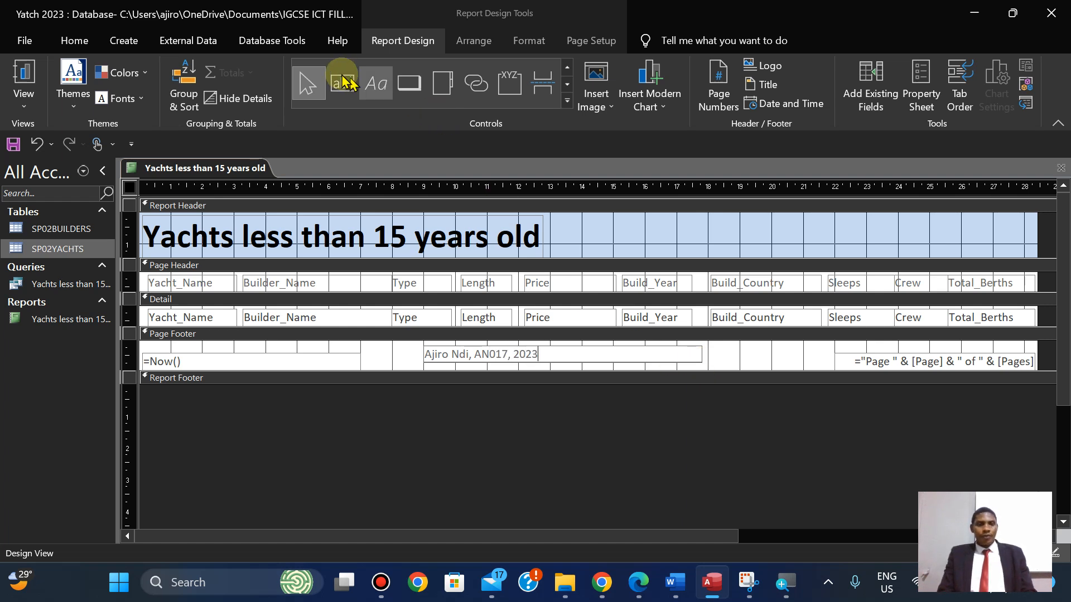
# Make the candidate-details footer label centred, bold and 12 pt.
pyautogui.click(527, 43)
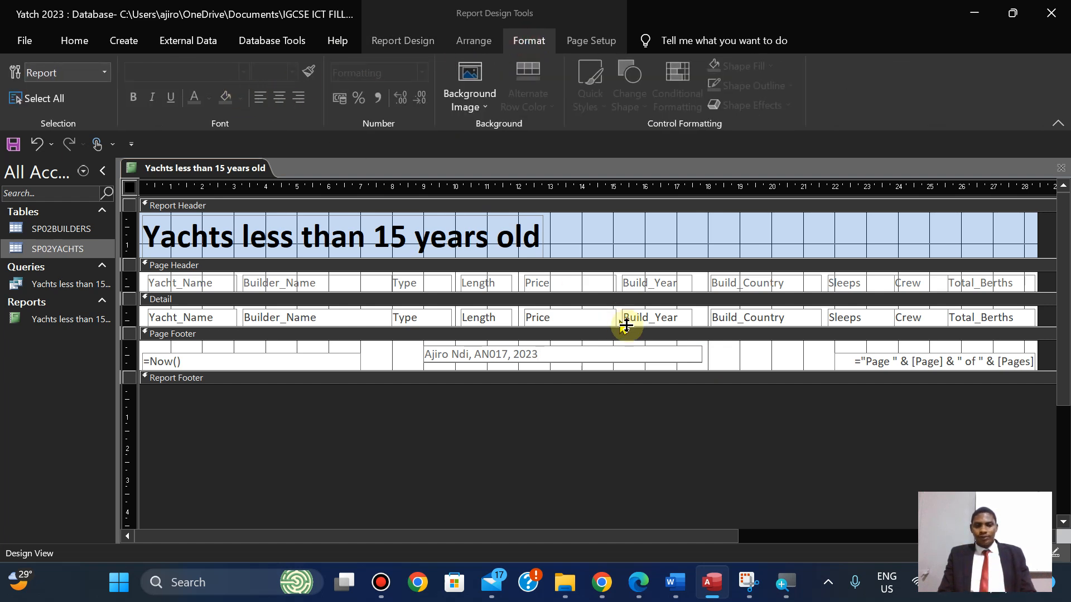
pyautogui.click(728, 358)
pyautogui.click(645, 348)
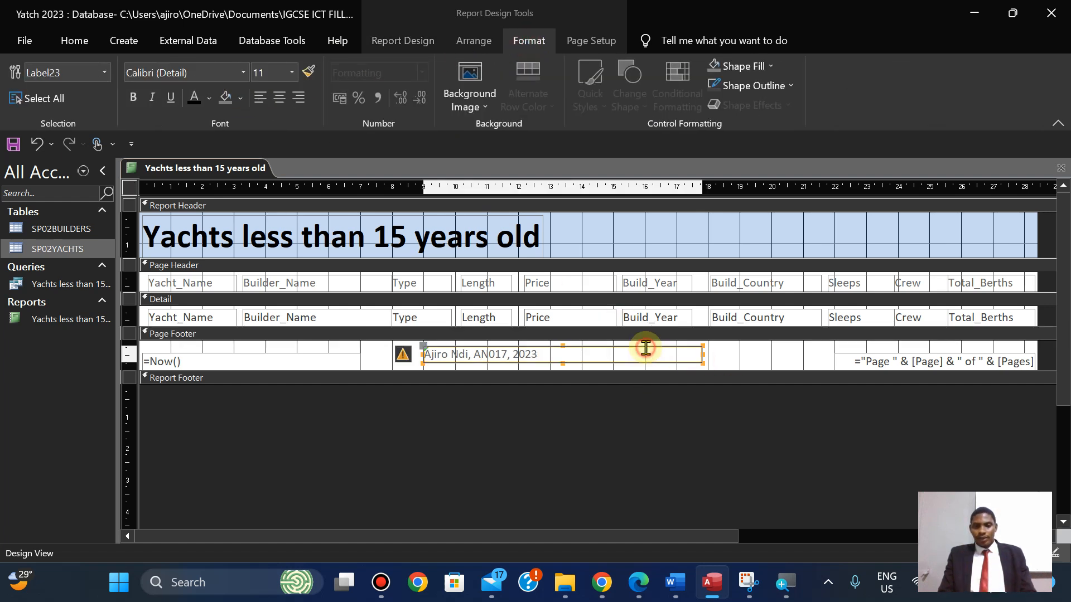
pyautogui.click(280, 98)
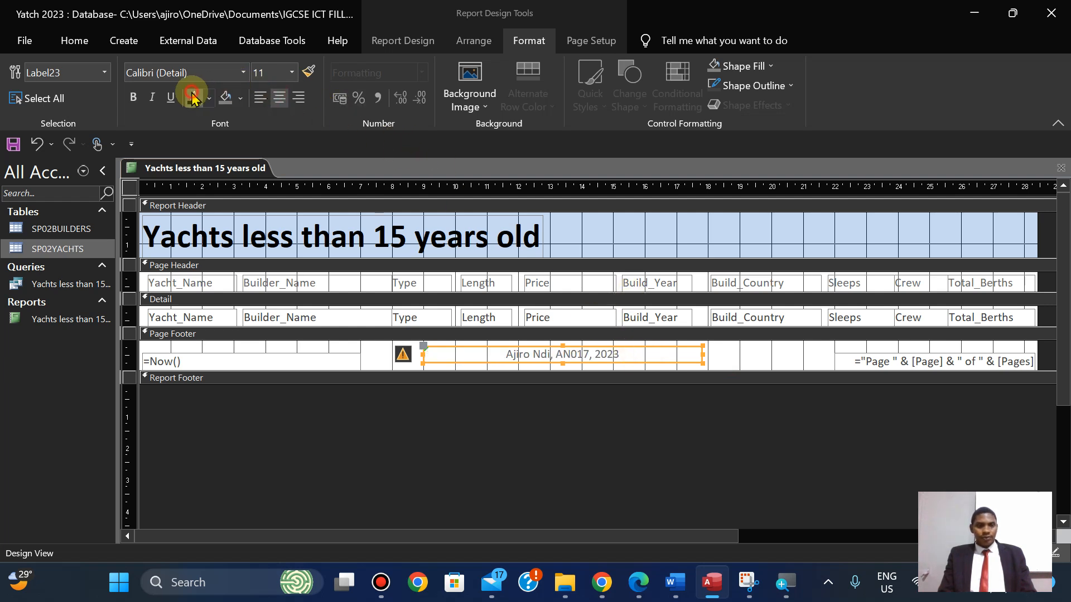
pyautogui.click(133, 97)
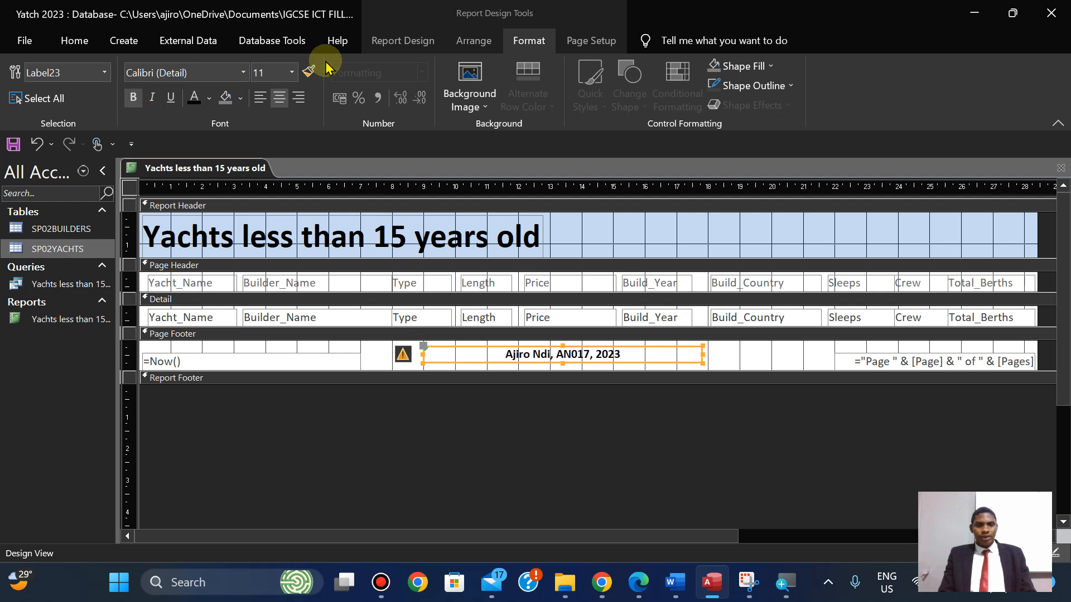
pyautogui.click(274, 74)
pyautogui.write('12')
pyautogui.press('Return')
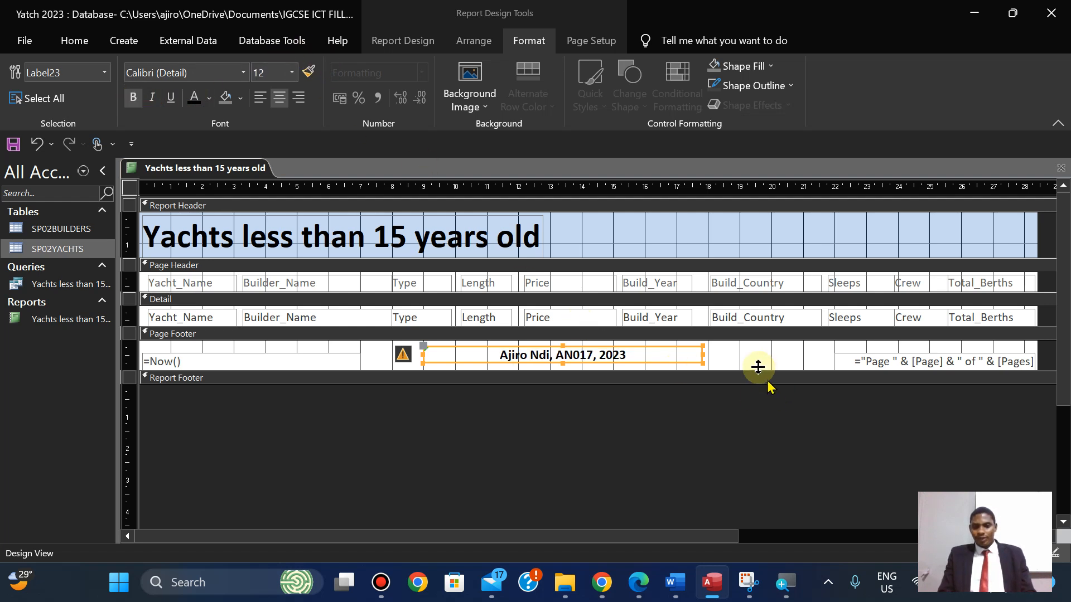
# Shift the candidate-details label further right in the Page Footer.
pyautogui.click(739, 357)
pyautogui.click(642, 363)
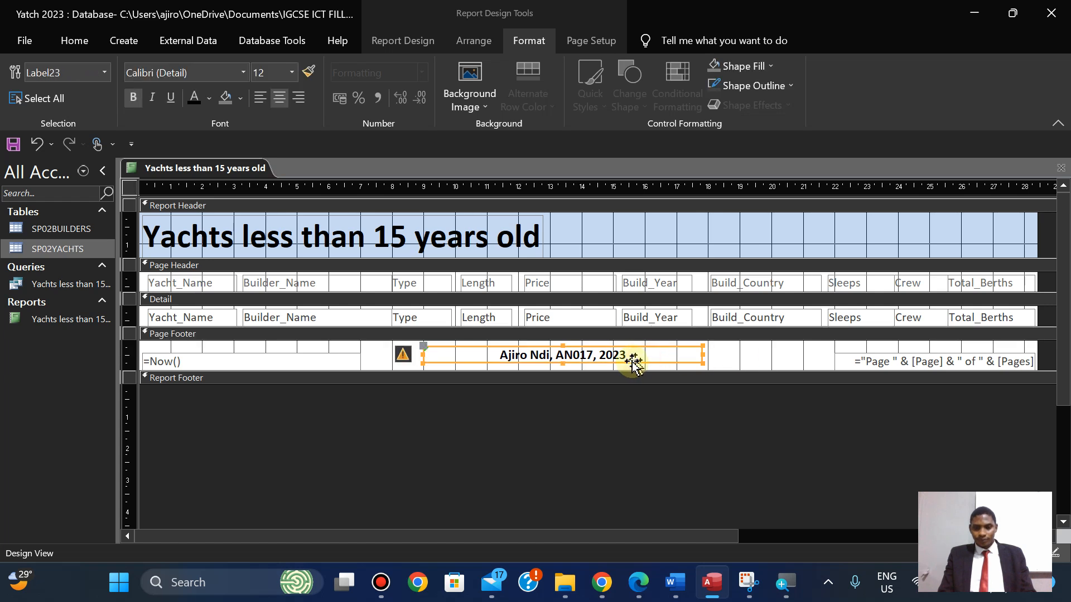
pyautogui.moveTo(630, 364); pyautogui.dragTo(667, 365)
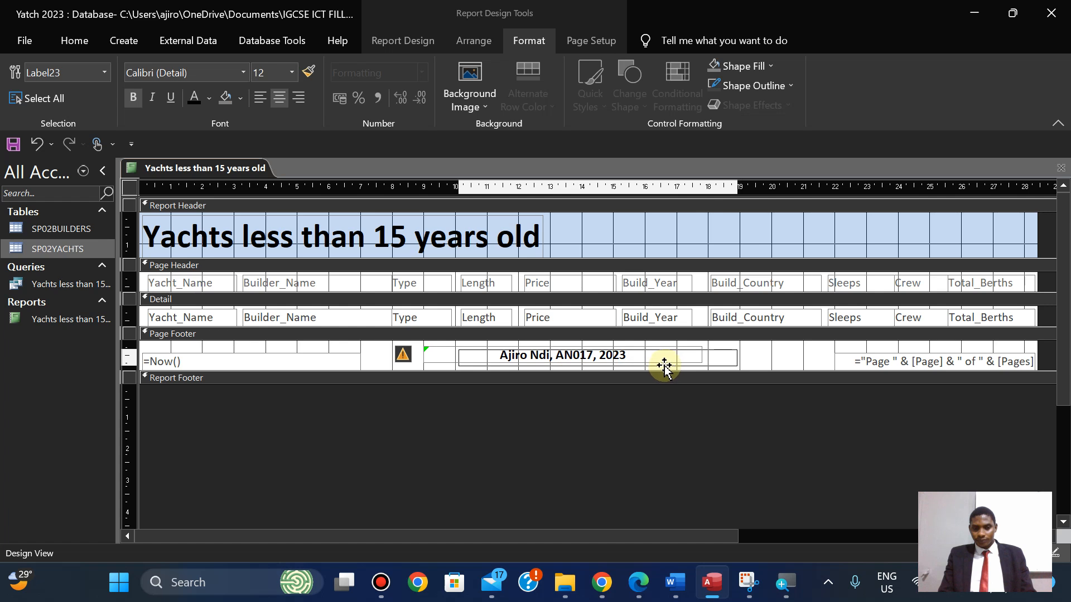
pyautogui.click(592, 393)
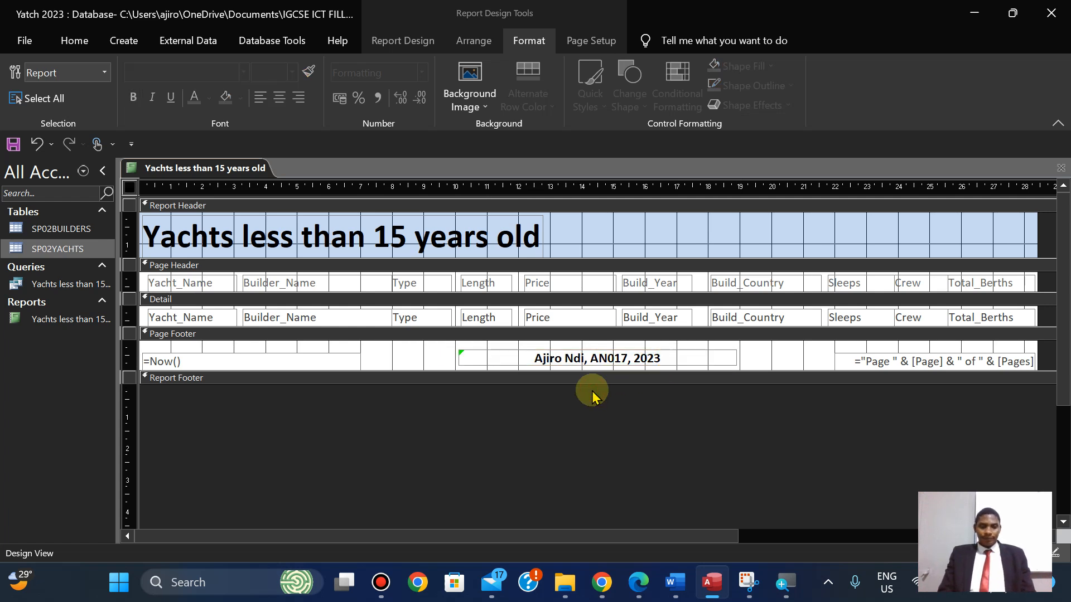
# Save the yachts report from its tab's context menu.
pyautogui.click(640, 583)
pyautogui.click(640, 583)
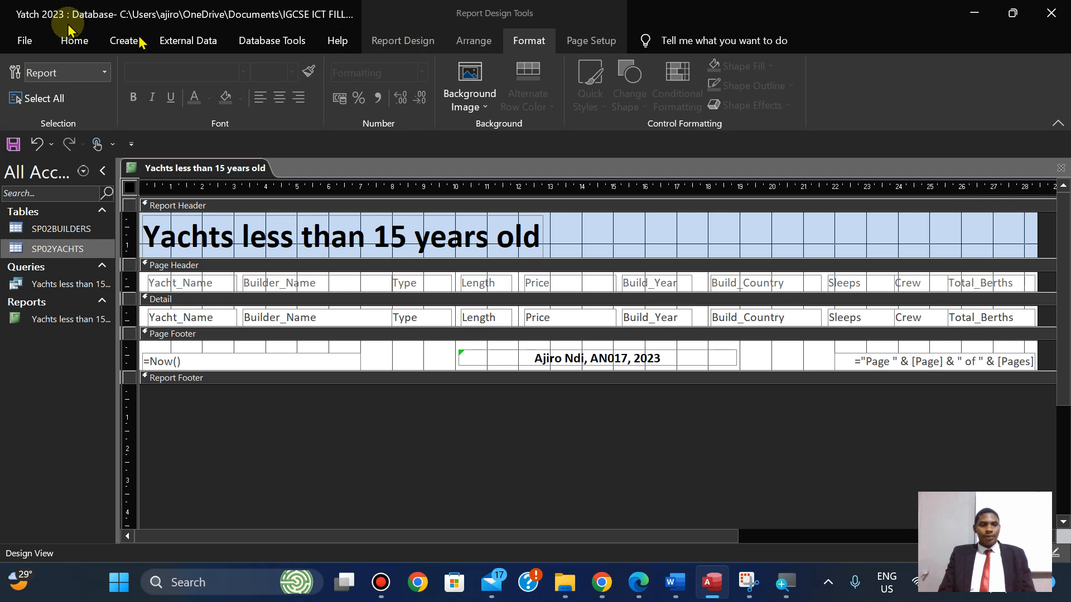
pyautogui.click(74, 40)
pyautogui.click(27, 107)
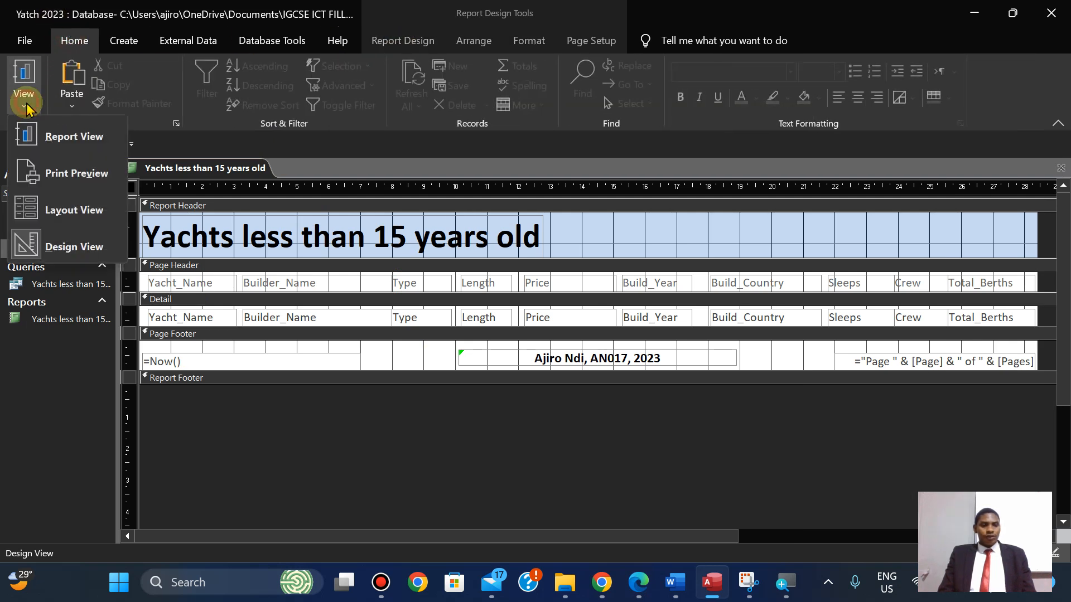
pyautogui.click(196, 173)
pyautogui.rightClick(194, 169)
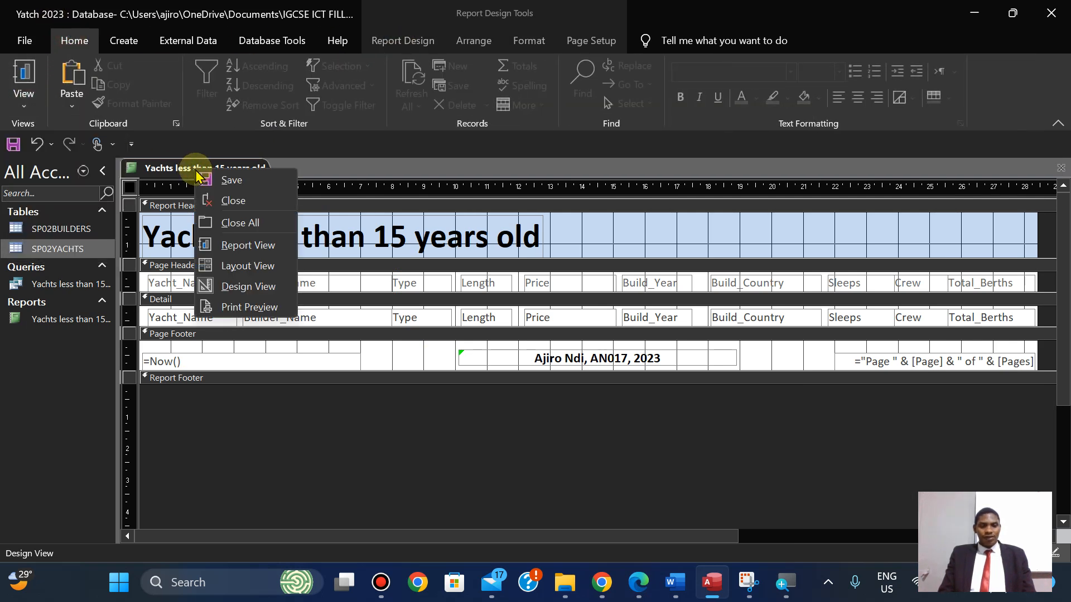
pyautogui.click(210, 179)
# Check the report in Print Preview, then close the preview to return to design.
pyautogui.click(24, 107)
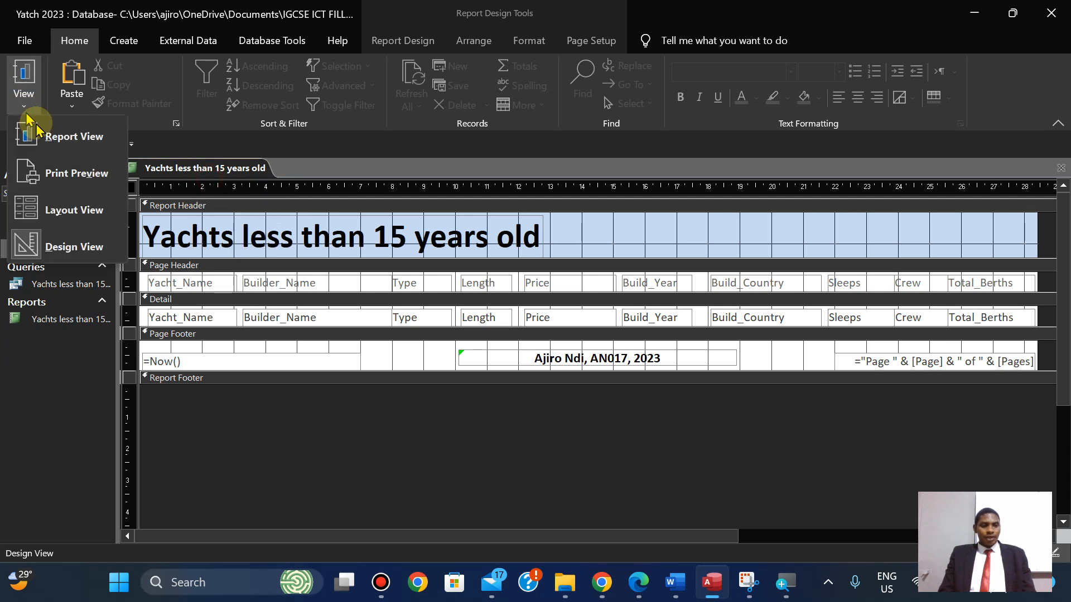
pyautogui.click(66, 174)
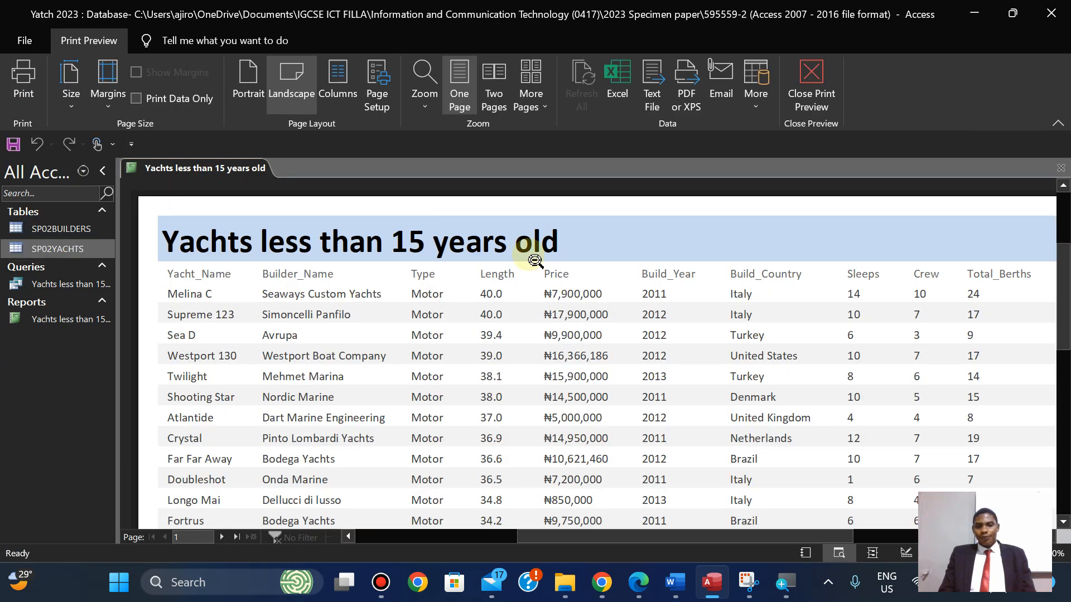
pyautogui.moveTo(1065, 273)
pyautogui.mouseDown()
pyautogui.moveTo(1065, 368)
pyautogui.moveTo(1054, 258)
pyautogui.mouseUp()
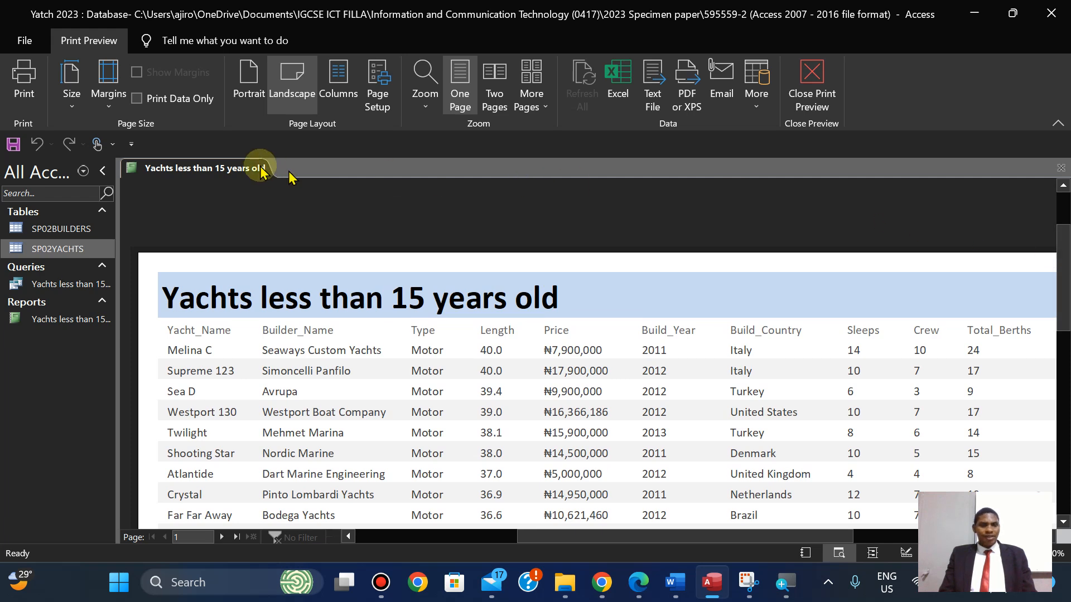
pyautogui.click(811, 83)
pyautogui.click(23, 97)
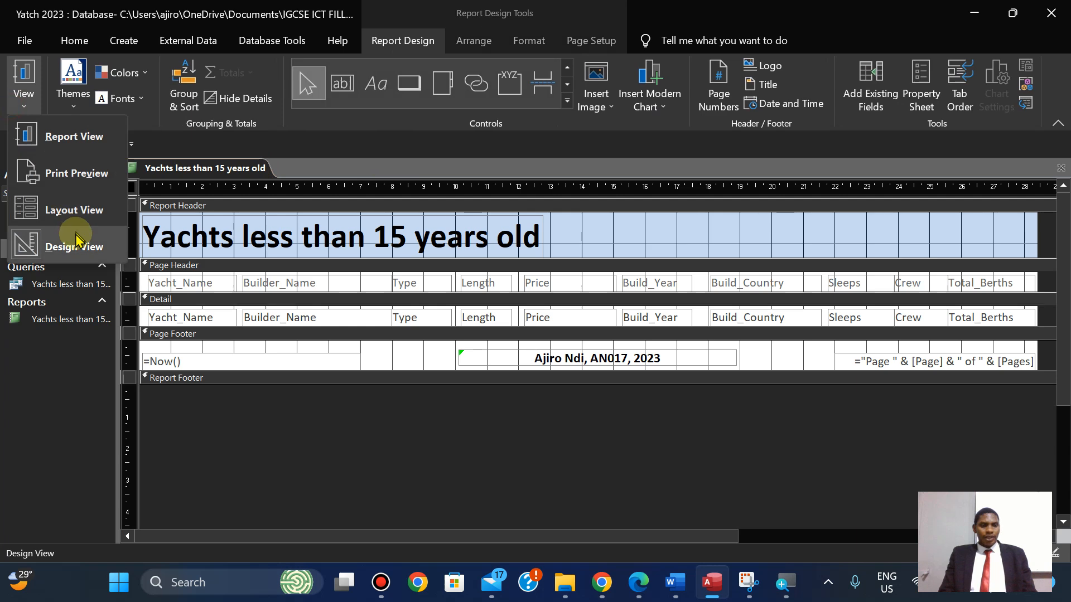
# In Layout View, narrow the Total_Berths column and nudge it right.
pyautogui.click(67, 212)
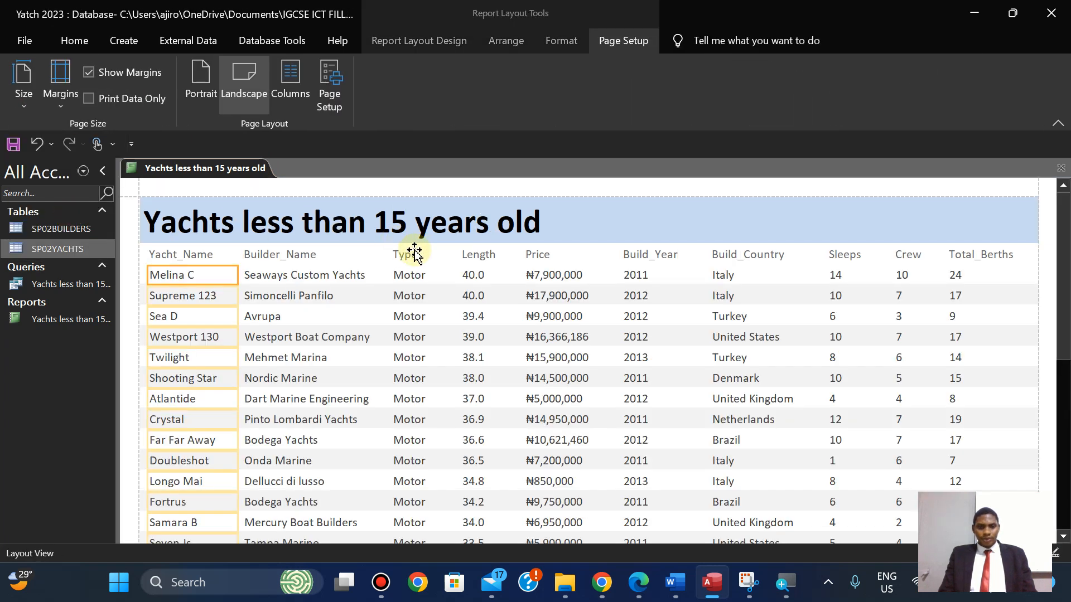
pyautogui.click(406, 254)
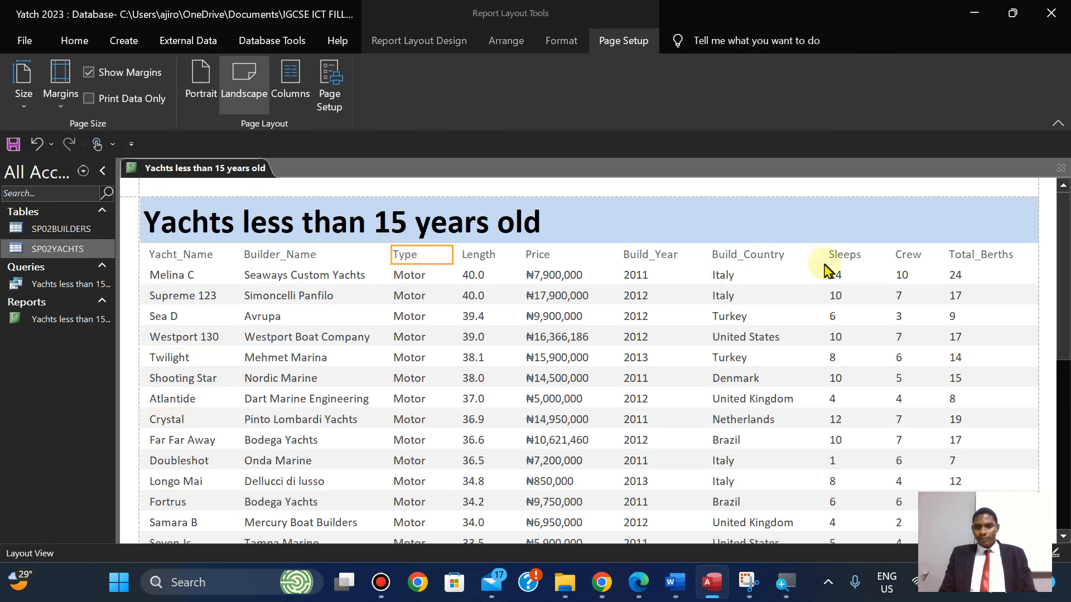
pyautogui.click(737, 258)
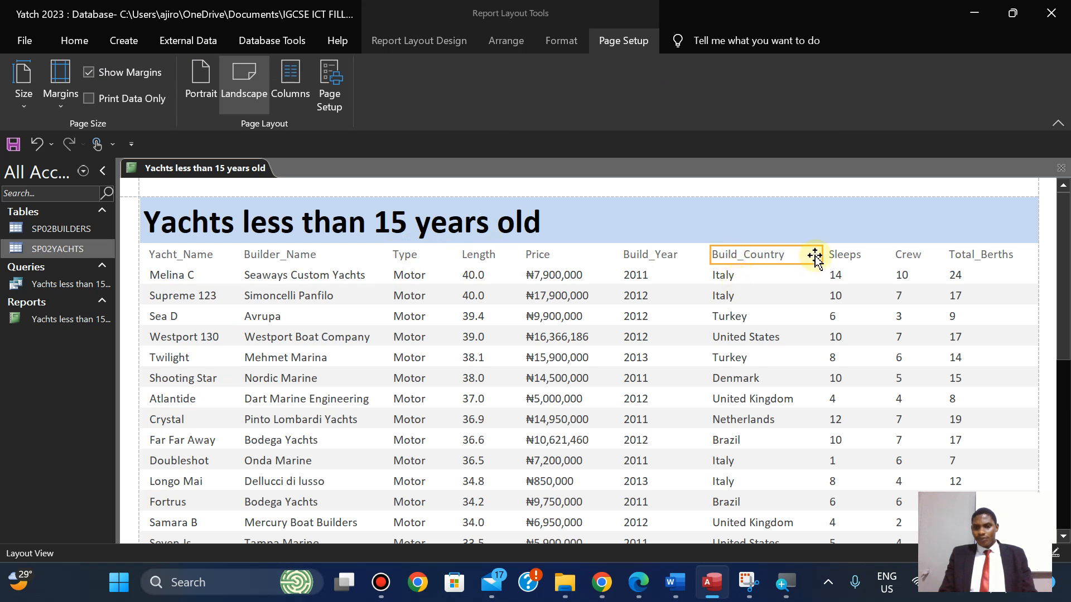
pyautogui.click(955, 256)
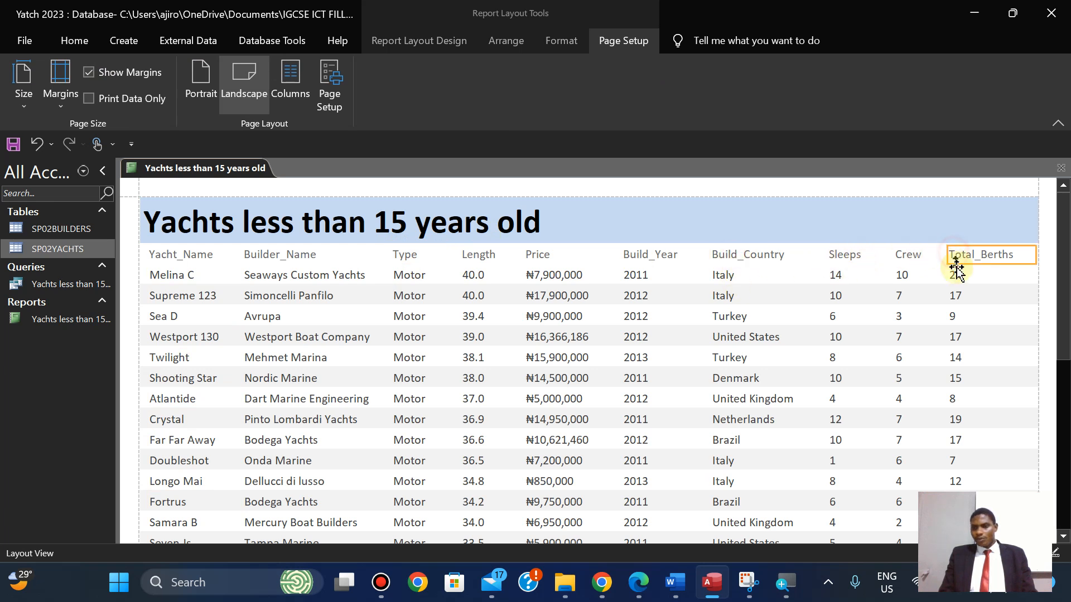
pyautogui.click(953, 276)
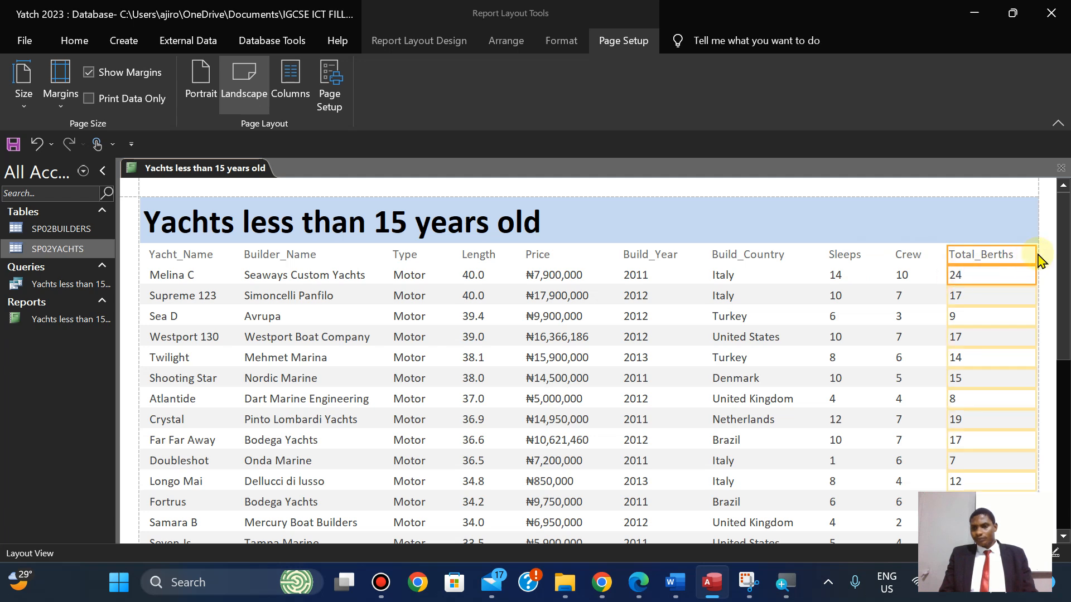
pyautogui.moveTo(1036, 253); pyautogui.dragTo(1021, 254)
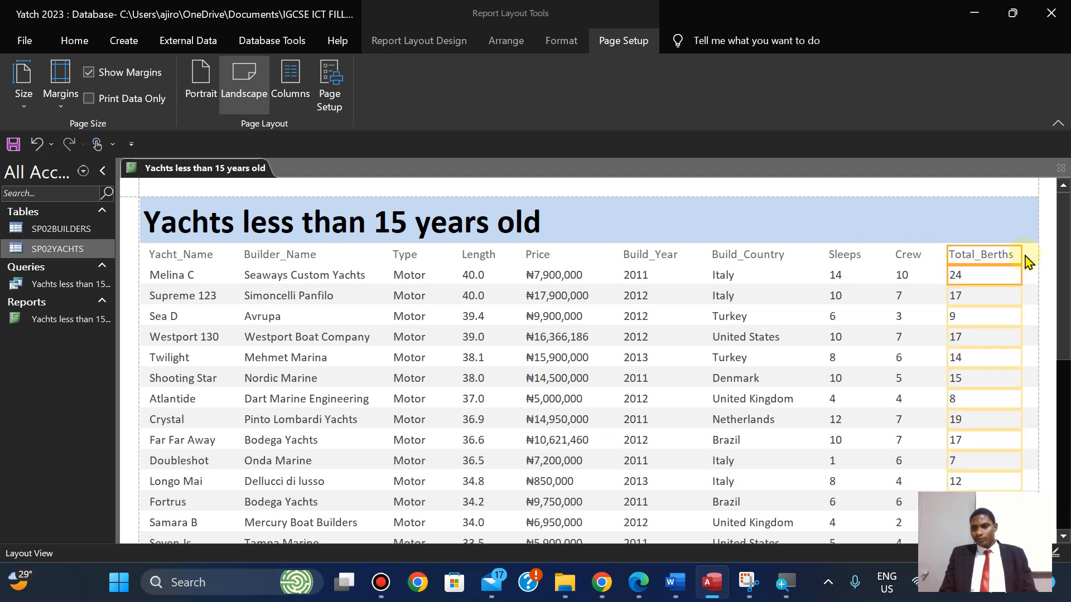
pyautogui.click(981, 256)
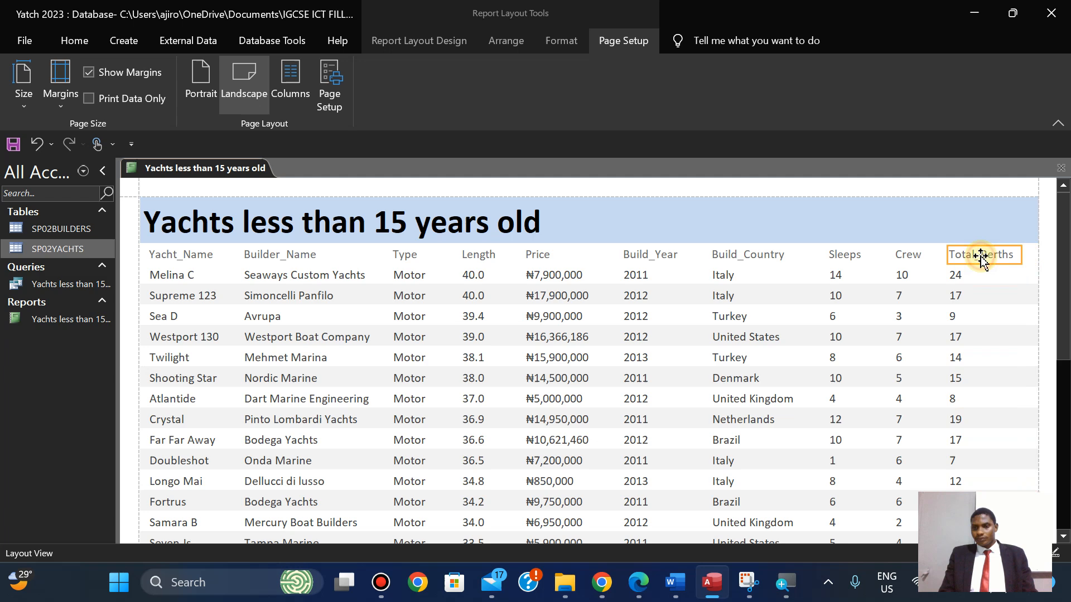
pyautogui.keyDown('shift'); pyautogui.click(956, 276); pyautogui.keyUp('shift')
pyautogui.press('Right')
pyautogui.press('Right')
pyautogui.press('Right')
pyautogui.press('Right')
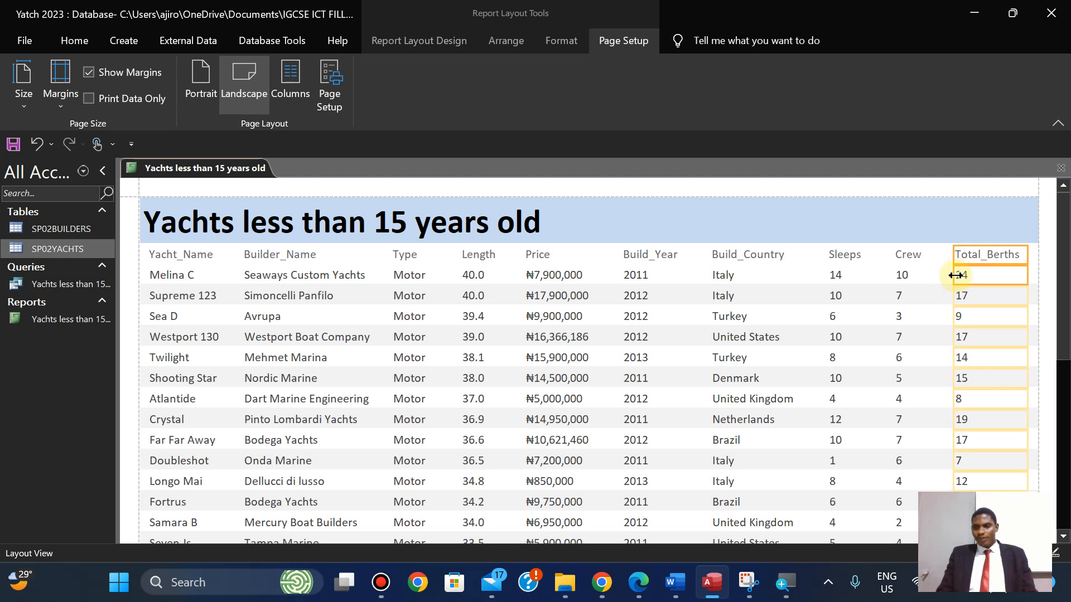
# Narrow the Crew column and shift it right to even the spacing.
pyautogui.click(907, 260)
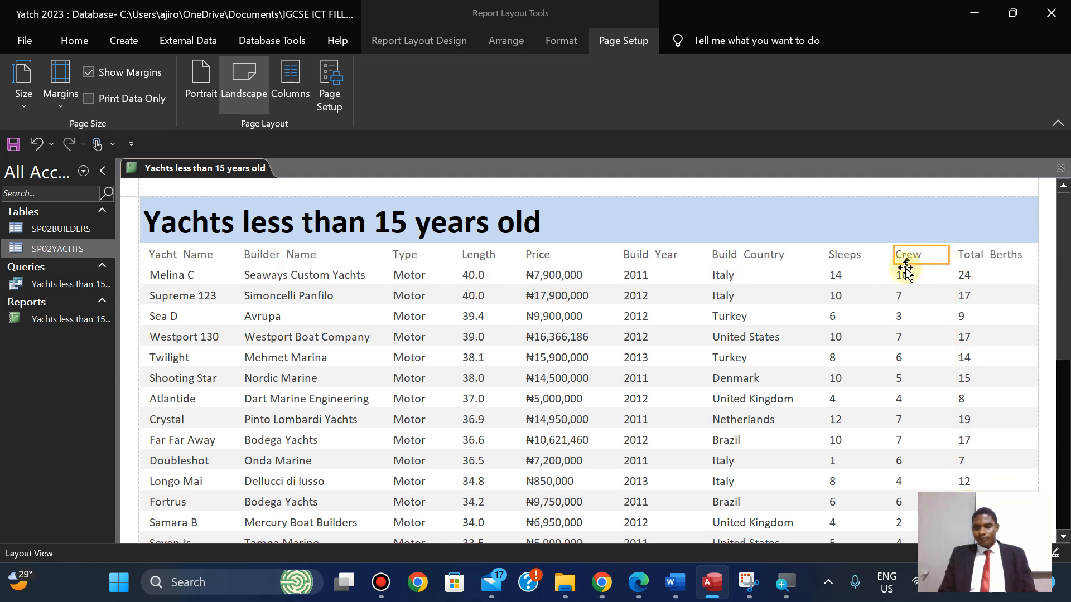
pyautogui.keyDown('shift'); pyautogui.click(903, 274); pyautogui.keyUp('shift')
pyautogui.press('Right')
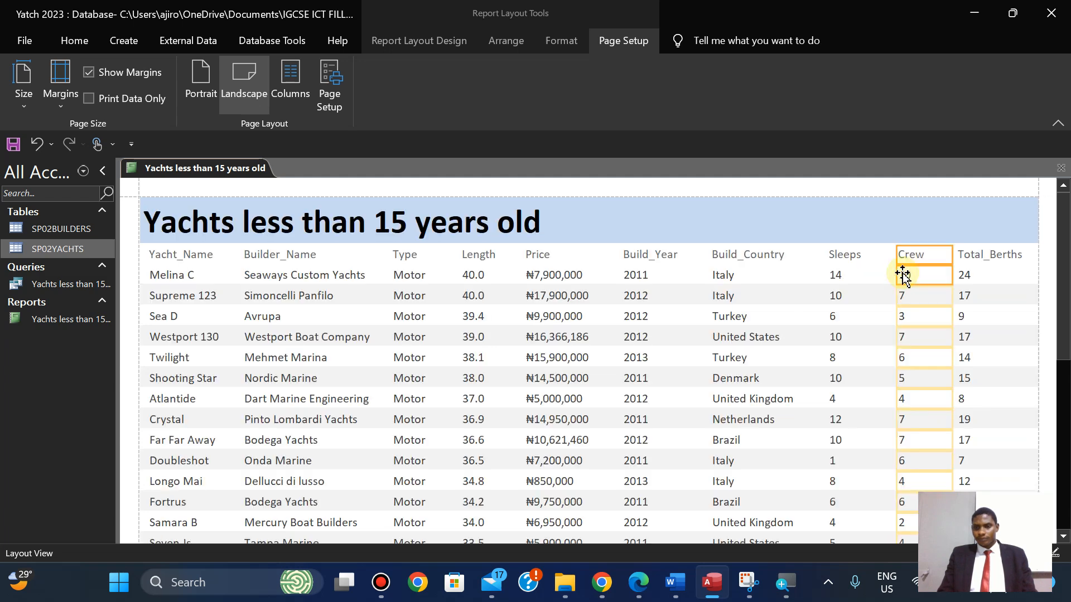
pyautogui.click(841, 256)
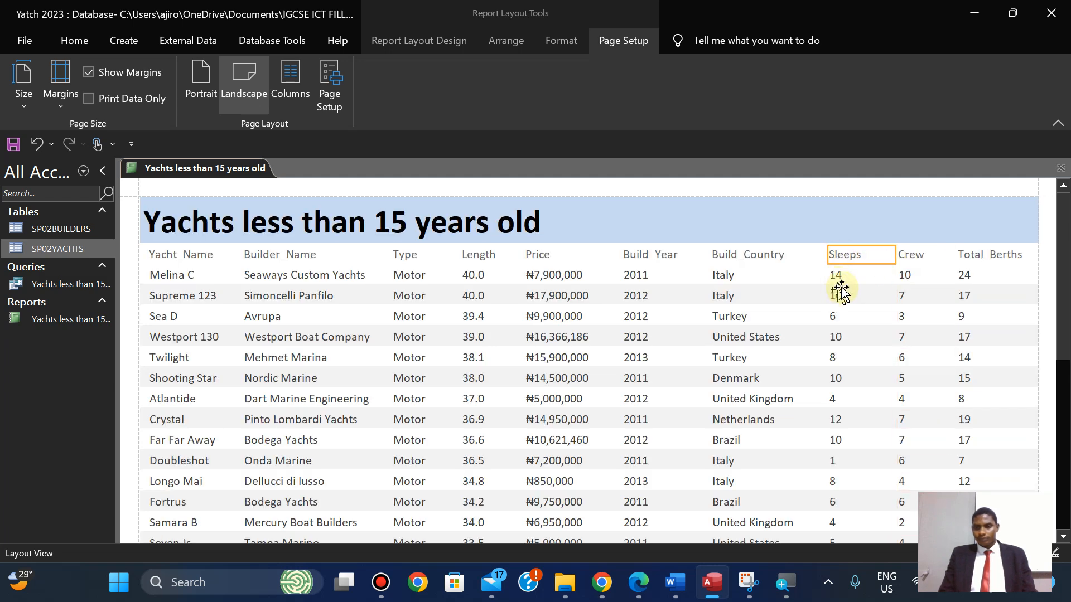
pyautogui.click(912, 255)
pyautogui.click(907, 279)
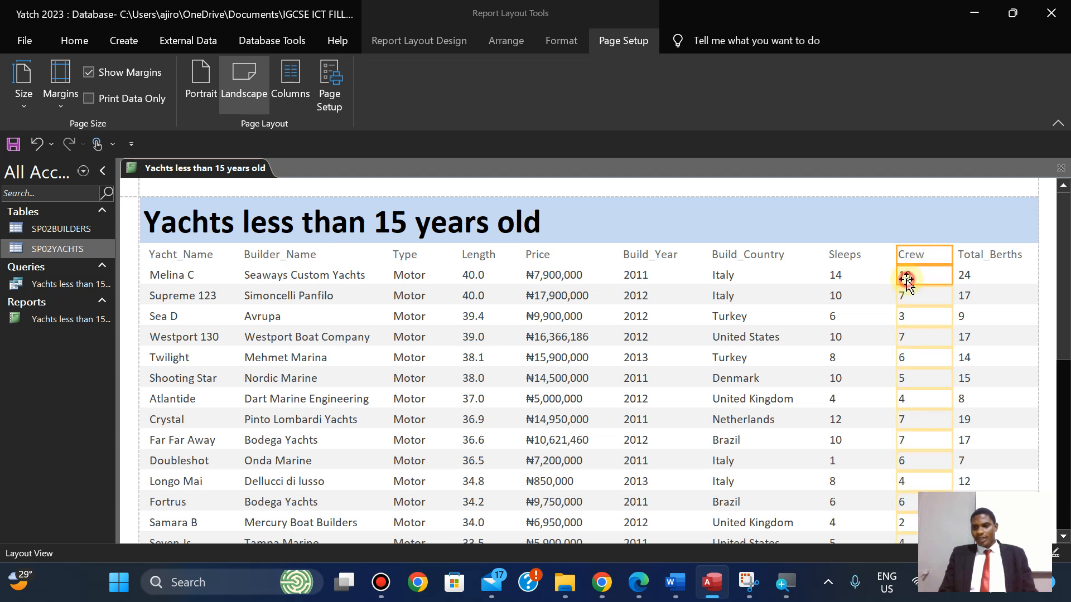
pyautogui.moveTo(950, 253); pyautogui.dragTo(932, 256)
pyautogui.click(911, 257)
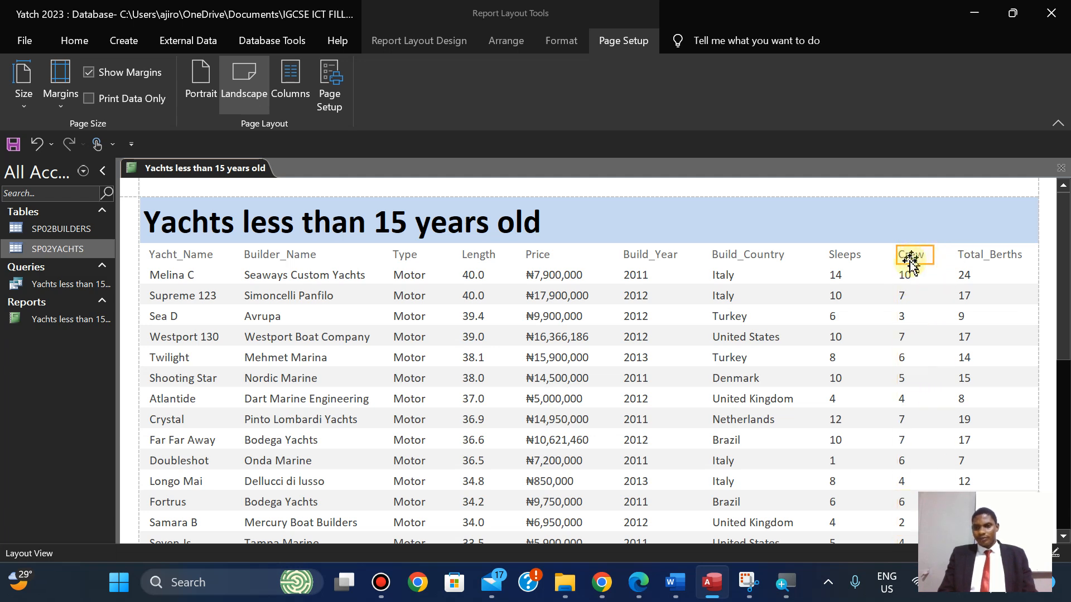
pyautogui.click(907, 276)
pyautogui.press('Right')
pyautogui.press('Right')
pyautogui.press('Right')
pyautogui.press('Right')
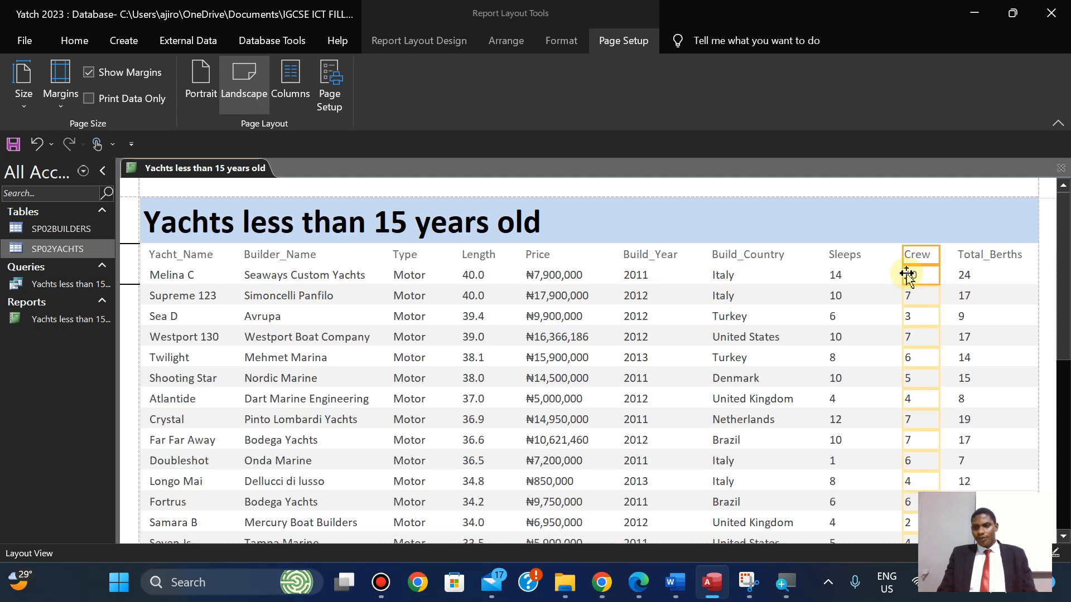
# Narrow the Sleeps column and nudge it right toward Crew.
pyautogui.click(840, 256)
pyautogui.keyDown('shift'); pyautogui.click(835, 277); pyautogui.keyUp('shift')
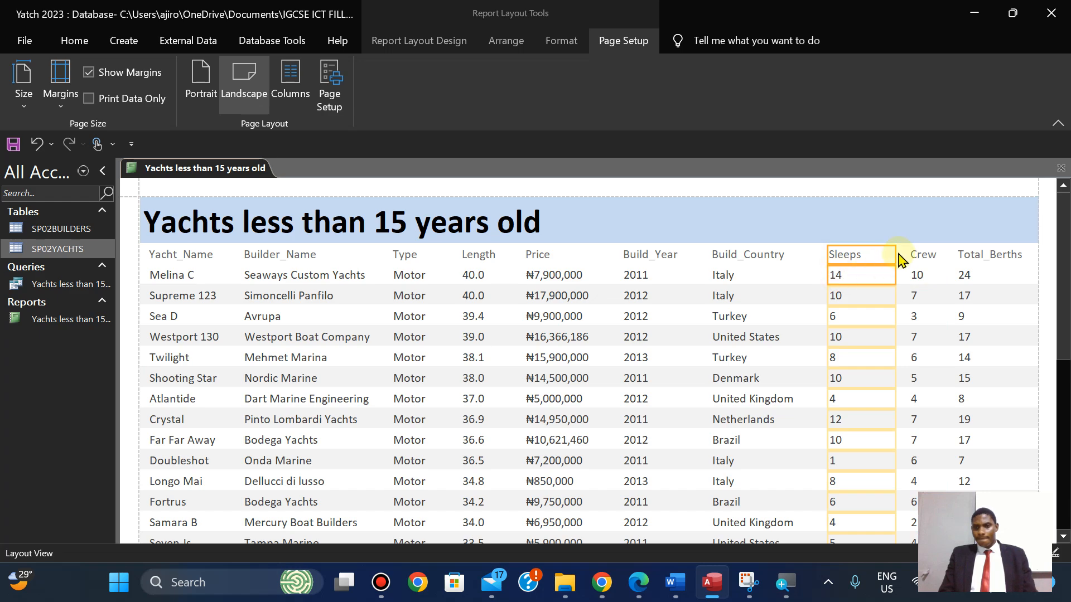
pyautogui.moveTo(895, 254); pyautogui.dragTo(873, 256)
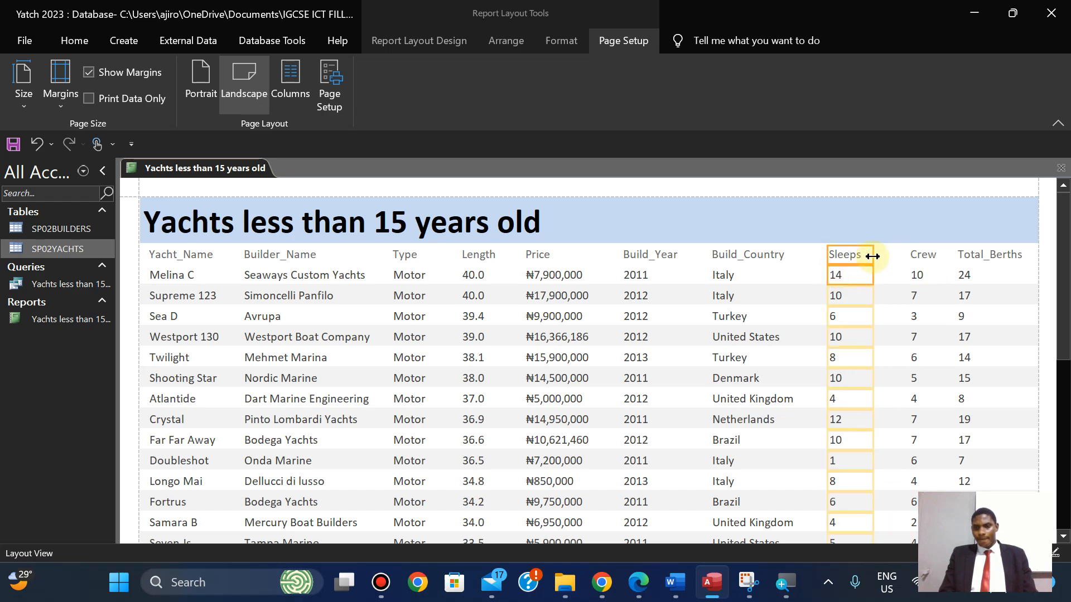
pyautogui.press('Right')
pyautogui.press('Right')
pyautogui.press('Right')
pyautogui.press('Right')
pyautogui.press('Right')
pyautogui.press('Right')
pyautogui.press('Right')
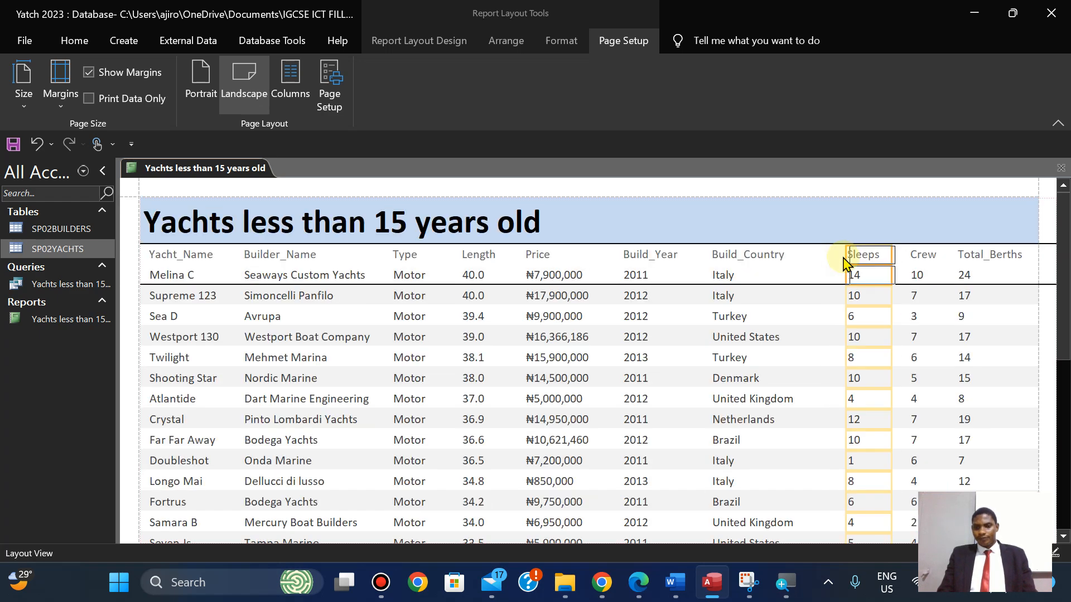
# Shift the Build_Country column two steps right and narrow the Build_Year column.
pyautogui.click(746, 256)
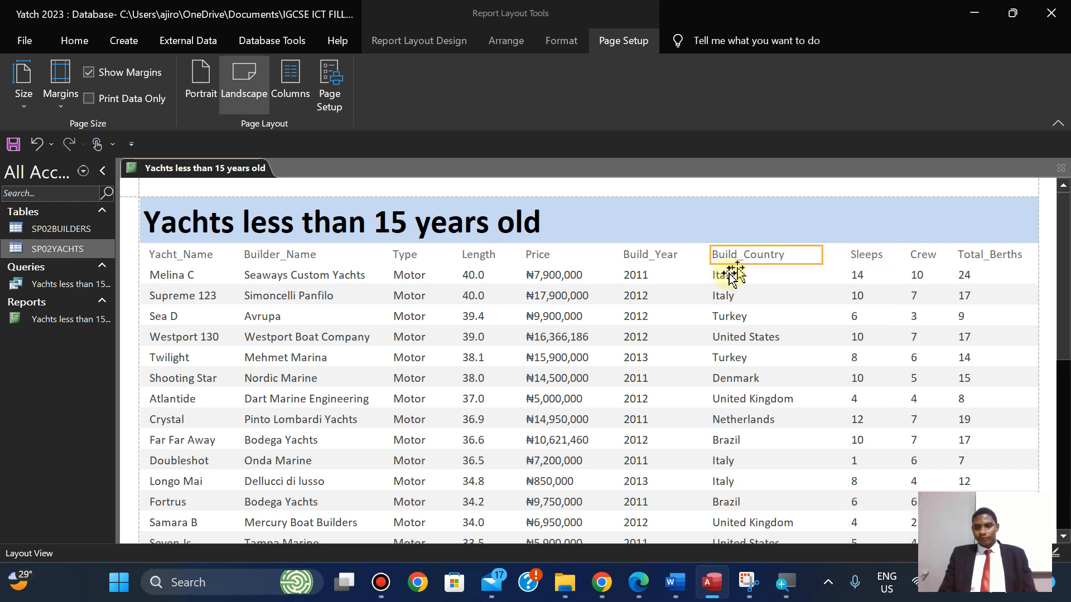
pyautogui.keyDown('shift'); pyautogui.click(725, 278); pyautogui.keyUp('shift')
pyautogui.press('Right')
pyautogui.press('Right')
pyautogui.press('Right')
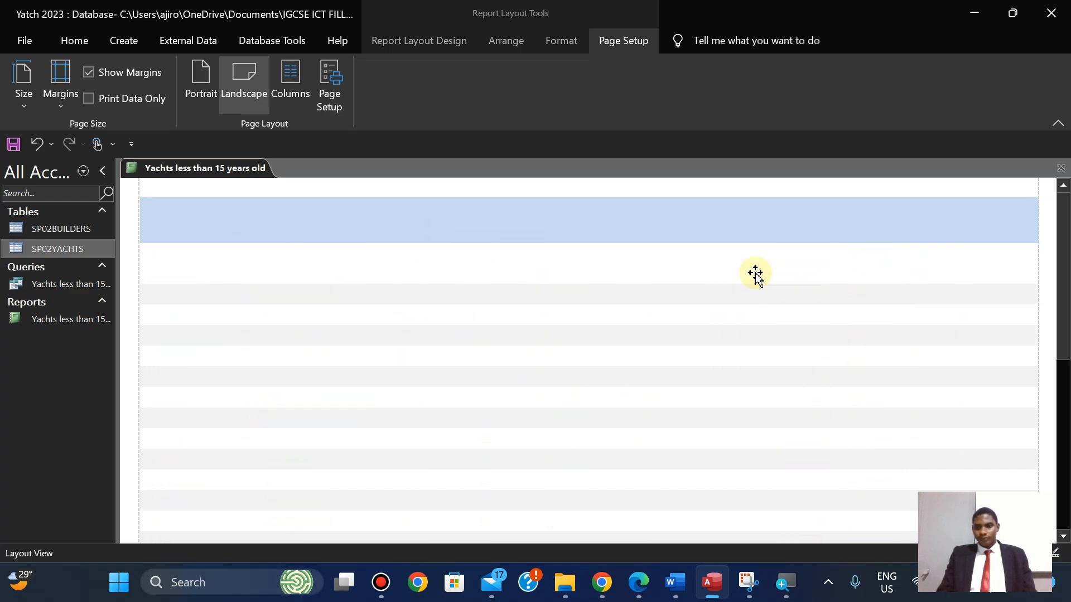
pyautogui.press('Right')
pyautogui.press('Right')
pyautogui.click(651, 257)
pyautogui.keyDown('shift'); pyautogui.click(640, 277); pyautogui.keyUp('shift')
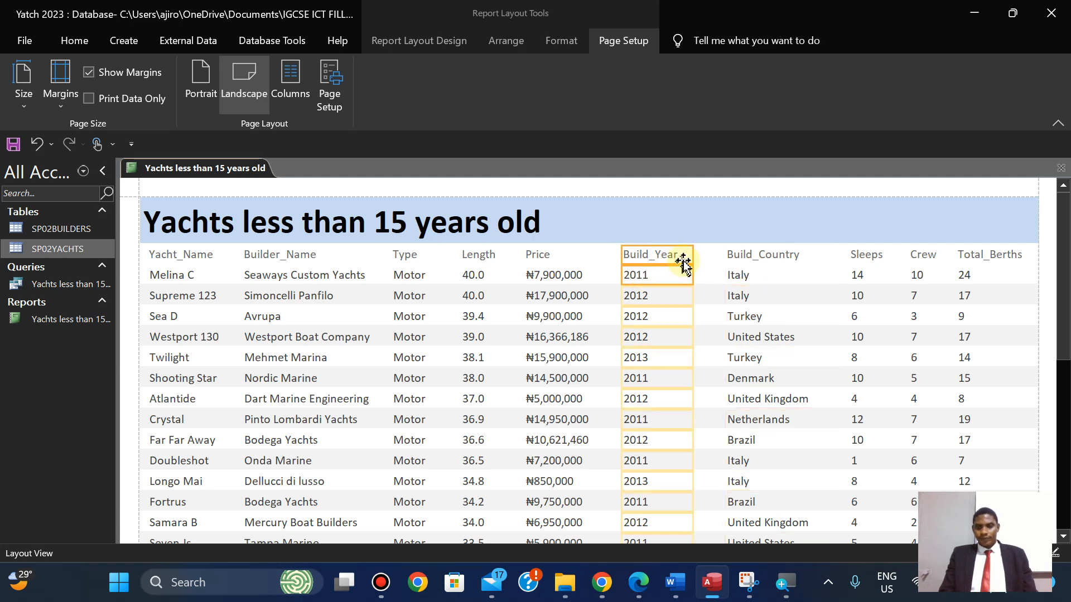
pyautogui.moveTo(694, 255); pyautogui.dragTo(683, 254)
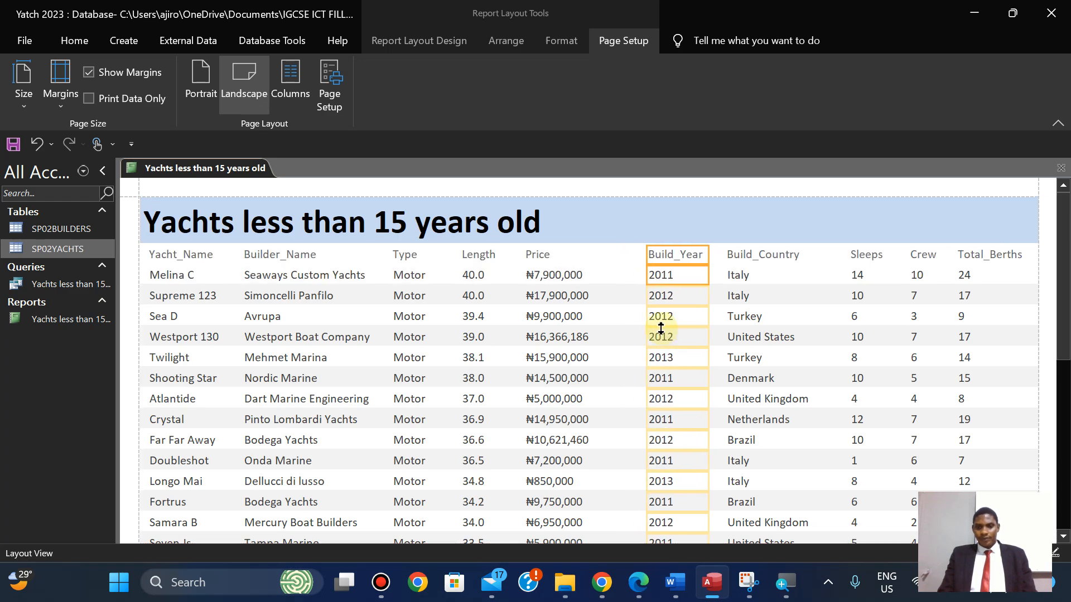
# Narrow the Price and Length columns slightly.
pyautogui.click(537, 254)
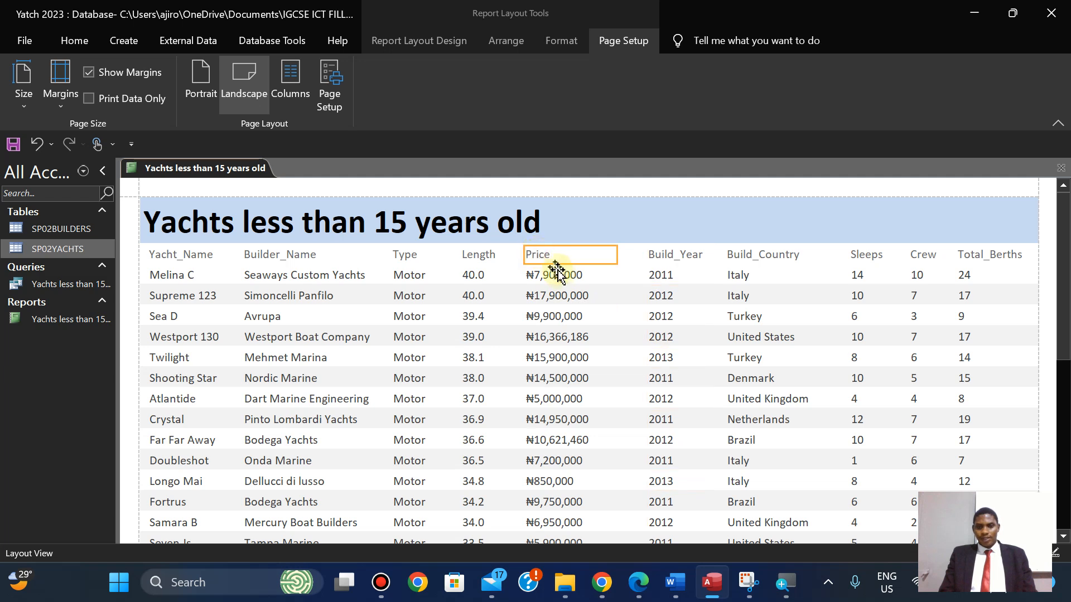
pyautogui.click(559, 275)
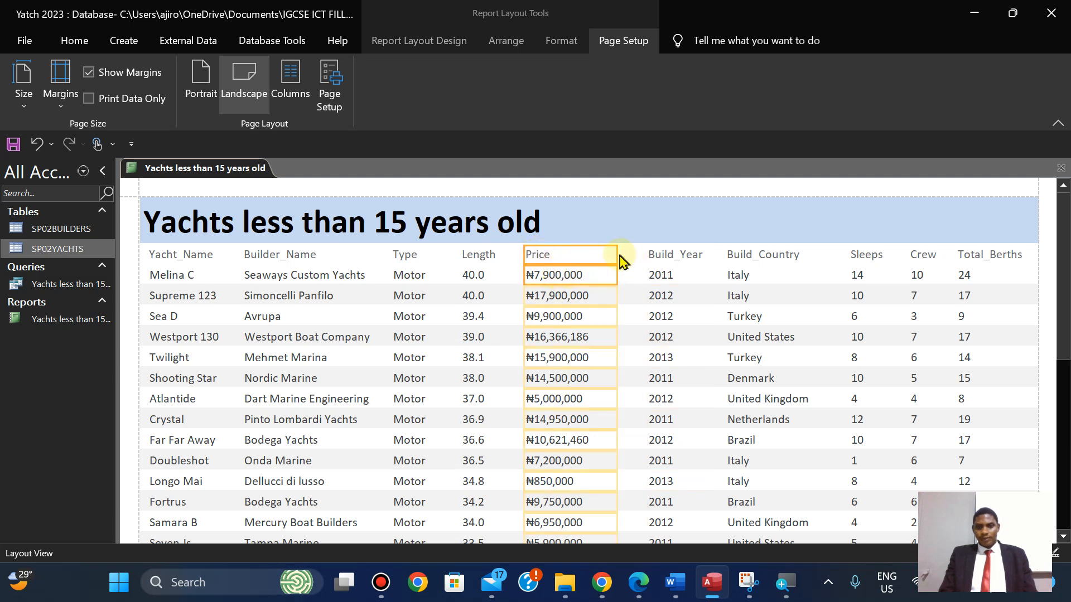
pyautogui.moveTo(618, 253); pyautogui.dragTo(611, 255)
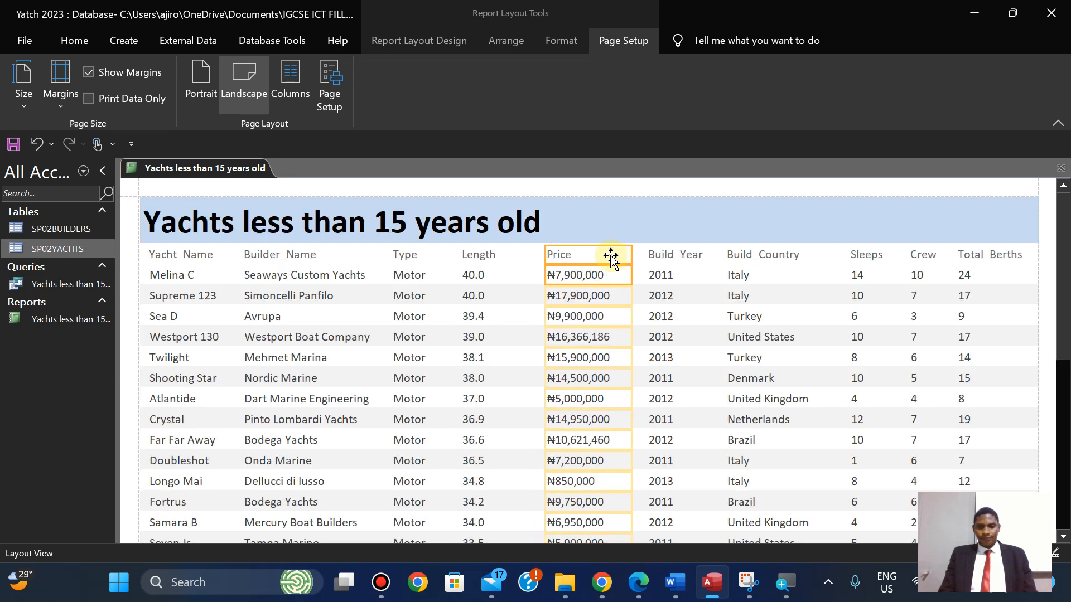
pyautogui.click(478, 256)
pyautogui.click(474, 276)
pyautogui.moveTo(512, 253); pyautogui.dragTo(504, 254)
pyautogui.press('Right')
pyautogui.press('Right')
pyautogui.press('Right')
pyautogui.press('Right')
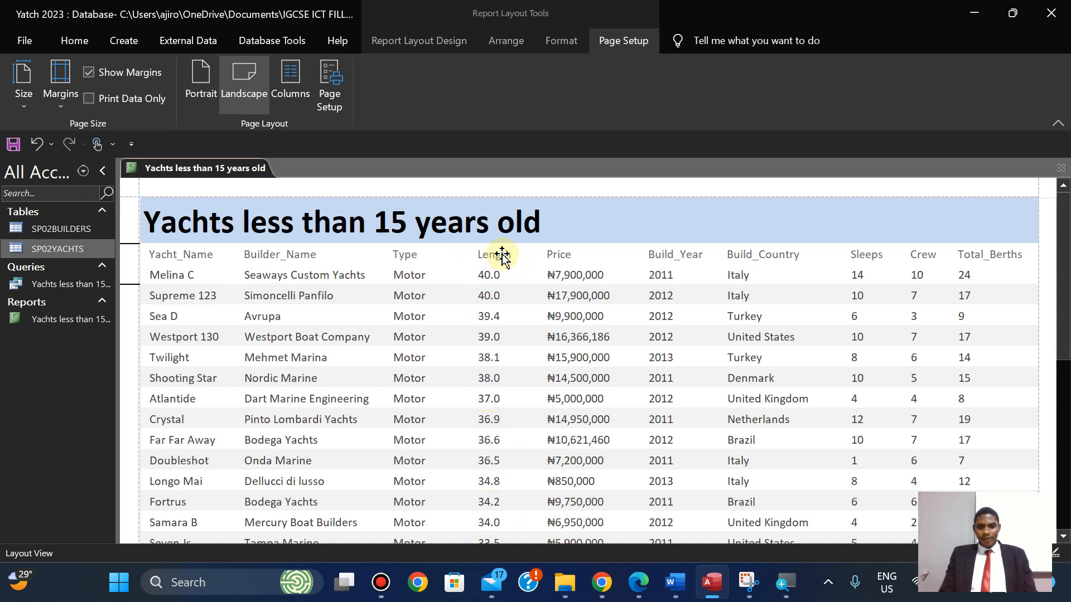
pyautogui.press('Left')
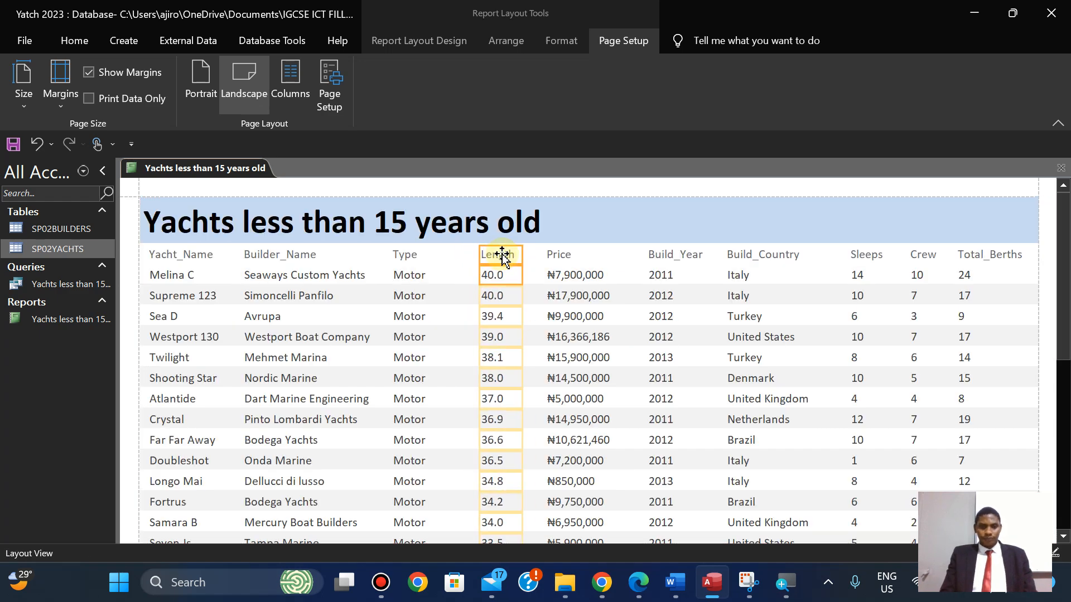
# Shift the Type column a little to the right.
pyautogui.click(408, 256)
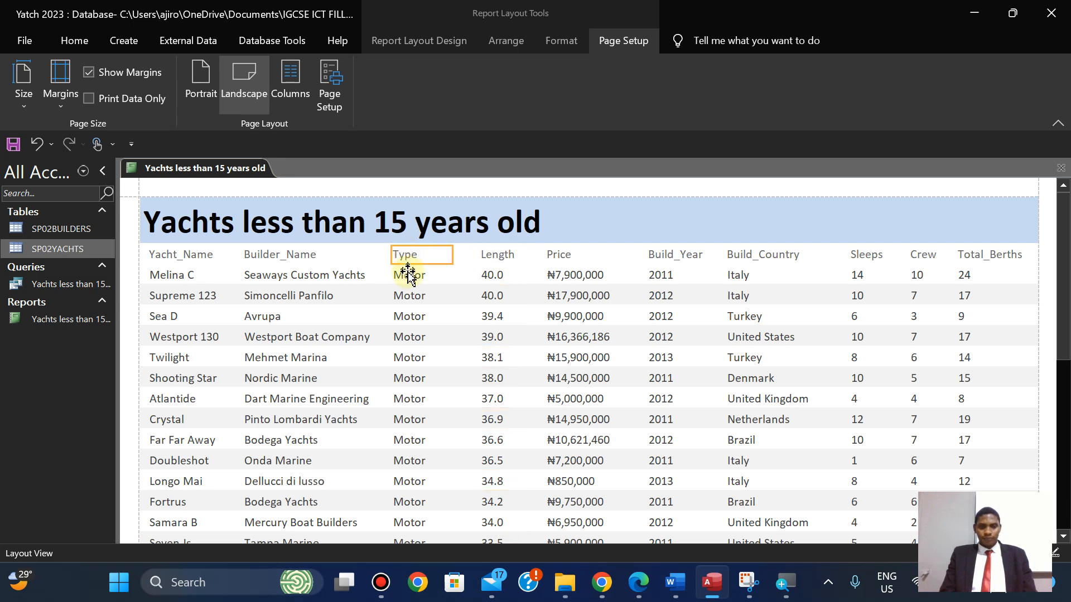
pyautogui.keyDown('shift'); pyautogui.click(408, 275); pyautogui.keyUp('shift')
pyautogui.press('Right')
pyautogui.press('Right')
pyautogui.press('Right')
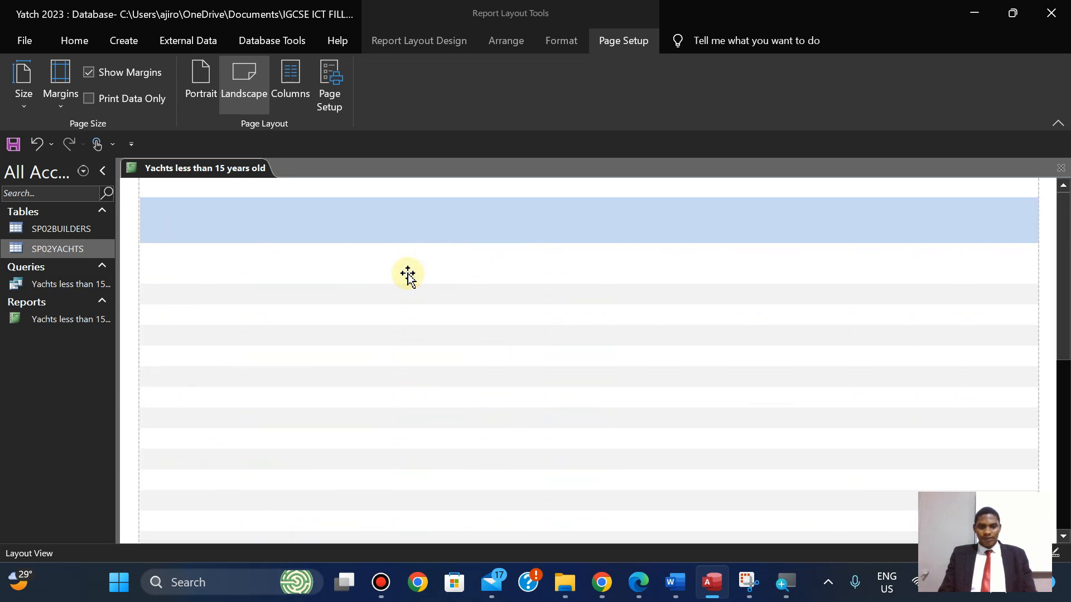
pyautogui.press('Right')
pyautogui.press('Left')
pyautogui.click(306, 254)
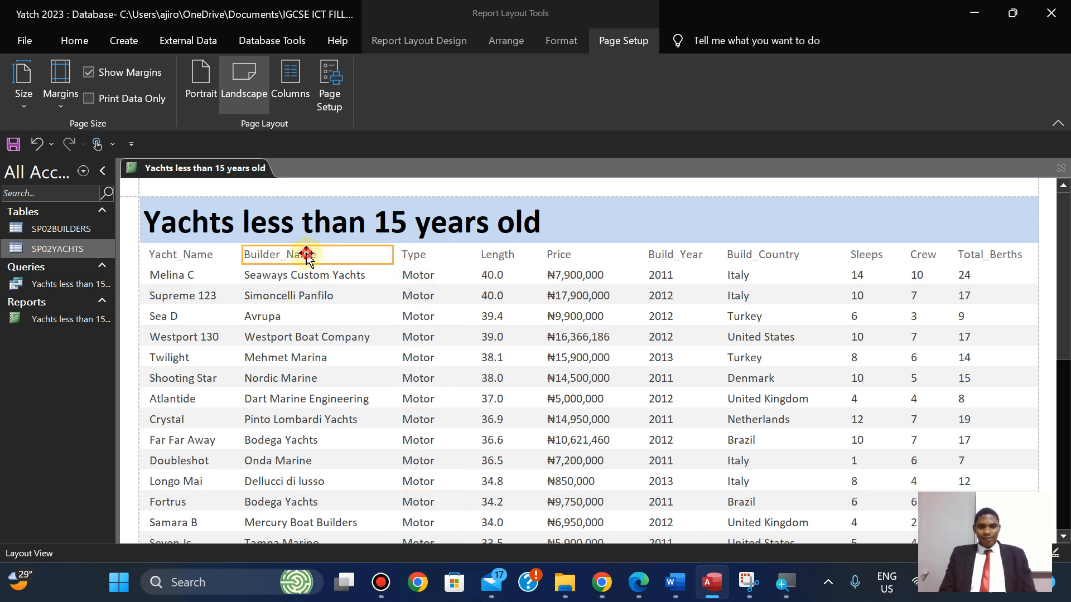
pyautogui.click(327, 277)
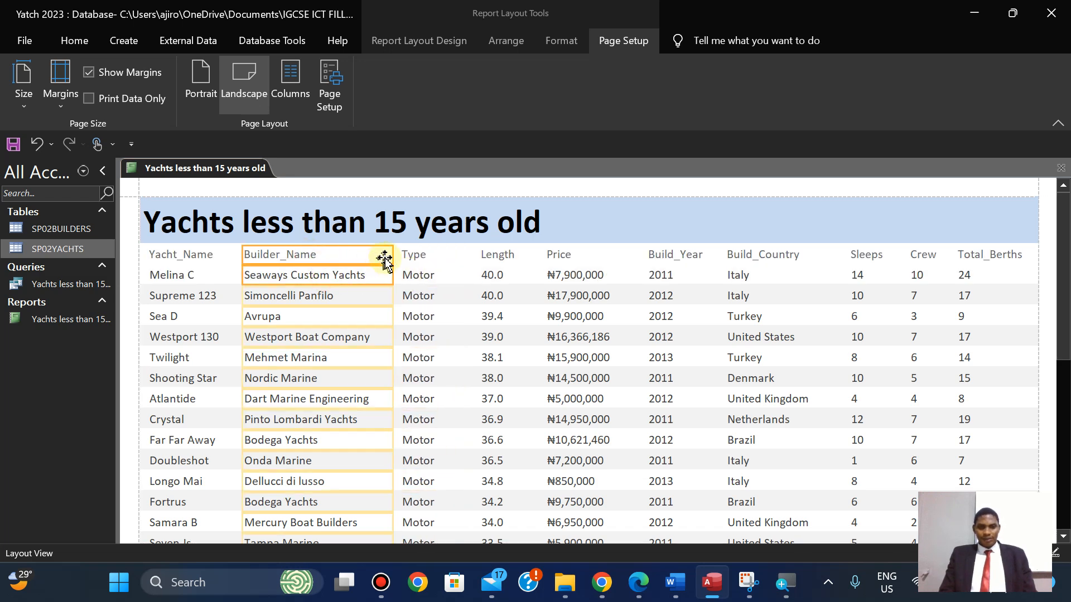
pyautogui.click(429, 257)
pyautogui.click(423, 276)
pyautogui.press('Right')
pyautogui.press('Right')
pyautogui.press('Right')
pyautogui.press('Right')
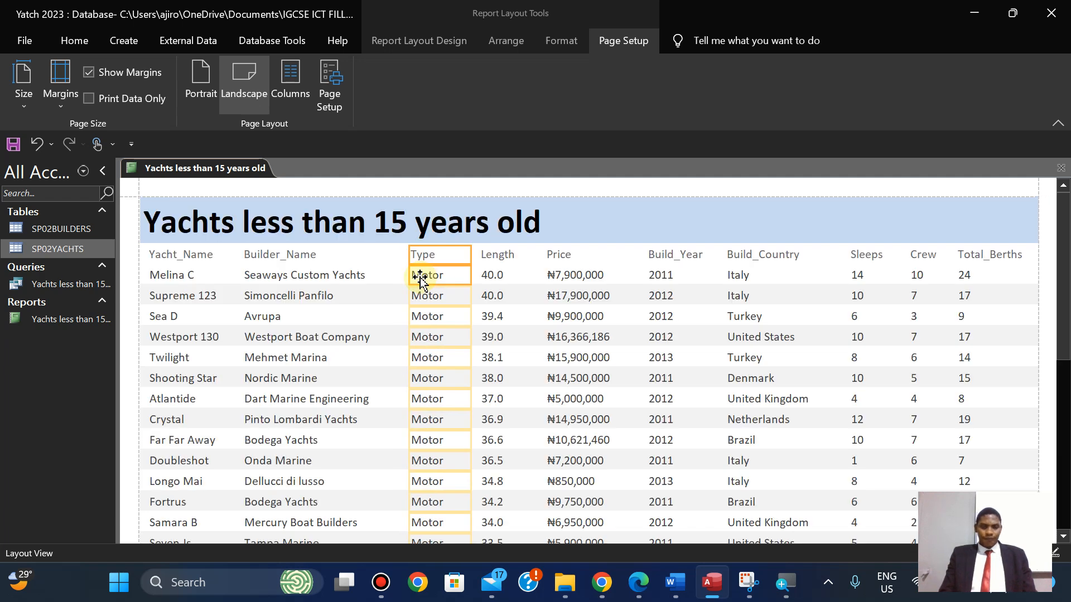
# Widen the Builder_Name column slightly.
pyautogui.click(290, 260)
pyautogui.click(292, 276)
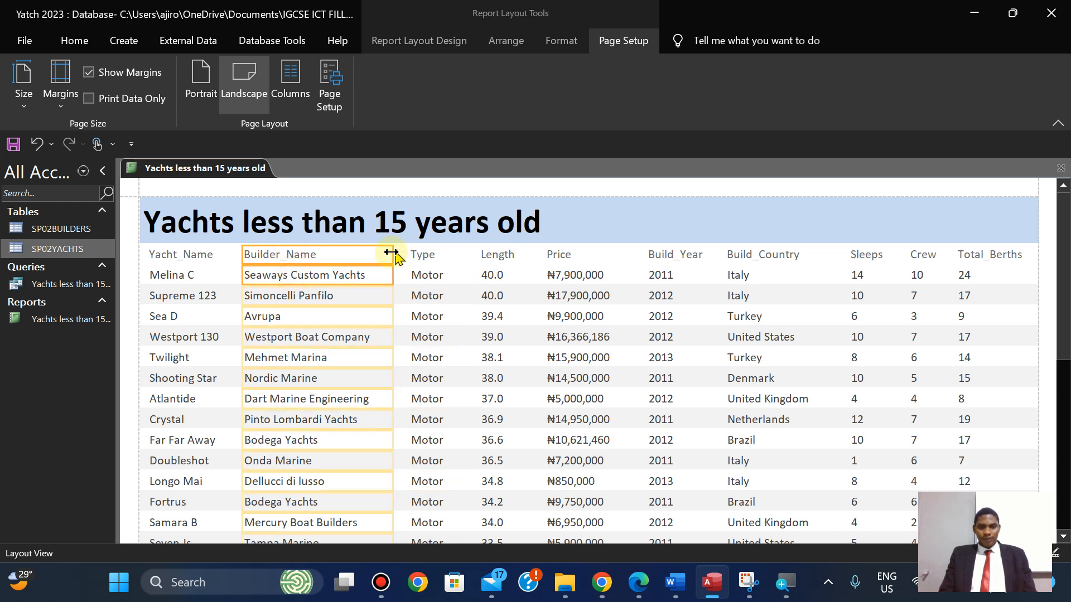
pyautogui.moveTo(392, 253); pyautogui.dragTo(397, 255)
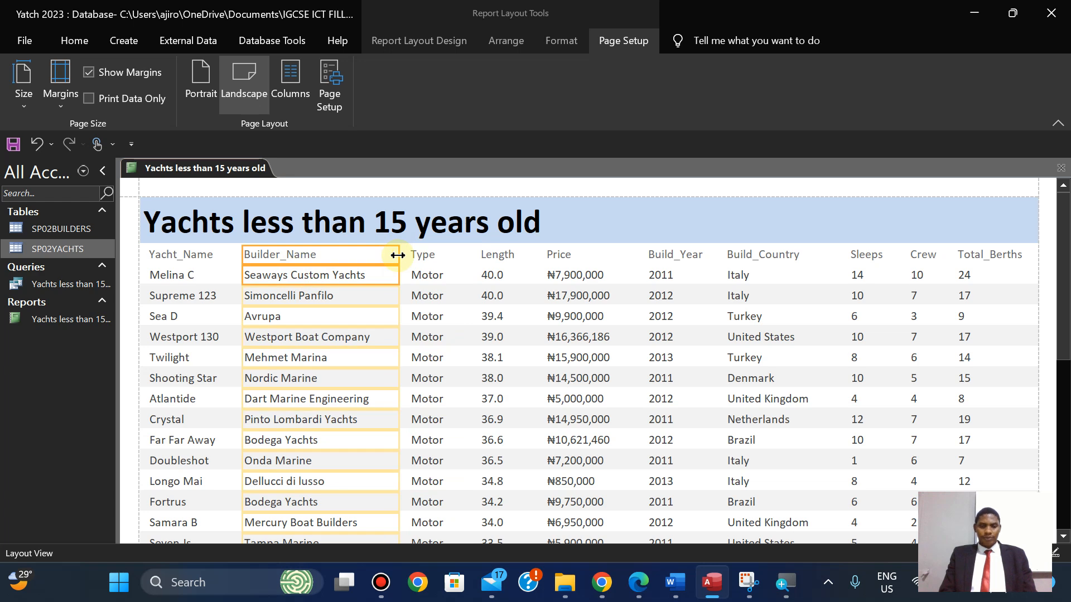
pyautogui.click(560, 187)
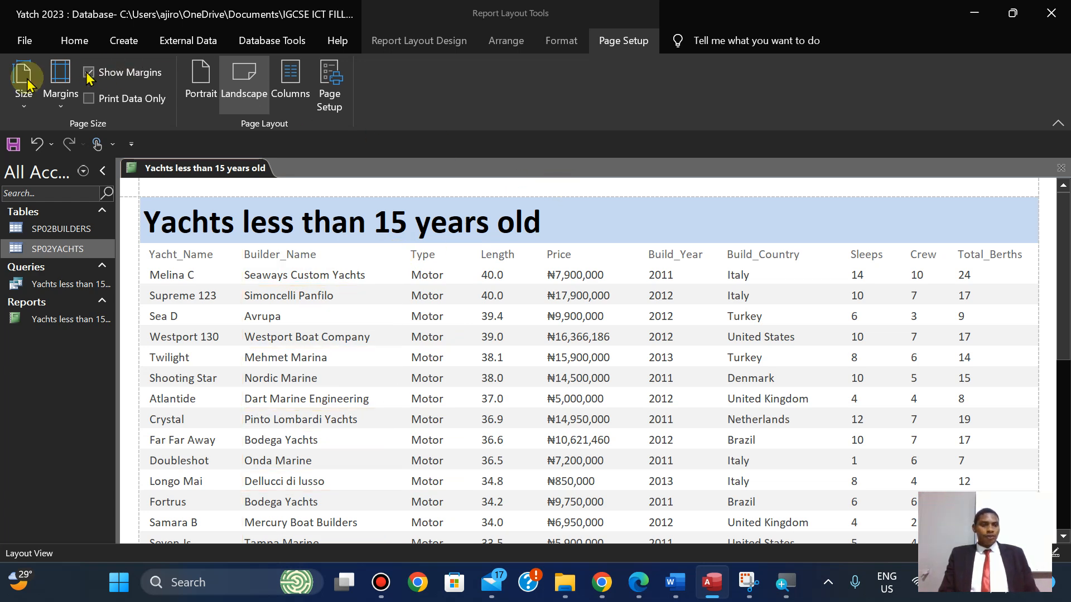
# Scroll the Print Preview down to the last yacht rows and the 'Page 1 of 2' footer.
pyautogui.click(72, 40)
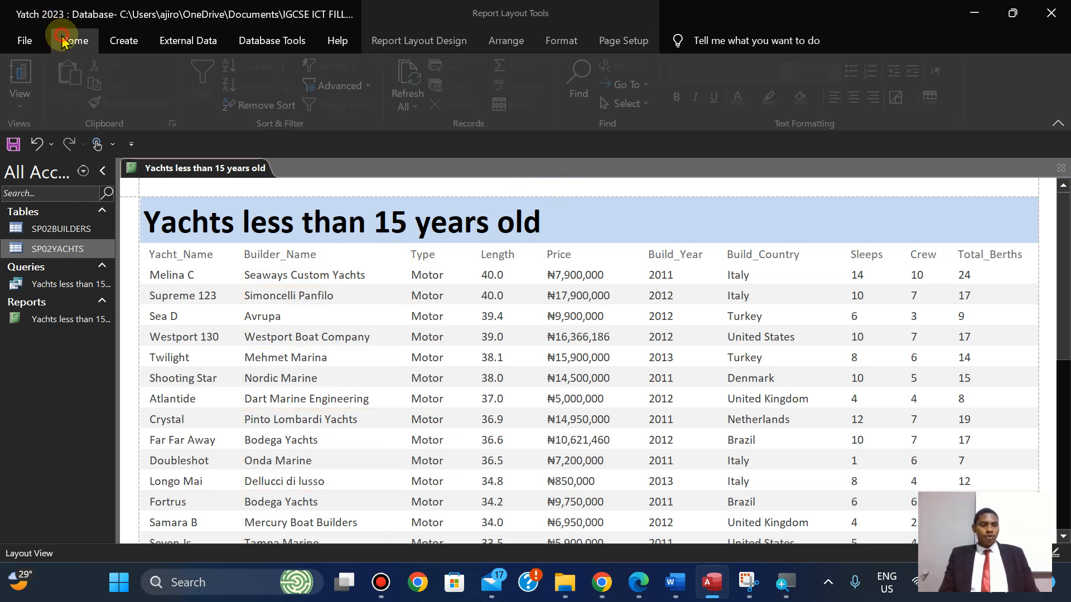
pyautogui.click(23, 89)
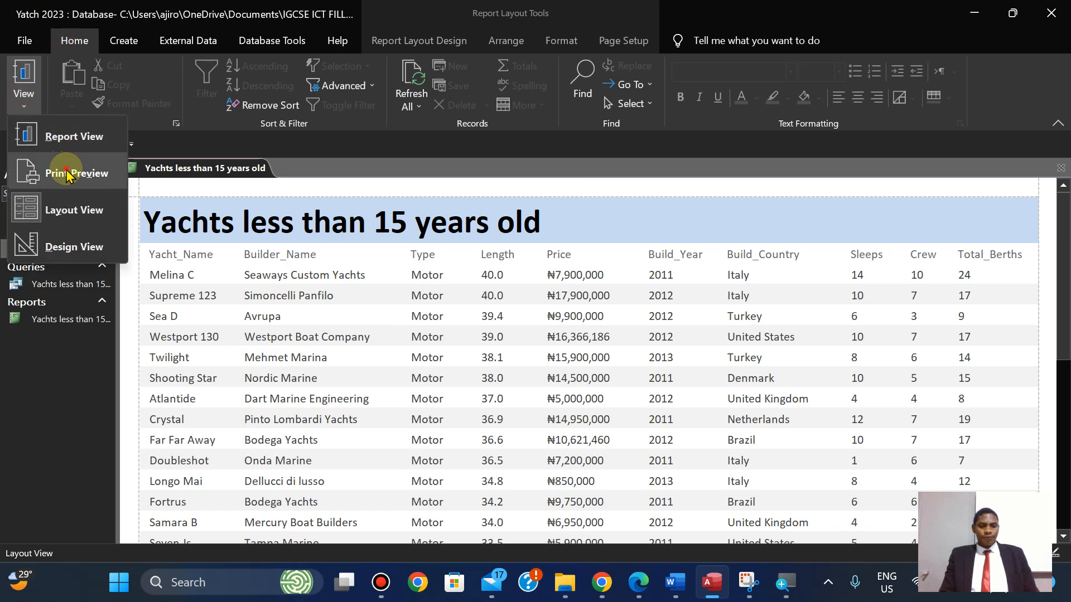
pyautogui.click(73, 173)
pyautogui.moveTo(1065, 248); pyautogui.dragTo(1064, 379)
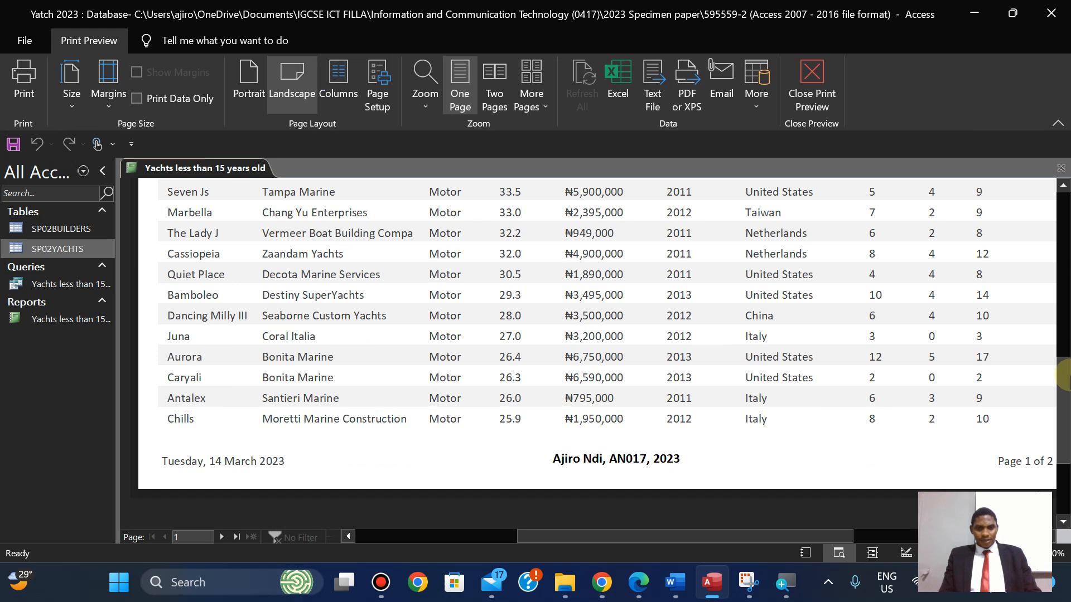
pyautogui.scroll(3, 1064, 378)
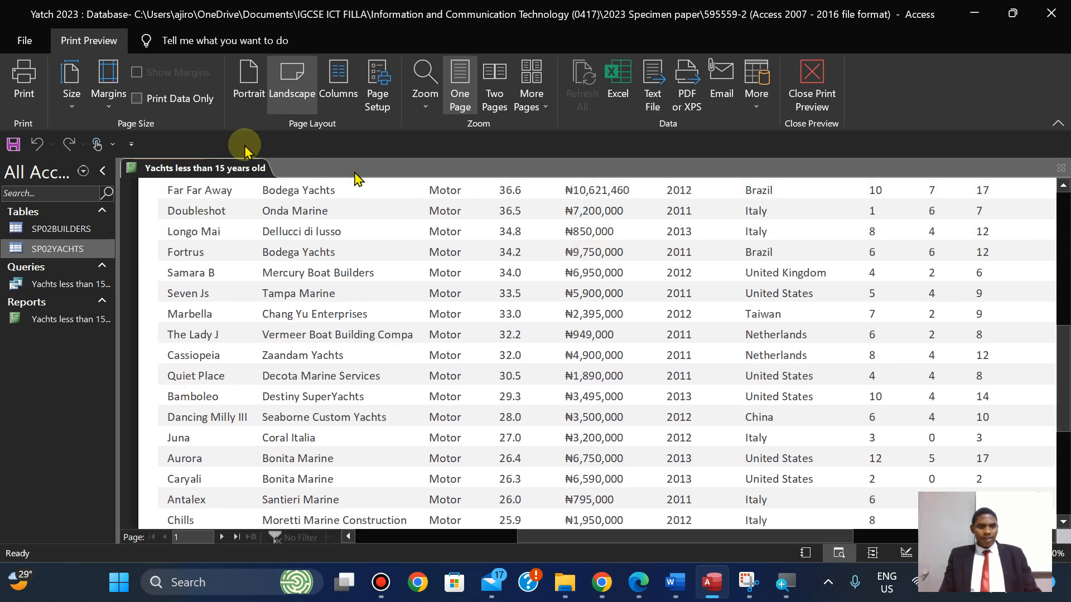
# Back in Layout View, widen the Builder_Name column slightly.
pyautogui.click(812, 91)
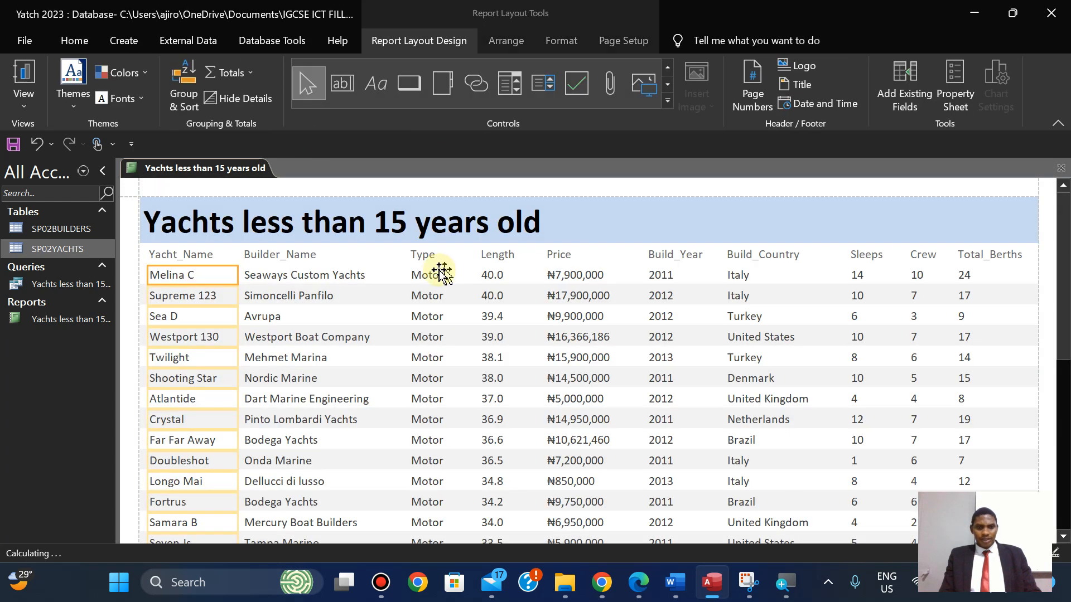
pyautogui.click(294, 254)
pyautogui.click(305, 279)
pyautogui.moveTo(399, 257); pyautogui.dragTo(405, 257)
pyautogui.moveTo(1064, 223)
pyautogui.mouseDown()
pyautogui.moveTo(1064, 312)
pyautogui.moveTo(1064, 213)
pyautogui.mouseUp()
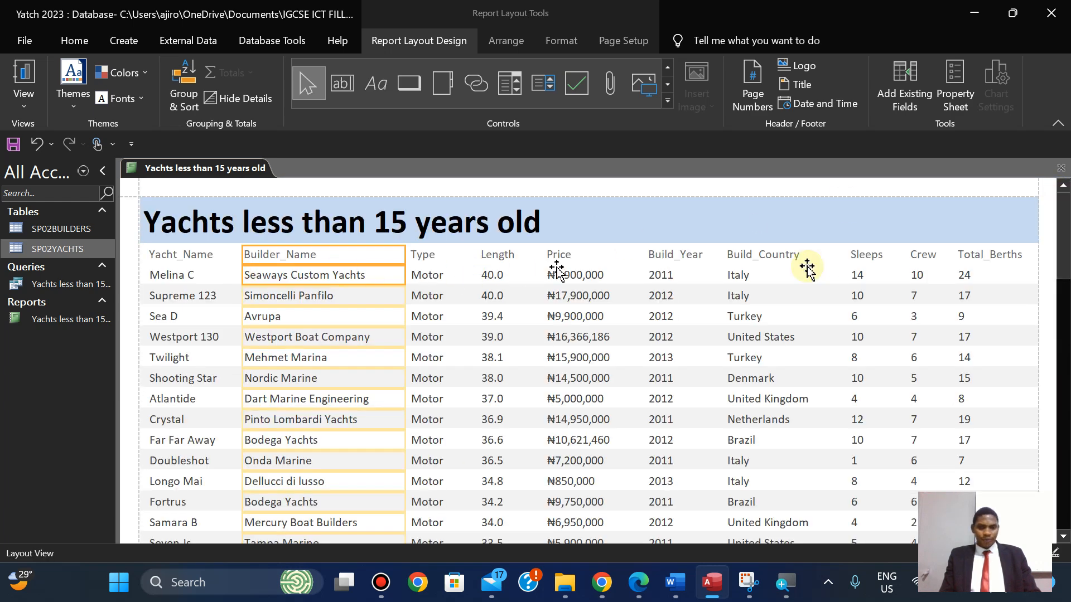
# Nudge the Total_Berths, Crew and Sleeps columns to the right.
pyautogui.click(982, 255)
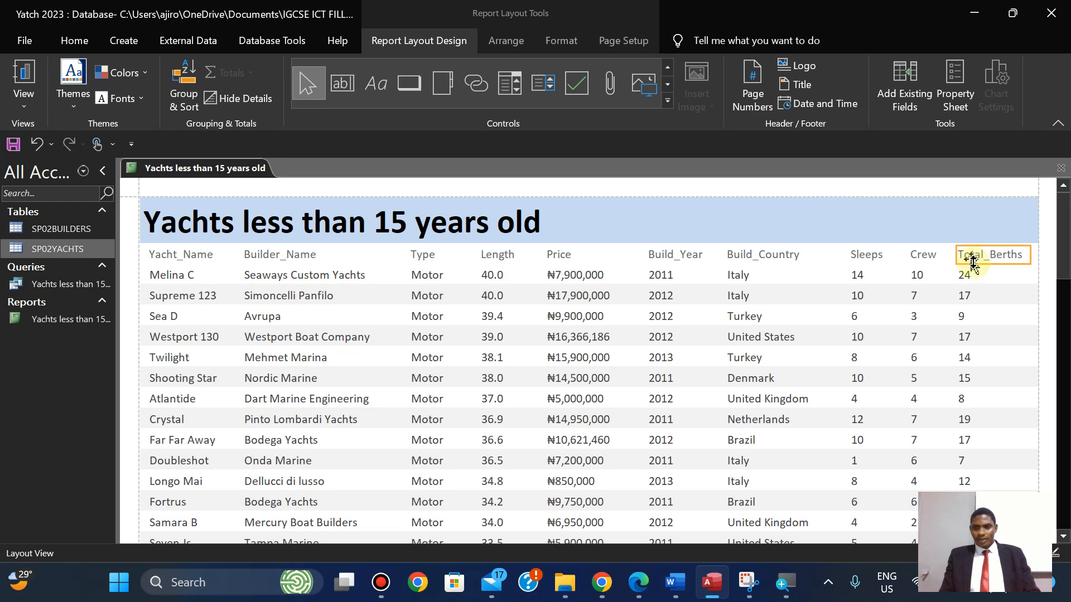
pyautogui.keyDown('shift'); pyautogui.click(964, 279); pyautogui.keyUp('shift')
pyautogui.press('Right')
pyautogui.press('Right')
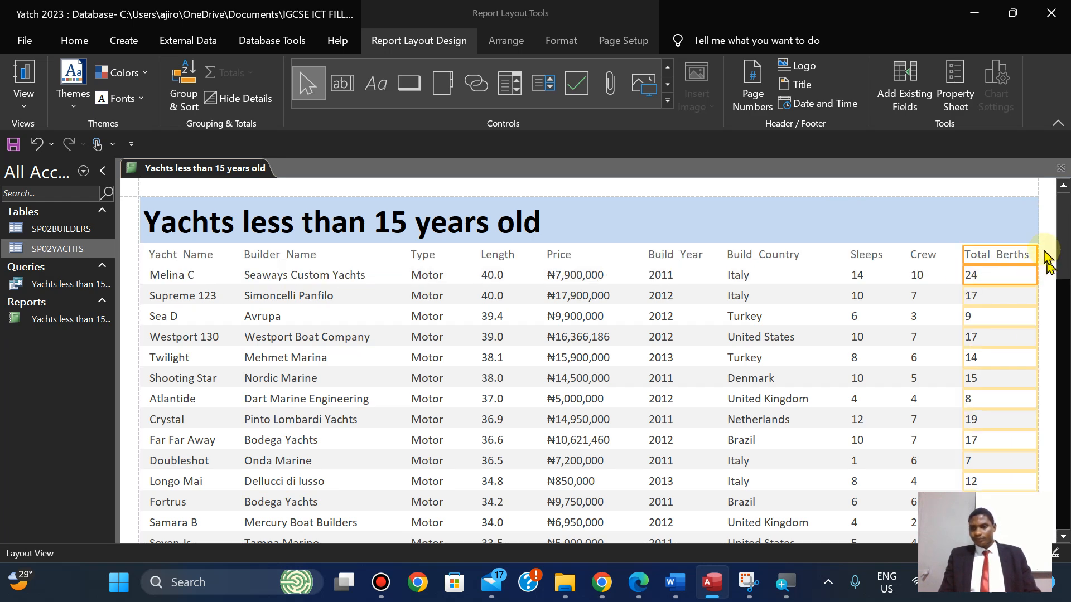
pyautogui.click(921, 257)
pyautogui.keyDown('shift'); pyautogui.click(920, 277); pyautogui.keyUp('shift')
pyautogui.press('Right')
pyautogui.press('Right')
pyautogui.click(863, 258)
pyautogui.keyDown('shift'); pyautogui.click(858, 274); pyautogui.keyUp('shift')
pyautogui.press('Right')
pyautogui.press('Right')
pyautogui.press('Right')
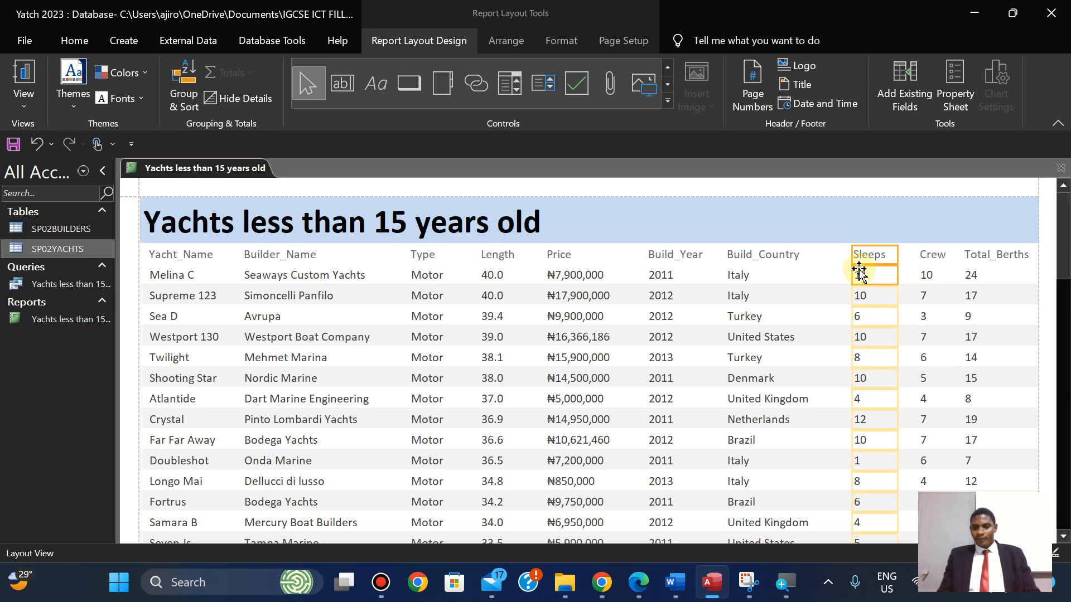
pyautogui.press('Right')
pyautogui.press('Left')
# Nudge the Build_Country, Build_Year and Price columns to the right.
pyautogui.click(747, 256)
pyautogui.keyDown('shift'); pyautogui.click(745, 276); pyautogui.keyUp('shift')
pyautogui.press('Right')
pyautogui.press('Right')
pyautogui.press('Right')
pyautogui.press('Right')
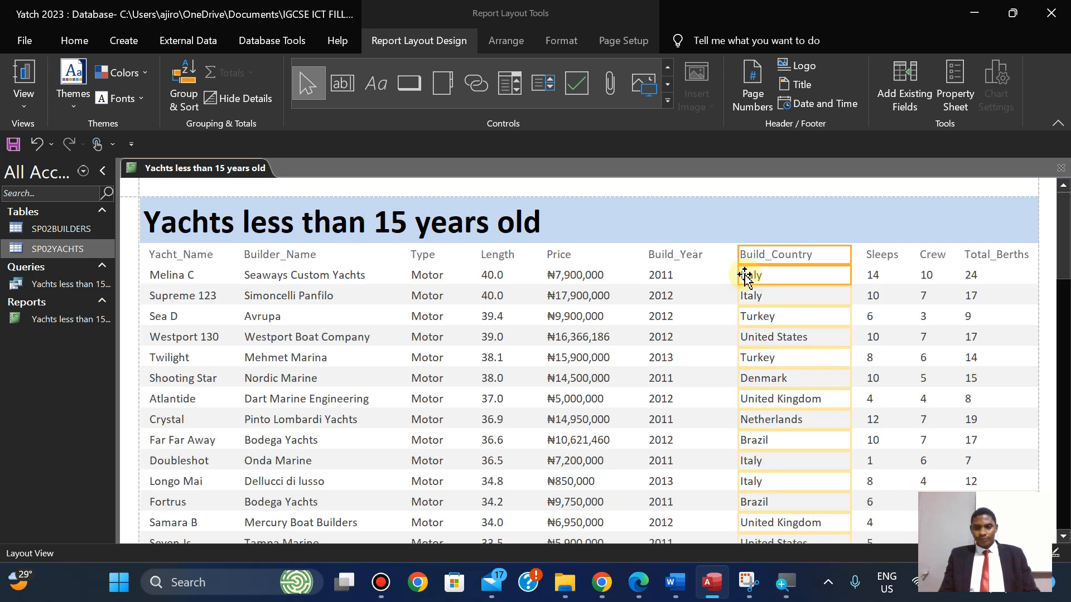
pyautogui.click(674, 260)
pyautogui.keyDown('shift'); pyautogui.click(667, 275); pyautogui.keyUp('shift')
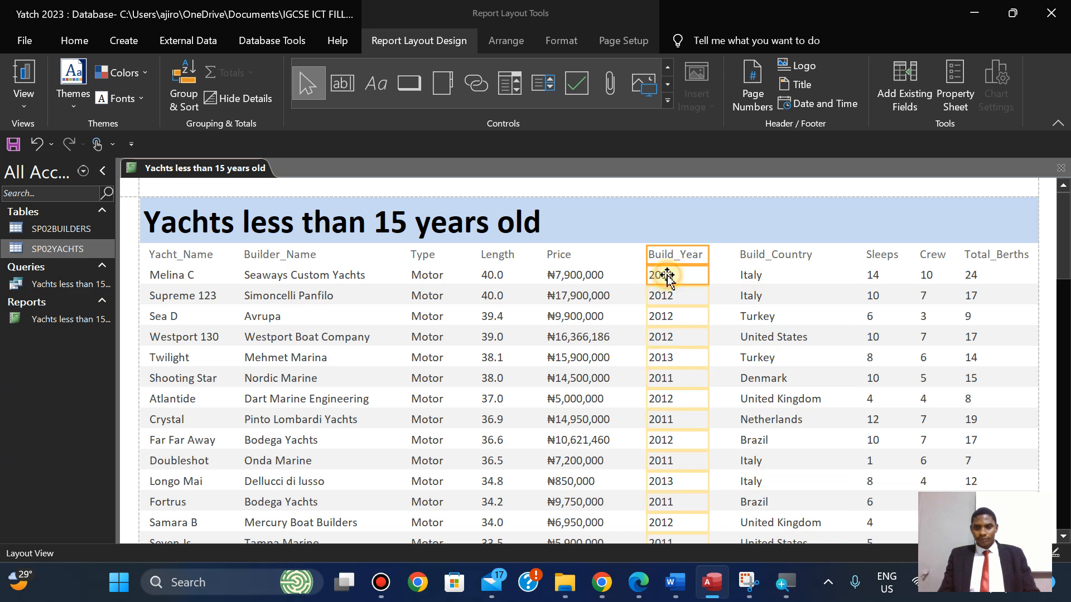
pyautogui.press('Right')
pyautogui.press('Right')
pyautogui.press('Right')
pyautogui.press('Right')
pyautogui.press('Right')
pyautogui.press('Right')
pyautogui.press('Right')
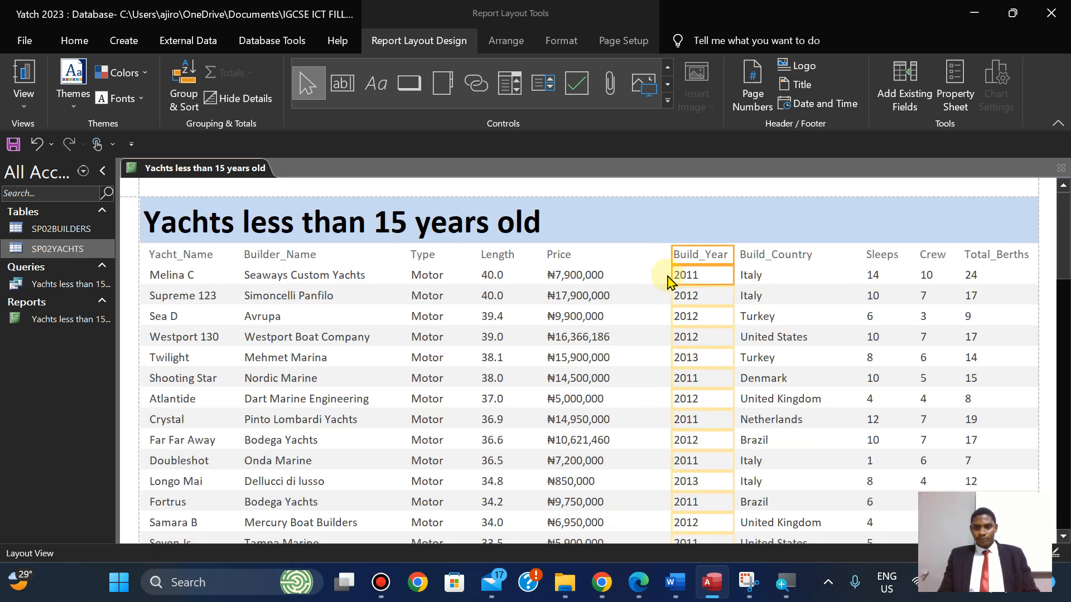
pyautogui.click(556, 256)
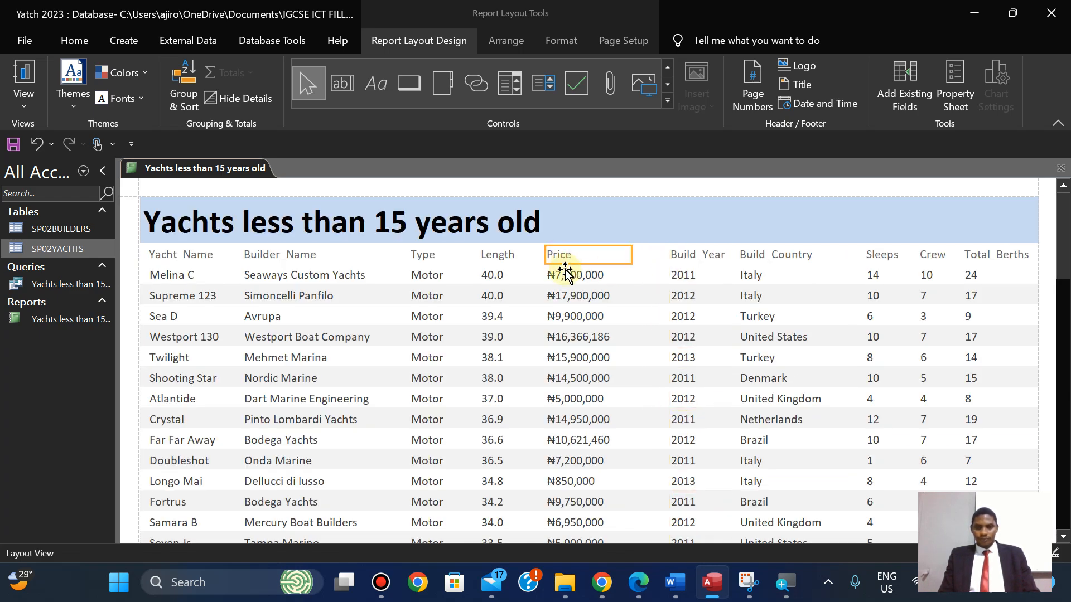
pyautogui.keyDown('shift'); pyautogui.click(565, 274); pyautogui.keyUp('shift')
pyautogui.press('Right')
pyautogui.press('Right')
pyautogui.press('Right')
pyautogui.press('Right')
pyautogui.press('Right')
pyautogui.press('Right')
pyautogui.press('Right')
pyautogui.press('Right')
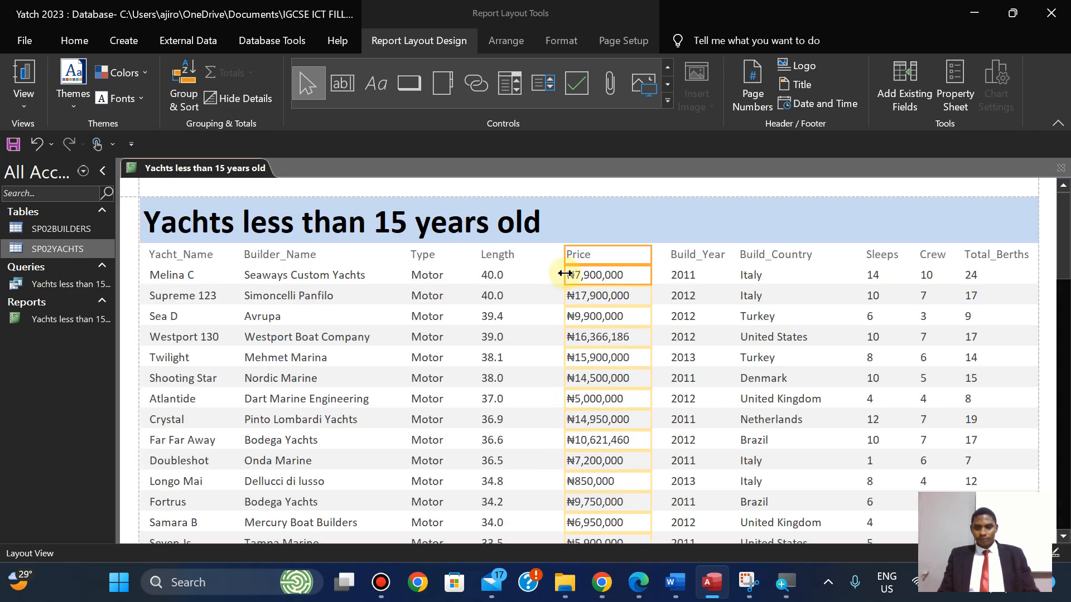
pyautogui.click(565, 277)
pyautogui.press('Right')
# Move Length and Type right and widen Builder_Name so builder names show in full.
pyautogui.click(497, 257)
pyautogui.keyDown('shift'); pyautogui.click(492, 281); pyautogui.keyUp('shift')
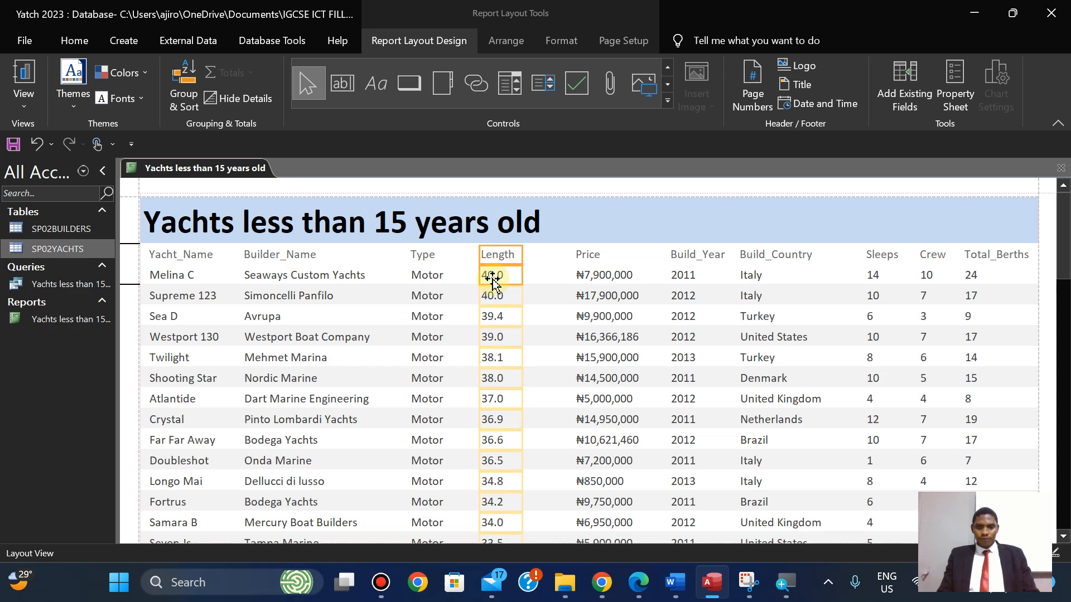
pyautogui.press('Right')
pyautogui.press('Right')
pyautogui.press('Right')
pyautogui.press('Right')
pyautogui.press('Right')
pyautogui.press('Right')
pyautogui.press('Right')
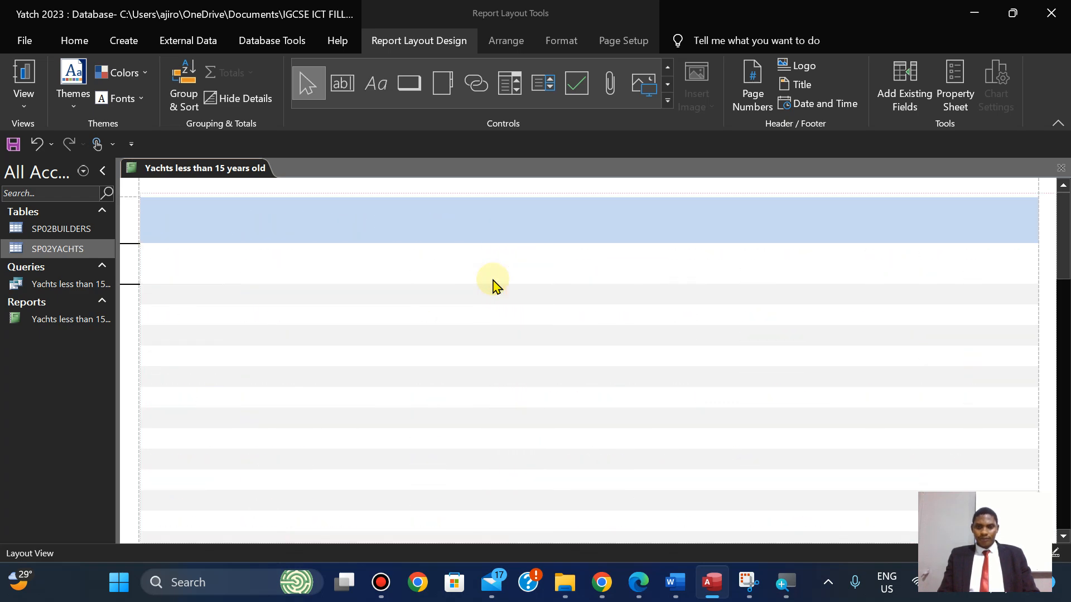
pyautogui.click(430, 254)
pyautogui.keyDown('shift'); pyautogui.click(424, 276); pyautogui.keyUp('shift')
pyautogui.press('Right')
pyautogui.press('Right')
pyautogui.press('Right')
pyautogui.press('Right')
pyautogui.press('Right')
pyautogui.press('Right')
pyautogui.press('Right')
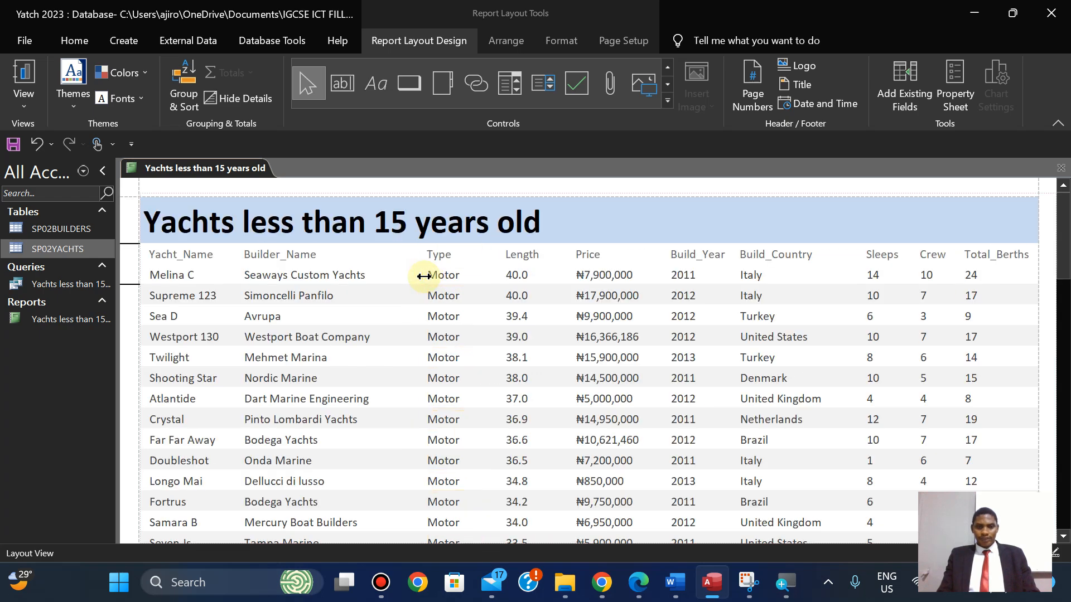
pyautogui.click(287, 253)
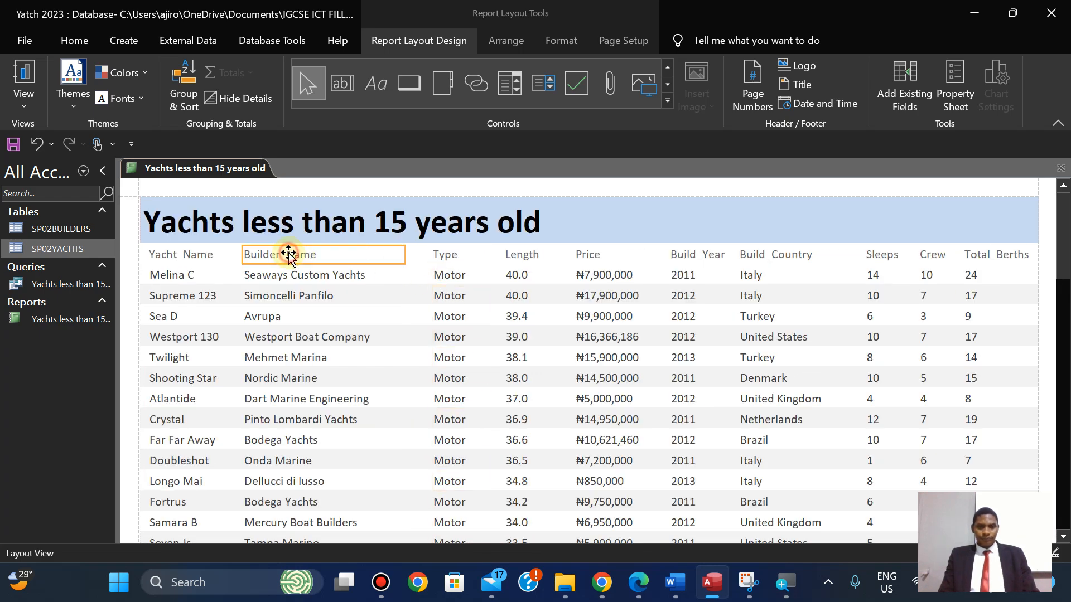
pyautogui.keyDown('shift'); pyautogui.click(306, 278); pyautogui.keyUp('shift')
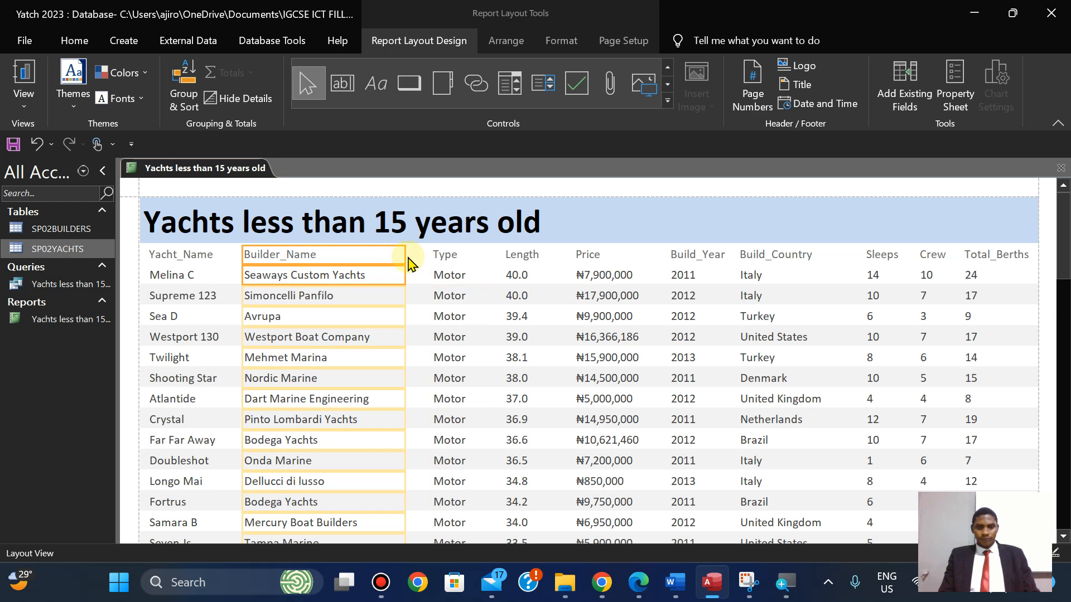
pyautogui.moveTo(404, 255); pyautogui.dragTo(420, 258)
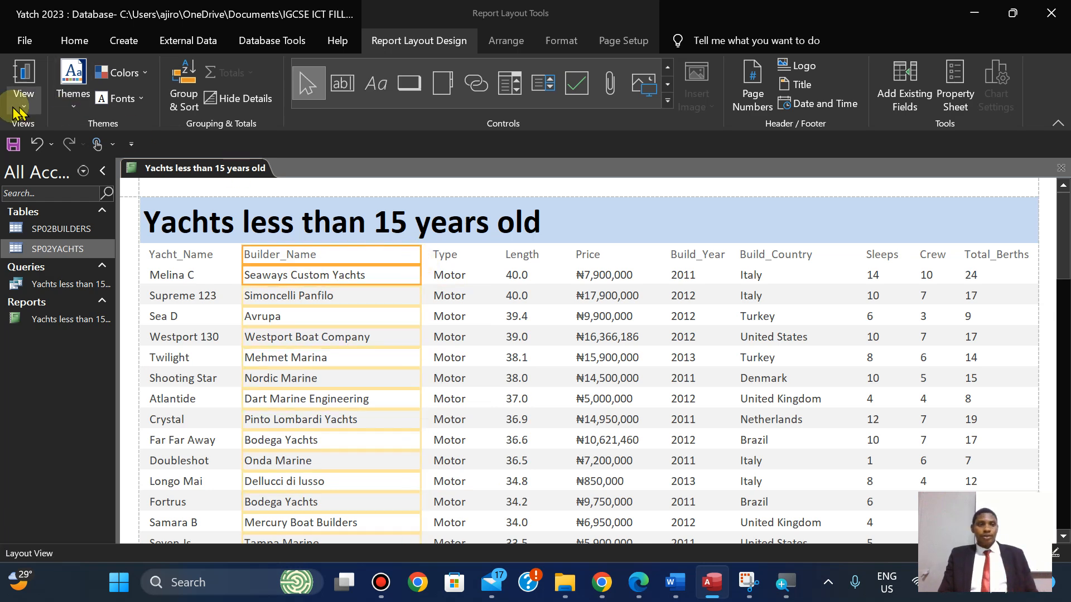
# Check in Print Preview that all ten columns fit, then view page 2.
pyautogui.click(12, 108)
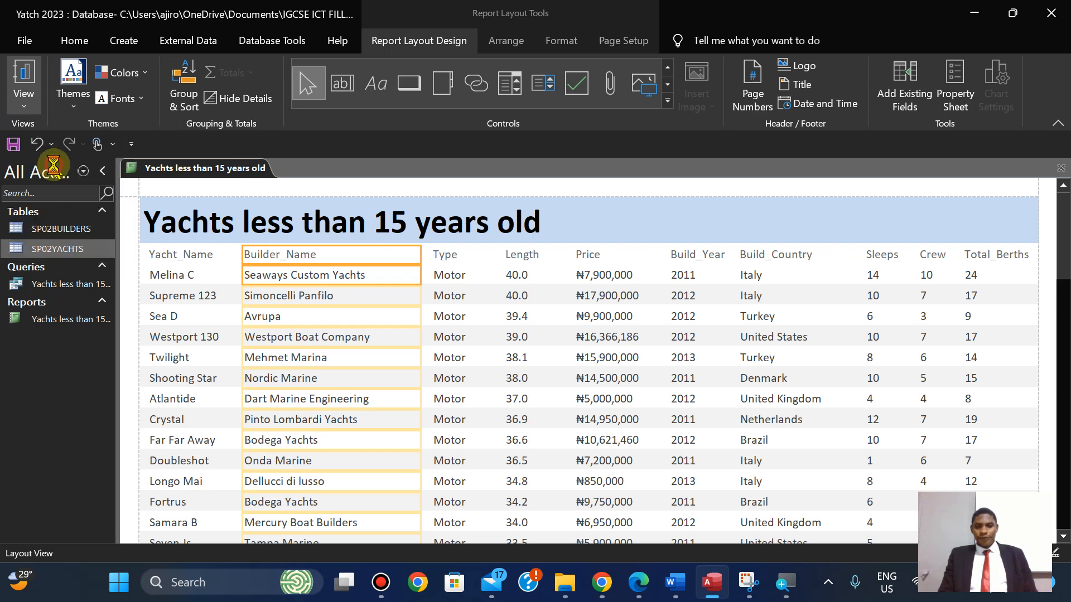
pyautogui.click(54, 171)
pyautogui.moveTo(1065, 341); pyautogui.dragTo(1058, 399)
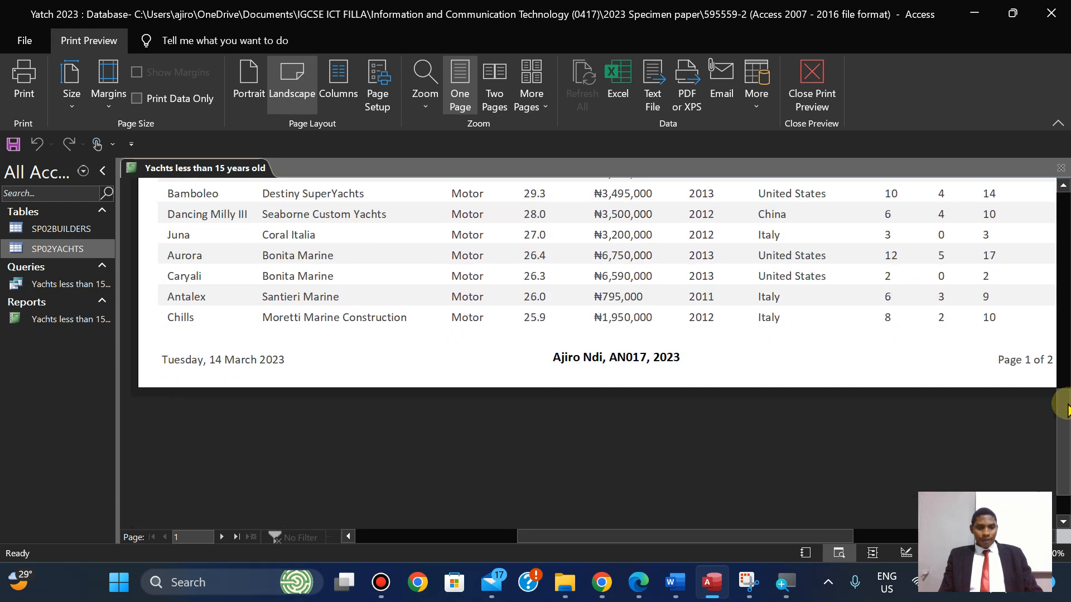
pyautogui.click(222, 537)
pyautogui.moveTo(1066, 427); pyautogui.dragTo(1066, 284)
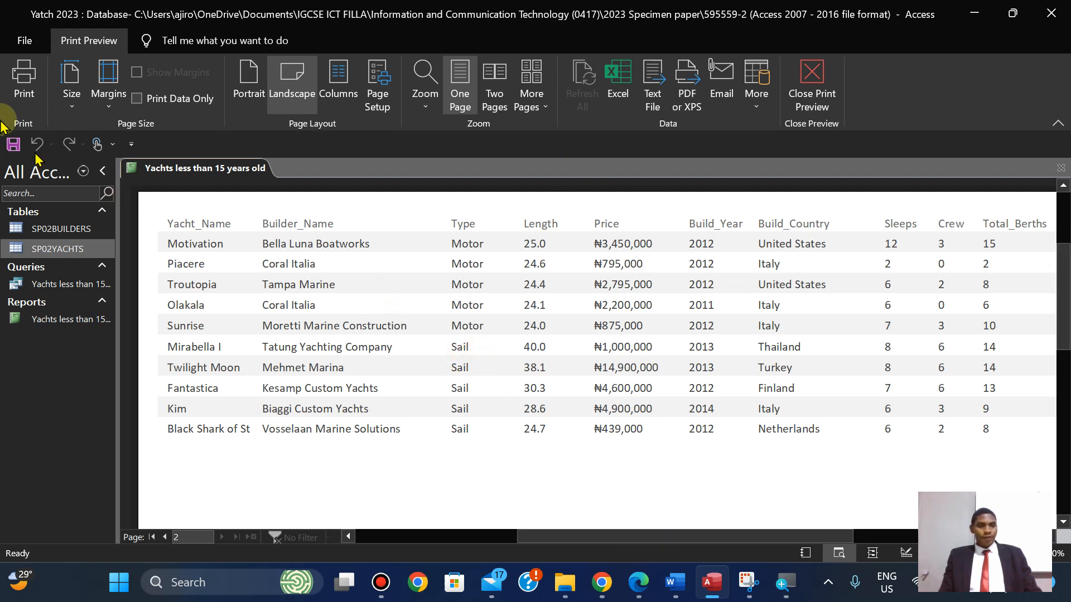
# Print the report with Microsoft Print to PDF, saving it as 'PRINTOUT 3'.
pyautogui.click(22, 83)
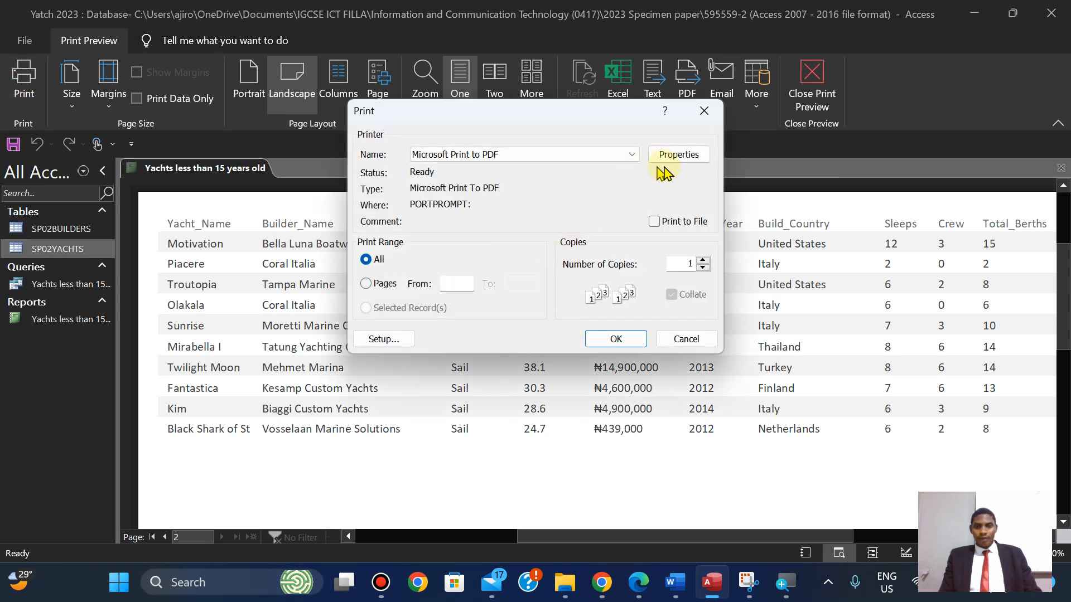
pyautogui.click(626, 341)
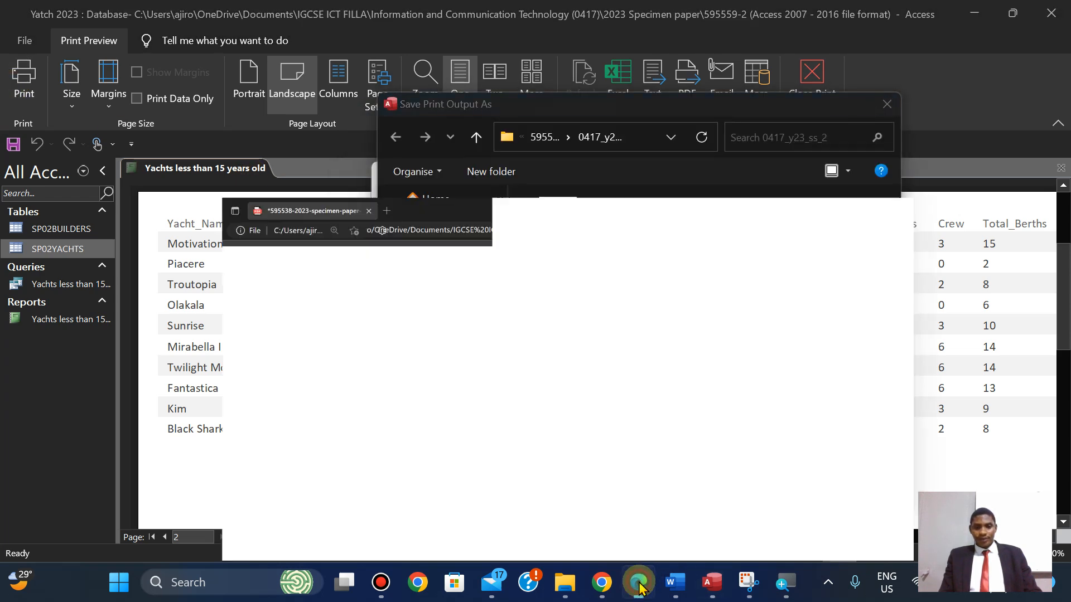
pyautogui.click(640, 584)
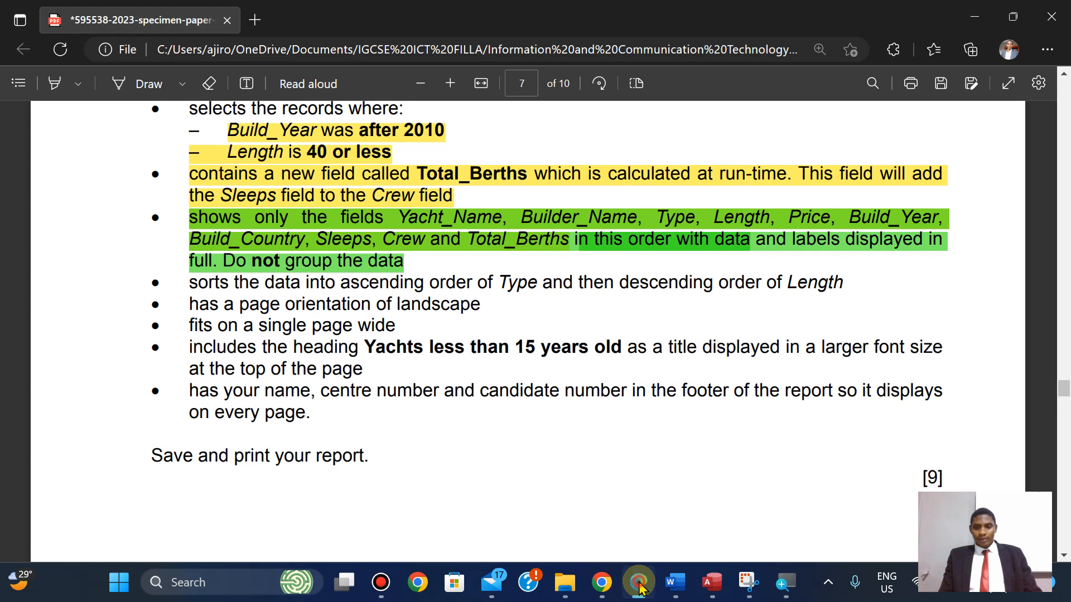
pyautogui.click(639, 588)
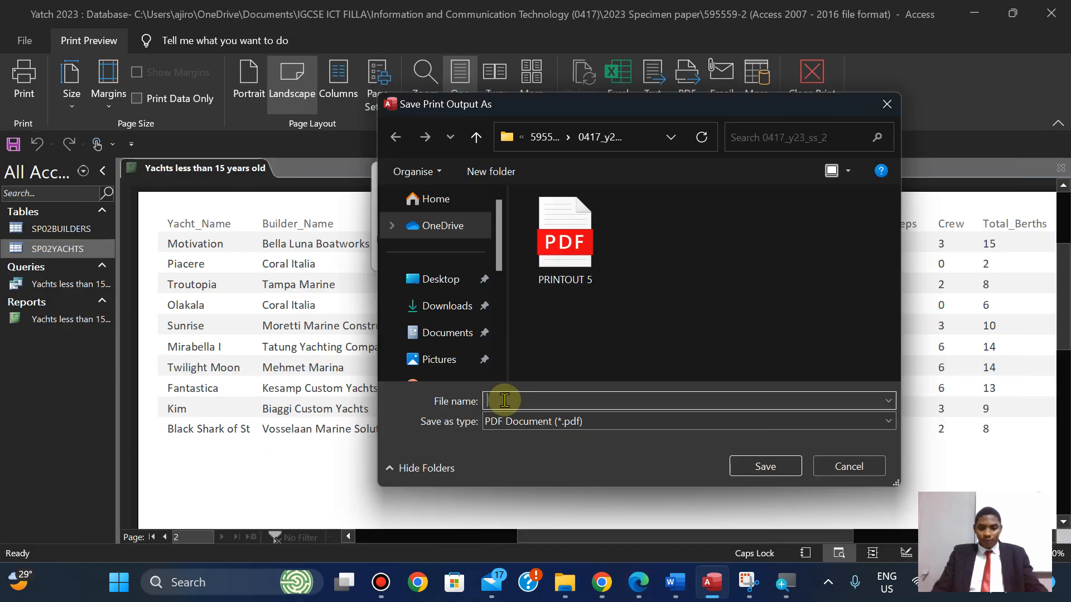
pyautogui.write('PRINTOUT 3')
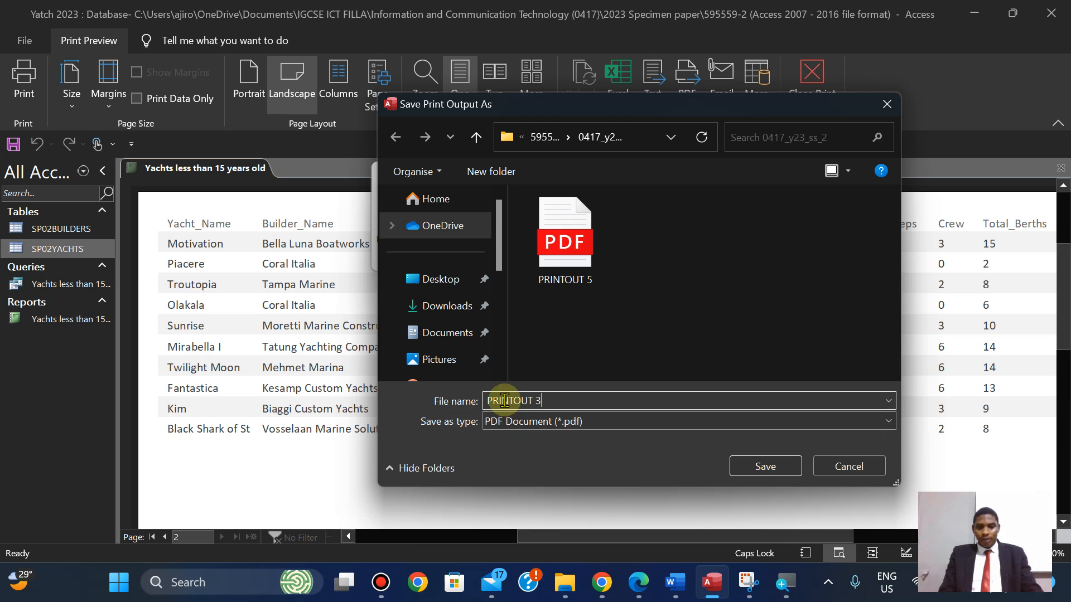
pyautogui.click(745, 475)
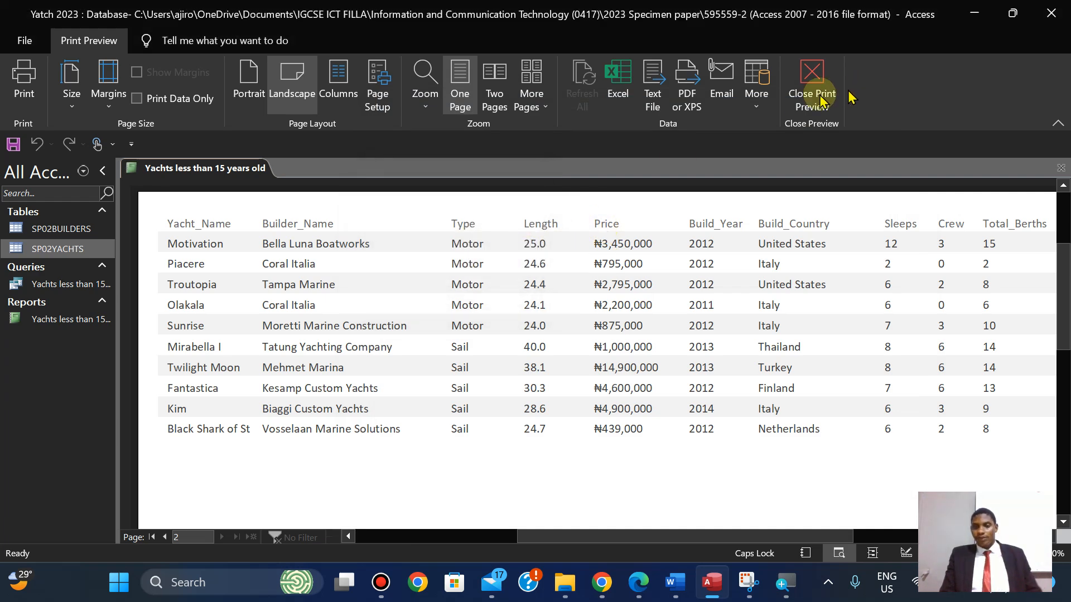
# Bring up the specimen paper in Edge and scroll to question 23.
pyautogui.click(636, 587)
pyautogui.press('Down')
pyautogui.press('Down')
pyautogui.press('Down')
pyautogui.press('Down')
pyautogui.press('Down')
pyautogui.press('Down')
pyautogui.press('Down')
pyautogui.press('Down')
pyautogui.press('Down')
pyautogui.press('Down')
pyautogui.press('Down')
pyautogui.press('Down')
pyautogui.press('Down')
pyautogui.press('Down')
pyautogui.press('Down')
pyautogui.press('Down')
pyautogui.press('Down')
pyautogui.press('Down')
pyautogui.press('Down')
pyautogui.press('Down')
pyautogui.press('Down')
pyautogui.press('Down')
pyautogui.press('Down')
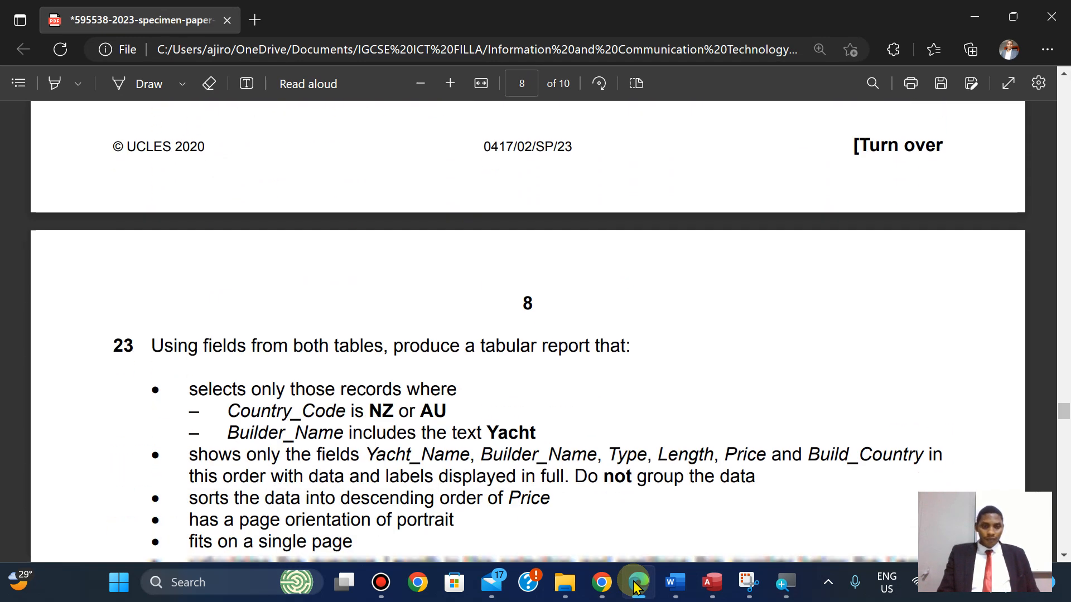
pyautogui.press('Up')
pyautogui.press('Up')
pyautogui.press('Up')
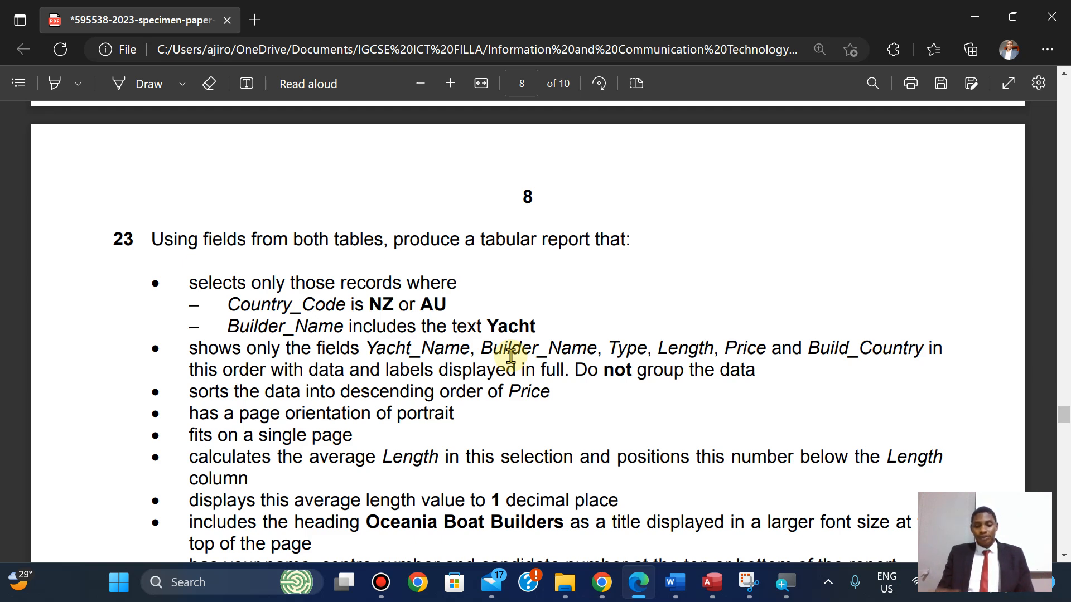
pyautogui.scroll(-2, 511, 356)
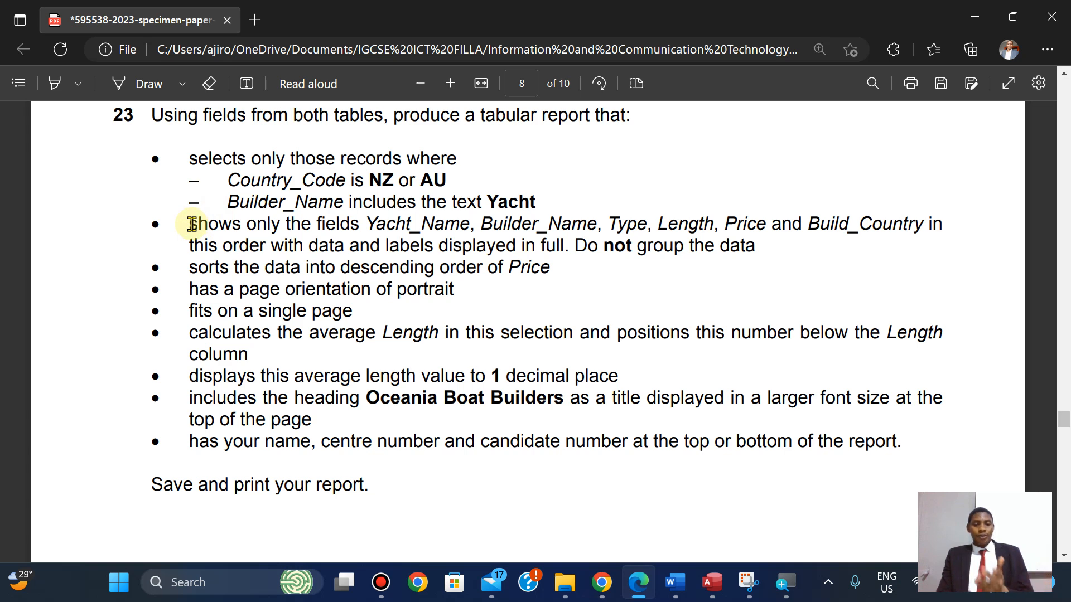
# Highlight question 23's required-fields sentence in yellow, then return to Access.
pyautogui.moveTo(191, 223); pyautogui.dragTo(268, 248)
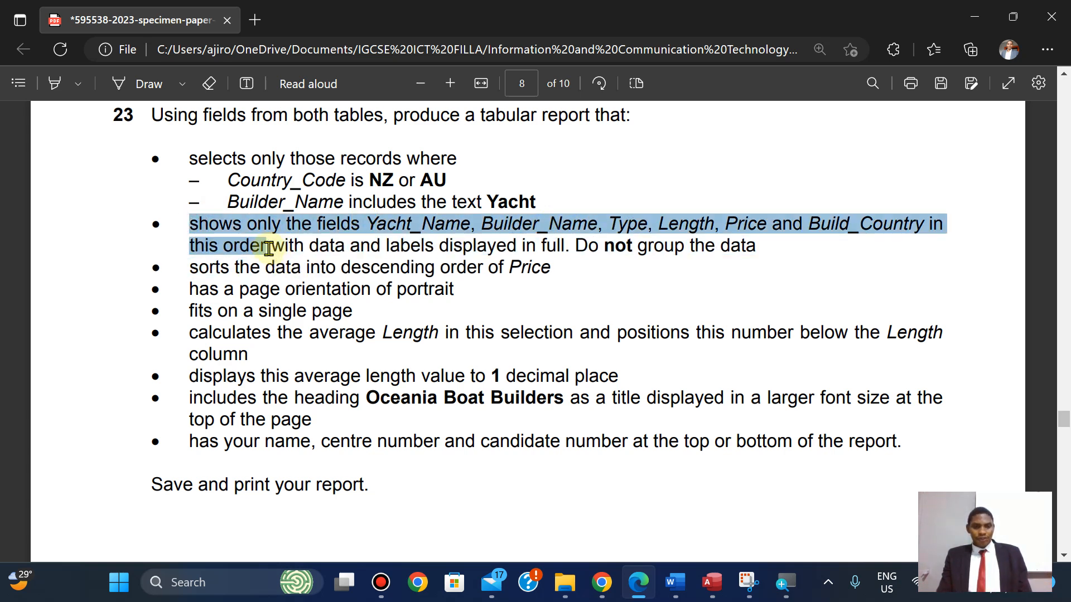
pyautogui.rightClick(297, 171)
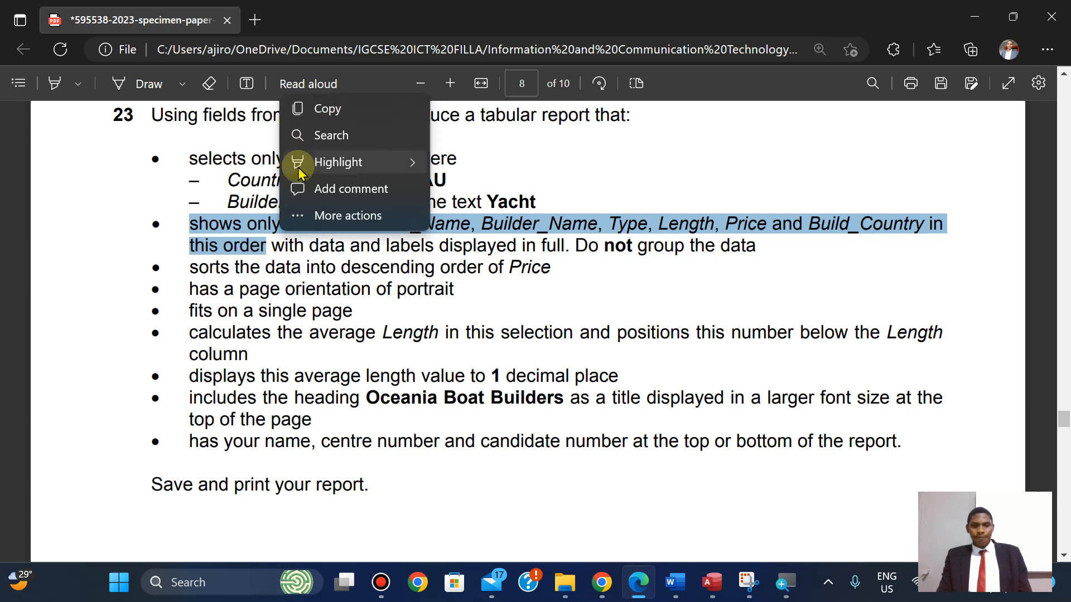
pyautogui.moveTo(305, 167)
pyautogui.click(483, 164)
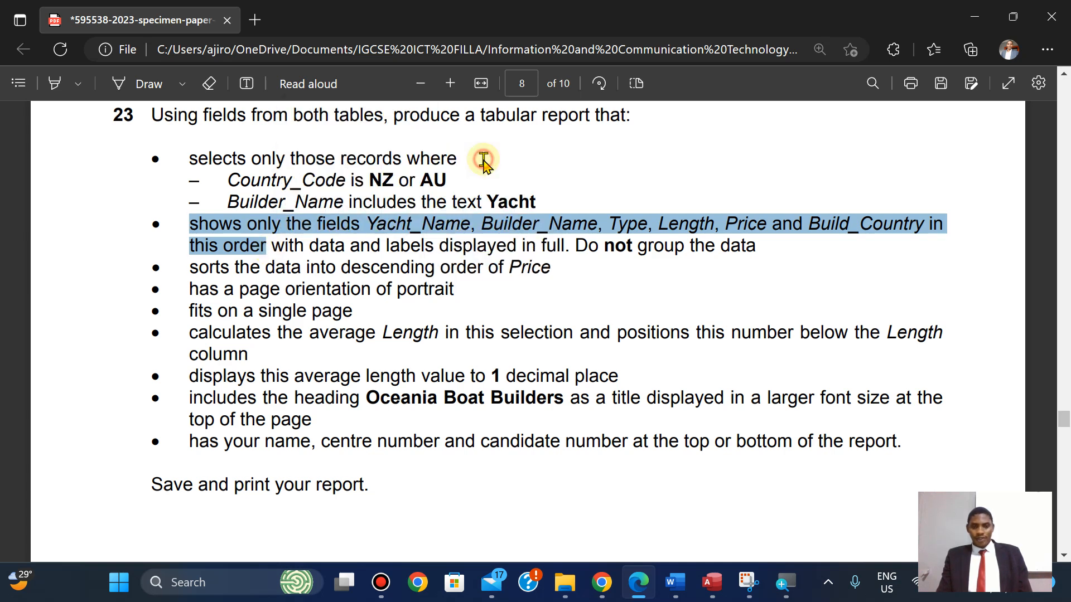
pyautogui.click(706, 589)
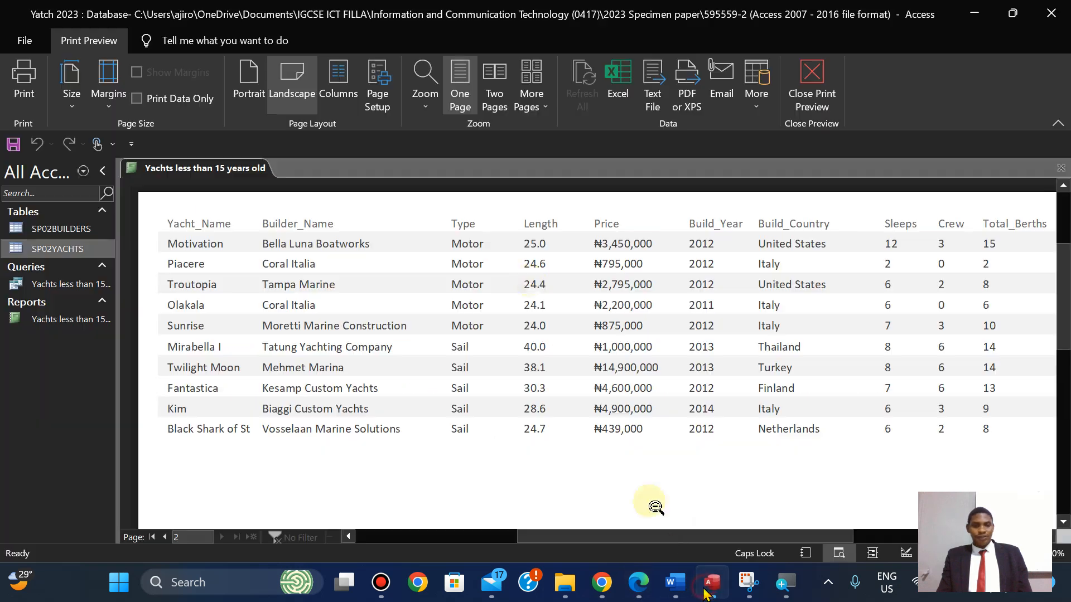
pyautogui.rightClick(203, 168)
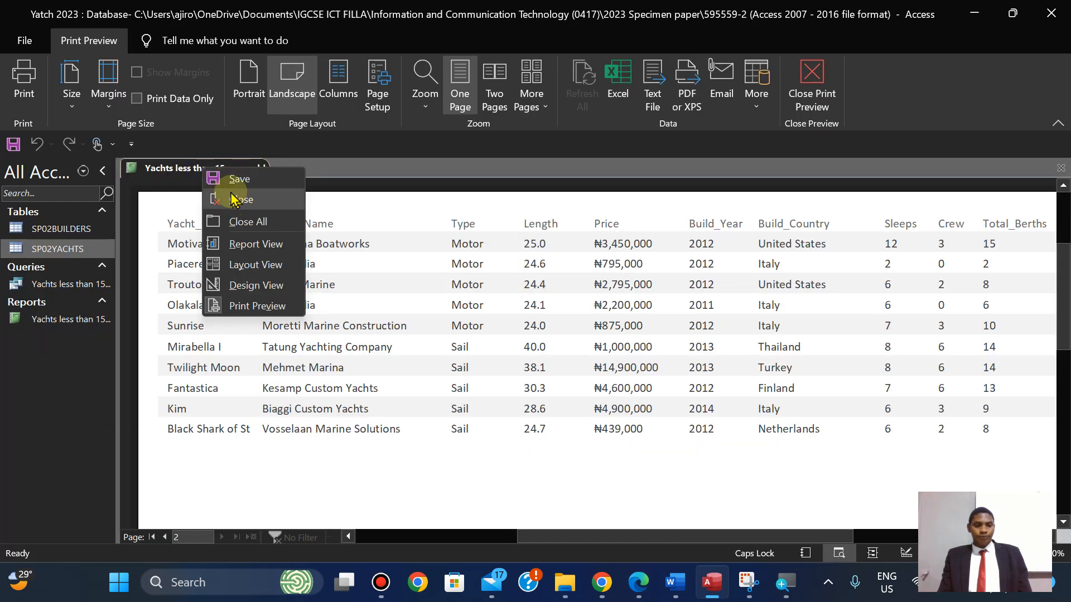
# Save and close the report, then start a new query with the Simple Query Wizard.
pyautogui.click(228, 178)
pyautogui.rightClick(187, 170)
pyautogui.click(224, 203)
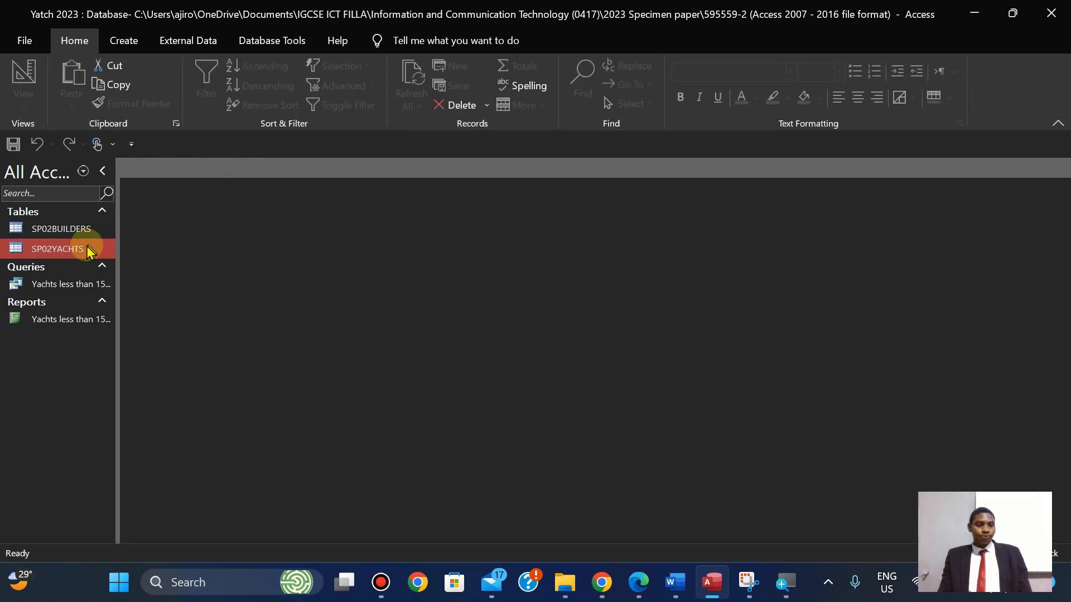
pyautogui.click(124, 40)
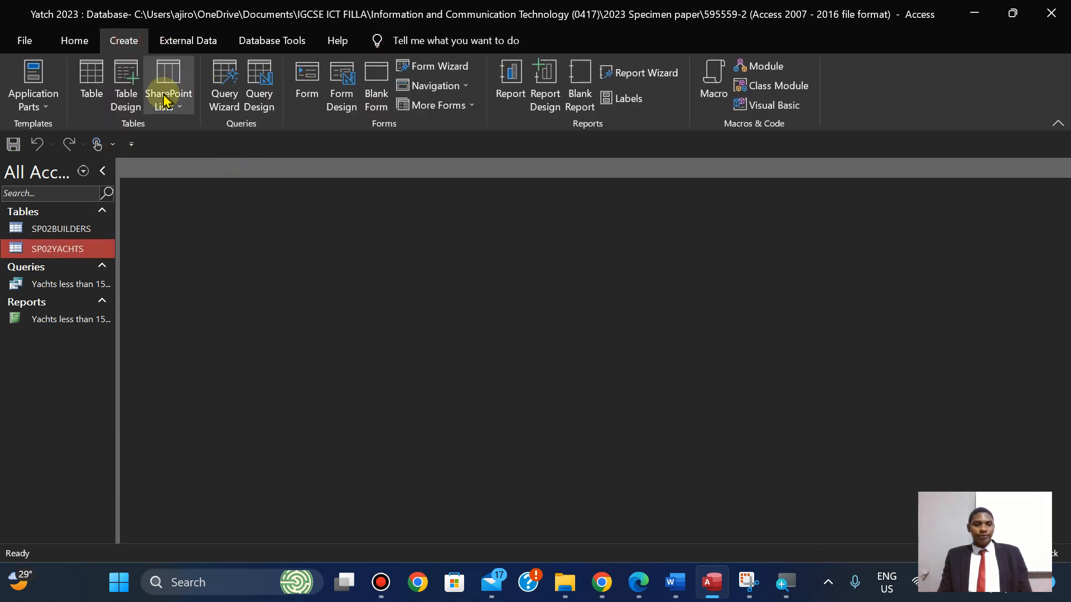
pyautogui.click(223, 95)
pyautogui.click(576, 337)
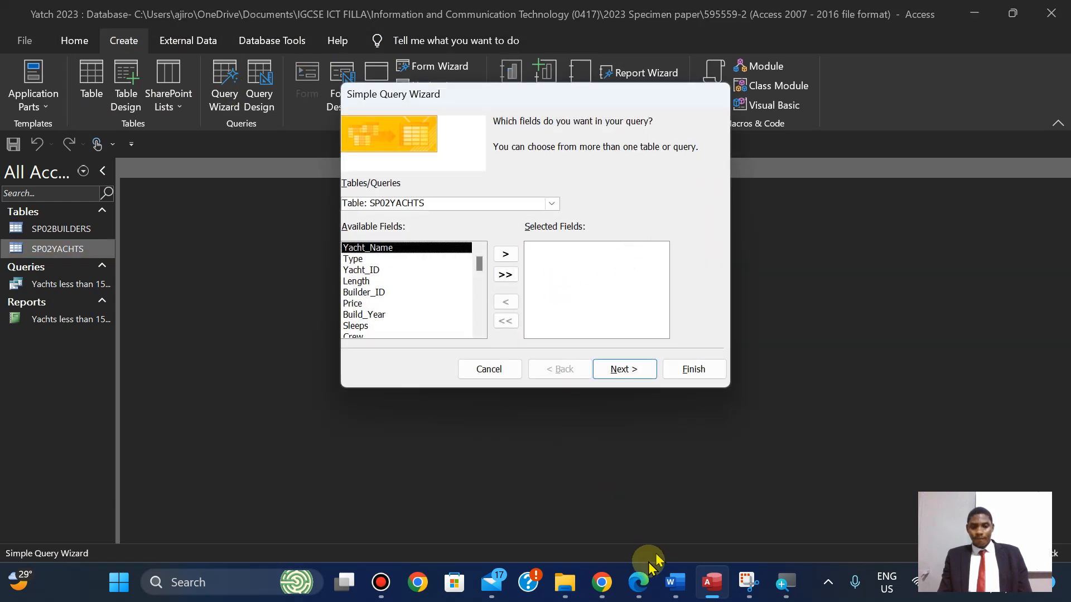
# Add Yacht_Name from SP02YACHTS to the query's selected fields.
pyautogui.click(641, 586)
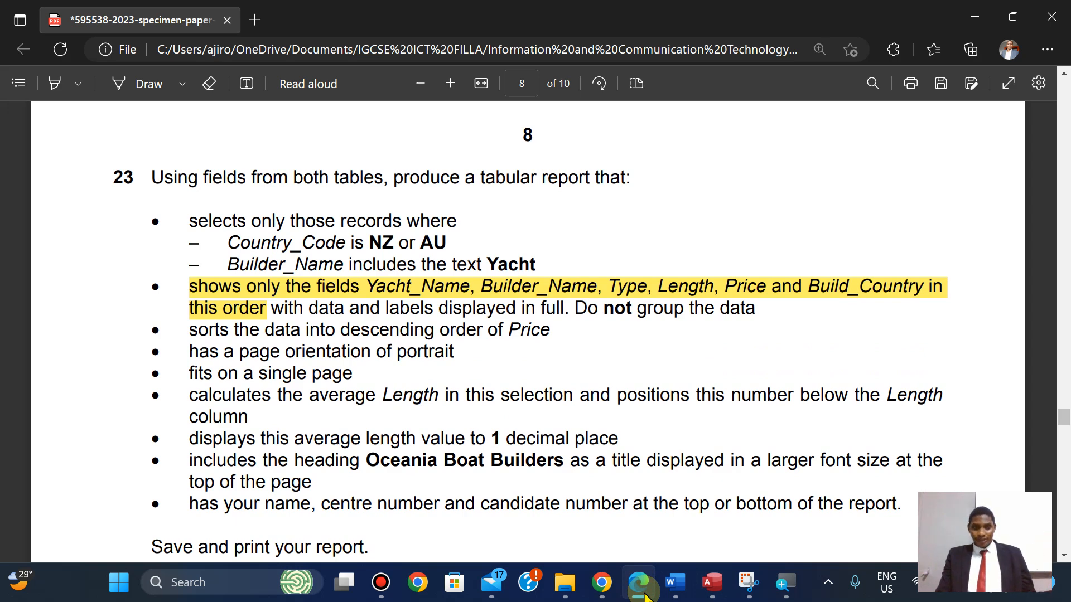
pyautogui.click(641, 589)
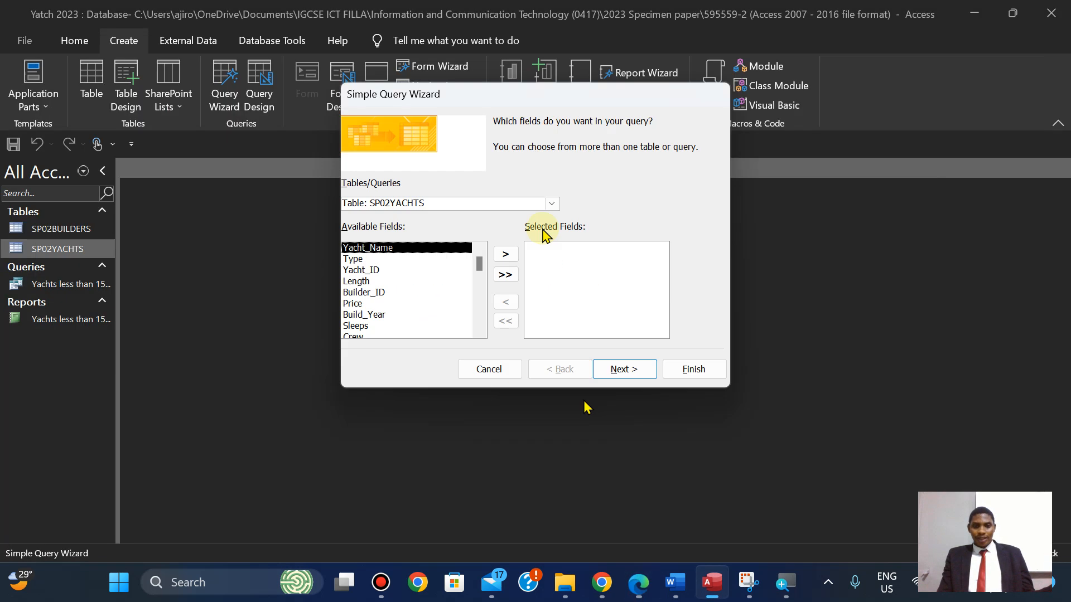
pyautogui.click(552, 204)
pyautogui.click(554, 204)
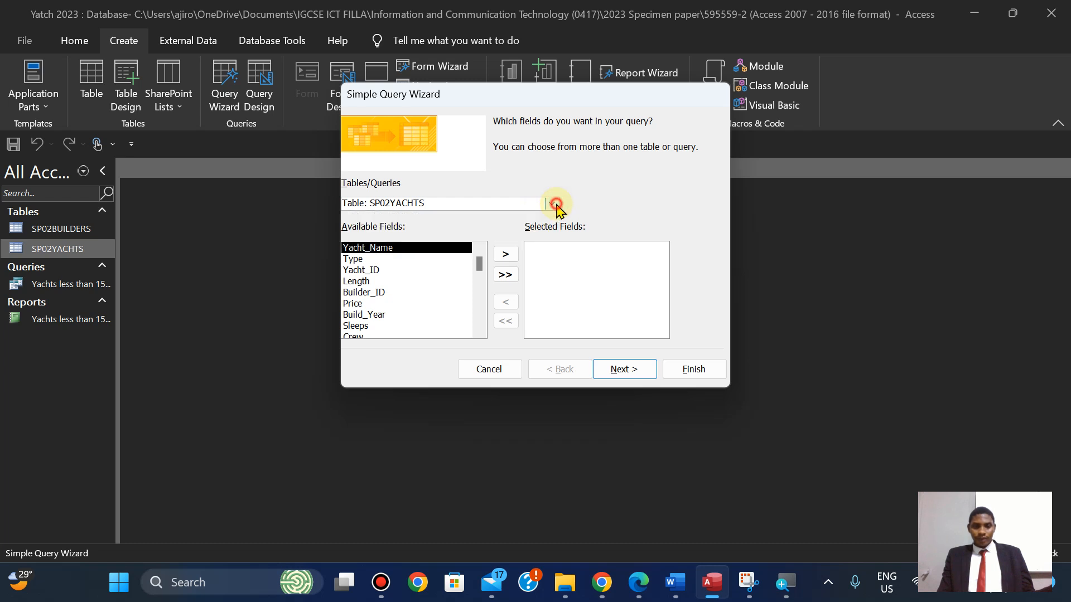
pyautogui.click(505, 254)
# Add Builder_Name from the SP02BUILDERS table to the selected fields.
pyautogui.click(640, 583)
pyautogui.click(639, 582)
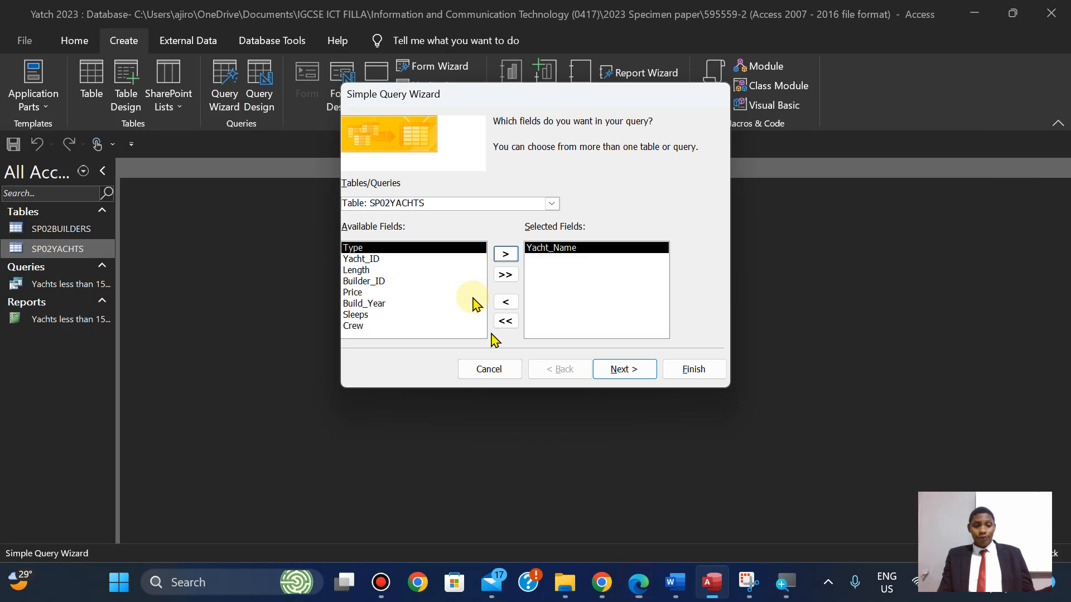
pyautogui.click(552, 204)
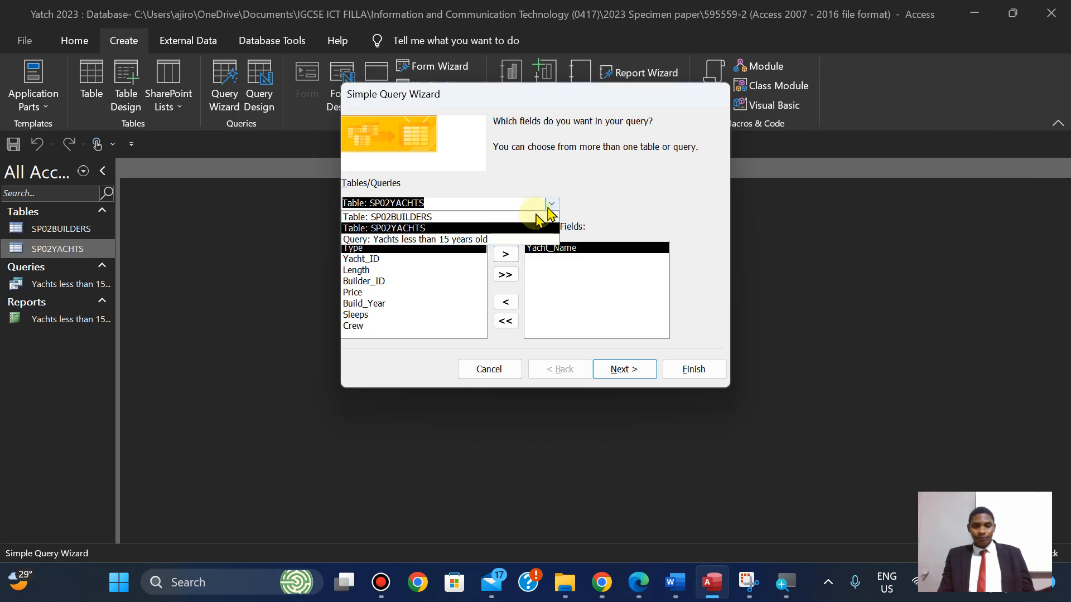
pyautogui.click(511, 214)
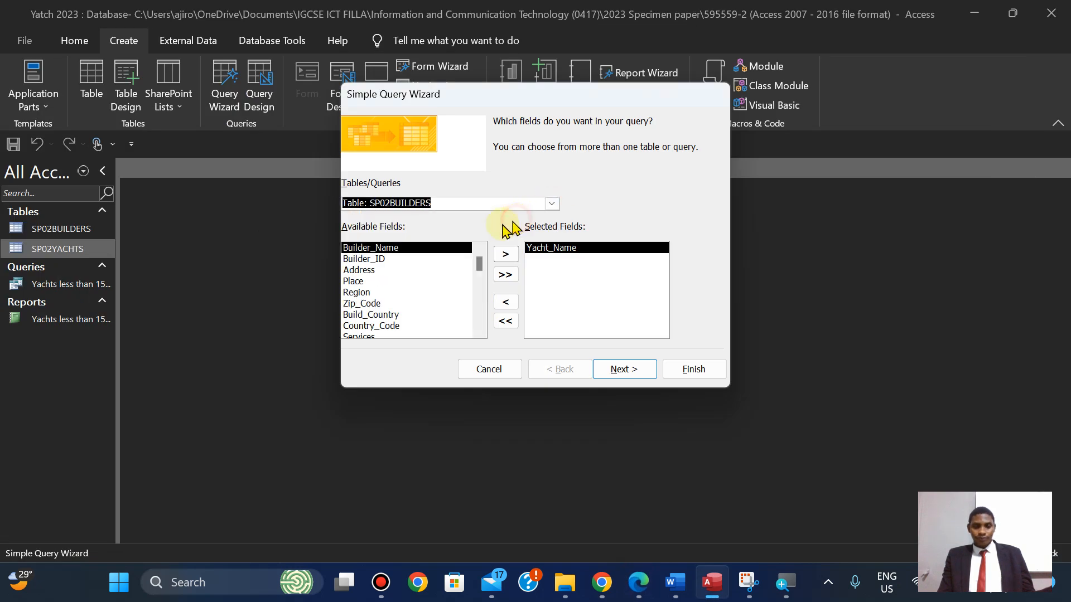
pyautogui.click(506, 254)
# Switch the source back to SP02YACHTS and add the Type field.
pyautogui.click(639, 582)
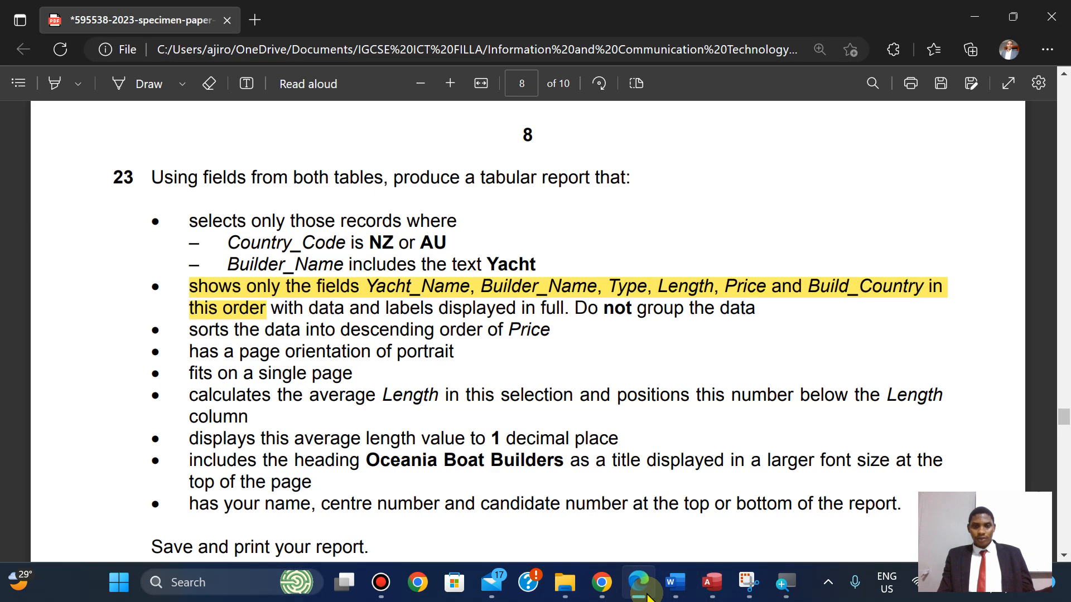
pyautogui.click(647, 595)
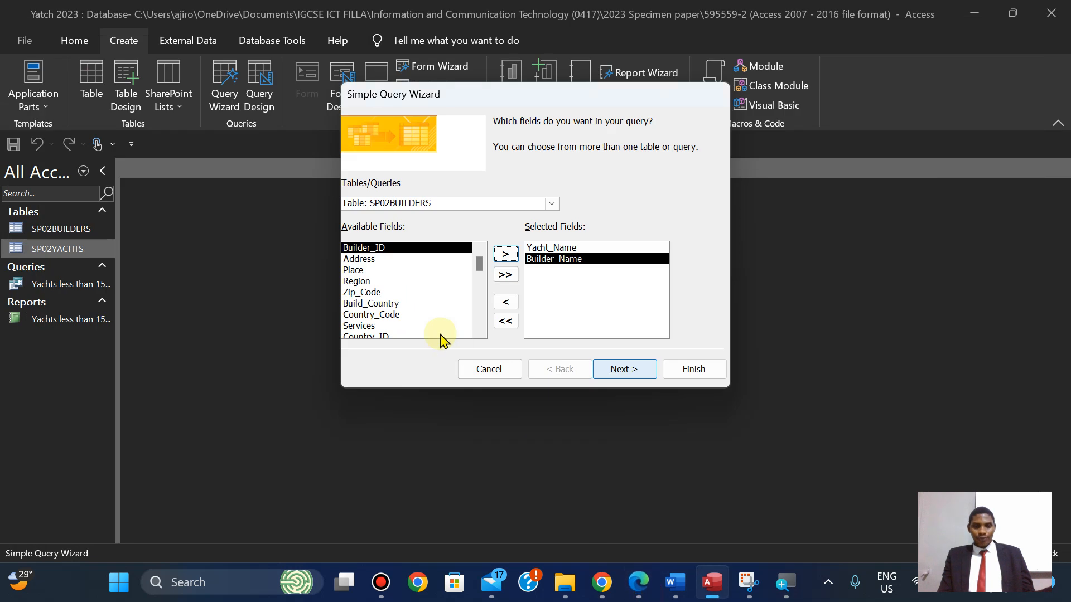
pyautogui.click(553, 205)
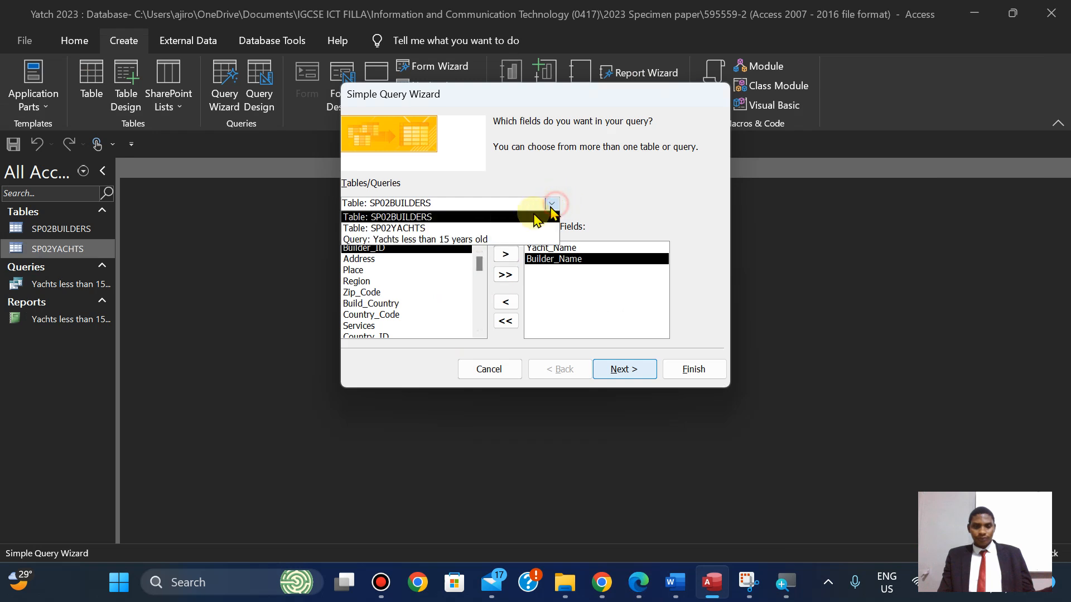
pyautogui.click(404, 229)
pyautogui.click(506, 255)
# Add the Length field to the selected fields.
pyautogui.click(639, 585)
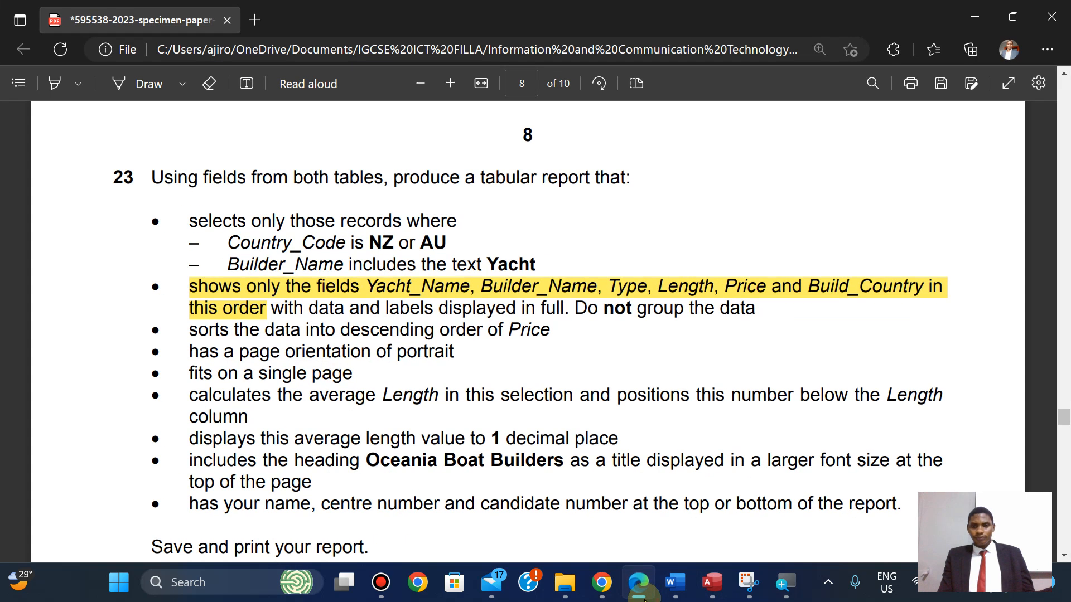
pyautogui.click(642, 592)
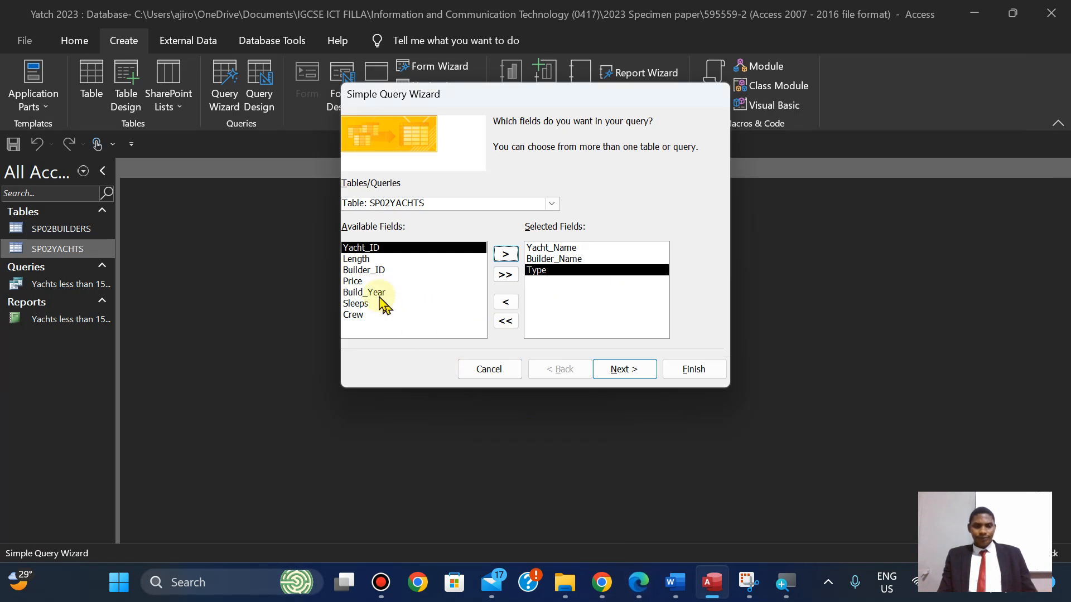
pyautogui.click(355, 260)
pyautogui.click(505, 254)
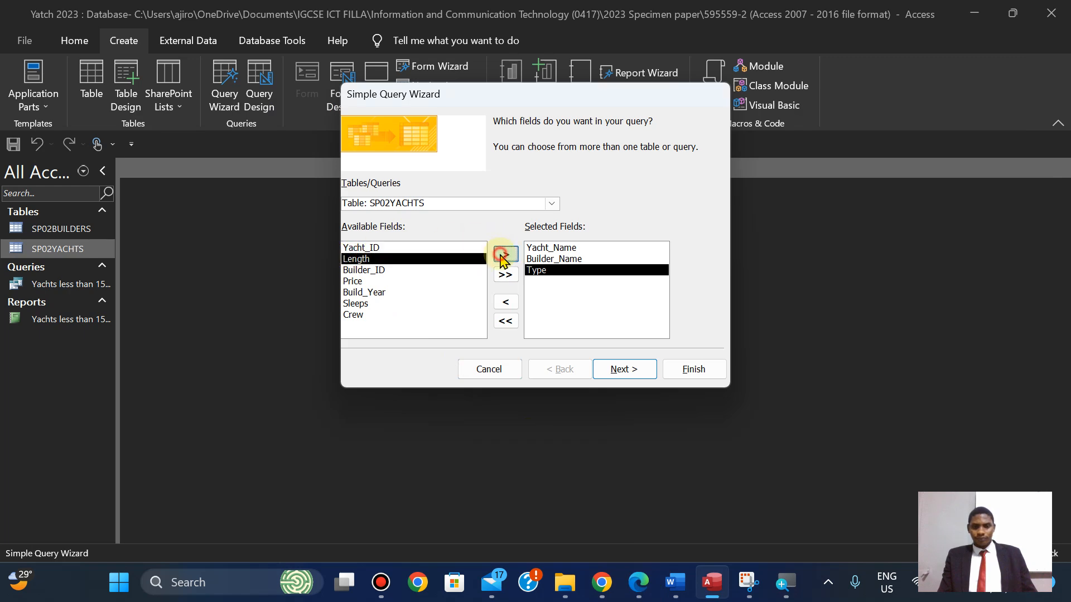
# Add Build_Country from SP02BUILDERS to the selected fields.
pyautogui.click(641, 586)
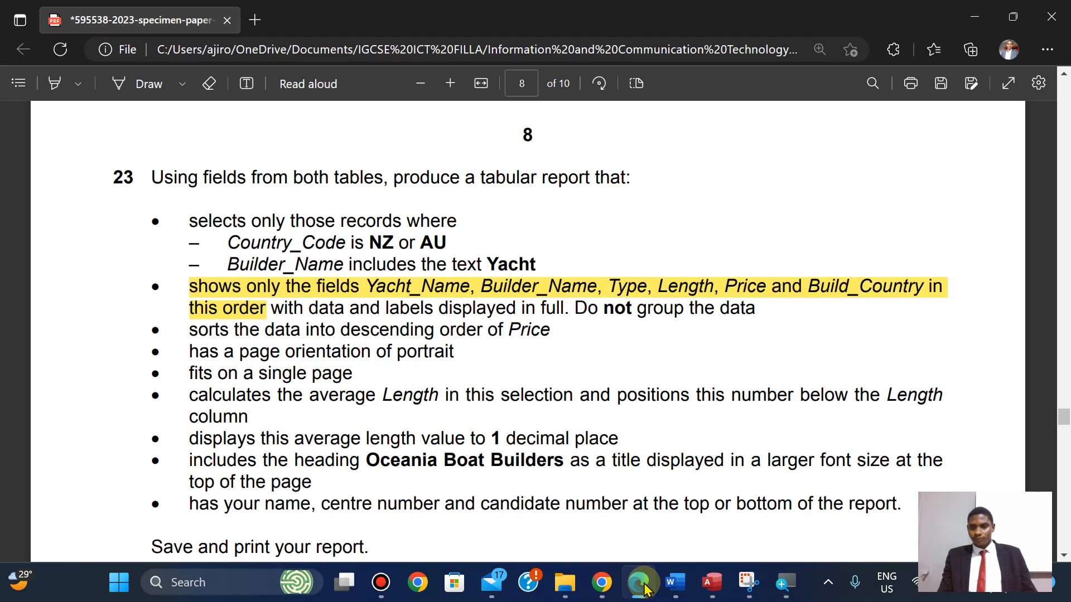
pyautogui.click(641, 586)
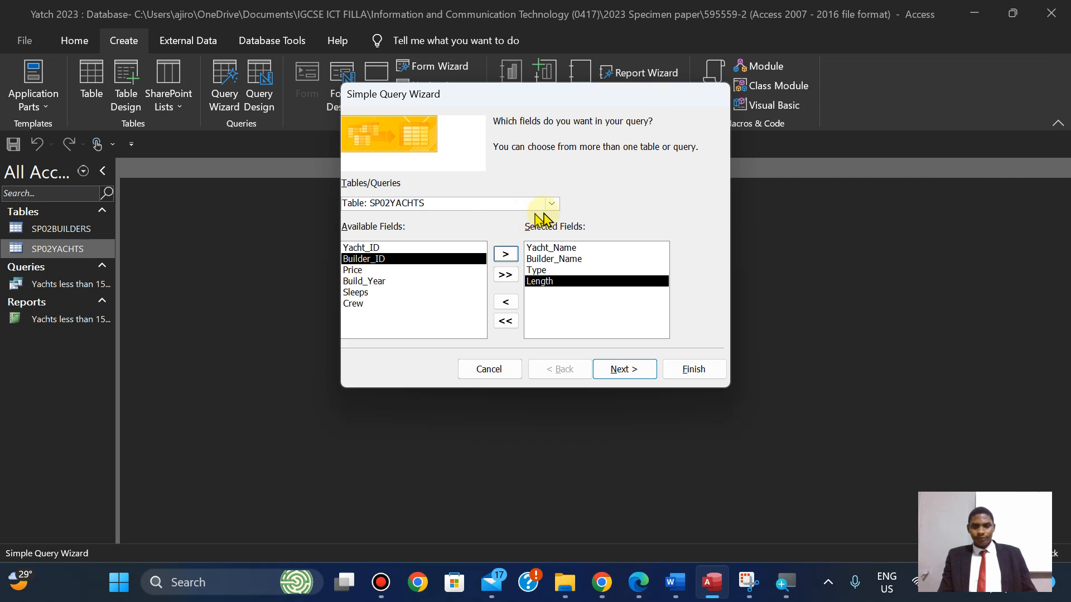
pyautogui.click(552, 204)
pyautogui.click(505, 217)
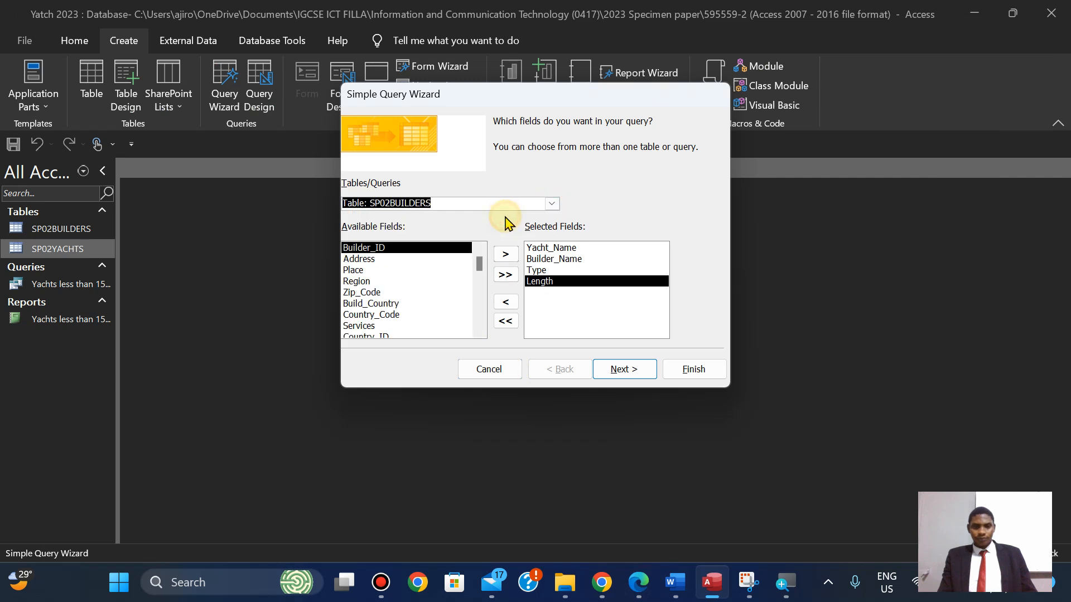
pyautogui.click(389, 304)
pyautogui.click(506, 256)
# Check the chosen fields against question 23's required field order.
pyautogui.click(640, 583)
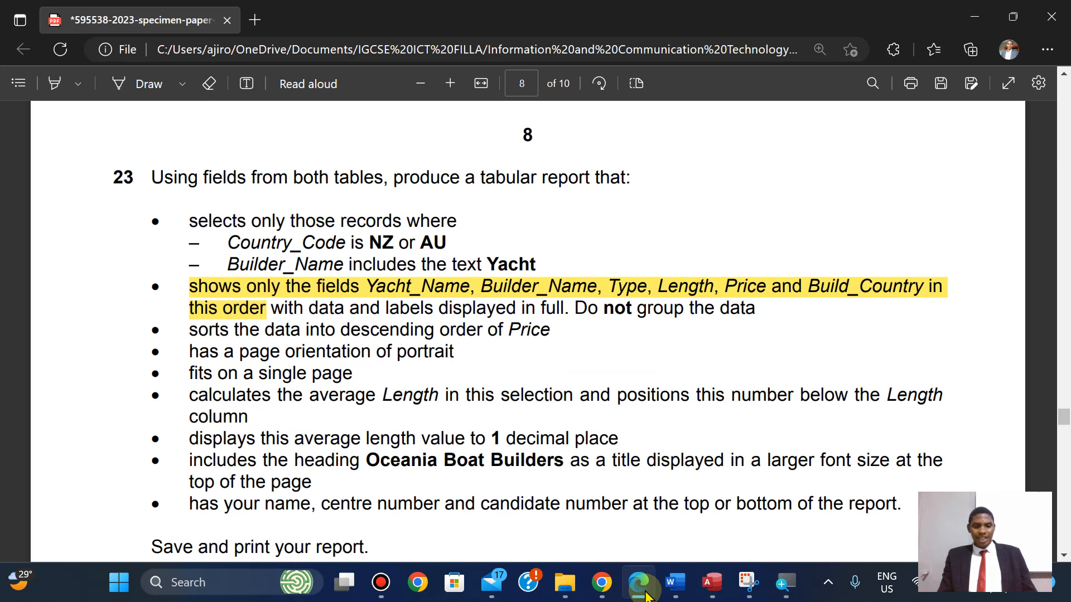
pyautogui.click(640, 583)
pyautogui.click(639, 583)
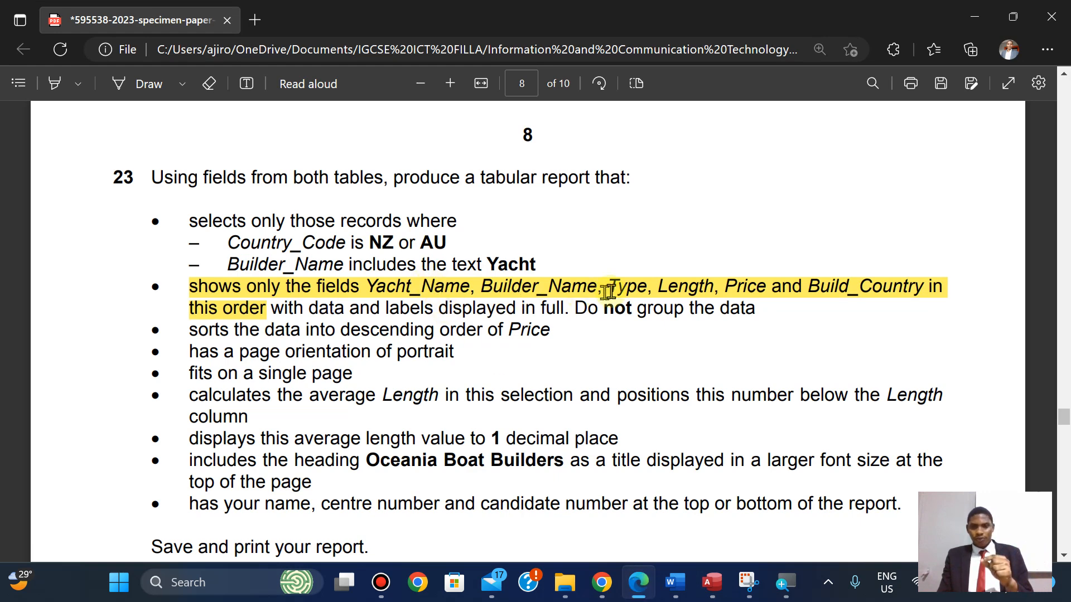
pyautogui.click(640, 593)
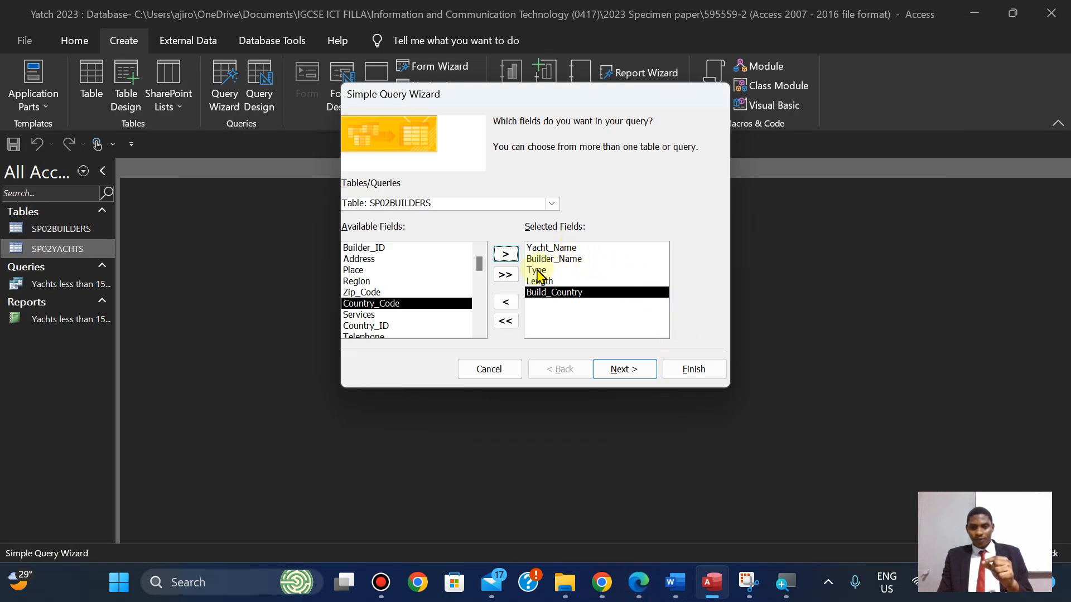
pyautogui.click(640, 584)
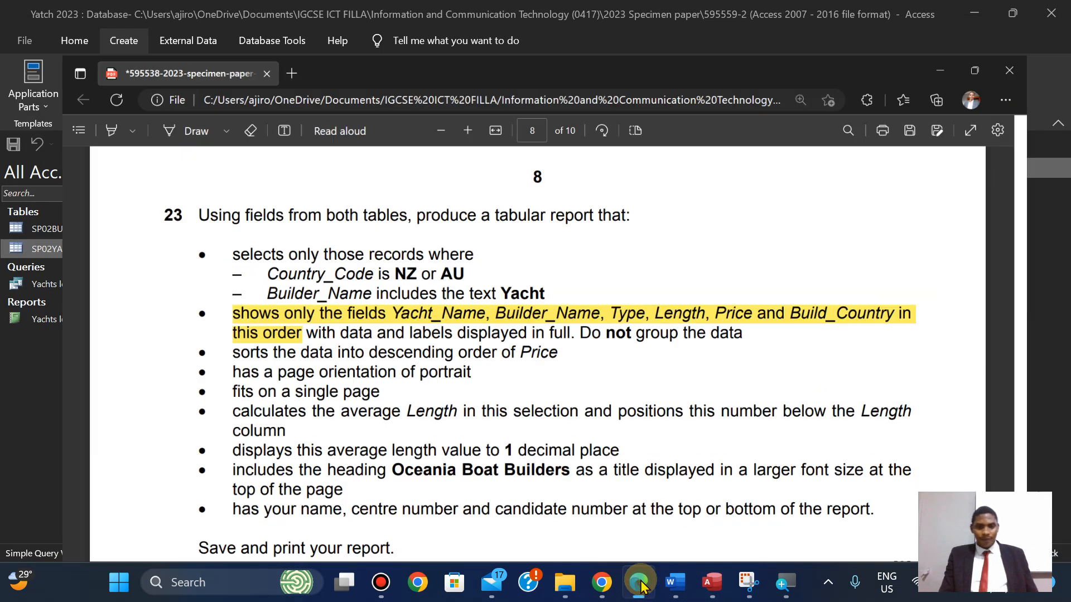
pyautogui.click(642, 586)
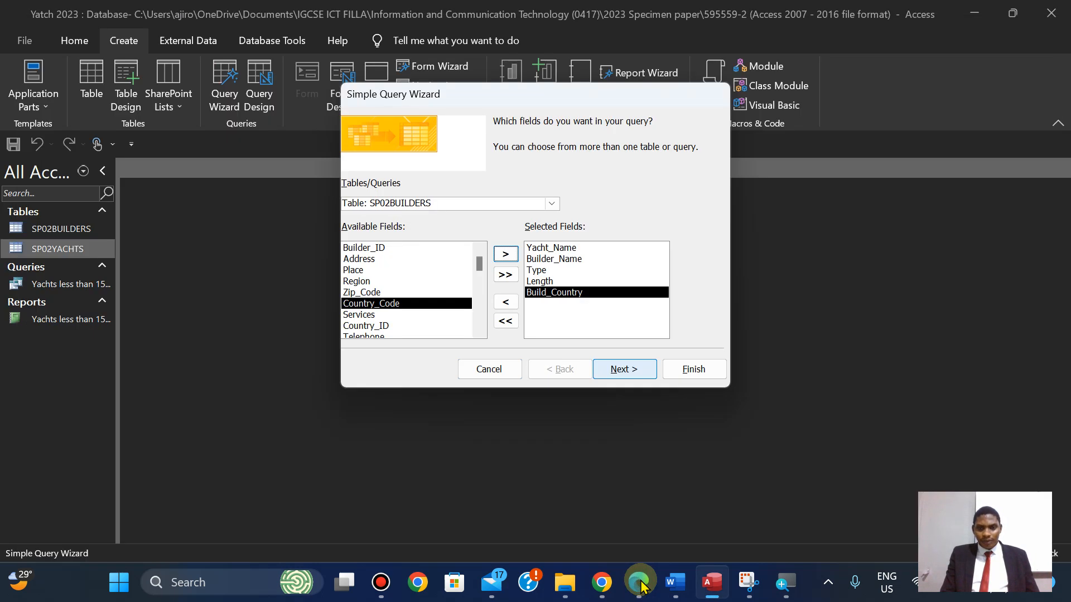
pyautogui.click(643, 587)
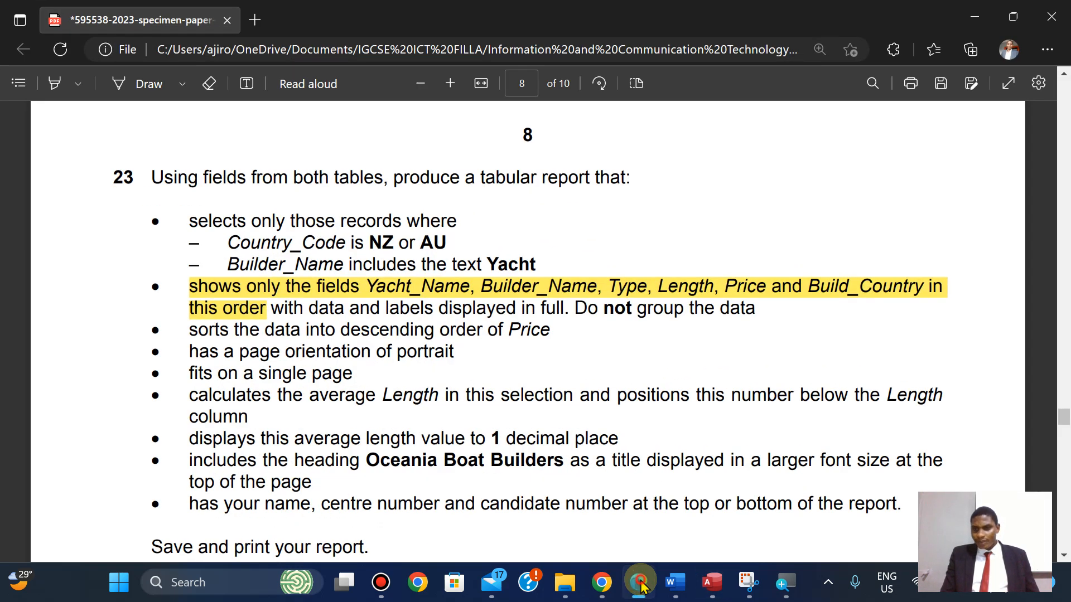
pyautogui.click(642, 585)
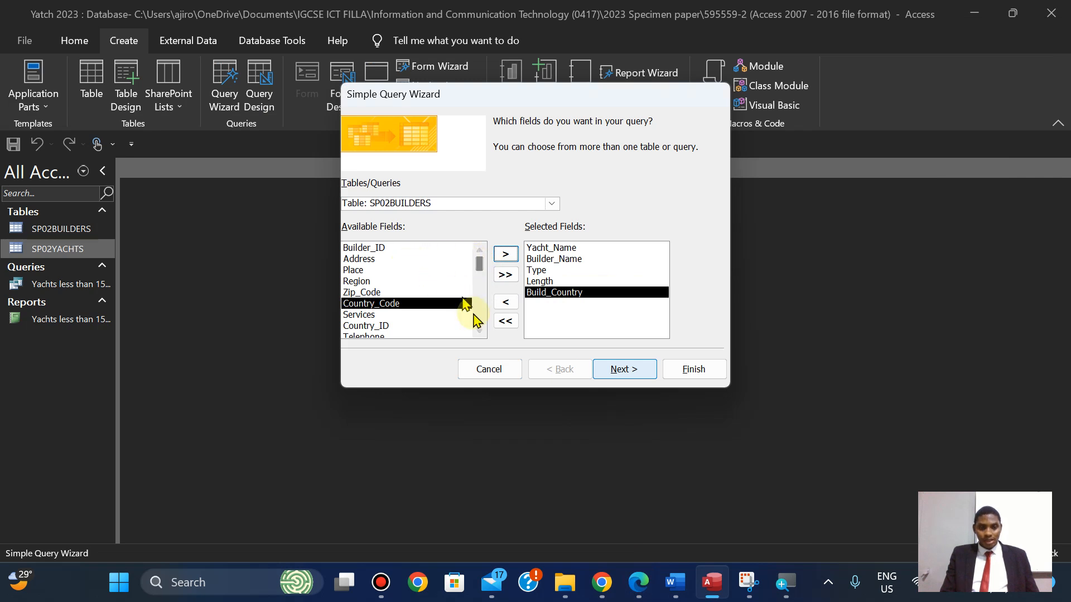
# Insert Price from SP02YACHTS directly after Length in the selected fields.
pyautogui.click(479, 333)
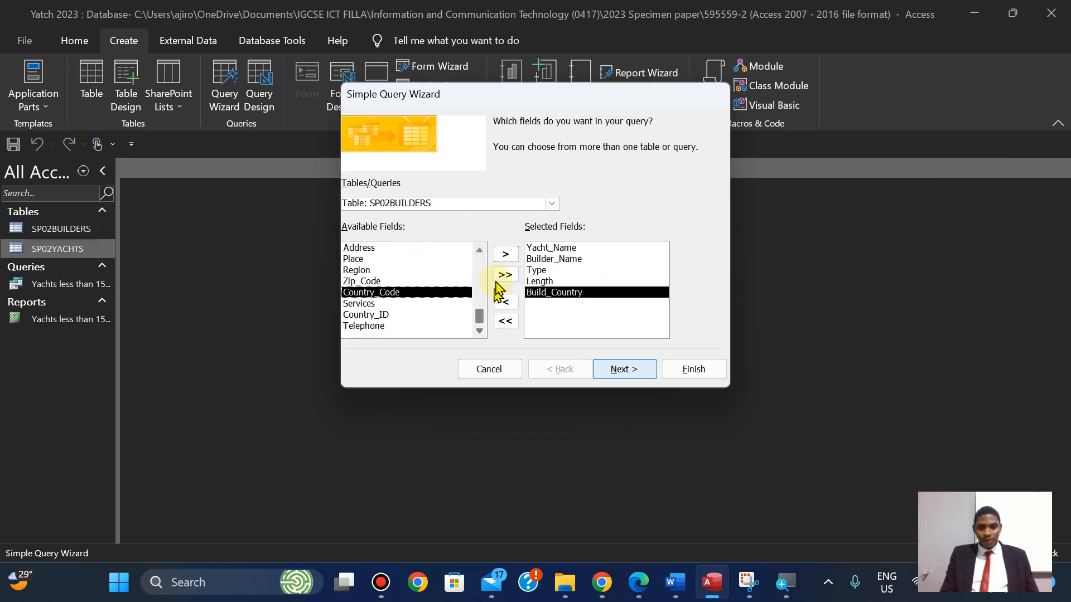
pyautogui.click(551, 205)
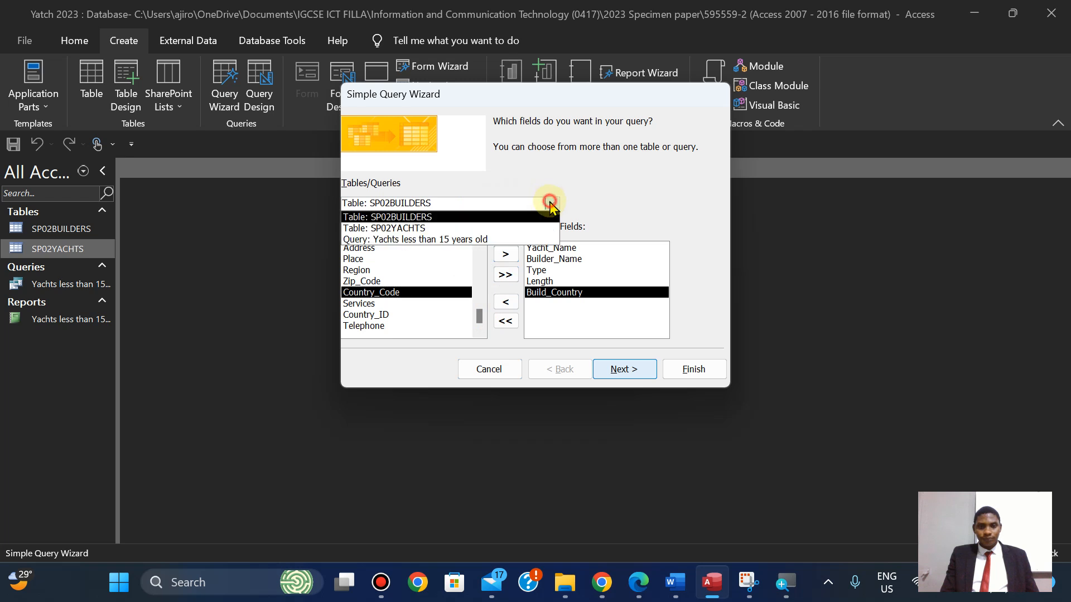
pyautogui.click(419, 229)
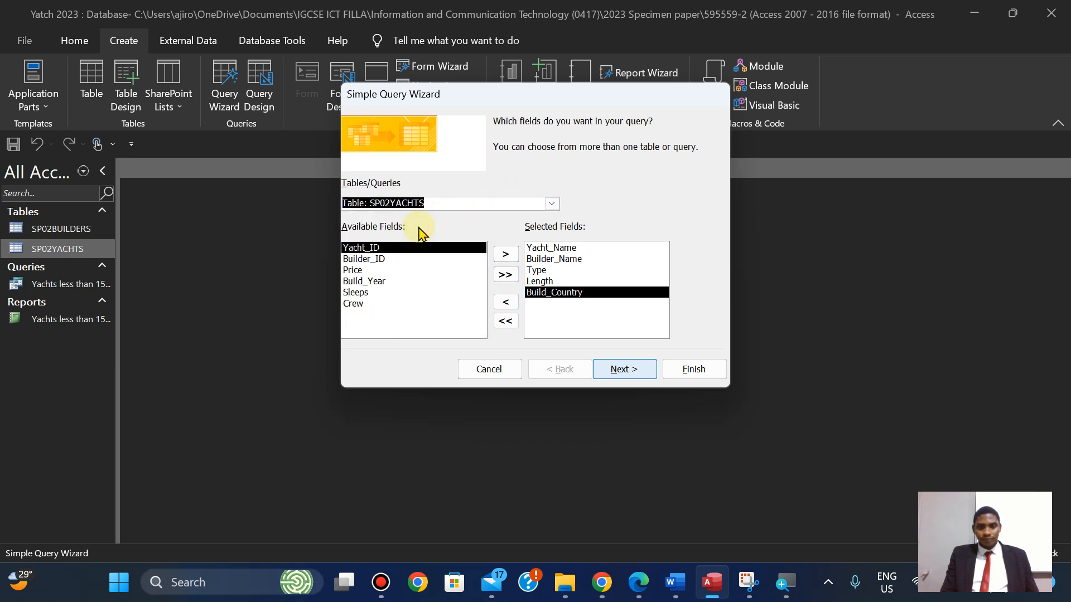
pyautogui.click(353, 271)
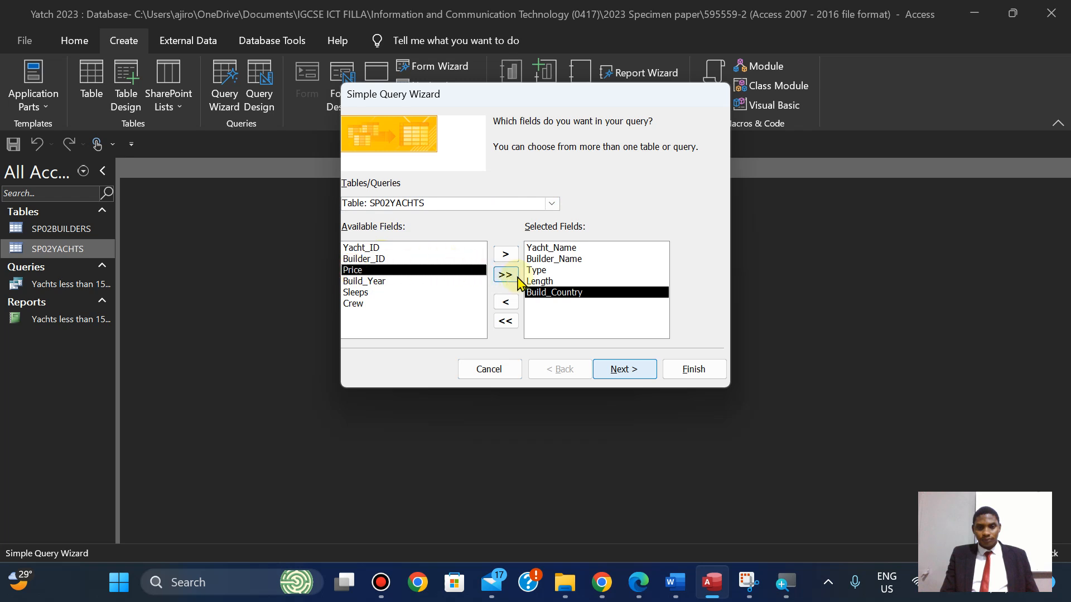
pyautogui.click(552, 282)
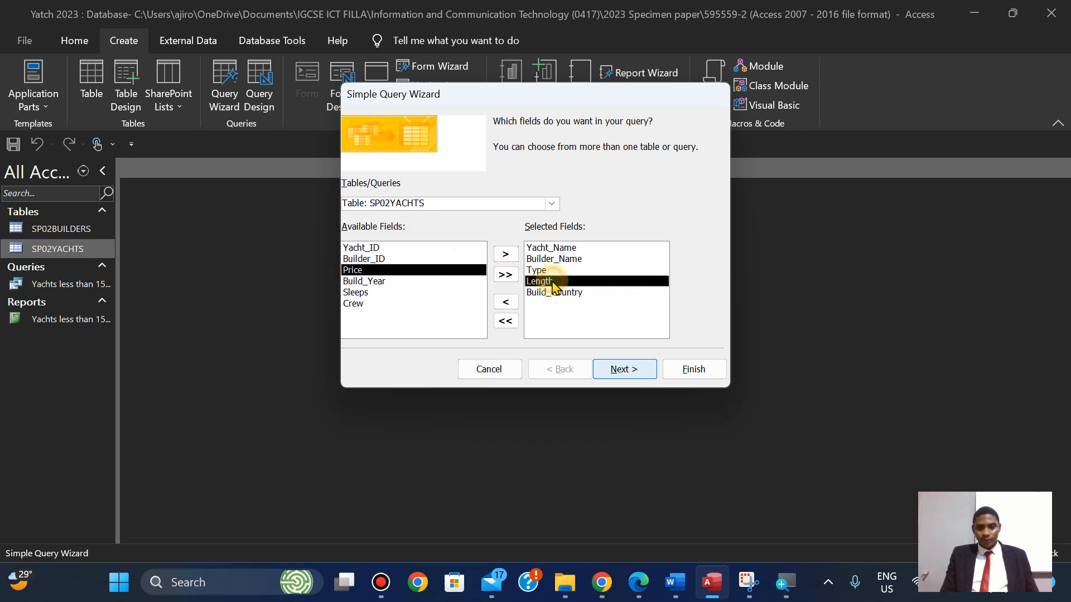
pyautogui.click(505, 255)
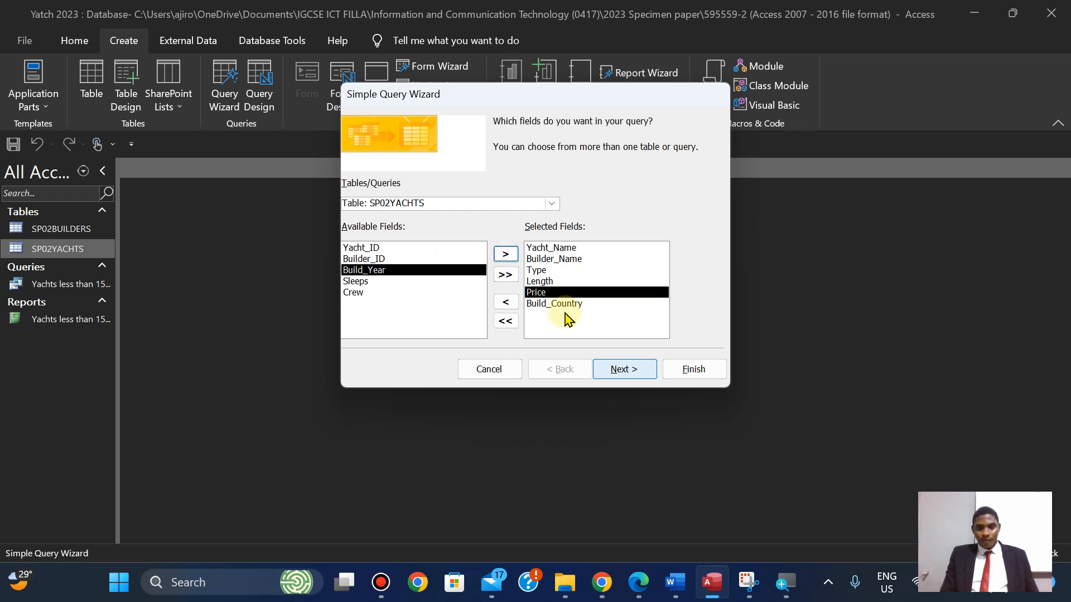
# Compare the final field list with the exam paper's required order.
pyautogui.click(639, 580)
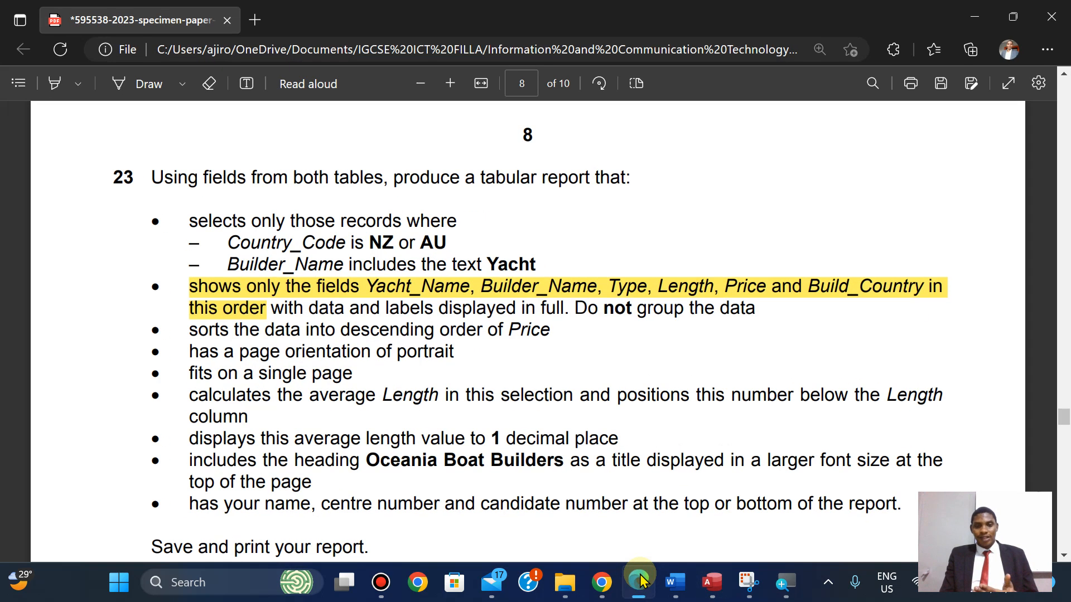
pyautogui.click(640, 580)
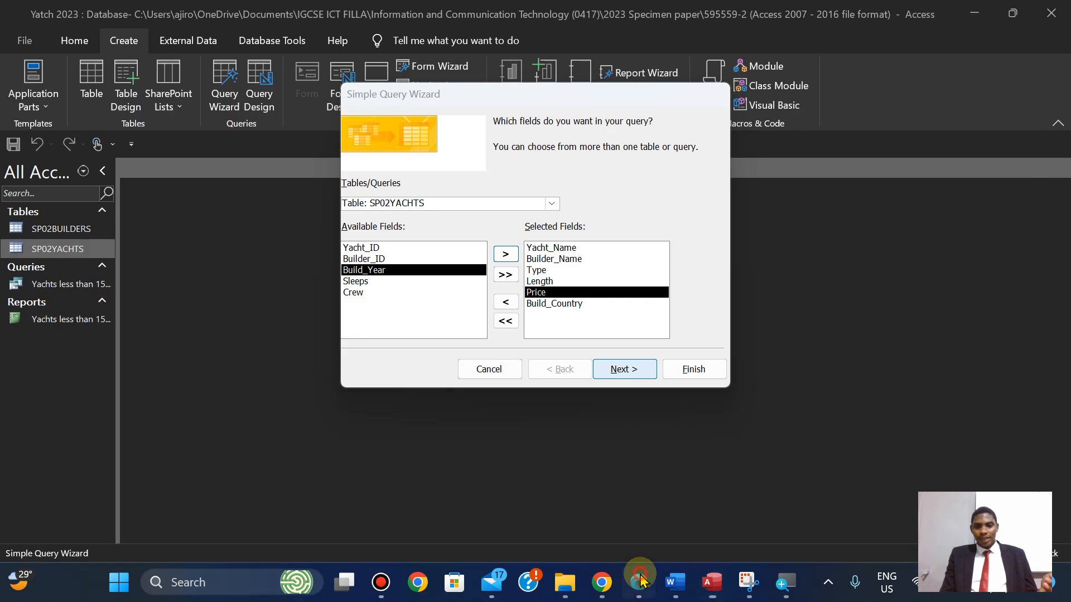
pyautogui.click(640, 580)
pyautogui.click(640, 580)
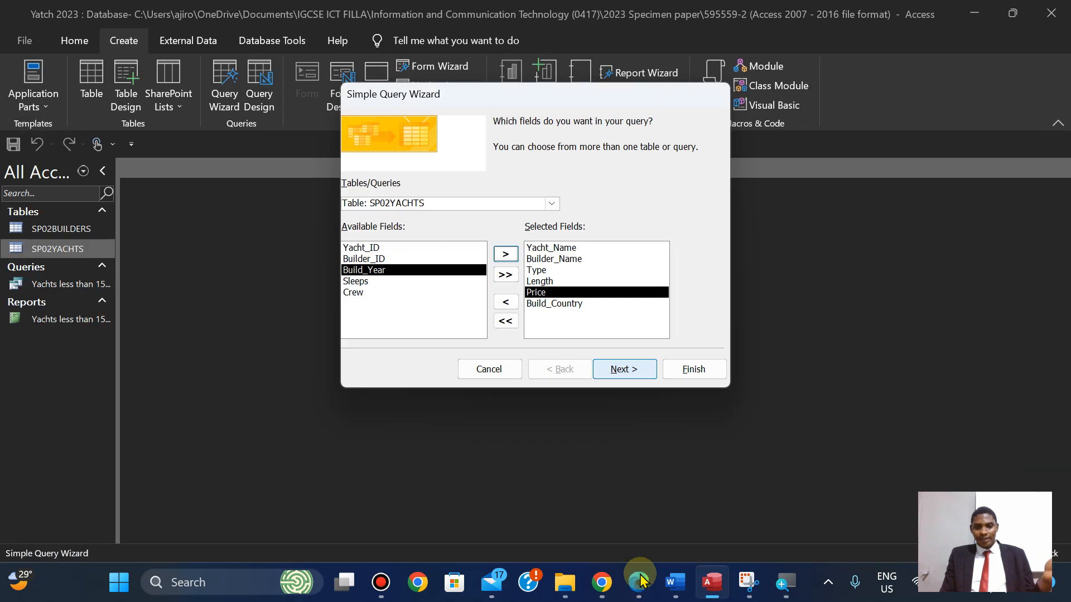
pyautogui.click(639, 580)
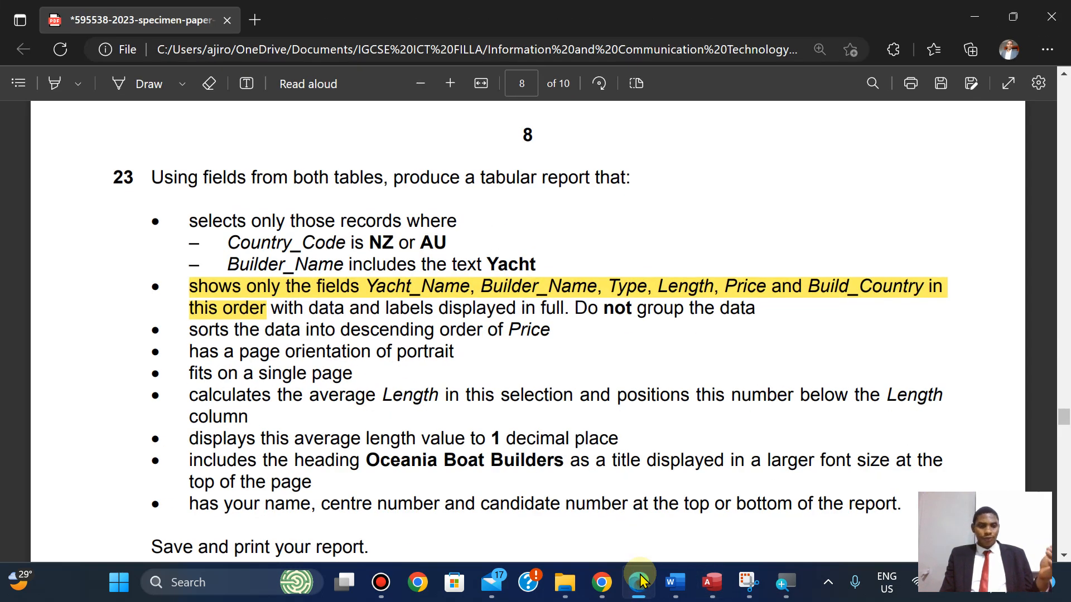
pyautogui.click(639, 580)
# Title the query 'Oceania Boat Builders', copied from the exam paper, and finish it.
pyautogui.click(630, 368)
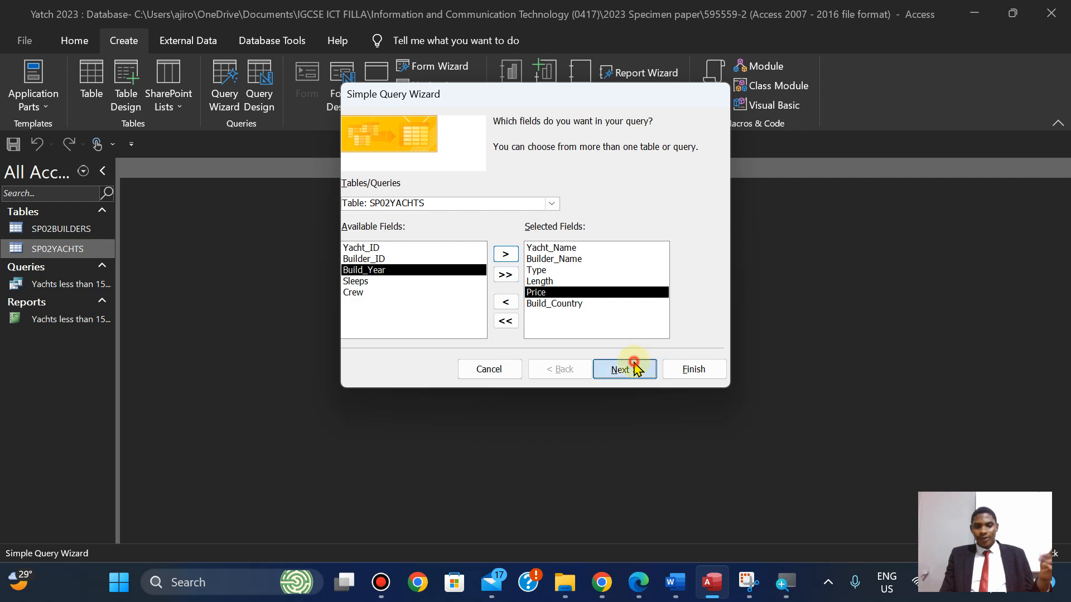
pyautogui.click(635, 368)
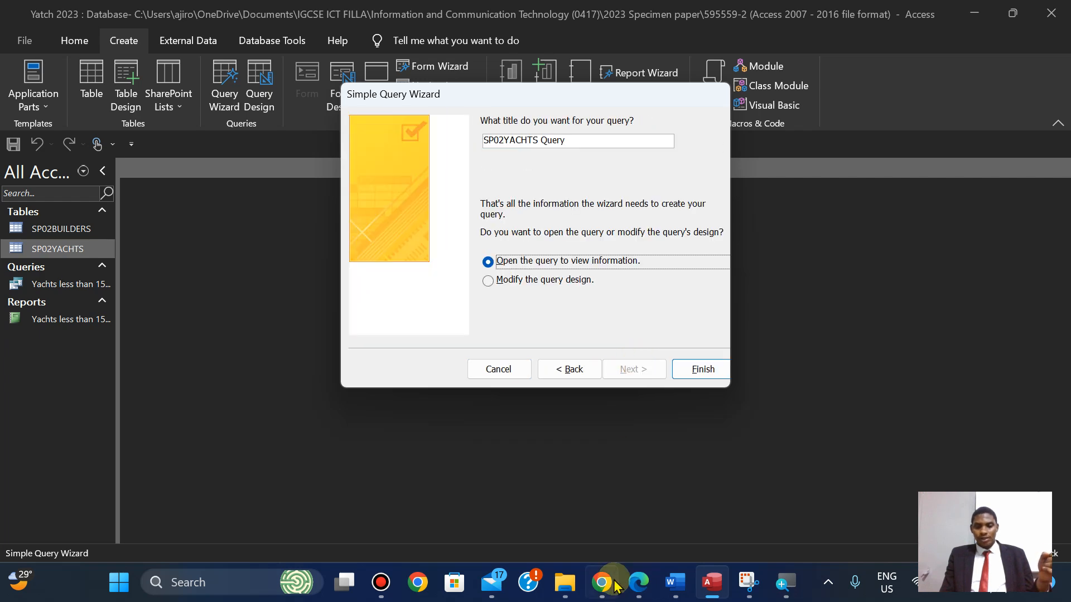
pyautogui.click(640, 582)
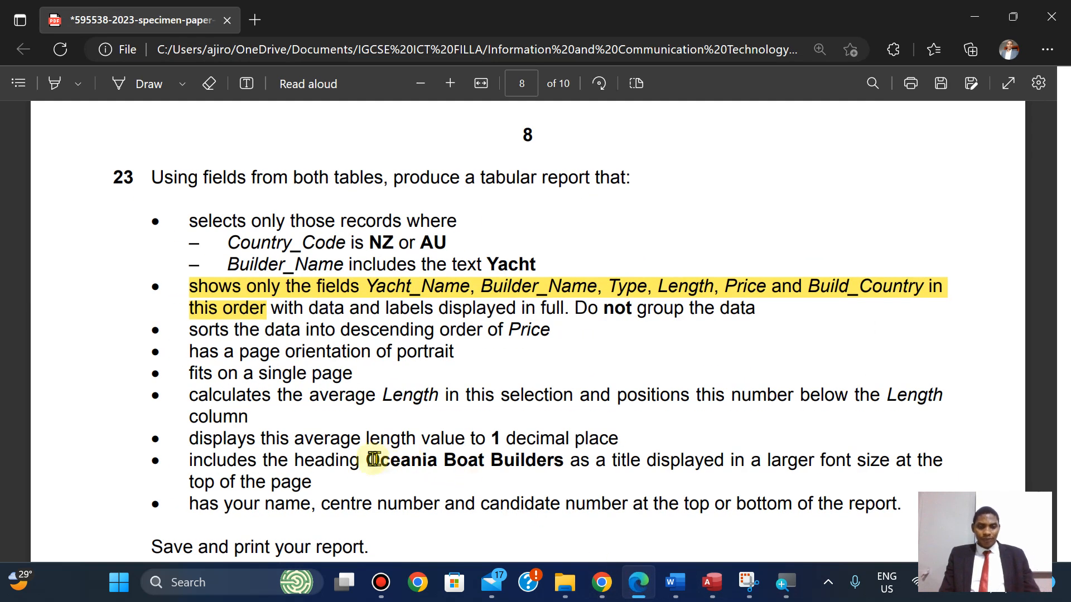
pyautogui.moveTo(371, 460); pyautogui.dragTo(563, 463)
pyautogui.hotkey('ctrl', 'c')
pyautogui.click(585, 318)
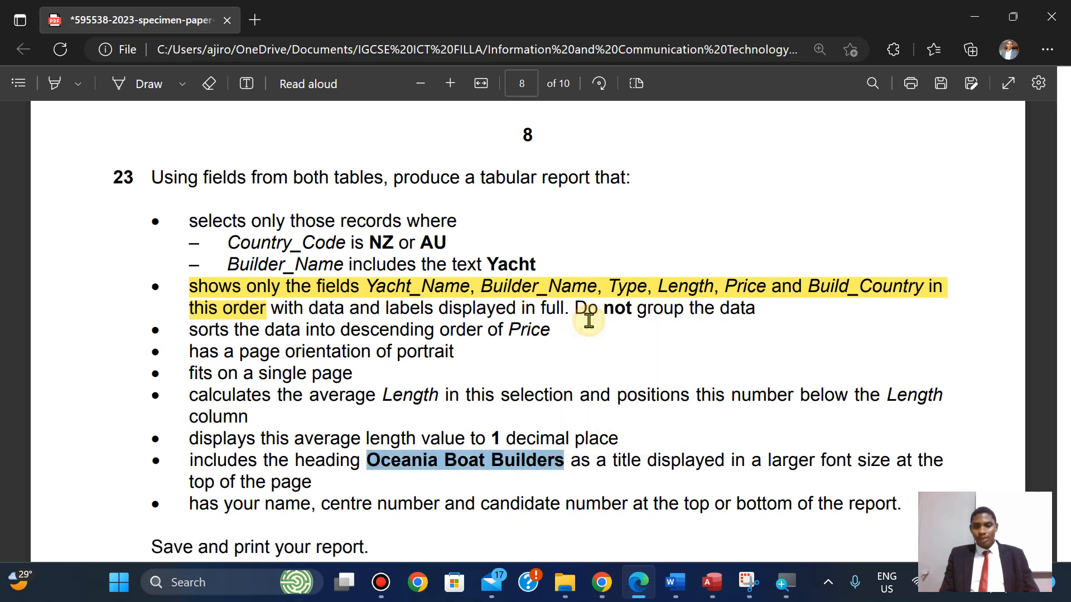
pyautogui.click(708, 580)
pyautogui.click(582, 141)
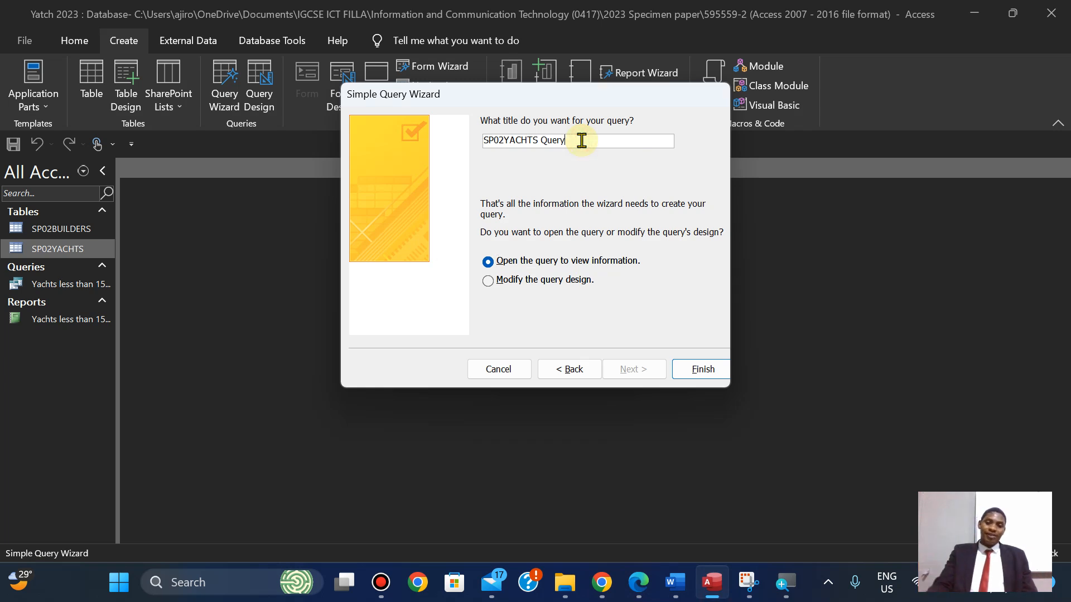
pyautogui.hotkey('ctrl', 'v')
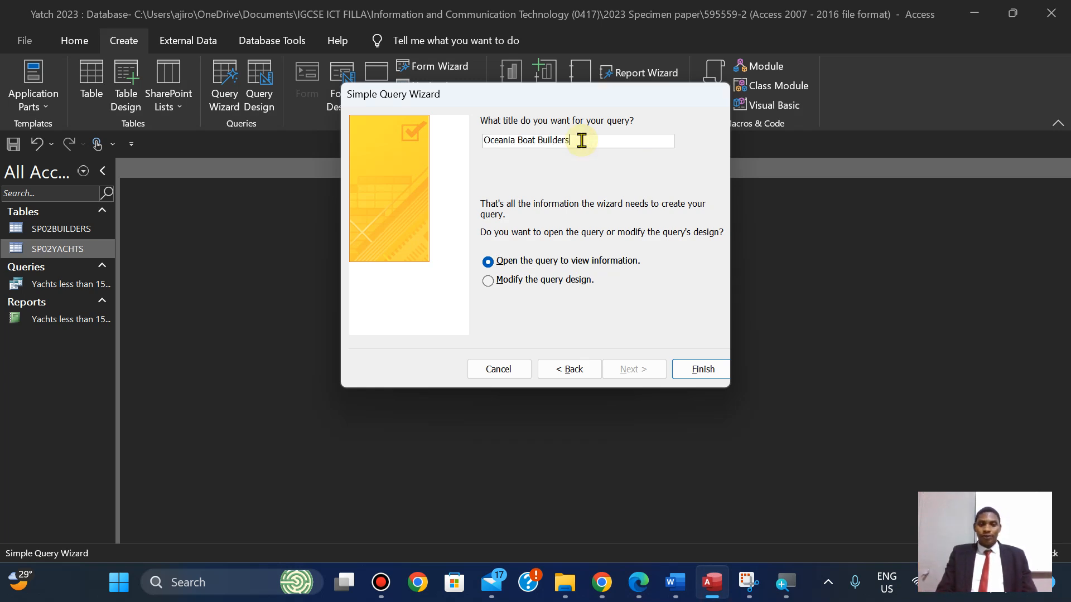
pyautogui.click(698, 368)
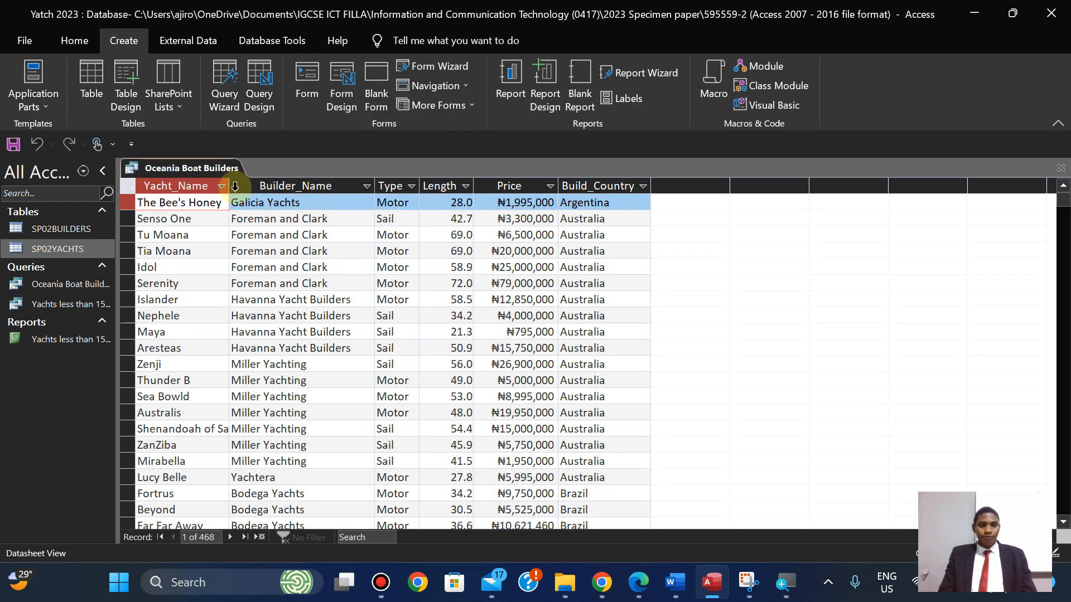
# Autofit every datasheet column to its contents.
pyautogui.click(128, 186)
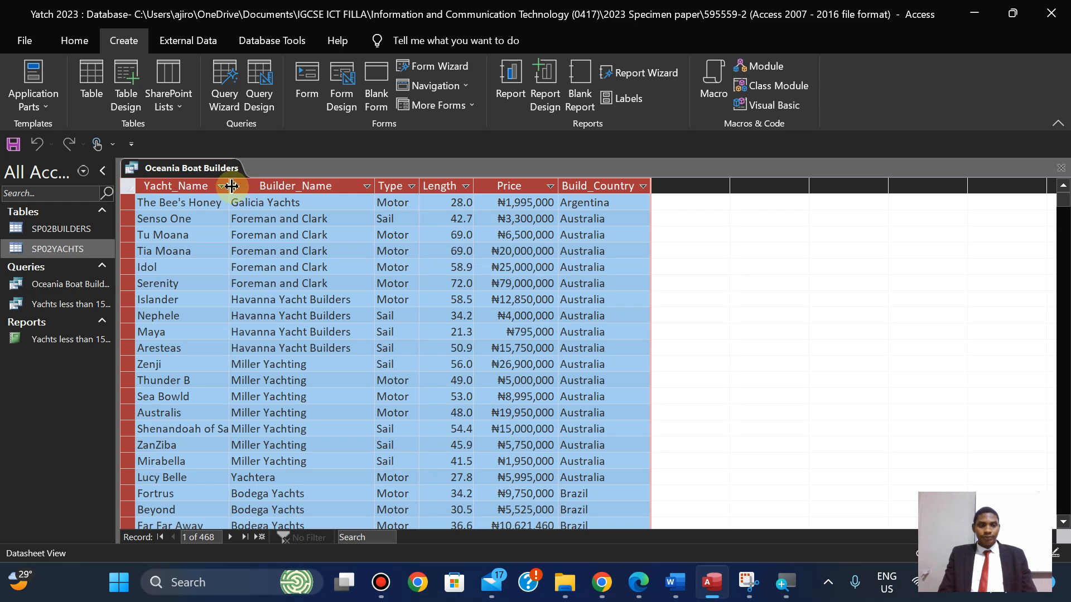
pyautogui.doubleClick(230, 186)
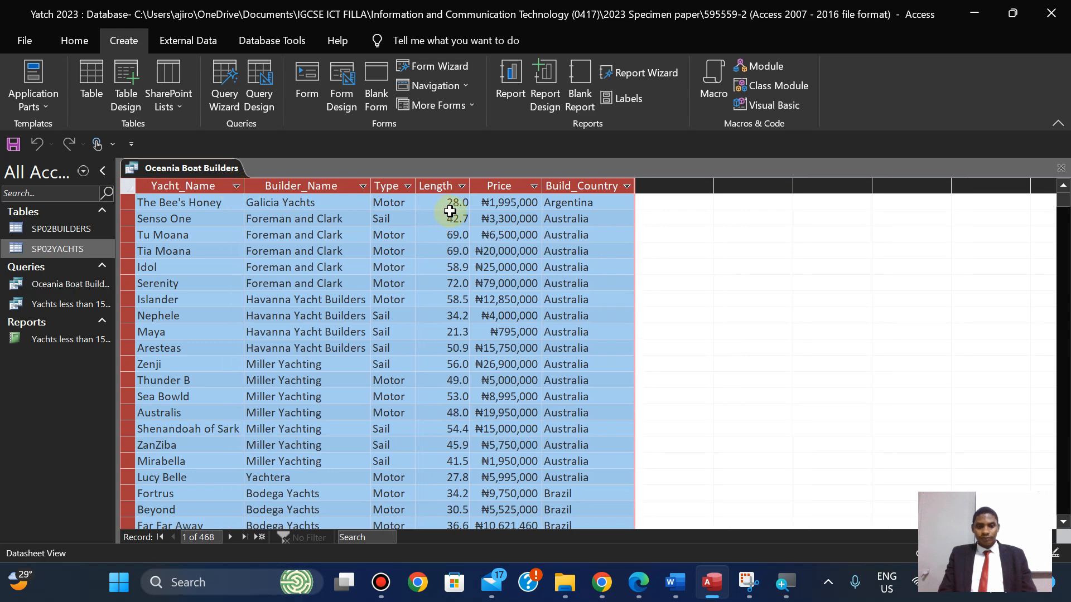
pyautogui.click(162, 267)
pyautogui.click(636, 586)
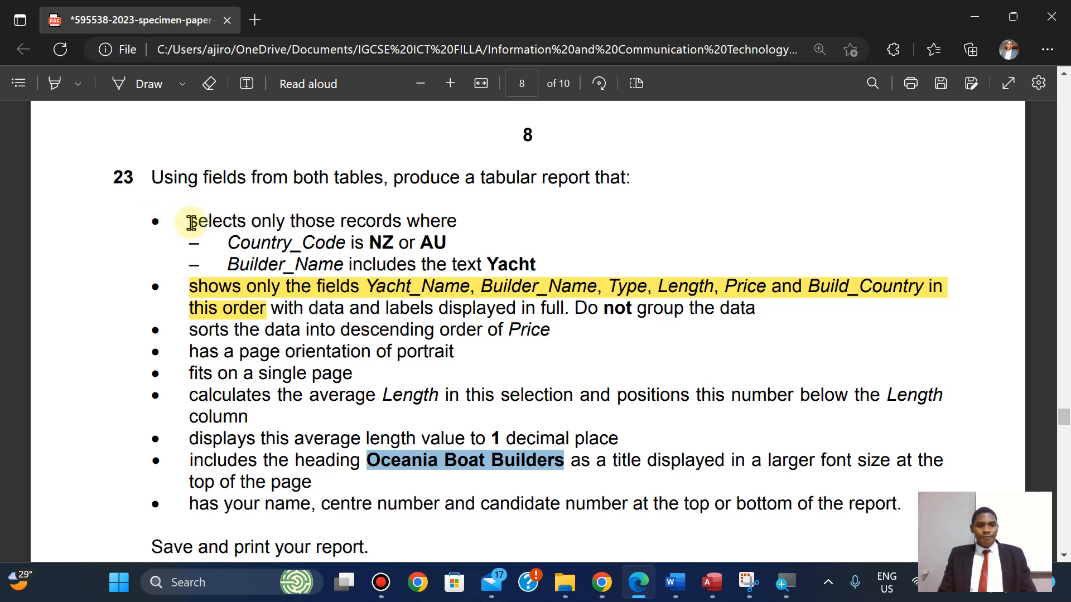
# Highlight the criteria lines (Country_Code NZ or AU, Builder_Name containing Yacht) in yellow.
pyautogui.moveTo(191, 222); pyautogui.dragTo(547, 265)
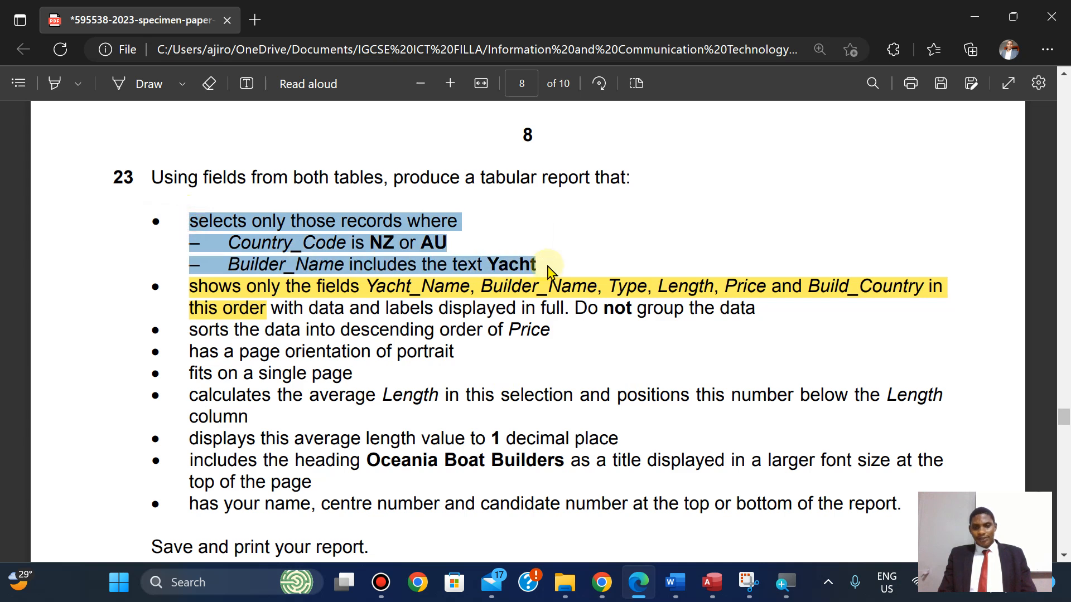
pyautogui.moveTo(640, 179)
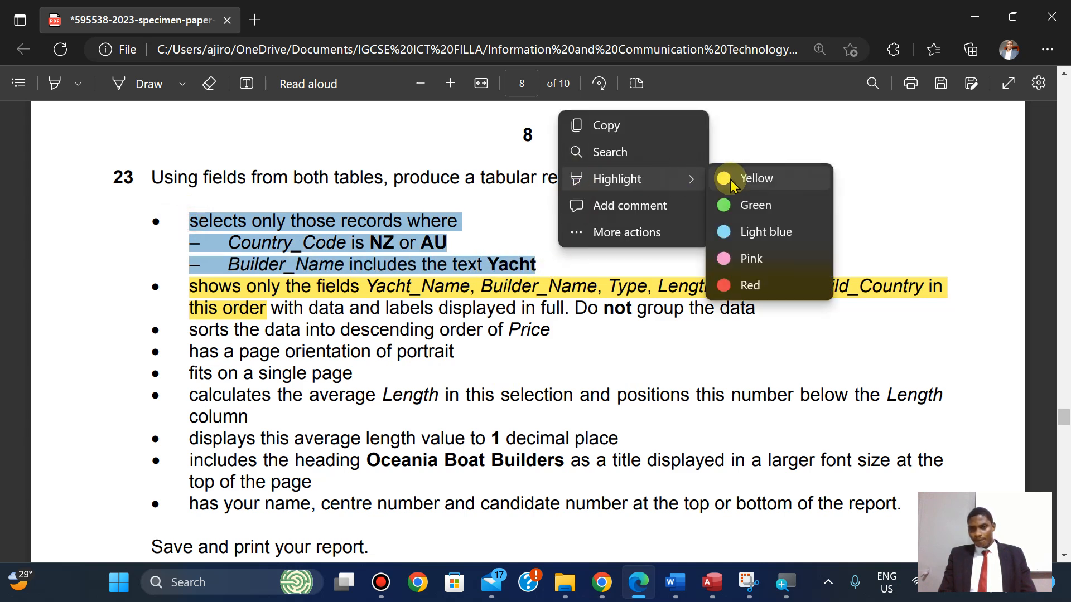
pyautogui.click(730, 179)
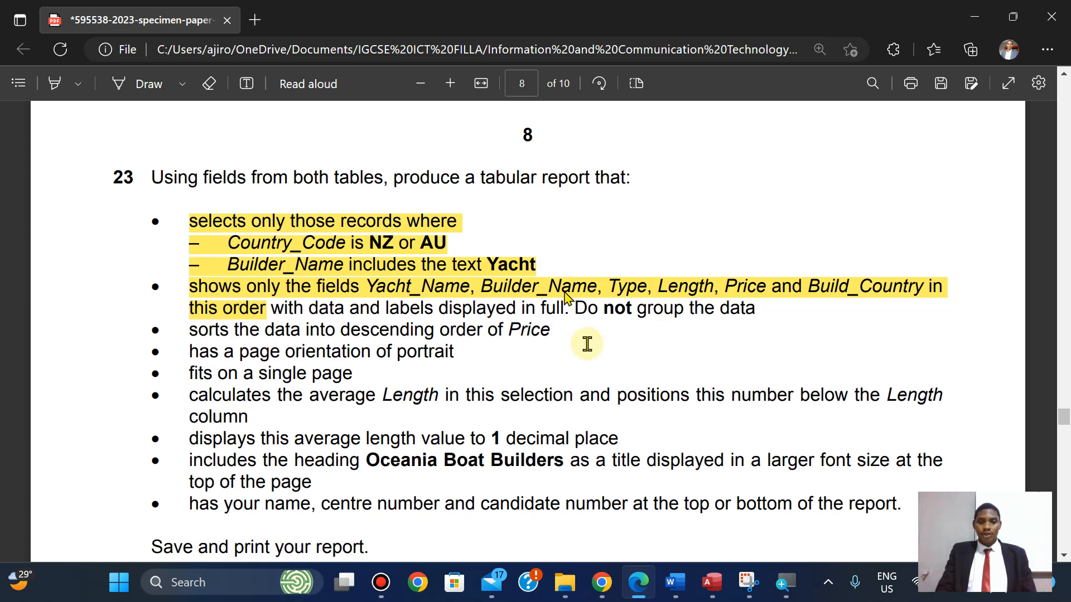
# Save the Oceania Boat Builders query.
pyautogui.moveTo(677, 598)
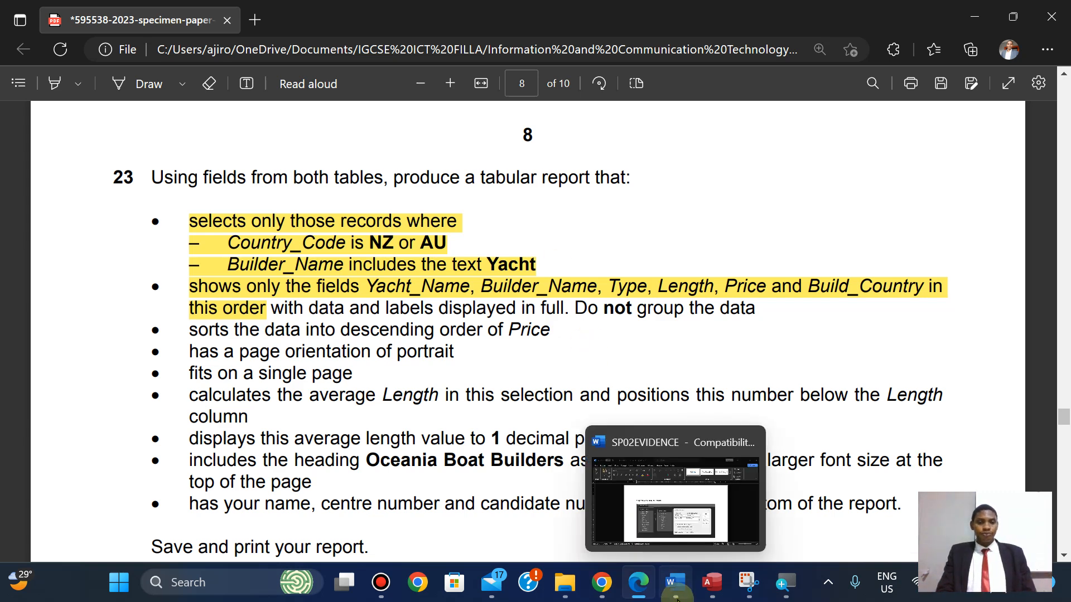
pyautogui.click(711, 582)
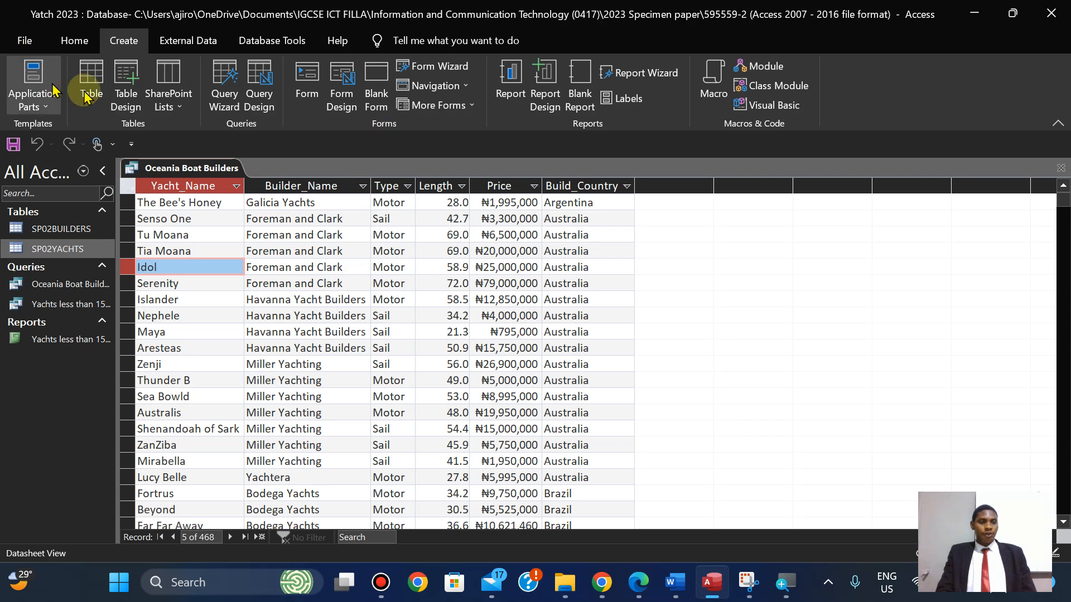
pyautogui.rightClick(163, 173)
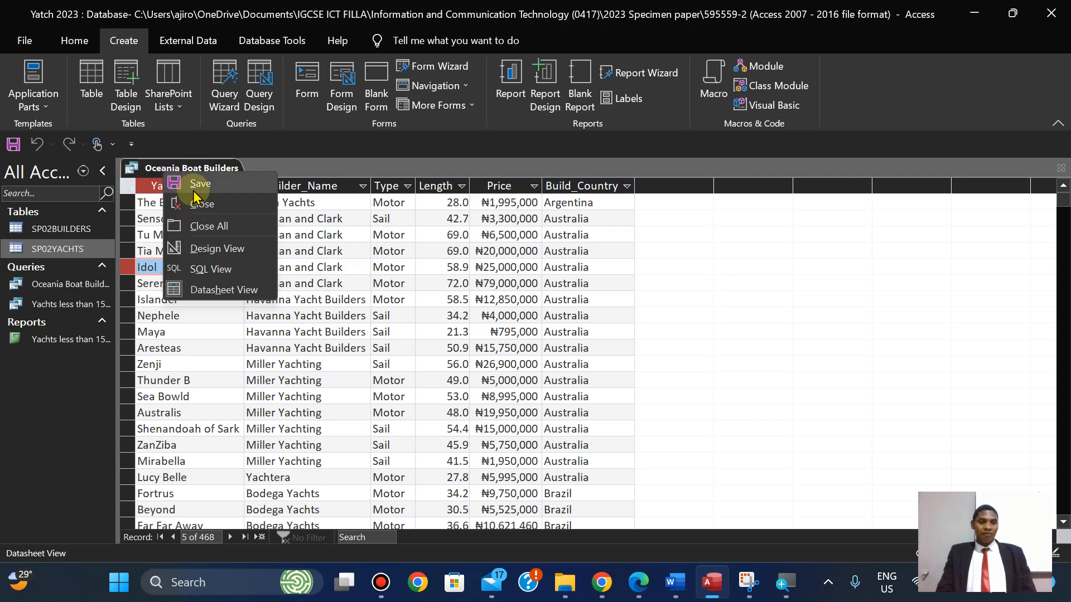
pyautogui.click(167, 184)
# Switch the query to Design View, preview its datasheet, and return to design.
pyautogui.click(72, 41)
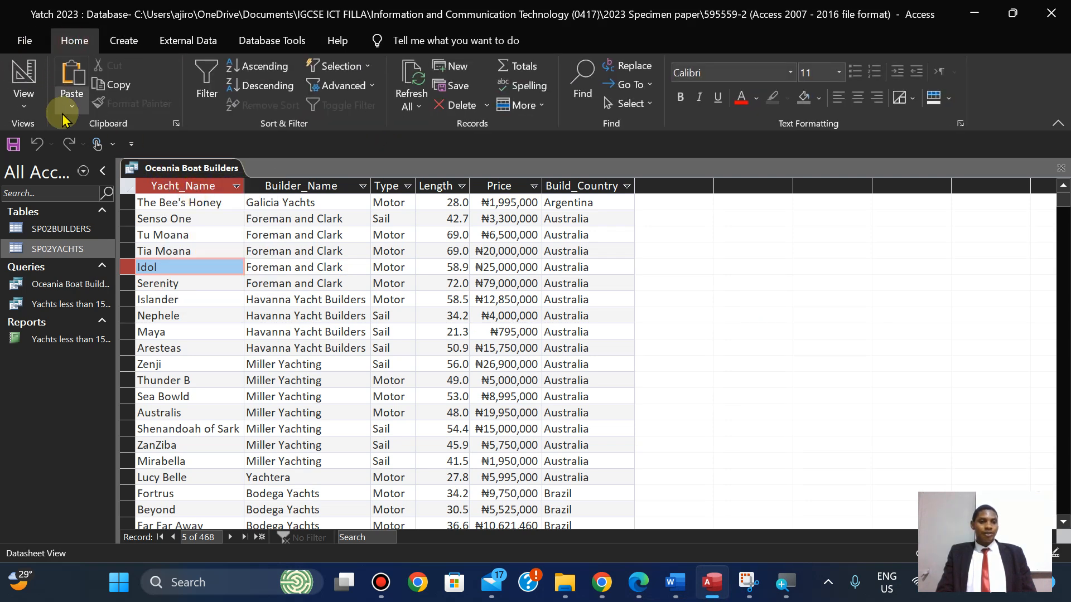
pyautogui.click(23, 94)
pyautogui.click(70, 207)
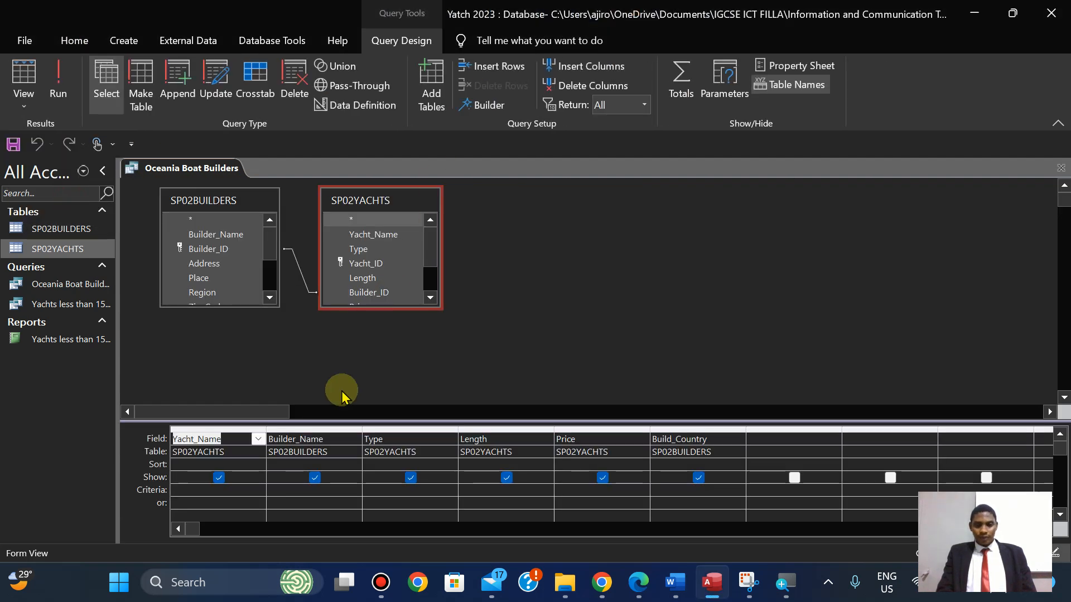
pyautogui.click(641, 589)
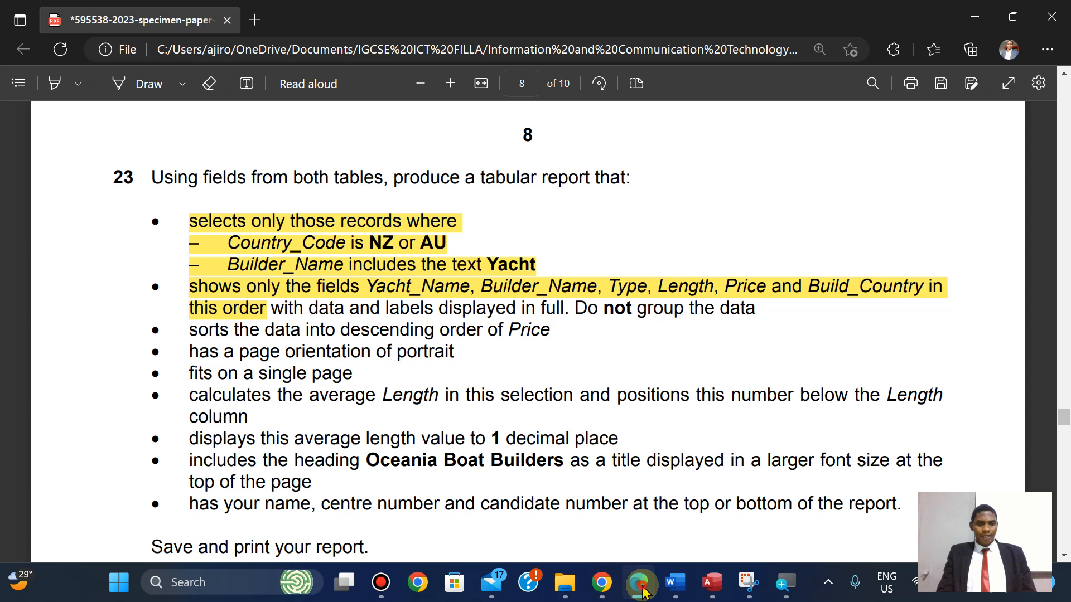
pyautogui.click(642, 589)
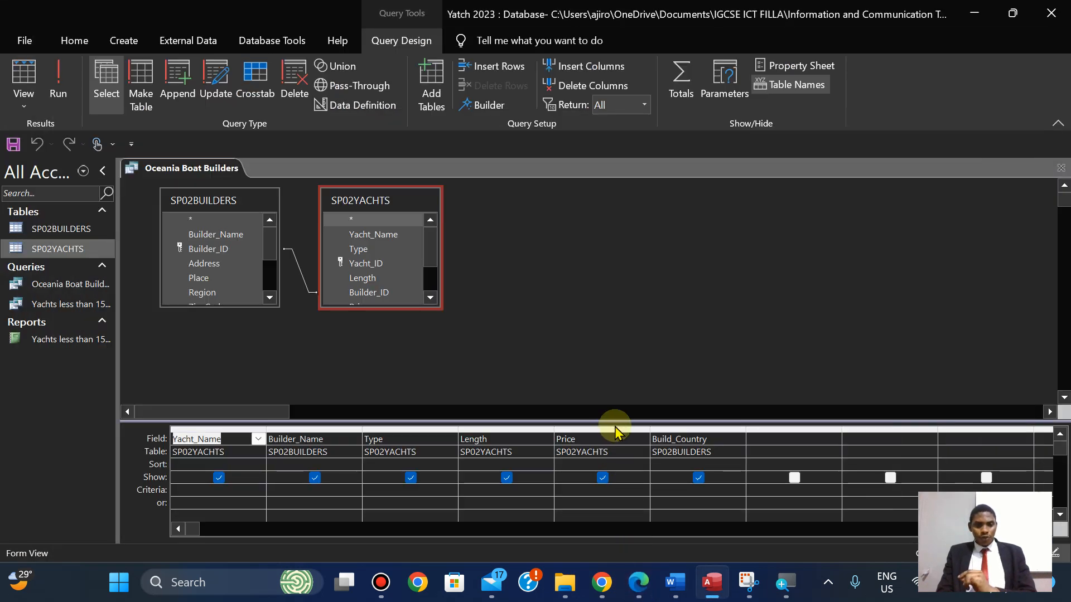
pyautogui.click(24, 106)
pyautogui.click(30, 136)
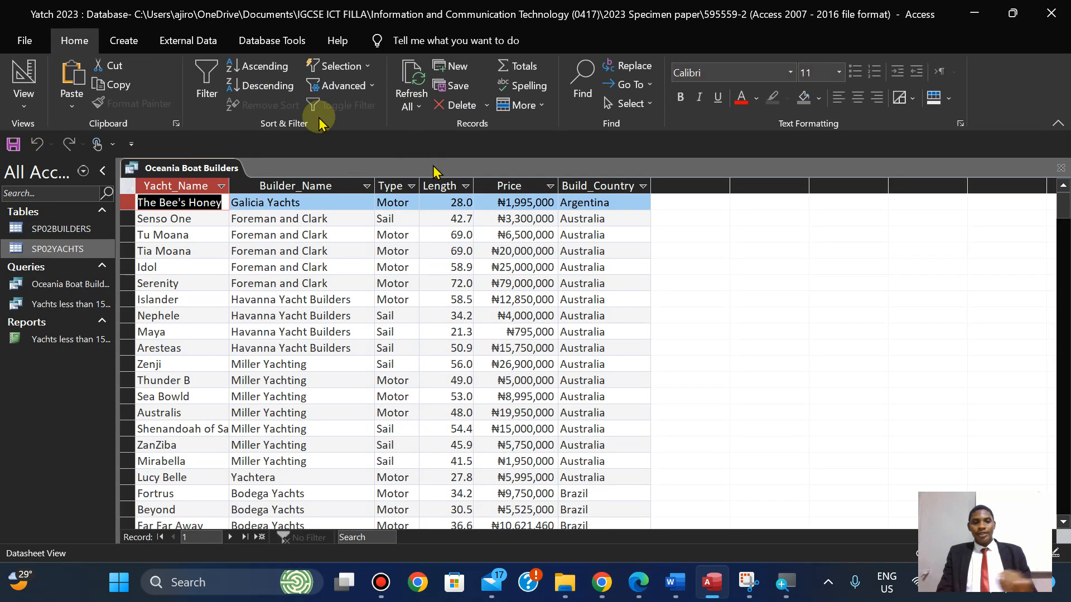
pyautogui.click(24, 106)
pyautogui.click(63, 211)
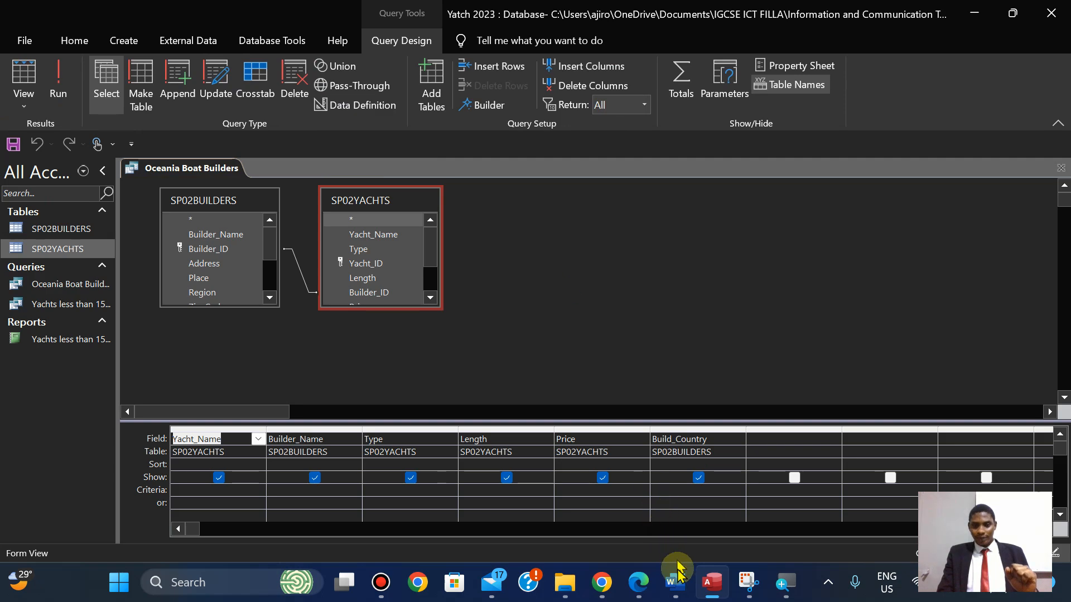
# Enlarge the SP02YACHTS and SP02BUILDERS field lists to show every field.
pyautogui.click(637, 590)
pyautogui.click(637, 590)
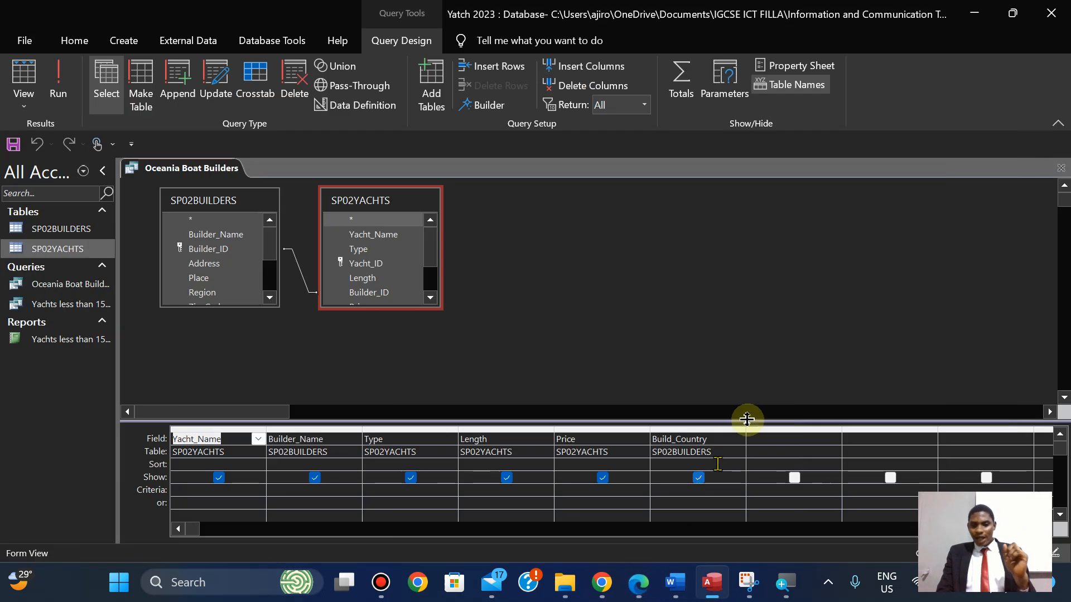
pyautogui.click(766, 443)
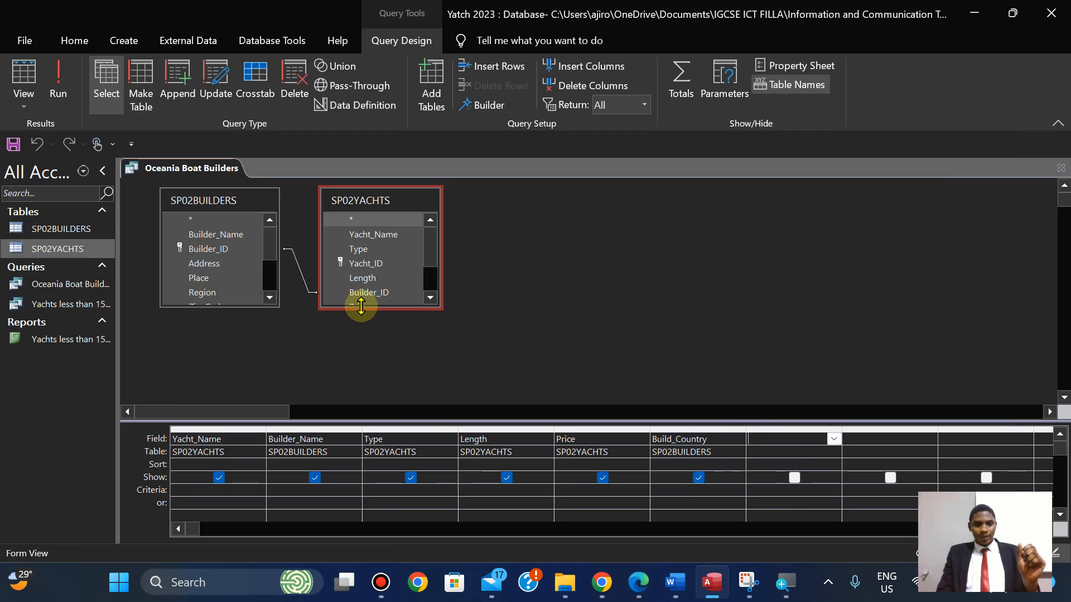
pyautogui.moveTo(360, 305); pyautogui.dragTo(361, 373)
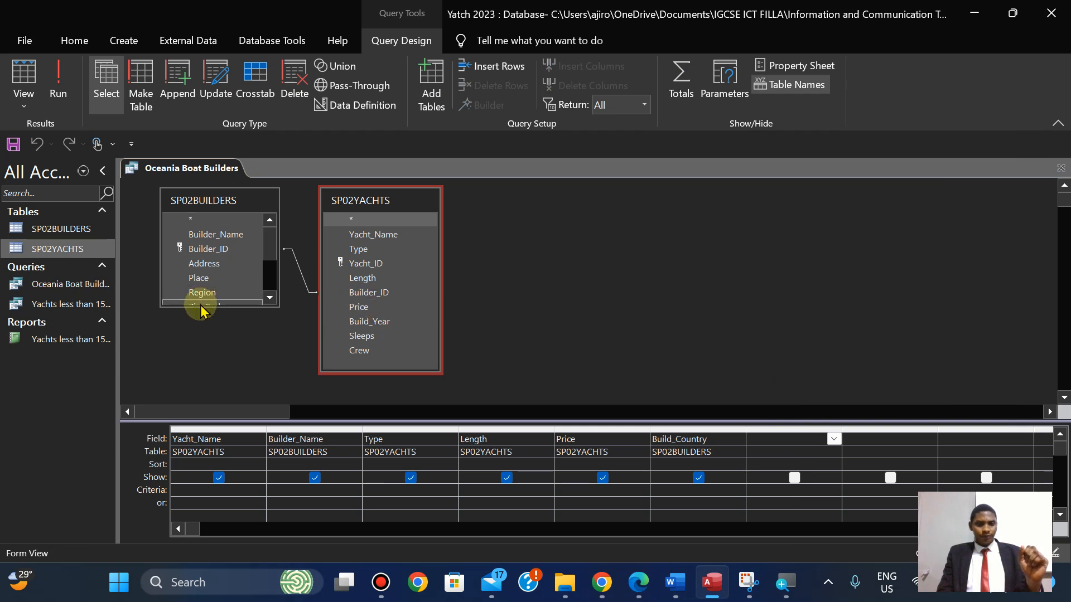
pyautogui.moveTo(200, 306); pyautogui.dragTo(201, 401)
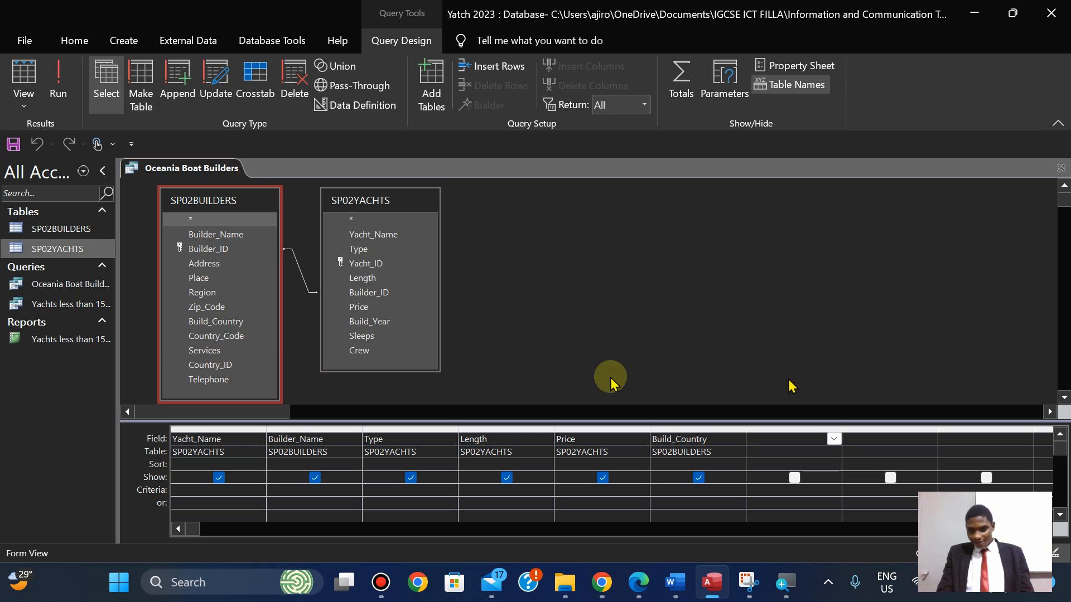
# Add Country_Code with the criterion NZ or AU and run the query.
pyautogui.click(201, 337)
pyautogui.moveTo(201, 338); pyautogui.dragTo(758, 439)
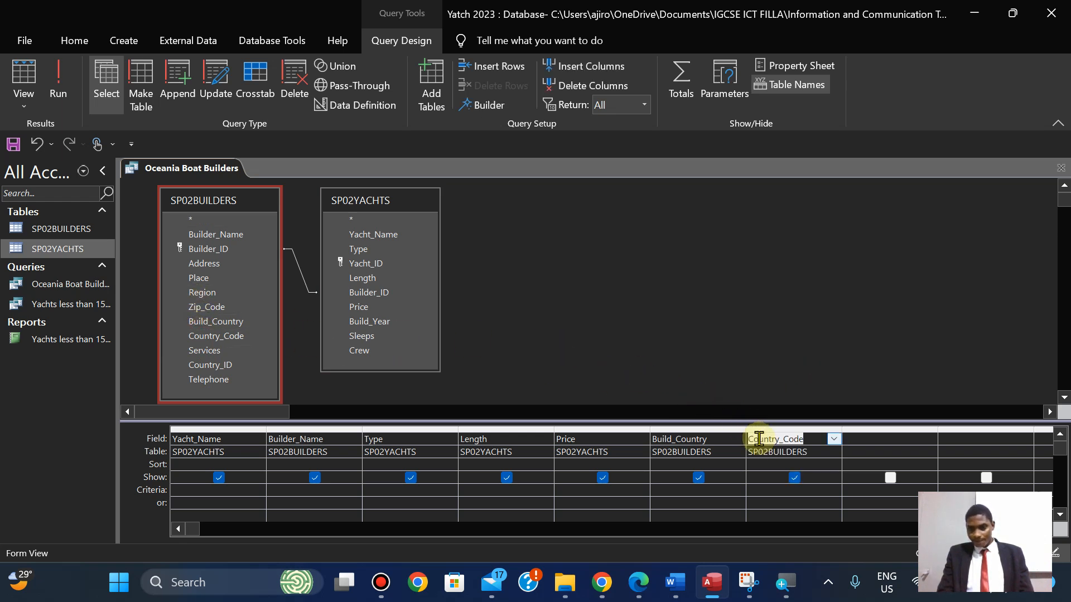
pyautogui.click(755, 494)
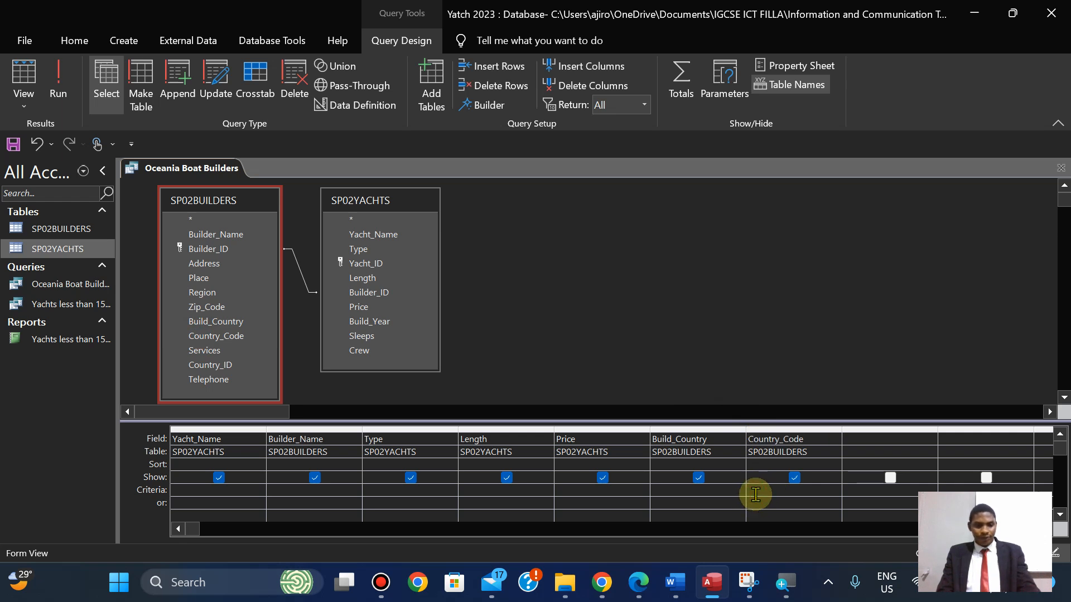
pyautogui.write('NZ')
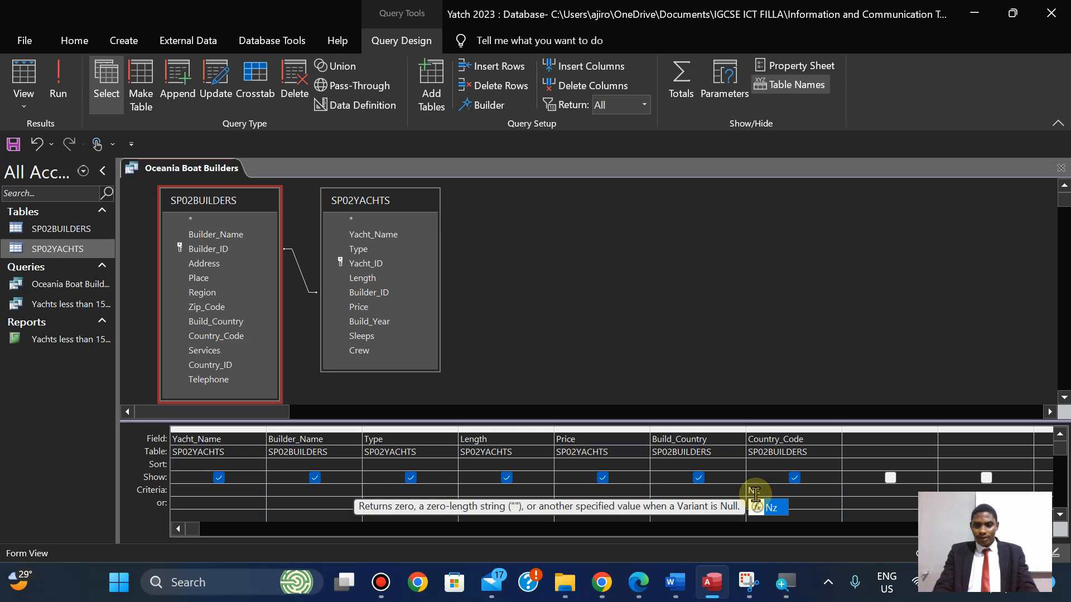
pyautogui.write(' or')
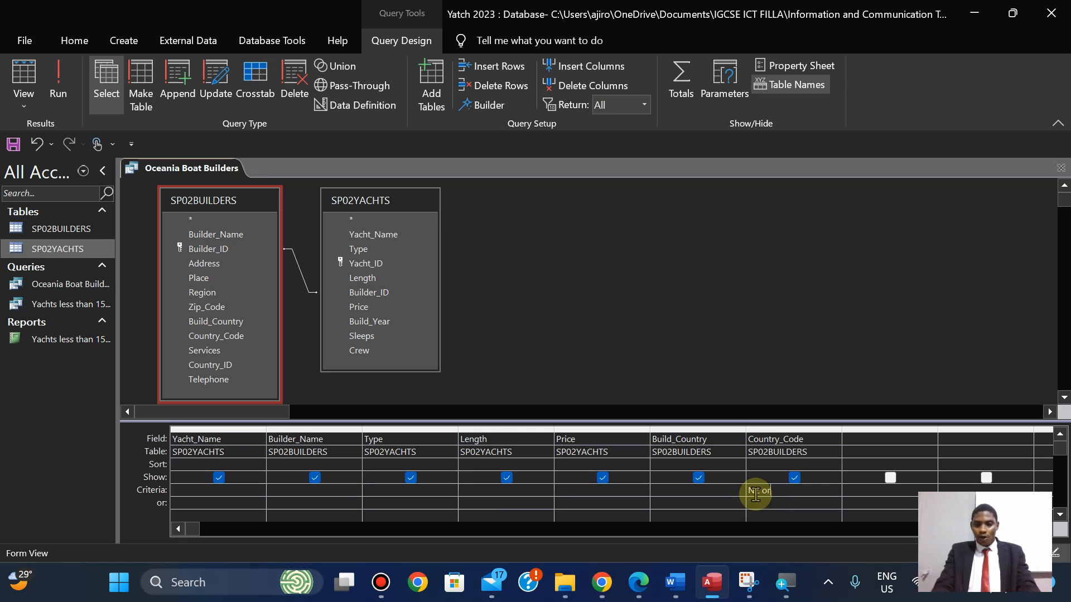
pyautogui.write(' AU')
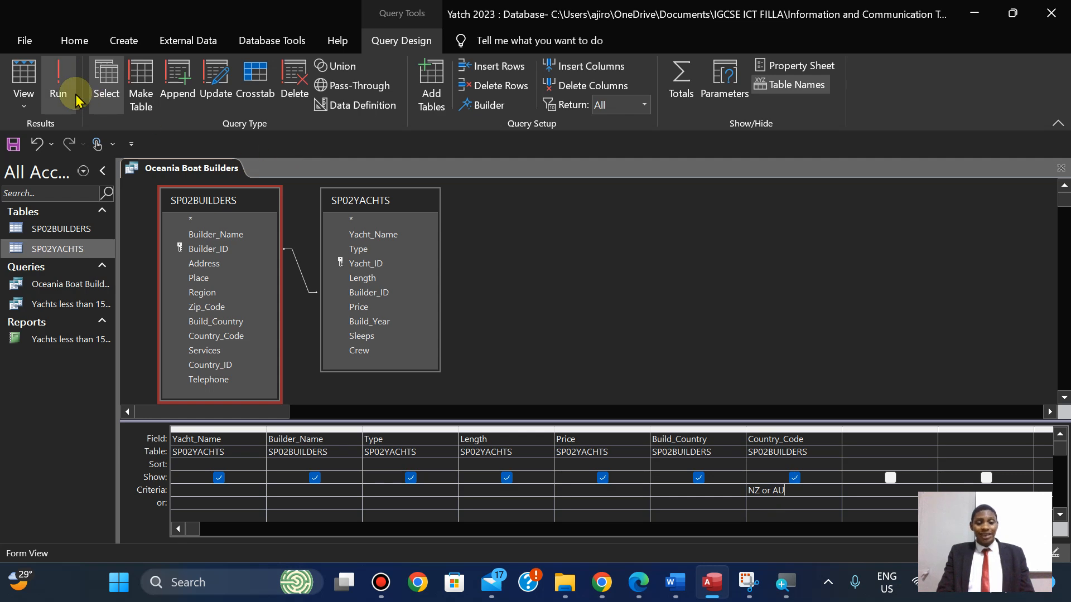
pyautogui.click(58, 83)
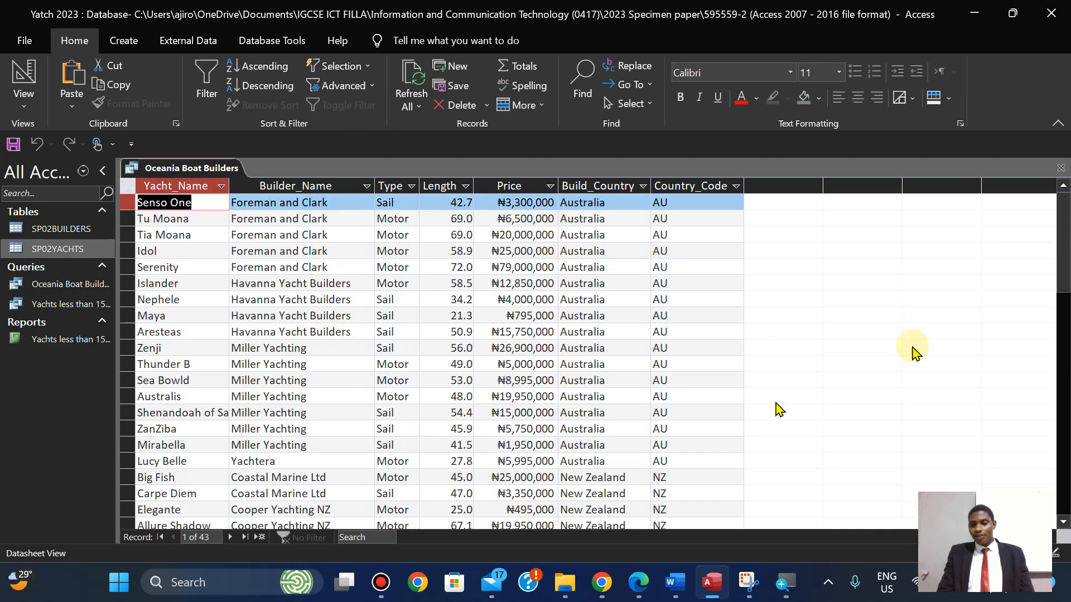
pyautogui.moveTo(1062, 239); pyautogui.dragTo(1046, 212)
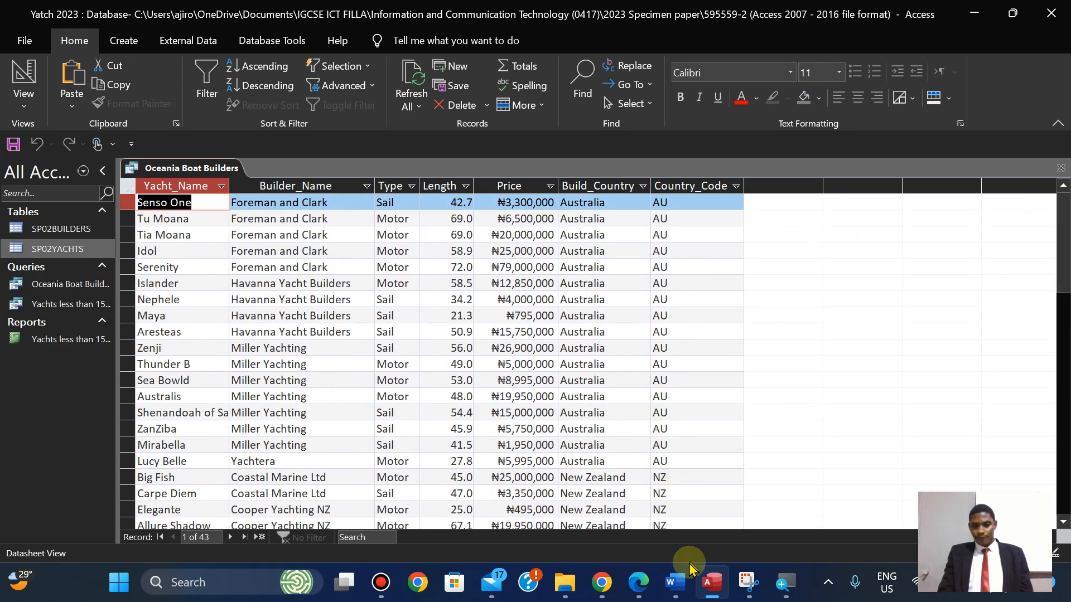
# Untick Show for Country_Code in Design View and rerun the query.
pyautogui.click(639, 590)
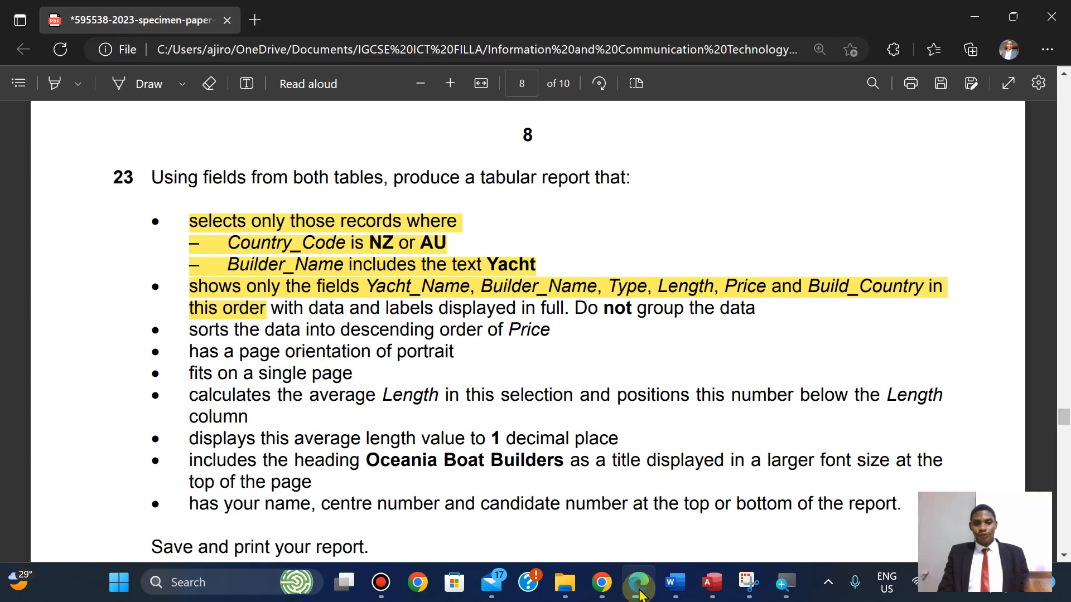
pyautogui.click(639, 590)
pyautogui.click(22, 103)
pyautogui.click(61, 210)
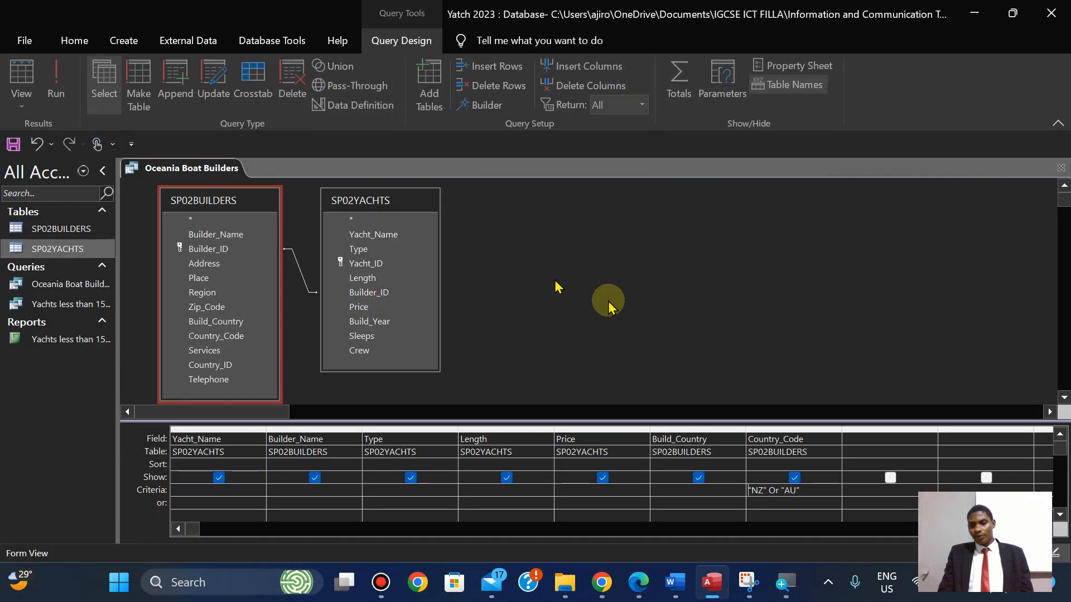
pyautogui.click(794, 478)
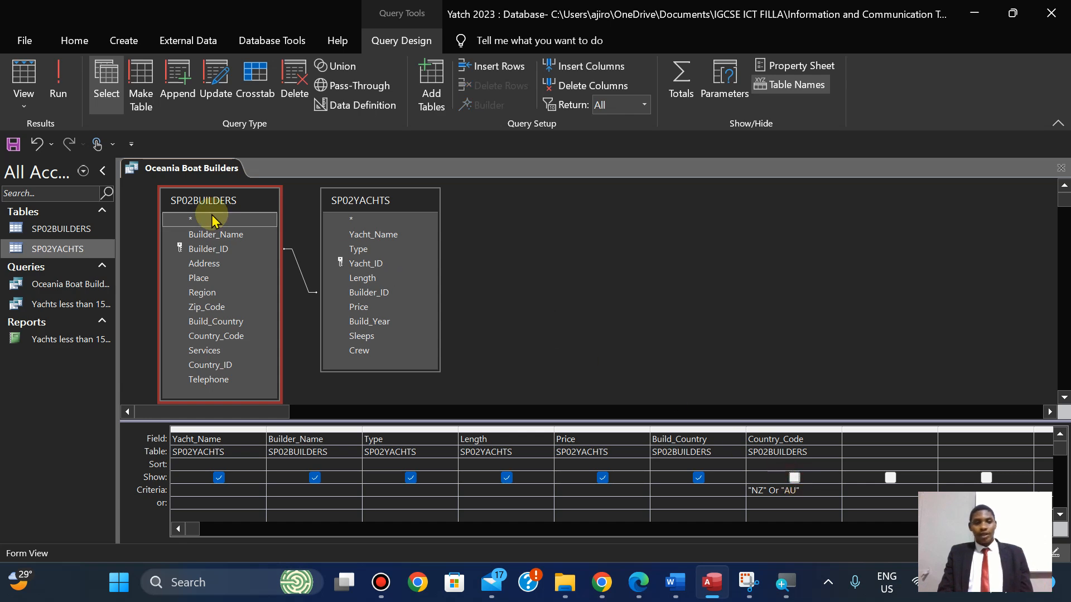
pyautogui.click(49, 89)
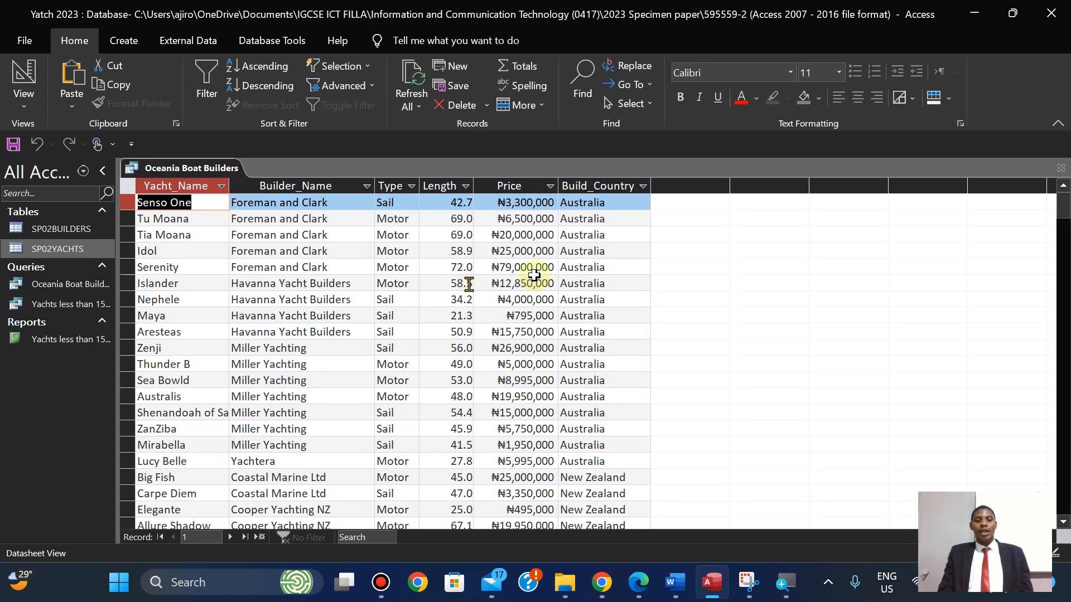
# Scroll the exam PDF to reveal the rest of question 23's requirements.
pyautogui.click(636, 590)
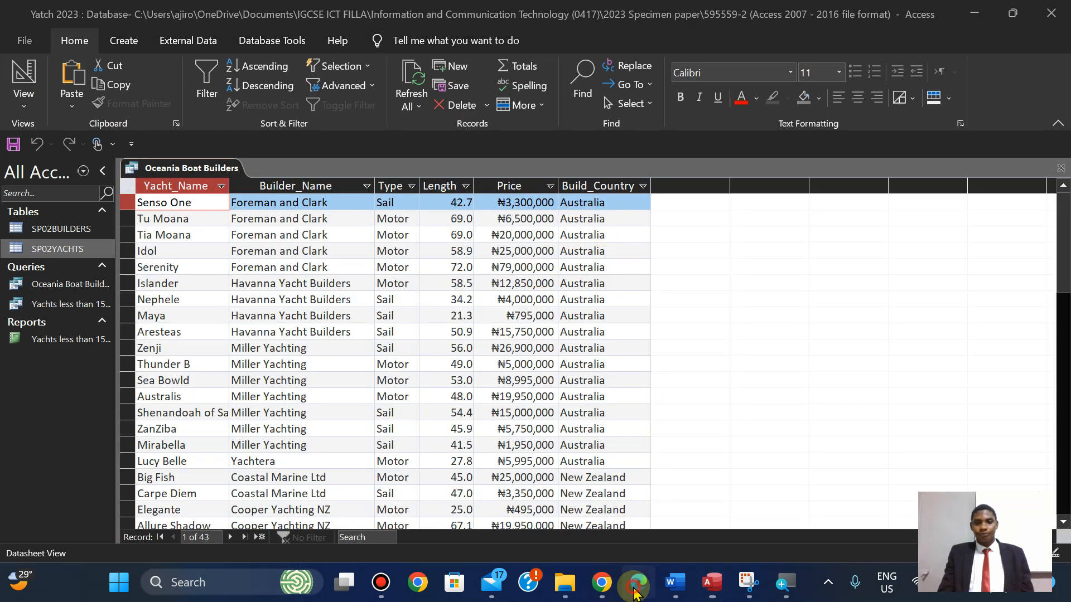
pyautogui.press('Down')
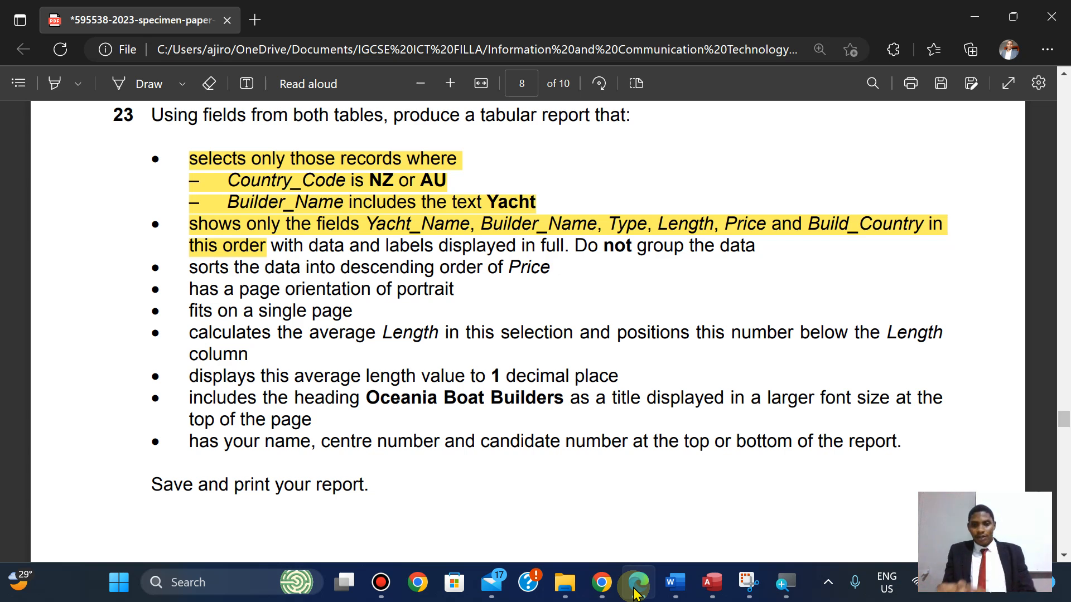
# Switch the Oceania Boat Builders query back to Design View.
pyautogui.click(637, 583)
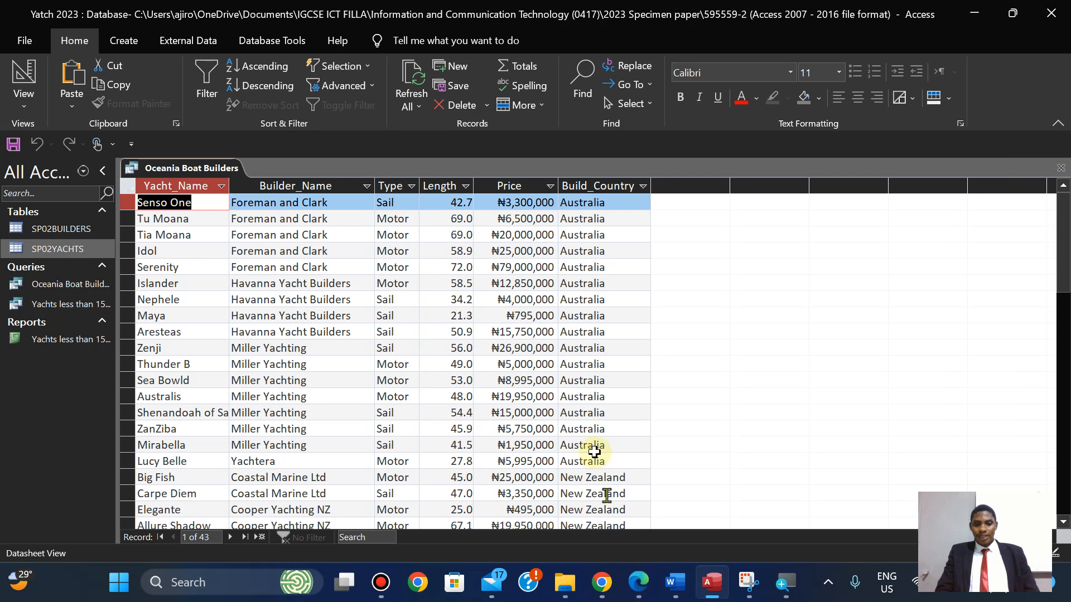
pyautogui.click(24, 98)
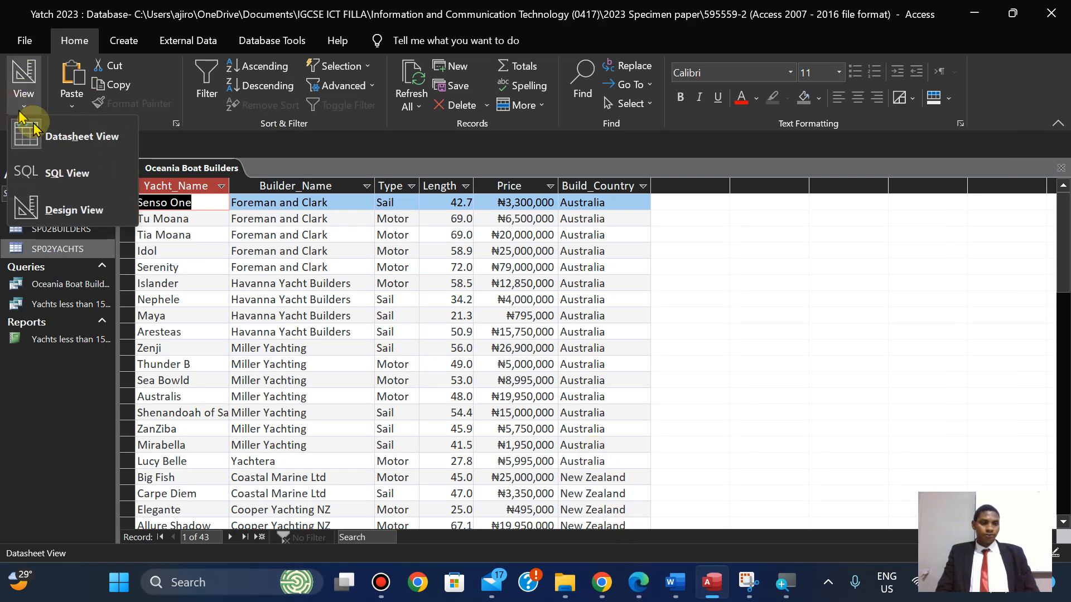
pyautogui.click(84, 219)
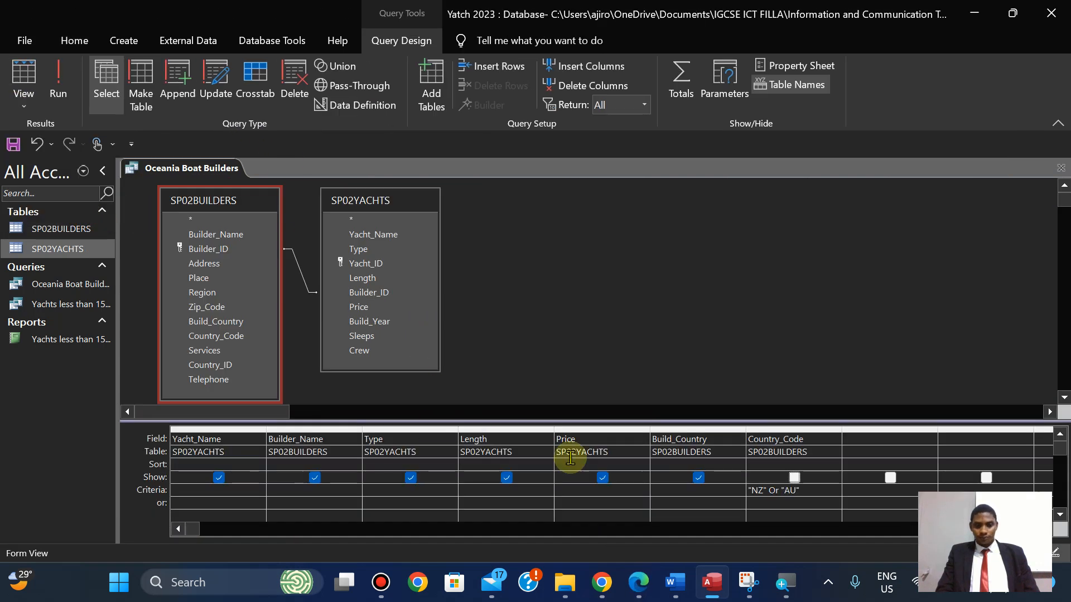
pyautogui.click(290, 501)
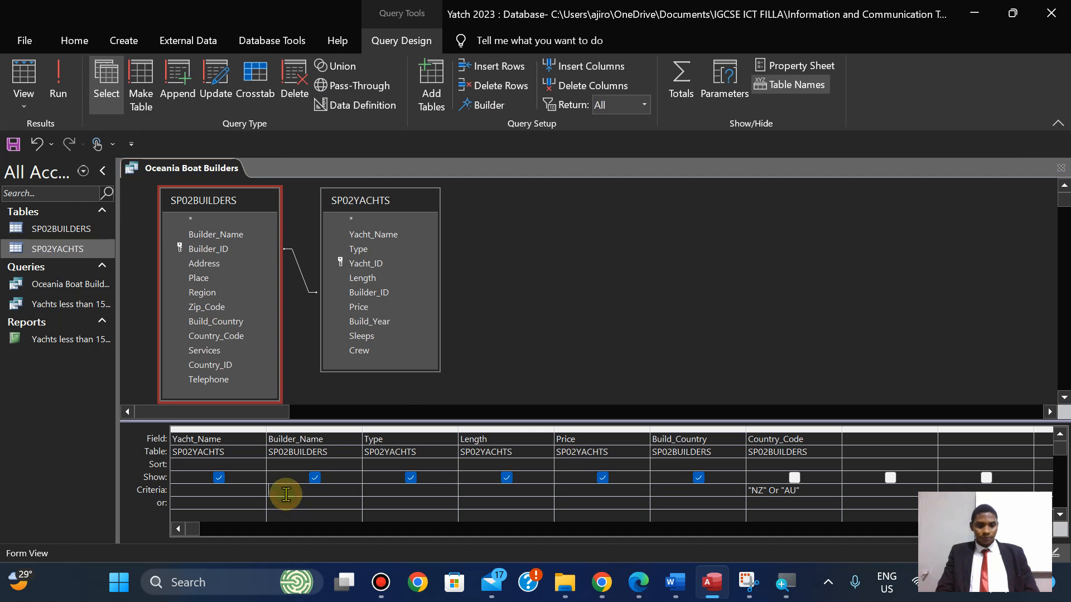
# Enter *Yacht* as the Builder_Name criterion, copying 'Yacht' from the exam paper.
pyautogui.click(637, 583)
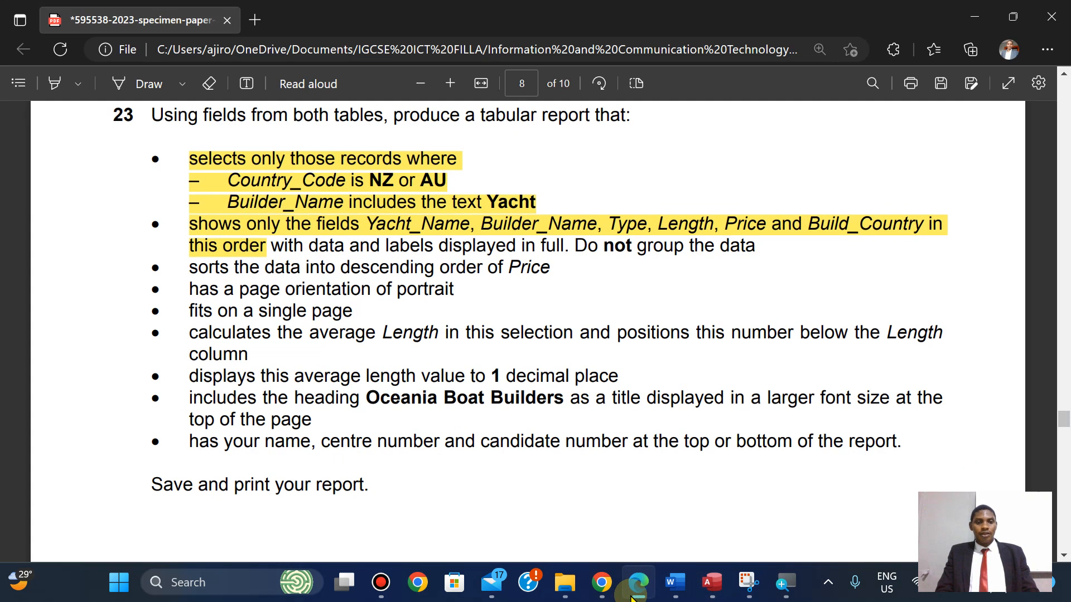
pyautogui.moveTo(488, 203); pyautogui.dragTo(538, 201)
pyautogui.click(563, 77)
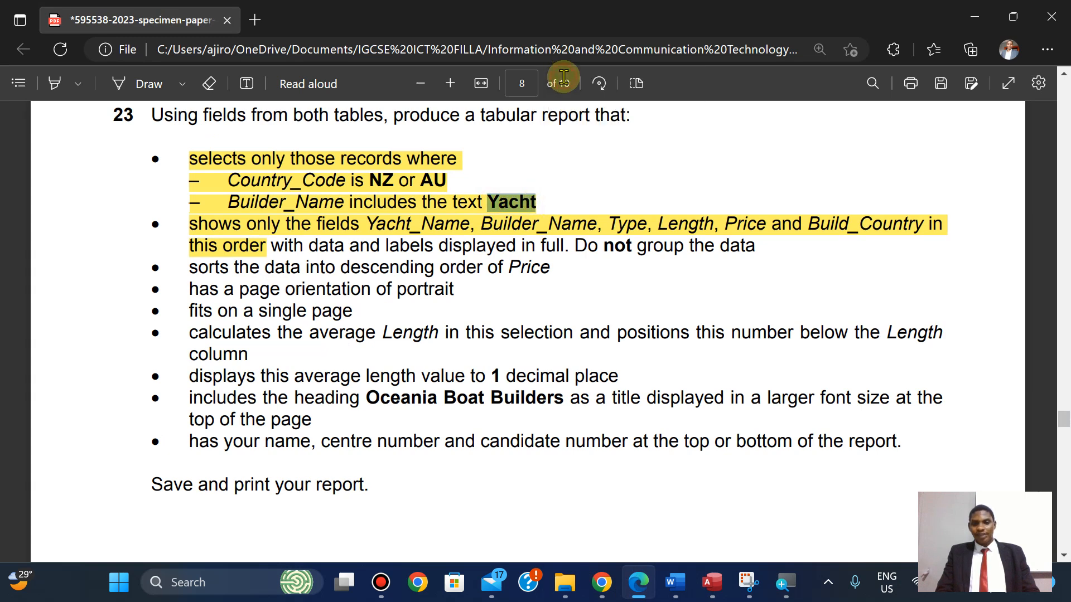
pyautogui.click(712, 583)
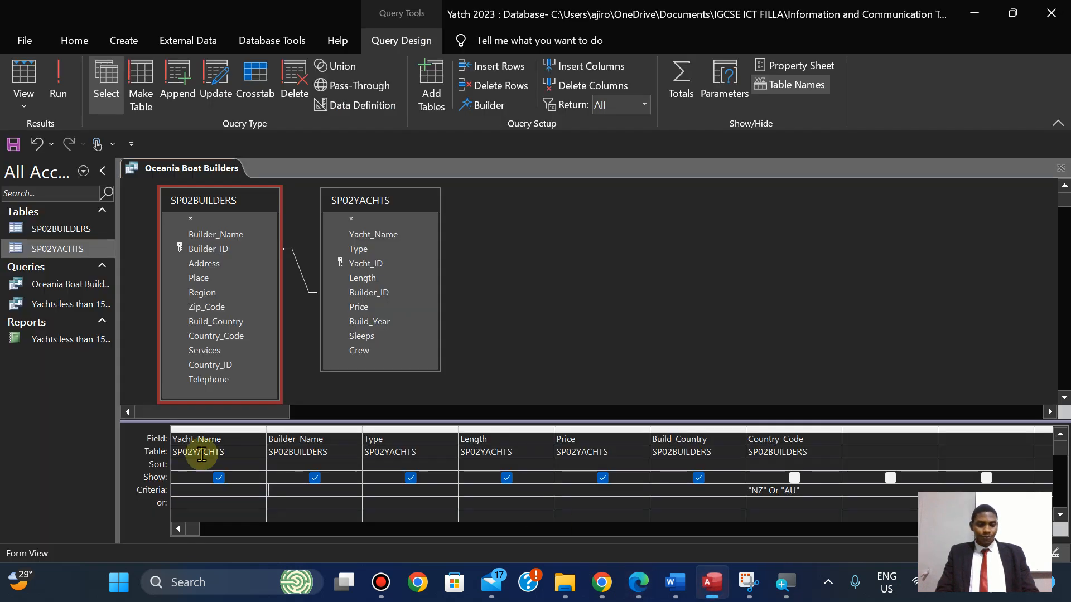
pyautogui.click(278, 492)
pyautogui.write('*')
pyautogui.hotkey('ctrl', 'v')
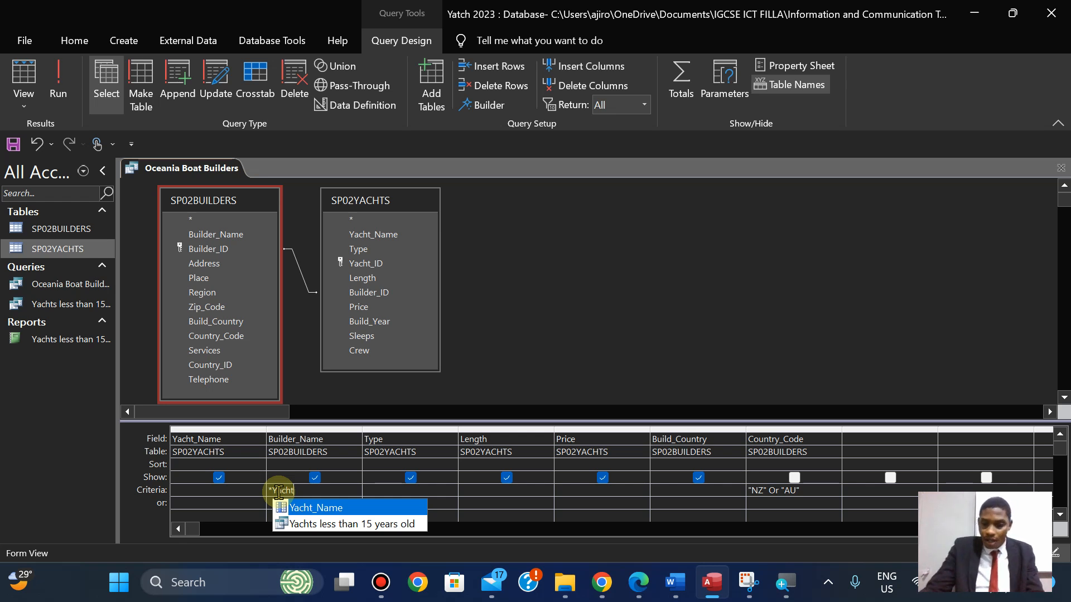
pyautogui.write('*')
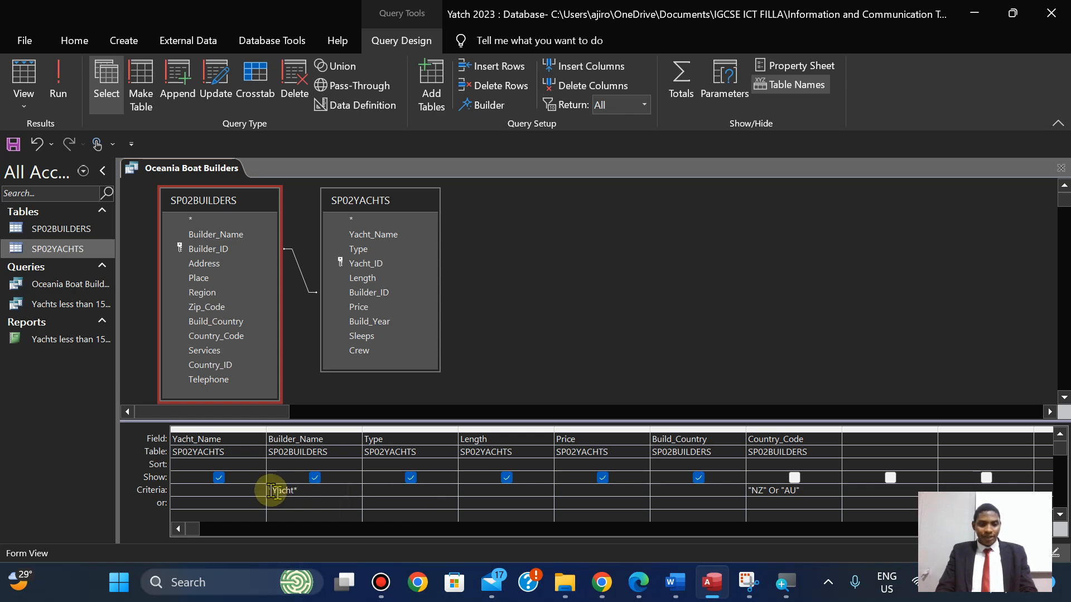
# Run the query and compare the filtered yachts with the exam paper.
pyautogui.click(641, 595)
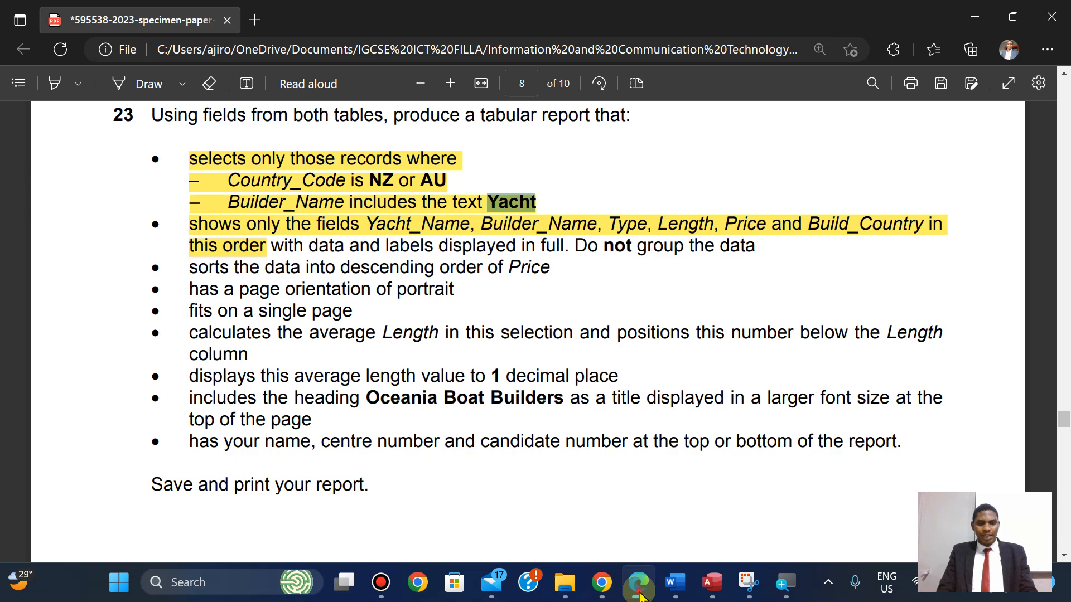
pyautogui.click(640, 595)
pyautogui.click(59, 79)
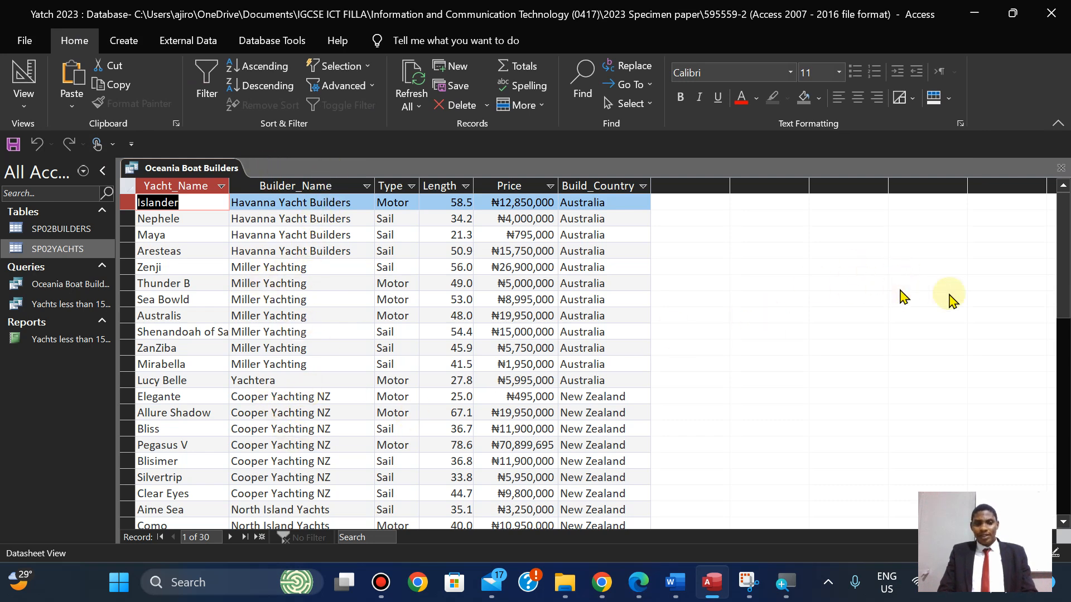
pyautogui.moveTo(1059, 249); pyautogui.dragTo(1051, 223)
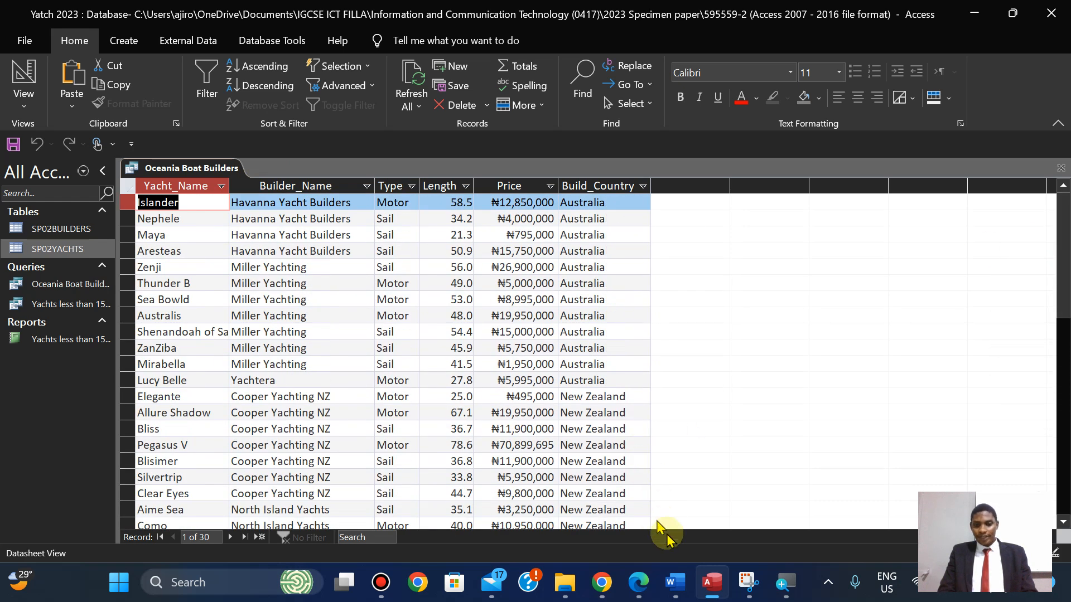
pyautogui.click(638, 585)
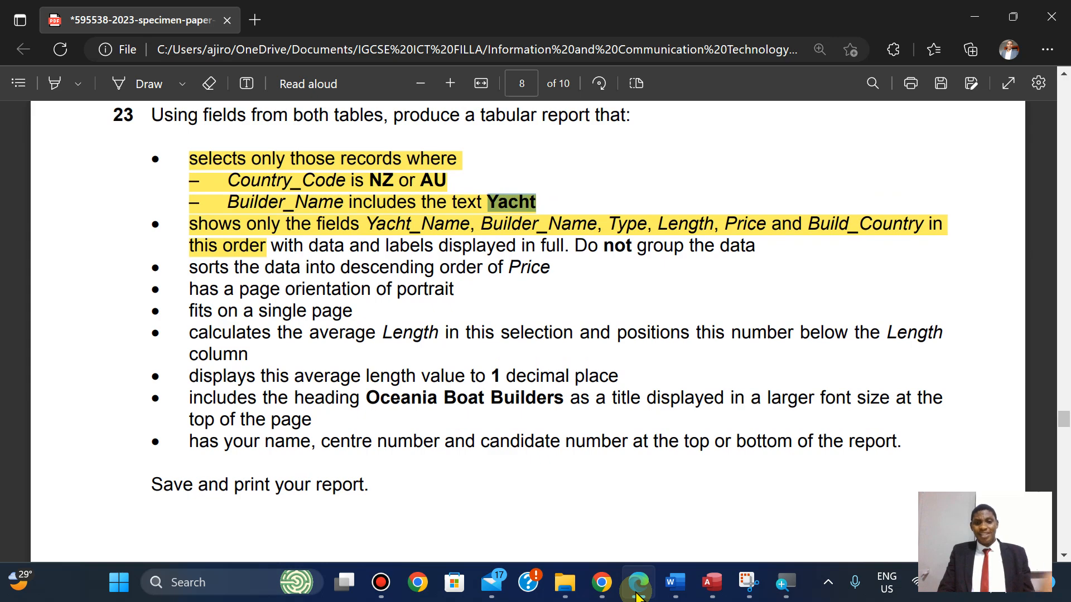
pyautogui.click(637, 584)
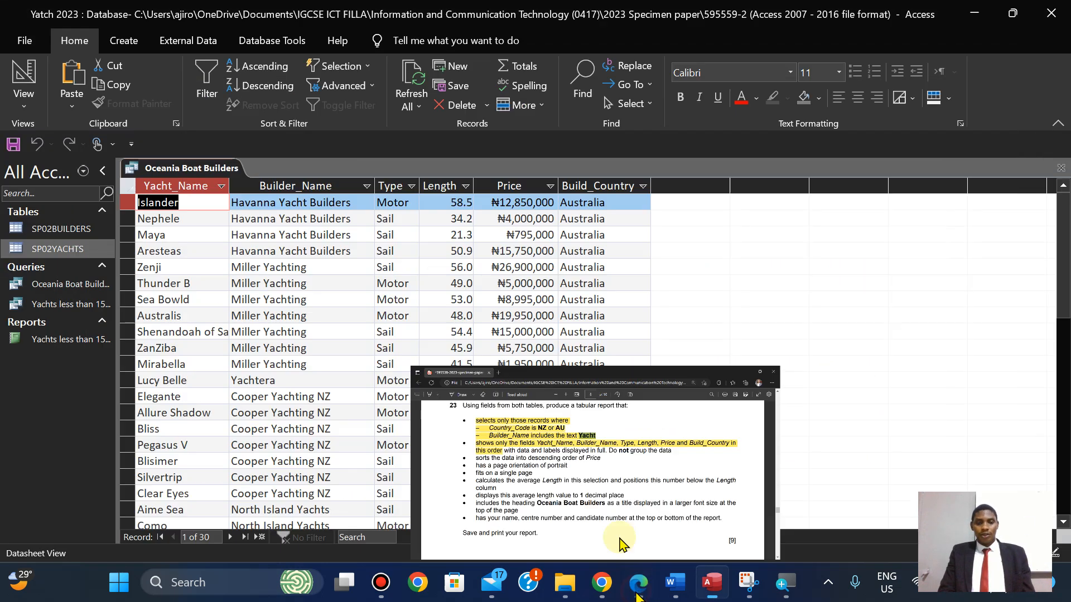
# Save and close the Oceania Boat Builders query.
pyautogui.rightClick(166, 168)
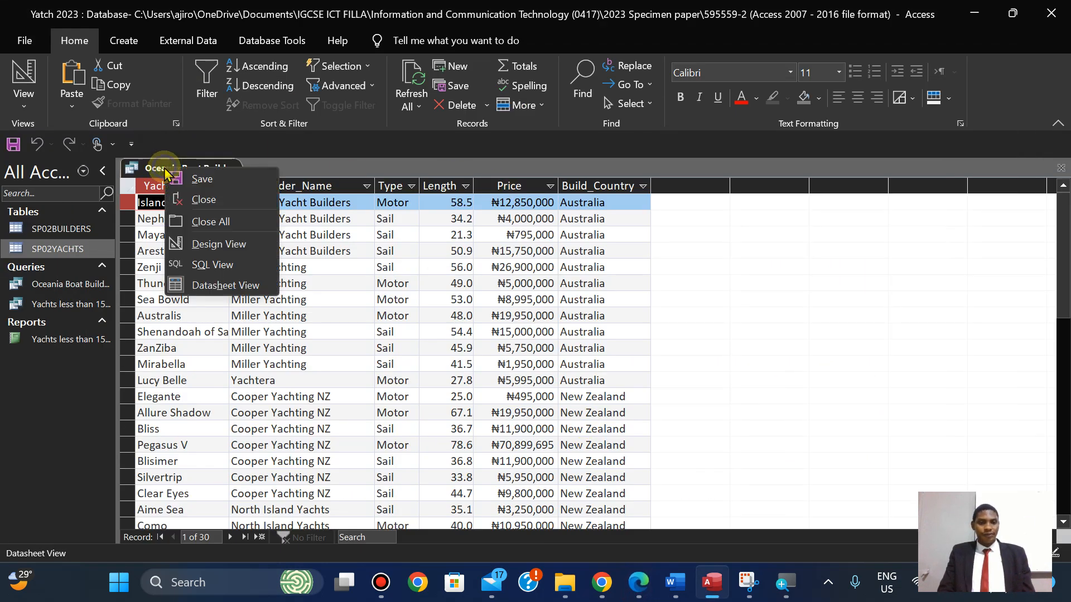
pyautogui.click(184, 179)
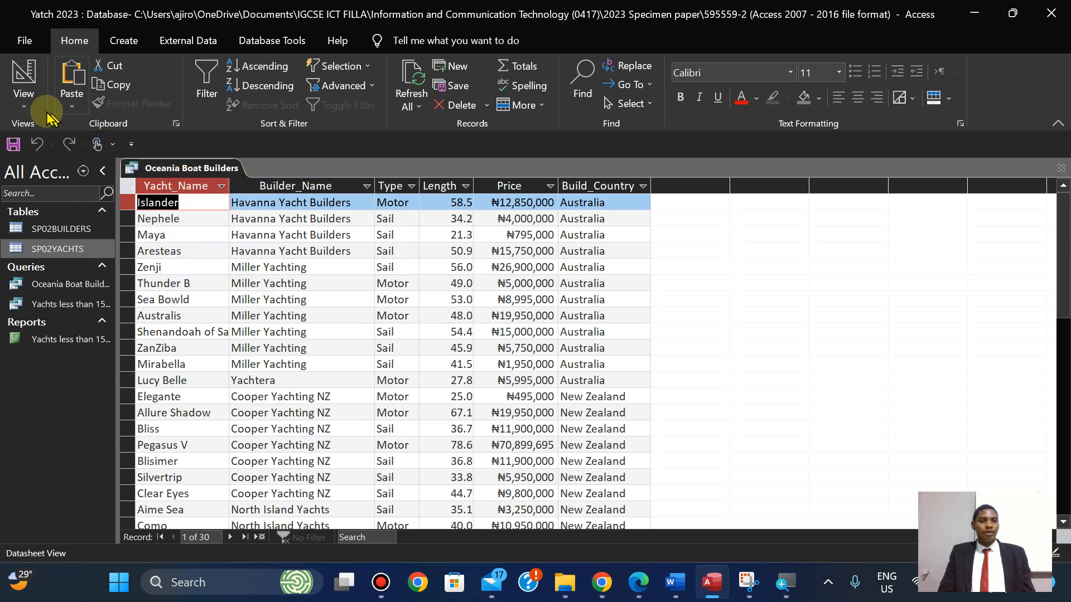
pyautogui.rightClick(169, 164)
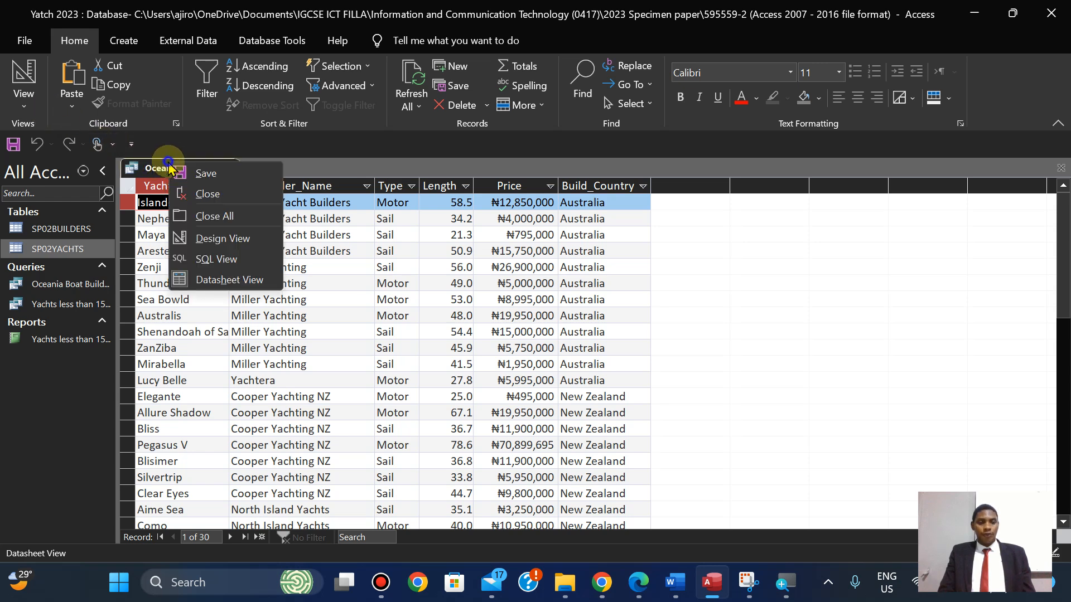
pyautogui.click(190, 194)
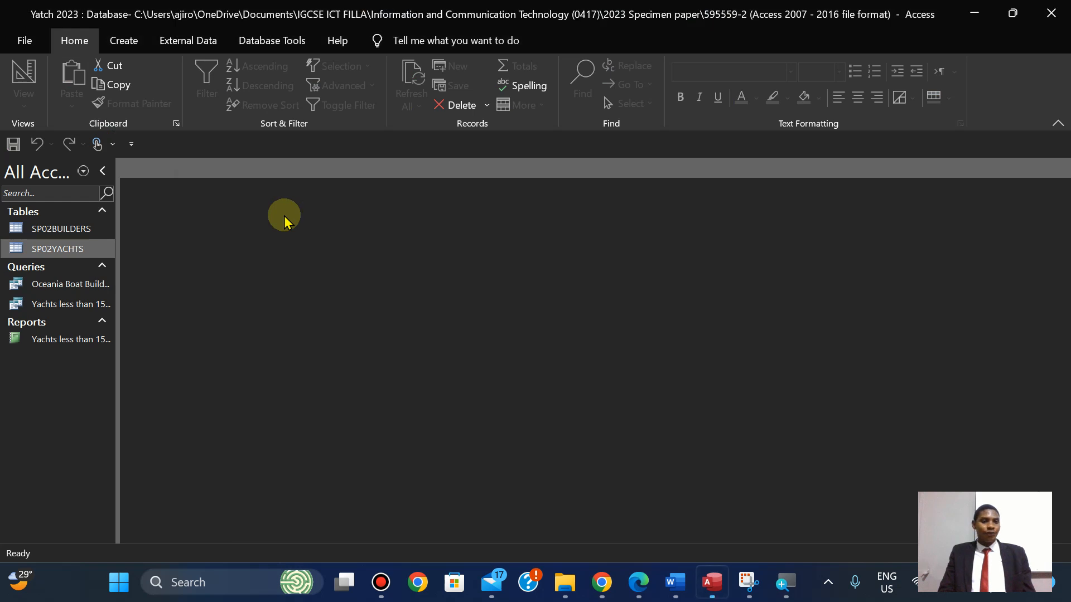
# Start a Report Wizard on the Oceania Boat Builders query with all six fields.
pyautogui.click(125, 45)
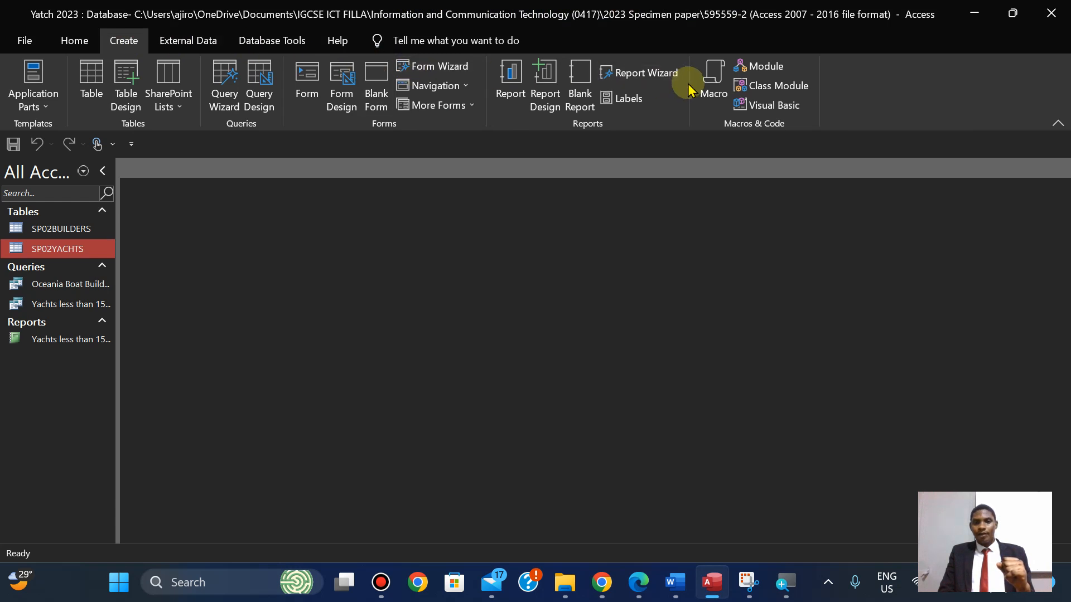
pyautogui.click(658, 79)
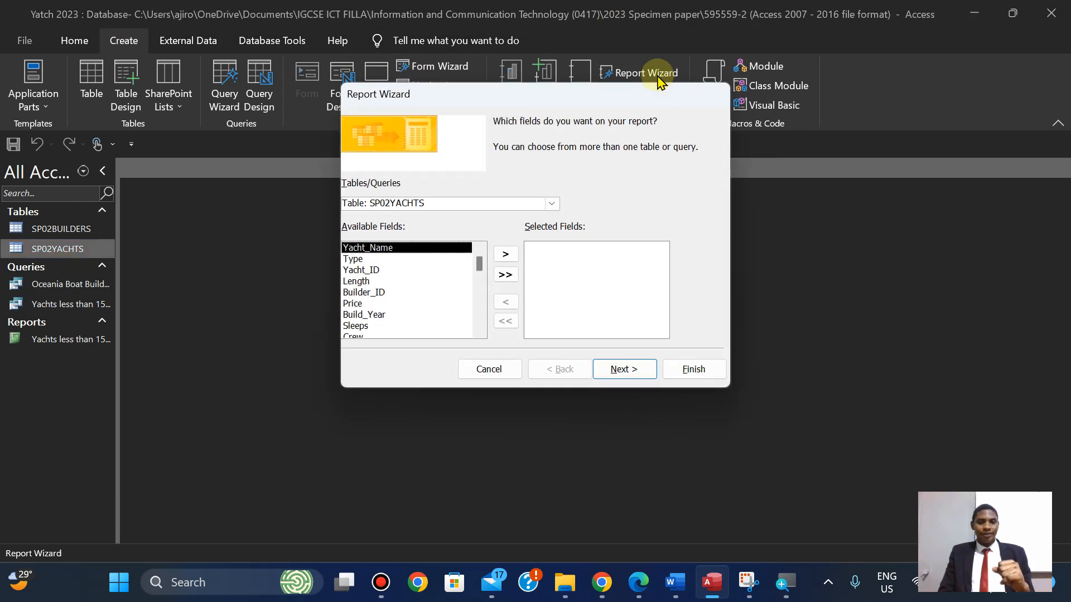
pyautogui.click(552, 205)
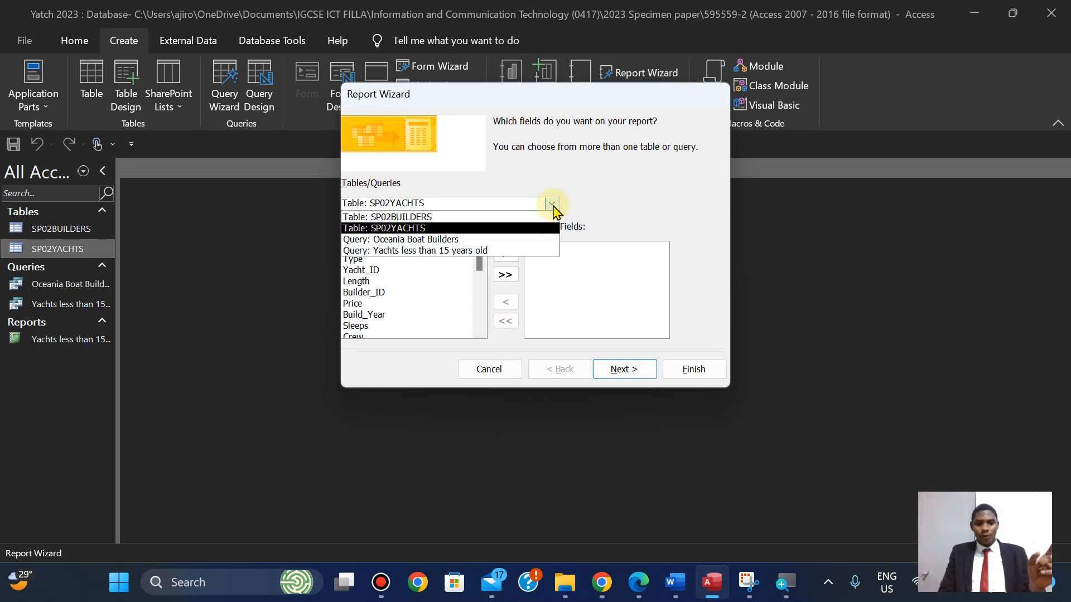
pyautogui.click(502, 240)
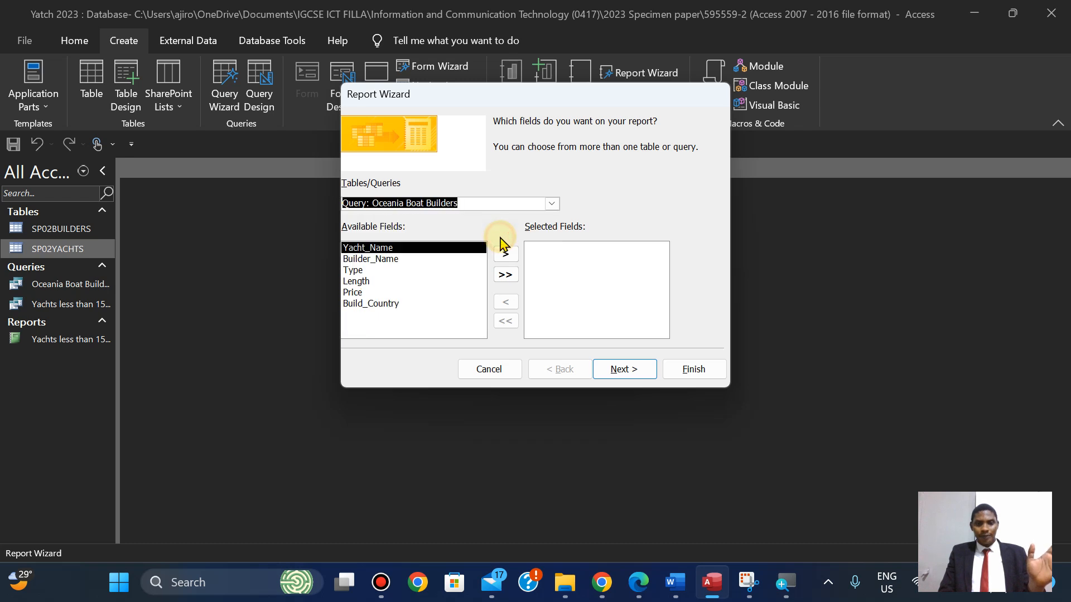
pyautogui.click(505, 275)
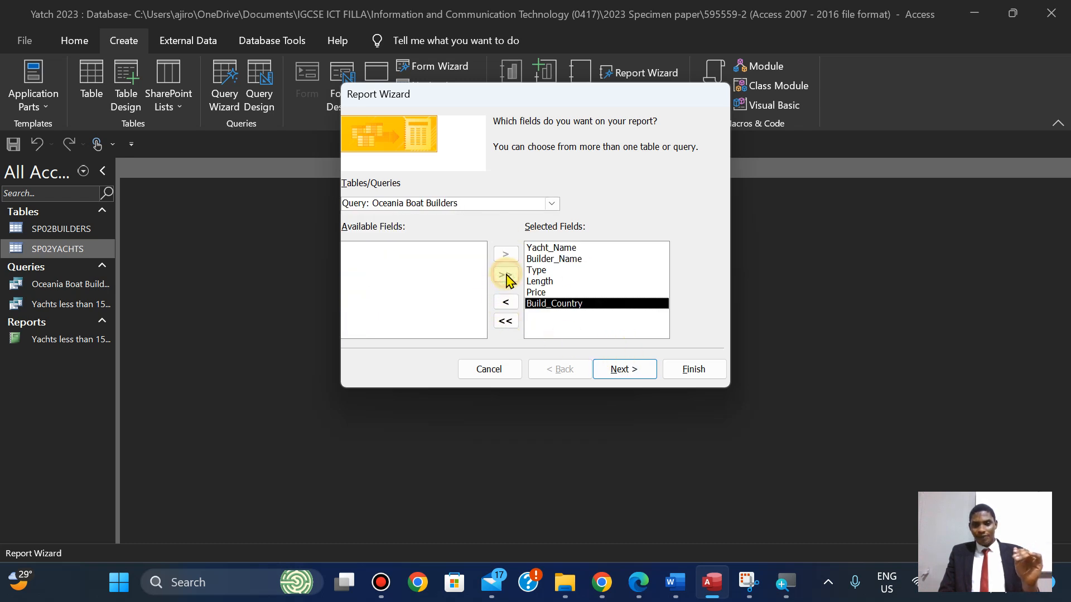
pyautogui.click(624, 371)
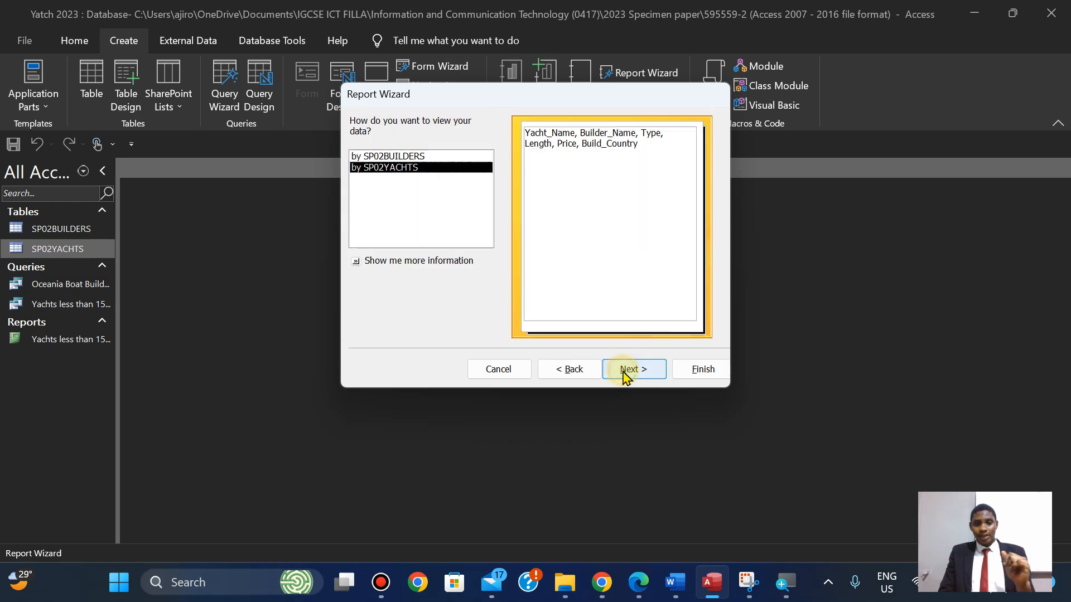
# Highlight the 'Do not group the data' line green in the exam PDF.
pyautogui.click(638, 582)
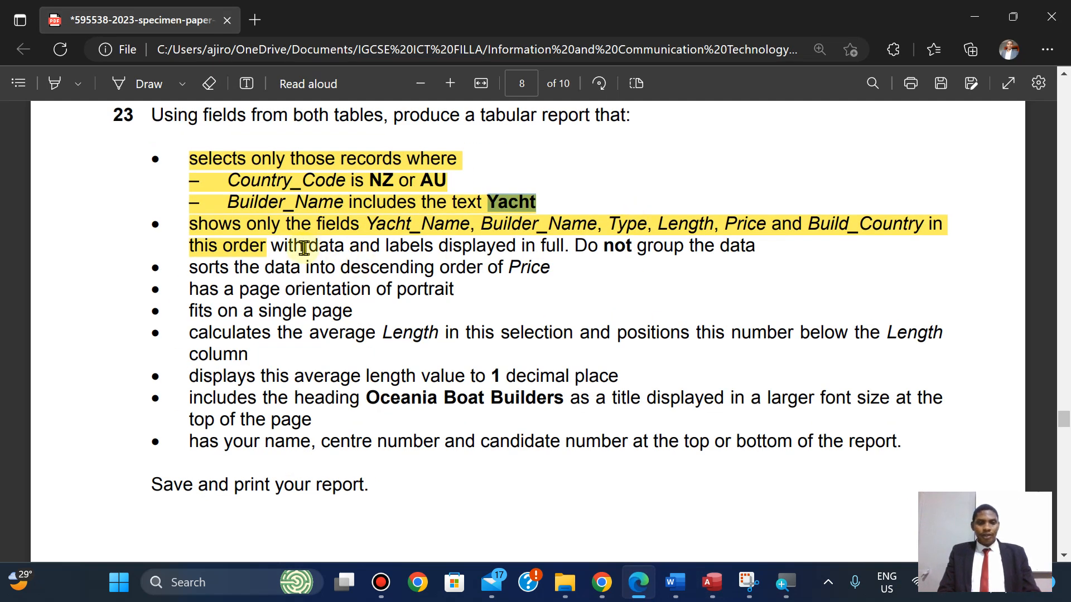
pyautogui.moveTo(576, 246); pyautogui.dragTo(759, 256)
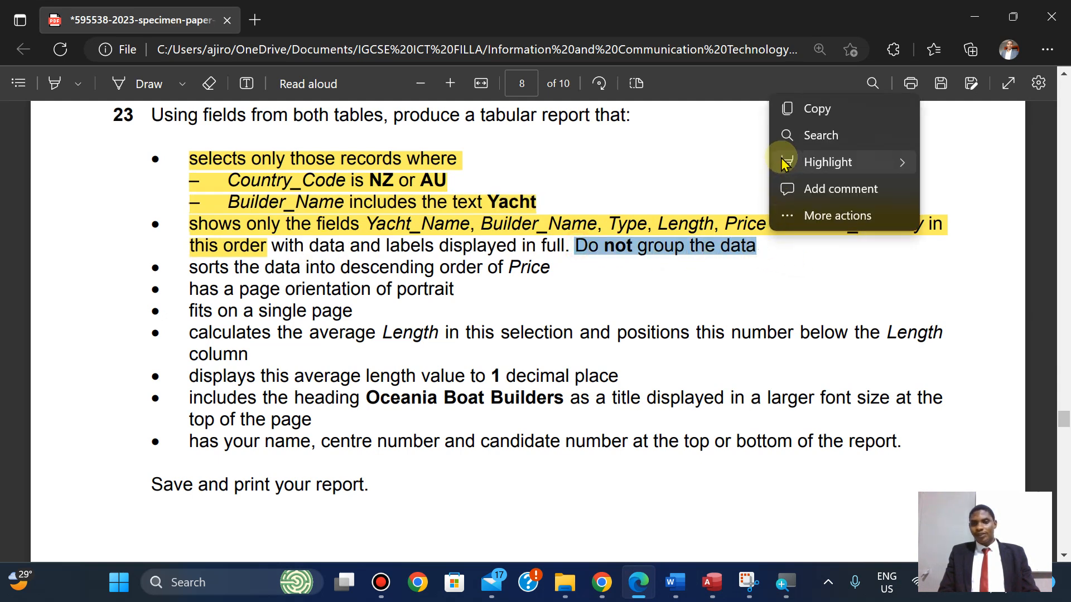
pyautogui.moveTo(896, 162)
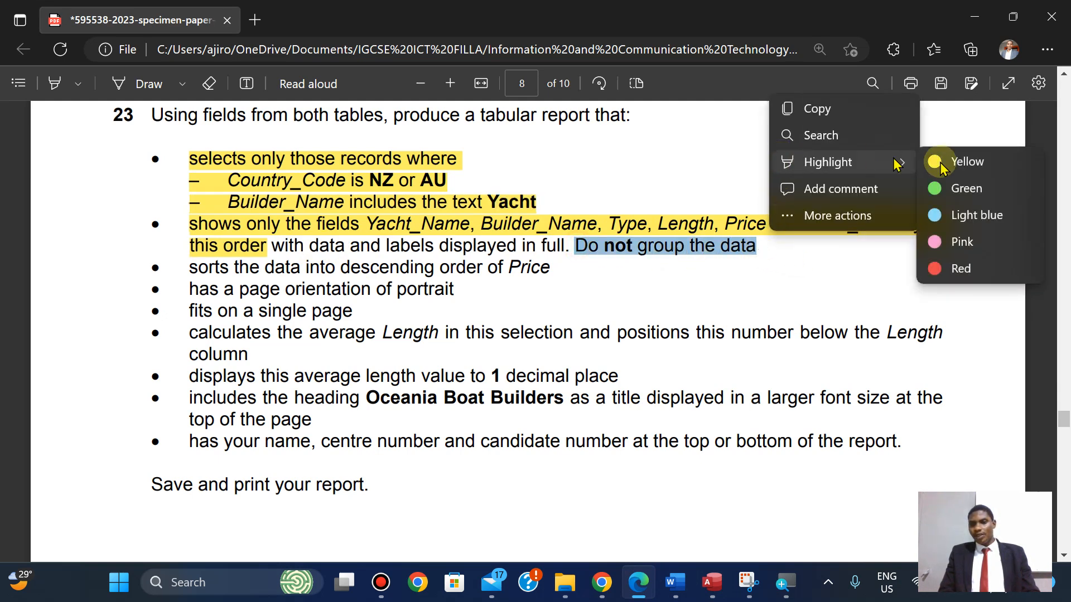
pyautogui.click(962, 190)
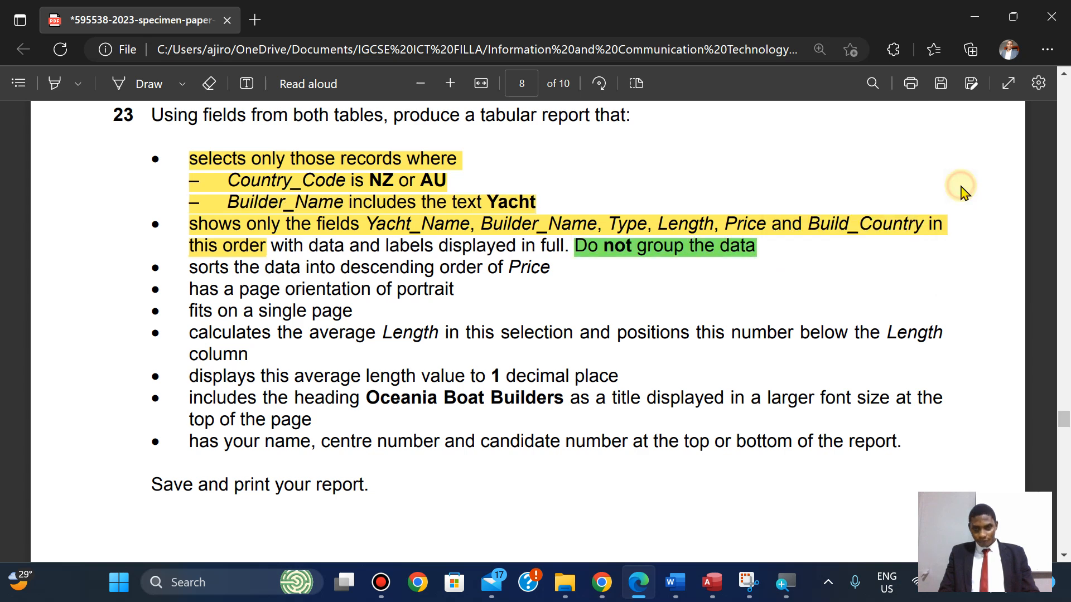
# View the wizard data by SP02YACHTS with no grouping and reach the sort-order step.
pyautogui.click(639, 584)
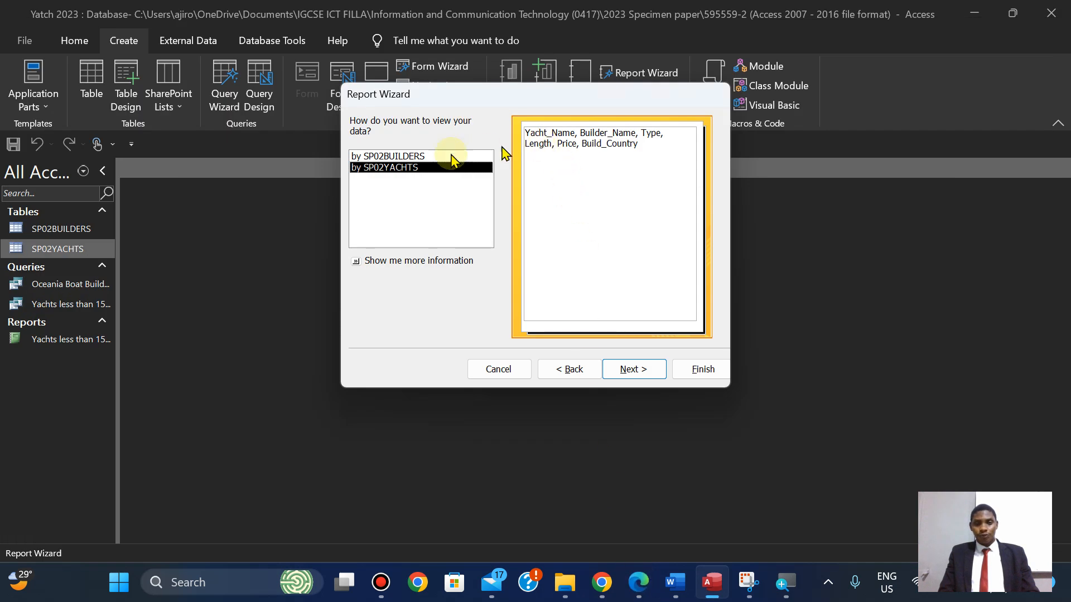
pyautogui.click(409, 158)
pyautogui.click(400, 169)
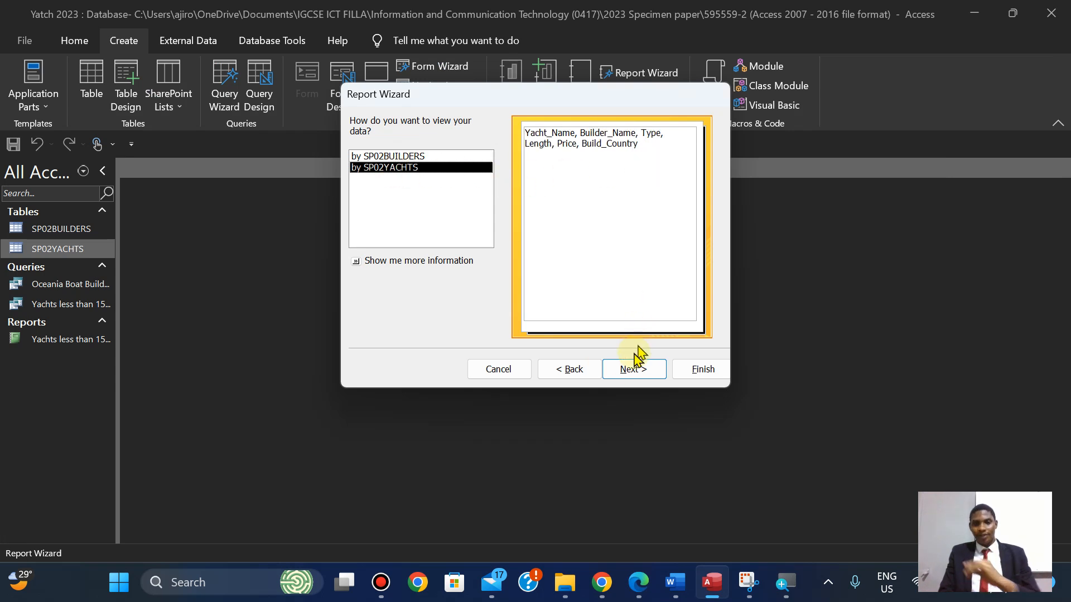
pyautogui.click(631, 370)
pyautogui.click(630, 371)
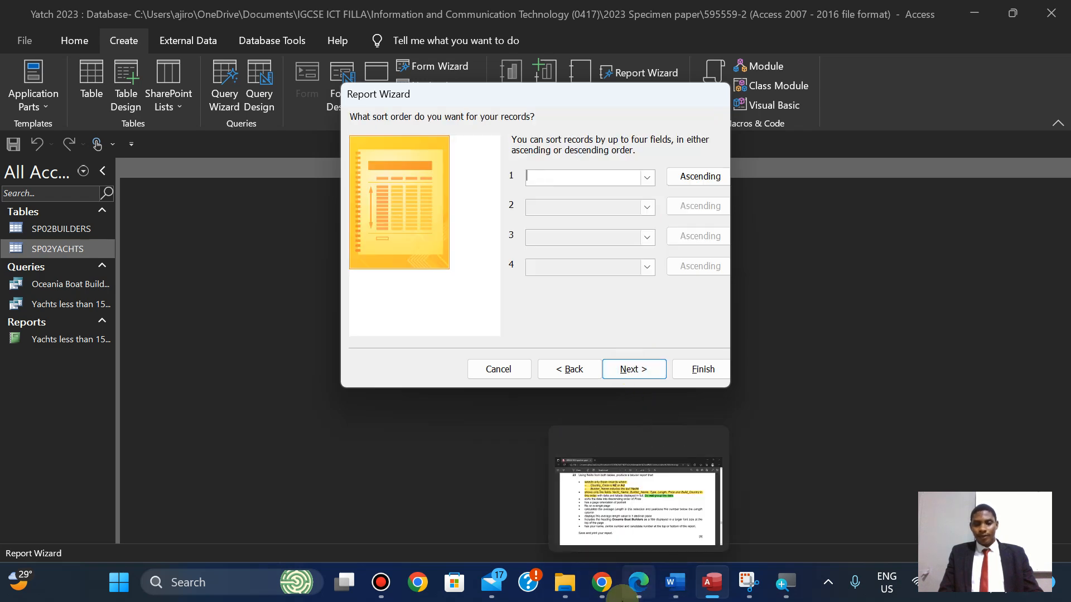
# Highlight the descending Price sort requirement green in the exam PDF.
pyautogui.click(623, 595)
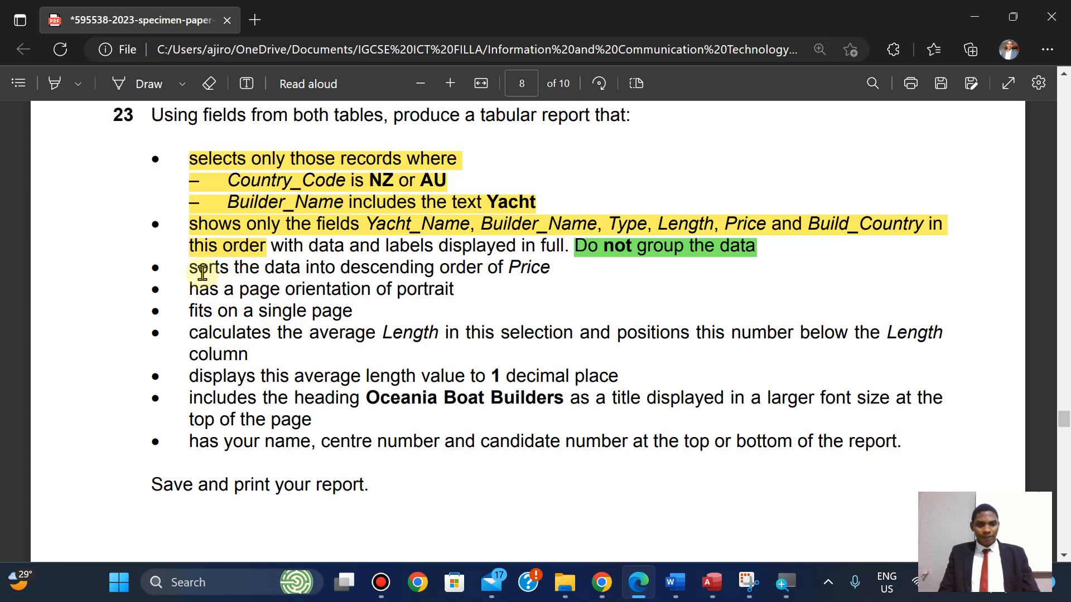
pyautogui.moveTo(190, 270); pyautogui.dragTo(552, 273)
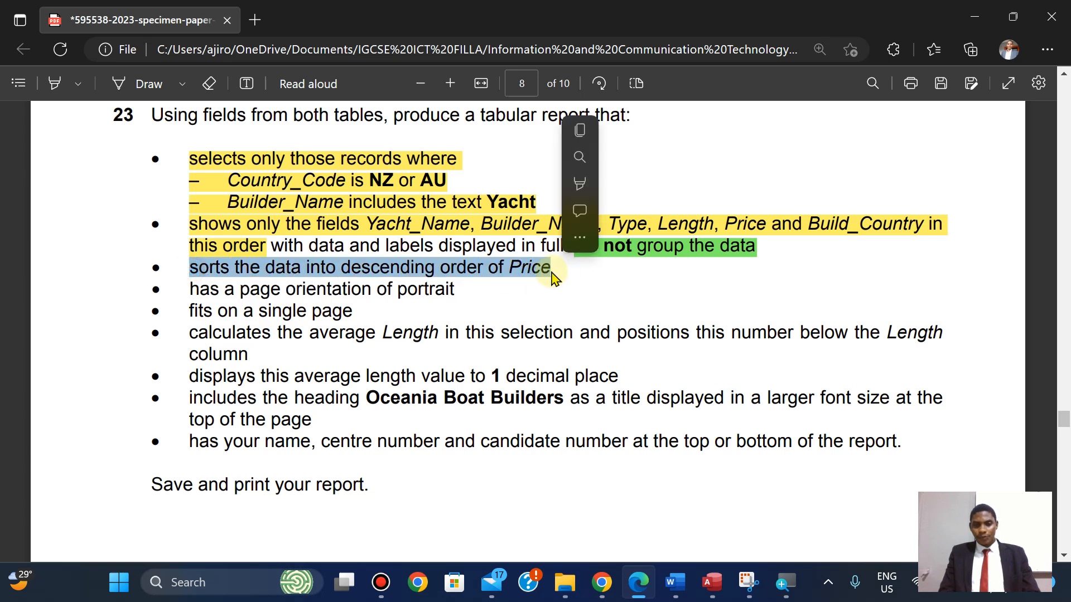
pyautogui.moveTo(580, 186)
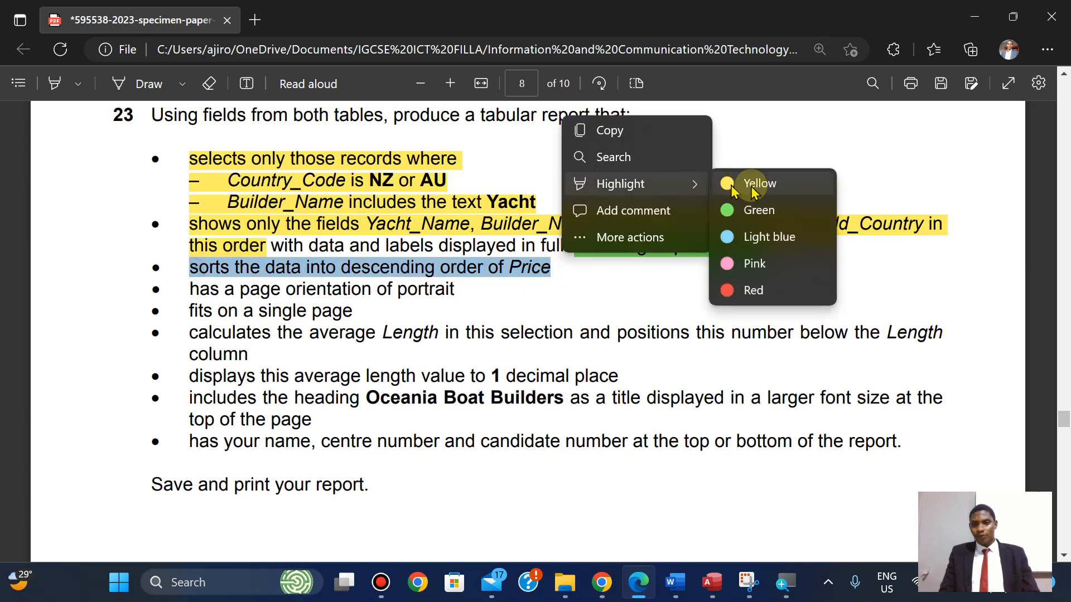
pyautogui.click(759, 215)
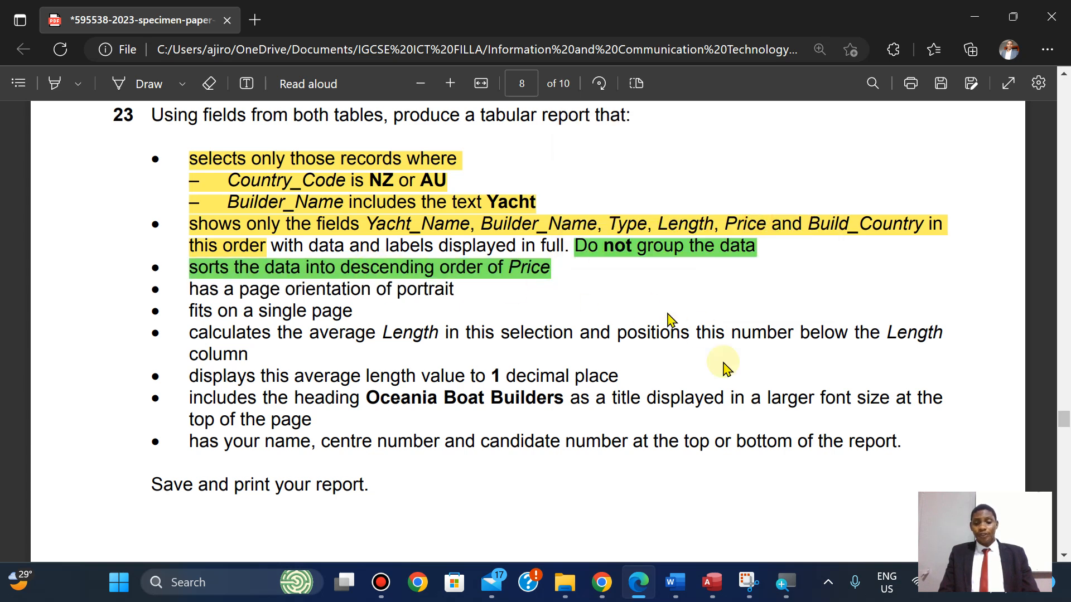
pyautogui.click(712, 582)
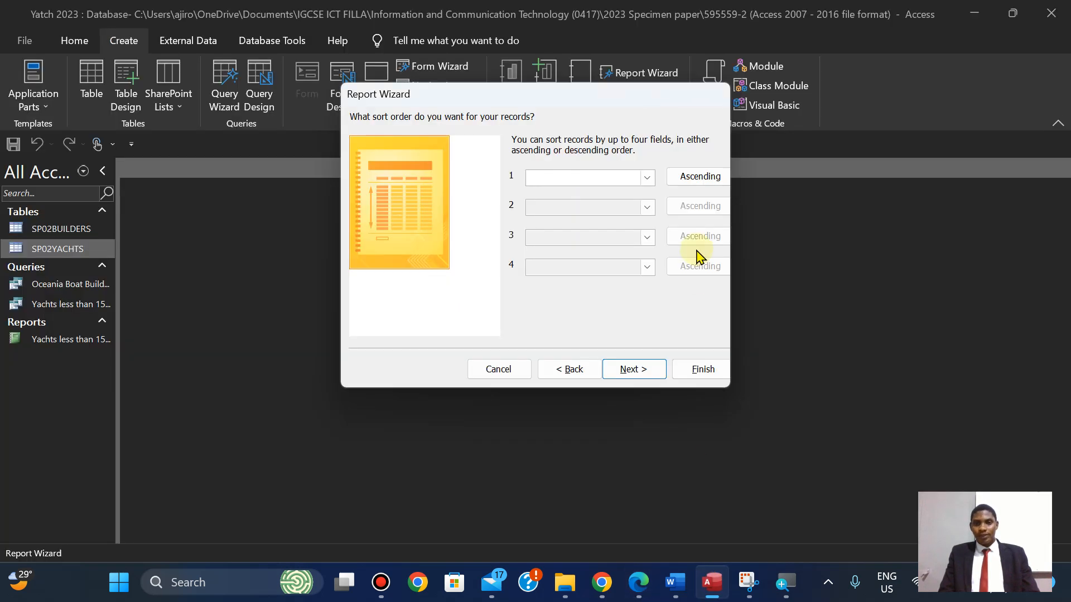
# Sort the report records by Price in descending order.
pyautogui.click(647, 177)
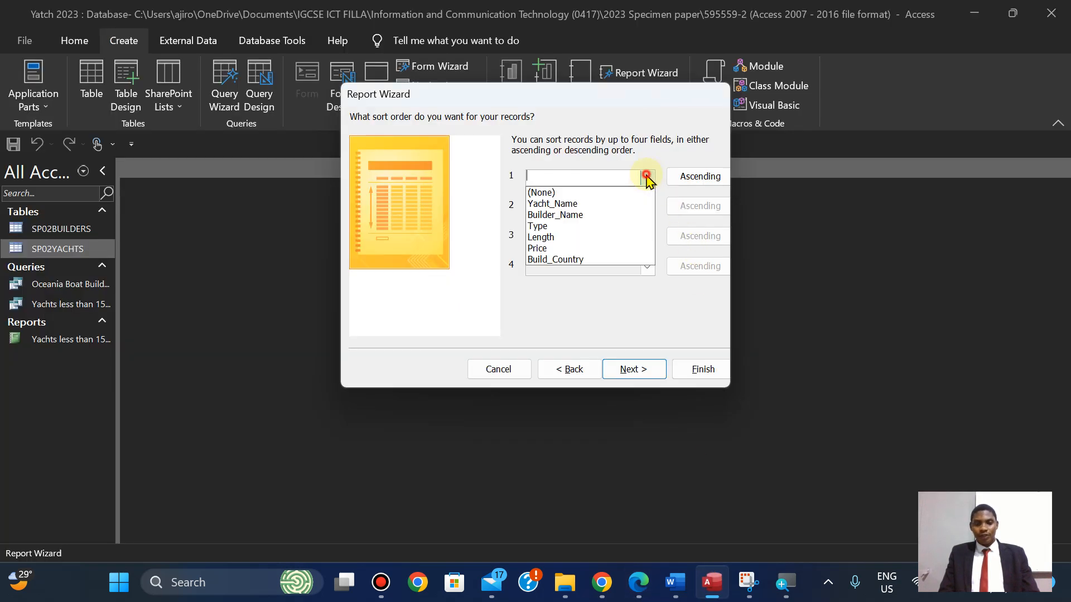
pyautogui.click(597, 248)
pyautogui.click(685, 180)
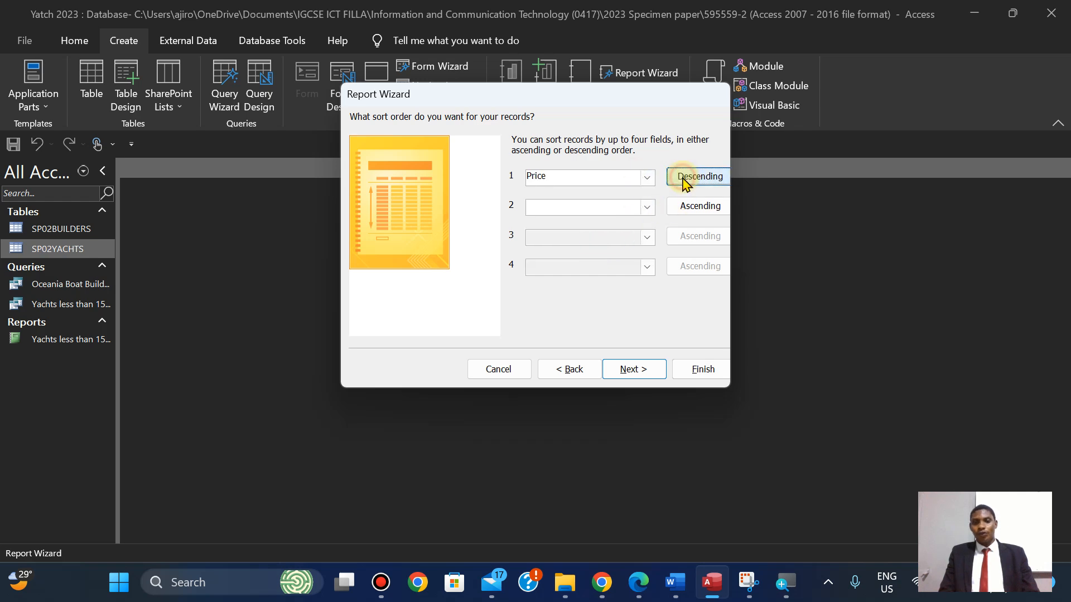
pyautogui.click(639, 584)
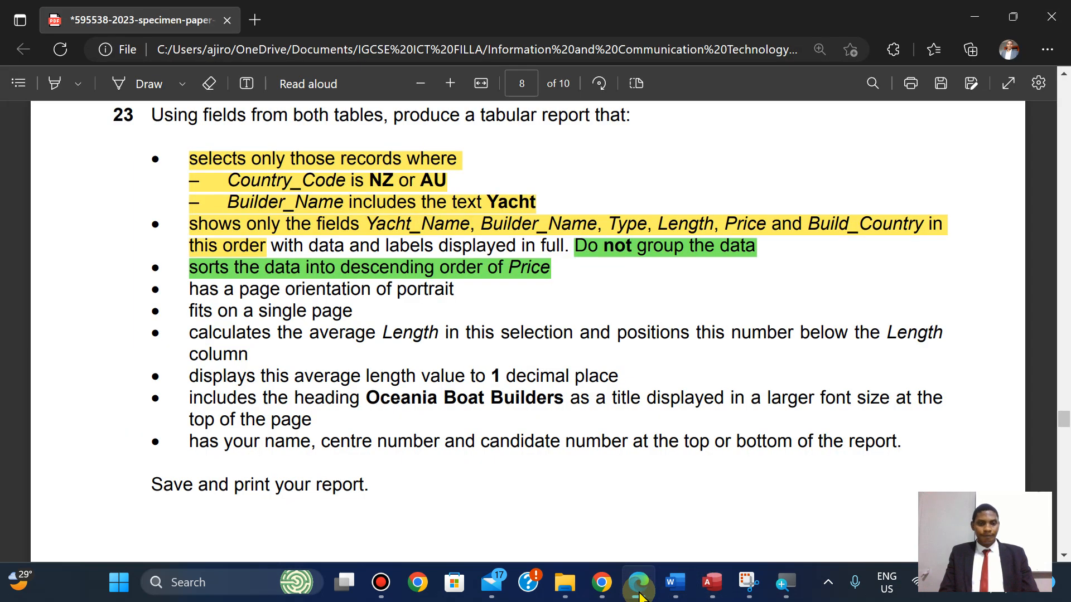
pyautogui.click(639, 584)
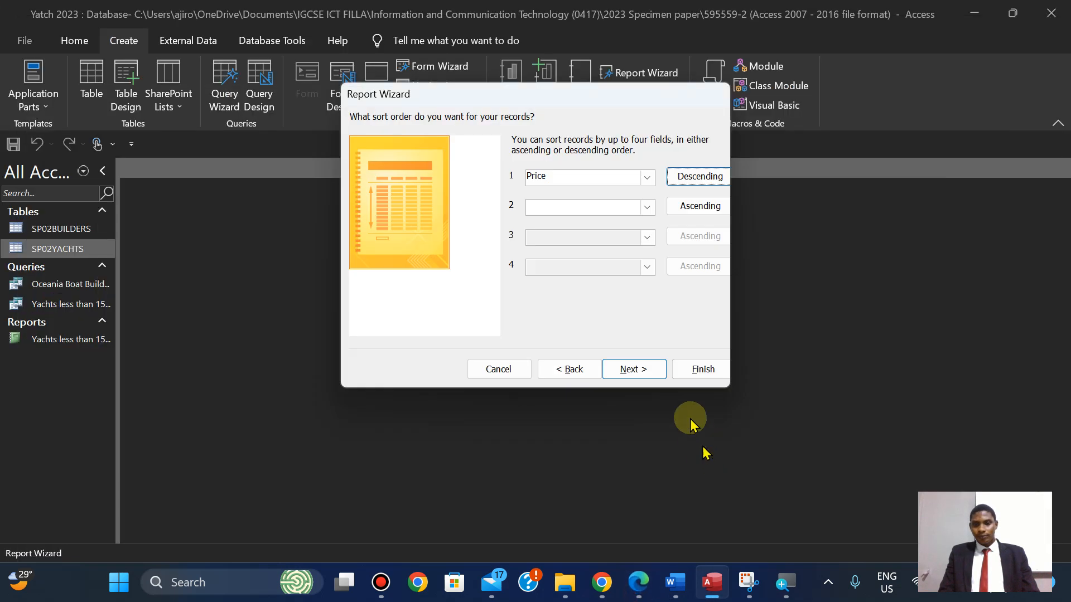
pyautogui.click(634, 368)
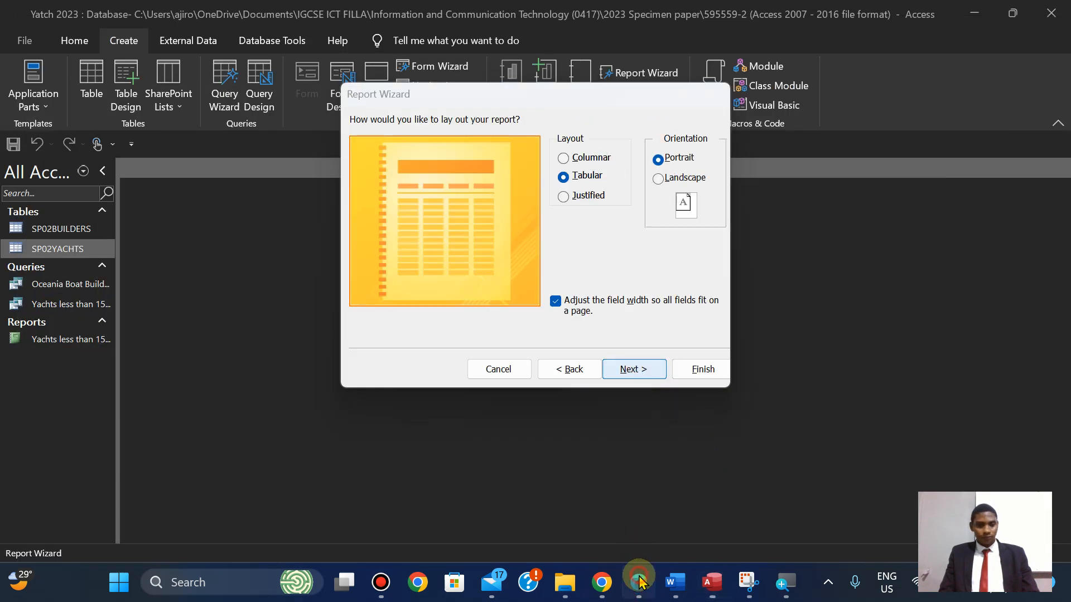
# Keep the tabular portrait layout, highlighting the portrait requirement green in the exam PDF.
pyautogui.click(639, 582)
pyautogui.click(640, 582)
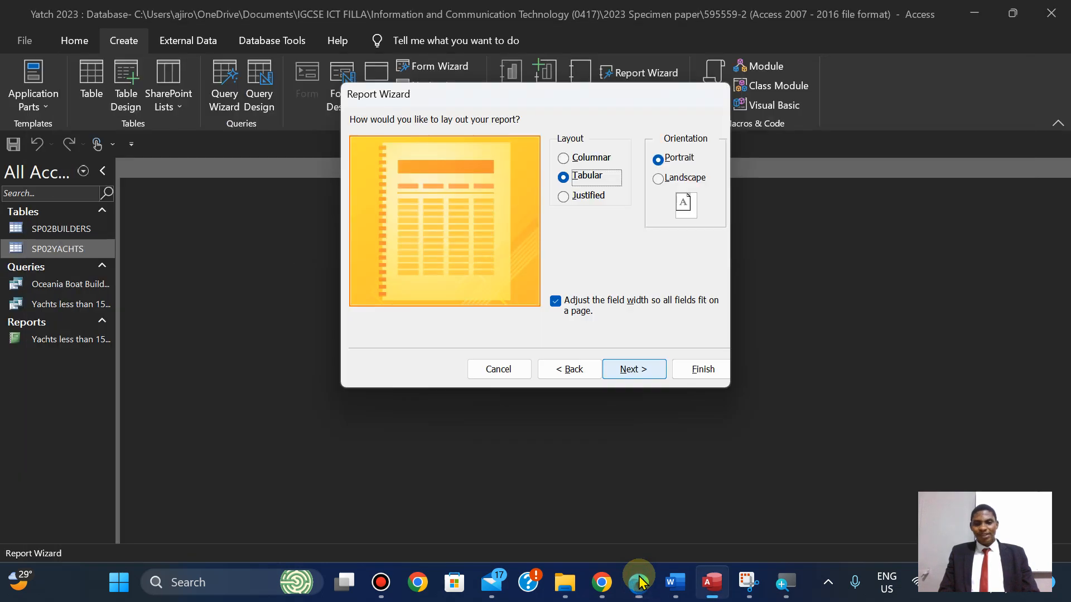
pyautogui.click(639, 582)
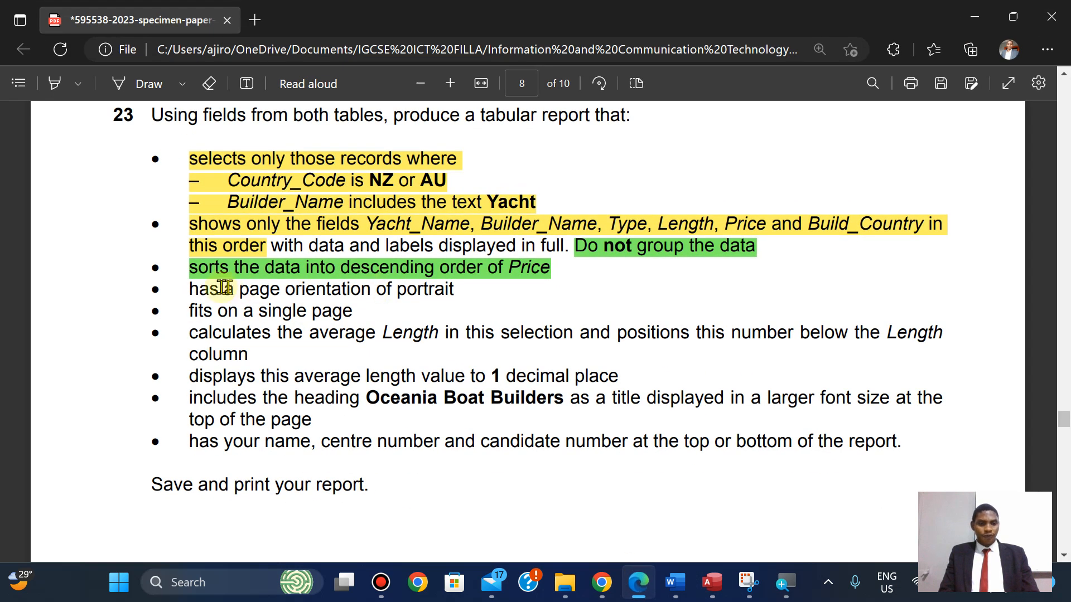
pyautogui.moveTo(188, 291); pyautogui.dragTo(455, 289)
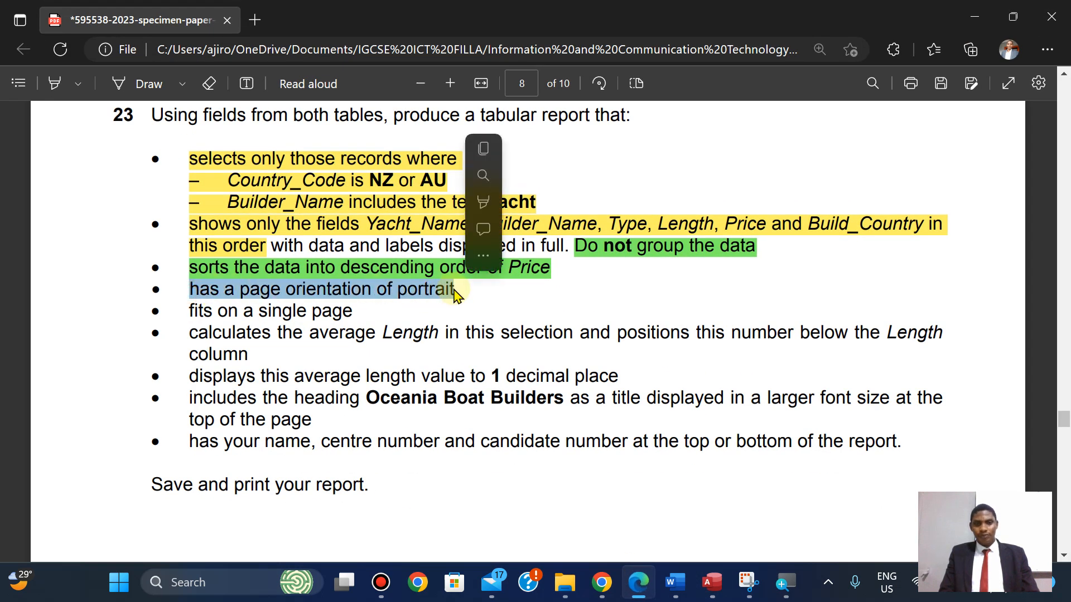
pyautogui.moveTo(591, 204)
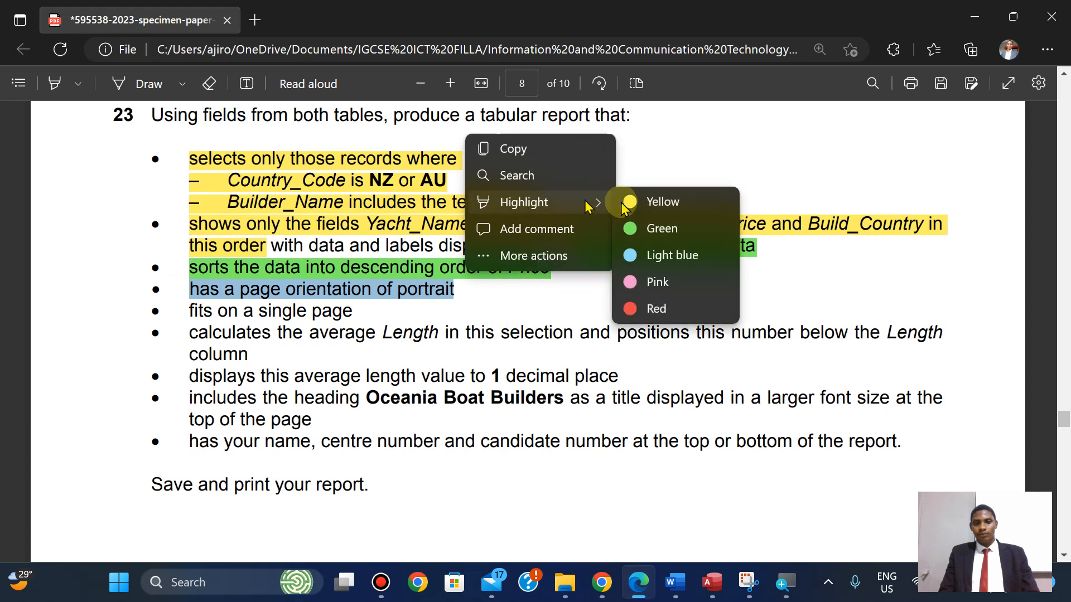
pyautogui.click(668, 228)
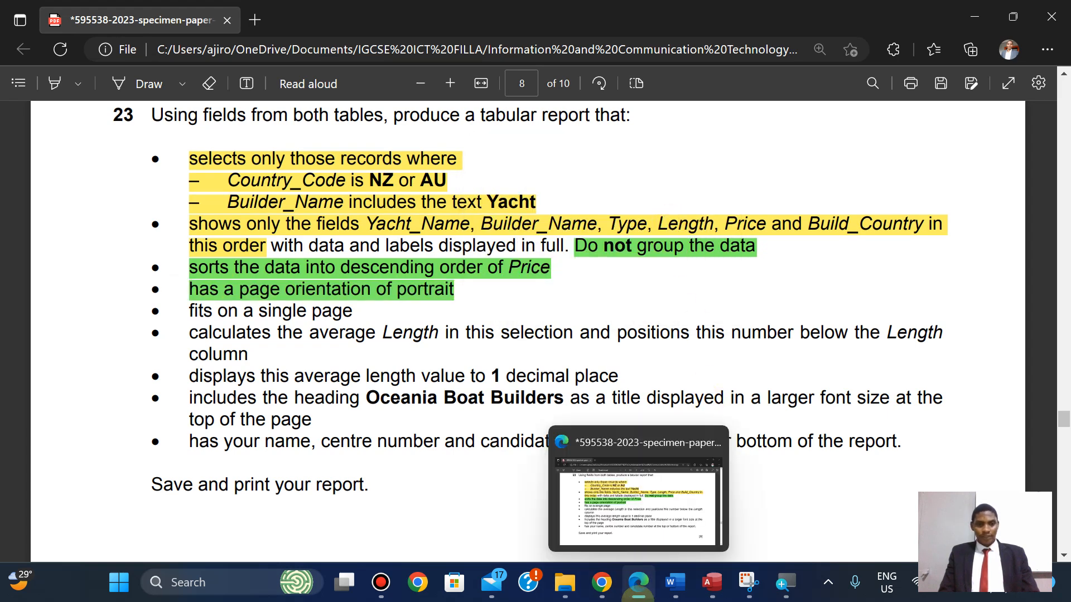
pyautogui.click(638, 582)
pyautogui.click(635, 369)
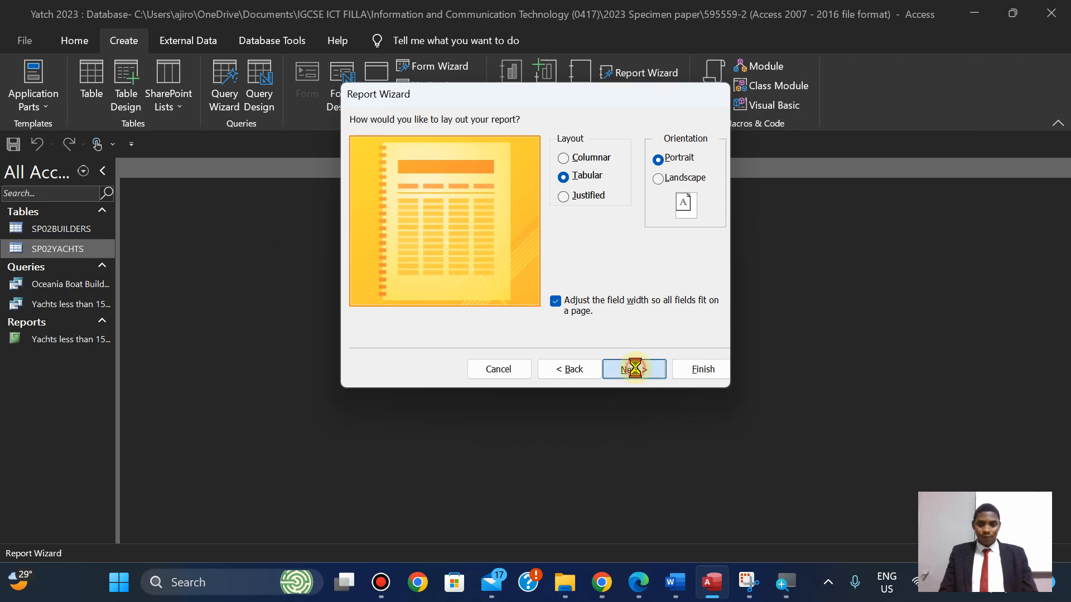
# Copy 'Oceania Boat Builders' from the exam PDF as the report title and finish with a preview.
pyautogui.click(636, 580)
pyautogui.moveTo(367, 398); pyautogui.dragTo(564, 400)
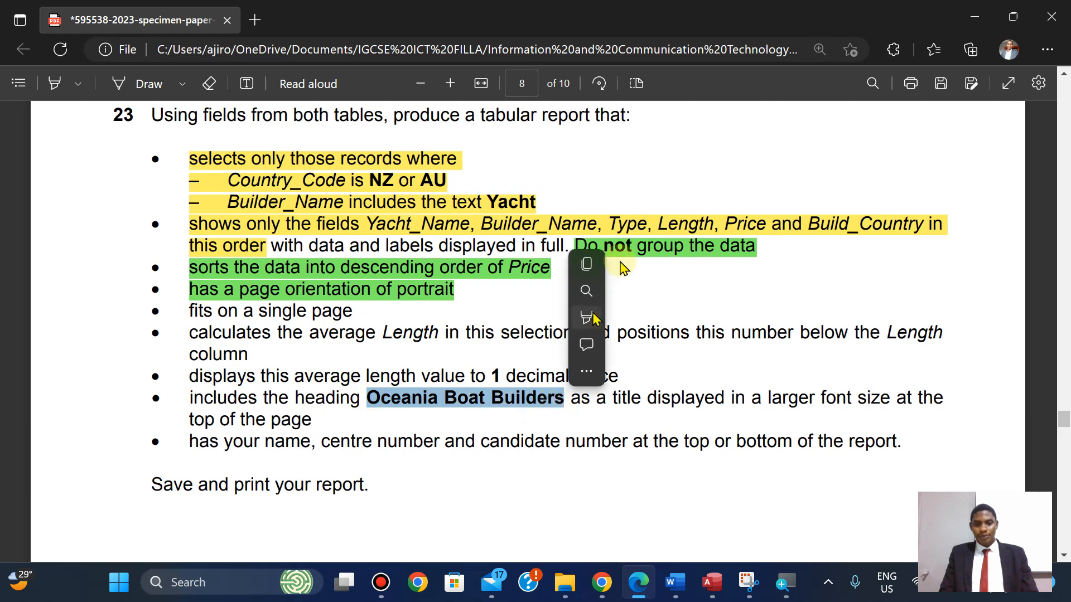
pyautogui.click(591, 265)
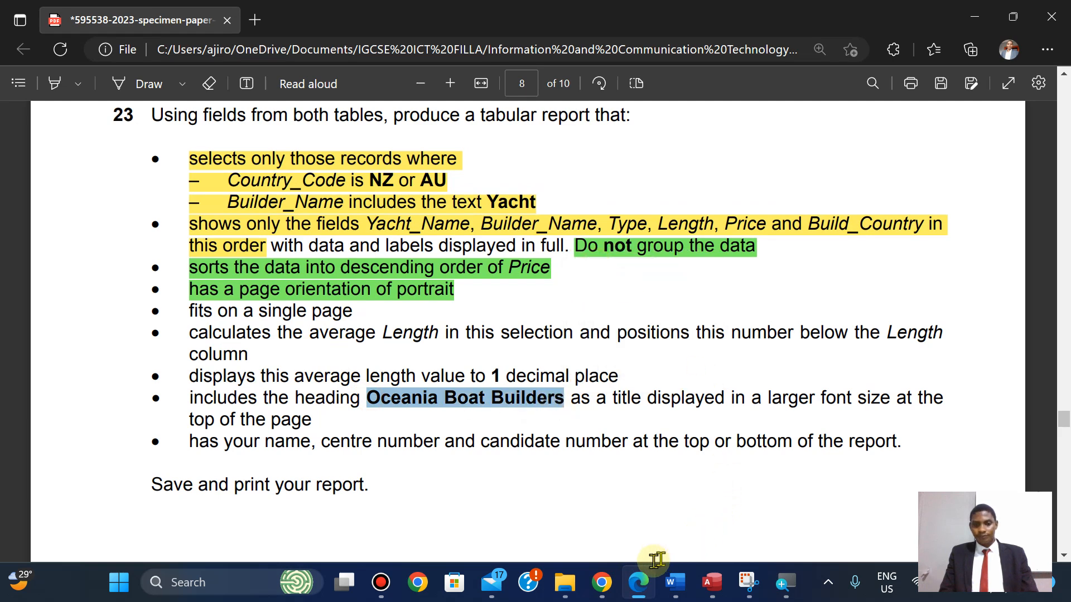
pyautogui.click(712, 582)
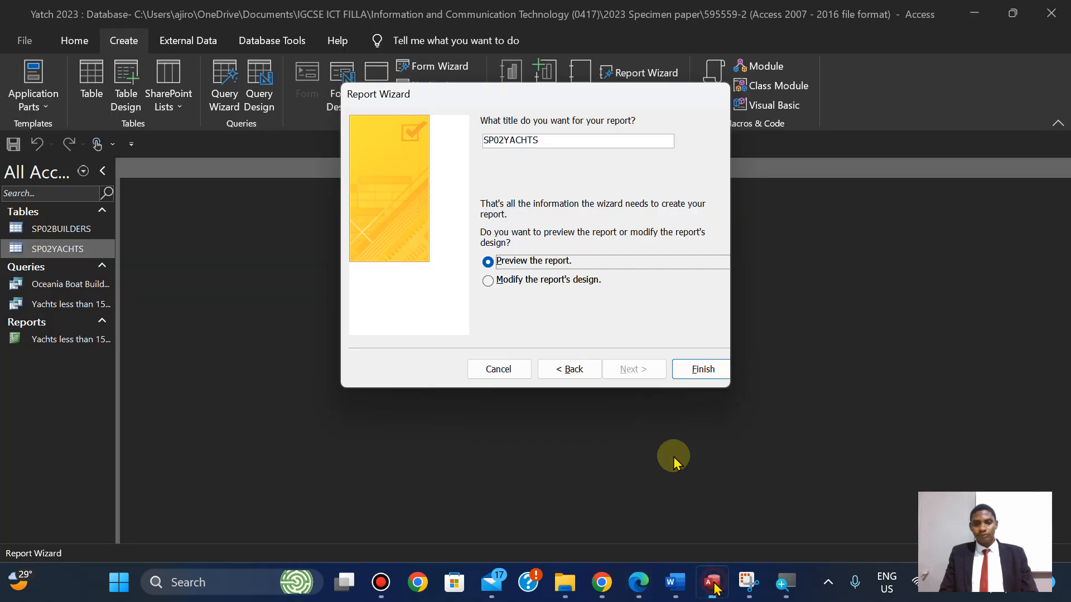
pyautogui.click(548, 145)
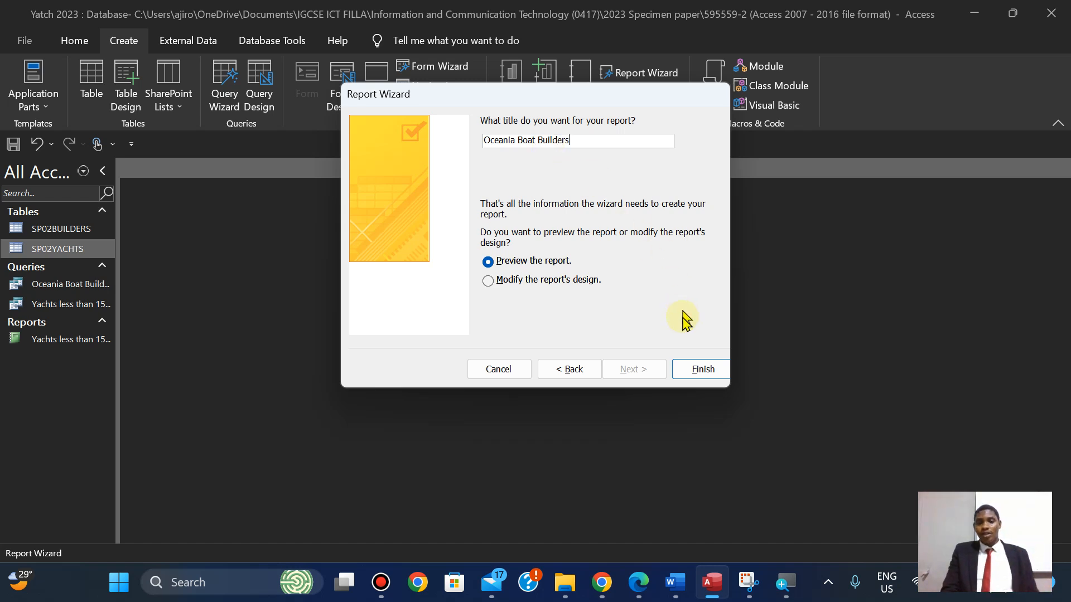
pyautogui.click(703, 371)
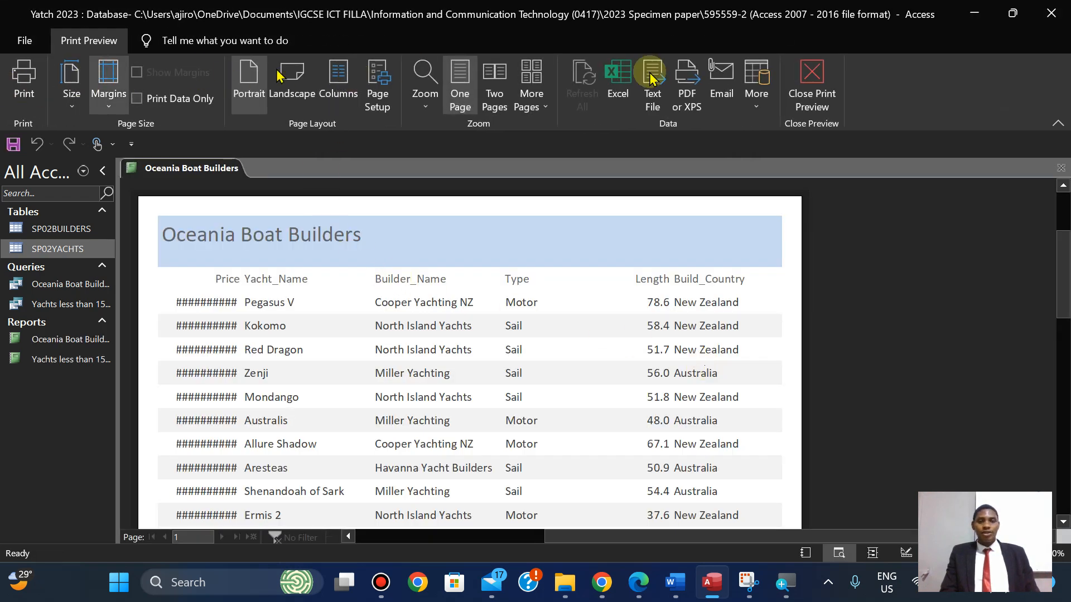
# Switch the report from Print Preview to Layout View and bring the question paper back up.
pyautogui.click(812, 89)
pyautogui.click(24, 100)
pyautogui.click(56, 211)
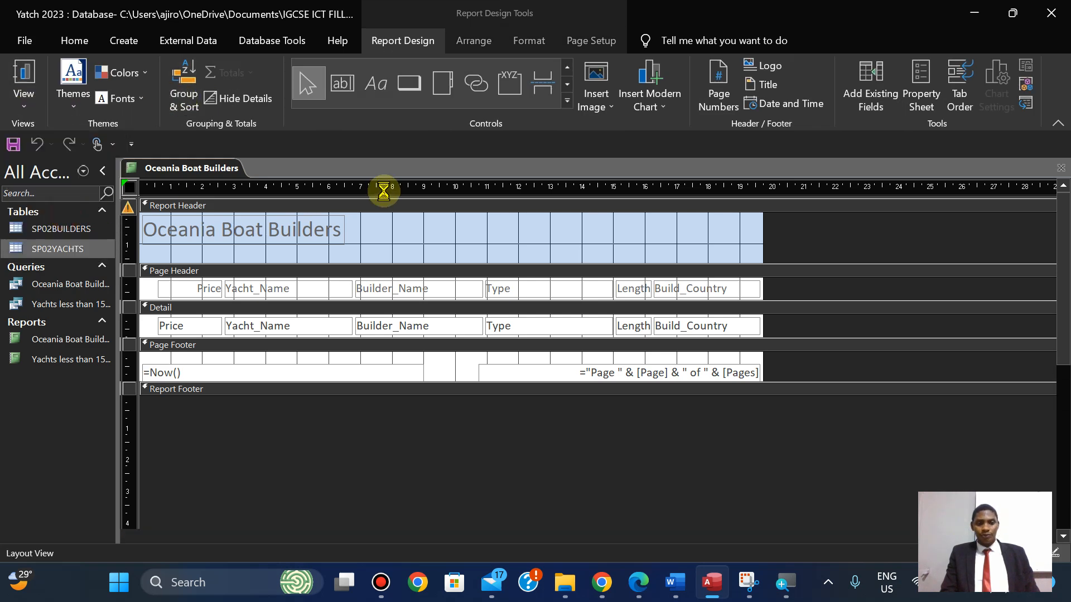
pyautogui.click(639, 583)
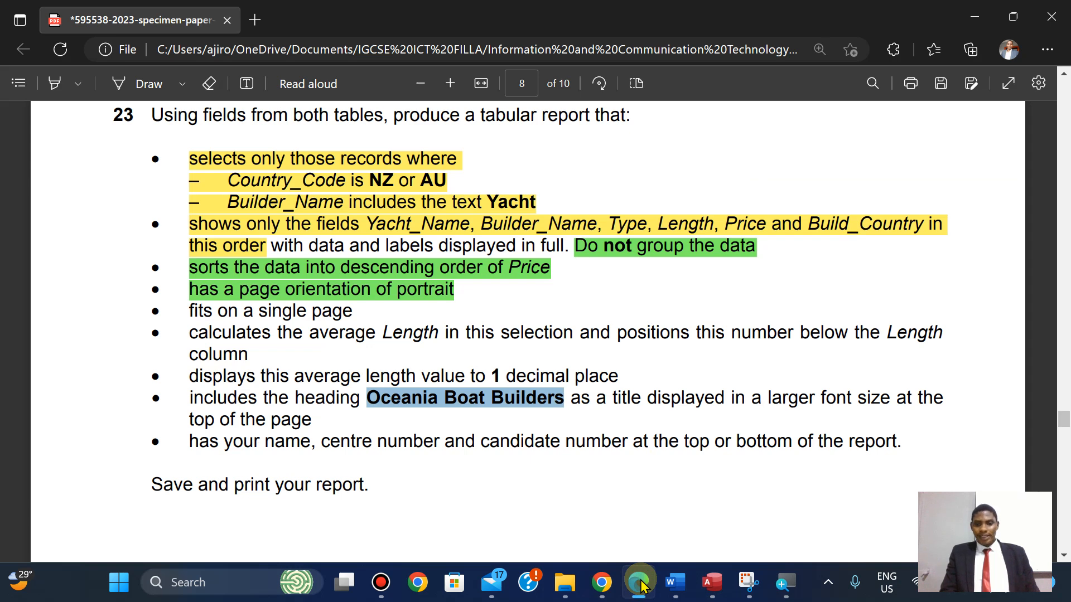
pyautogui.click(545, 387)
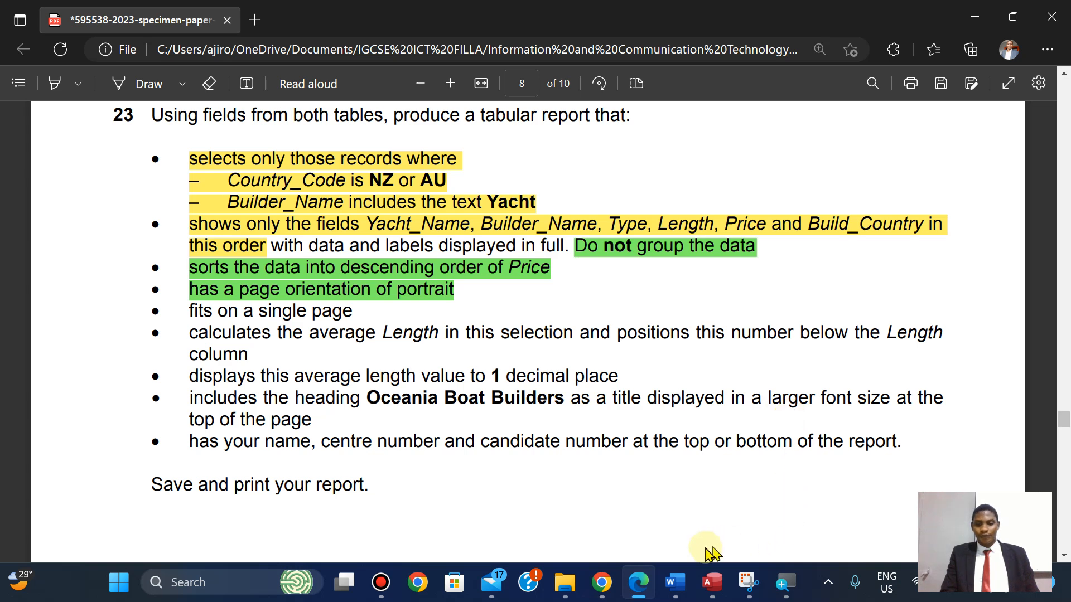
# Format the Oceania Boat Builders title as 30 pt, black and bold.
pyautogui.click(711, 582)
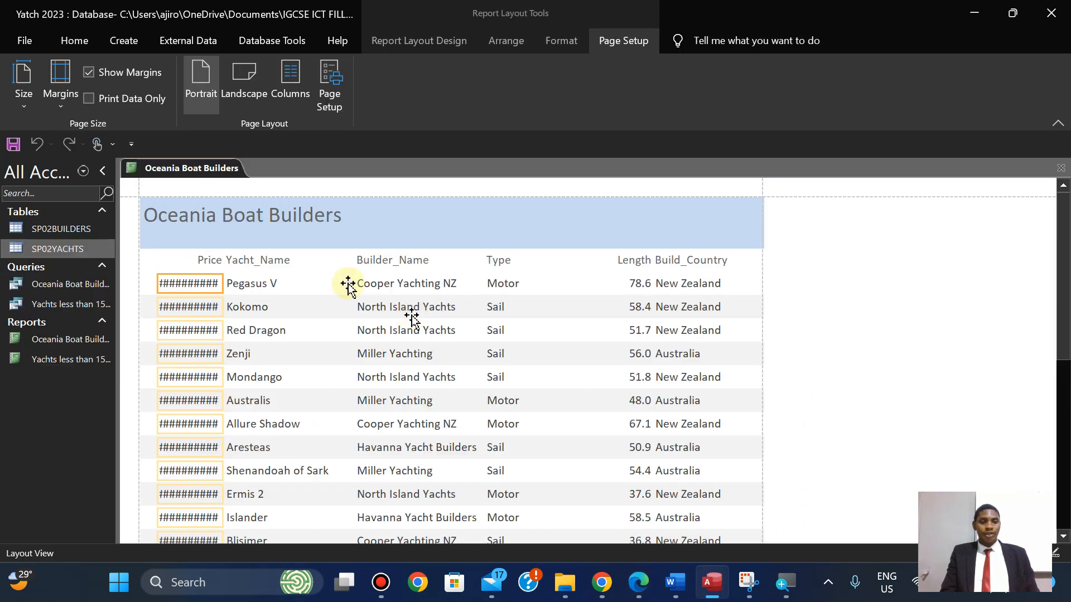
pyautogui.click(240, 215)
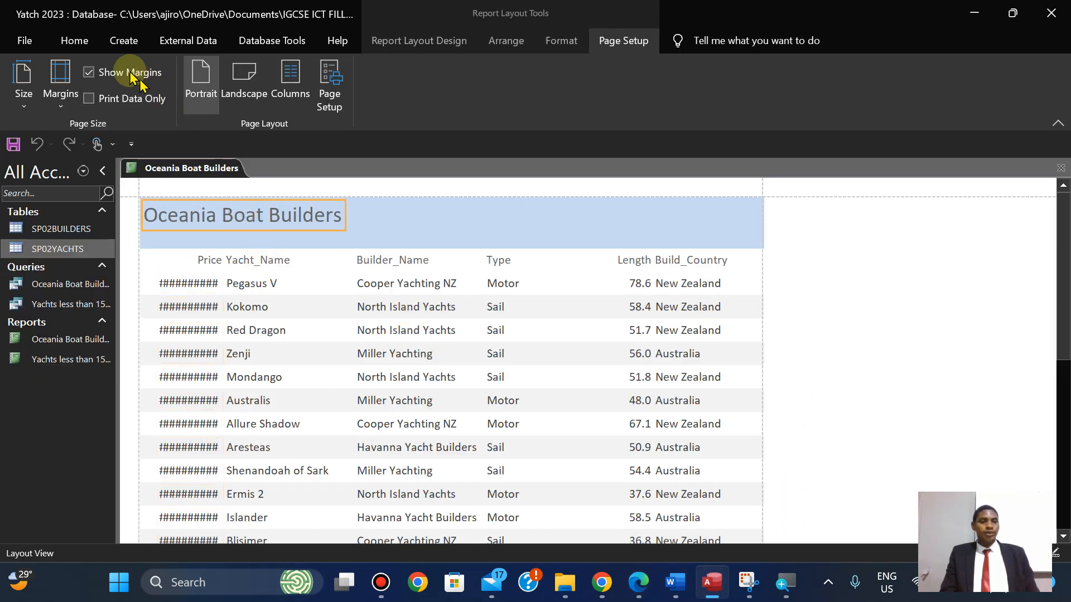
pyautogui.click(555, 42)
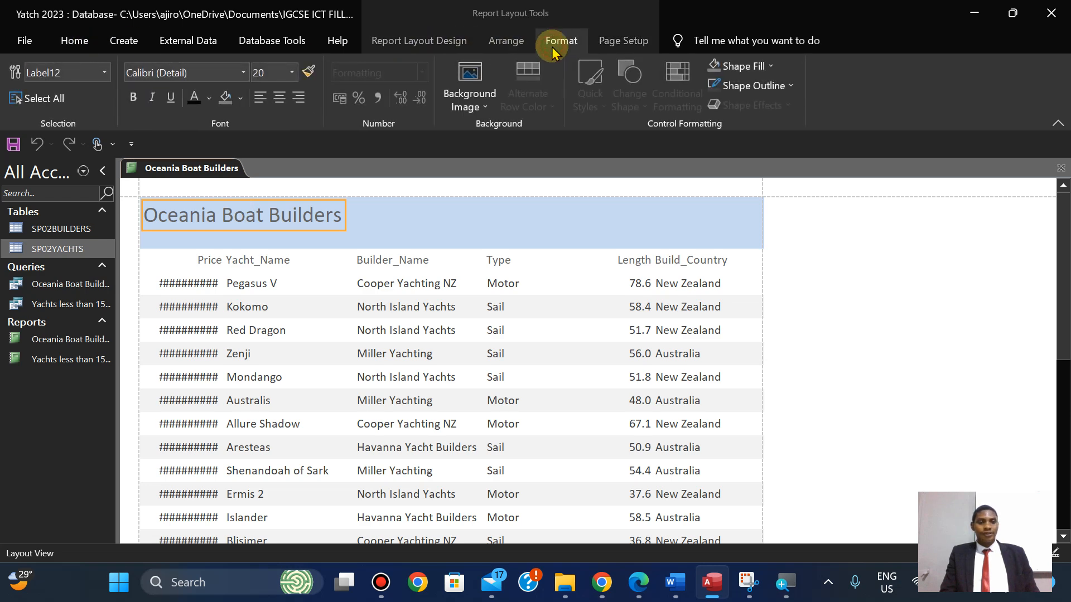
pyautogui.write('30')
pyautogui.press('Return')
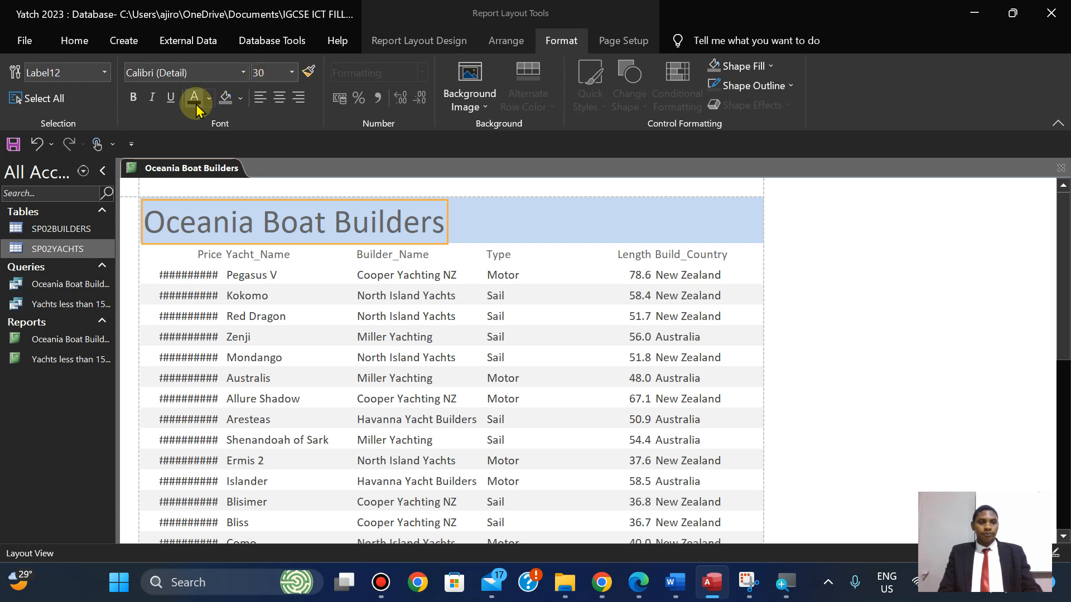
pyautogui.click(194, 99)
pyautogui.click(133, 98)
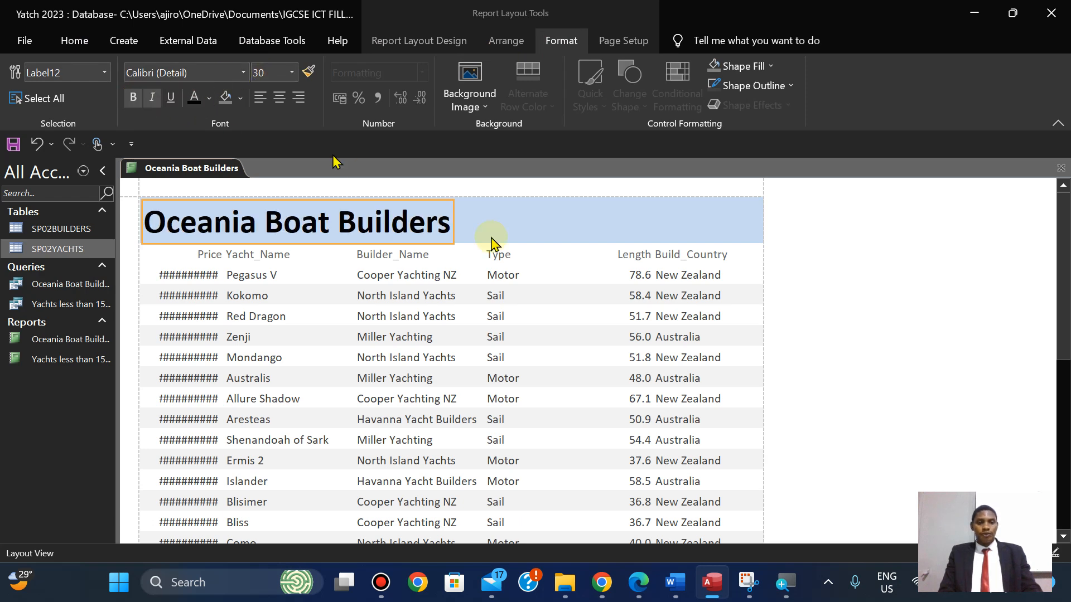
pyautogui.click(638, 585)
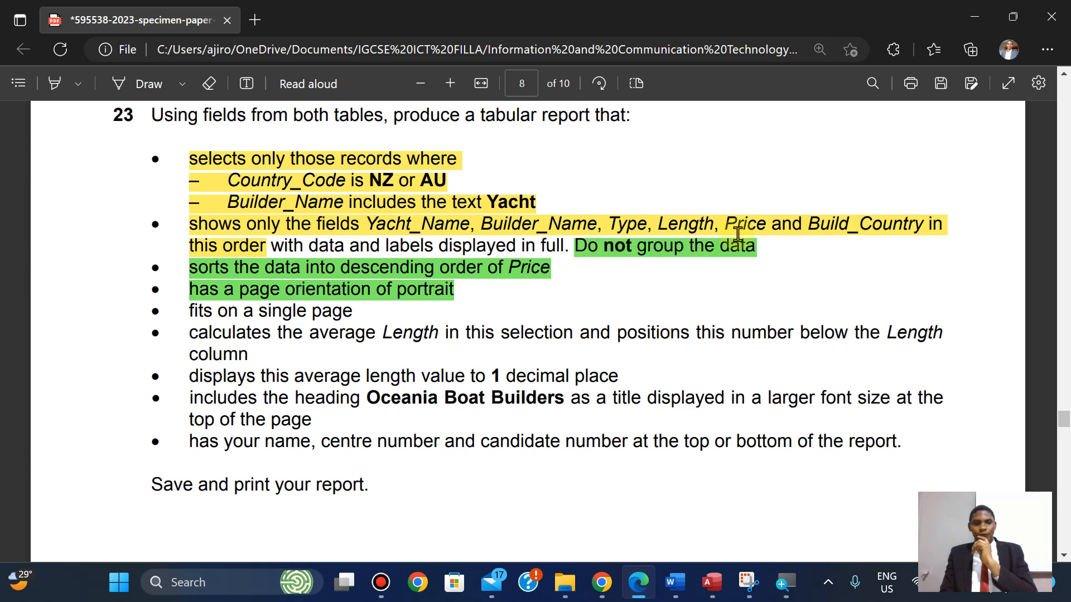
# Return from question 23 in the PDF to the Oceania Boat Builders report in Access.
pyautogui.click(710, 582)
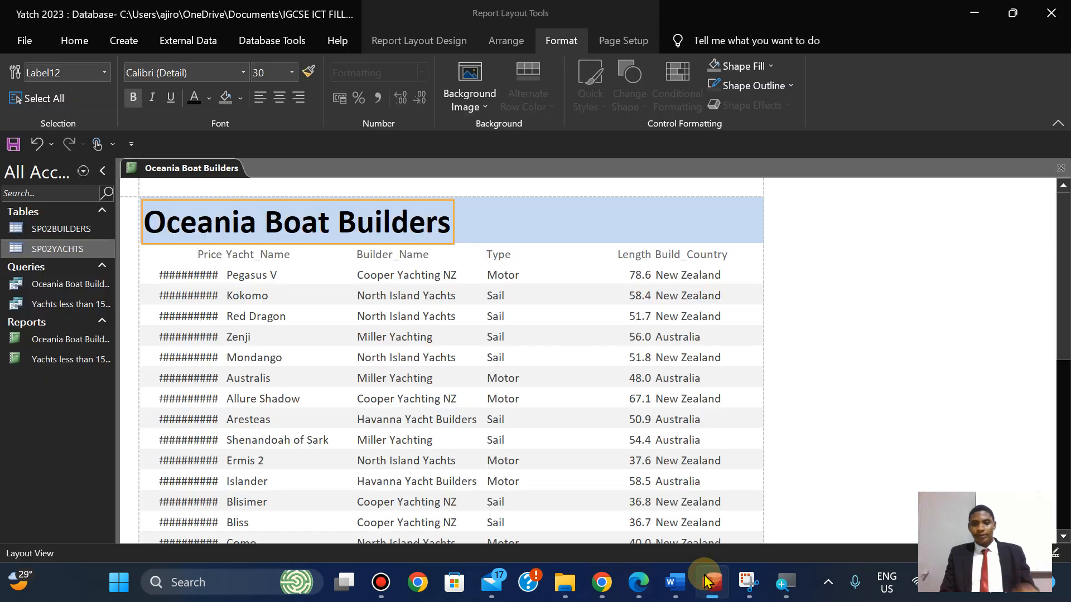
# Move the Price column next to Length.
pyautogui.click(205, 257)
pyautogui.keyDown('shift'); pyautogui.click(191, 273); pyautogui.keyUp('shift')
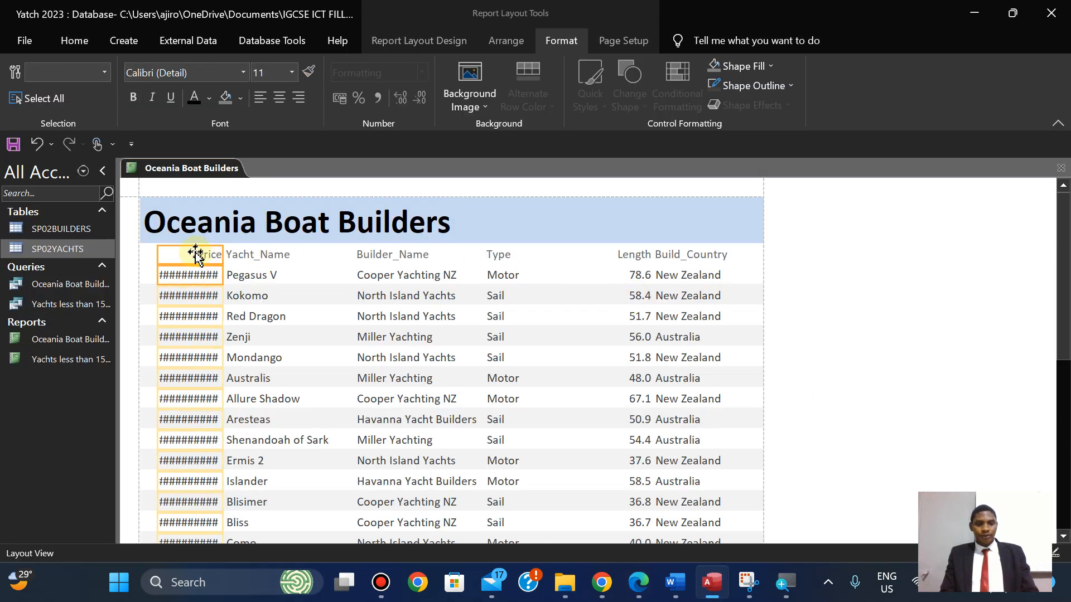
pyautogui.moveTo(194, 256); pyautogui.dragTo(593, 260)
# Extend the Yacht_Name column to the report's left edge and narrow it to fit.
pyautogui.click(253, 256)
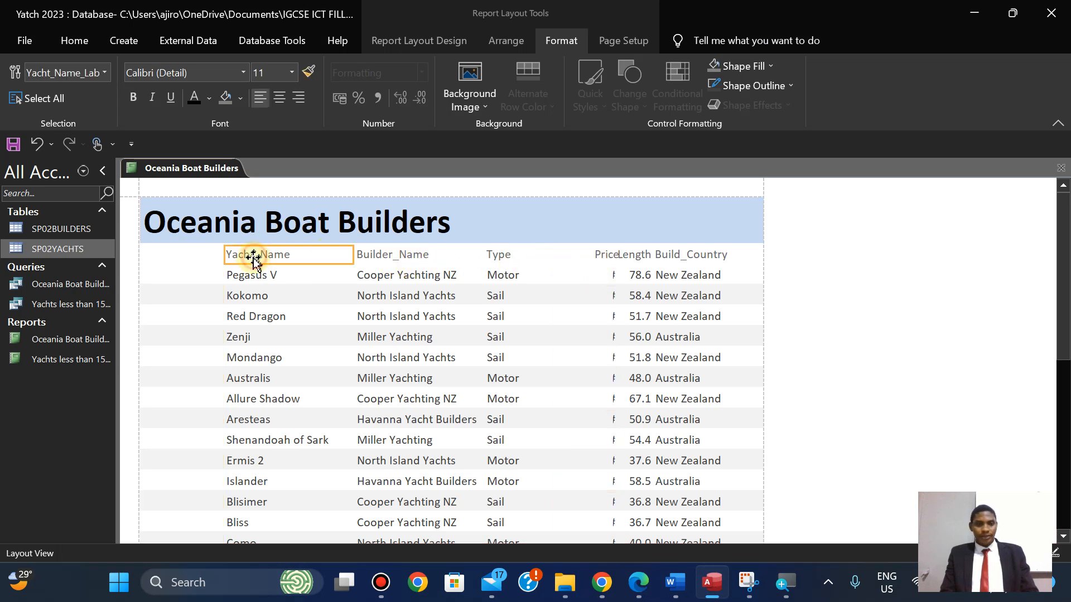
pyautogui.keyDown('shift'); pyautogui.click(246, 274); pyautogui.keyUp('shift')
pyautogui.moveTo(227, 257); pyautogui.dragTo(149, 256)
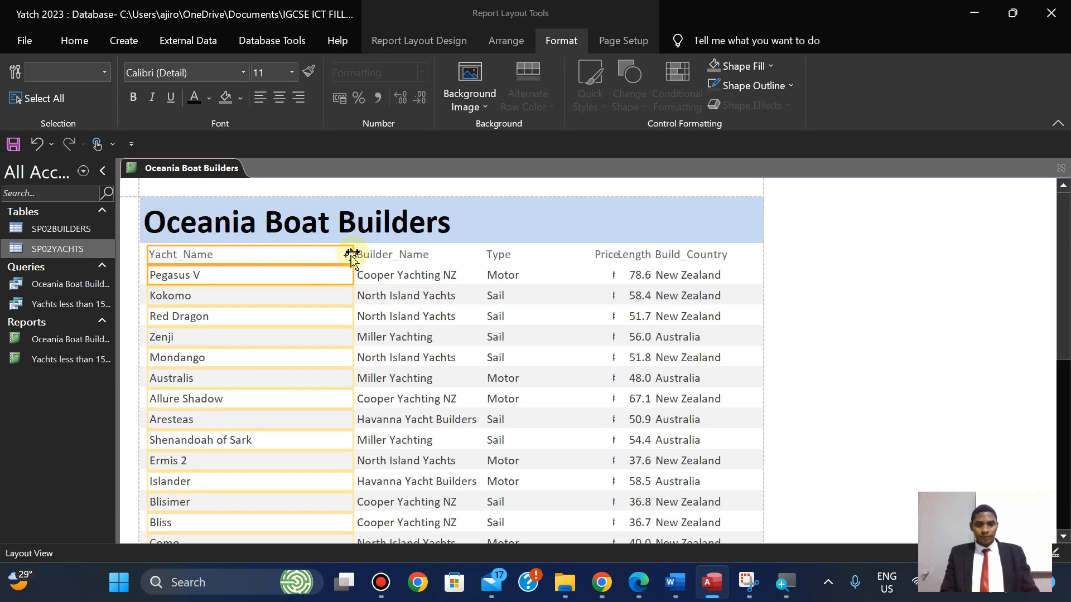
pyautogui.moveTo(352, 255); pyautogui.dragTo(266, 261)
pyautogui.click(638, 586)
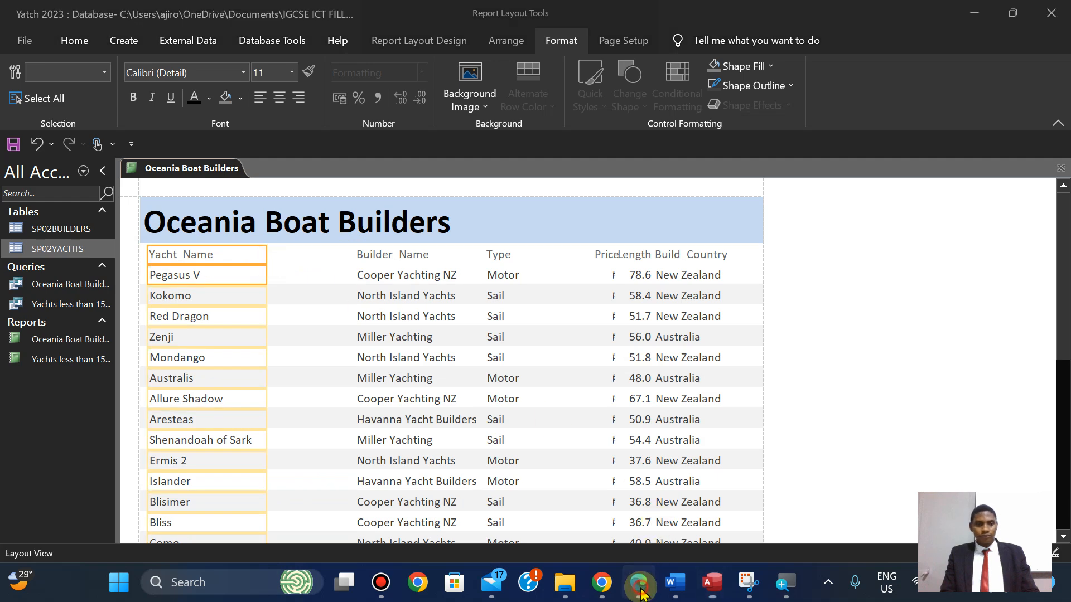
pyautogui.click(638, 583)
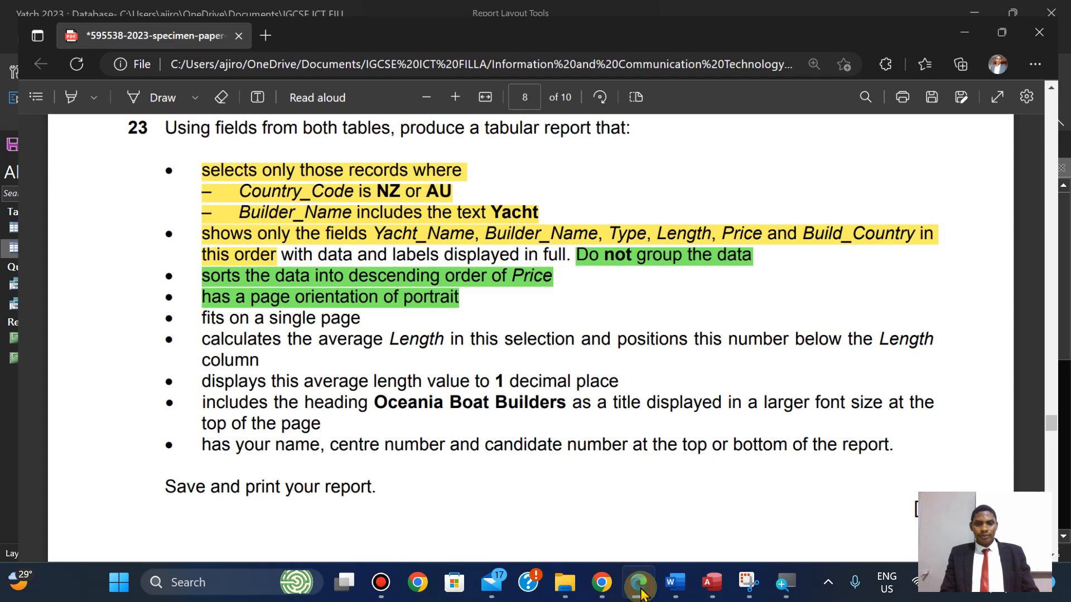
# Move the Builder_Name column beside Yacht_Name and narrow it to fit.
pyautogui.click(376, 256)
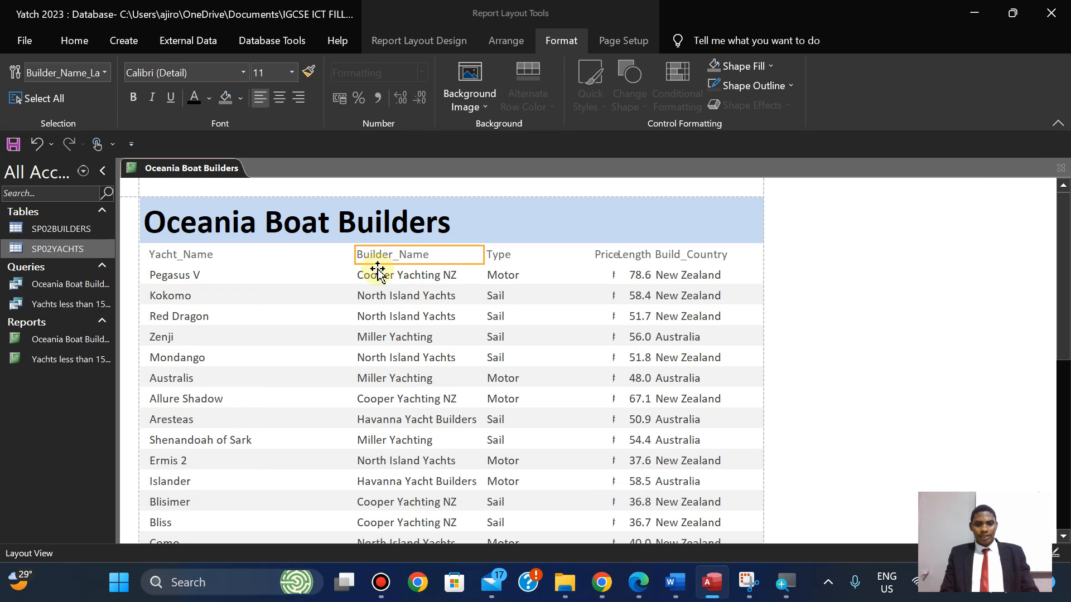
pyautogui.keyDown('shift'); pyautogui.click(378, 273); pyautogui.keyUp('shift')
pyautogui.moveTo(355, 251); pyautogui.dragTo(270, 255)
pyautogui.moveTo(485, 258); pyautogui.dragTo(414, 270)
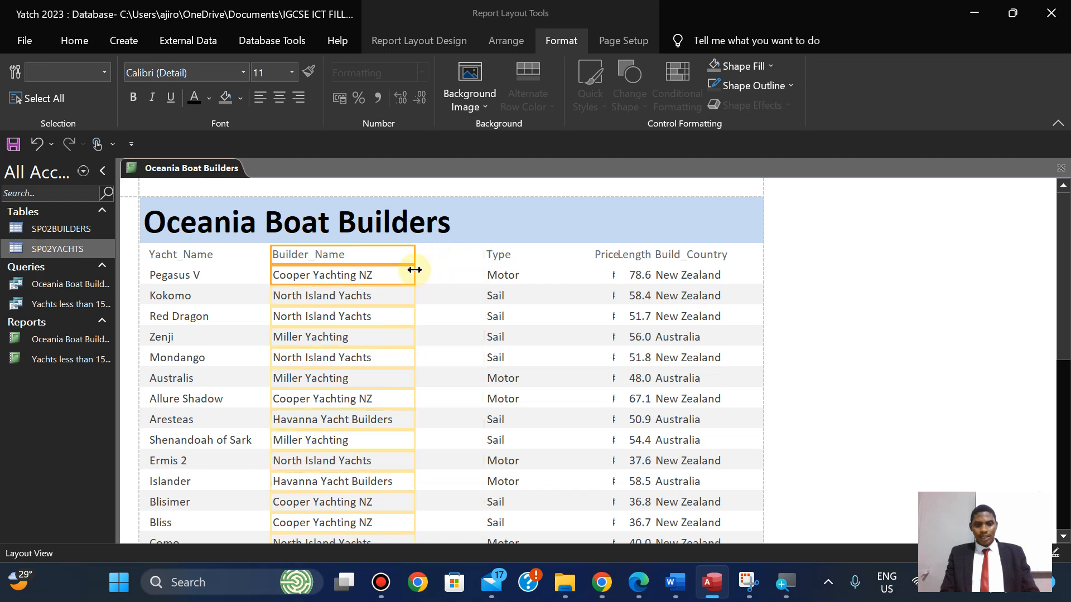
pyautogui.click(635, 585)
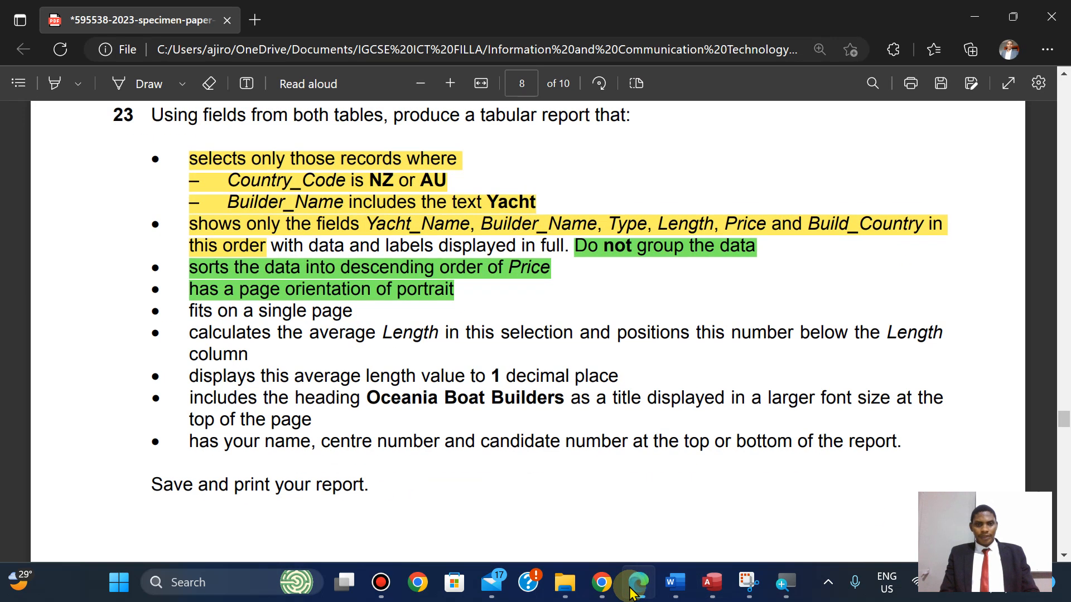
pyautogui.click(635, 584)
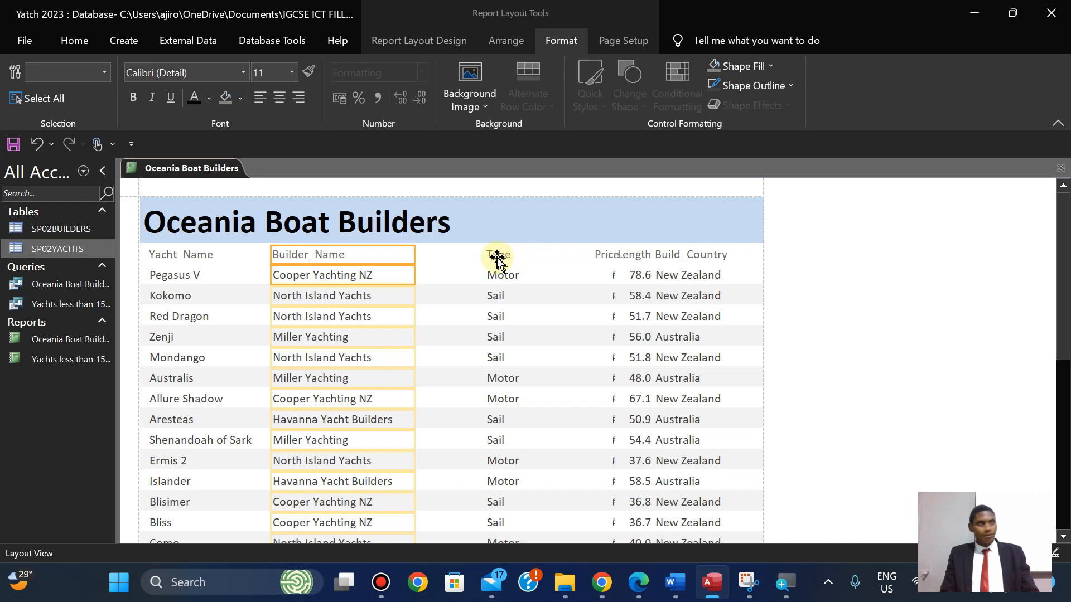
# Move the Type column beside Builder_Name and narrow it to fit.
pyautogui.click(497, 257)
pyautogui.click(496, 279)
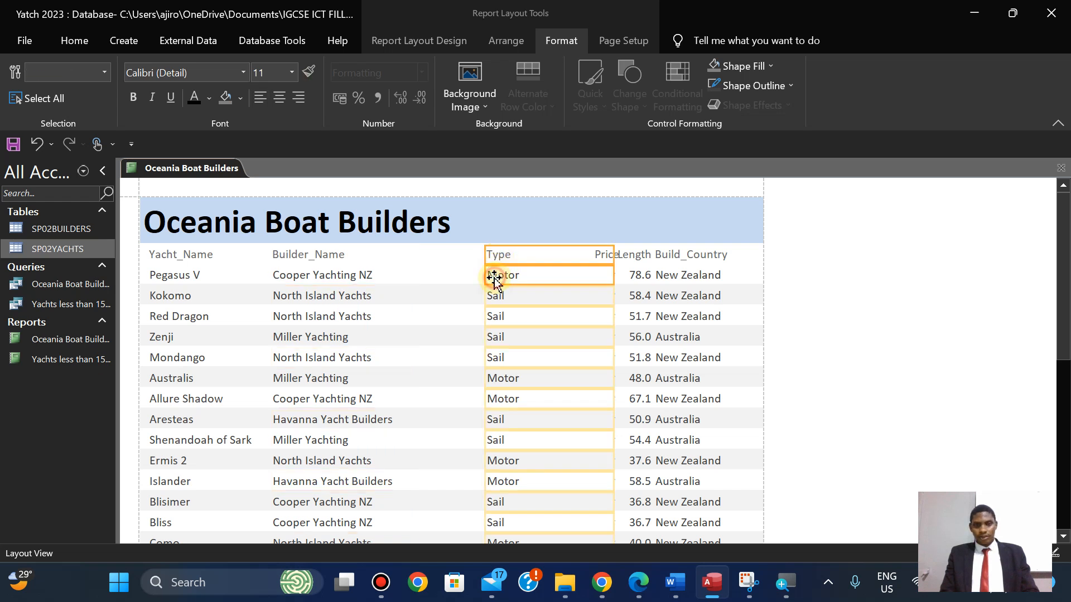
pyautogui.moveTo(487, 255); pyautogui.dragTo(415, 265)
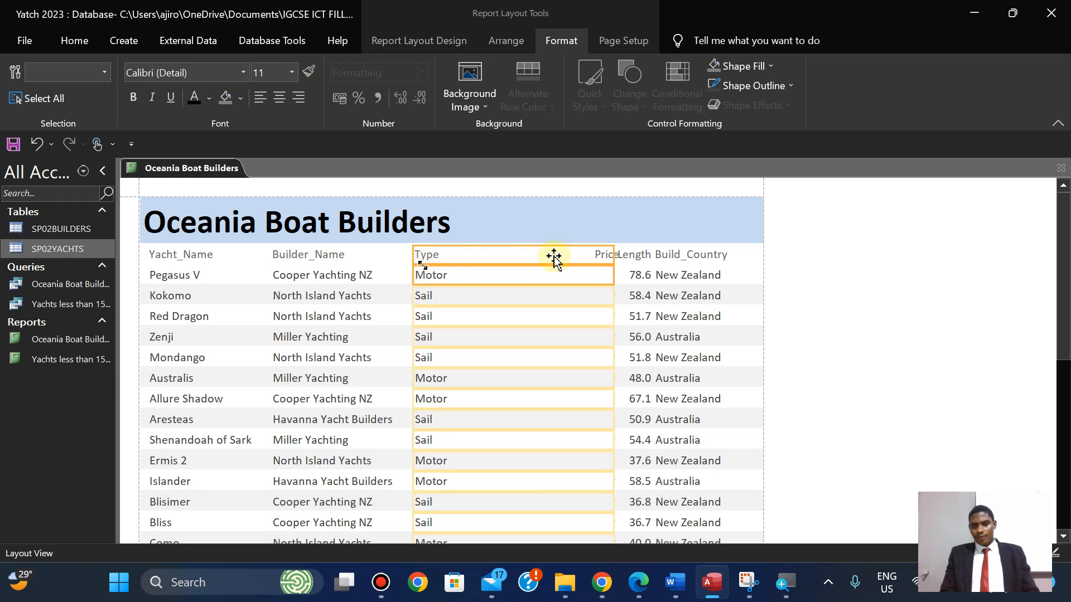
pyautogui.moveTo(611, 254); pyautogui.dragTo(478, 268)
pyautogui.moveTo(556, 6)
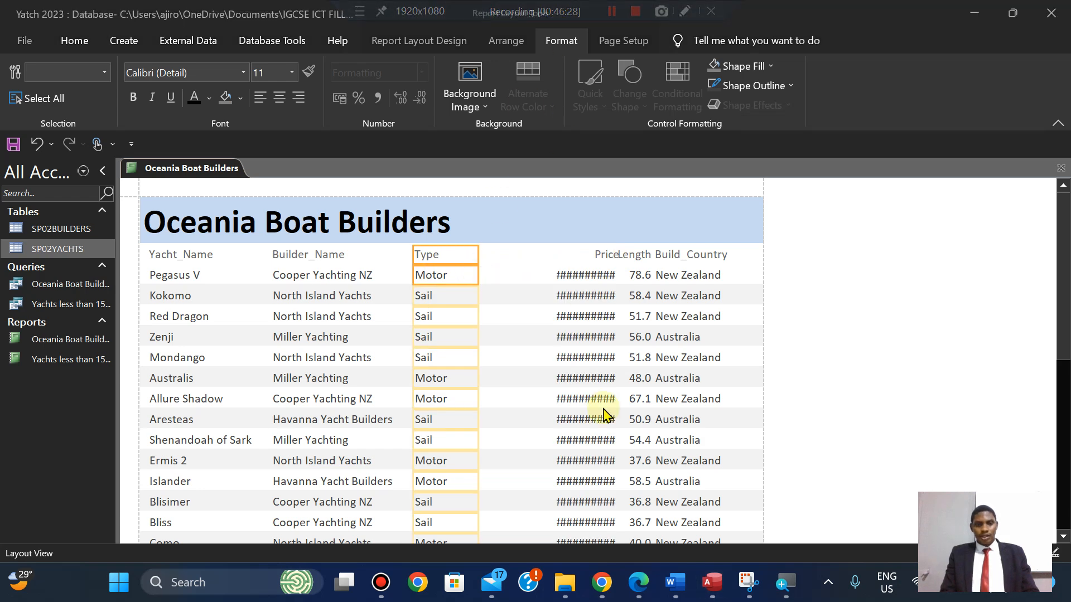
pyautogui.click(649, 595)
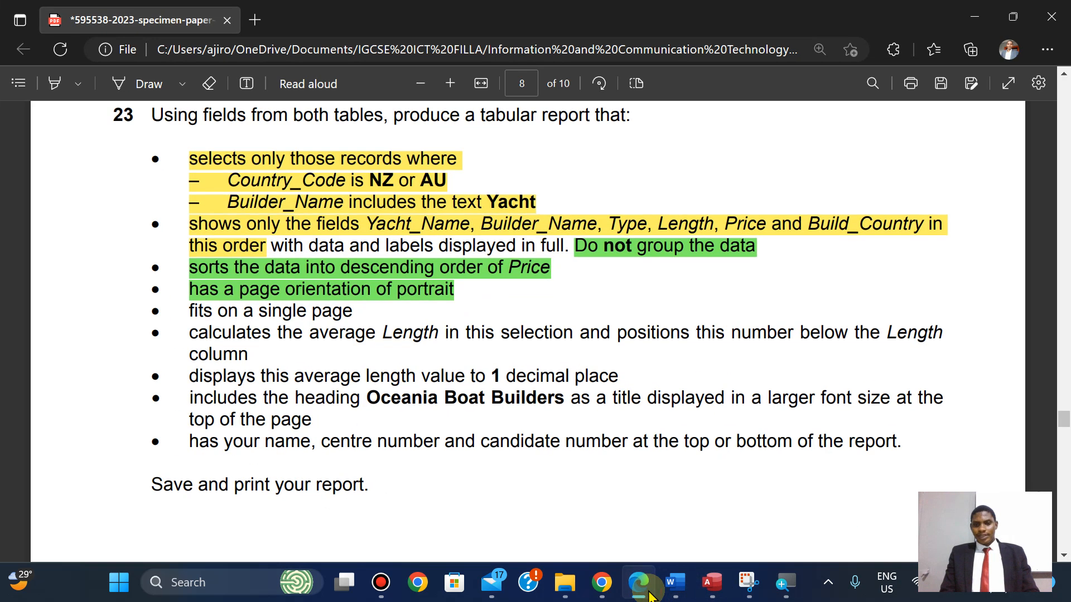
pyautogui.click(649, 595)
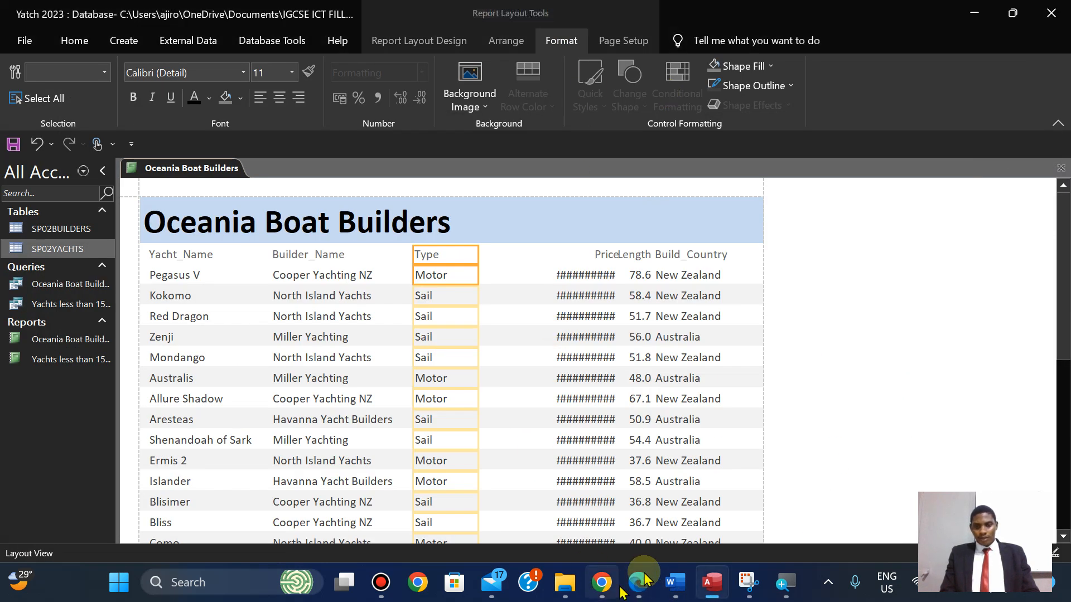
pyautogui.click(647, 590)
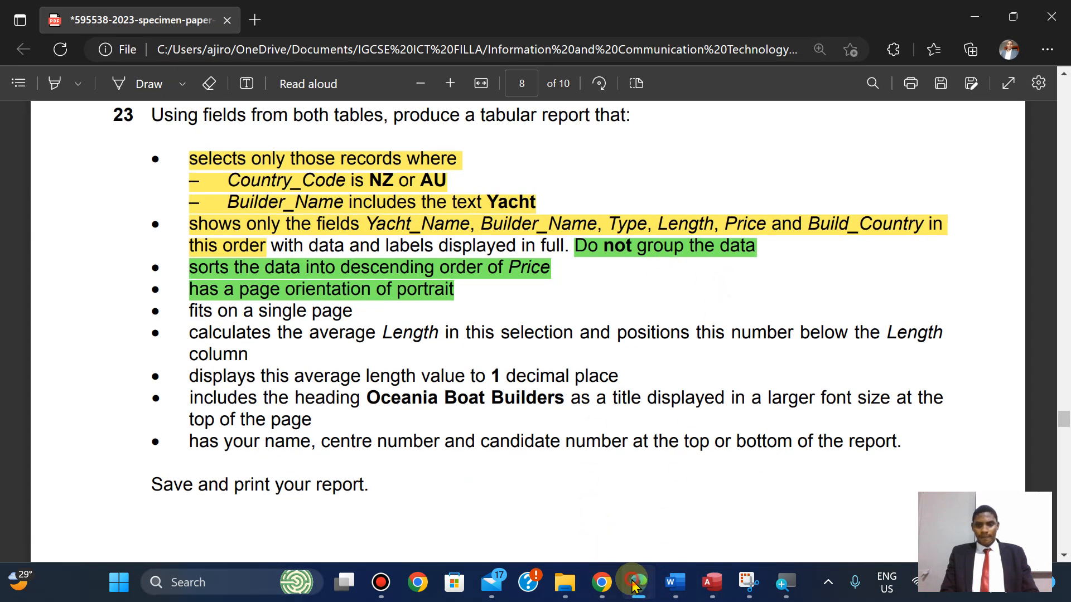
# Narrow the Price column by dragging its edges inward.
pyautogui.click(634, 586)
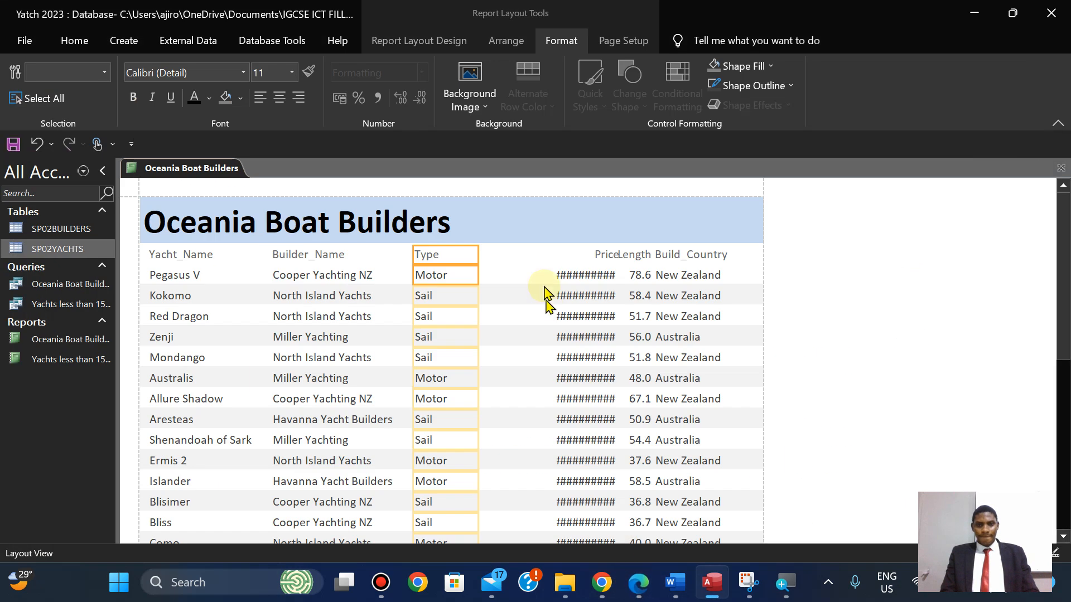
pyautogui.click(641, 257)
pyautogui.click(602, 254)
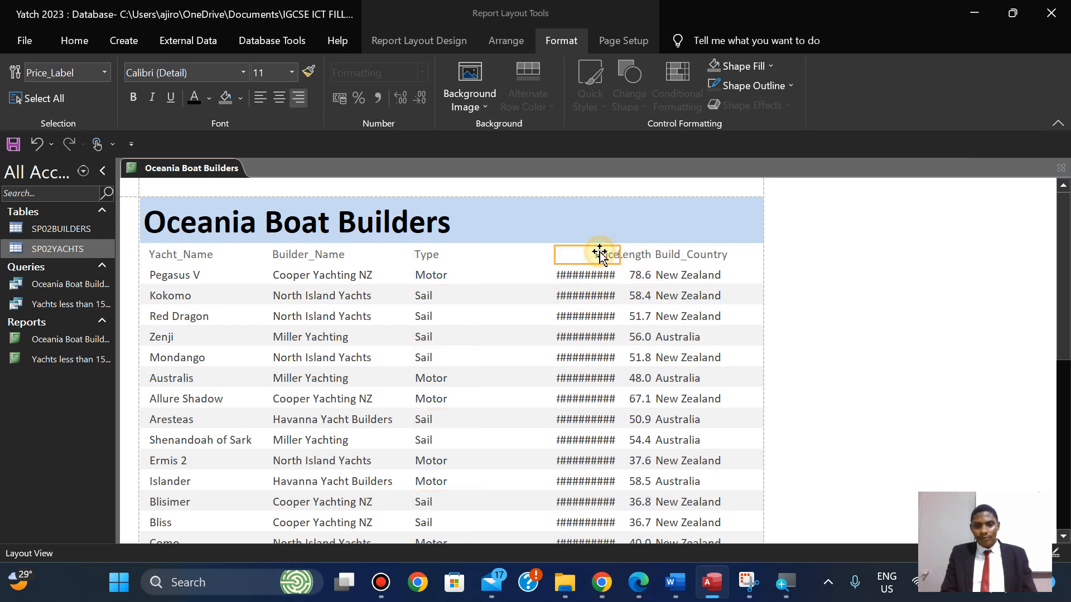
pyautogui.keyDown('shift'); pyautogui.click(588, 275); pyautogui.keyUp('shift')
pyautogui.moveTo(555, 255); pyautogui.dragTo(479, 254)
pyautogui.moveTo(621, 255); pyautogui.dragTo(550, 259)
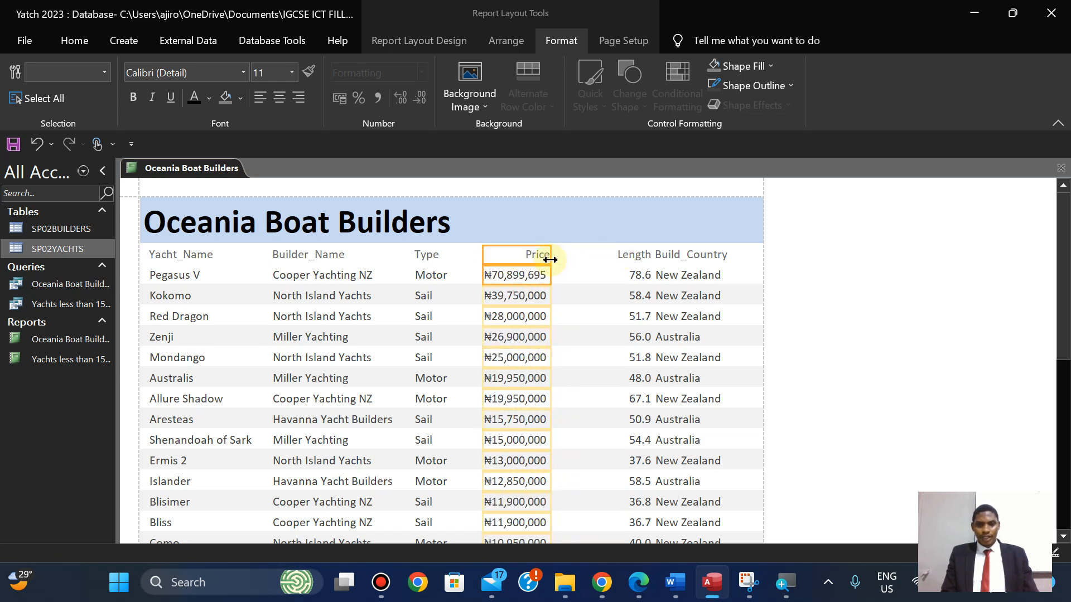
# Narrow Price a little more and drop it directly beside Length.
pyautogui.click(643, 258)
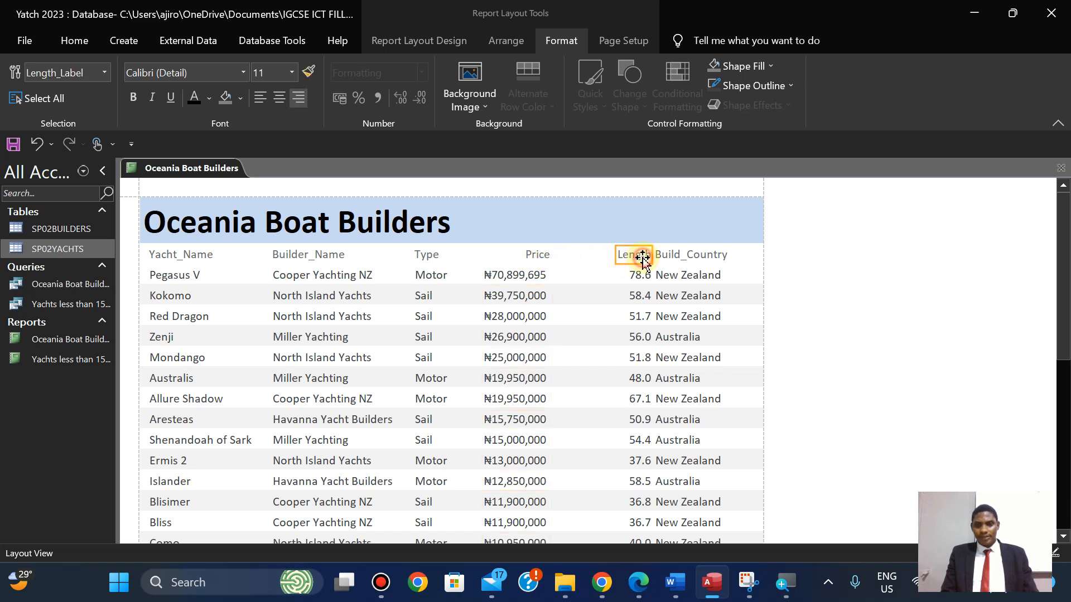
pyautogui.click(525, 262)
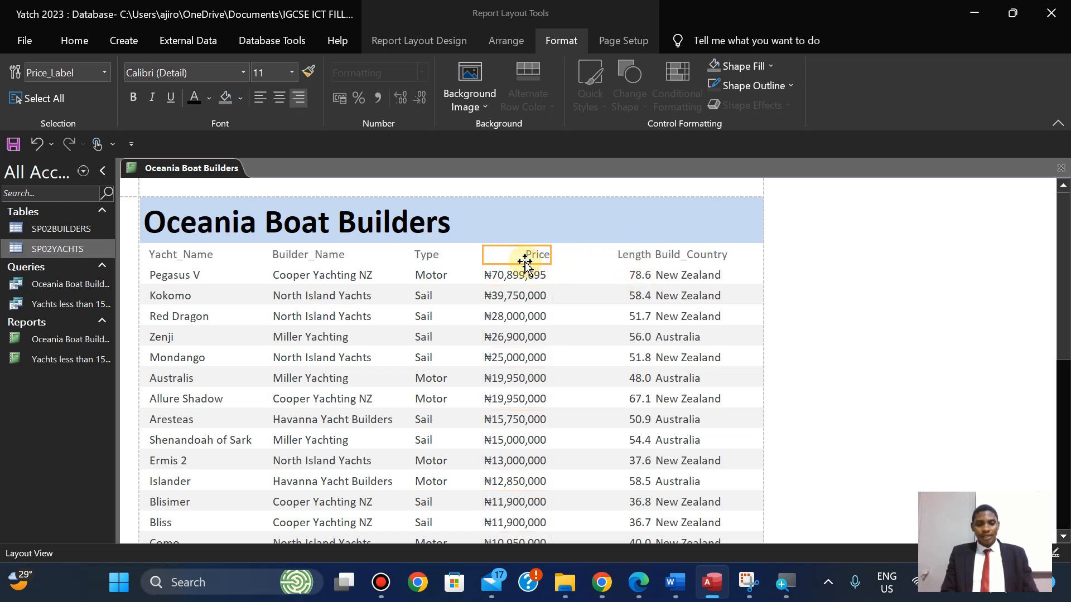
pyautogui.keyDown('shift'); pyautogui.click(521, 274); pyautogui.keyUp('shift')
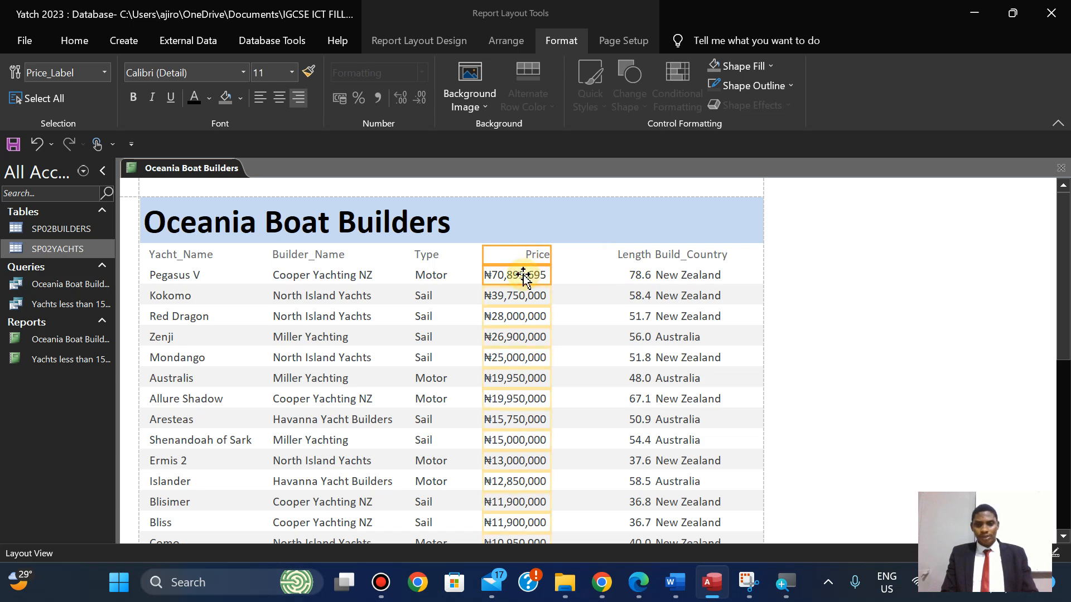
pyautogui.moveTo(551, 251); pyautogui.dragTo(518, 253)
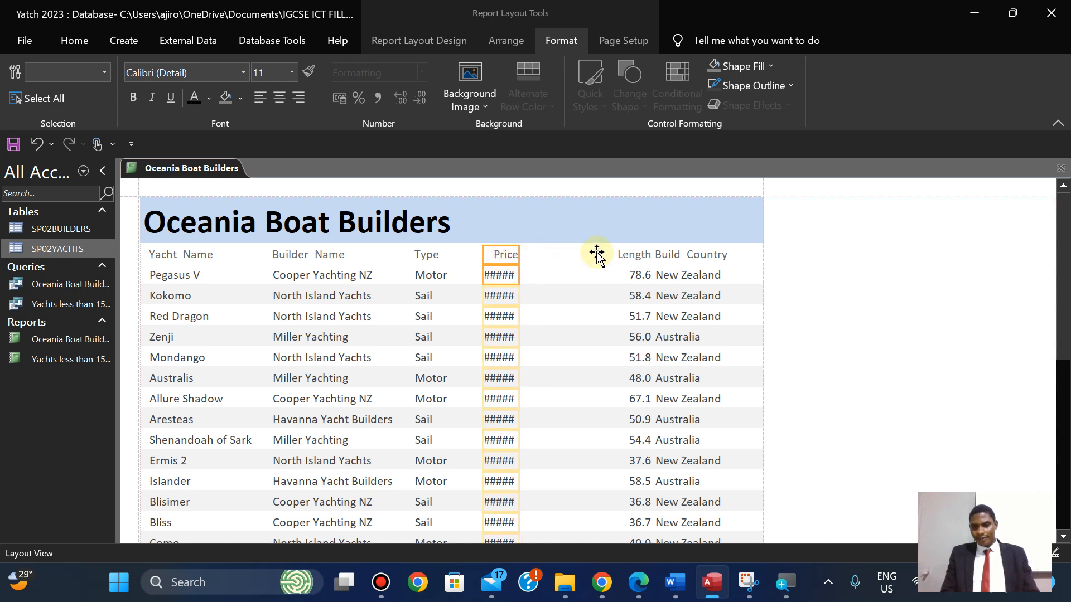
pyautogui.moveTo(593, 255); pyautogui.dragTo(591, 253)
# Refit the Length column so Price reappears after it, and left-align Length.
pyautogui.click(634, 255)
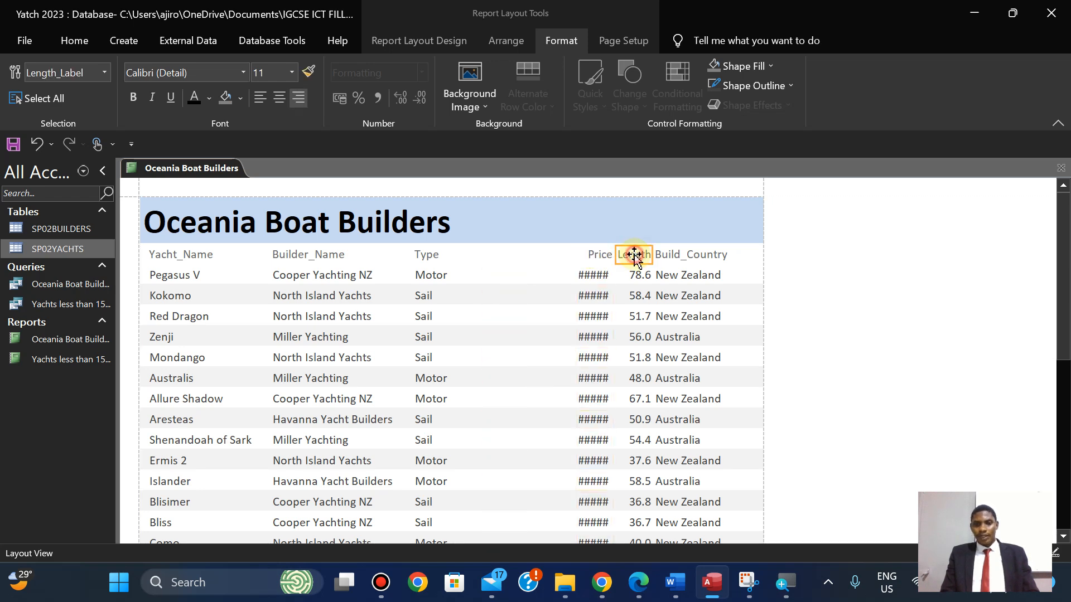
pyautogui.keyDown('shift'); pyautogui.click(634, 272); pyautogui.keyUp('shift')
pyautogui.moveTo(614, 255); pyautogui.dragTo(467, 254)
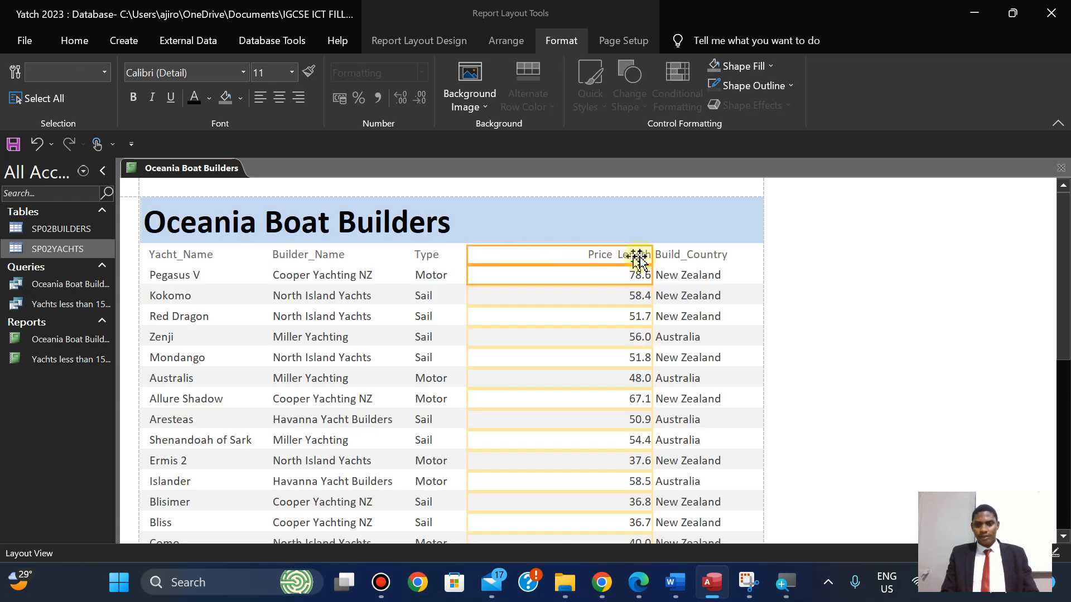
pyautogui.moveTo(651, 256); pyautogui.dragTo(535, 263)
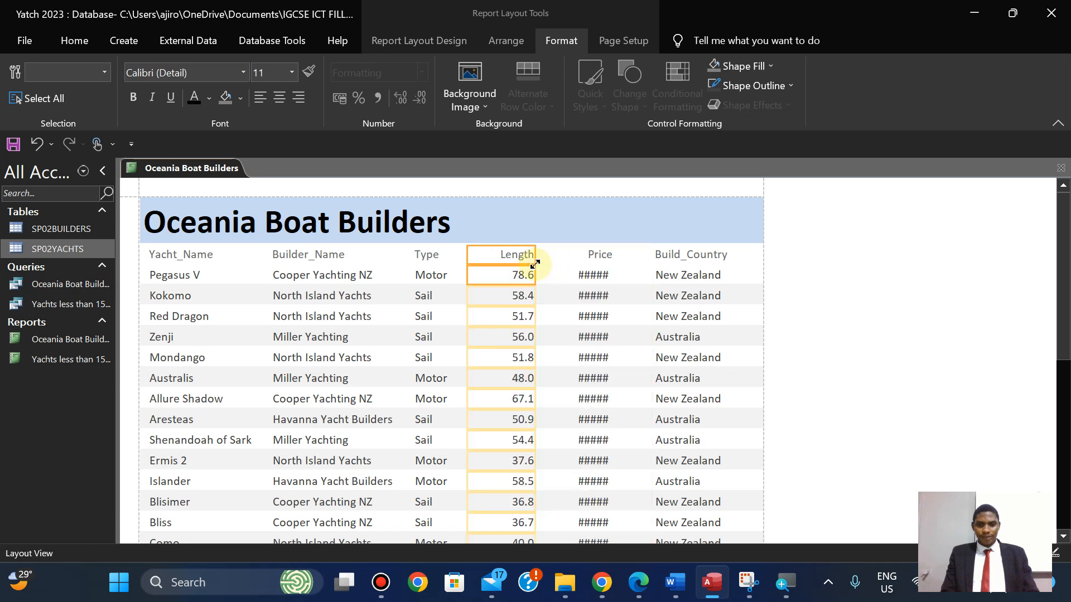
pyautogui.click(257, 111)
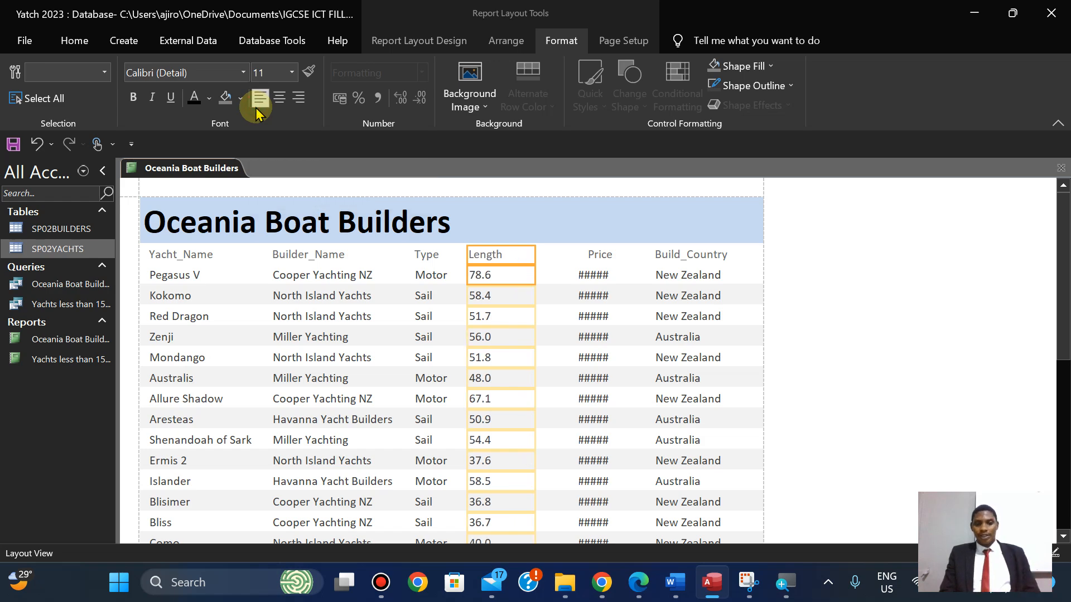
pyautogui.click(637, 585)
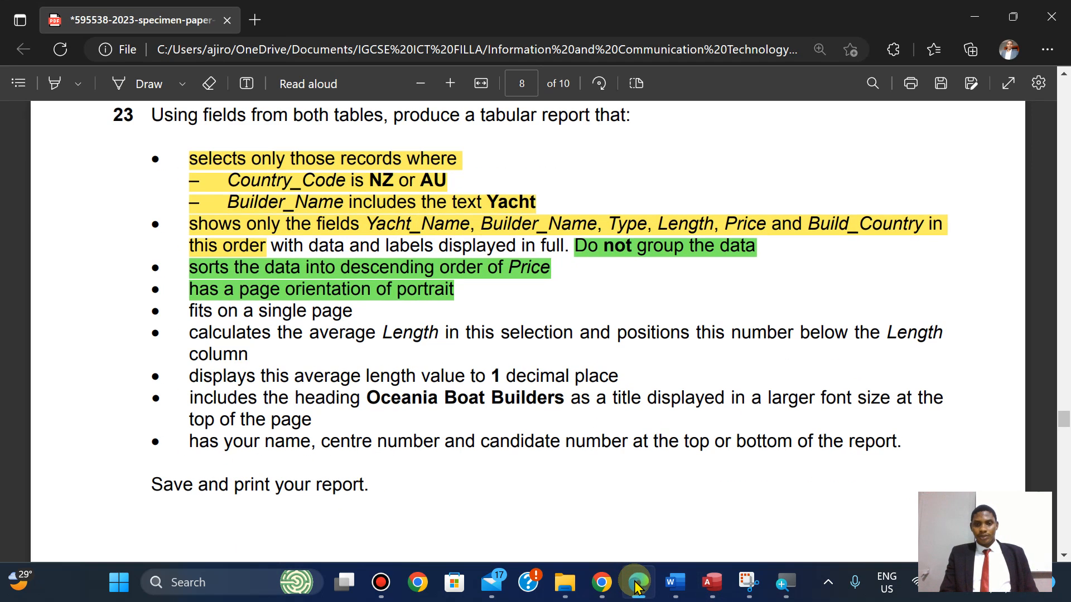
pyautogui.click(636, 585)
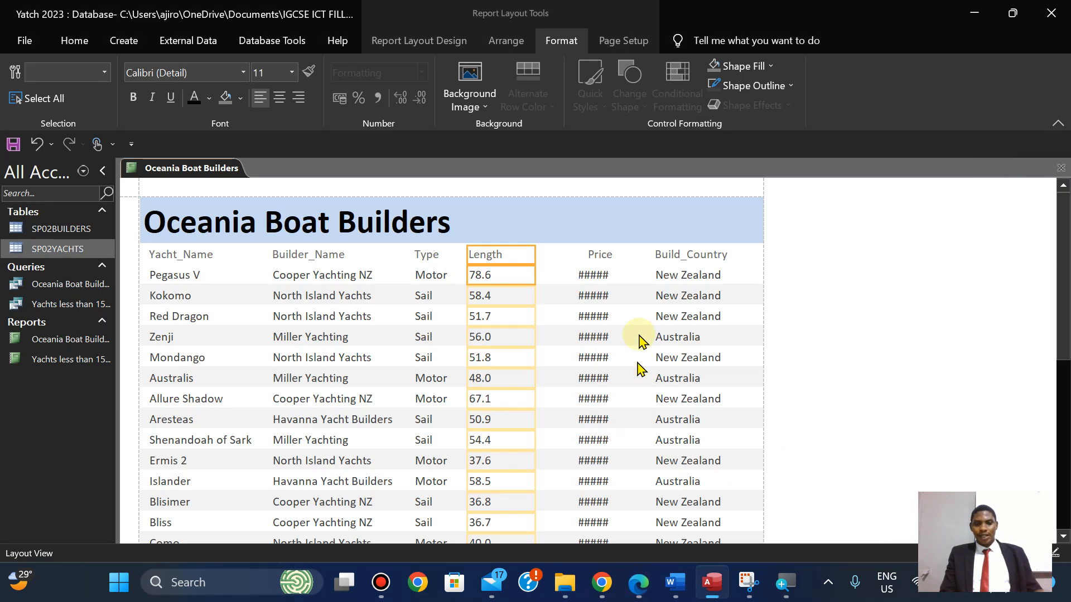
# Widen the Price column so amounts show fully and left-align it.
pyautogui.click(595, 255)
pyautogui.keyDown('shift'); pyautogui.click(593, 276); pyautogui.keyUp('shift')
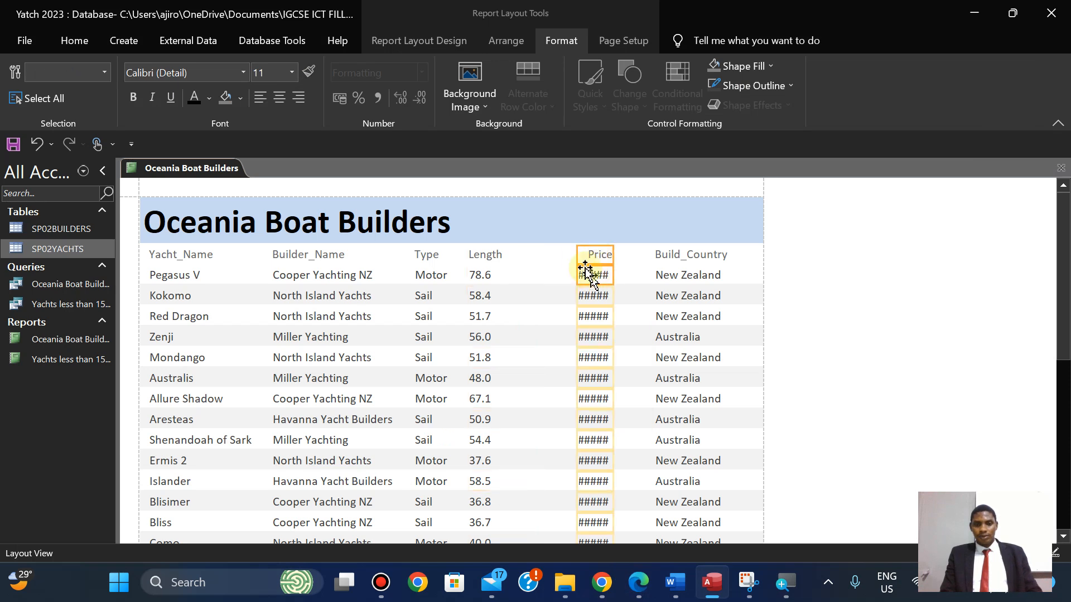
pyautogui.moveTo(576, 255); pyautogui.dragTo(530, 256)
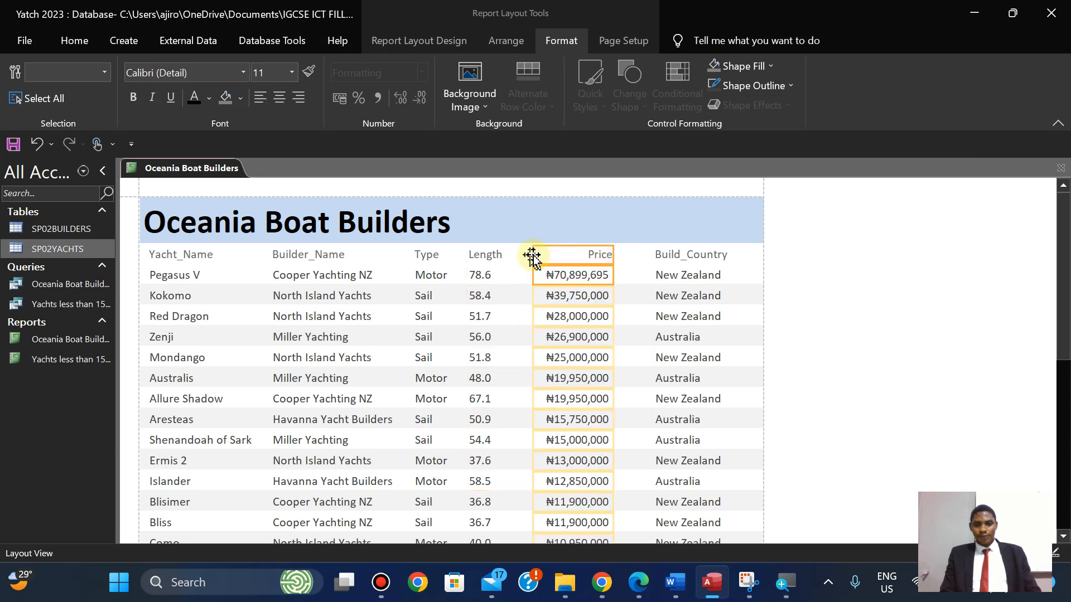
pyautogui.click(255, 101)
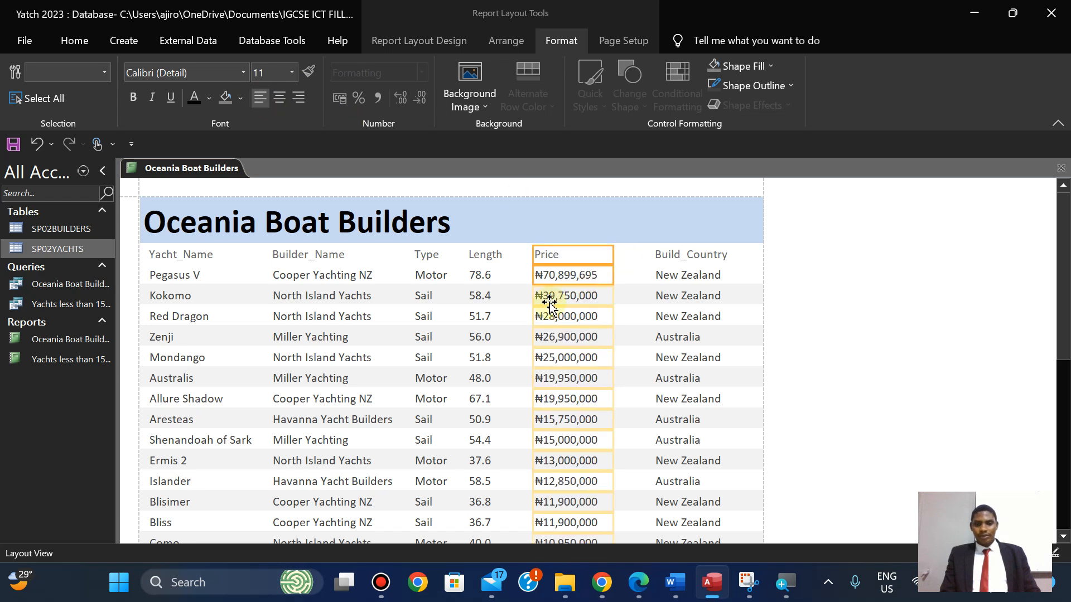
pyautogui.click(636, 584)
pyautogui.click(636, 587)
# Check the Build_Country column, then nudge Price right and back left.
pyautogui.click(676, 260)
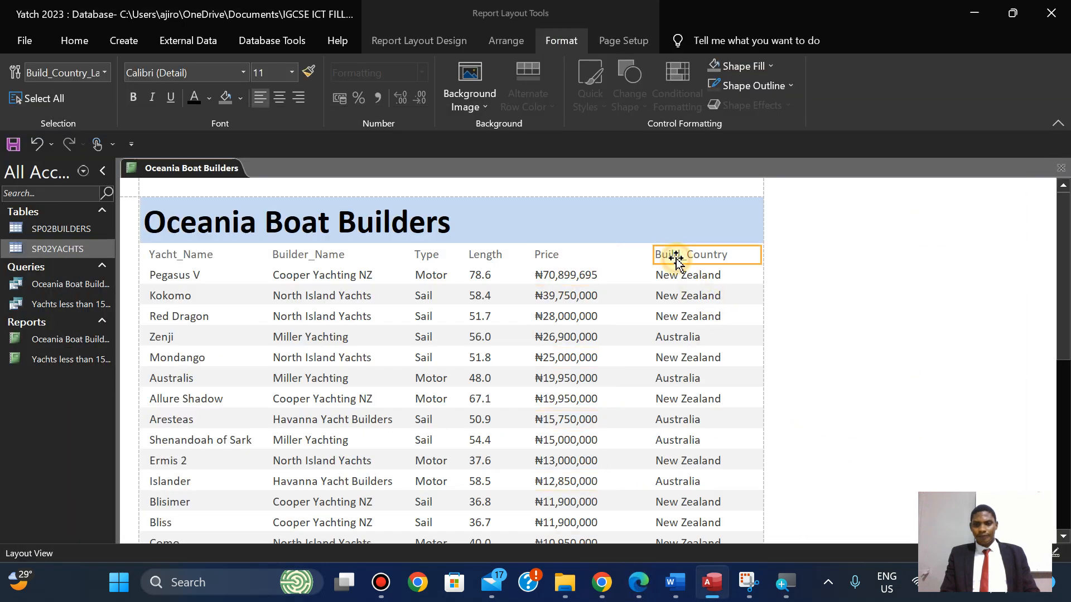
pyautogui.click(676, 278)
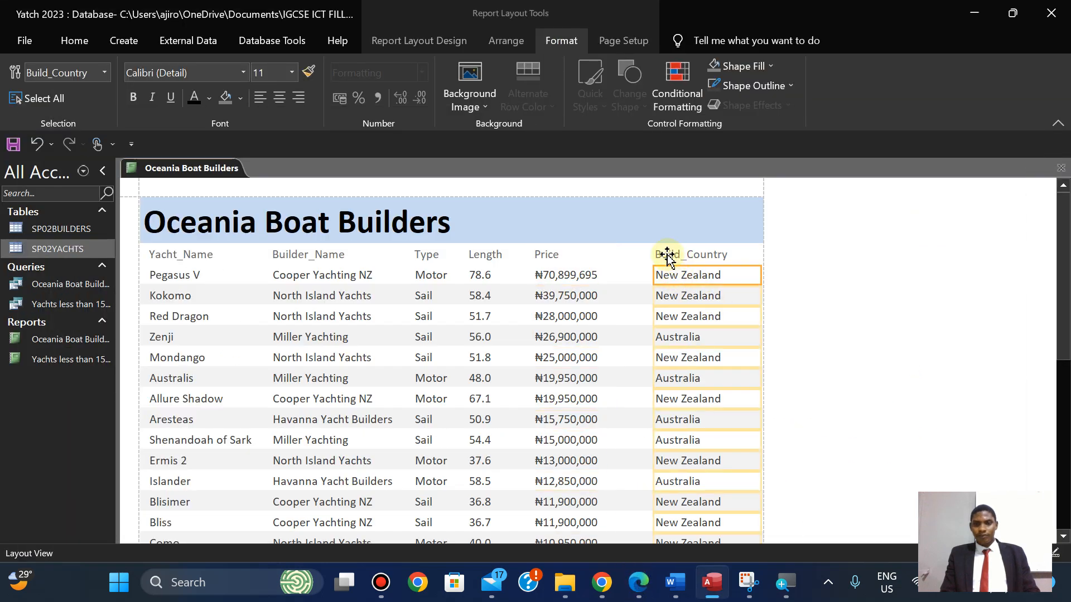
pyautogui.click(668, 257)
pyautogui.click(550, 256)
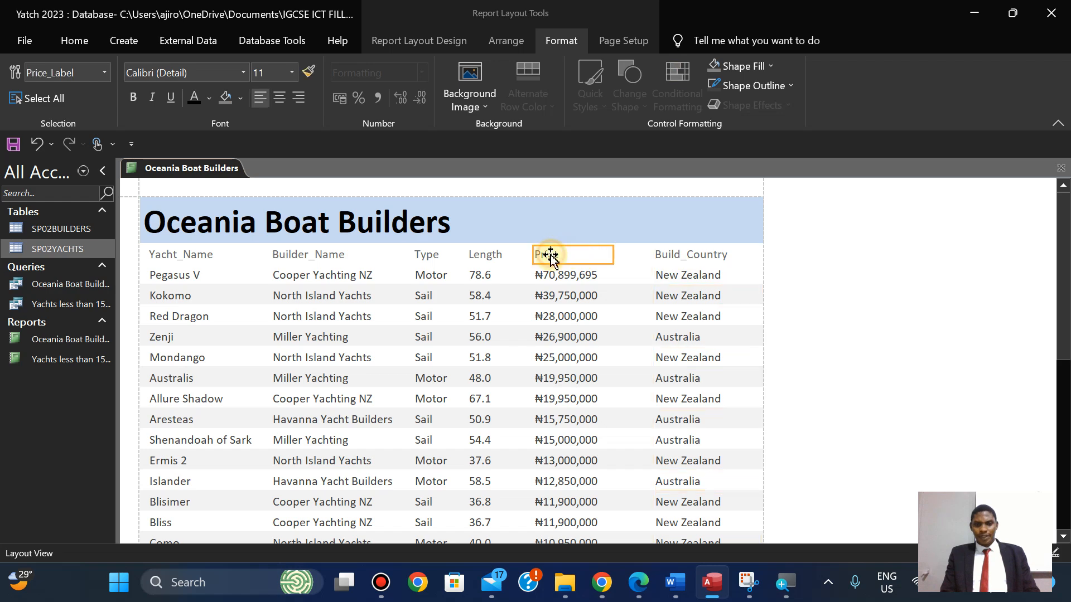
pyautogui.keyDown('shift'); pyautogui.click(556, 281); pyautogui.keyUp('shift')
pyautogui.press('Right')
pyautogui.press('Right')
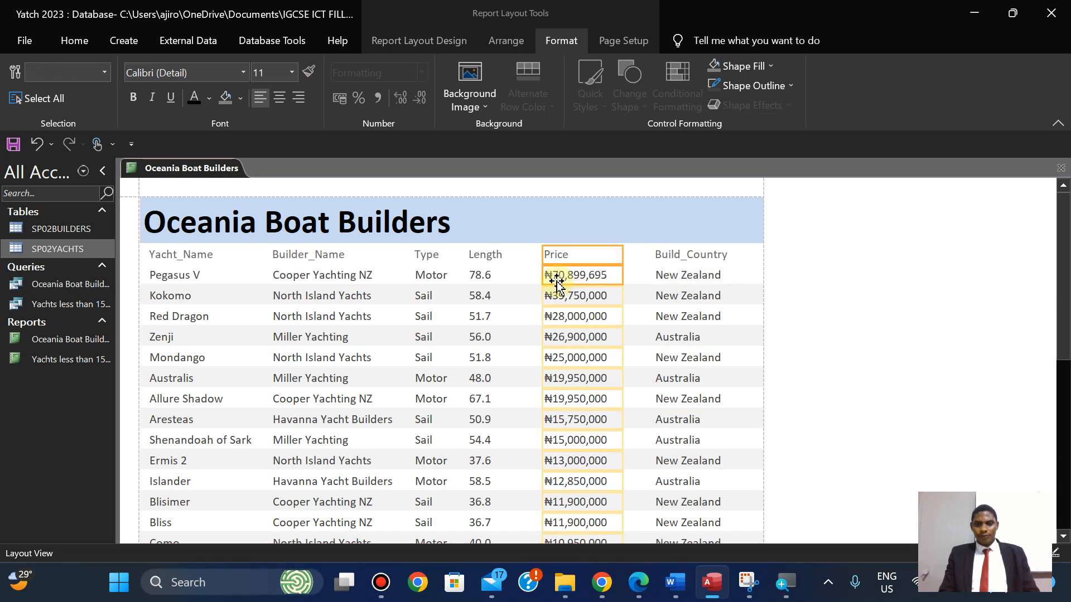
pyautogui.press('Left')
pyautogui.press('Left')
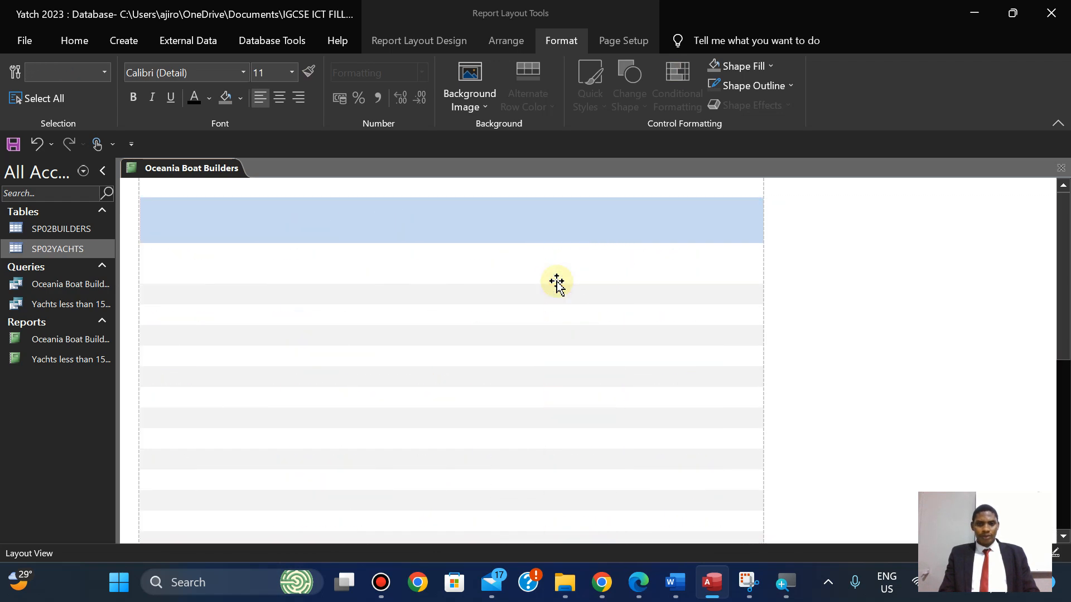
# Fine-tune the Builder_Name column position with left and right nudges.
pyautogui.click(490, 258)
pyautogui.keyDown('shift'); pyautogui.click(486, 274); pyautogui.keyUp('shift')
pyautogui.click(436, 257)
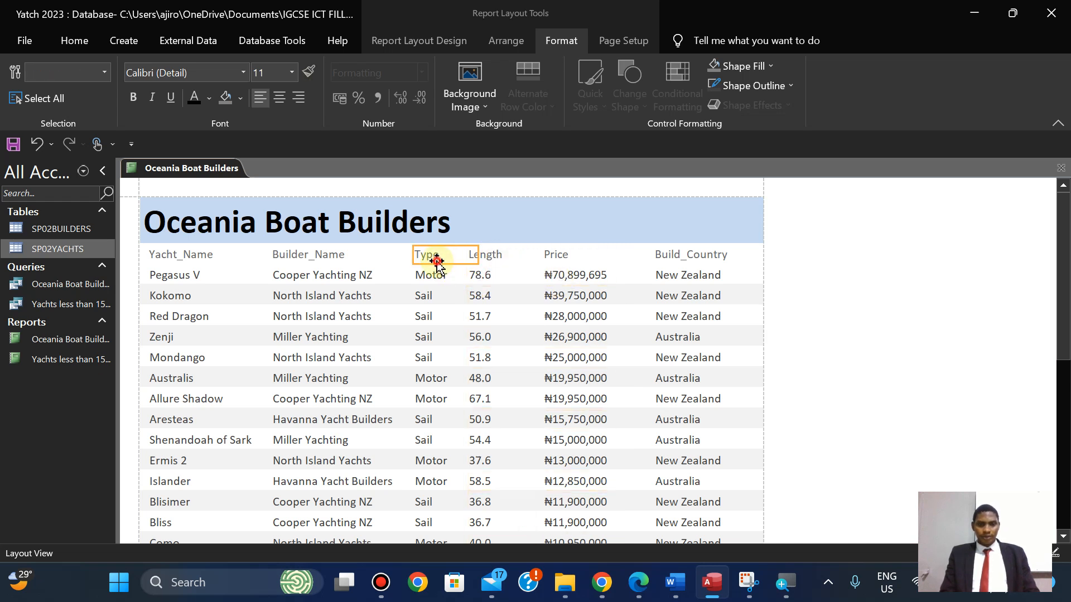
pyautogui.moveTo(1065, 241)
pyautogui.mouseDown()
pyautogui.moveTo(1067, 415)
pyautogui.moveTo(1053, 232)
pyautogui.mouseUp()
pyautogui.click(290, 254)
pyautogui.keyDown('ctrl'); pyautogui.click(296, 273); pyautogui.keyUp('ctrl')
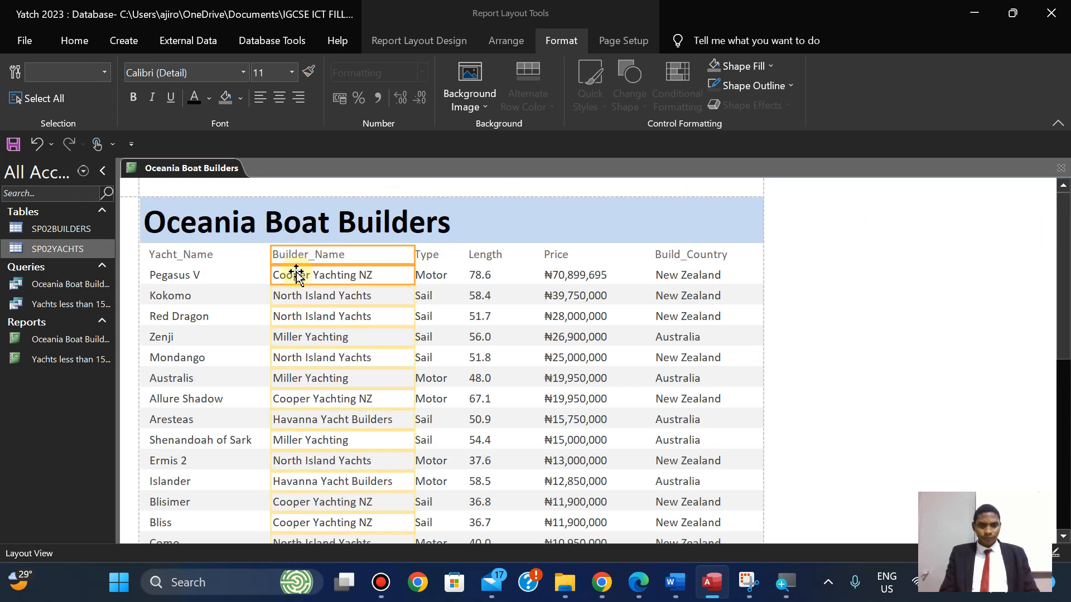
pyautogui.press('Left')
pyautogui.press('Left')
pyautogui.press('Left')
pyautogui.press('Left')
pyautogui.press('Right')
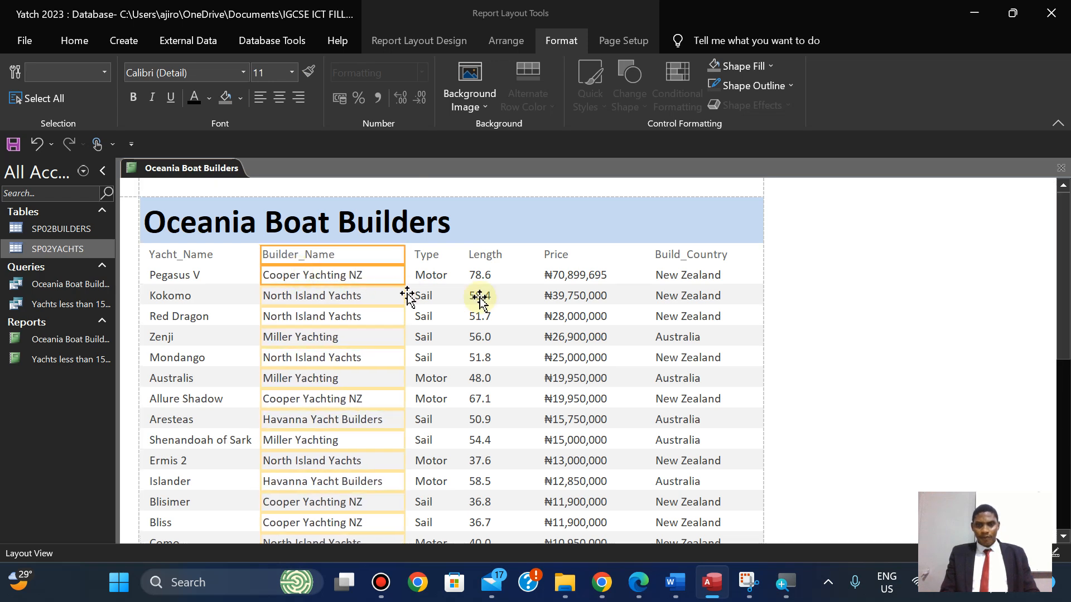
# Settle Price back in place and shift Length slightly right.
pyautogui.click(553, 255)
pyautogui.keyDown('ctrl'); pyautogui.click(564, 272); pyautogui.keyUp('ctrl')
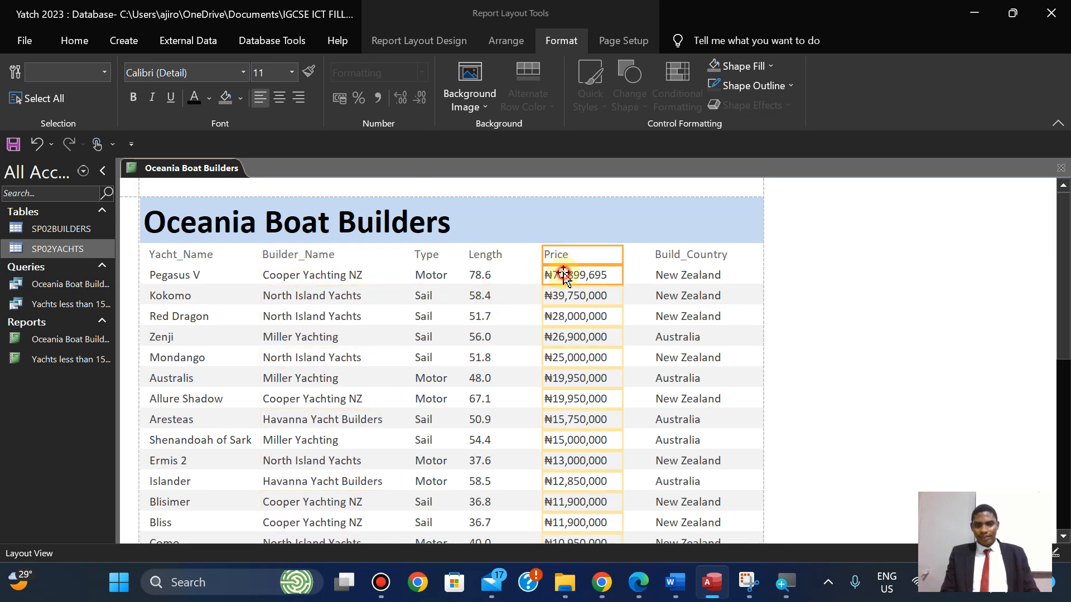
pyautogui.press('Right')
pyautogui.press('Right')
pyautogui.press('Right')
pyautogui.press('Right')
pyautogui.press('Left')
pyautogui.press('Left')
pyautogui.click(493, 257)
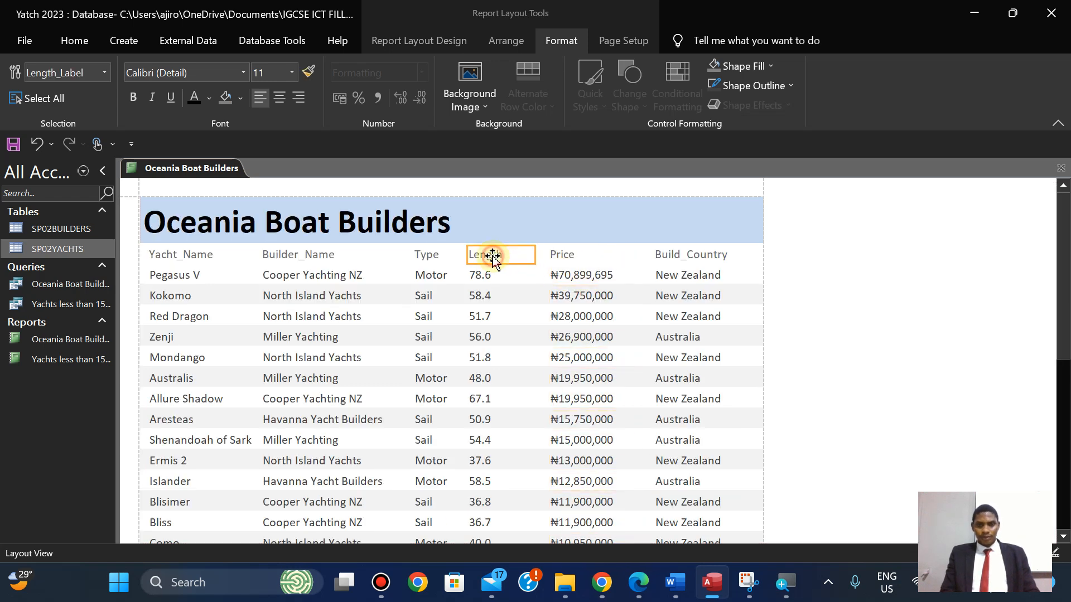
pyautogui.keyDown('ctrl'); pyautogui.click(484, 277); pyautogui.keyUp('ctrl')
pyautogui.press('Right')
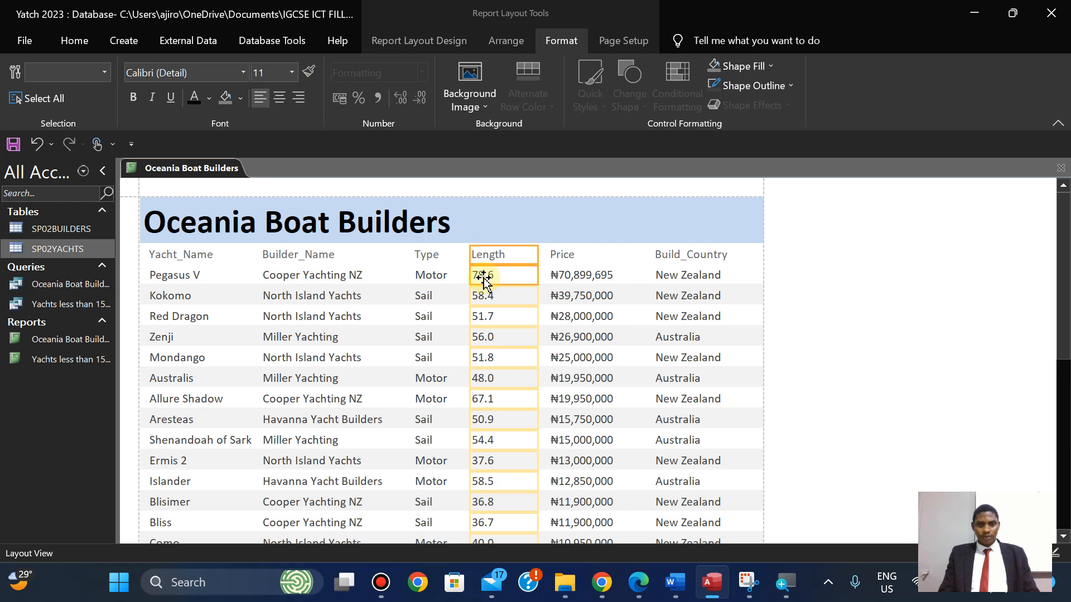
# Narrow the Type and Length columns slightly.
pyautogui.click(419, 255)
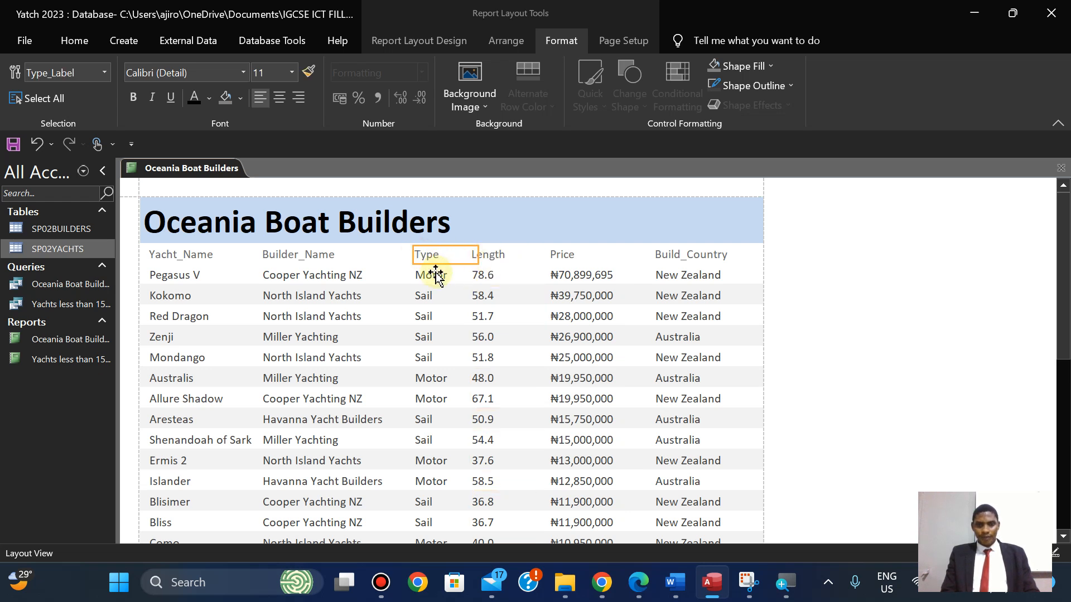
pyautogui.keyDown('ctrl'); pyautogui.click(436, 274); pyautogui.keyUp('ctrl')
pyautogui.moveTo(478, 258); pyautogui.dragTo(463, 260)
pyautogui.click(489, 256)
pyautogui.keyDown('ctrl'); pyautogui.click(489, 275); pyautogui.keyUp('ctrl')
pyautogui.moveTo(534, 256); pyautogui.dragTo(522, 256)
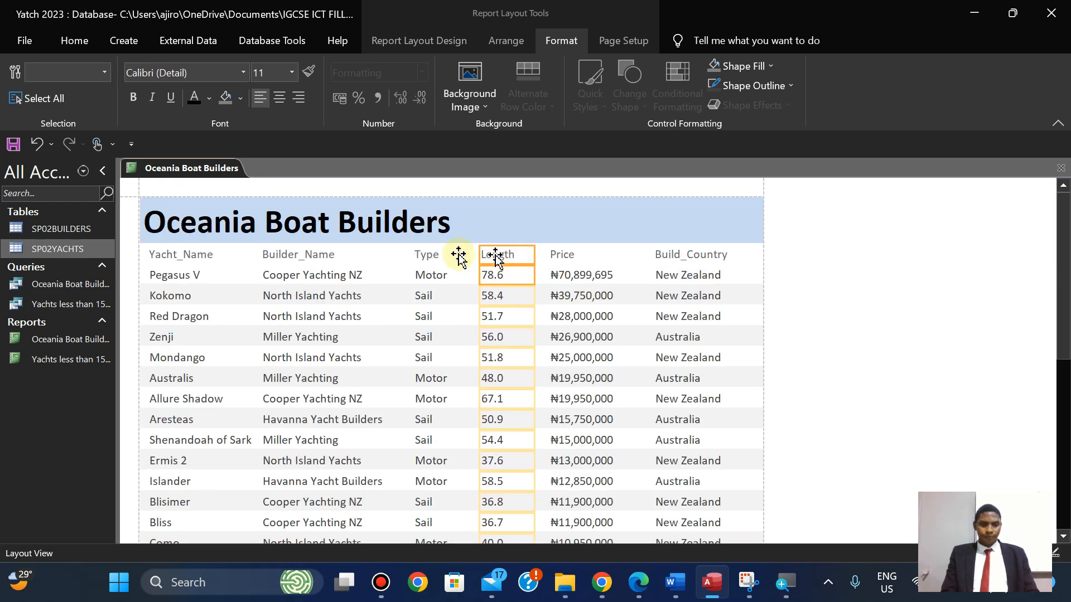
# Nudge Price slightly left and move Length two steps right.
pyautogui.click(326, 255)
pyautogui.keyDown('shift'); pyautogui.click(318, 273); pyautogui.keyUp('shift')
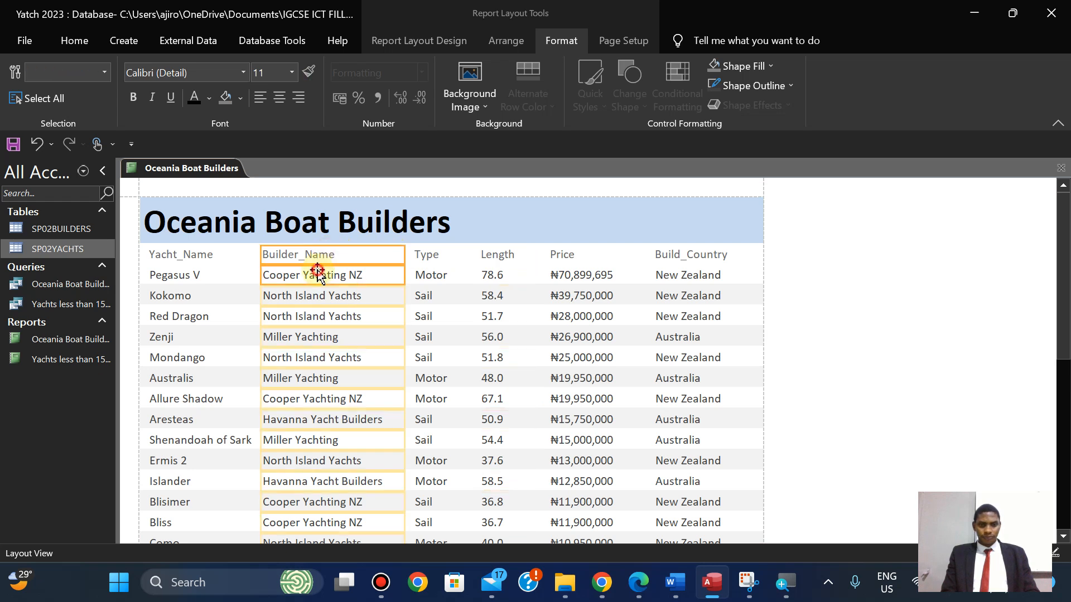
pyautogui.click(562, 256)
pyautogui.keyDown('shift'); pyautogui.click(580, 275); pyautogui.keyUp('shift')
pyautogui.press('Left')
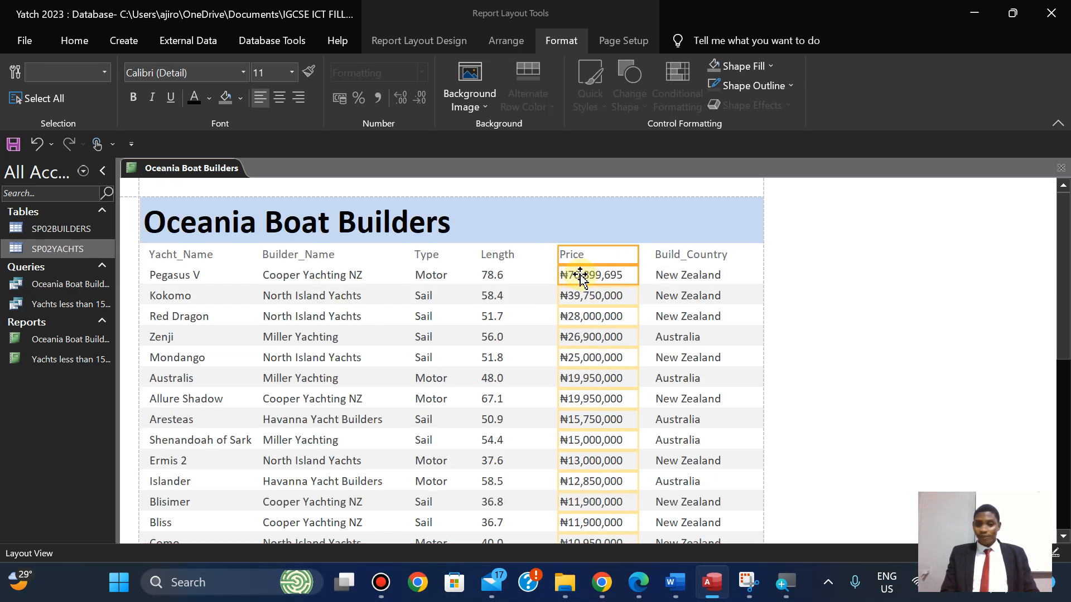
pyautogui.click(497, 254)
pyautogui.click(495, 275)
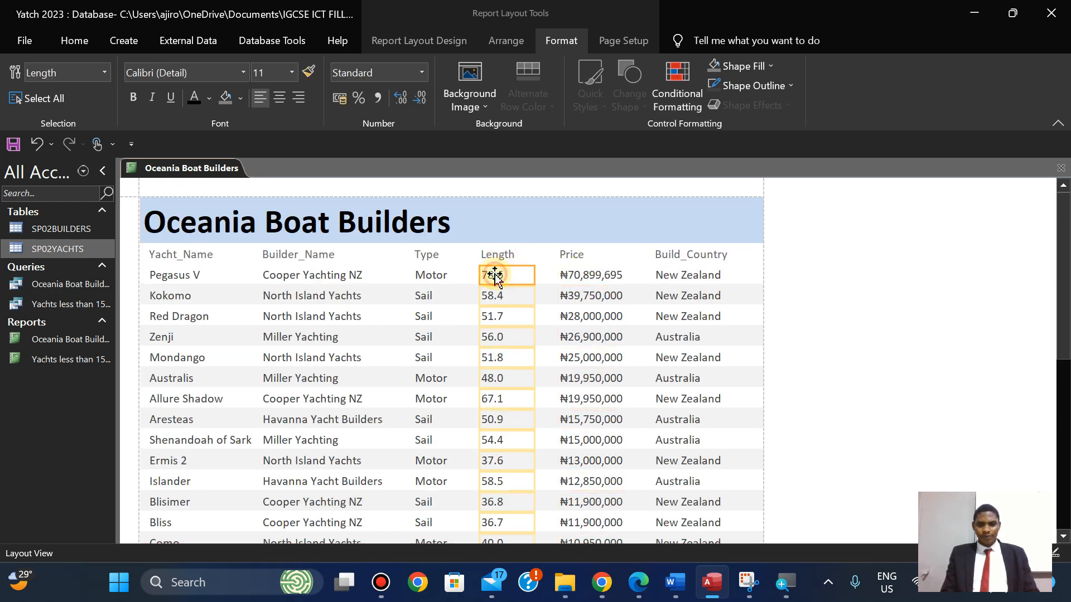
pyautogui.click(488, 255)
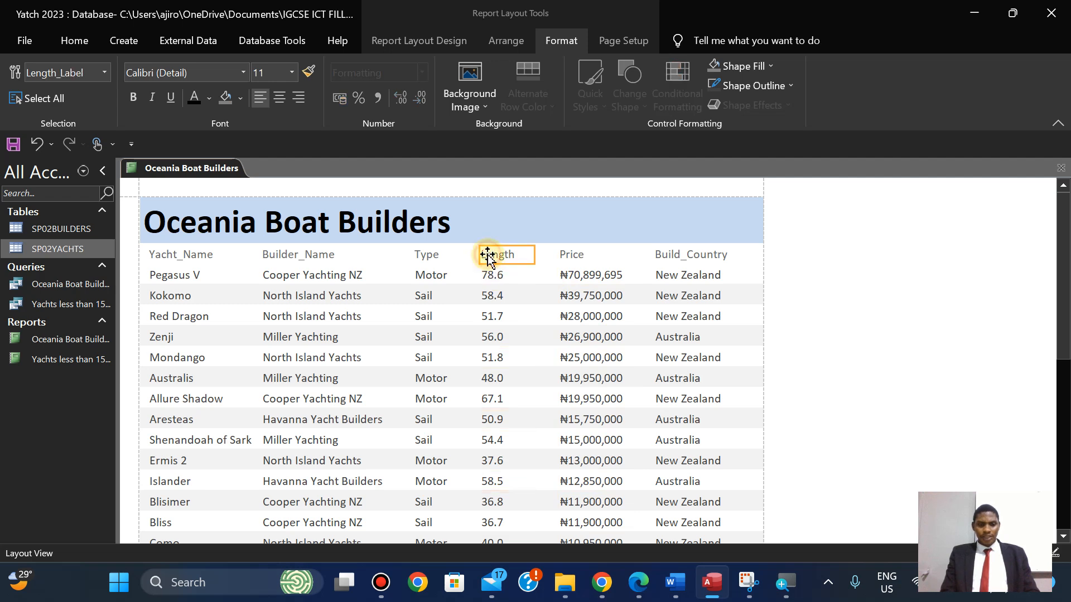
pyautogui.keyDown('shift'); pyautogui.click(490, 271); pyautogui.keyUp('shift')
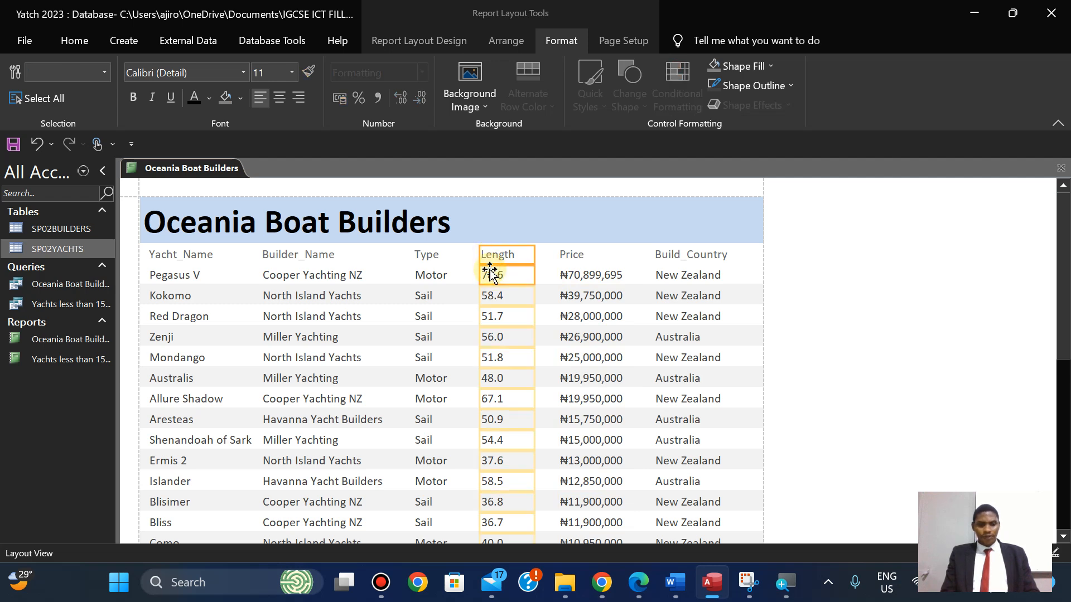
pyautogui.press('Right')
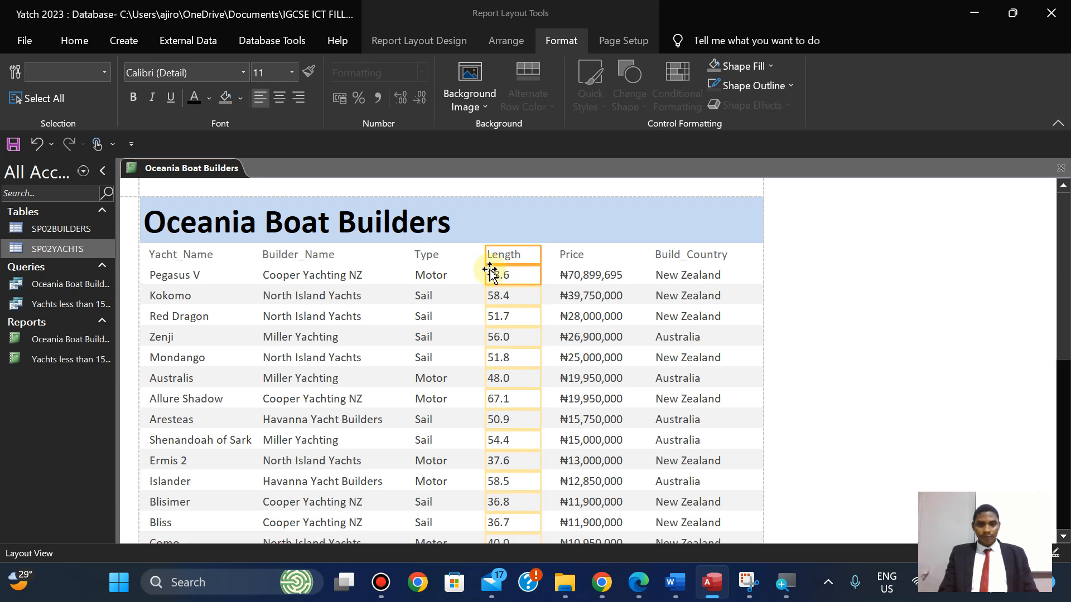
pyautogui.press('Right')
# Nudge the Type column slightly right, then select Builder_Name.
pyautogui.click(430, 252)
pyautogui.keyDown('shift'); pyautogui.click(427, 273); pyautogui.keyUp('shift')
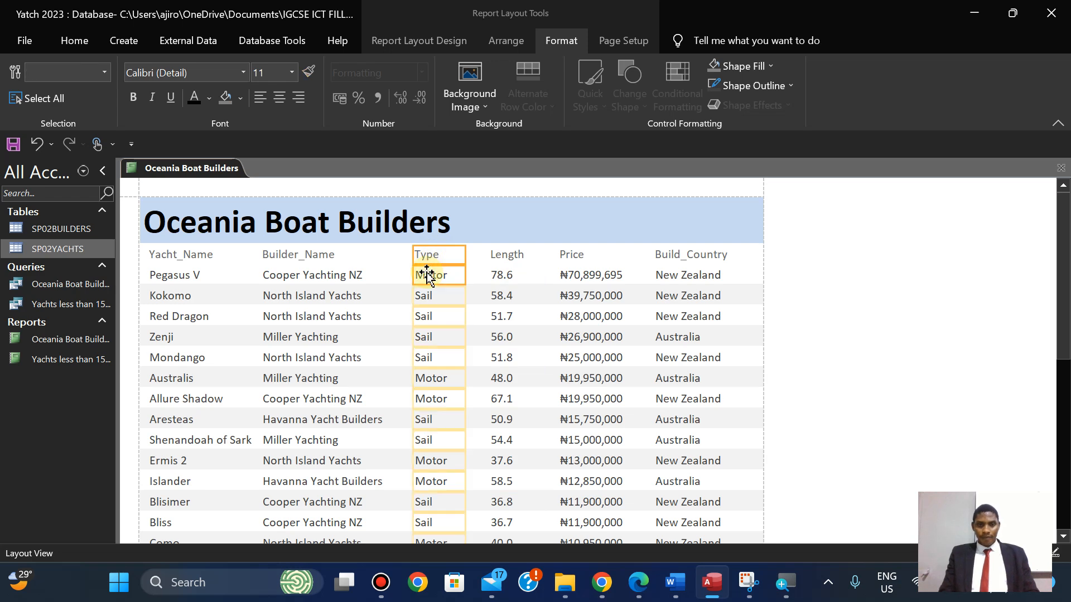
pyautogui.press('Right')
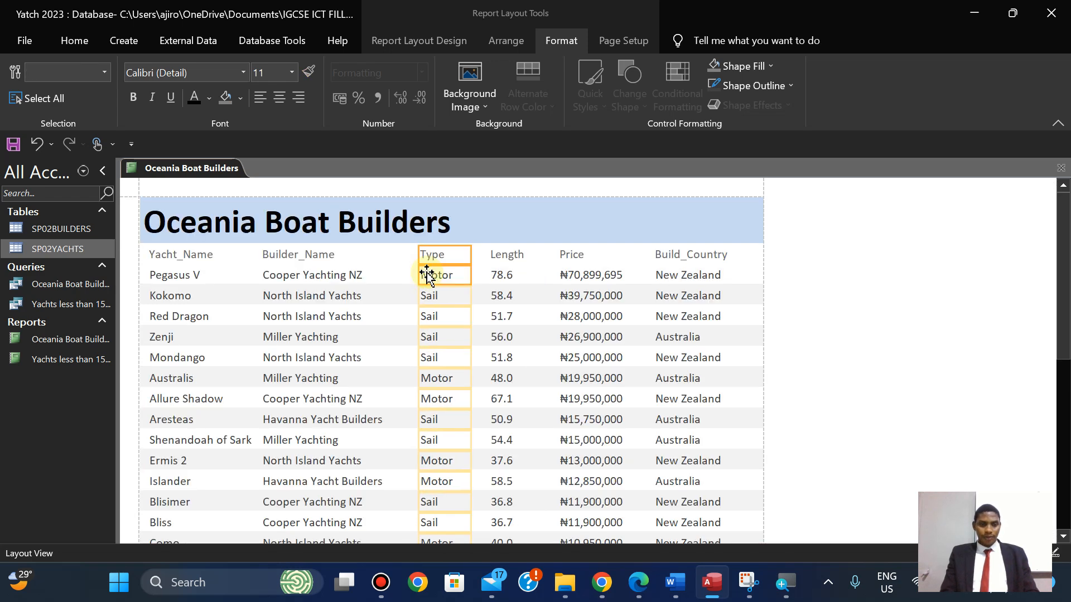
pyautogui.click(292, 255)
pyautogui.keyDown('shift'); pyautogui.click(321, 275); pyautogui.keyUp('shift')
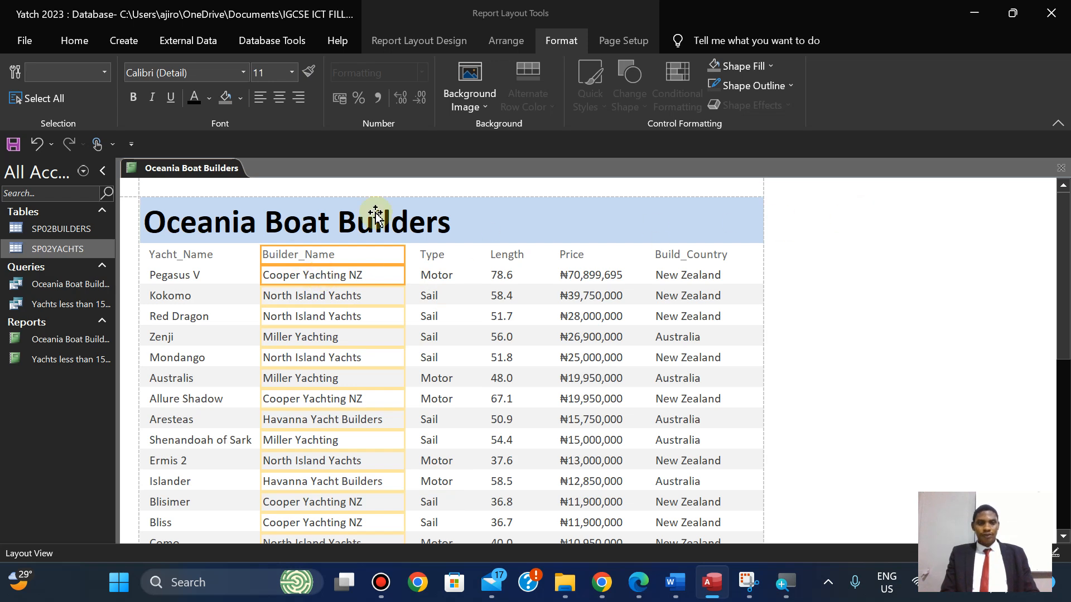
pyautogui.click(638, 582)
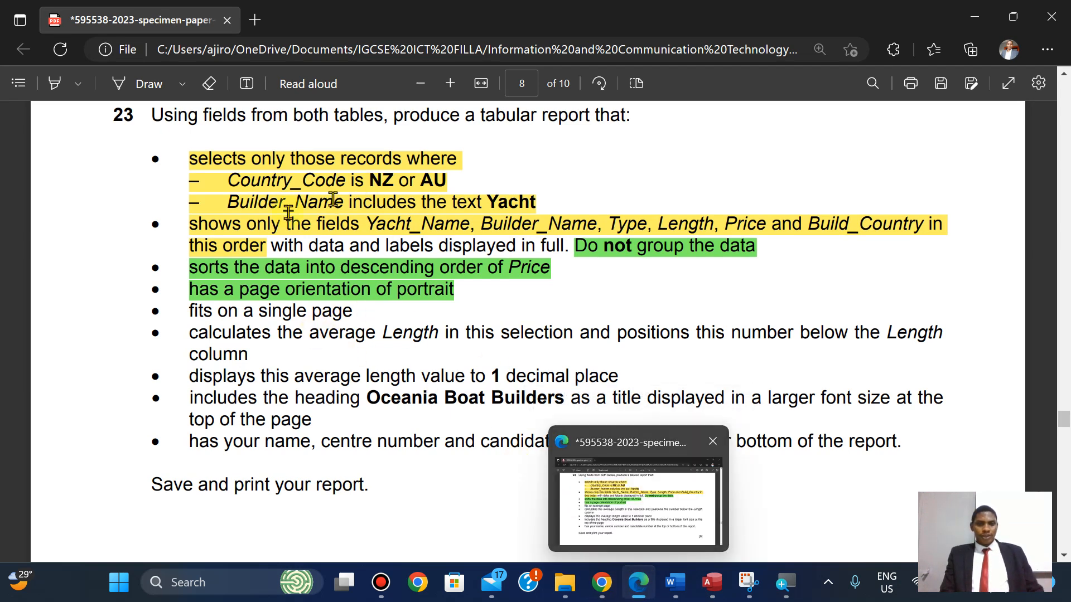
# Highlight the requirement about showing the fields in order, with data and labels in full, in green.
pyautogui.moveTo(187, 224); pyautogui.dragTo(574, 248)
pyautogui.moveTo(597, 157)
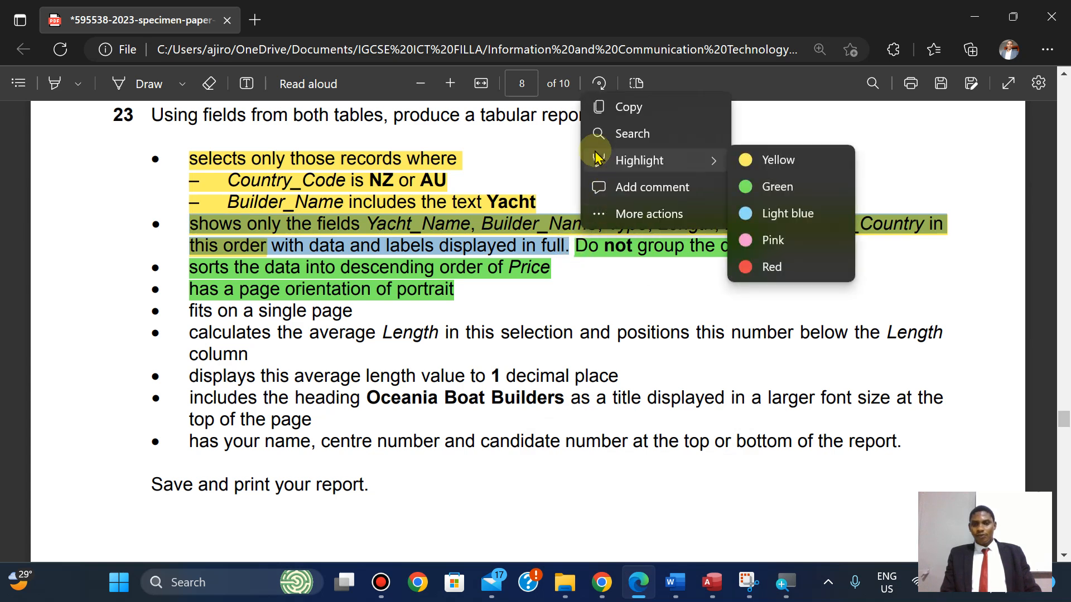
pyautogui.click(777, 187)
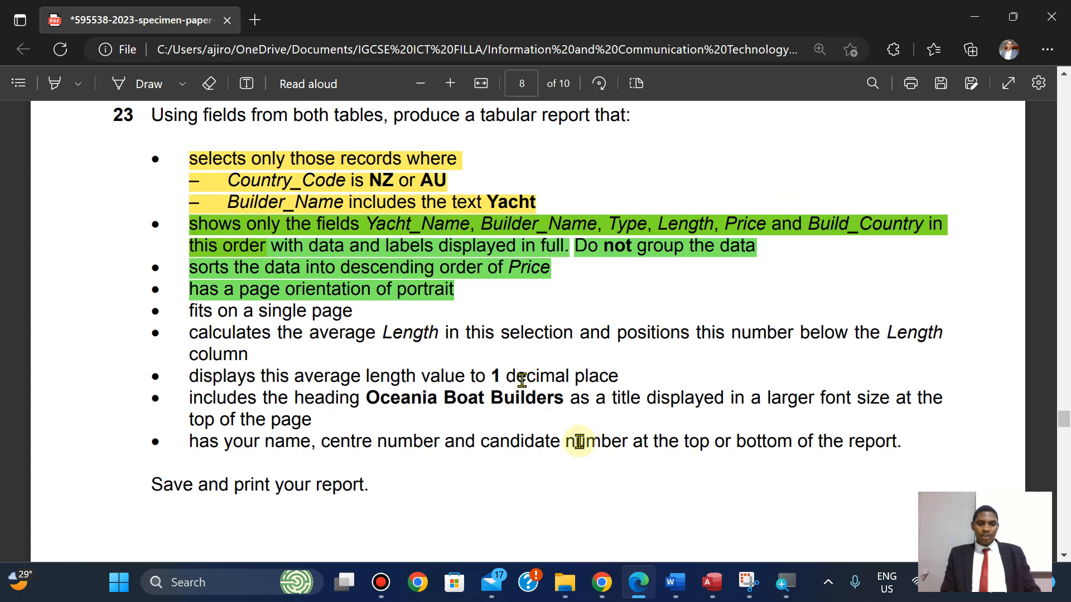
# Compare the Access report with the exam paper, bring question 24 into view, then return to the report.
pyautogui.click(711, 583)
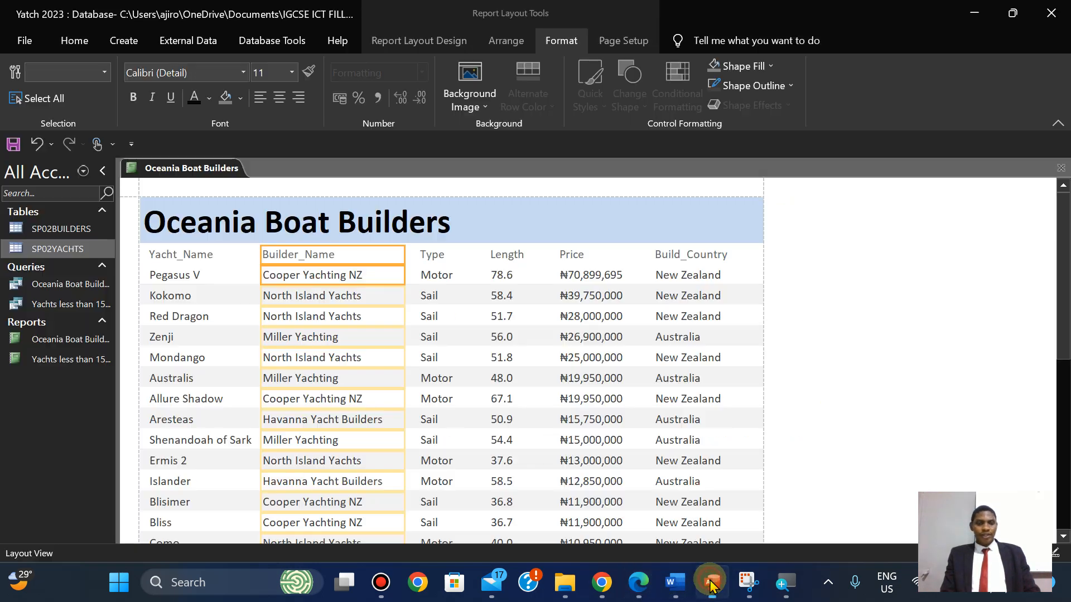
pyautogui.click(711, 583)
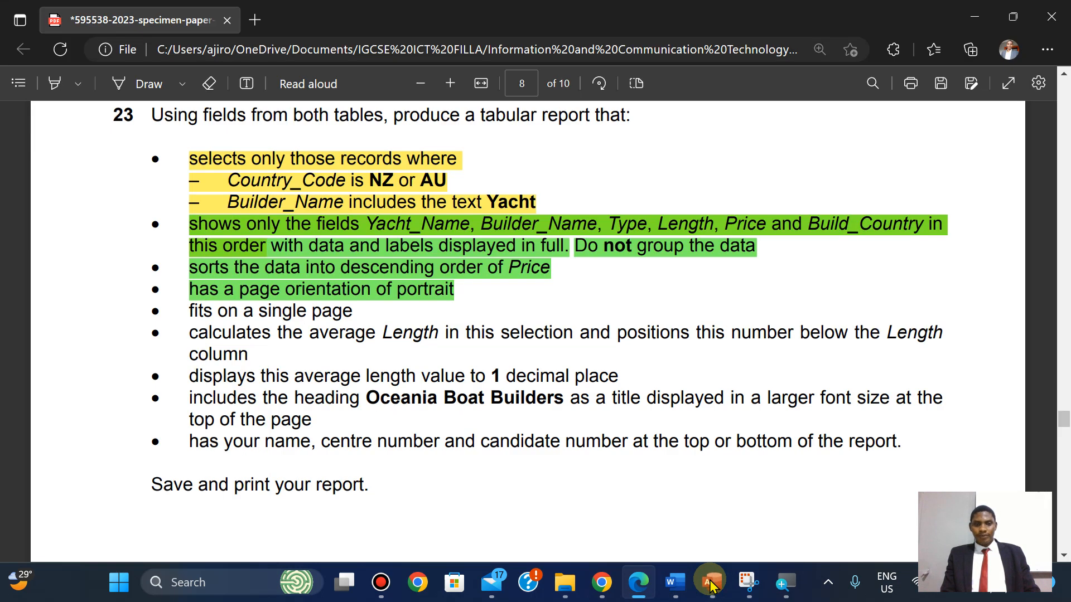
pyautogui.click(711, 582)
pyautogui.click(711, 583)
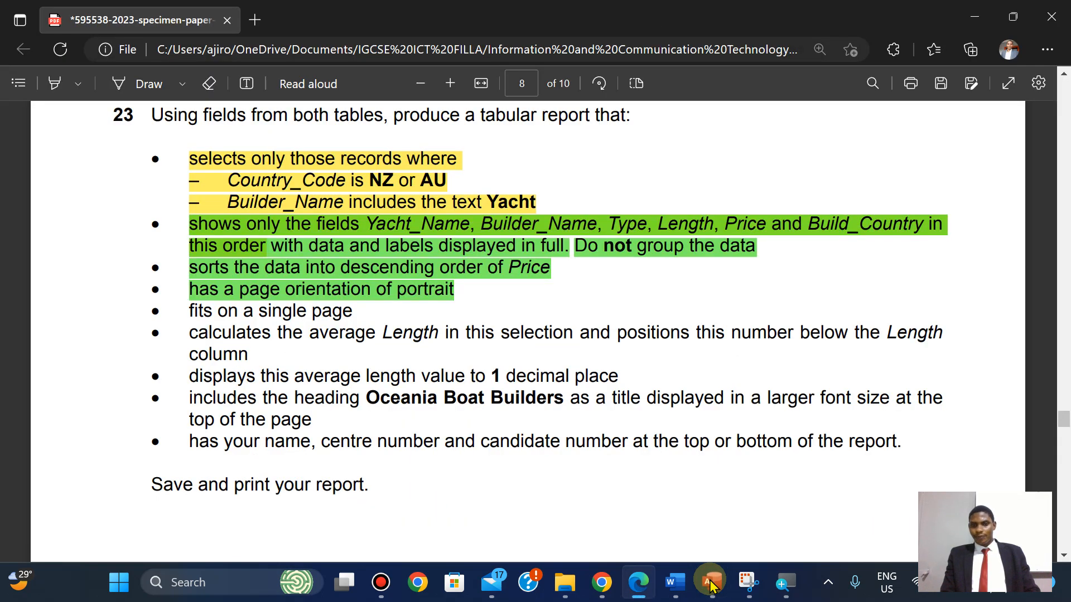
pyautogui.click(711, 582)
pyautogui.click(711, 582)
pyautogui.click(711, 583)
pyautogui.click(711, 582)
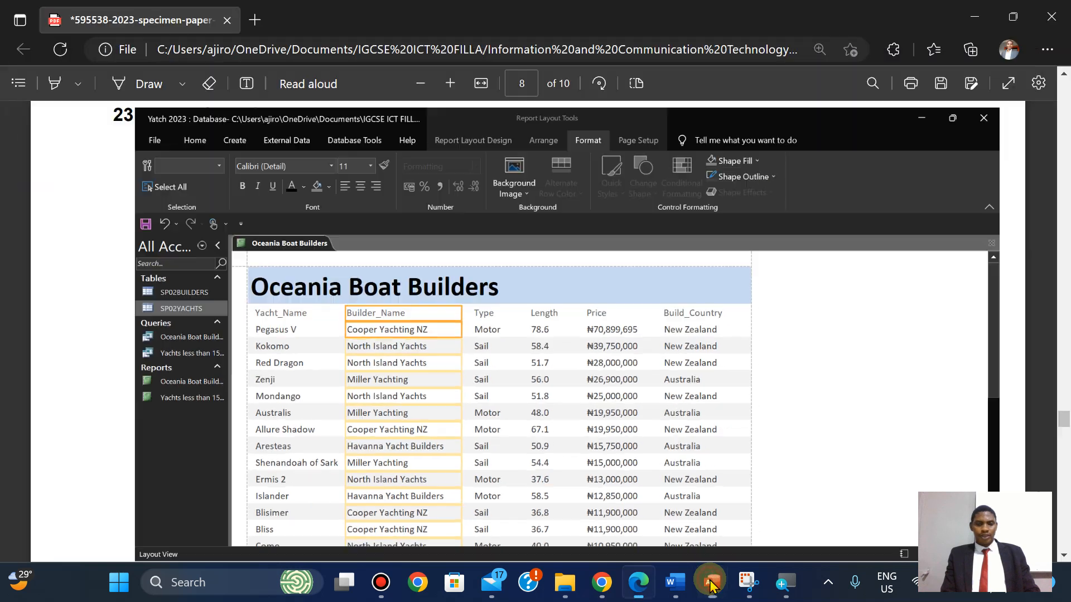
pyautogui.press('Down')
pyautogui.press('Down')
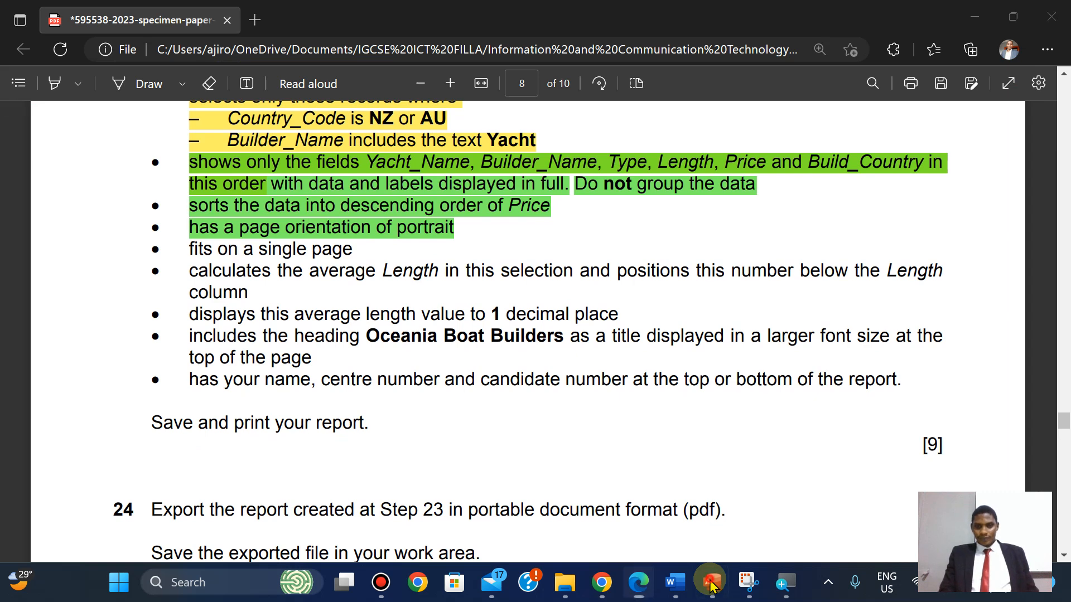
pyautogui.click(711, 582)
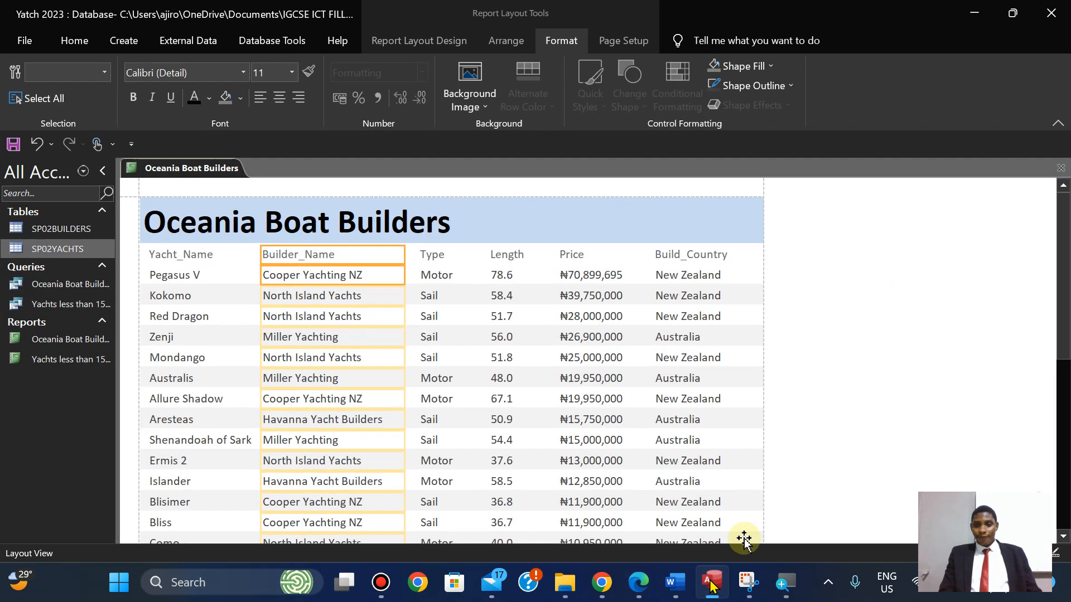
# Add an Average total beneath the Length column, showing 44.2.
pyautogui.click(498, 275)
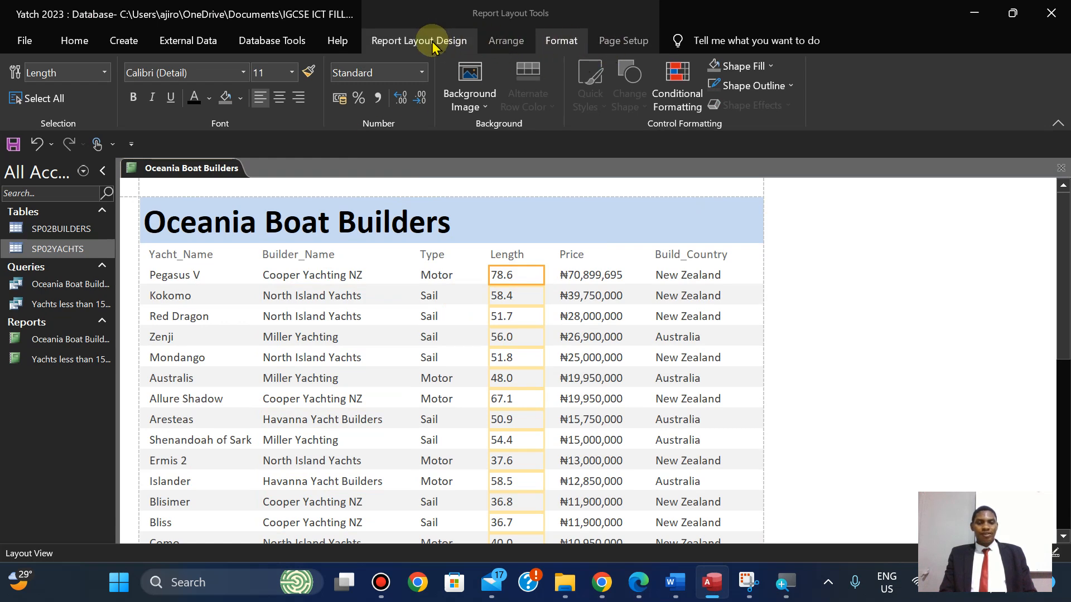
pyautogui.click(414, 44)
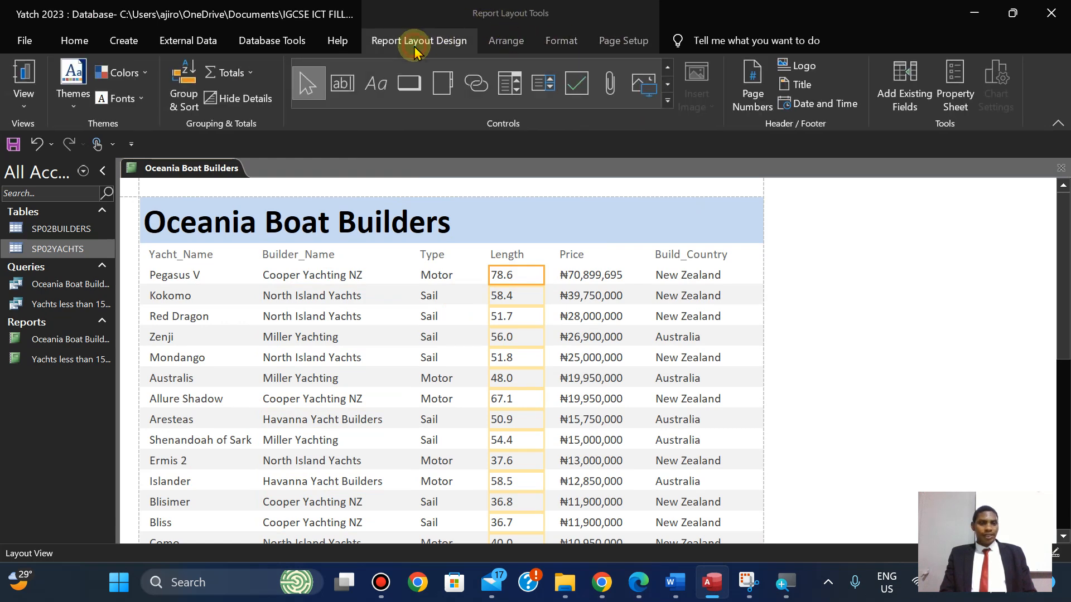
pyautogui.click(242, 77)
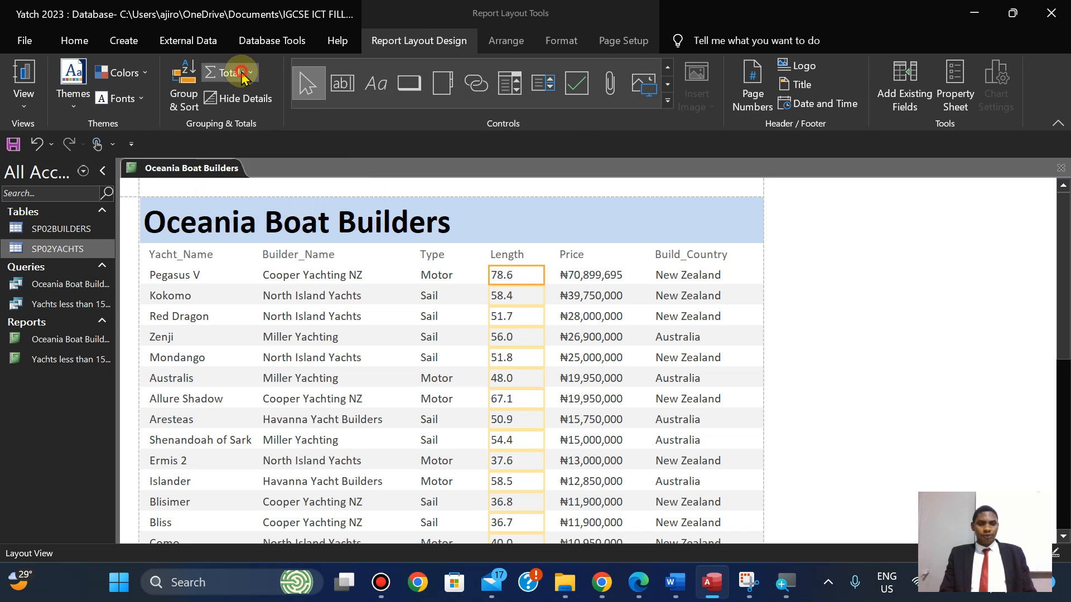
pyautogui.click(247, 117)
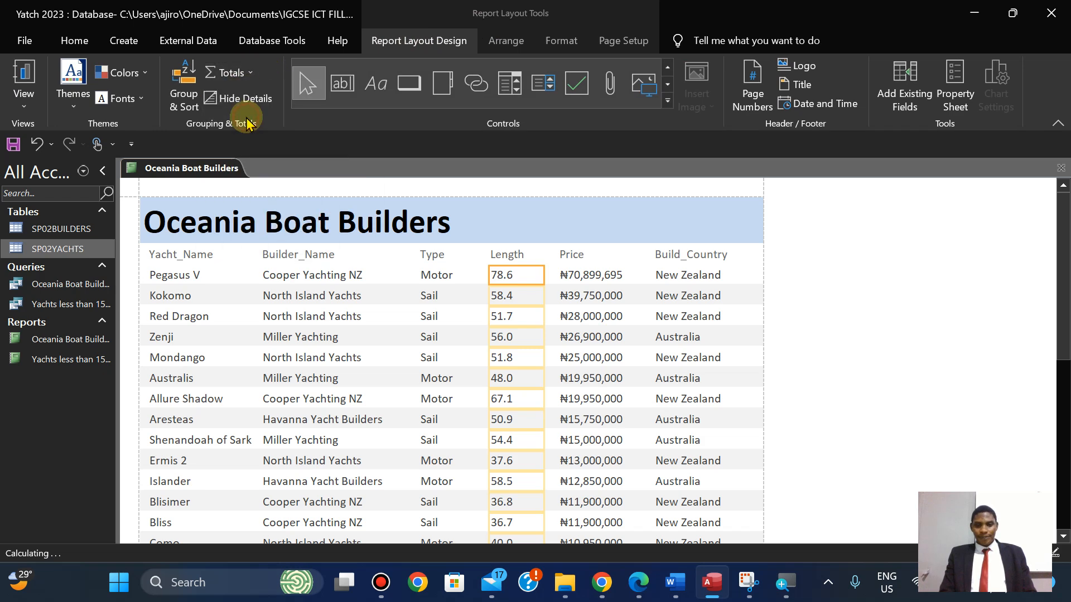
pyautogui.moveTo(1065, 287); pyautogui.dragTo(1066, 366)
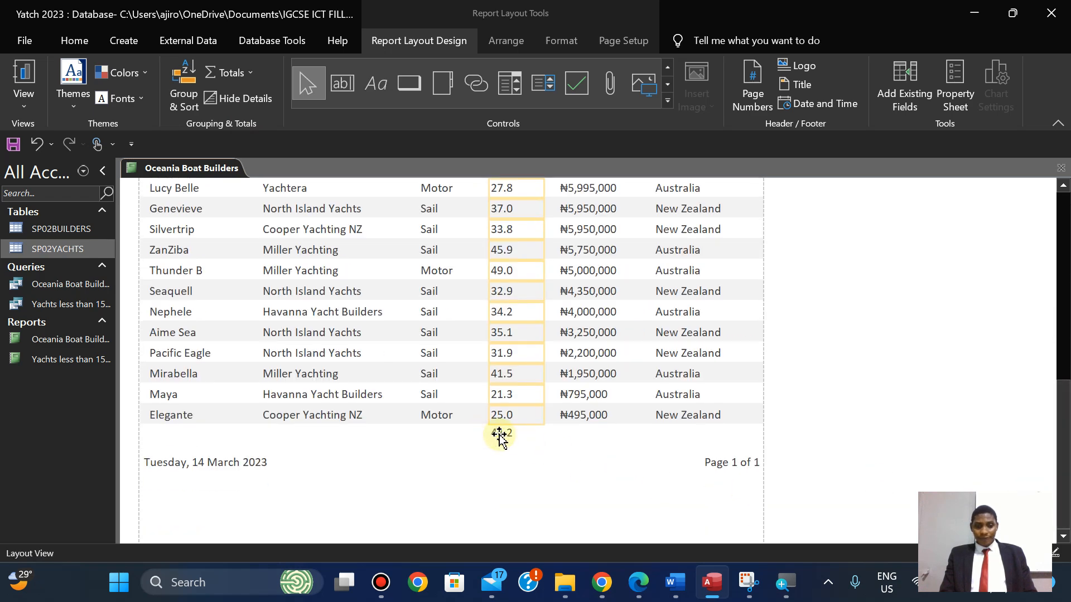
pyautogui.click(639, 583)
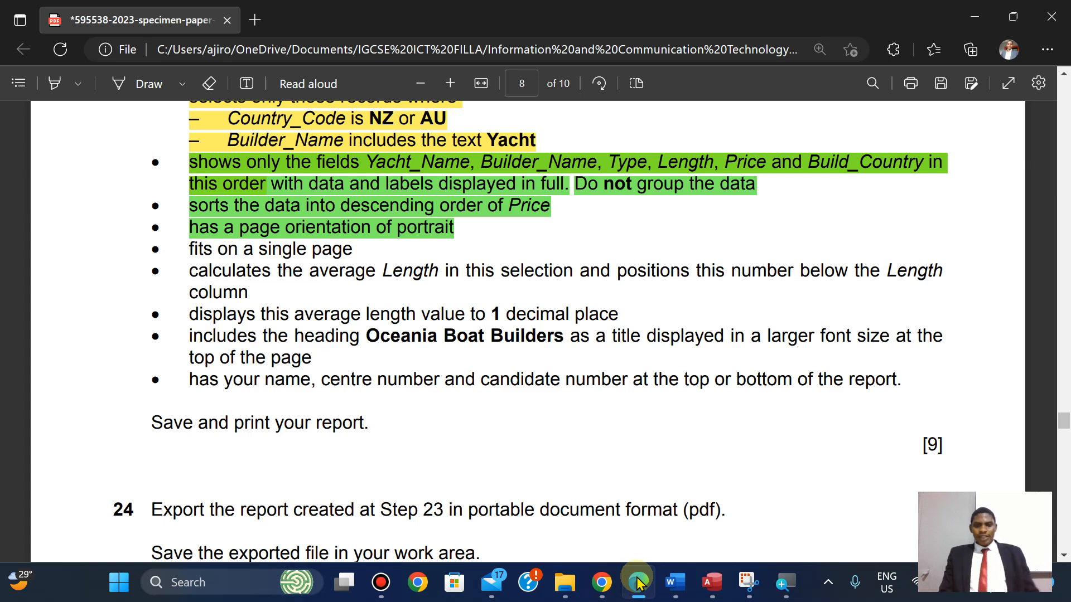
# Compare the Access report's new average total with the exam paper.
pyautogui.click(638, 582)
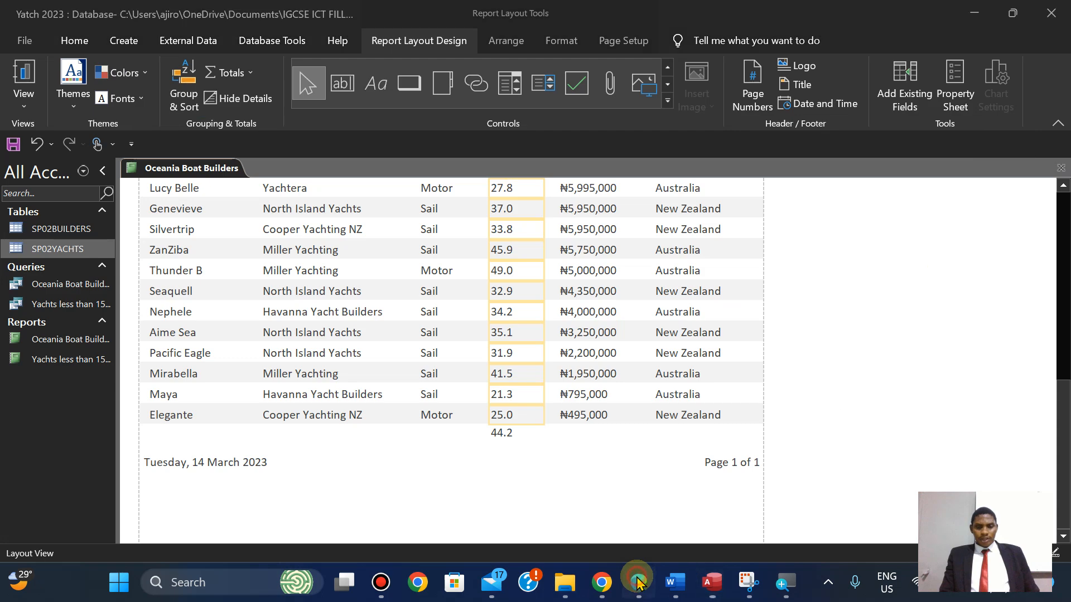
pyautogui.click(639, 582)
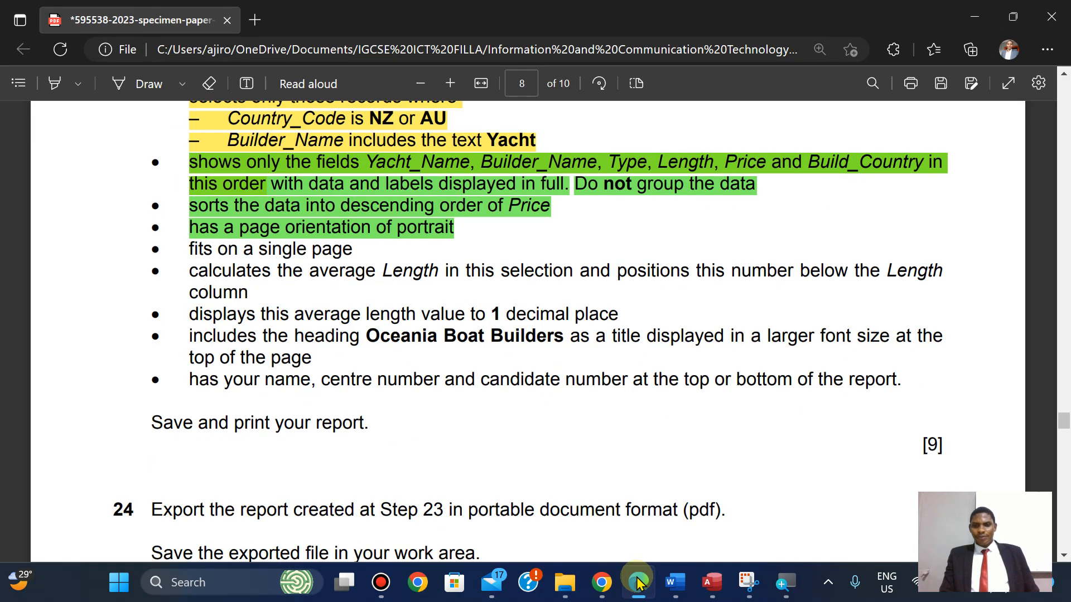
pyautogui.click(638, 582)
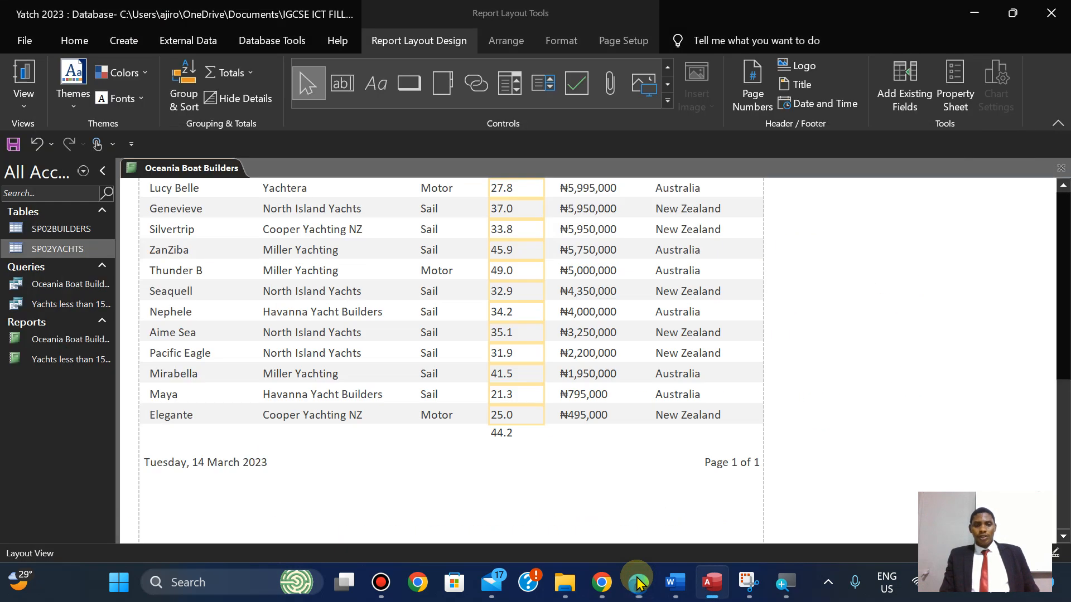
pyautogui.click(639, 582)
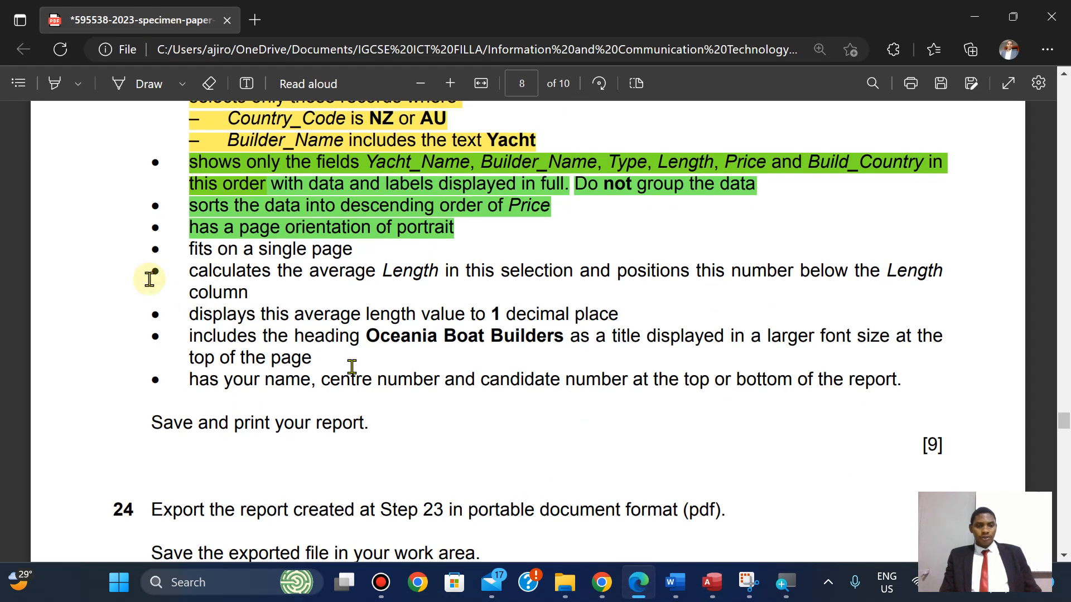
# Highlight the 'calculates the average Length' bullet in green and return to the Access report.
pyautogui.moveTo(189, 276); pyautogui.dragTo(244, 290)
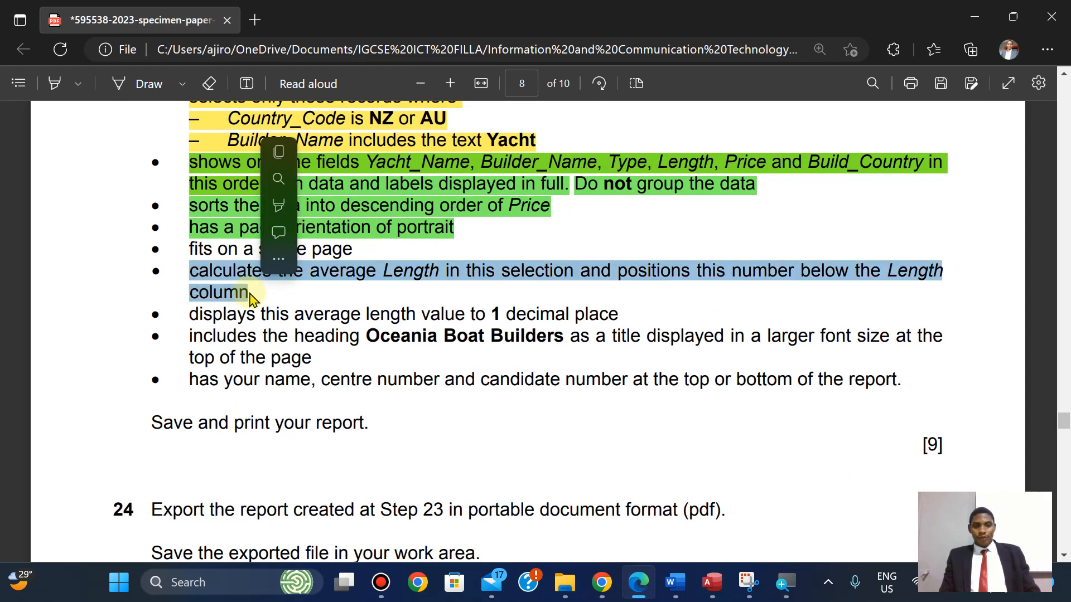
pyautogui.rightClick(245, 290)
pyautogui.moveTo(283, 217)
pyautogui.click(453, 233)
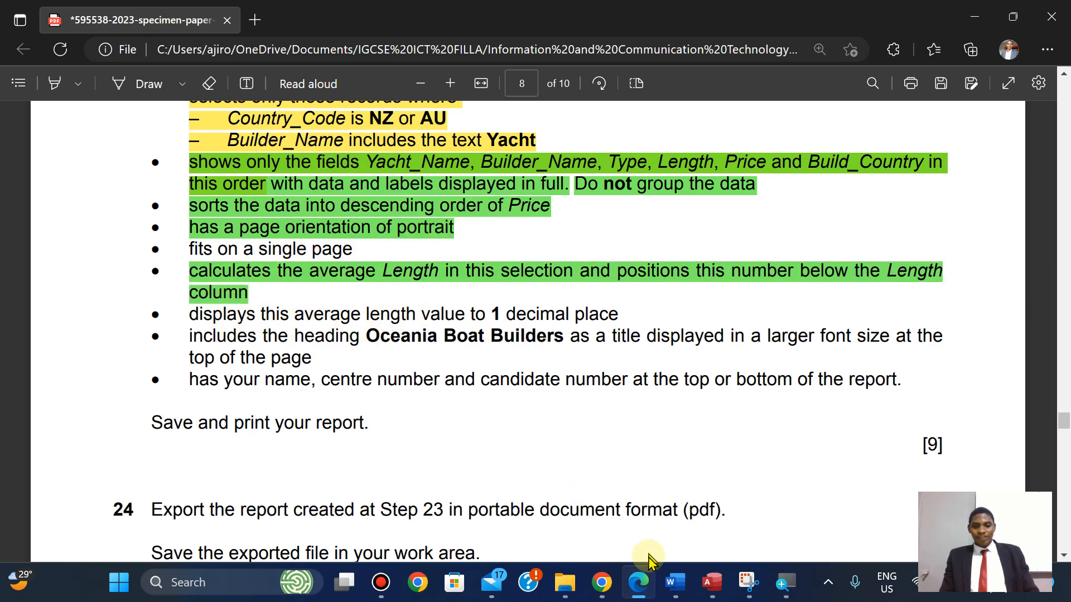
pyautogui.click(709, 586)
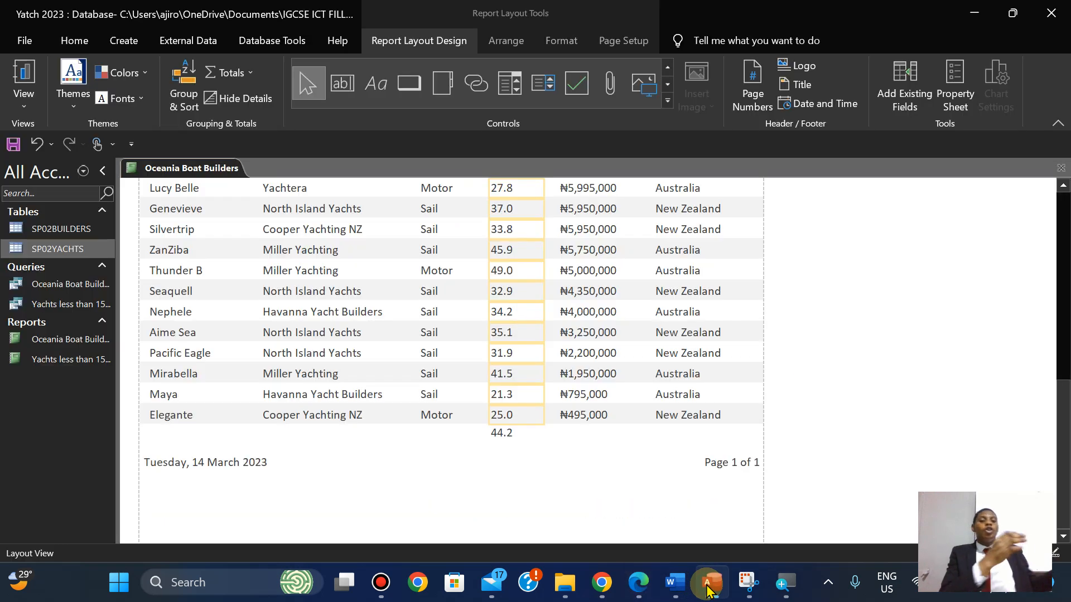
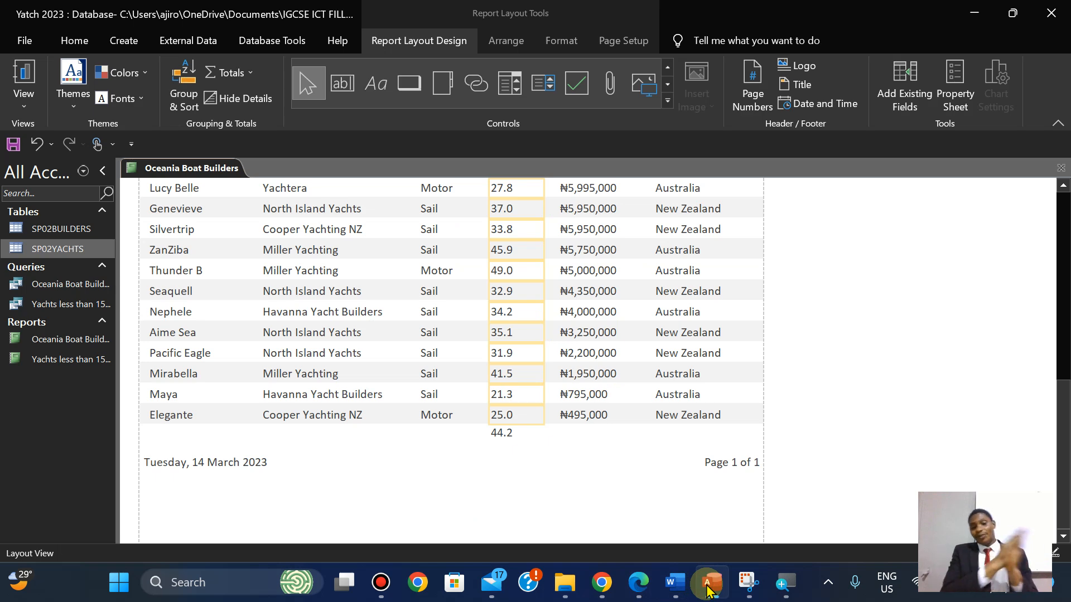
# Mark the exam PDF's Oceania Boat Builders heading bullet green, then switch back to Access.
pyautogui.click(709, 585)
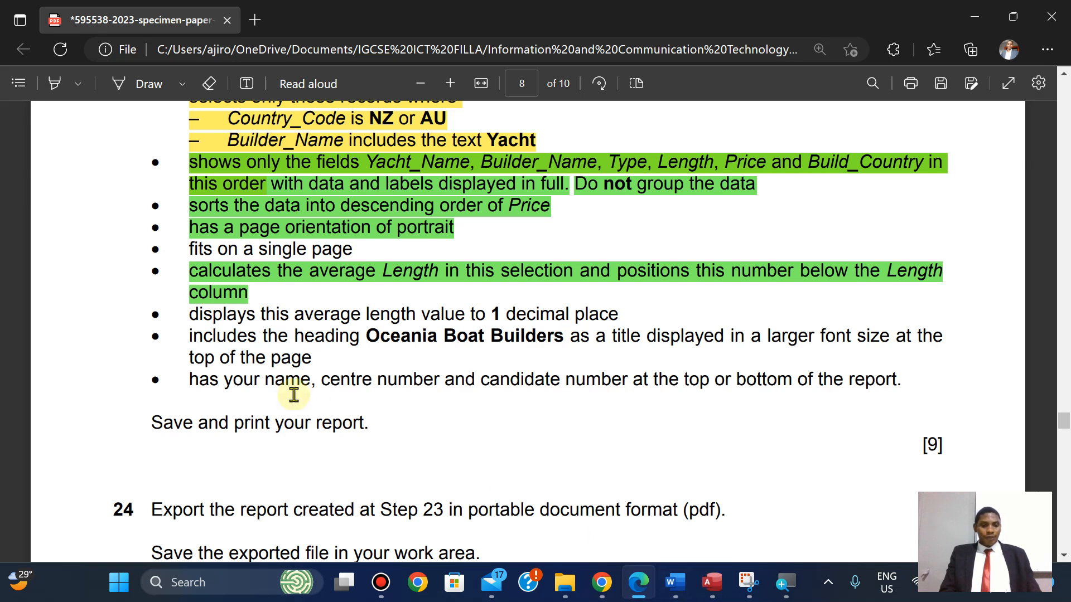
pyautogui.moveTo(190, 336); pyautogui.dragTo(322, 356)
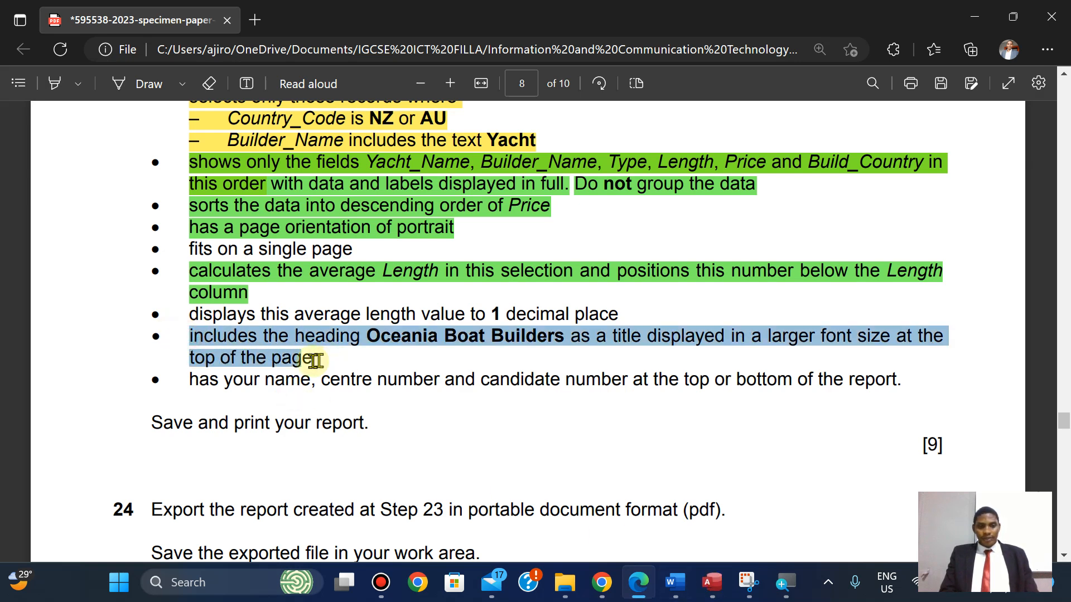
pyautogui.rightClick(334, 271)
pyautogui.moveTo(454, 274)
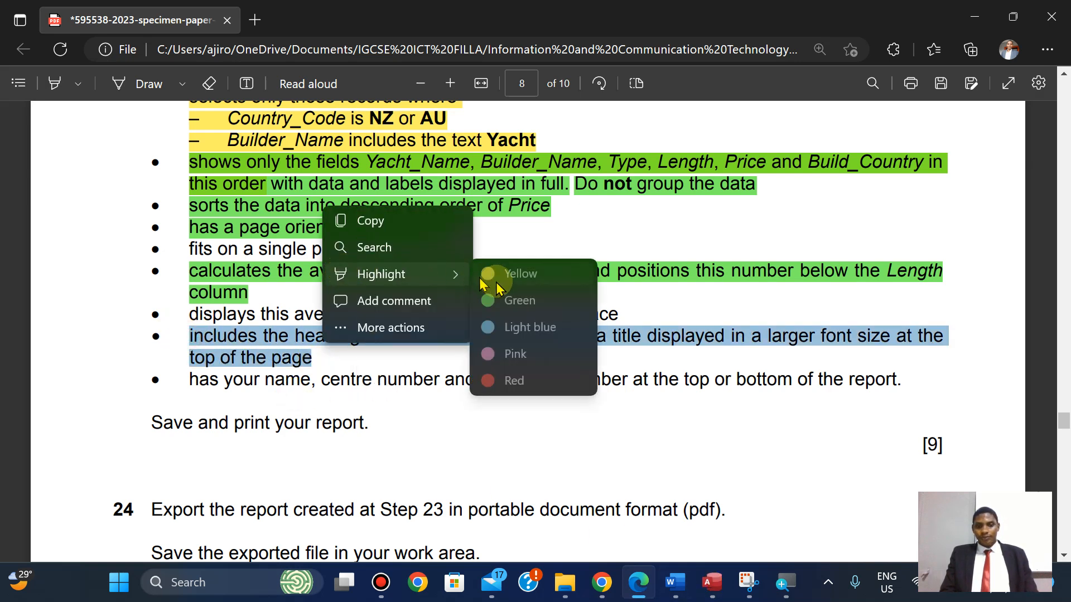
pyautogui.click(513, 301)
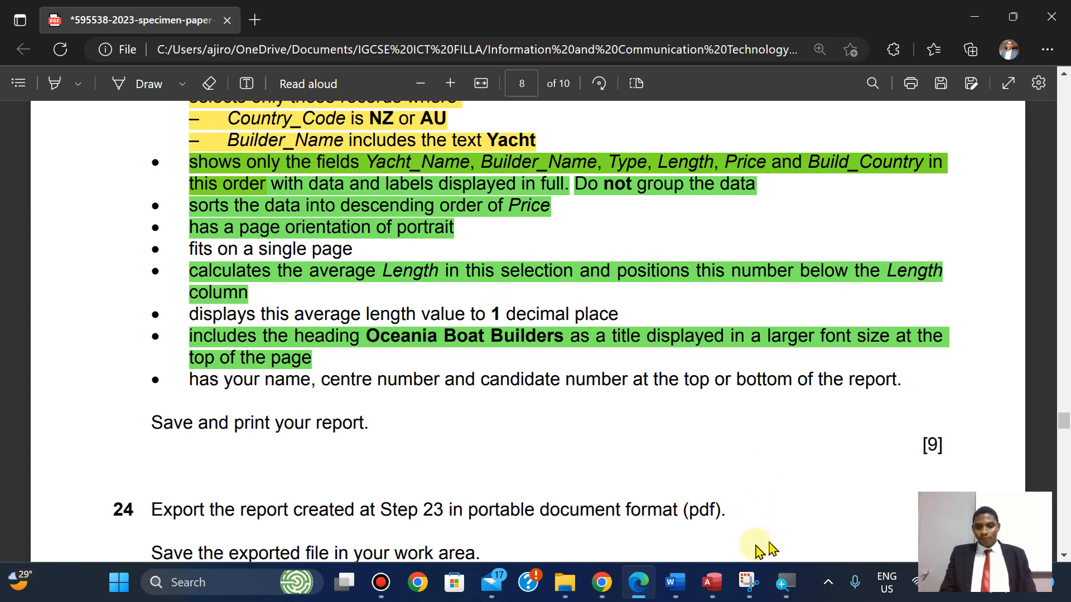
pyautogui.click(707, 578)
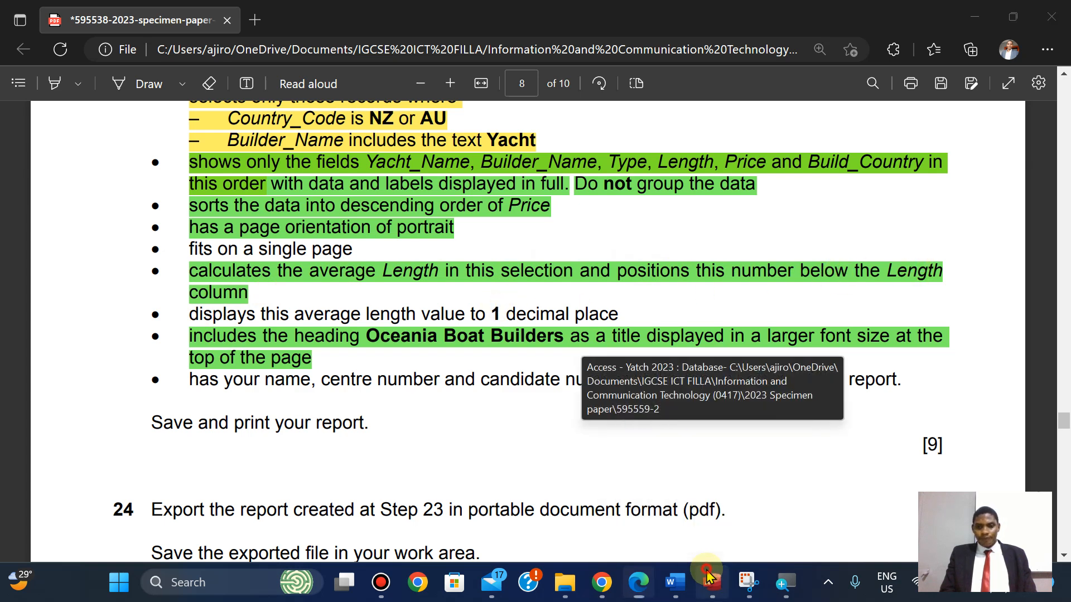
# Make the 44.2 average length total bold.
pyautogui.click(497, 434)
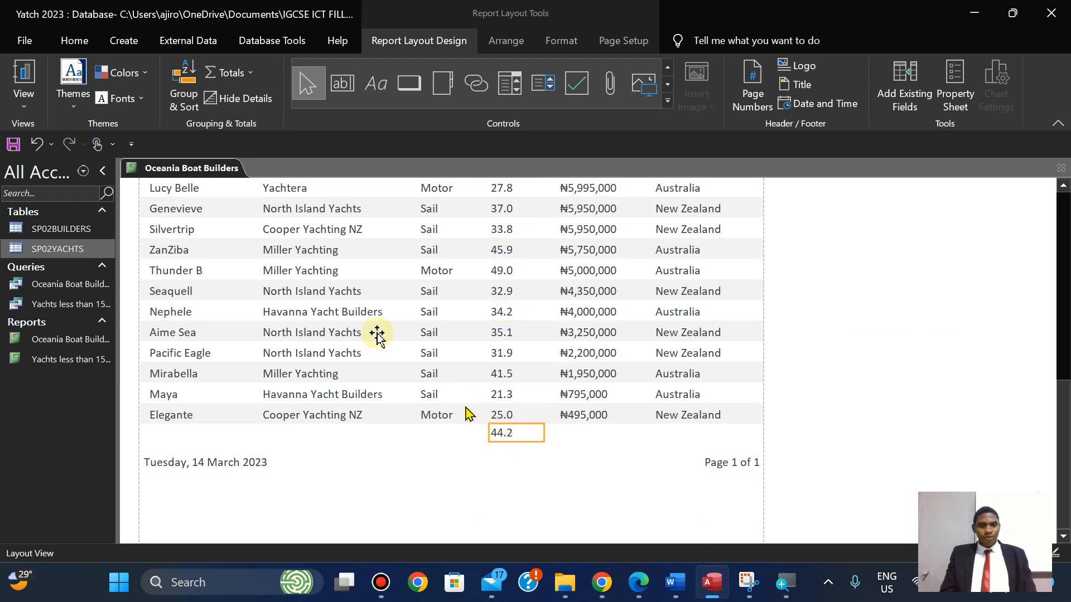
pyautogui.click(78, 42)
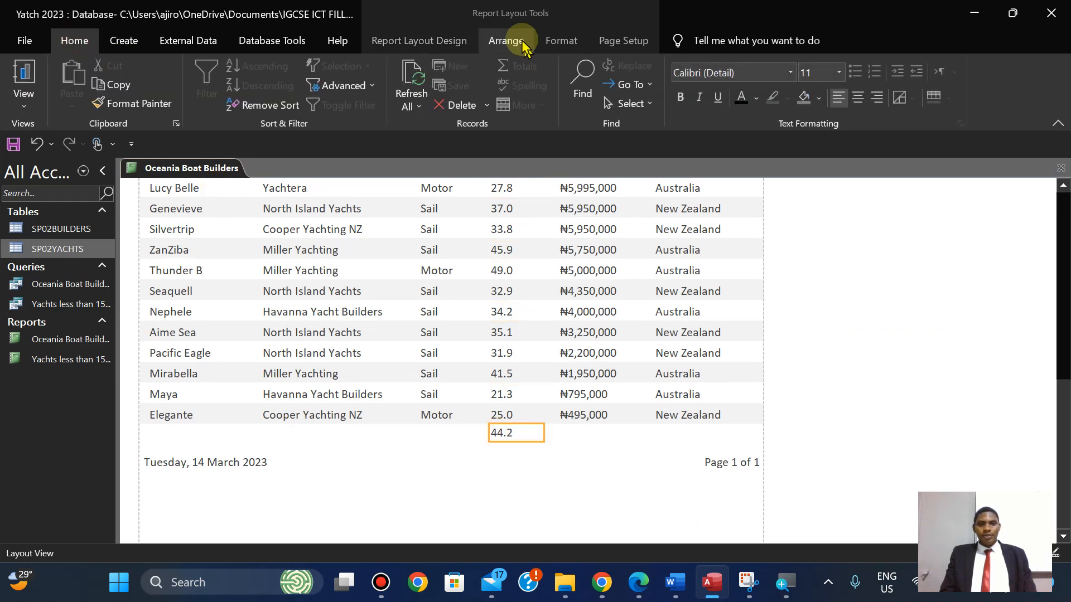
pyautogui.click(558, 42)
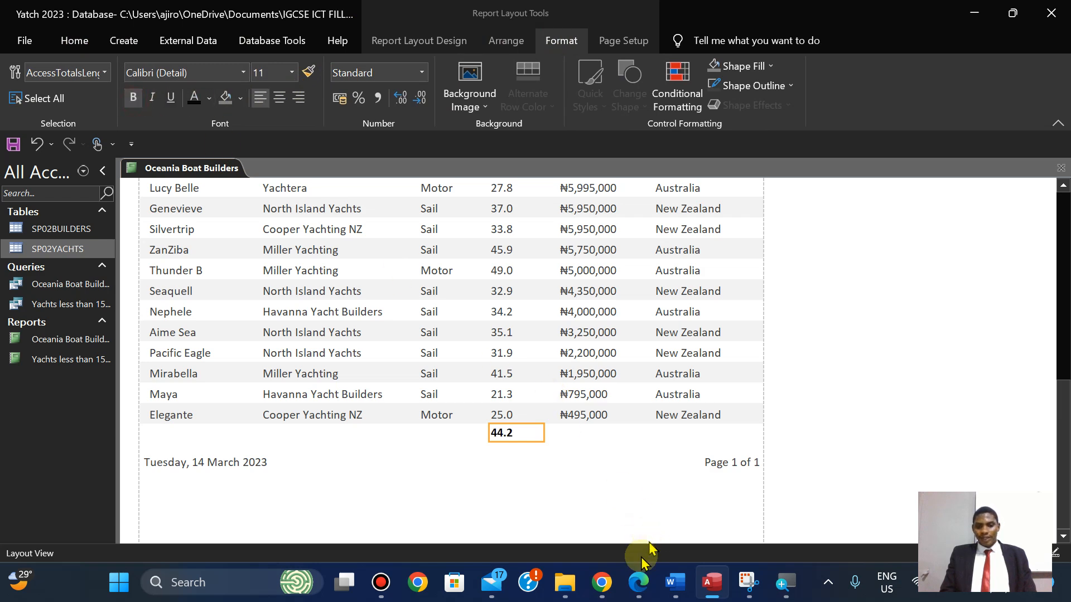
# Read the rest of step 24 in the exam paper PDF.
pyautogui.click(637, 582)
pyautogui.press('Down')
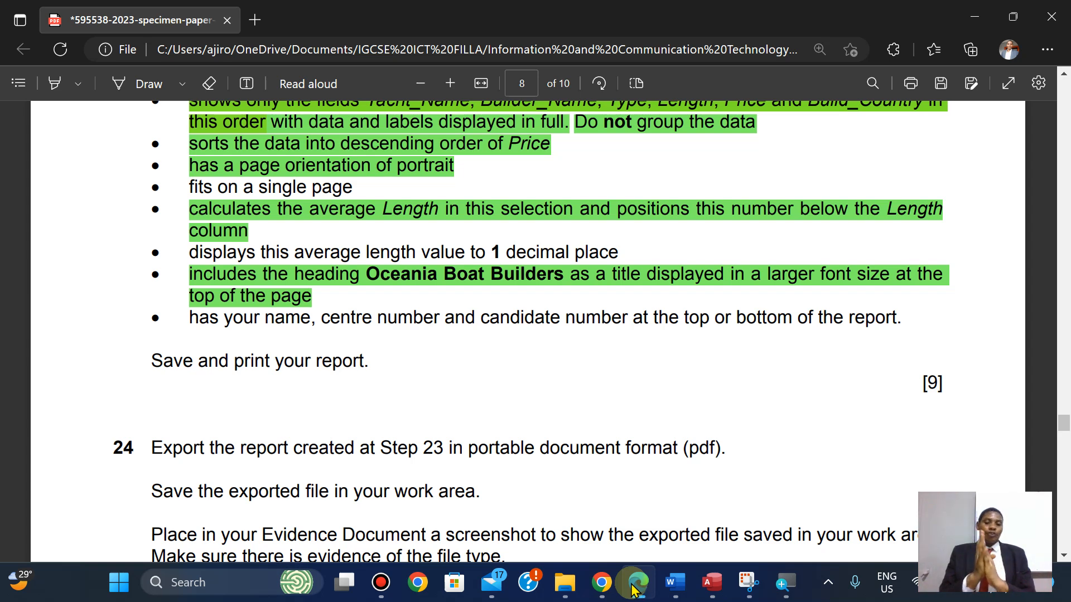
pyautogui.click(634, 585)
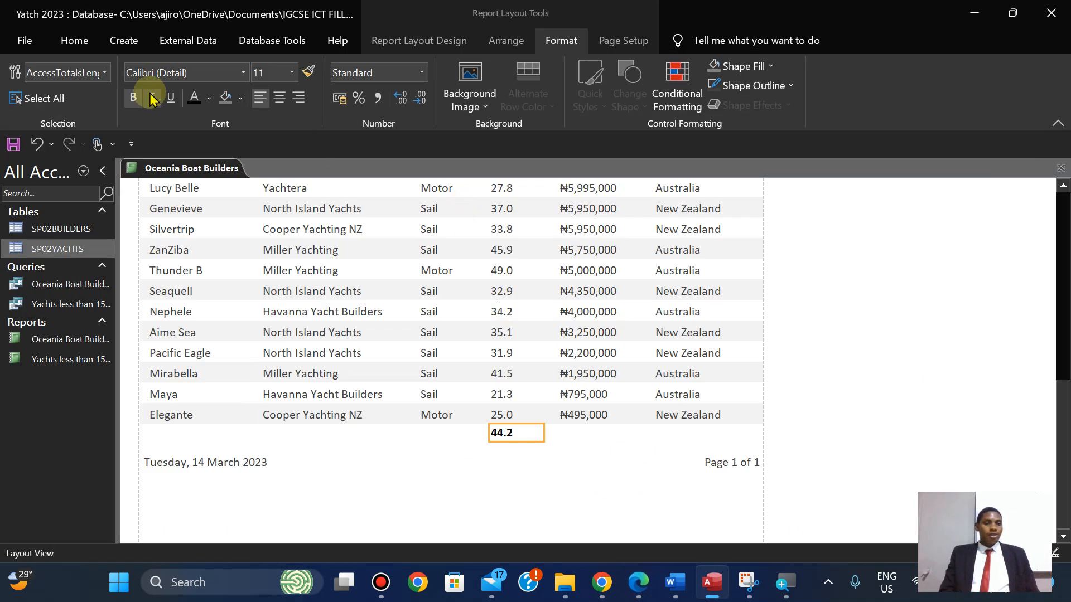
# Save the Oceania Boat Builders report and list the available report views.
pyautogui.rightClick(173, 169)
pyautogui.click(199, 184)
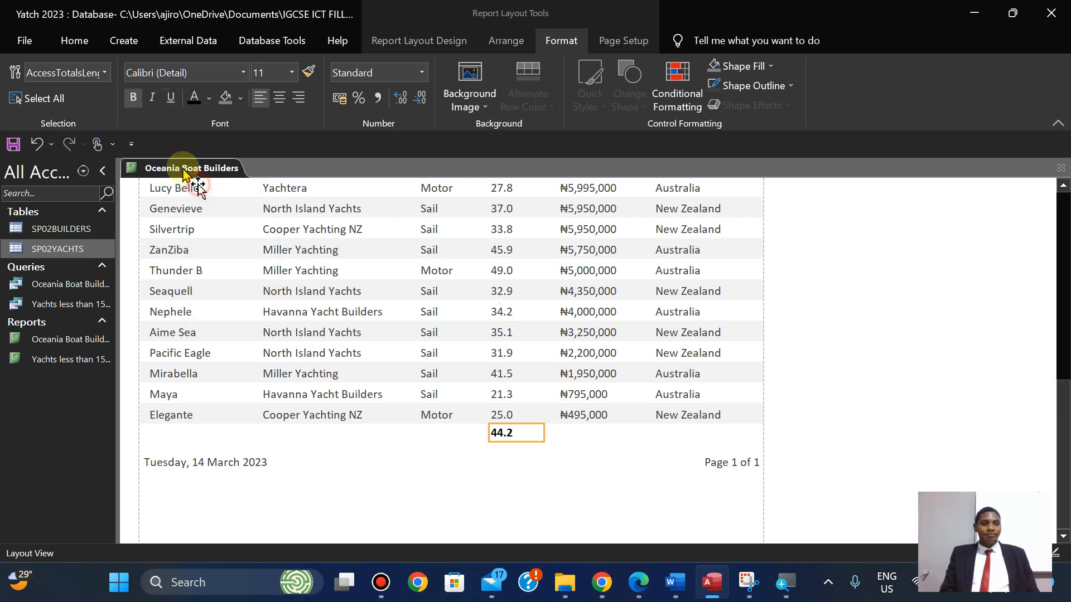
pyautogui.click(69, 40)
pyautogui.click(19, 106)
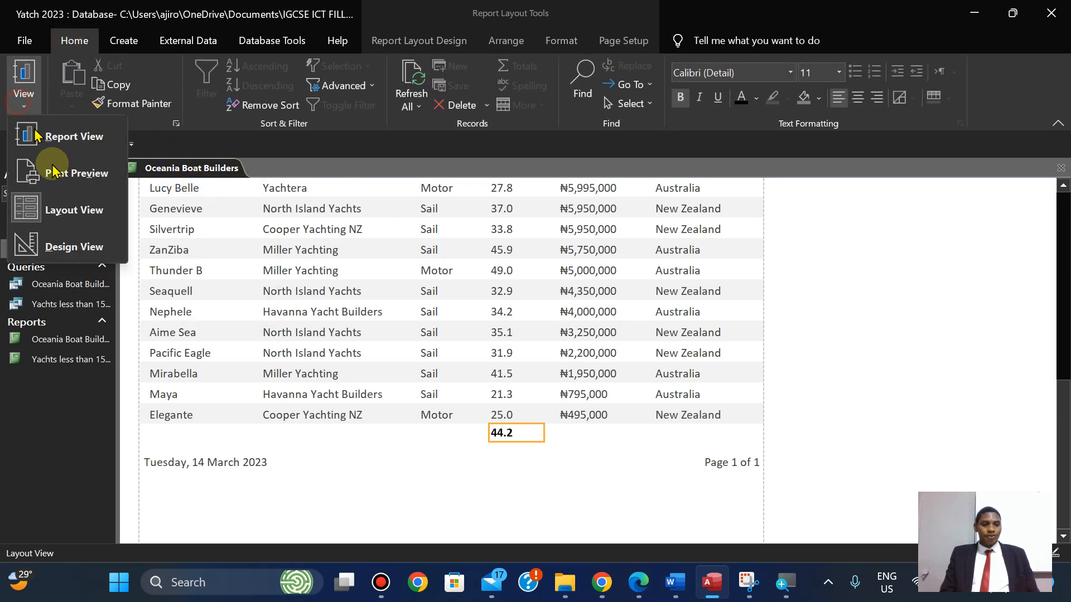
# Switch to Design View and narrow the =Now() date and page-number boxes in the Page Footer.
pyautogui.click(73, 246)
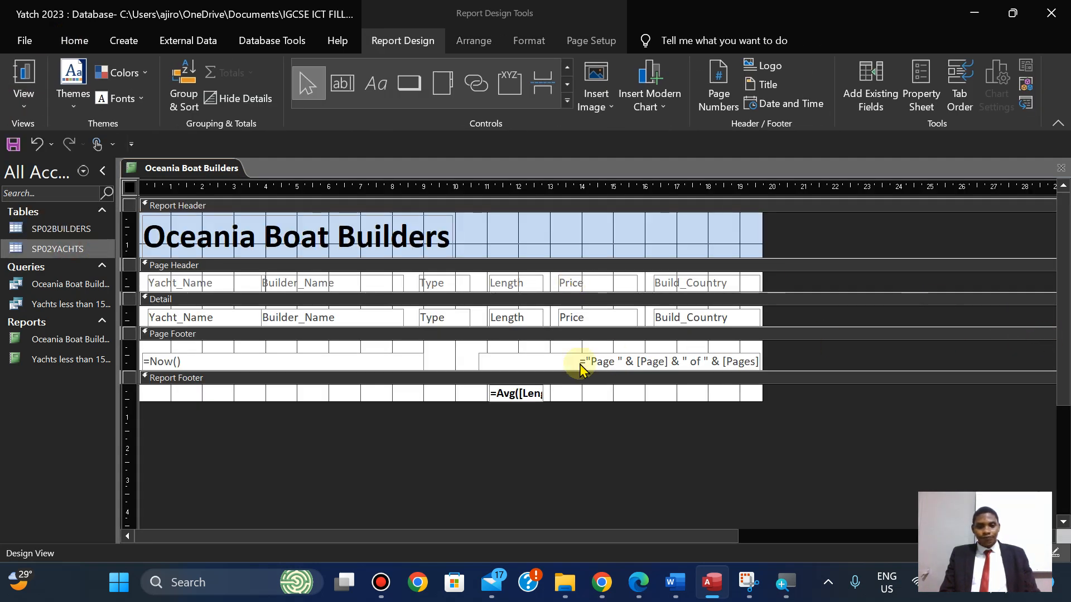
pyautogui.click(401, 360)
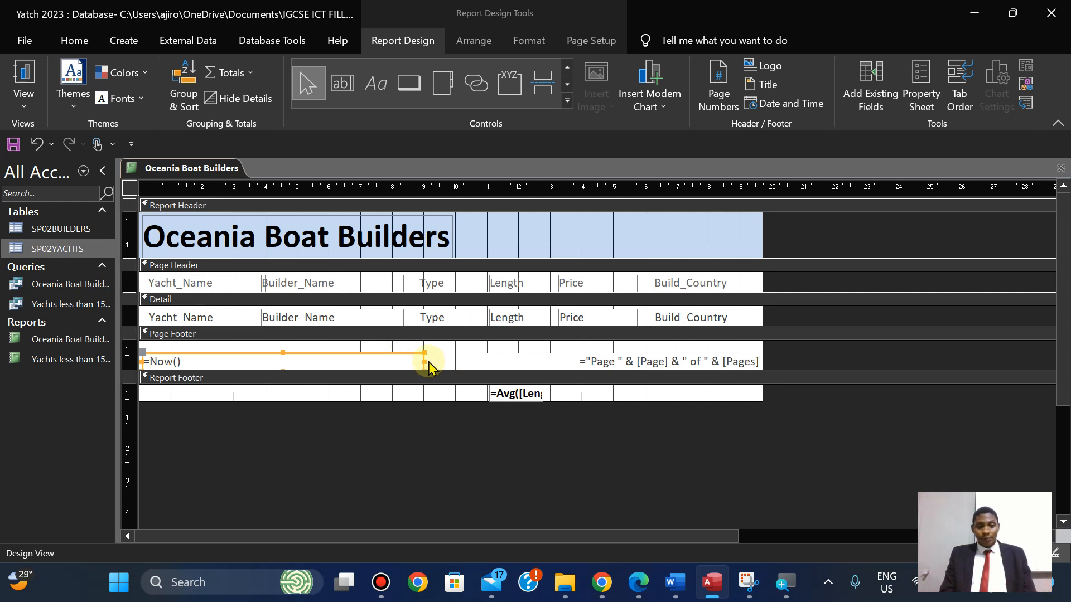
pyautogui.moveTo(424, 361); pyautogui.dragTo(296, 360)
pyautogui.click(481, 358)
pyautogui.moveTo(477, 360); pyautogui.dragTo(548, 361)
# Draw a new label in the Page Footer and type the candidate's name.
pyautogui.click(375, 87)
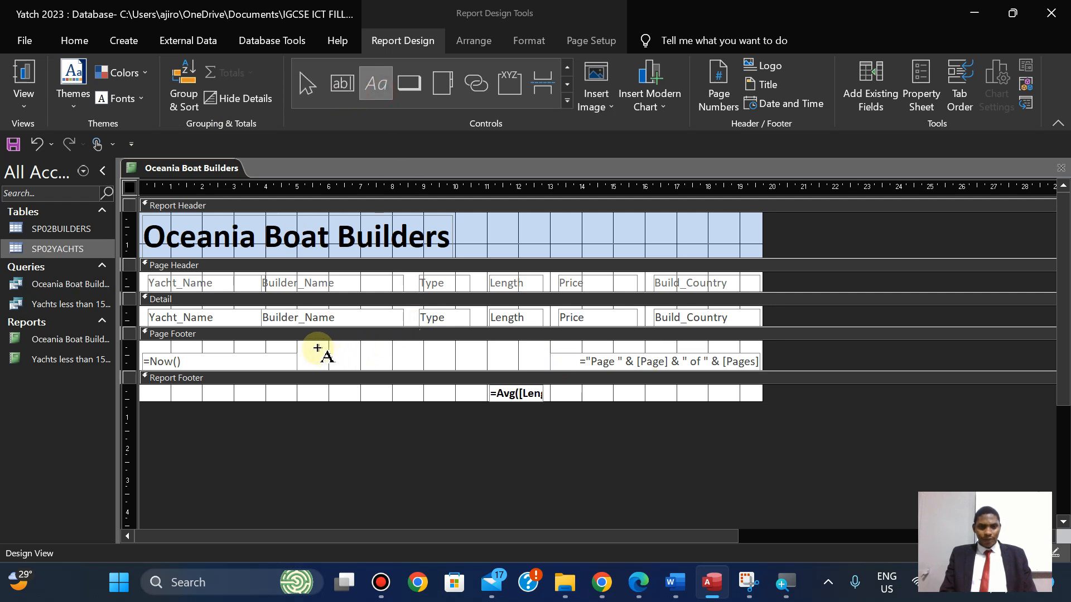
pyautogui.moveTo(316, 347); pyautogui.dragTo(519, 362)
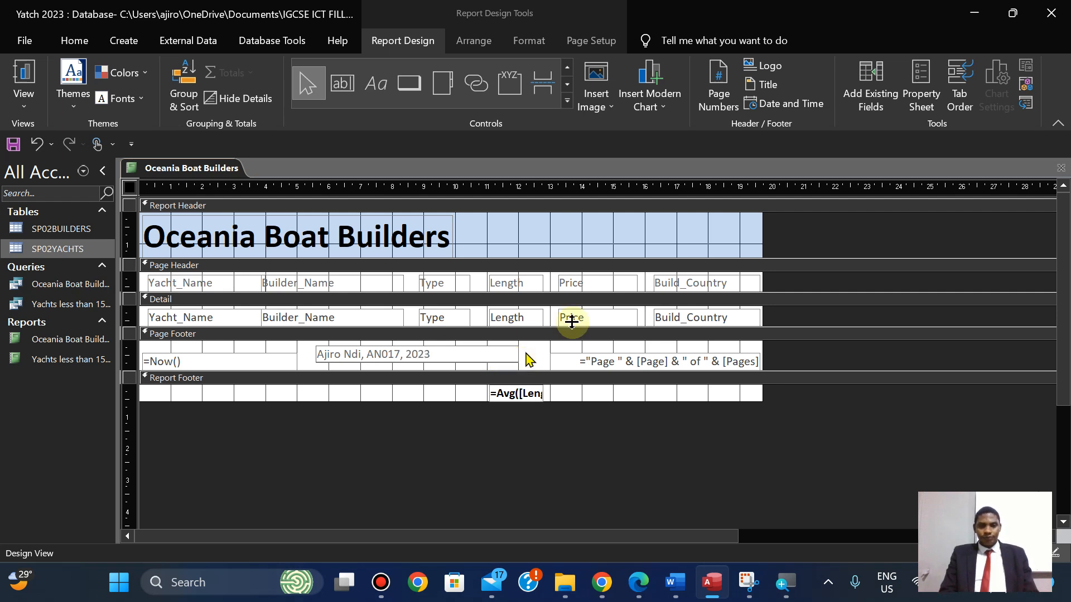
# Format the footer name label as centred, black, bold, 12 pt text.
pyautogui.click(524, 354)
pyautogui.click(508, 357)
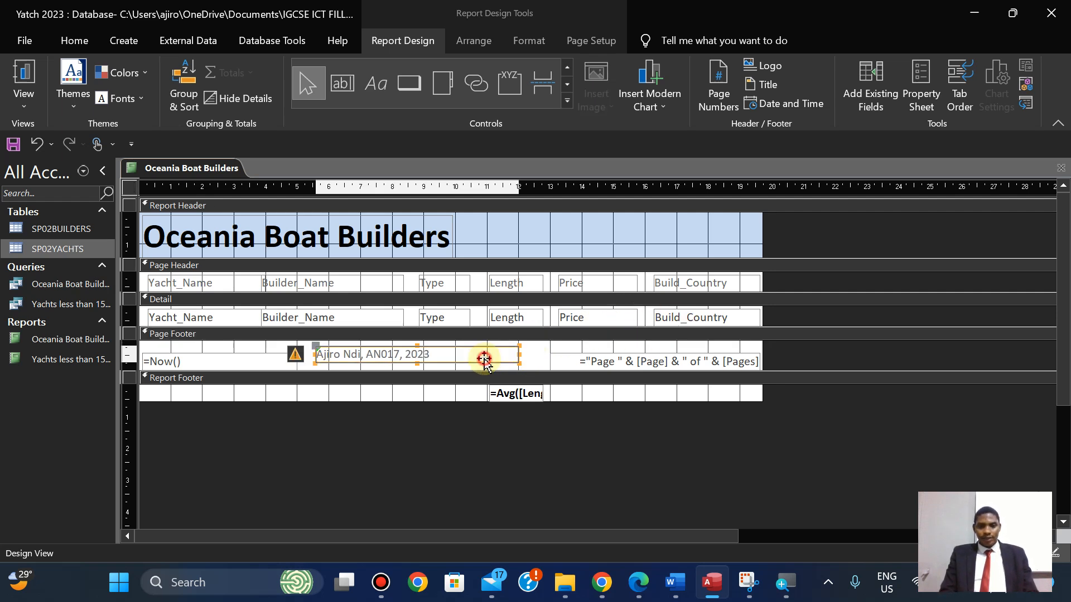
pyautogui.click(541, 40)
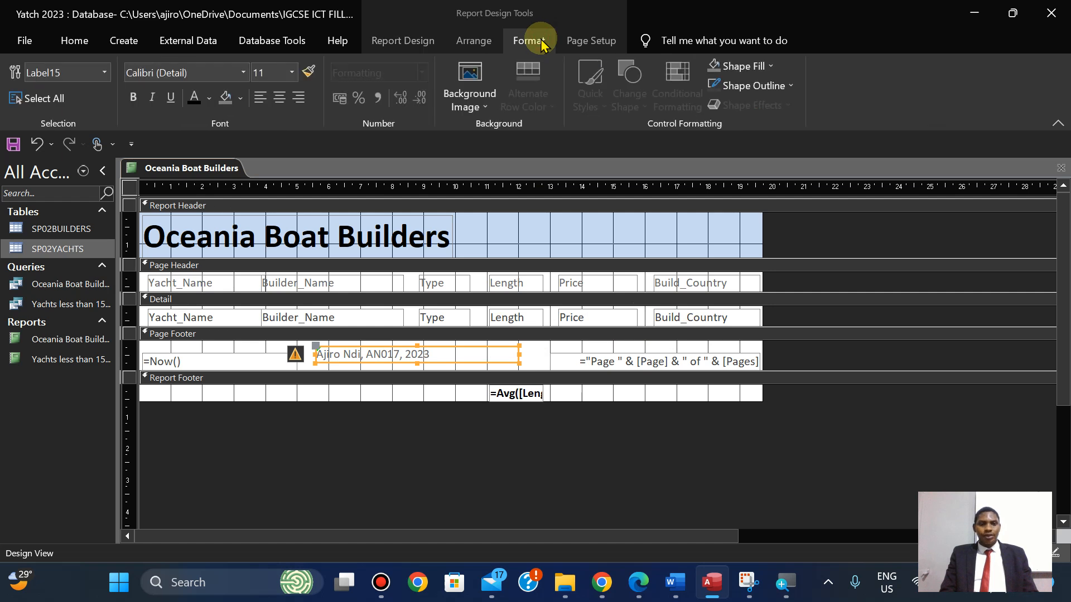
pyautogui.click(278, 98)
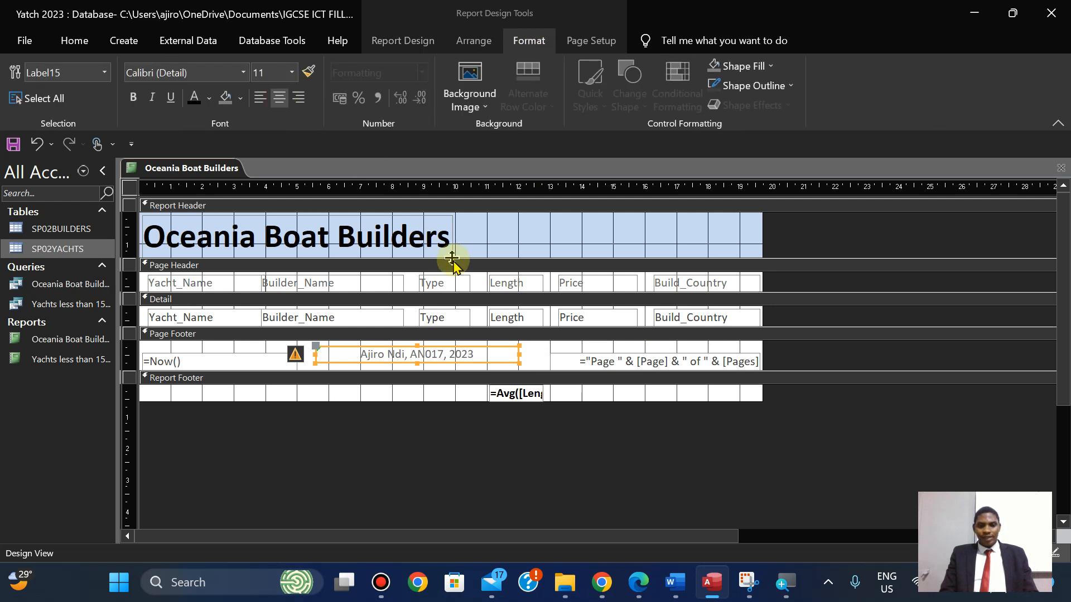
pyautogui.click(193, 98)
pyautogui.click(133, 99)
pyautogui.click(266, 75)
pyautogui.write('12')
pyautogui.press('Return')
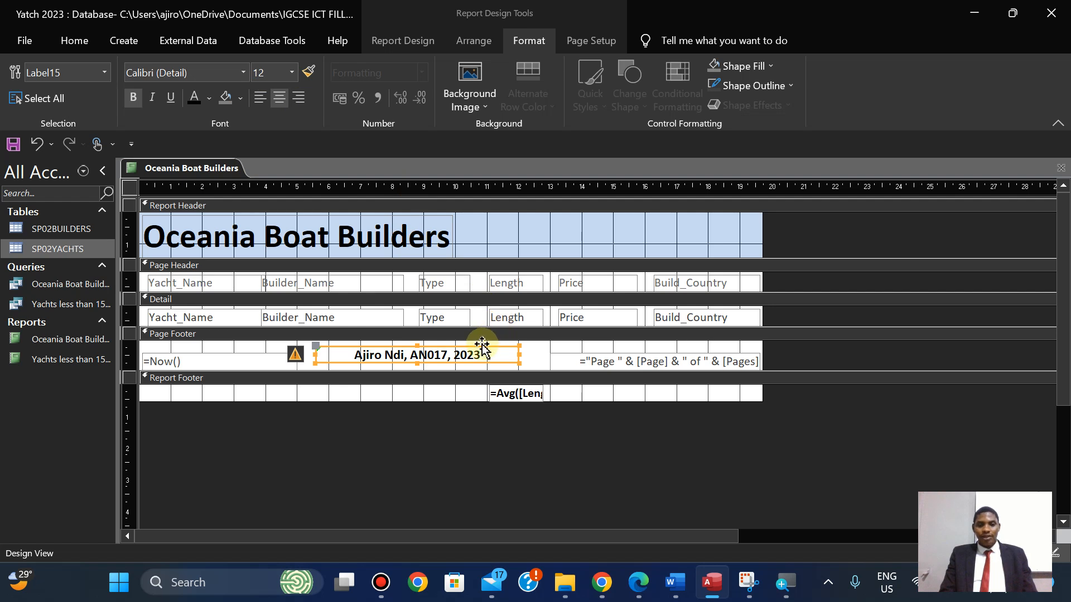
# Shift the name label slightly right, then bring up the exam PDF.
pyautogui.moveTo(482, 347); pyautogui.dragTo(502, 353)
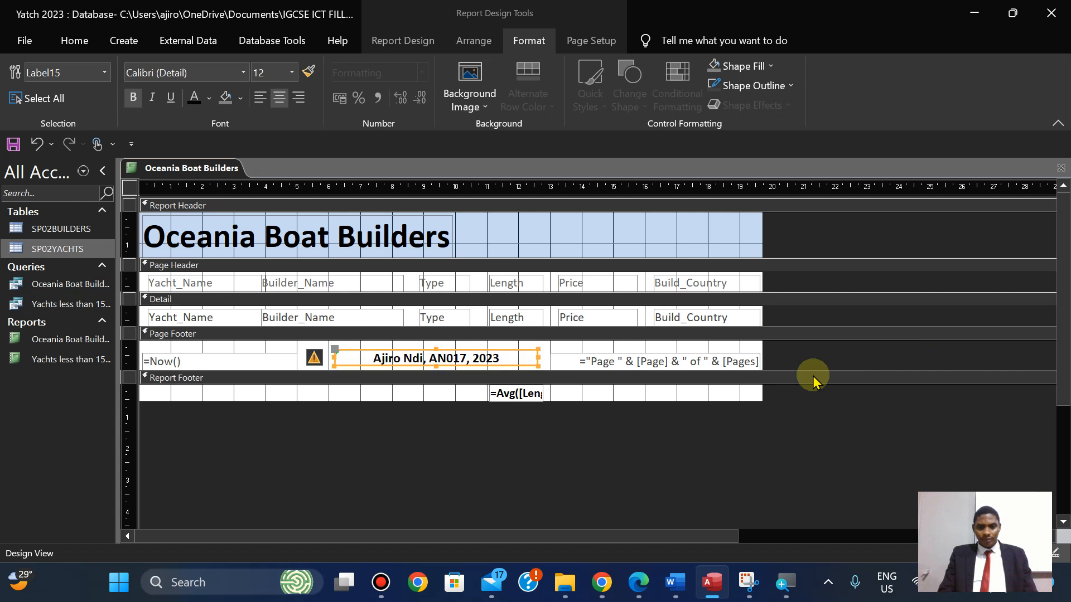
pyautogui.press('Right')
pyautogui.press('Right')
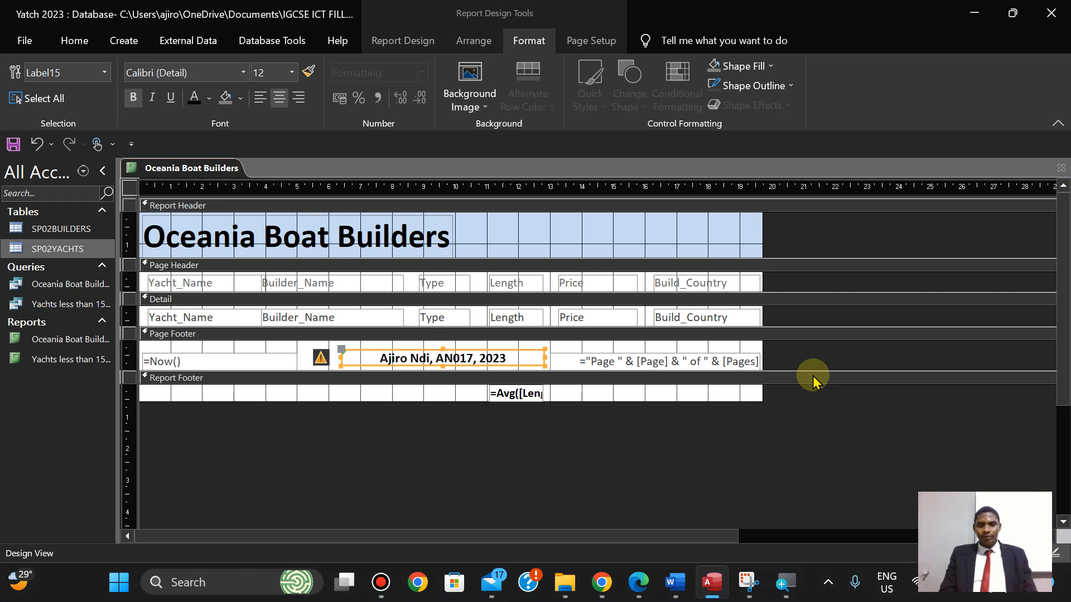
pyautogui.moveTo(521, 8)
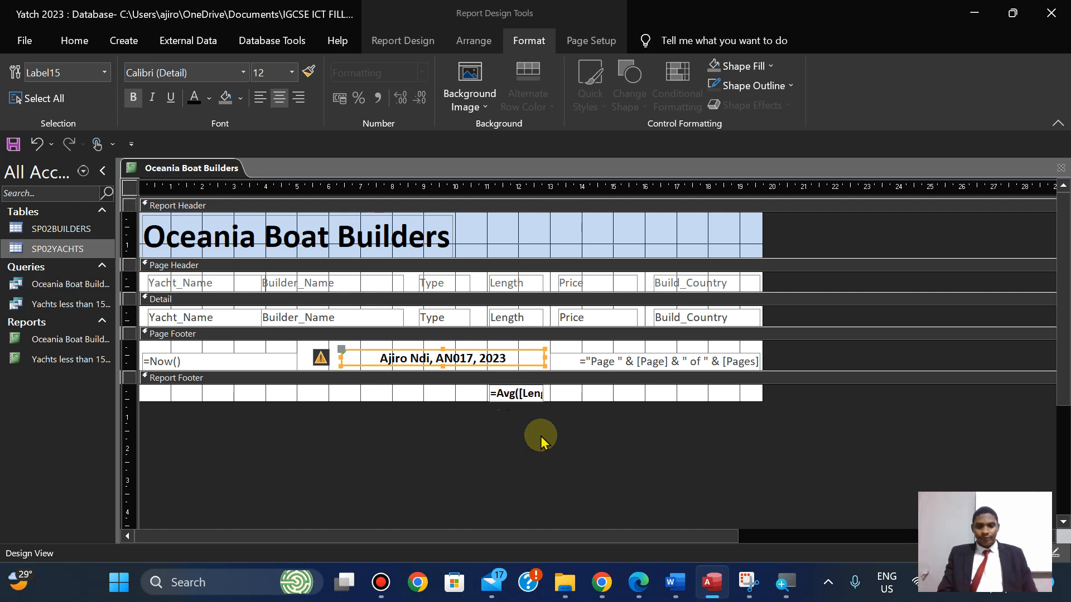
pyautogui.click(638, 594)
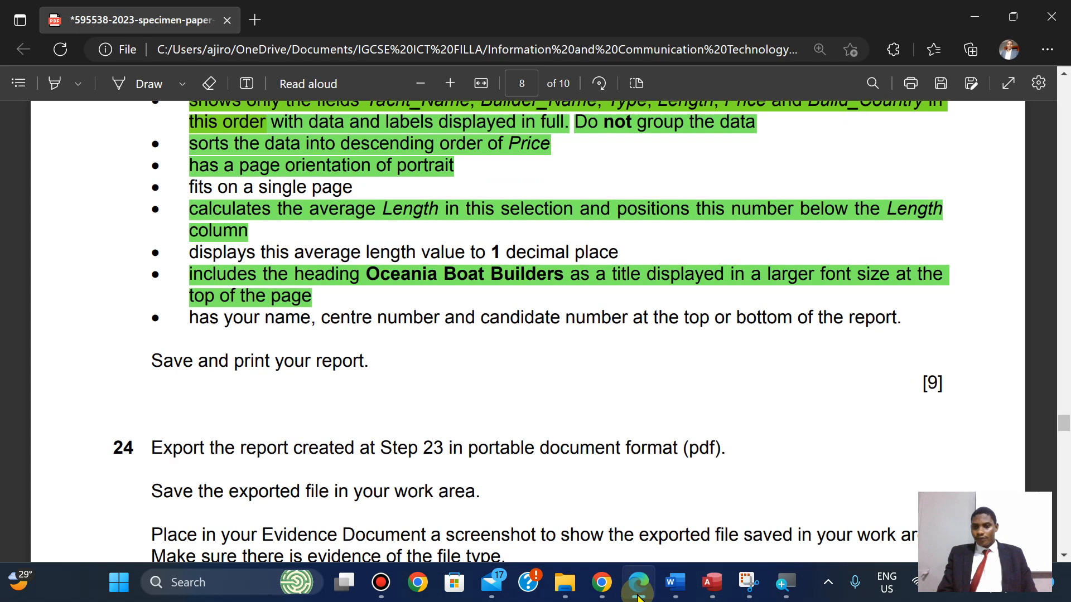
# Save the report and switch it to Layout View.
pyautogui.click(638, 595)
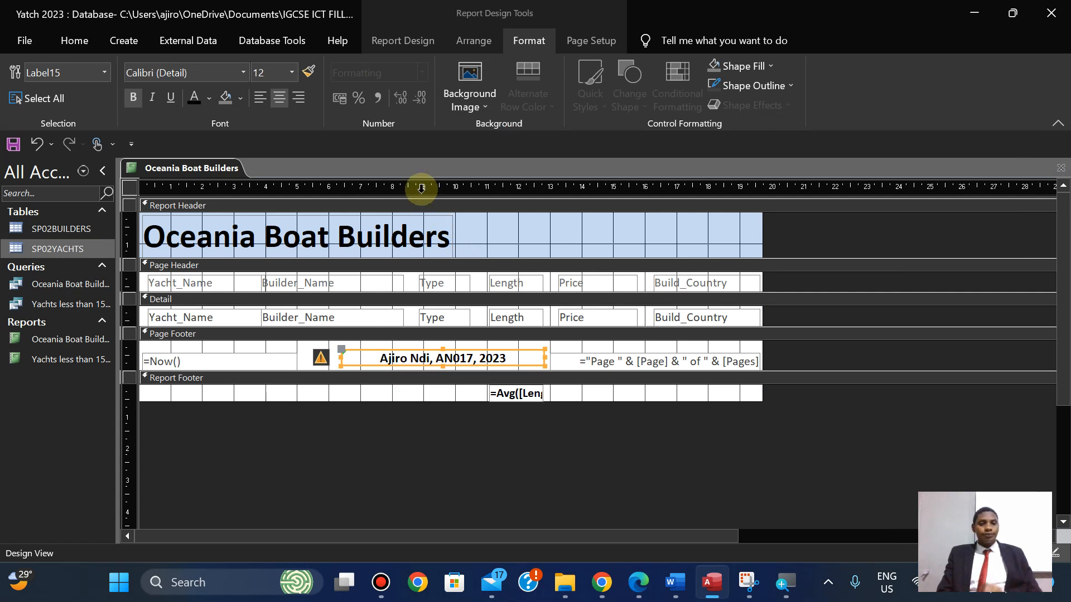
pyautogui.rightClick(178, 168)
pyautogui.click(199, 176)
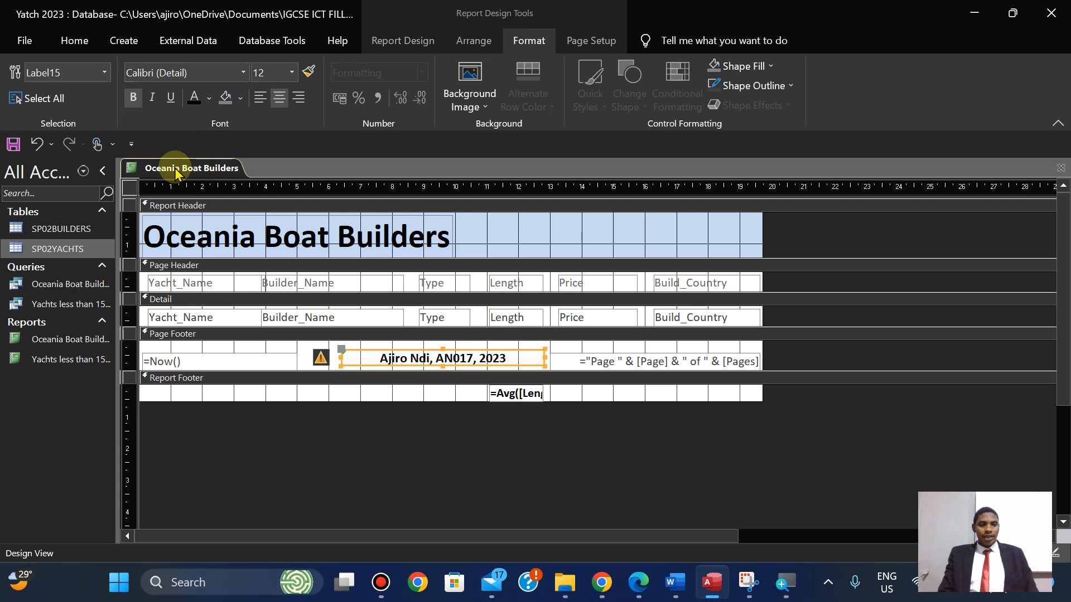
pyautogui.rightClick(176, 168)
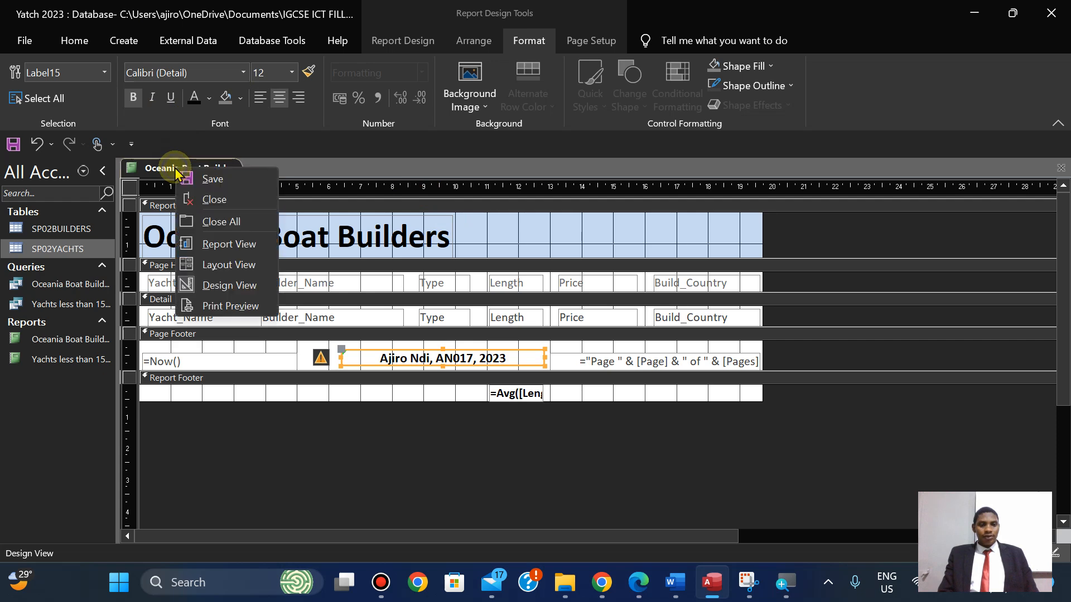
pyautogui.click(228, 264)
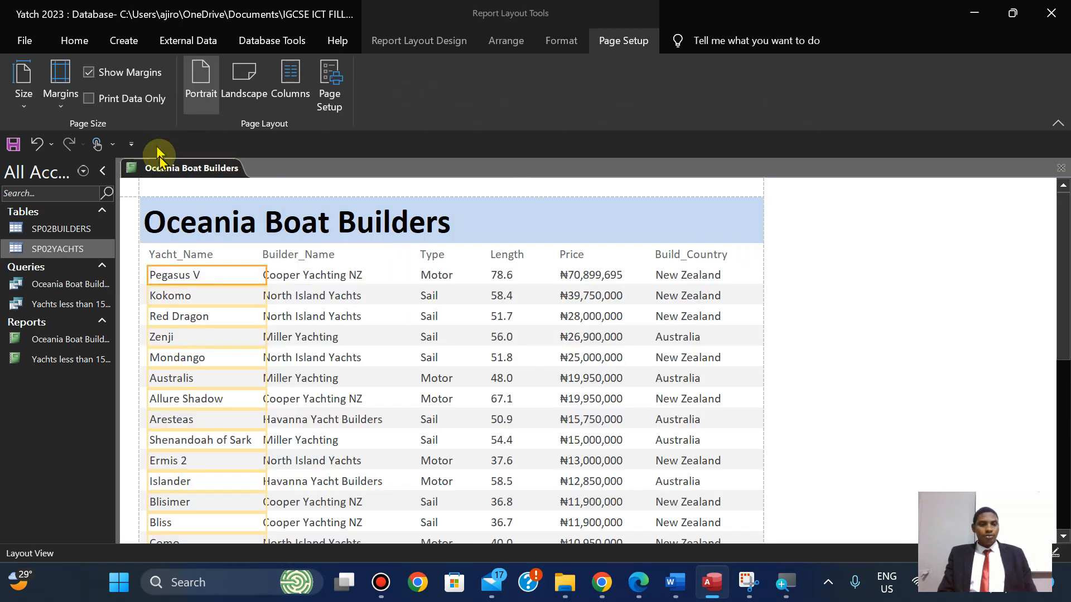
# Show the report in Print Preview and scroll through its pages.
pyautogui.rightClick(162, 170)
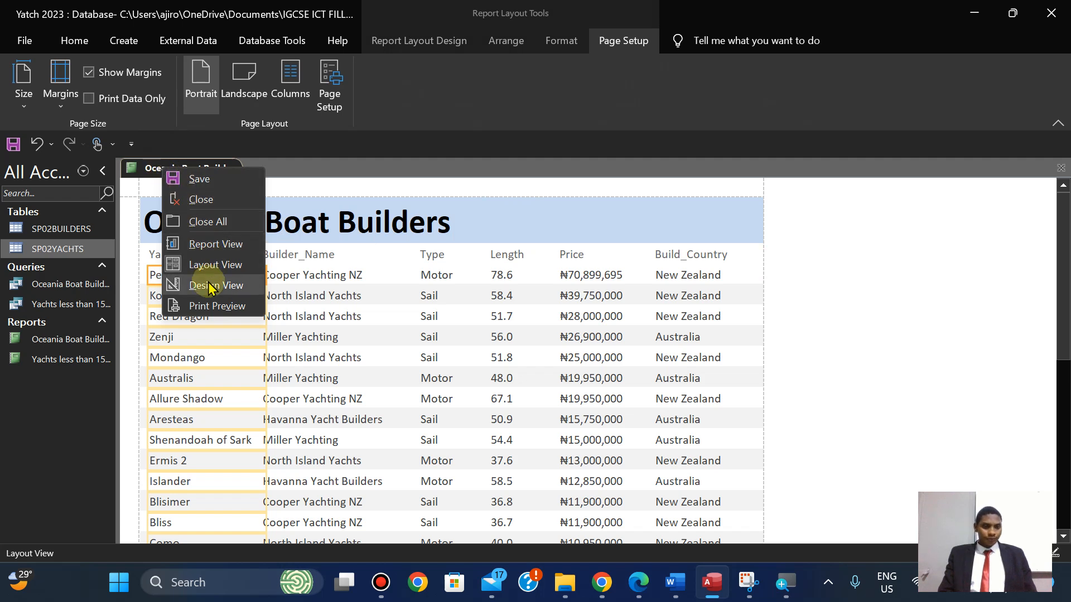
pyautogui.click(207, 305)
pyautogui.moveTo(1063, 282); pyautogui.dragTo(1046, 262)
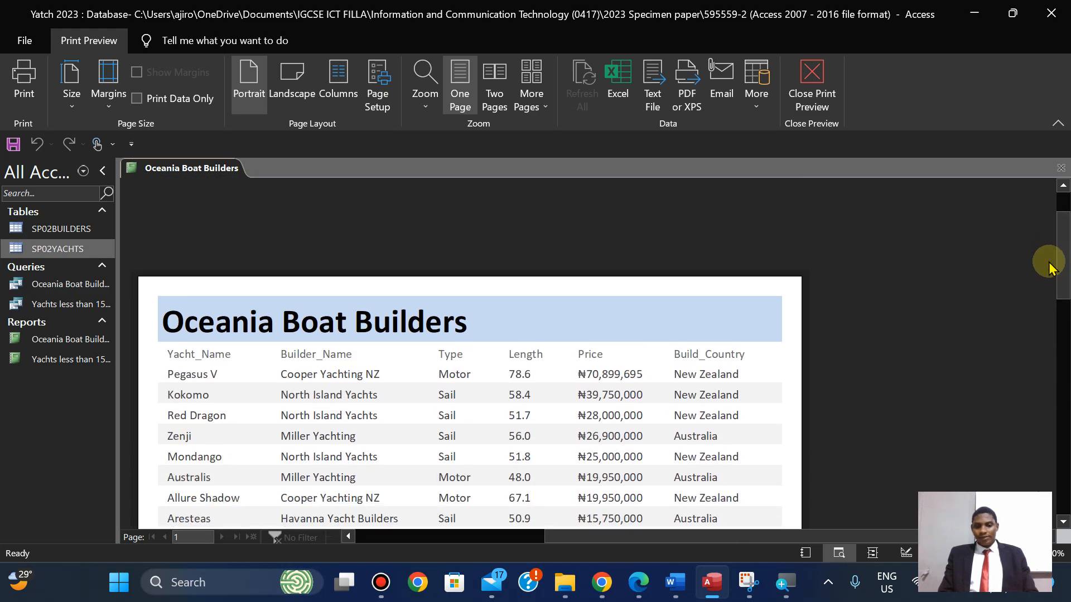
# Glance at the exam paper, then save the report.
pyautogui.click(641, 583)
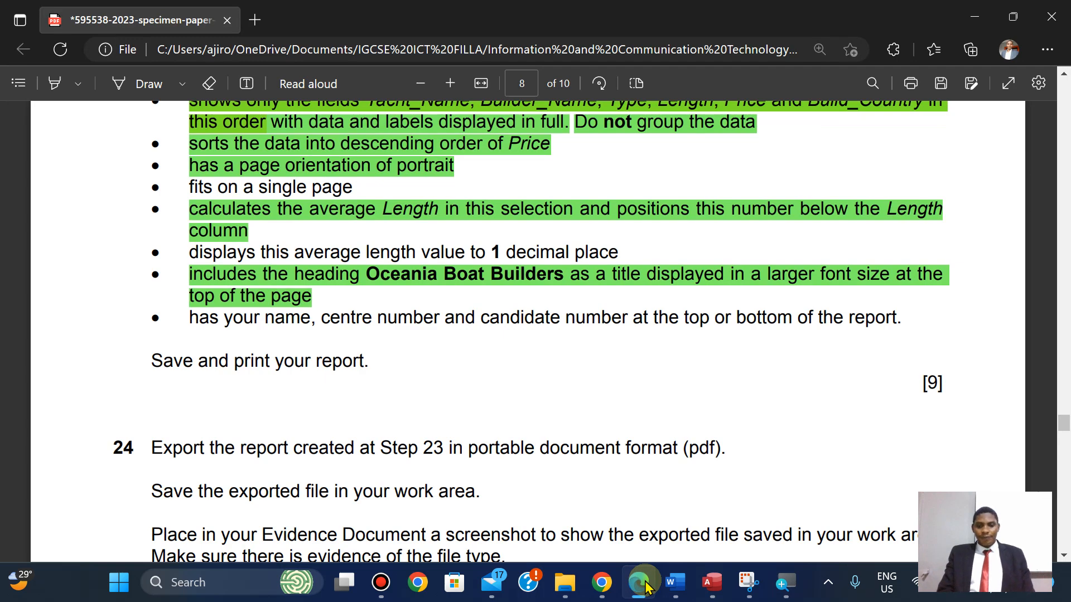
pyautogui.click(642, 584)
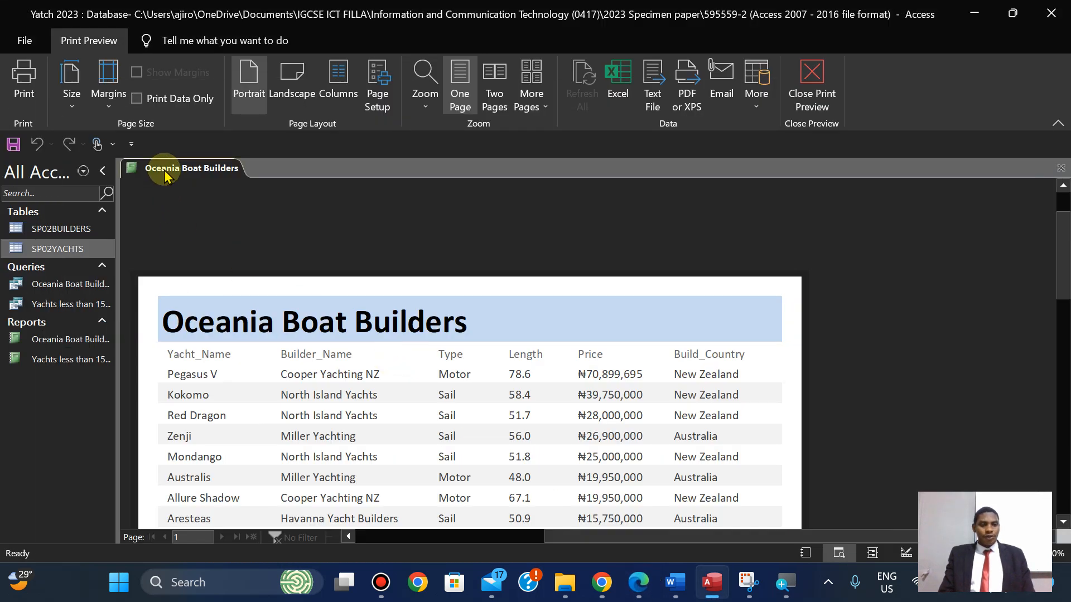
pyautogui.rightClick(164, 170)
pyautogui.click(191, 176)
# Print the report via Microsoft Print to PDF as PRINTOUT 4, then view question 24.
pyautogui.click(10, 84)
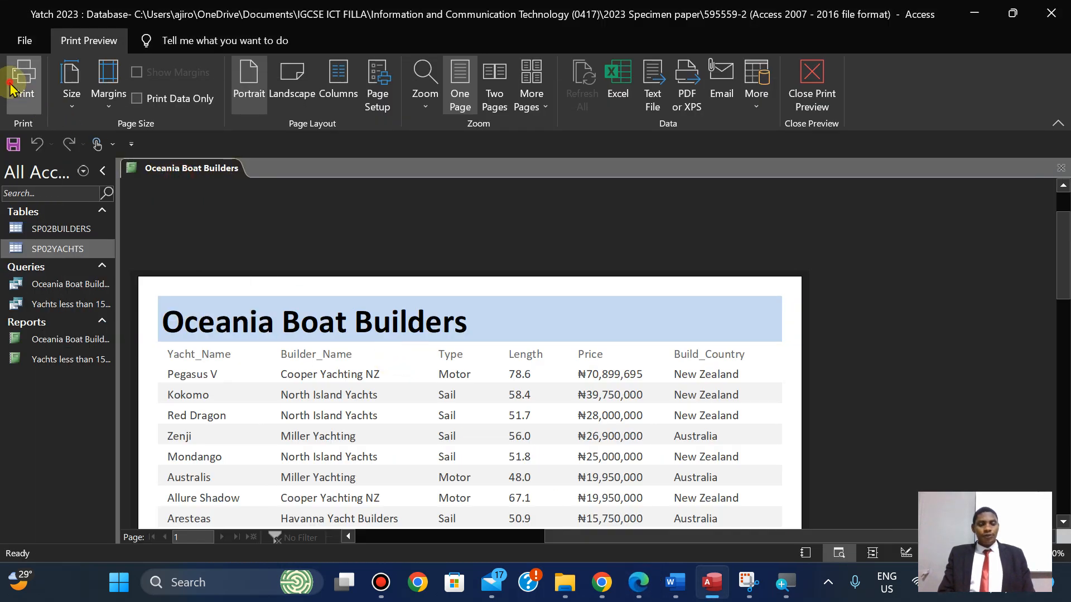
pyautogui.click(632, 339)
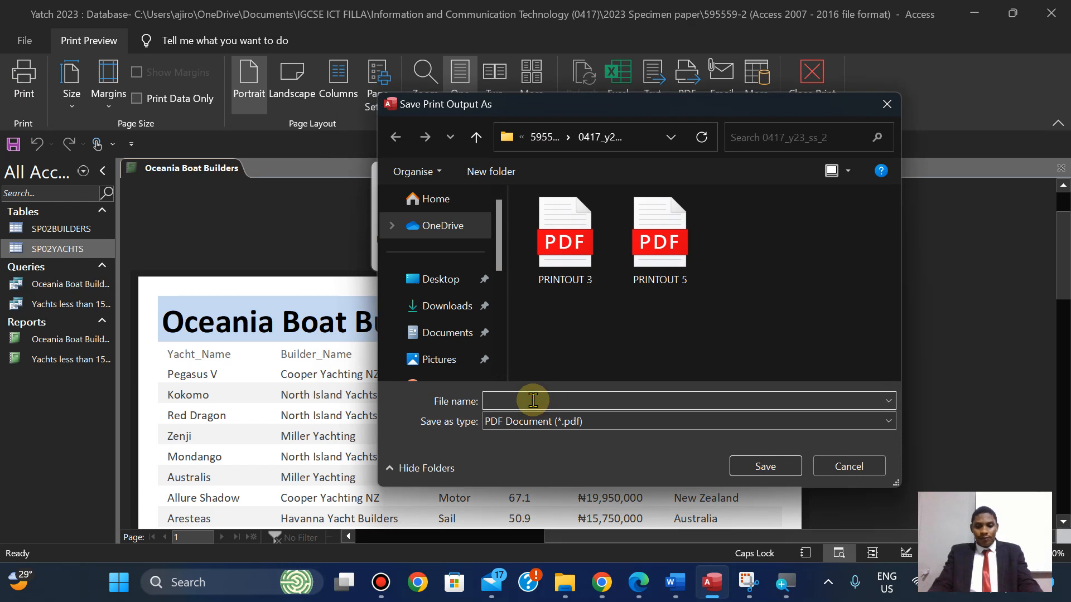
pyautogui.write('PRINT')
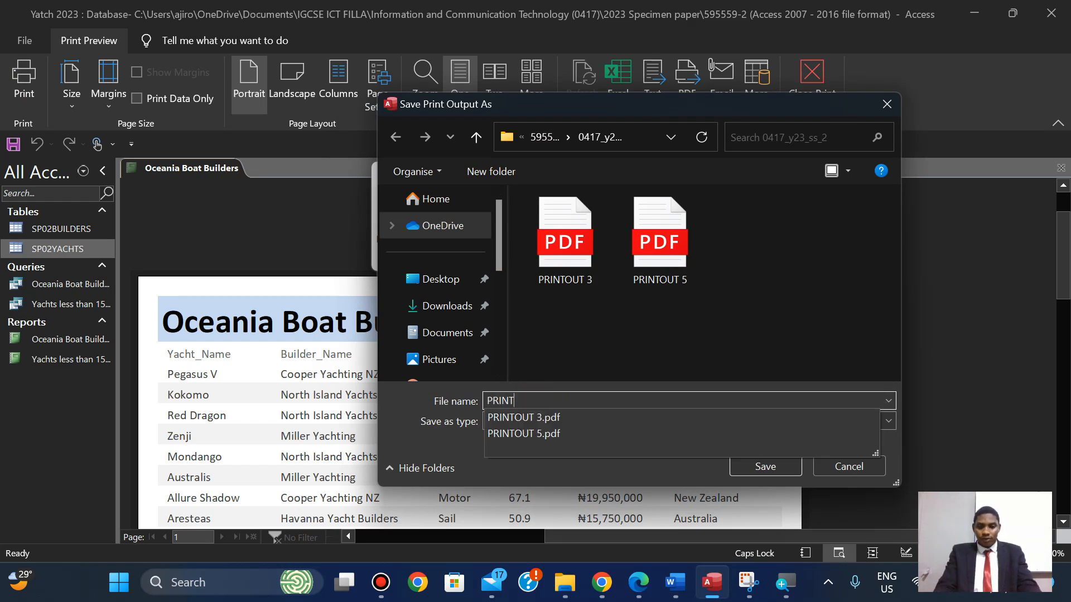
pyautogui.write('OUT 4')
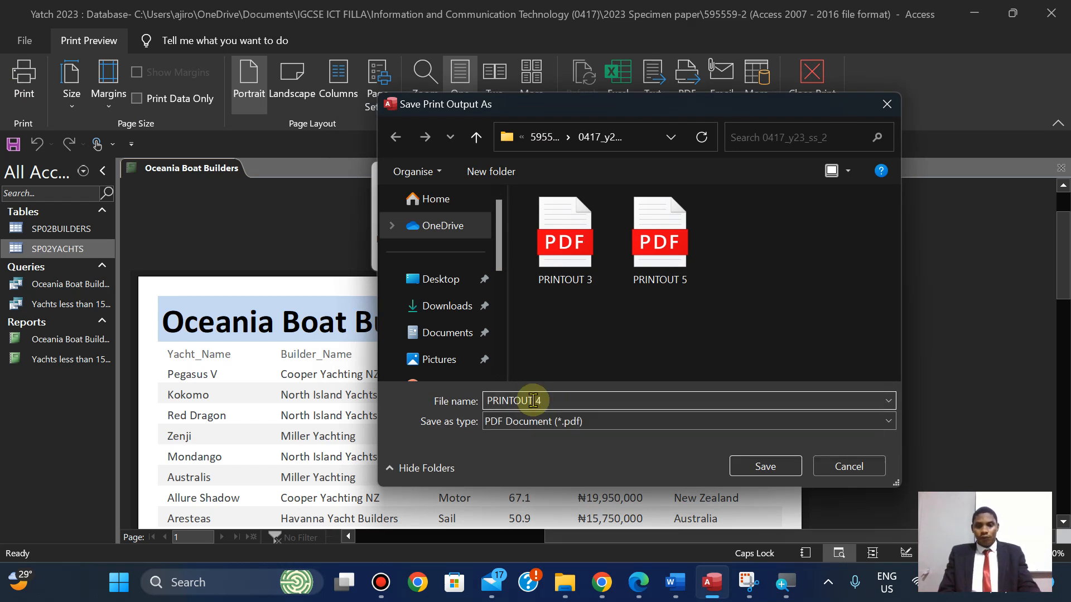
pyautogui.click(762, 466)
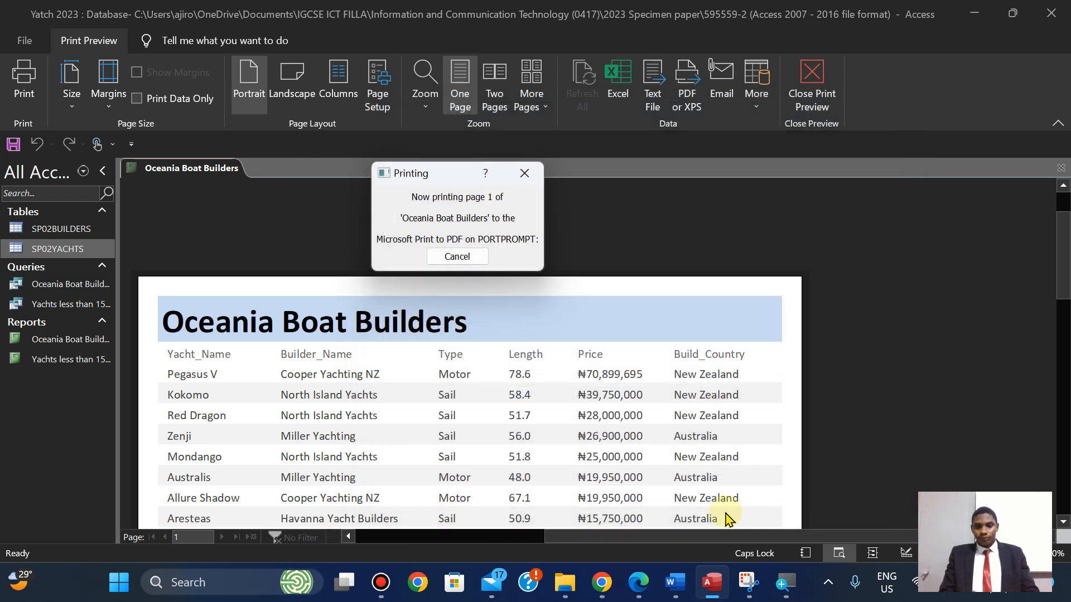
pyautogui.click(640, 593)
pyautogui.press('Down')
pyautogui.press('Down')
pyautogui.press('Down')
pyautogui.press('Down')
pyautogui.press('Down')
pyautogui.press('Down')
pyautogui.press('Down')
pyautogui.press('Down')
pyautogui.press('Down')
pyautogui.press('Down')
pyautogui.press('Down')
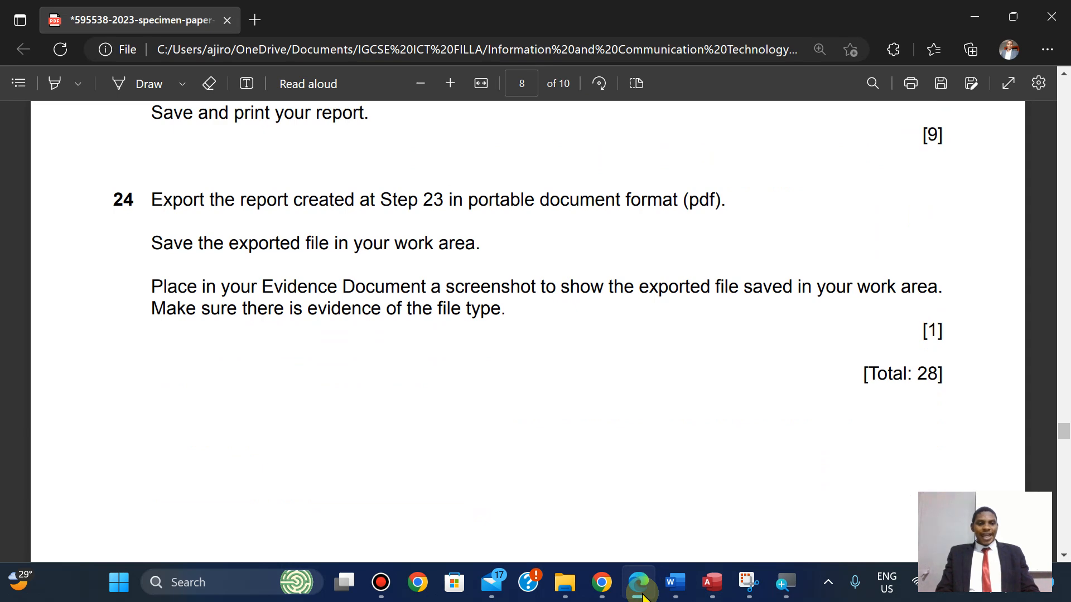
# Scroll the exam PDF between questions 23 and 24, then return to the Access print preview.
pyautogui.press('Up')
pyautogui.press('Up')
pyautogui.press('Up')
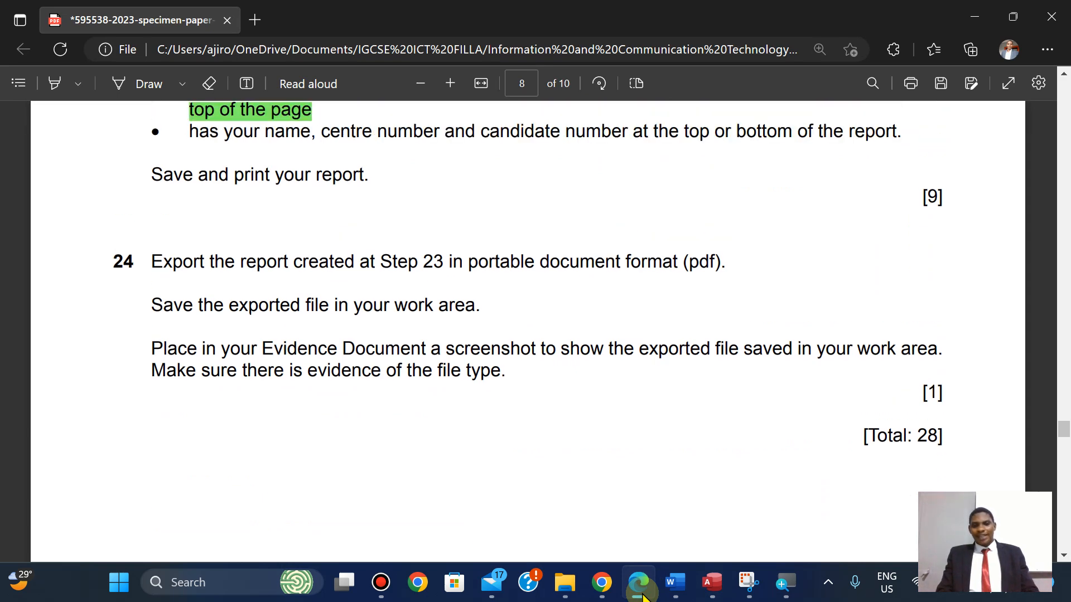
pyautogui.press('Up')
pyautogui.press('Up')
pyautogui.press('Up')
pyautogui.press('Up')
pyautogui.press('Up')
pyautogui.press('Up')
pyautogui.press('Up')
pyautogui.press('Up')
pyautogui.press('Up')
pyautogui.press('Up')
pyautogui.press('Up')
pyautogui.press('Up')
pyautogui.press('Up')
pyautogui.press('Up')
pyautogui.press('Up')
pyautogui.press('Up')
pyautogui.press('Up')
pyautogui.press('Up')
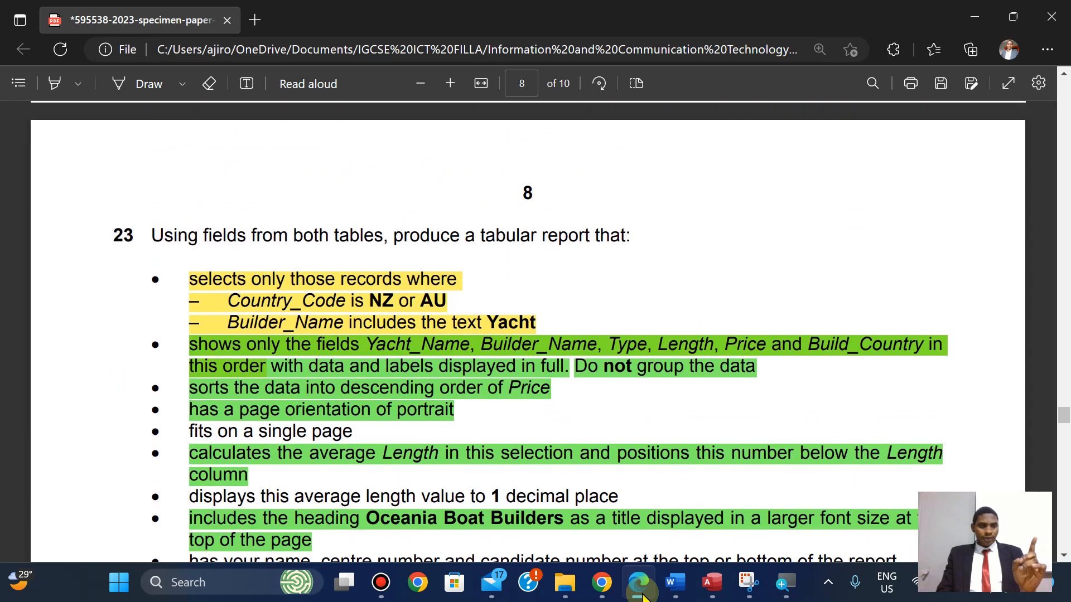
pyautogui.press('Down')
pyautogui.press('Down')
pyautogui.press('Down')
pyautogui.press('Down')
pyautogui.press('Down')
pyautogui.press('Down')
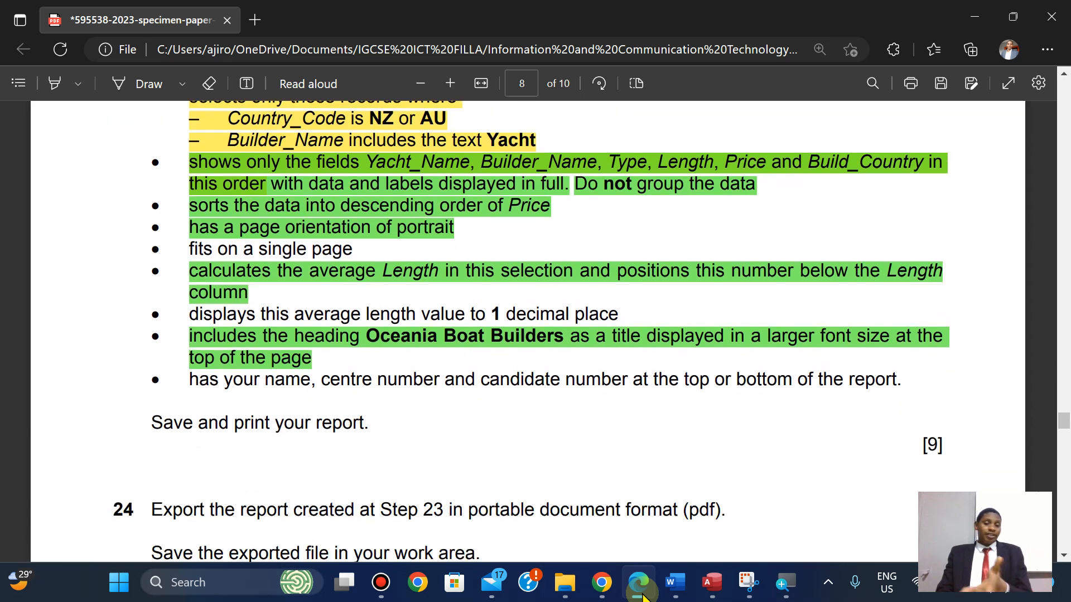
pyautogui.press('Down')
pyautogui.press('Down')
pyautogui.press('Down')
pyautogui.press('Up')
pyautogui.press('Up')
pyautogui.press('Up')
pyautogui.press('Up')
pyautogui.press('Up')
pyautogui.press('Up')
pyautogui.press('Up')
pyautogui.press('Down')
pyautogui.press('Down')
pyautogui.press('Down')
pyautogui.press('Down')
pyautogui.press('Down')
pyautogui.press('Down')
pyautogui.press('Down')
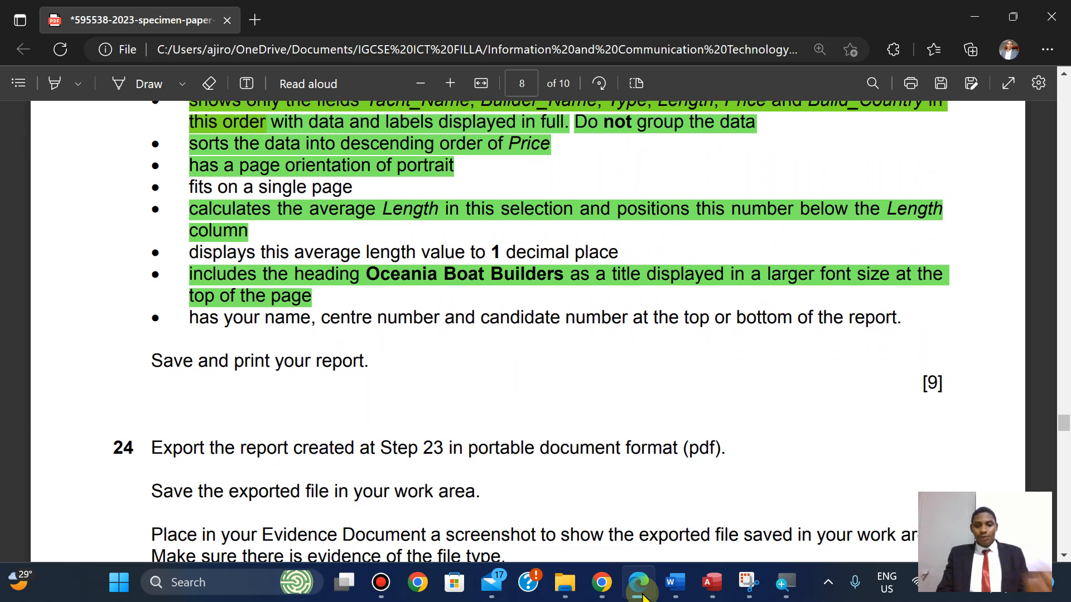
pyautogui.click(712, 582)
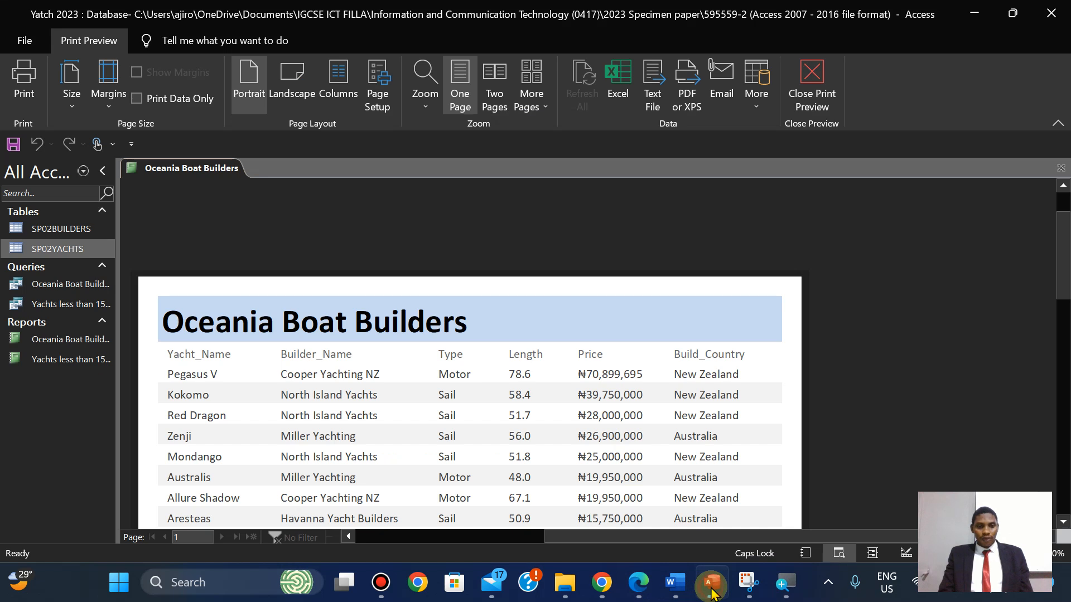
pyautogui.rightClick(169, 173)
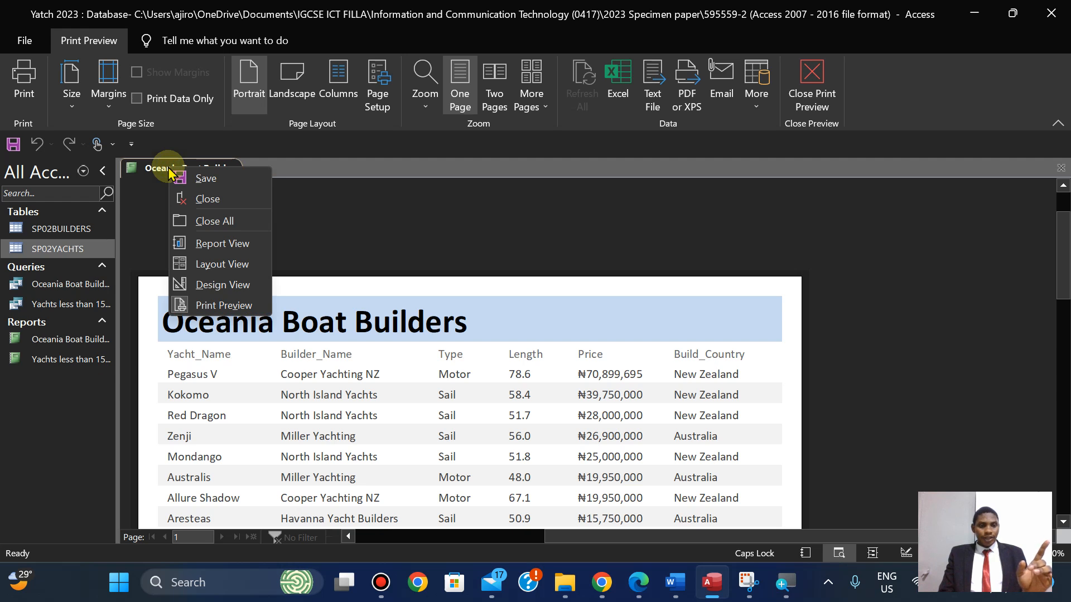
# Close the report preview and start exporting the report as PDF or XPS.
pyautogui.click(202, 205)
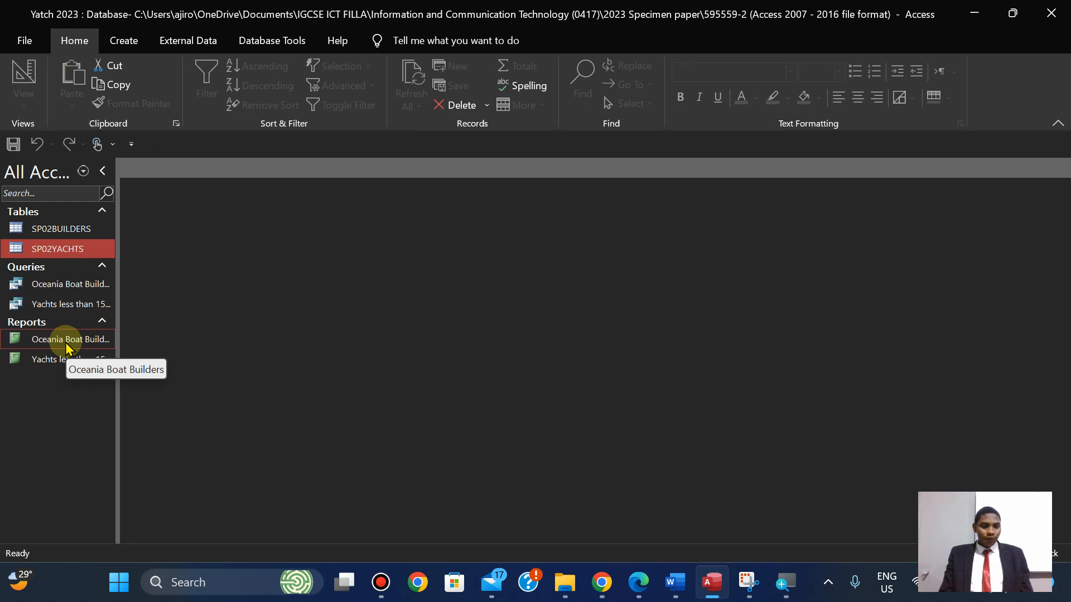
pyautogui.rightClick(66, 345)
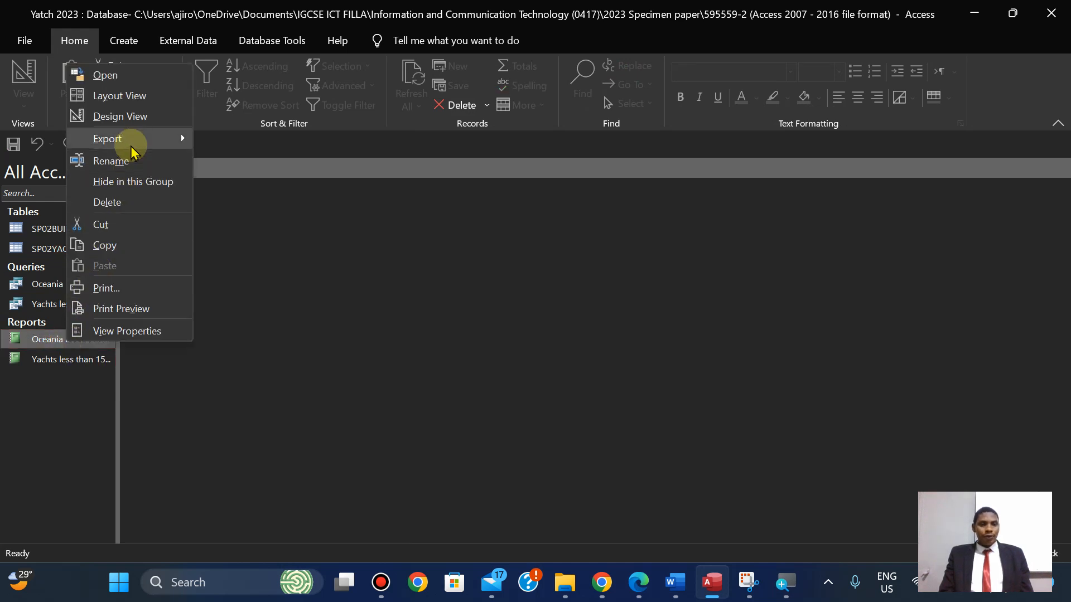
pyautogui.moveTo(131, 146)
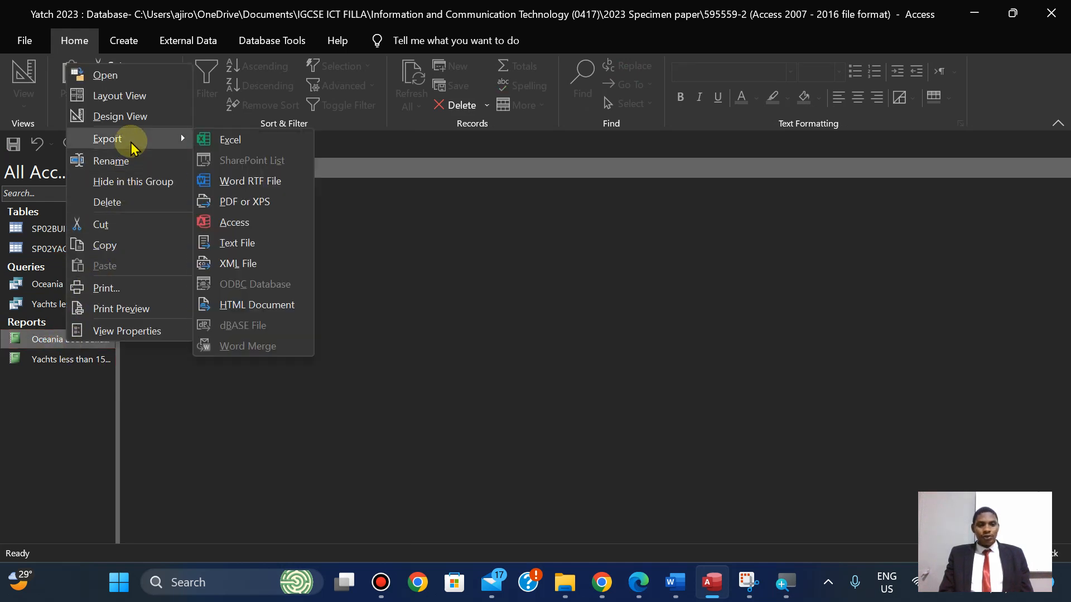
pyautogui.click(245, 203)
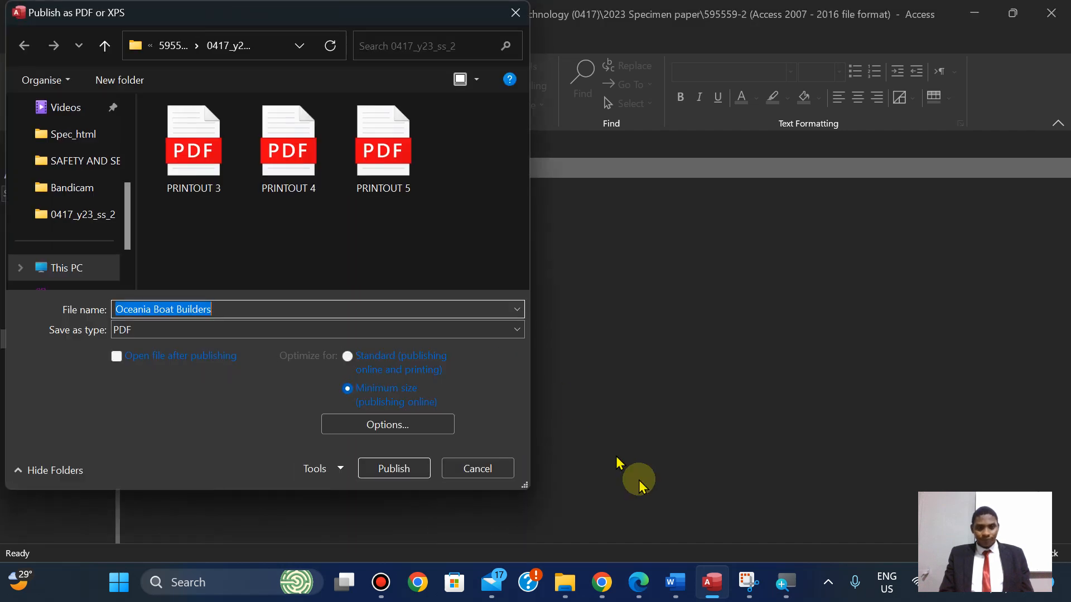
# Check question 24's export instructions, then publish Oceania Boat Builders.pdf to the work folder.
pyautogui.click(637, 582)
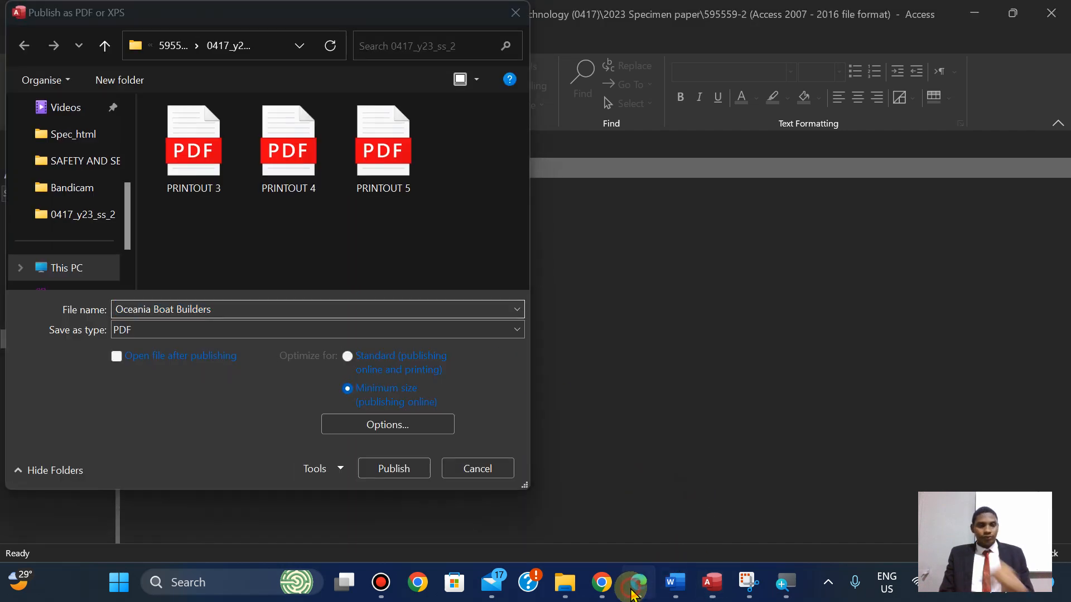
pyautogui.press('Down')
pyautogui.press('Down')
pyautogui.press('Down')
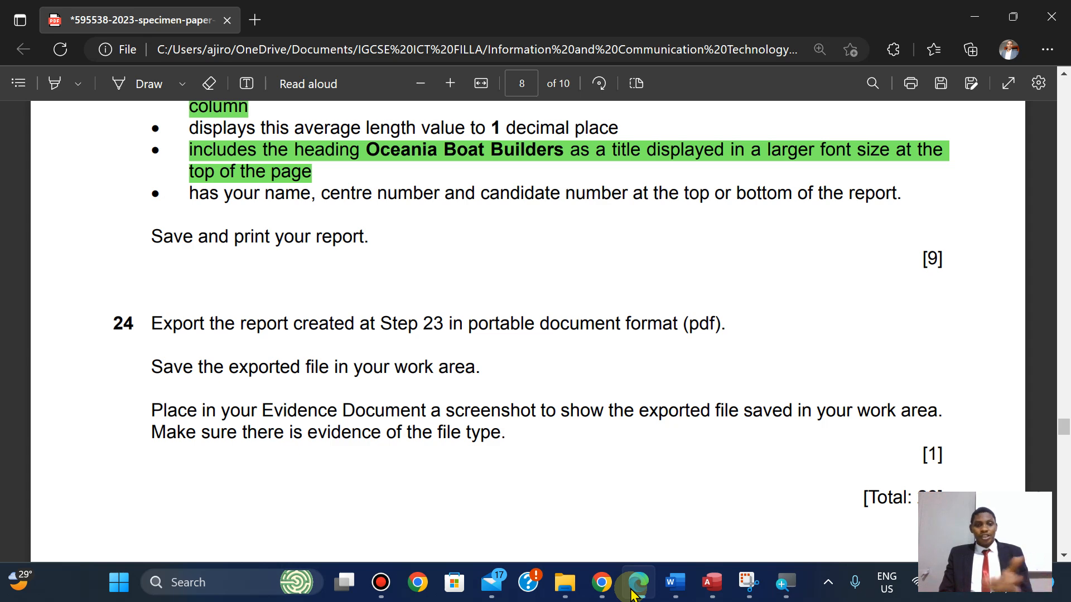
pyautogui.click(634, 584)
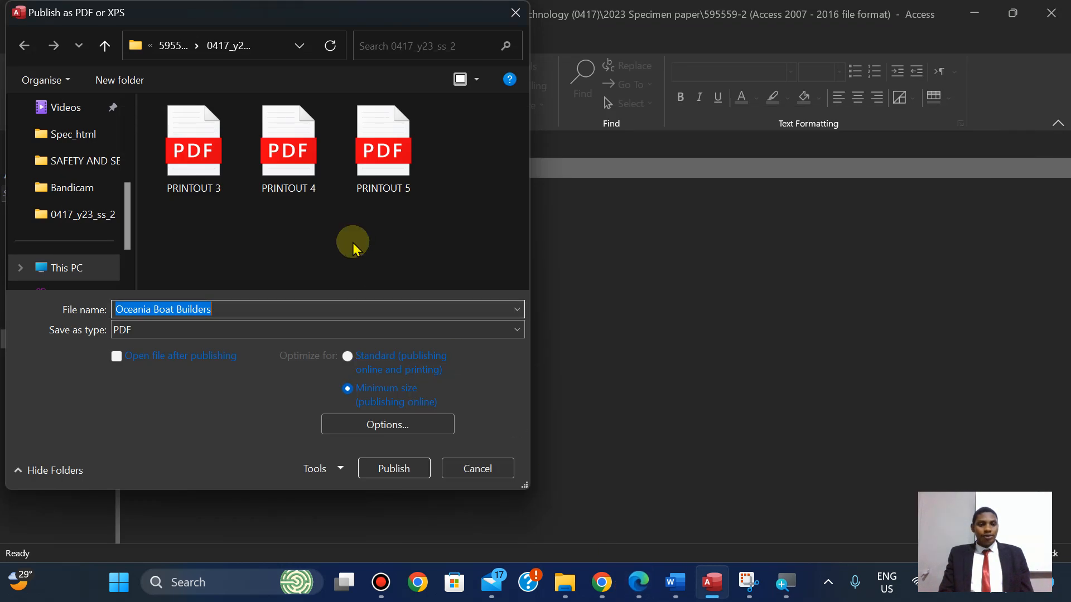
pyautogui.click(393, 468)
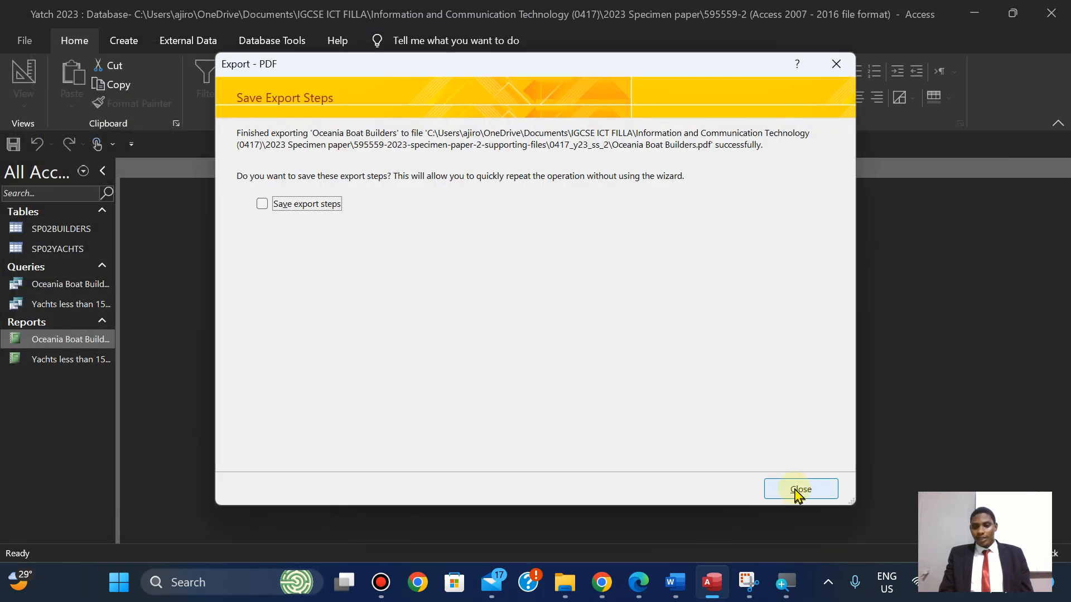
pyautogui.click(799, 491)
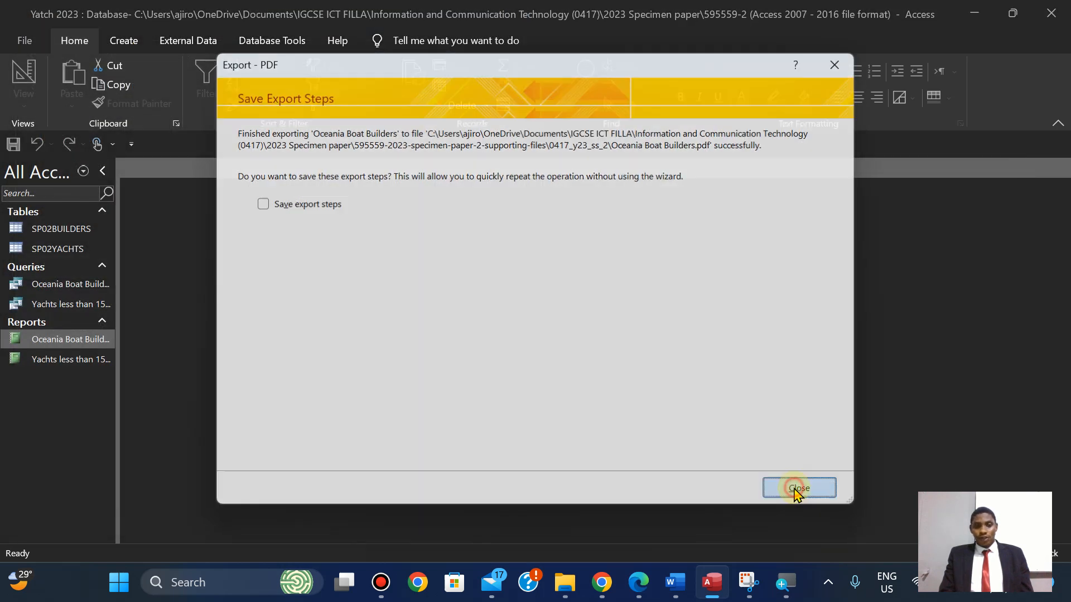
pyautogui.click(638, 584)
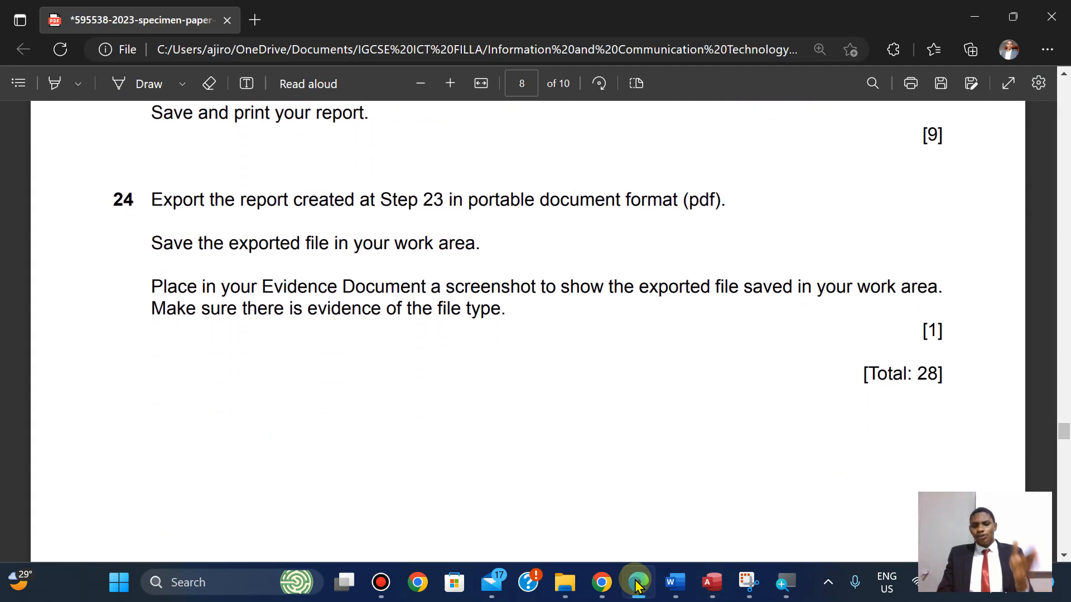
# Reread question 24, then list the 0417_y23_ss_2 work folder in Details view.
pyautogui.press('Up')
pyautogui.press('Up')
pyautogui.press('Down')
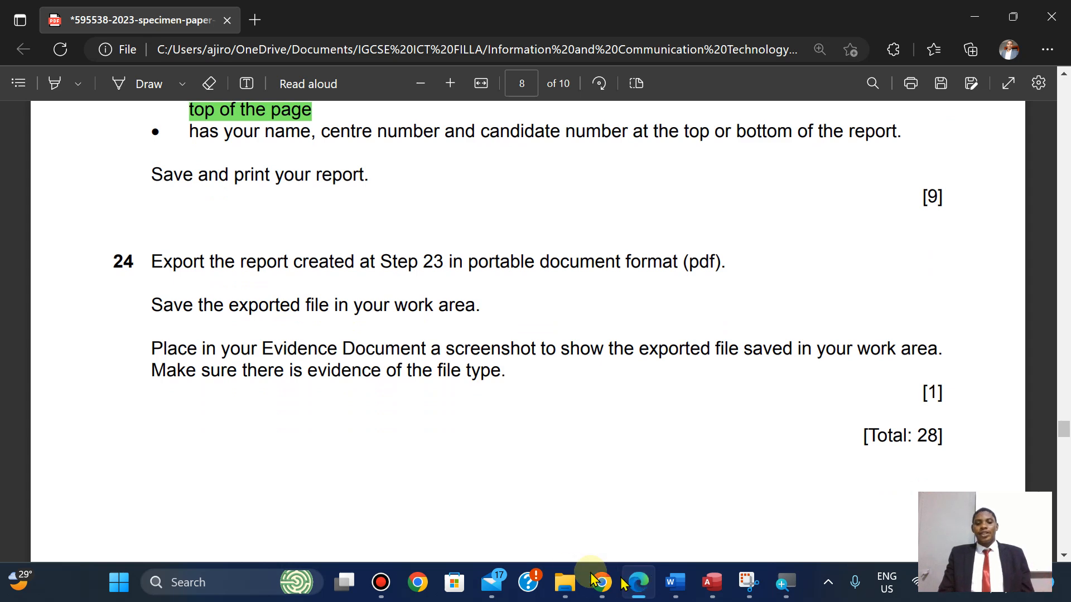
pyautogui.click(565, 583)
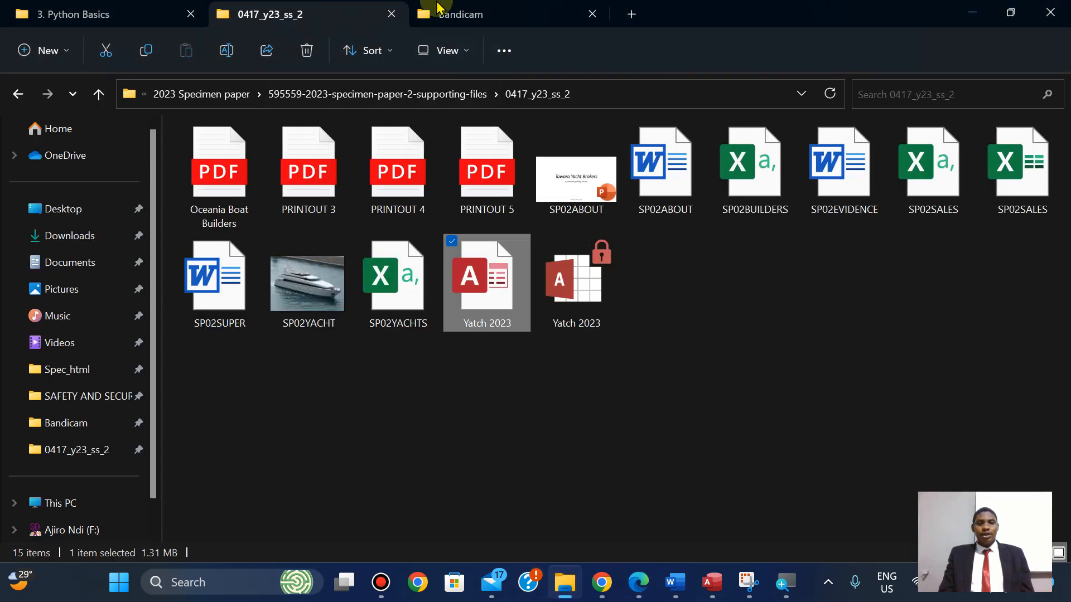
pyautogui.click(438, 49)
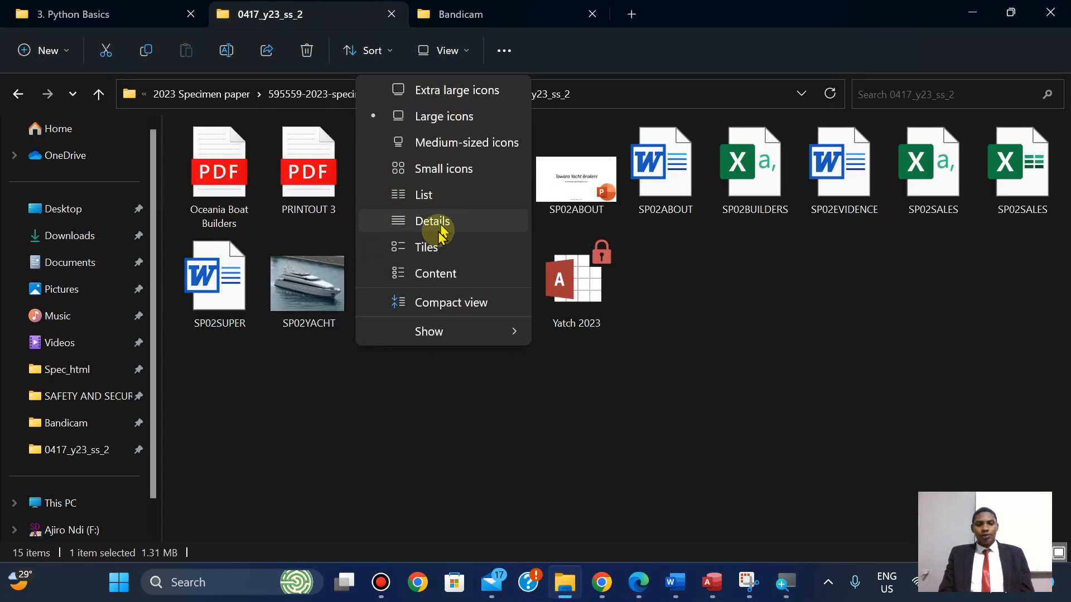
pyautogui.click(435, 222)
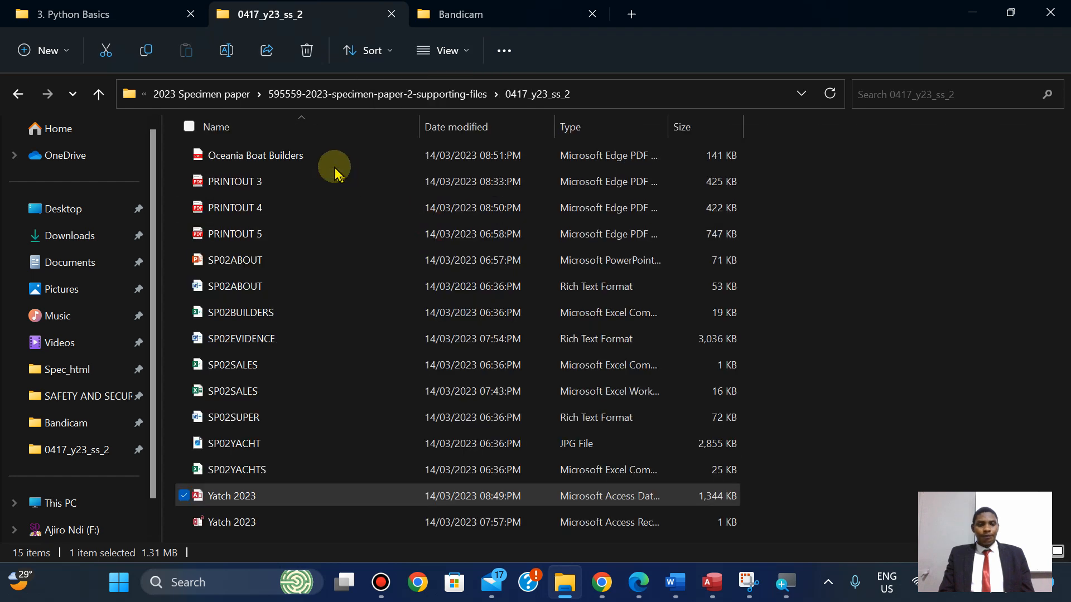
# Auto-fit the Name, Date modified and Type columns so full file types show.
pyautogui.doubleClick(421, 127)
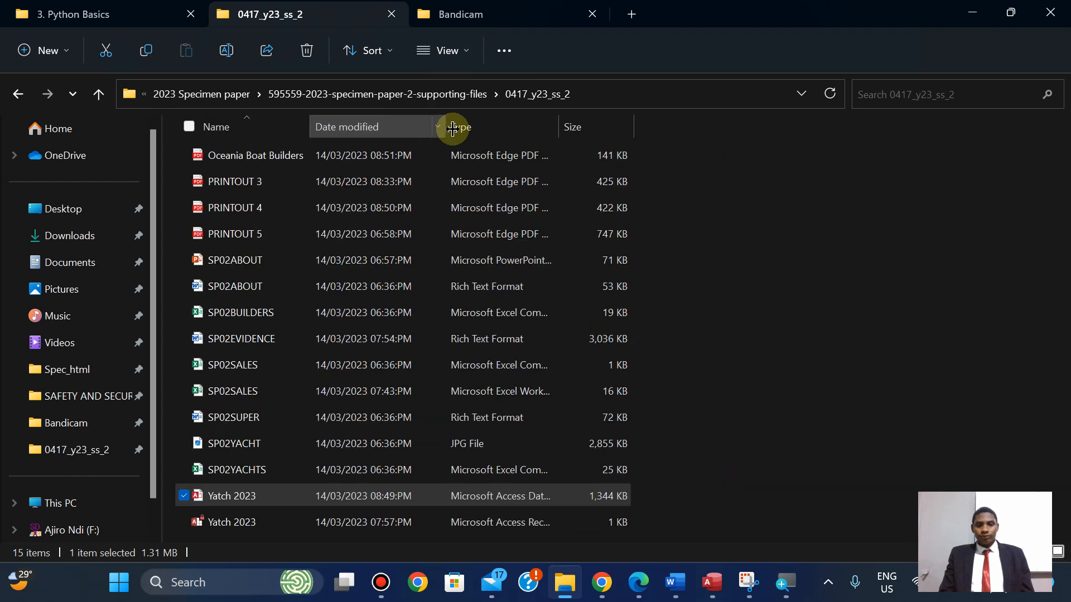
pyautogui.doubleClick(452, 128)
pyautogui.doubleClick(531, 127)
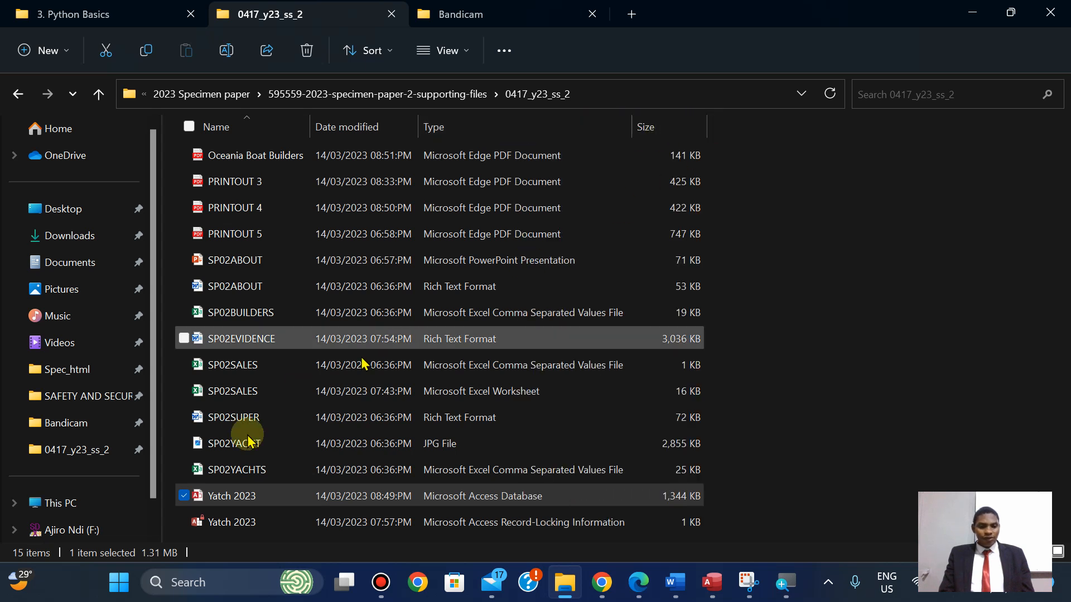
pyautogui.click(850, 282)
pyautogui.rightClick(849, 282)
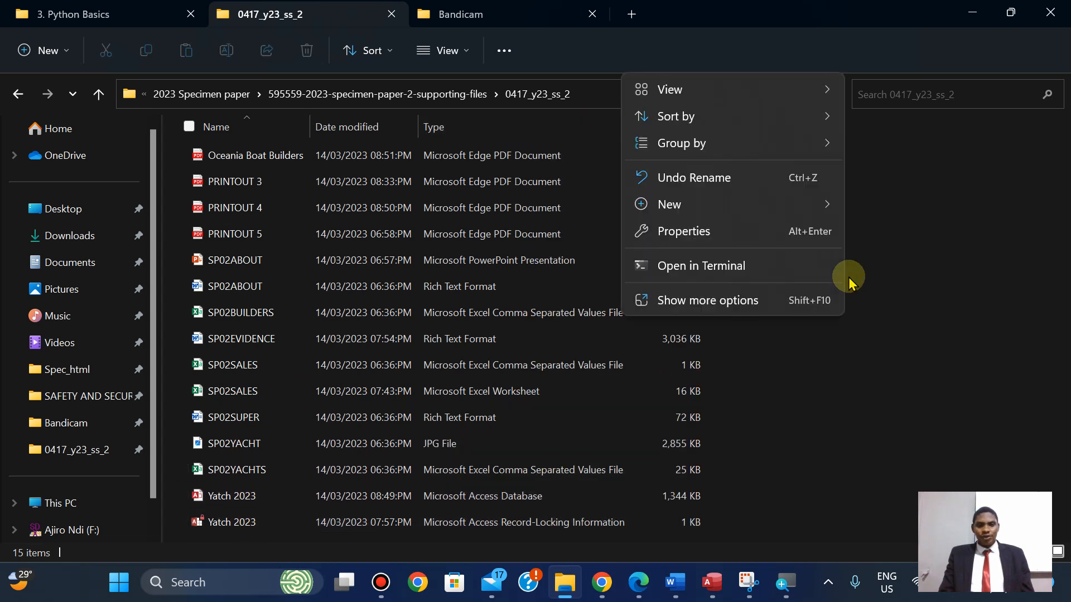
pyautogui.press('Escape')
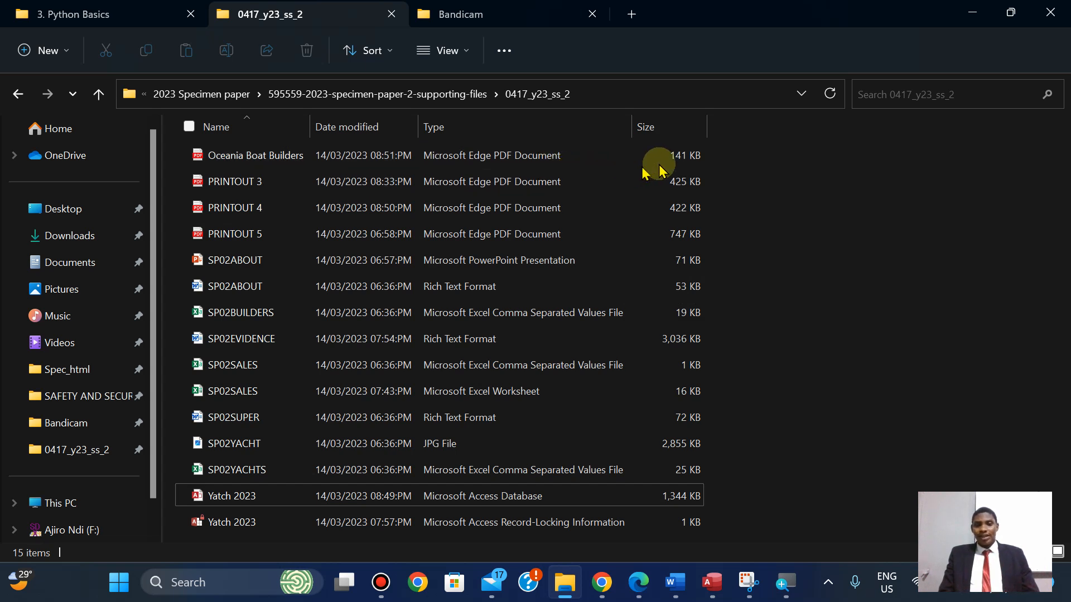
# Check the specimen question paper again, then launch Snipping Tool.
pyautogui.click(643, 592)
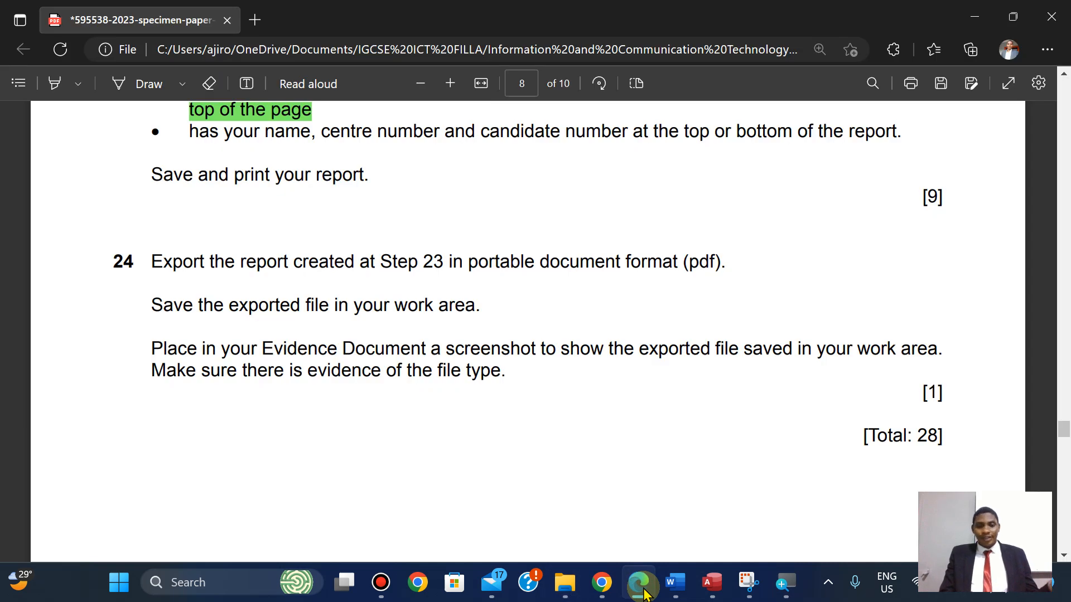
pyautogui.click(641, 592)
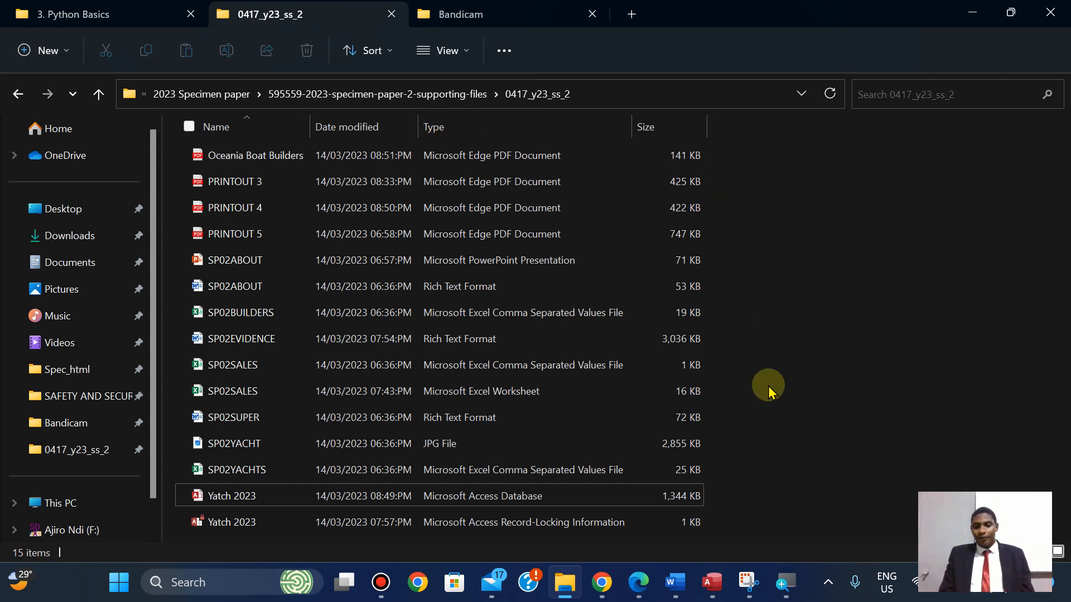
pyautogui.click(749, 581)
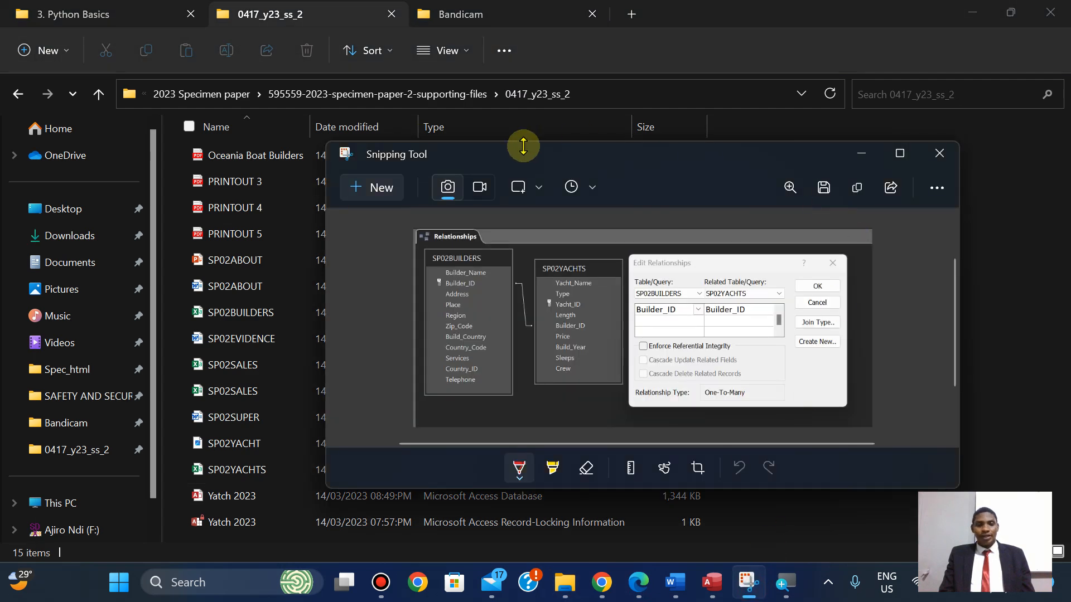
# Snip the folder path and Oceania Boat Builders PDF row, then scroll SP02EVIDENCE to EVIDENCE 8.
pyautogui.click(367, 195)
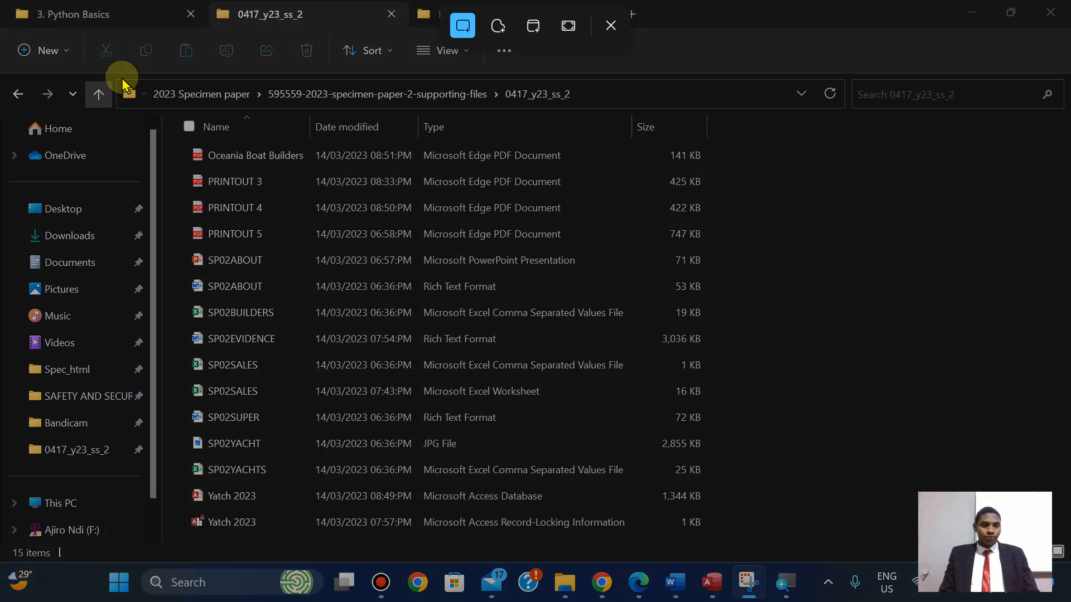
pyautogui.moveTo(111, 76); pyautogui.dragTo(736, 168)
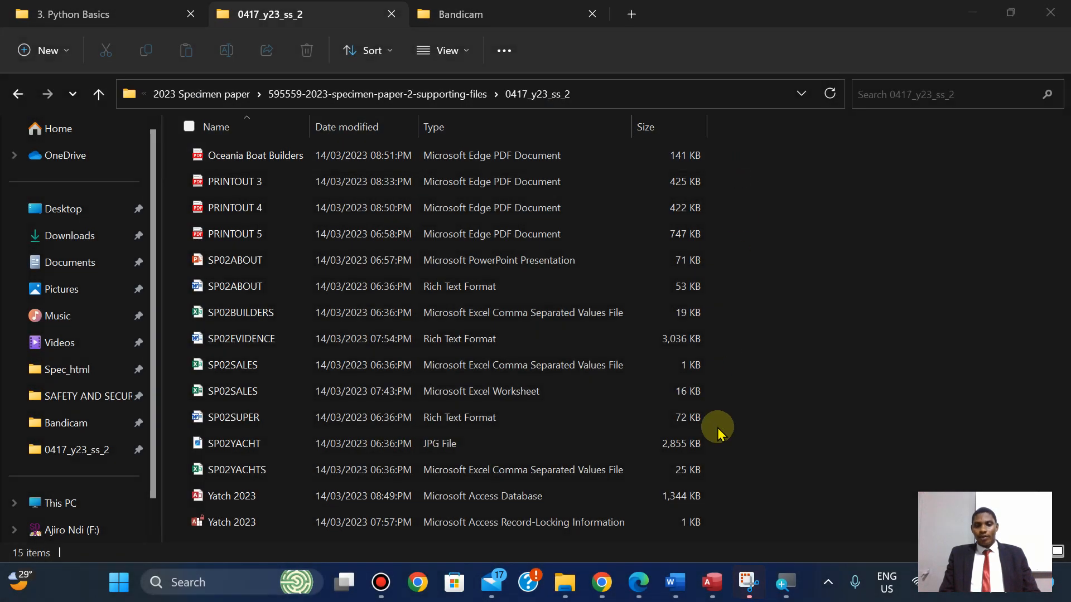
pyautogui.click(748, 581)
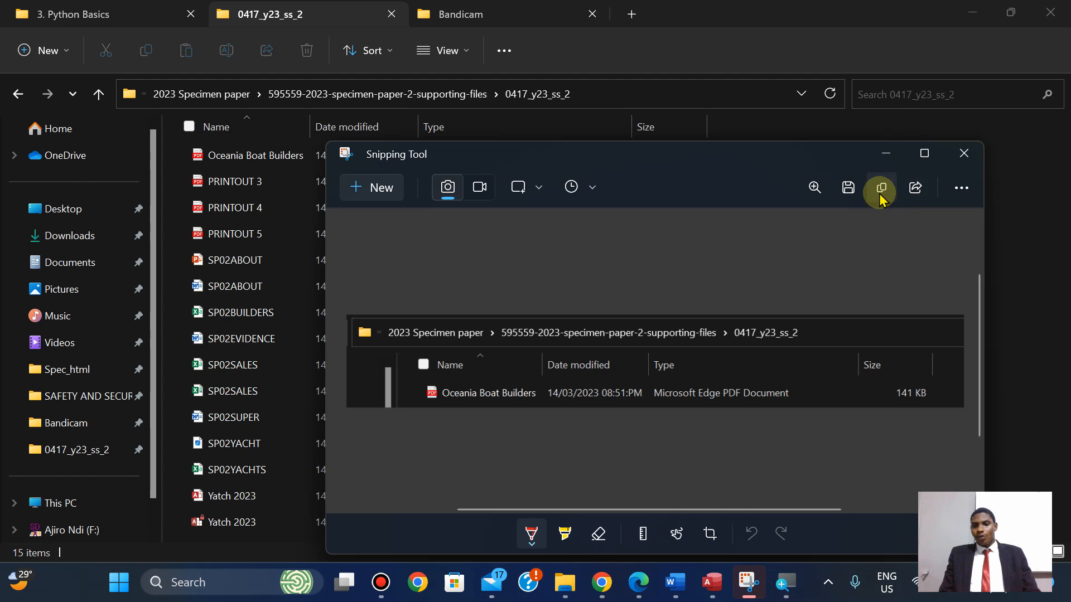
pyautogui.click(690, 593)
pyautogui.moveTo(1061, 346)
pyautogui.mouseDown()
pyautogui.moveTo(1064, 390)
pyautogui.moveTo(1063, 362)
pyautogui.mouseUp()
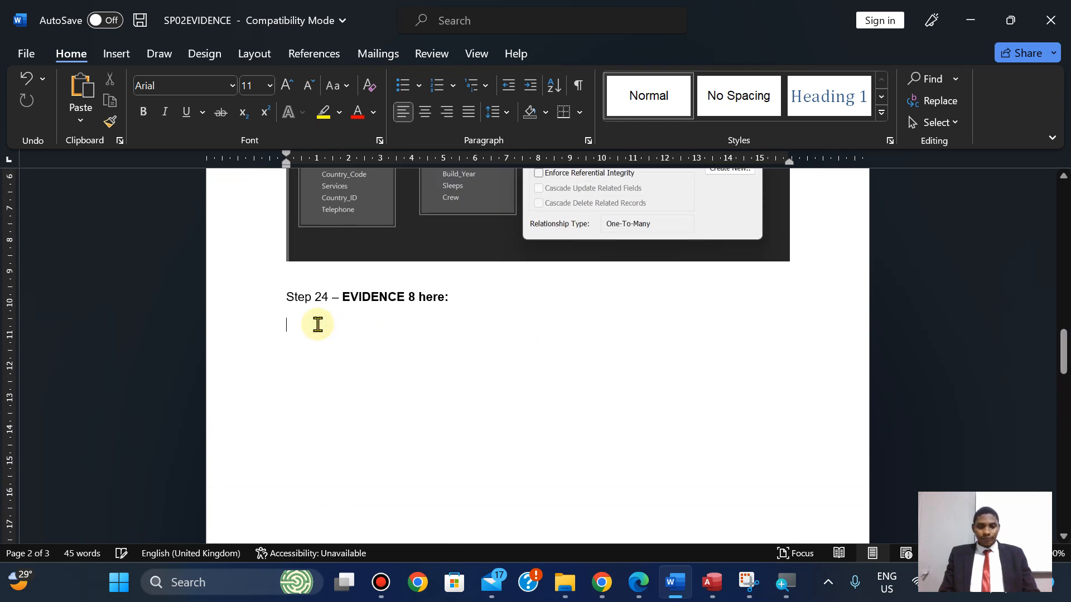
# Paste the Oceania Boat Builders folder screenshot beneath Step 24 – EVIDENCE 8 in SP02EVIDENCE.
pyautogui.hotkey('ctrl', 'v')
pyautogui.moveTo(1063, 369); pyautogui.dragTo(1063, 421)
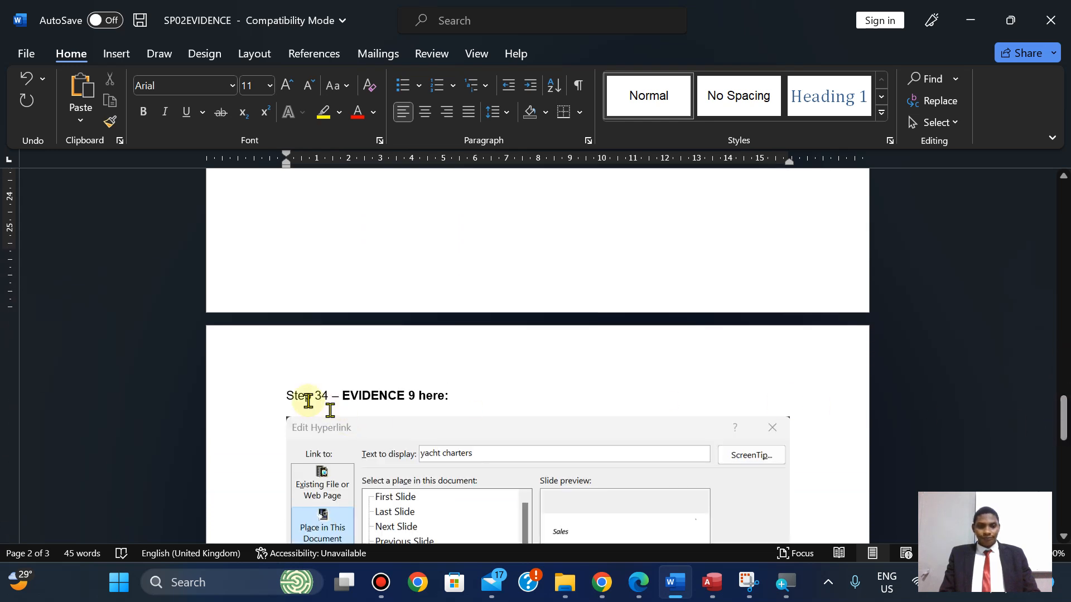
pyautogui.click(284, 397)
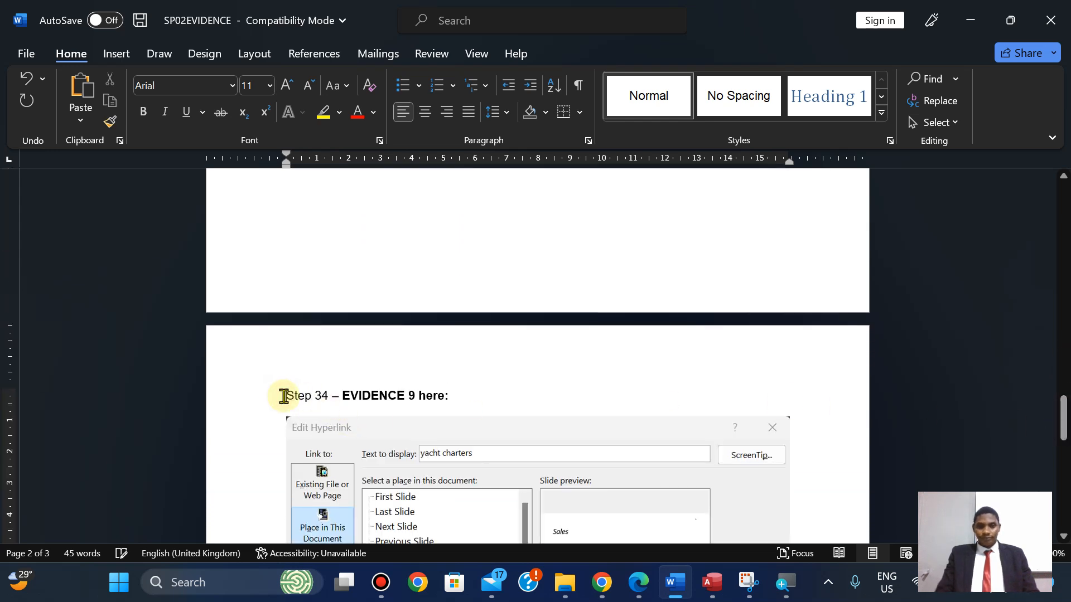
pyautogui.scroll(-3, 284, 396)
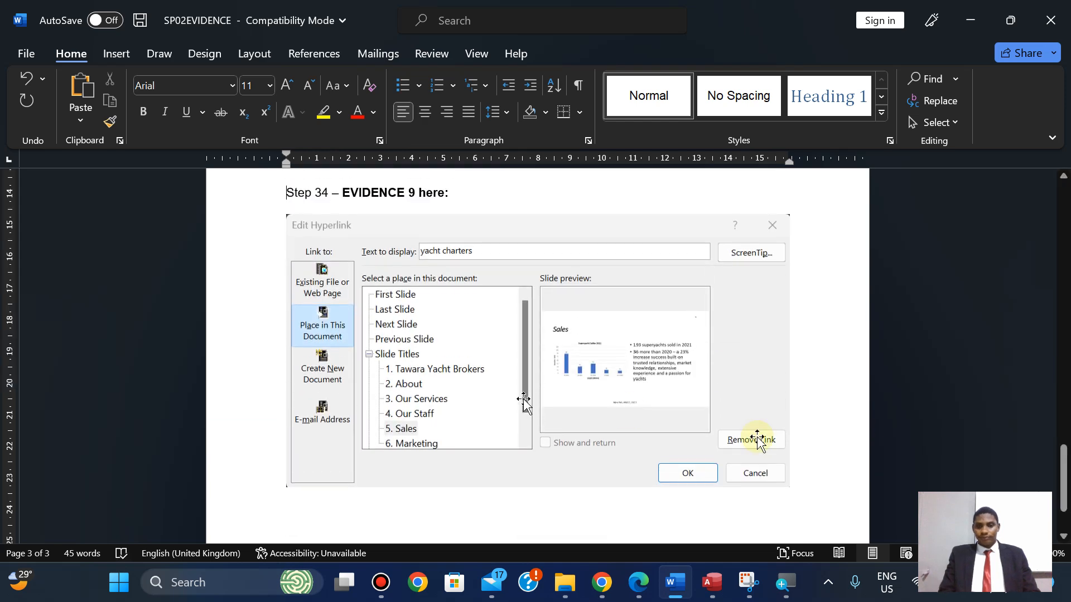
pyautogui.moveTo(1066, 465); pyautogui.dragTo(1030, 485)
pyautogui.click(630, 587)
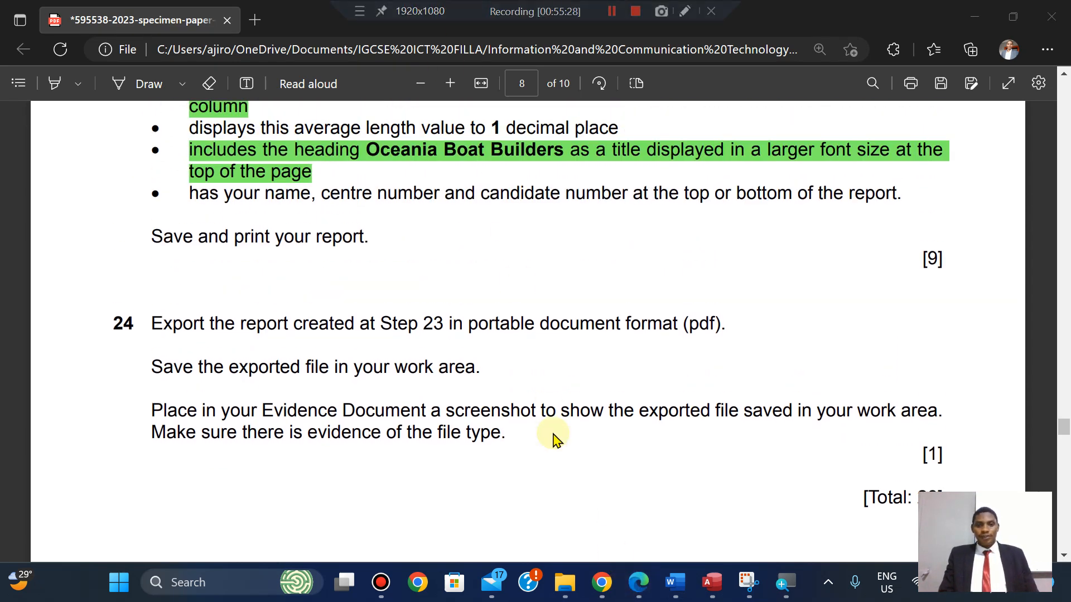
# Switch the work folder to Large icons and open PRINTOUT 3 in Edge.
pyautogui.click(558, 590)
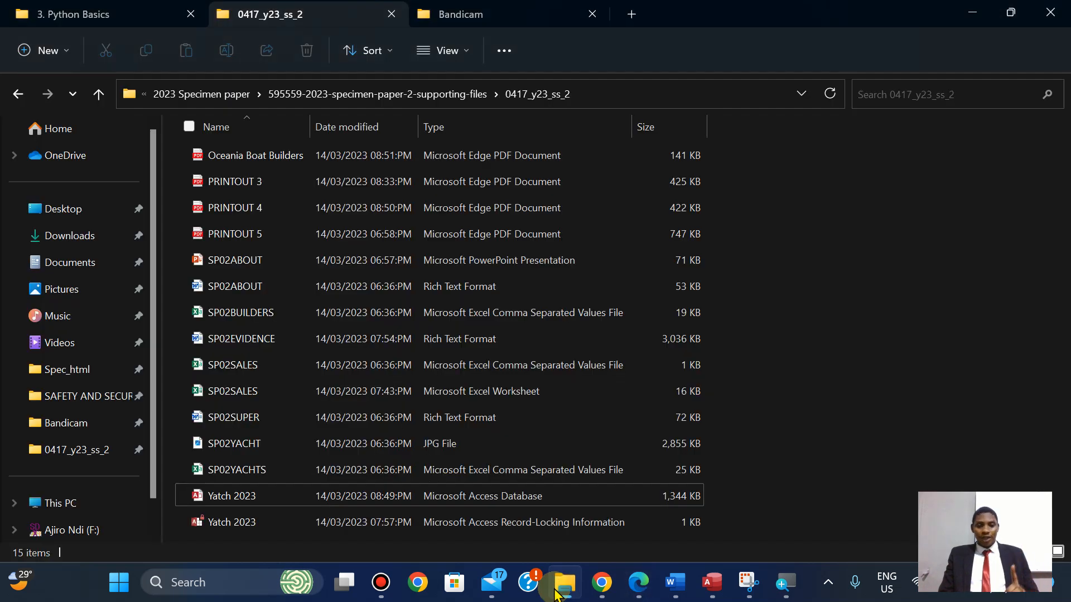
pyautogui.click(437, 50)
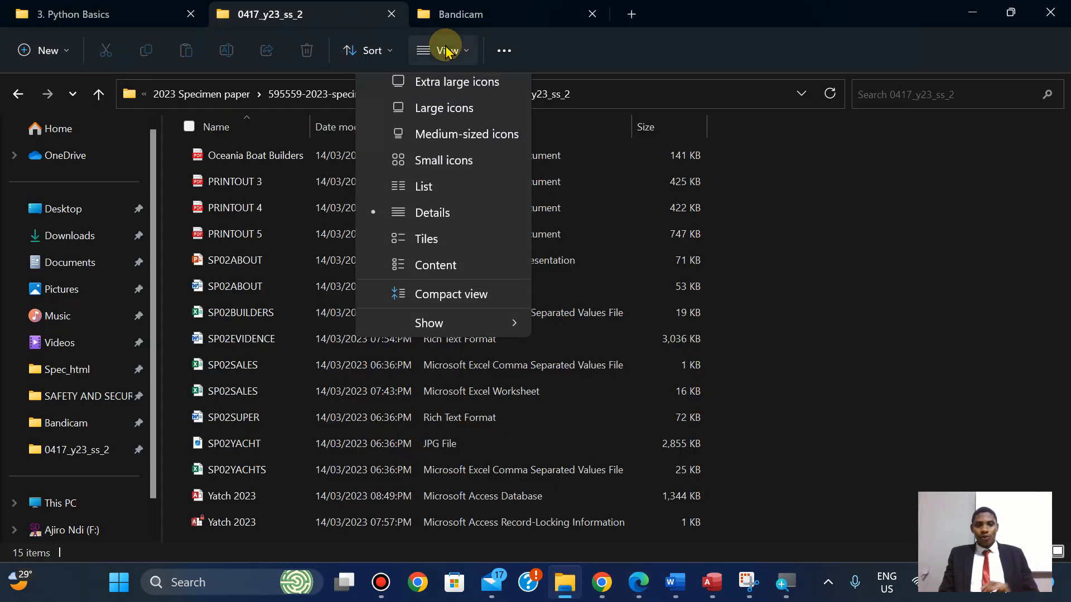
pyautogui.click(443, 117)
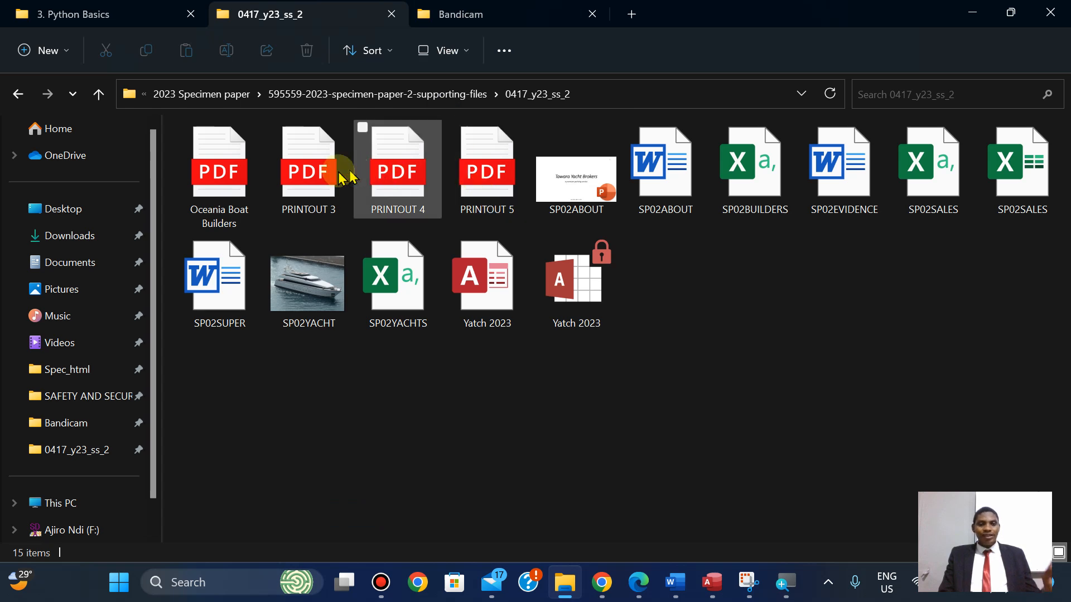
pyautogui.doubleClick(333, 177)
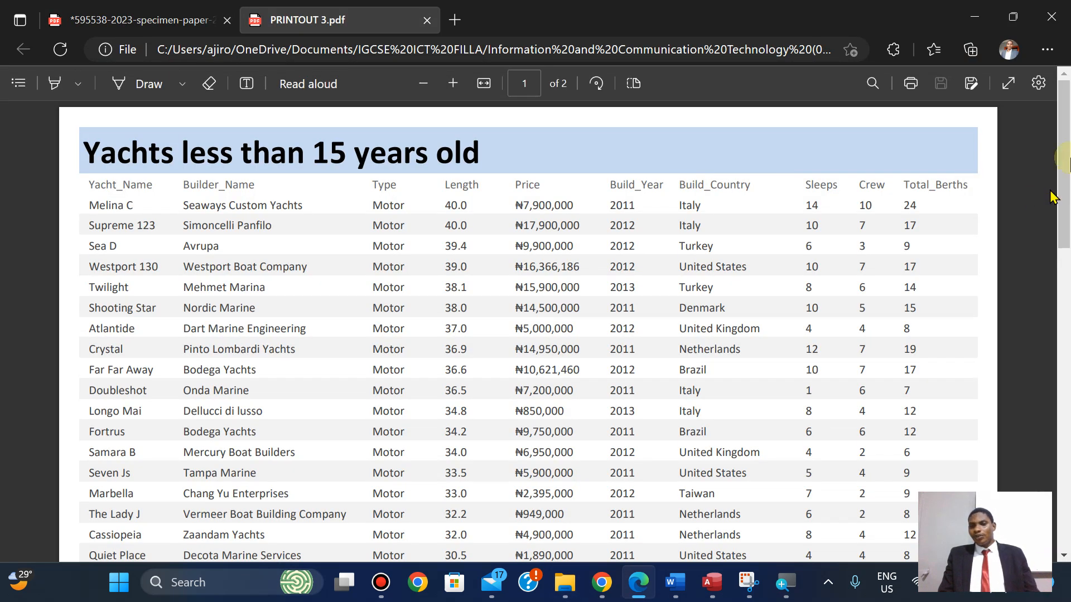
pyautogui.moveTo(1063, 184); pyautogui.dragTo(1062, 108)
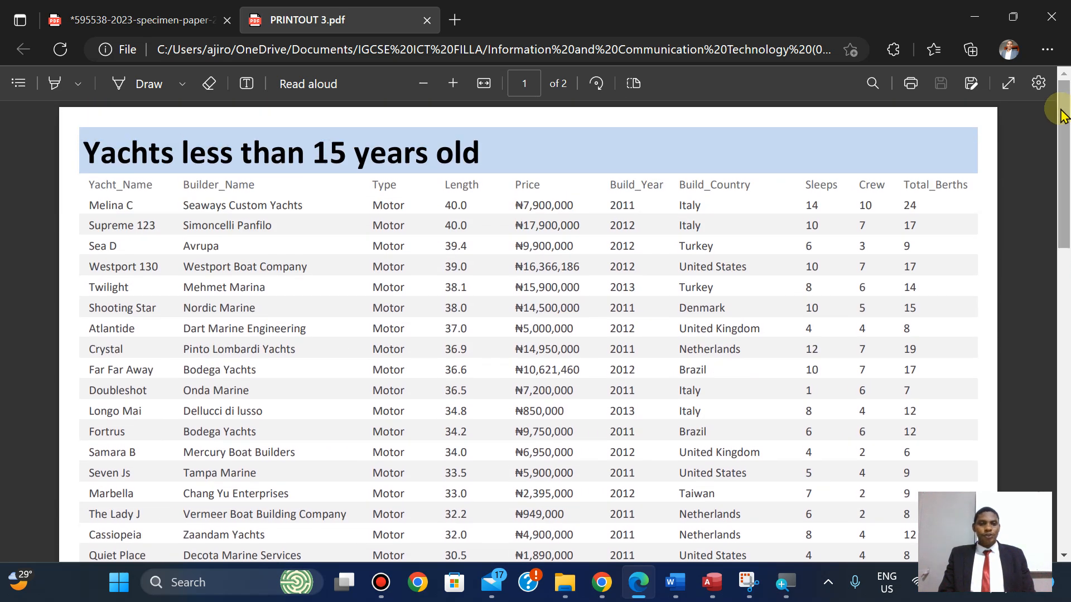
# Open PRINTOUT 4 in Edge and return to the specimen paper's Step 24.
pyautogui.click(565, 582)
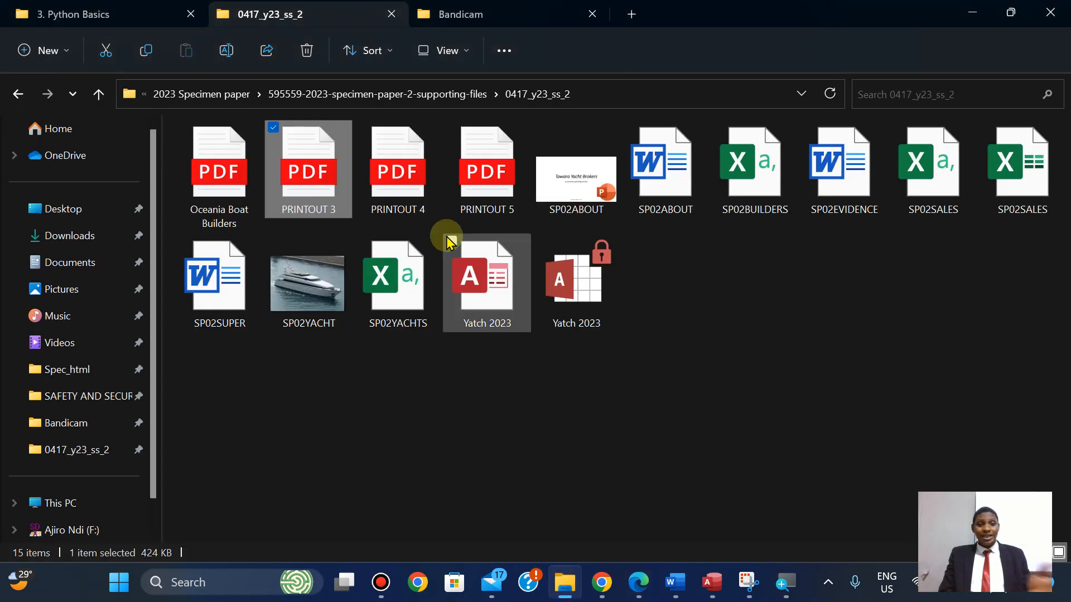
pyautogui.doubleClick(397, 172)
pyautogui.scroll(-1, 1068, 223)
pyautogui.scroll(-1, 1068, 226)
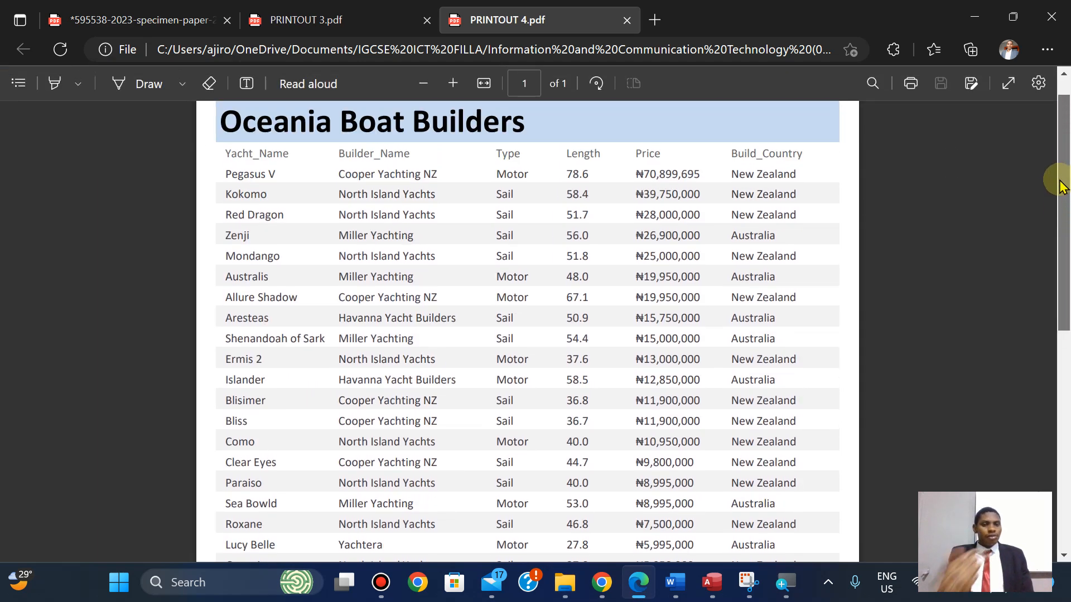
pyautogui.moveTo(1060, 187); pyautogui.dragTo(1043, 111)
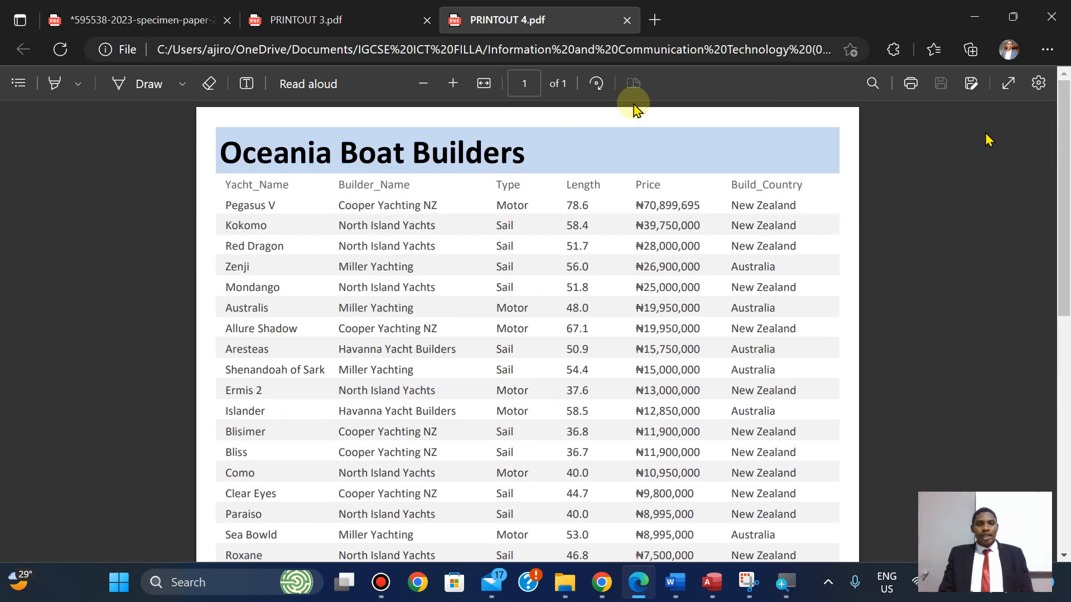
pyautogui.click(157, 8)
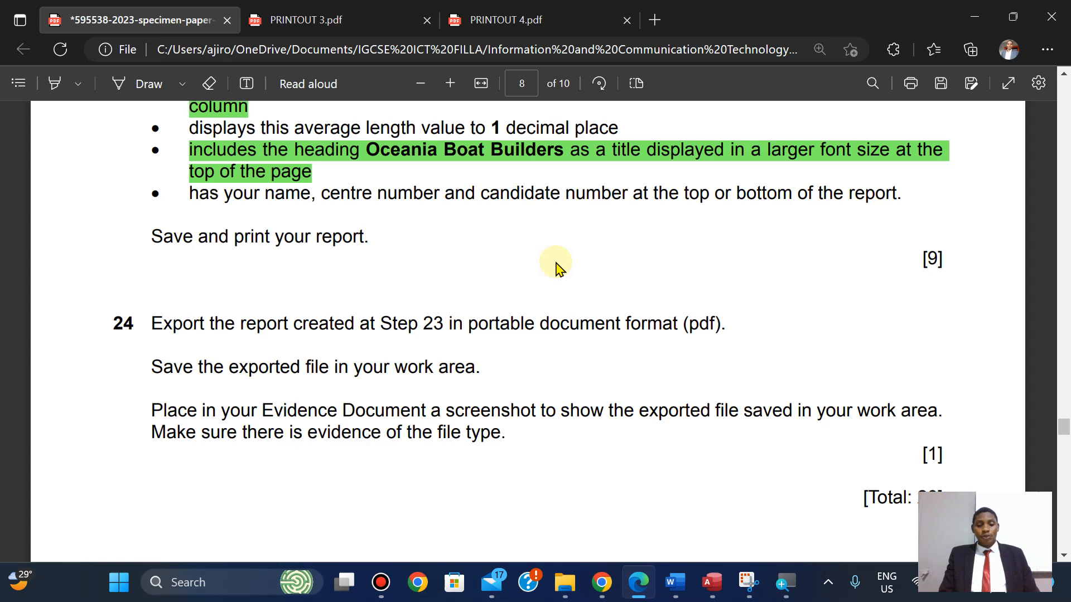
# In Chrome, go from the tutor's channel home page to its Videos tab of recent uploads.
pyautogui.click(601, 592)
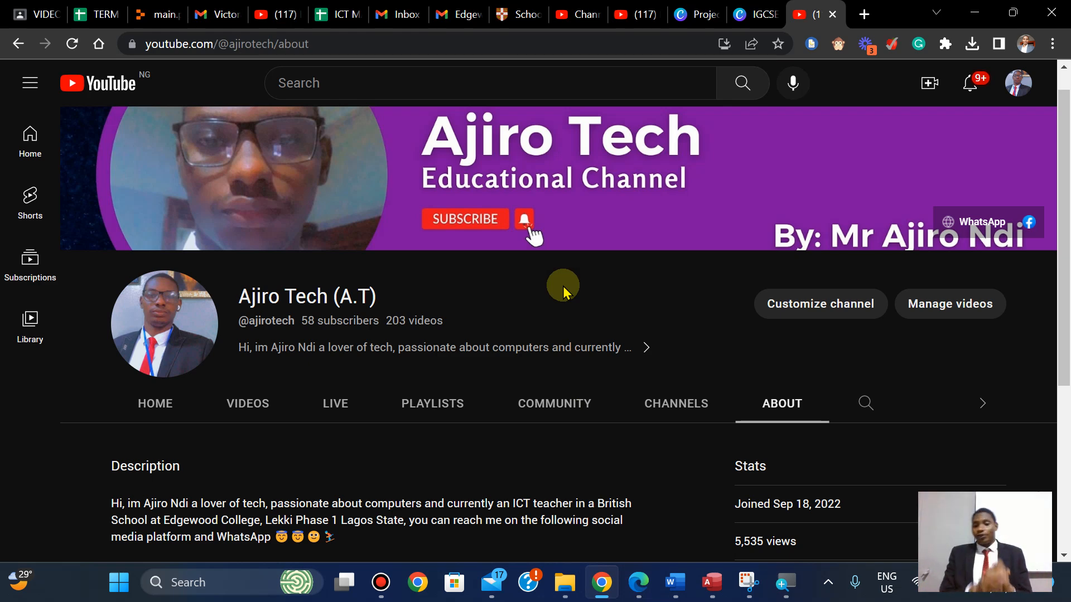
pyautogui.click(152, 405)
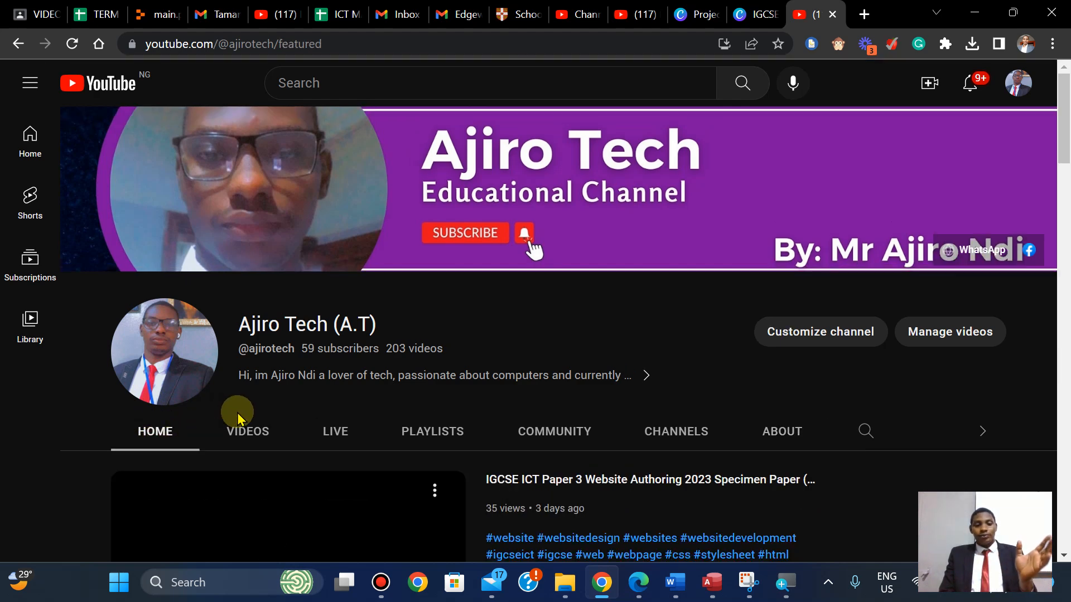
pyautogui.click(237, 430)
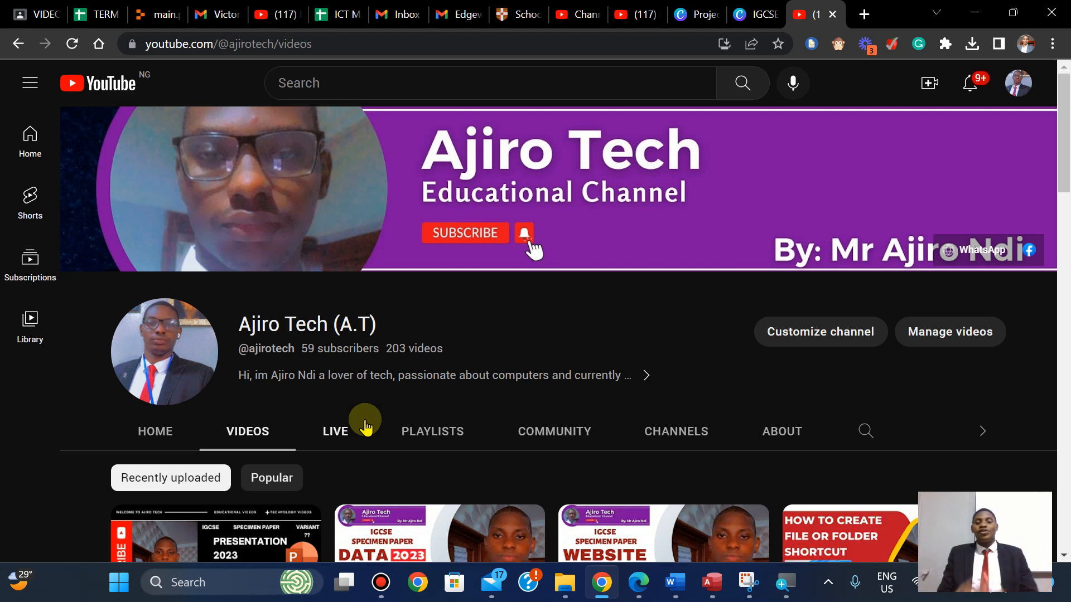
pyautogui.moveTo(641, 12)
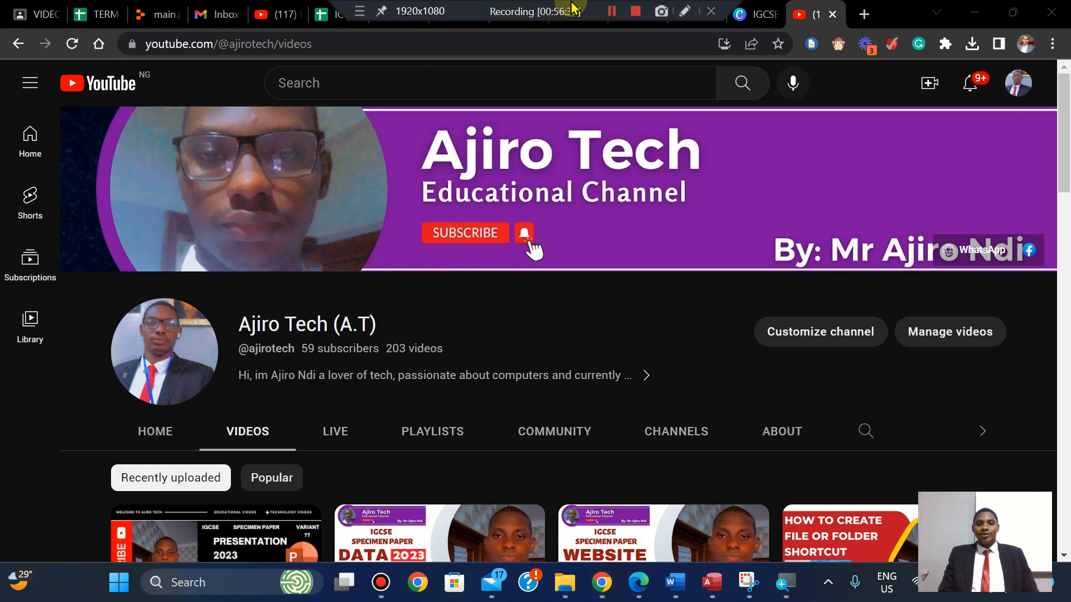